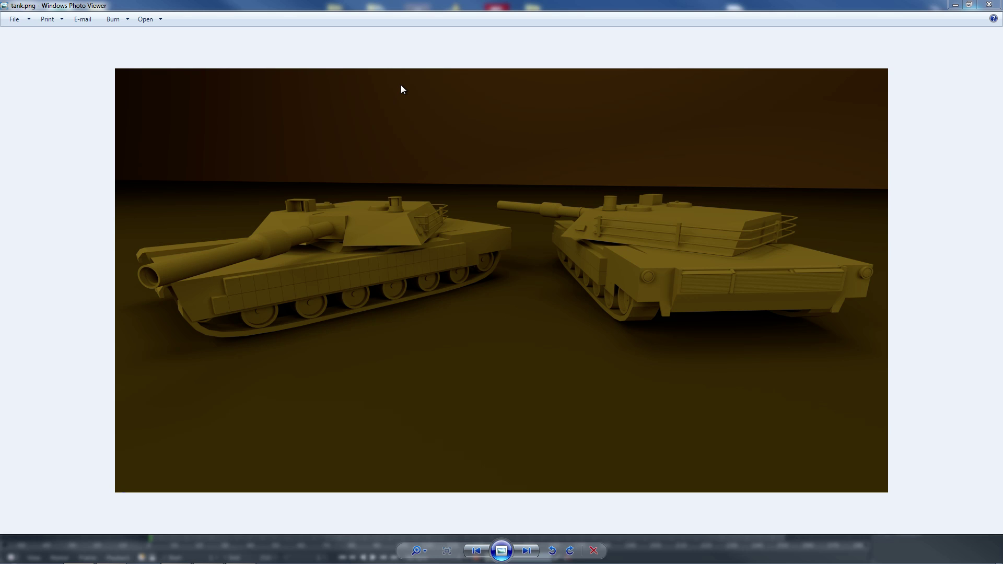
- Switch to Blender with its empty 3D scene
left_click(208, 554)
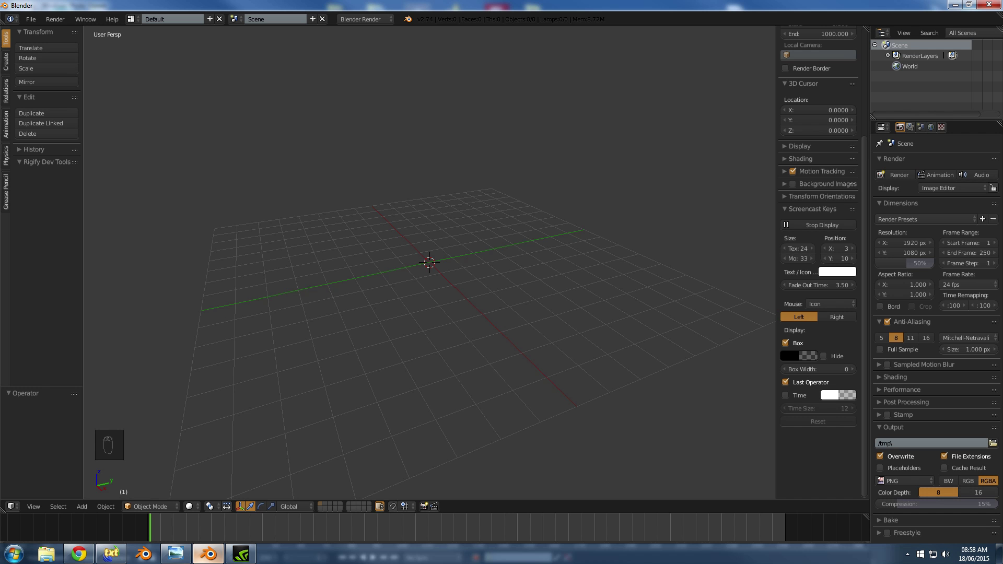
middle_click_drag(355, 331, 309, 331)
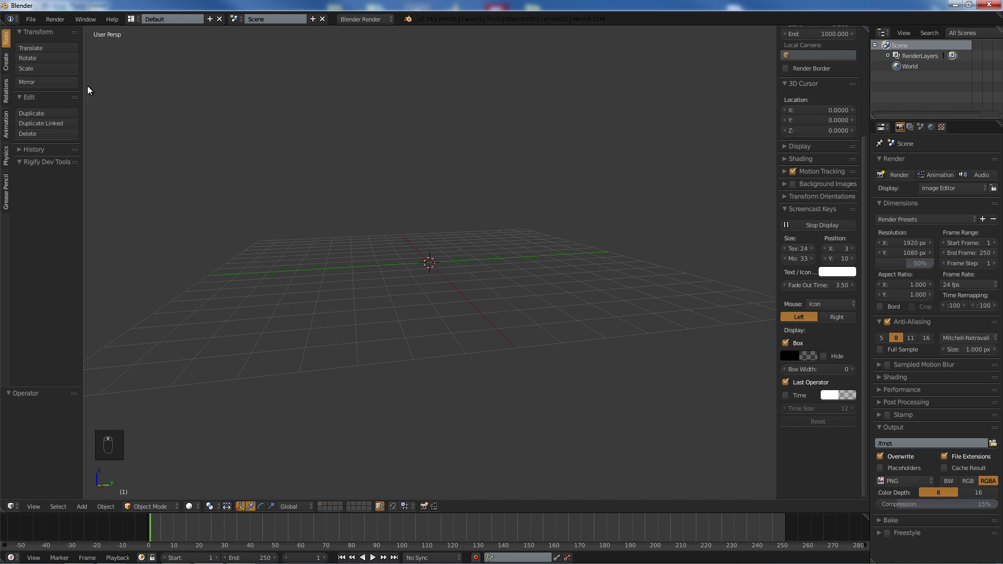
- Add a cube mesh at the origin and move it about -0.53 along the Y axis
left_click(6, 62)
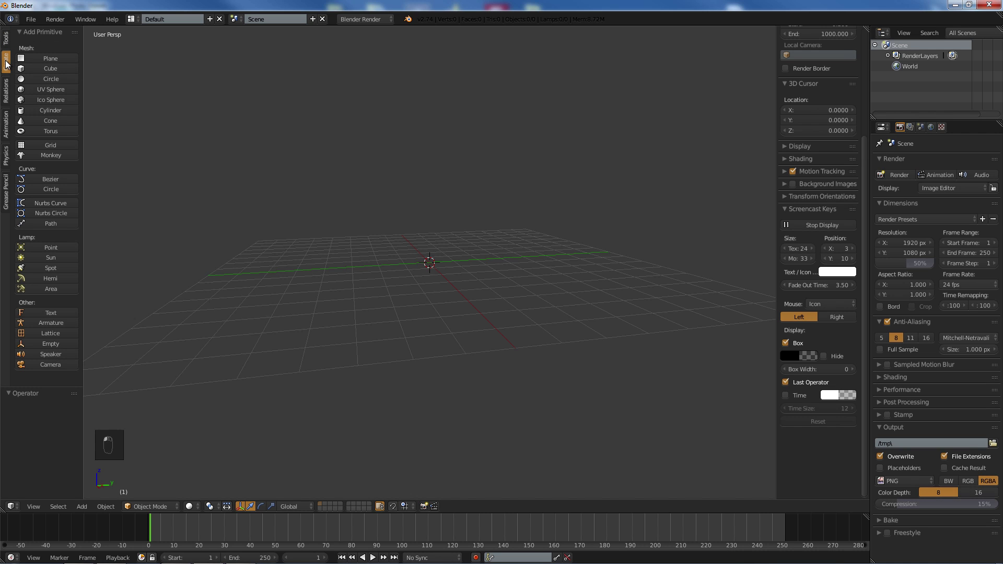
left_click(50, 68)
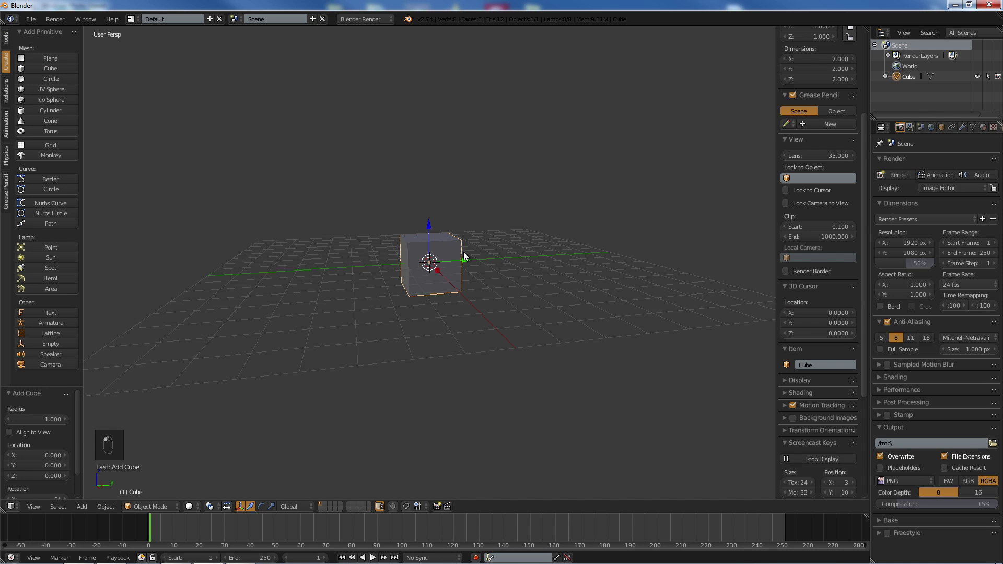
left_click_drag(464, 256, 436, 268)
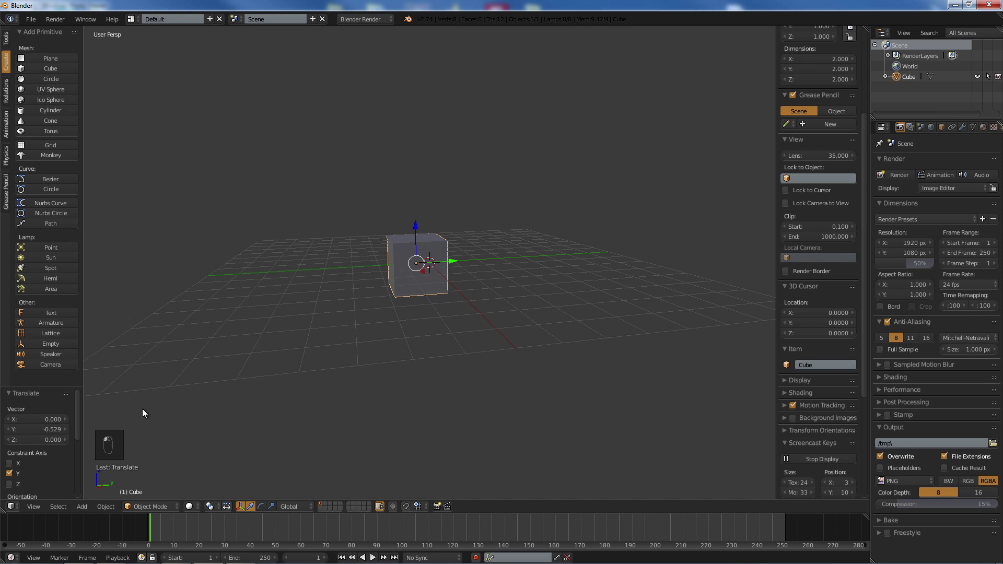
middle_click_drag(373, 250, 381, 283)
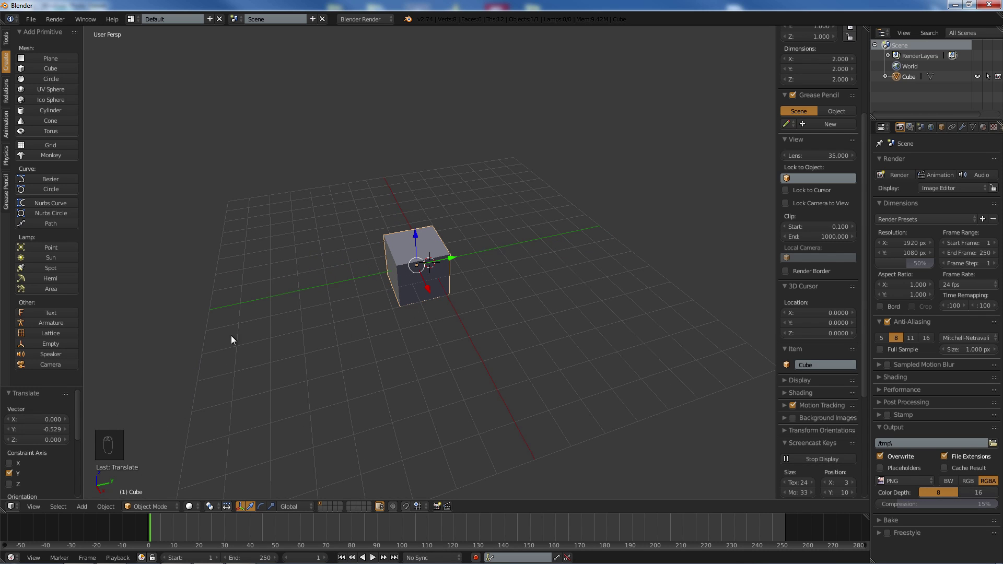
mouse_move(386, 272)
middle_mouse_down()
mouse_move(367, 259)
mouse_move(371, 281)
mouse_move(360, 282)
mouse_move(374, 278)
middle_mouse_up()
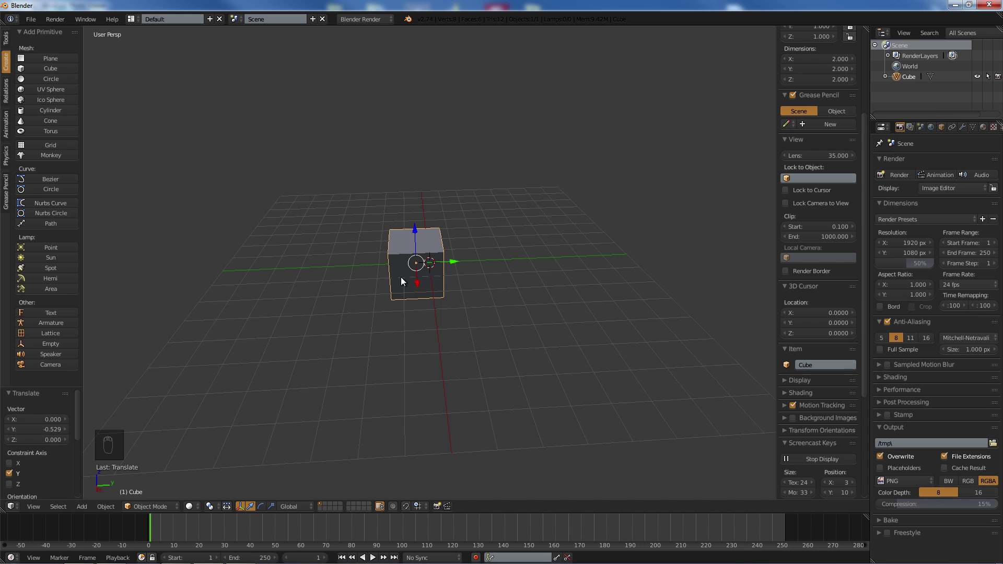
- Hide the 3D view's properties sidebar and delete the shifted cube from the scene
key("n")
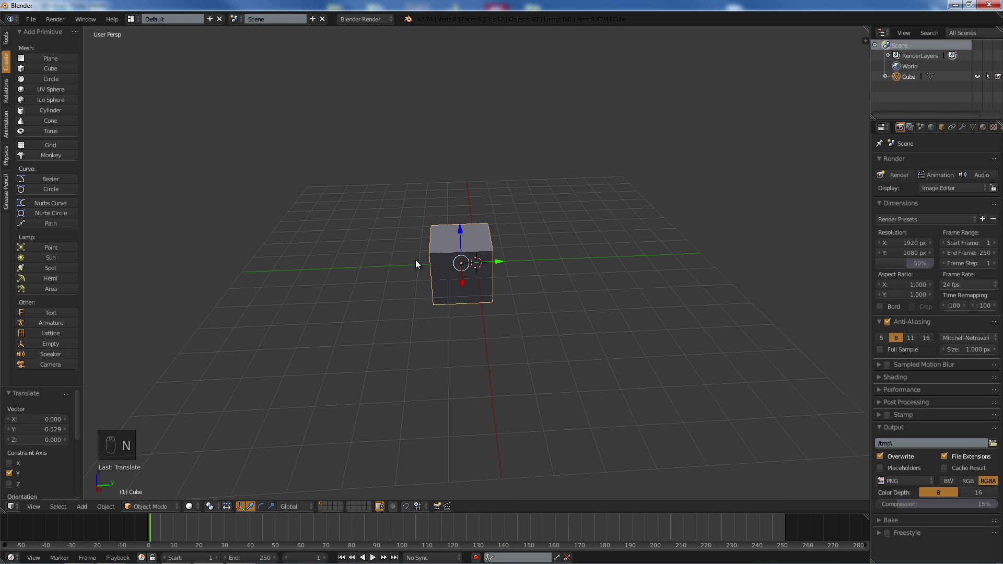
middle_click_drag(436, 190, 409, 208)
key("Delete")
left_click(349, 236)
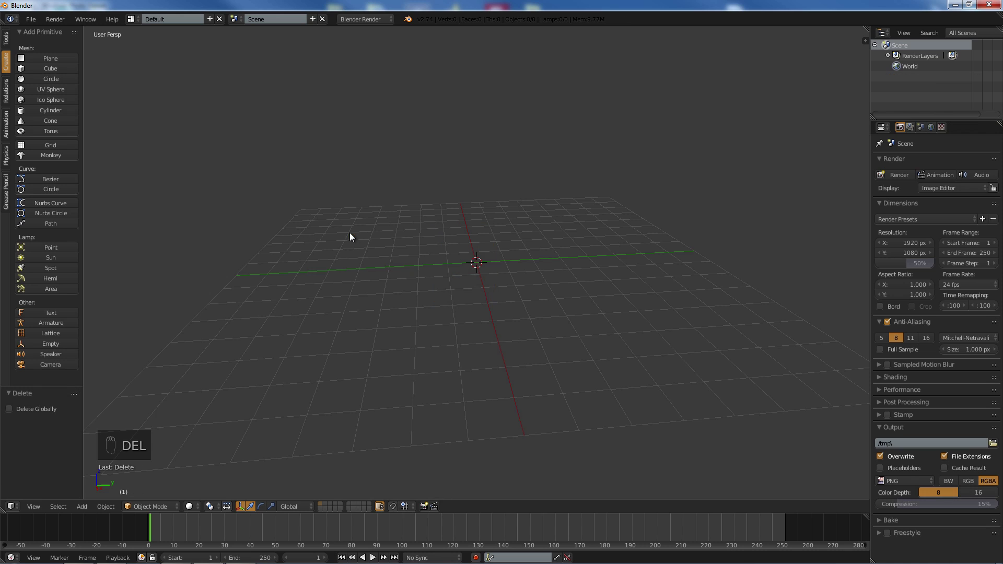
- Add a new cube mesh with radius 1 at the origin for the tank model
left_click(48, 69)
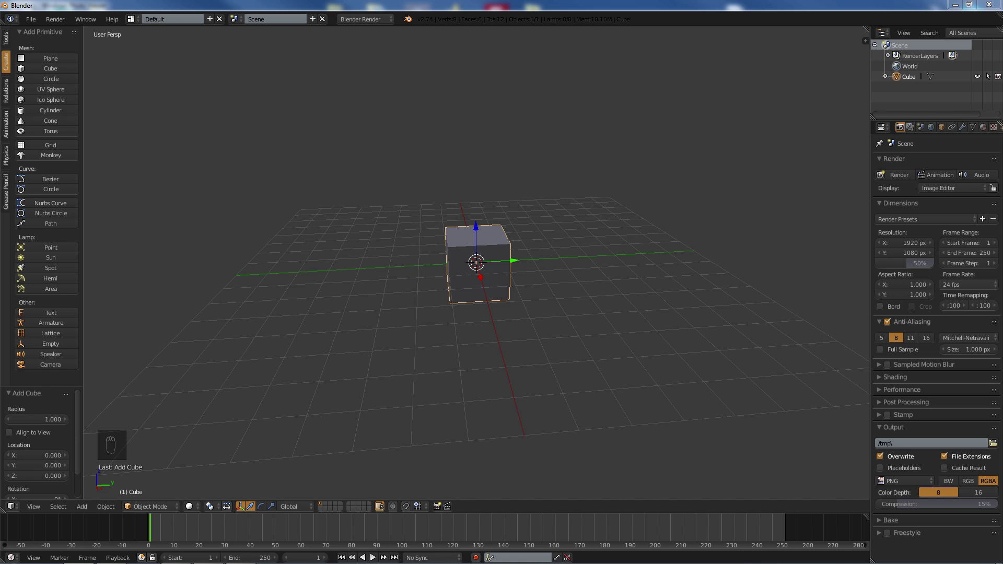
middle_click_drag(462, 184, 436, 194)
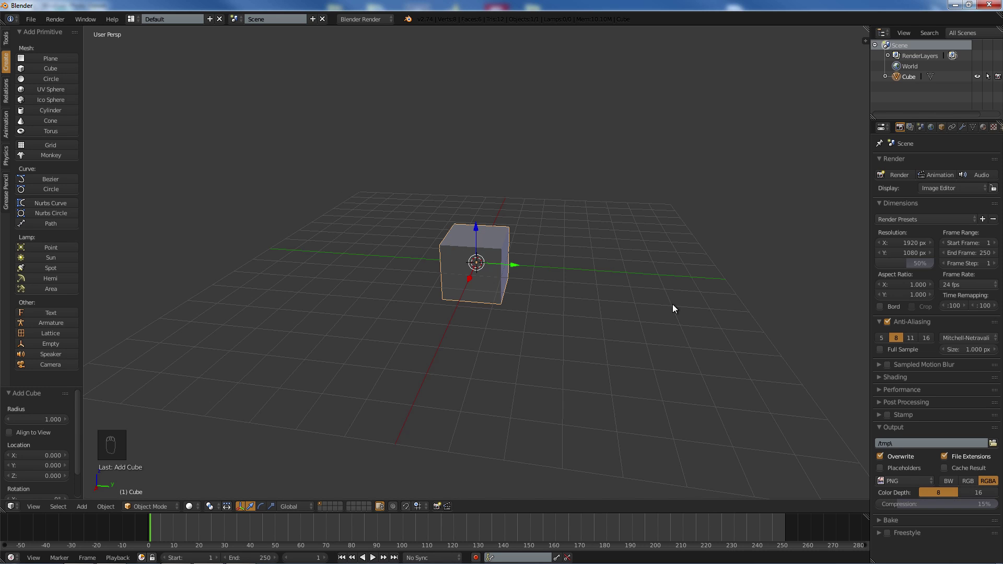
middle_click_drag(427, 179, 389, 205)
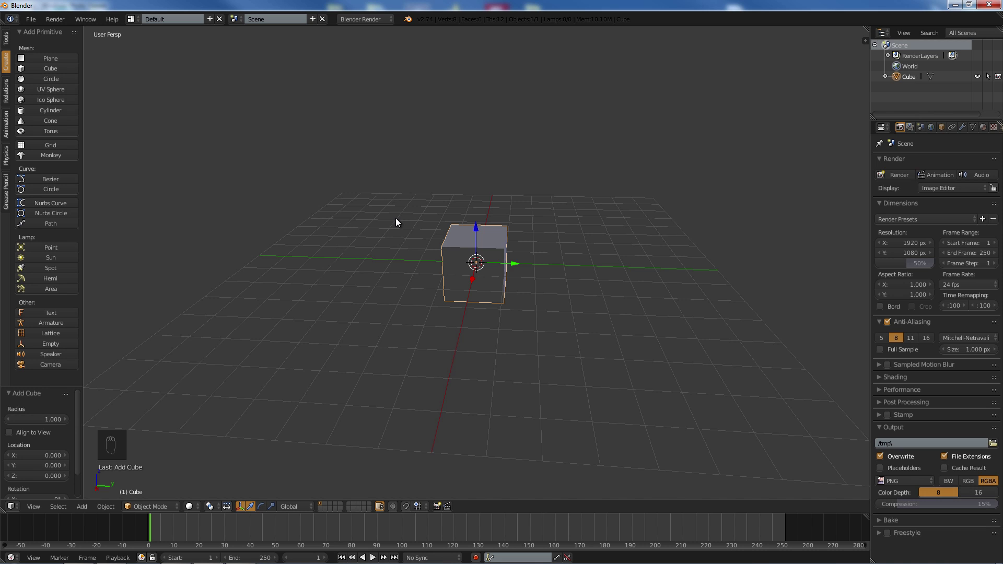
mouse_move(406, 218)
middle_mouse_down()
mouse_move(435, 210)
mouse_move(417, 209)
middle_mouse_up()
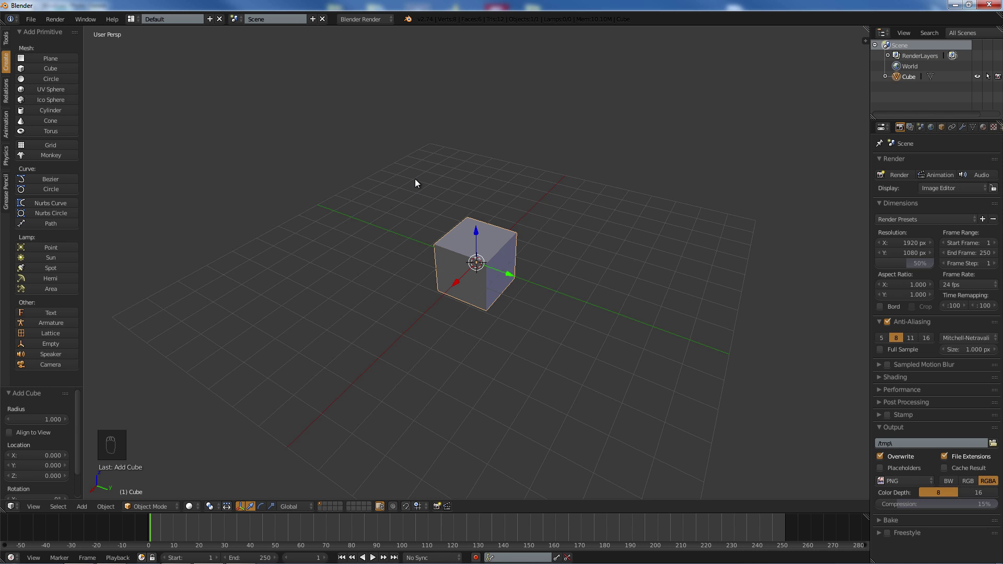
middle_click_drag(428, 211, 397, 217)
scroll(393, 218, "up", 1)
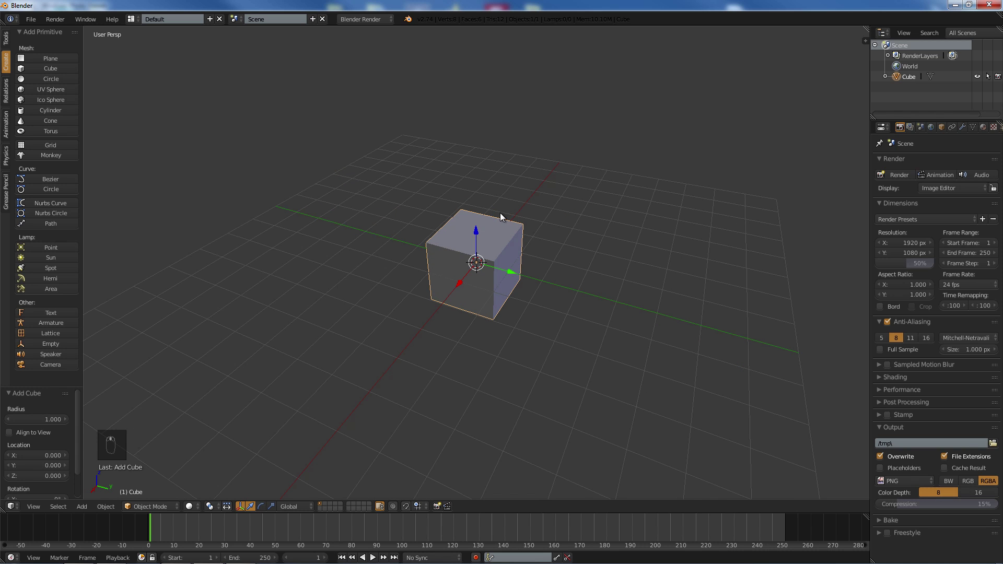
- Enter Edit Mode and add one centred loop cut that splits the cube into two halves along the Y axis
key("Tab")
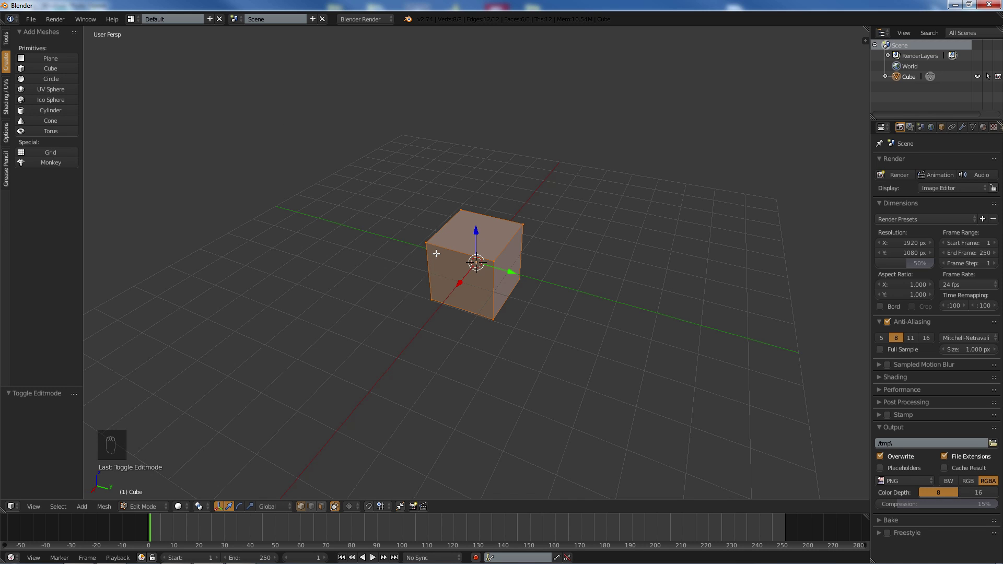
key("ctrl+r")
left_click(457, 248)
right_click(458, 251)
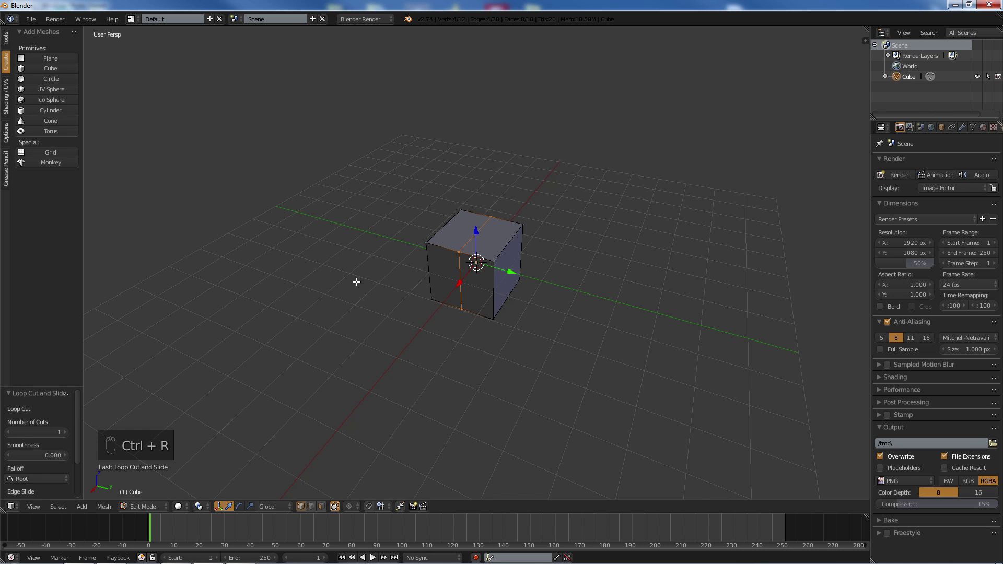
- Delete the four outer vertices on the cube's negative Y side, leaving only the positive Y half
middle_click_drag(355, 282, 421, 273)
scroll(418, 274, "up", 1)
key("a")
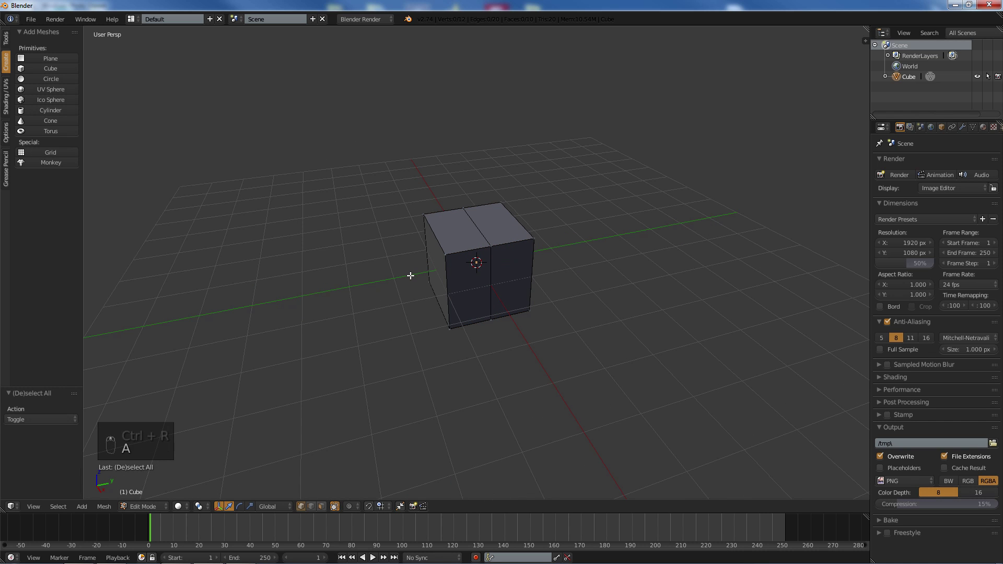
key("b")
left_click_drag(370, 180, 462, 388)
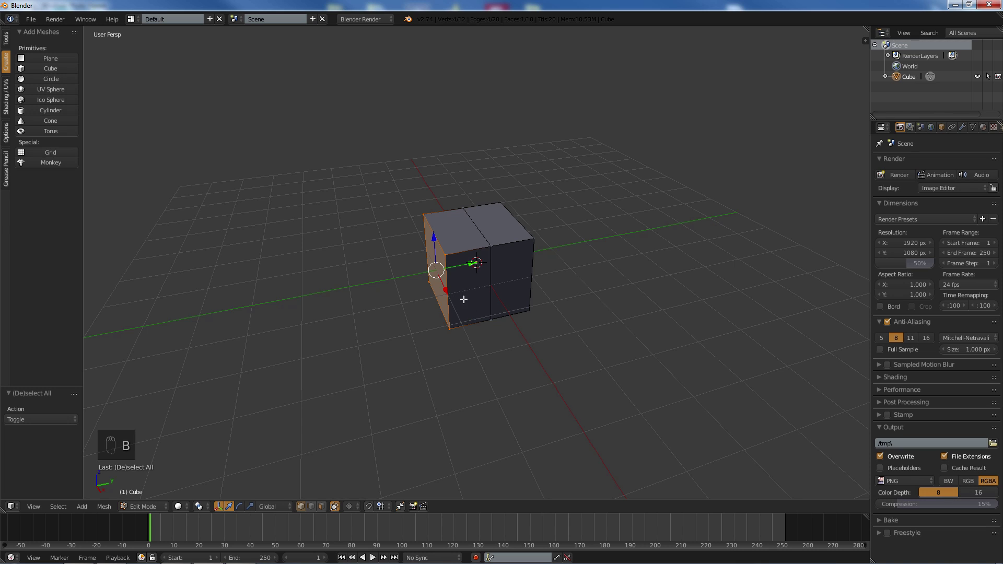
key("Delete")
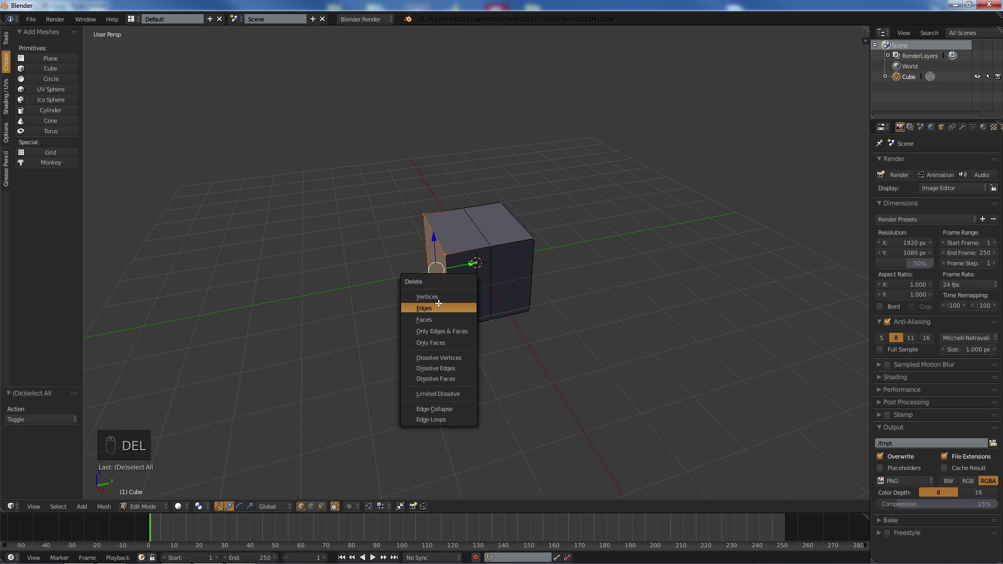
left_click(426, 297)
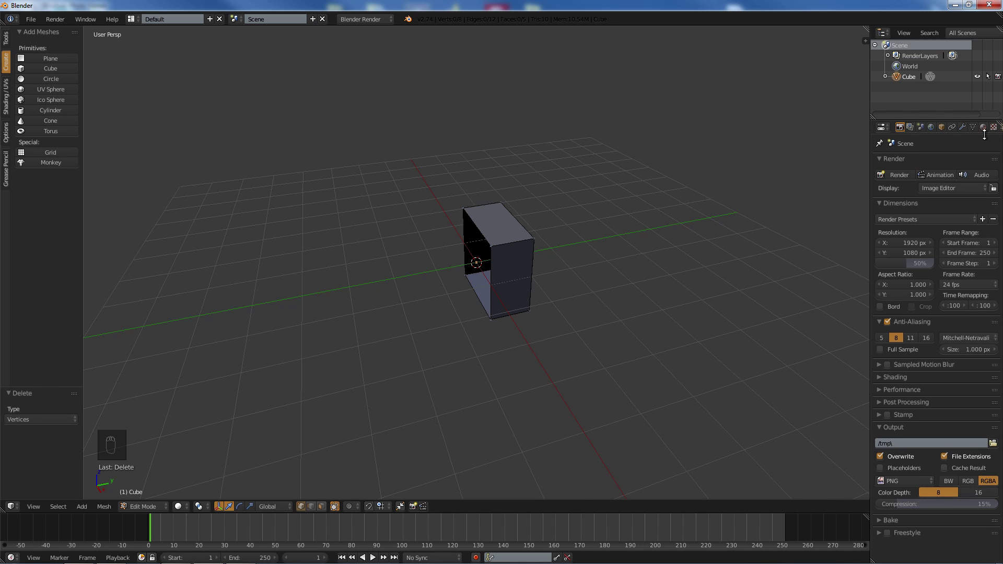
- Add a Mirror modifier to the half cube, mirroring on the Y axis only with Clipping enabled
left_click(964, 128)
left_click(909, 162)
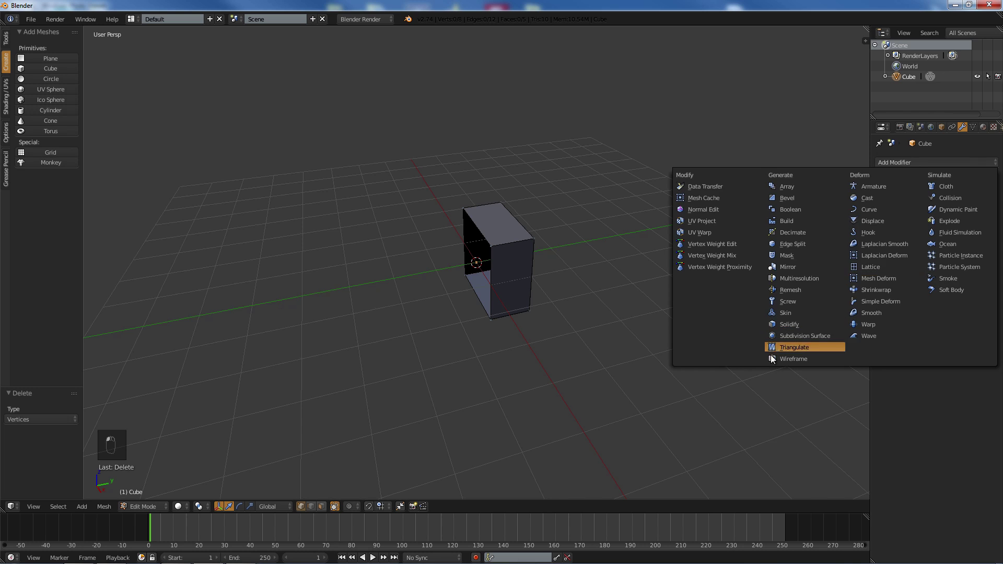
left_click(799, 267)
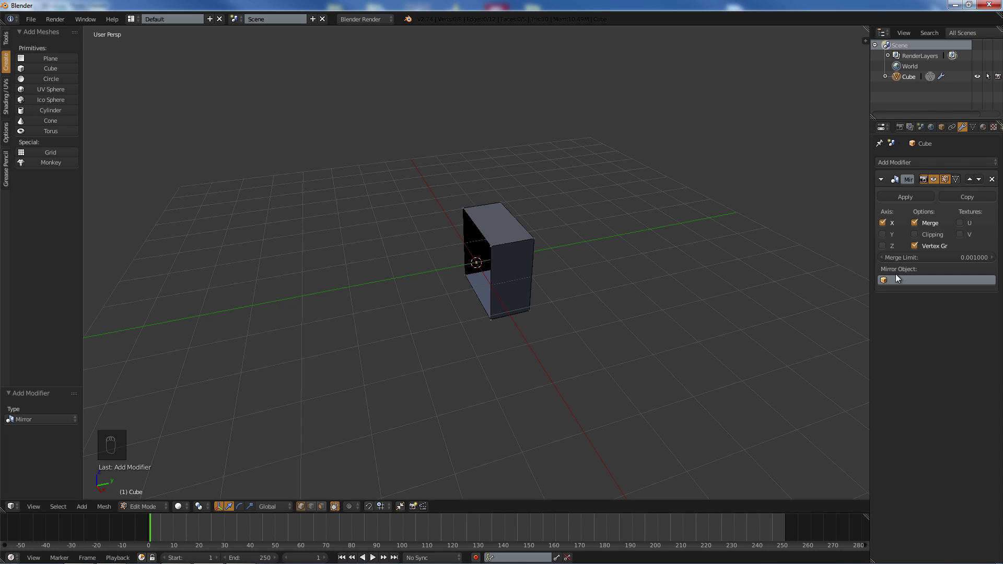
left_click(882, 234)
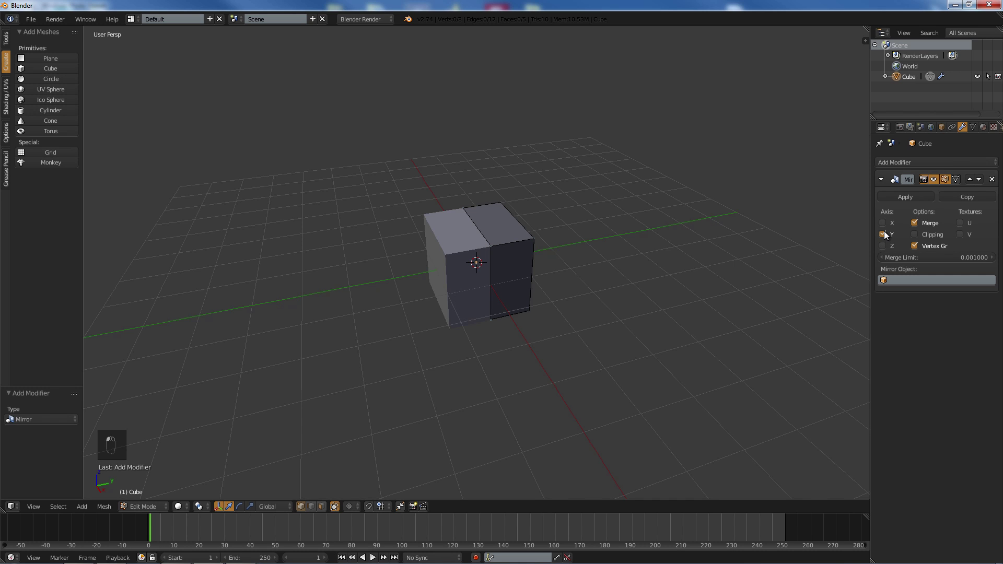
left_click(927, 234)
- Select the whole half-cube mesh and flatten it along Z by a factor of about 0.79
middle_click_drag(795, 235, 514, 251)
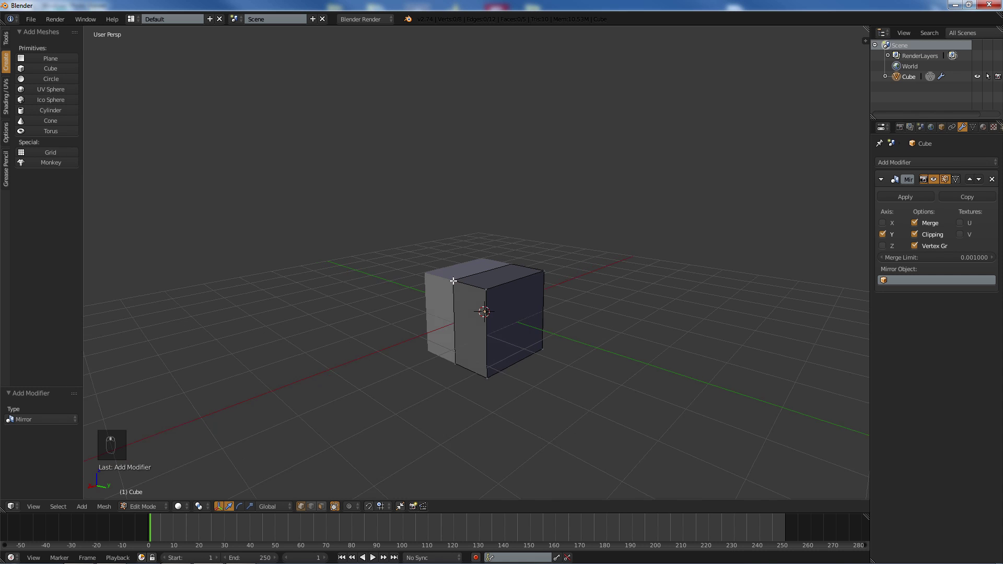
middle_click_drag(452, 281, 423, 281)
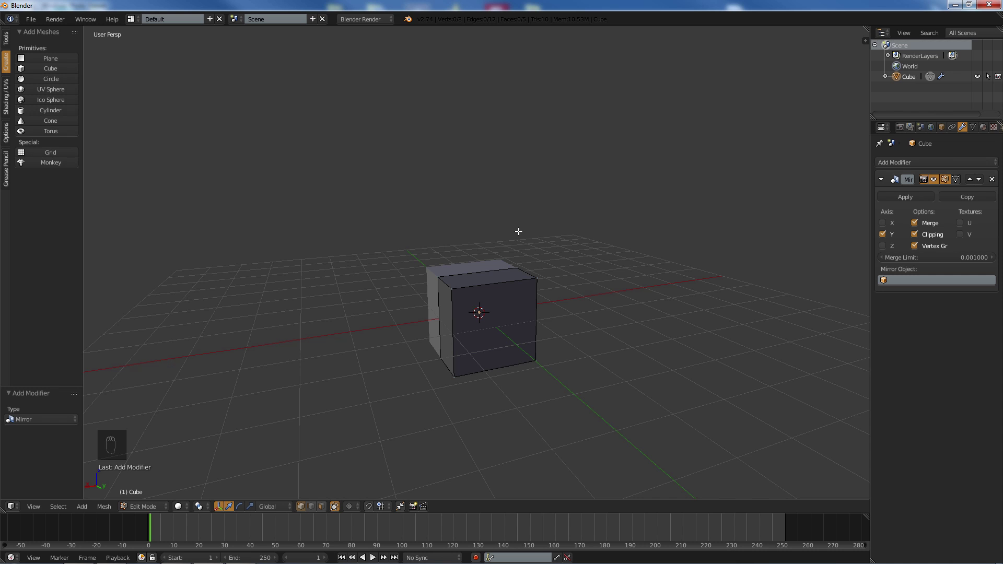
middle_click_drag(502, 220, 510, 227)
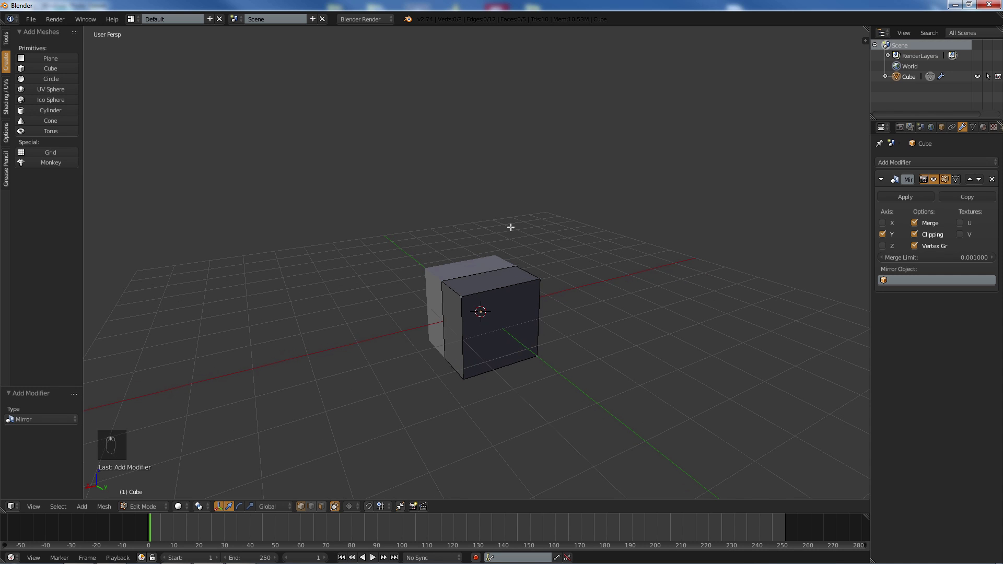
key("a")
key("s")
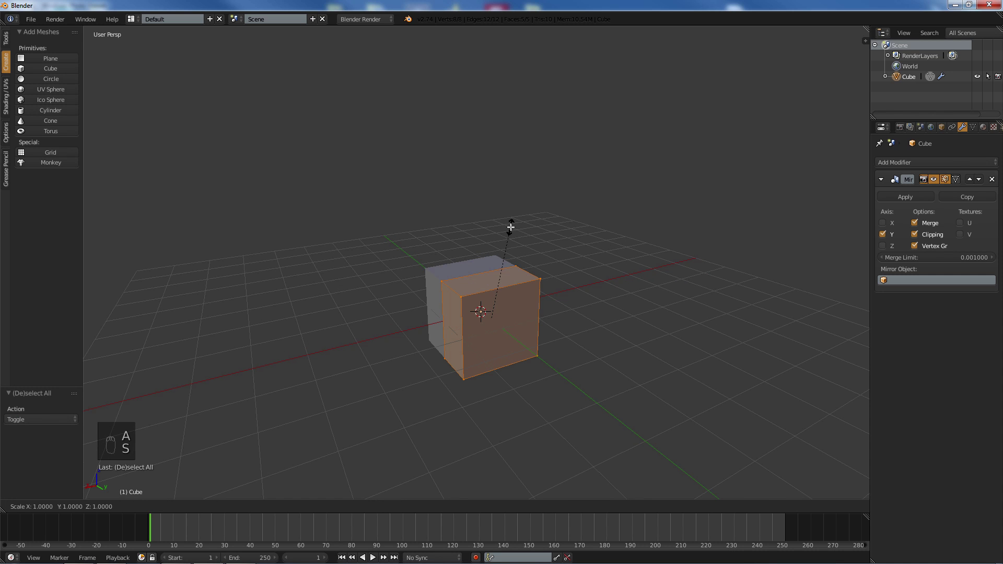
key("z")
left_click(501, 246)
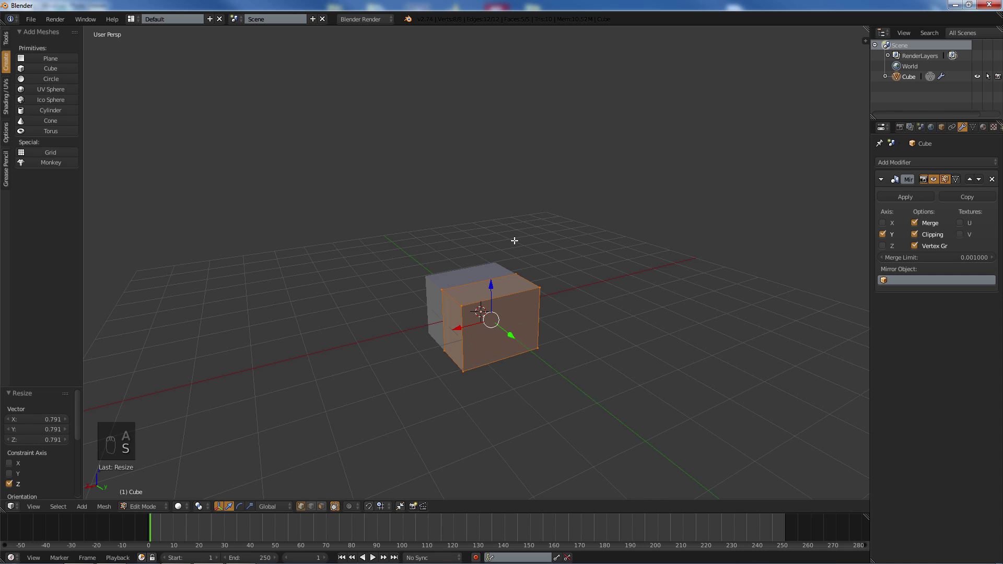
- Lengthen the mesh along X by scaling it by about 1.82 and again by about 1.6
key("s")
key("z")
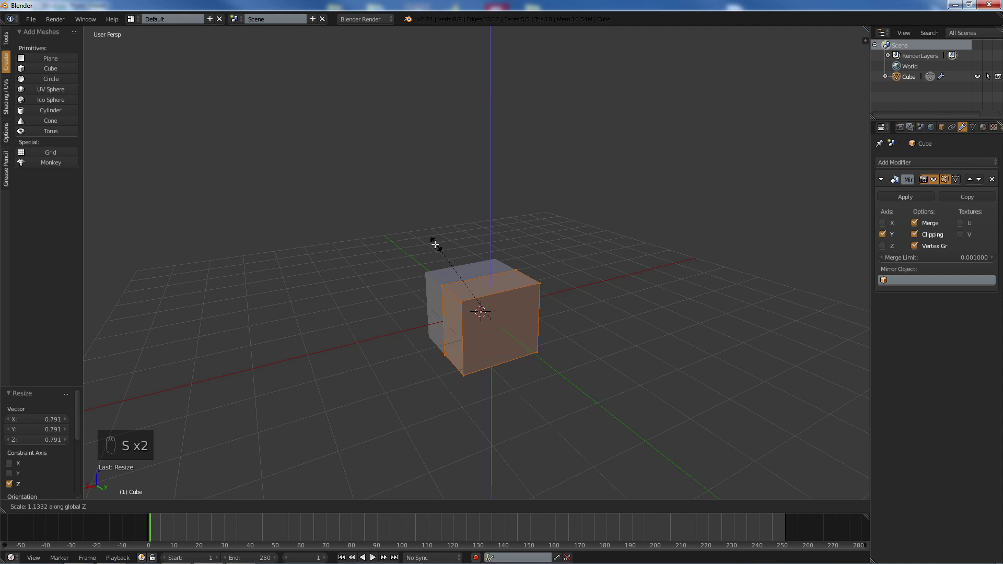
key("x")
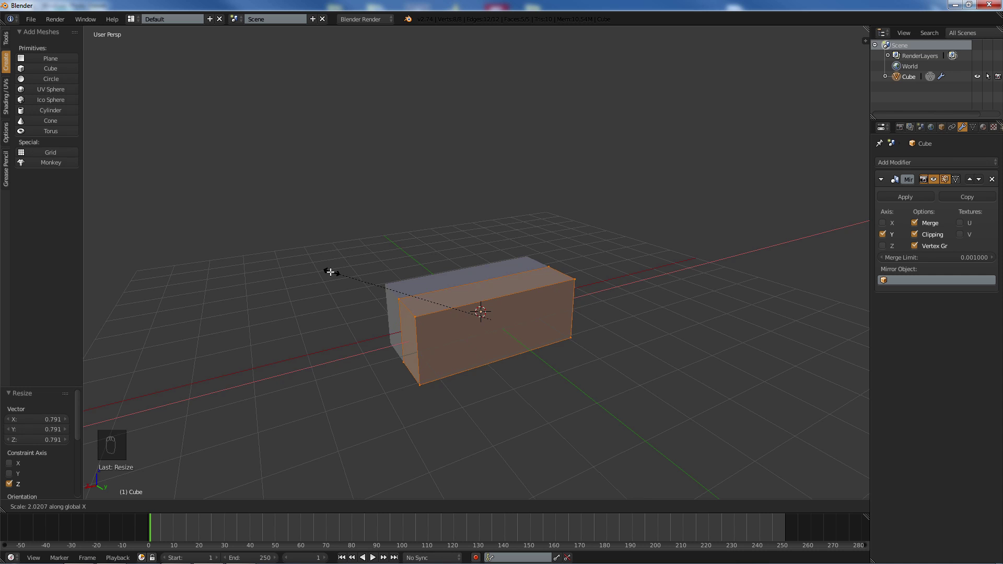
left_click(349, 273)
key("s")
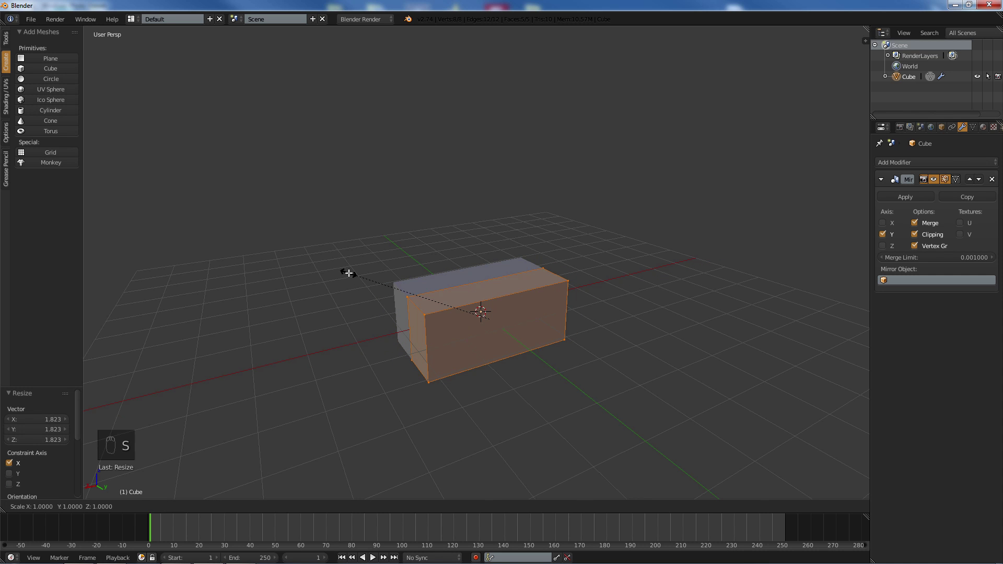
key("x")
left_click(256, 272)
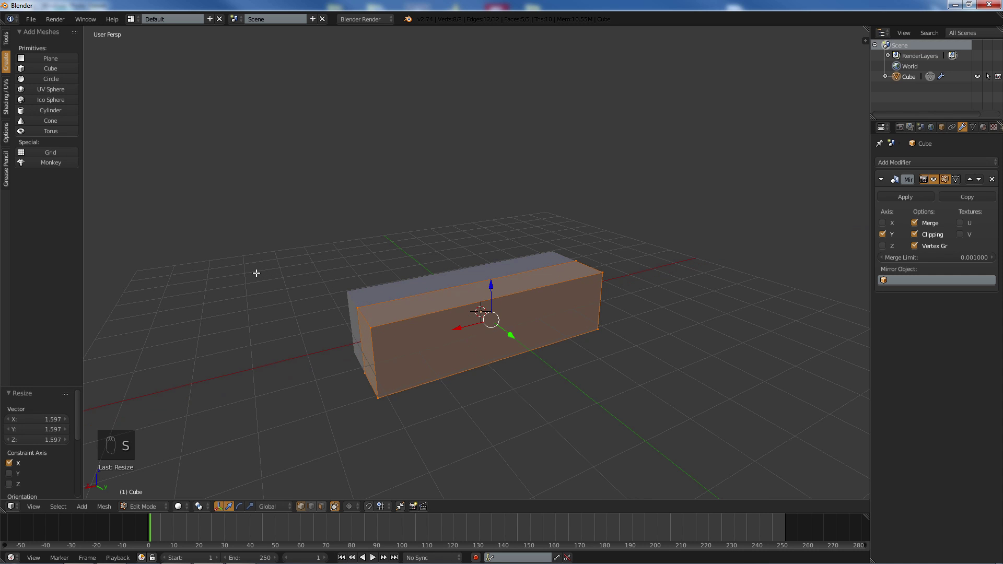
- Widen the mirrored body by scaling the mesh along Y by a factor of about 3.39
middle_click_drag(323, 272, 379, 270)
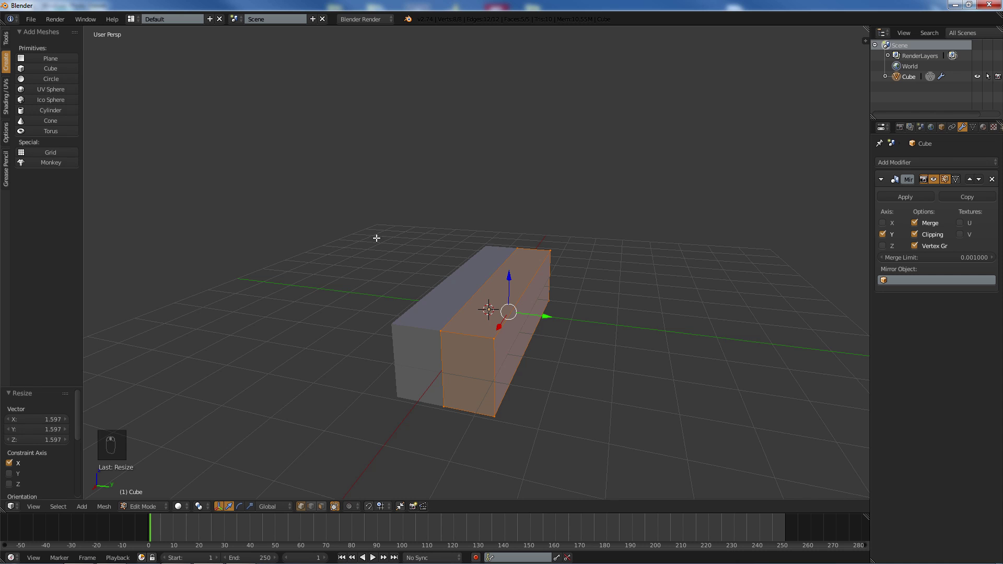
key("s")
key("y")
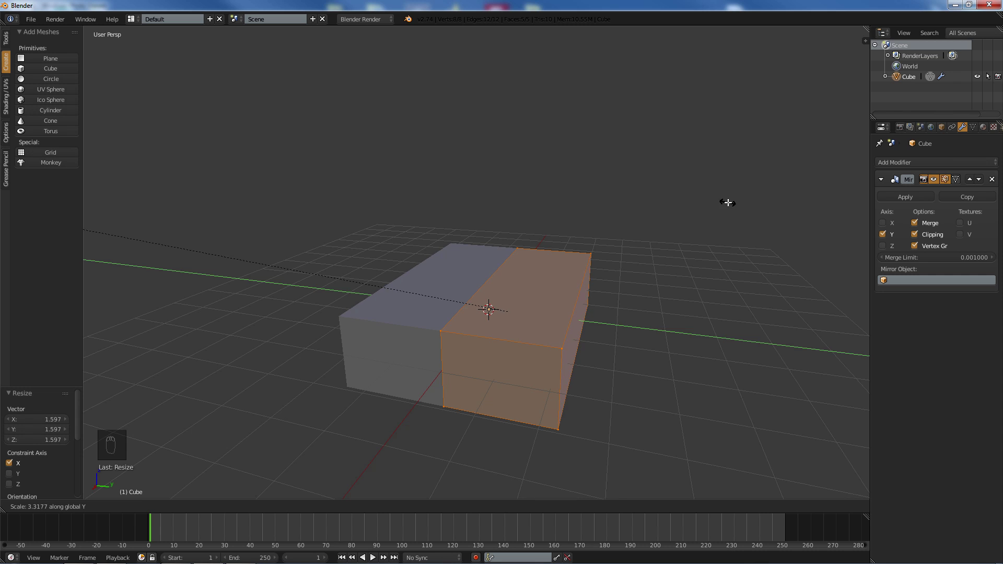
left_click(709, 206)
middle_click_drag(709, 206, 504, 202)
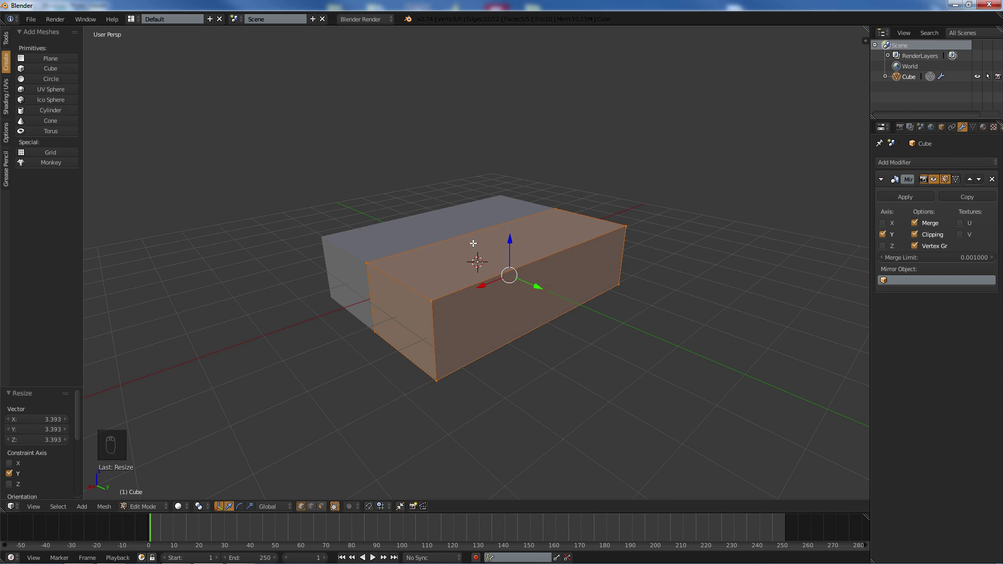
- Try moving the two outer corner vertices at the near end of the body inward along X by about 0.87
middle_click_drag(454, 223, 453, 218)
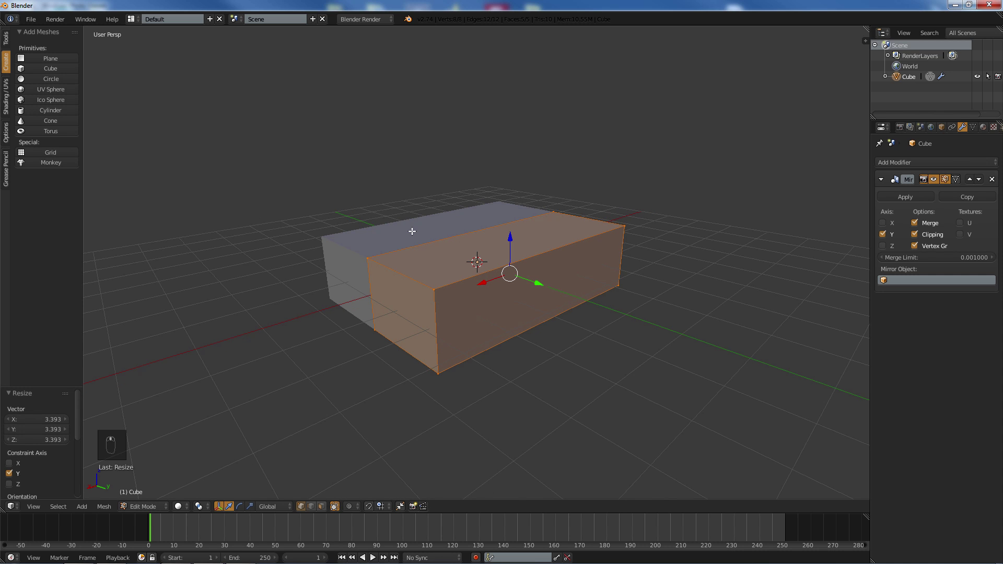
middle_click_drag(372, 274, 412, 276)
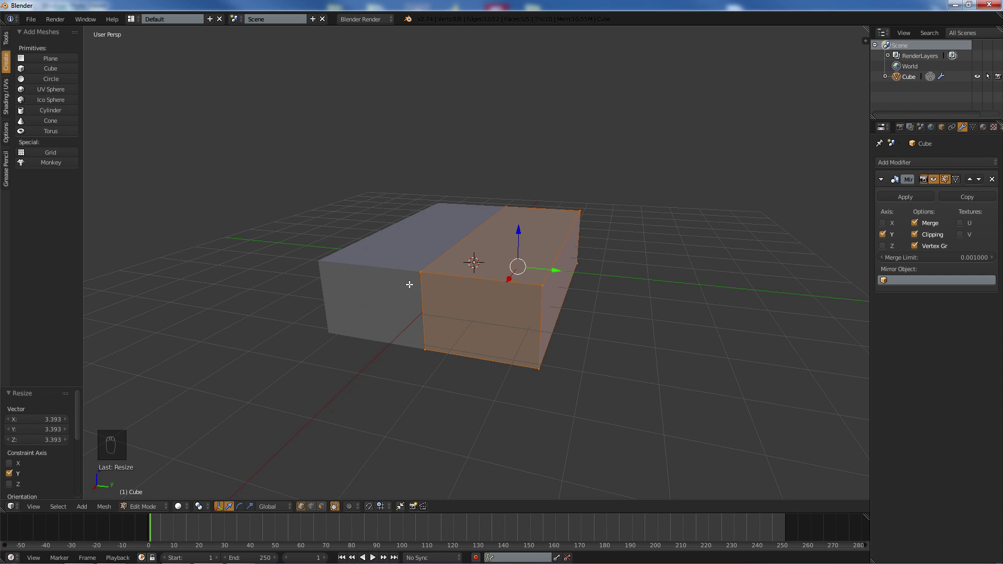
scroll(409, 284, "up", 1)
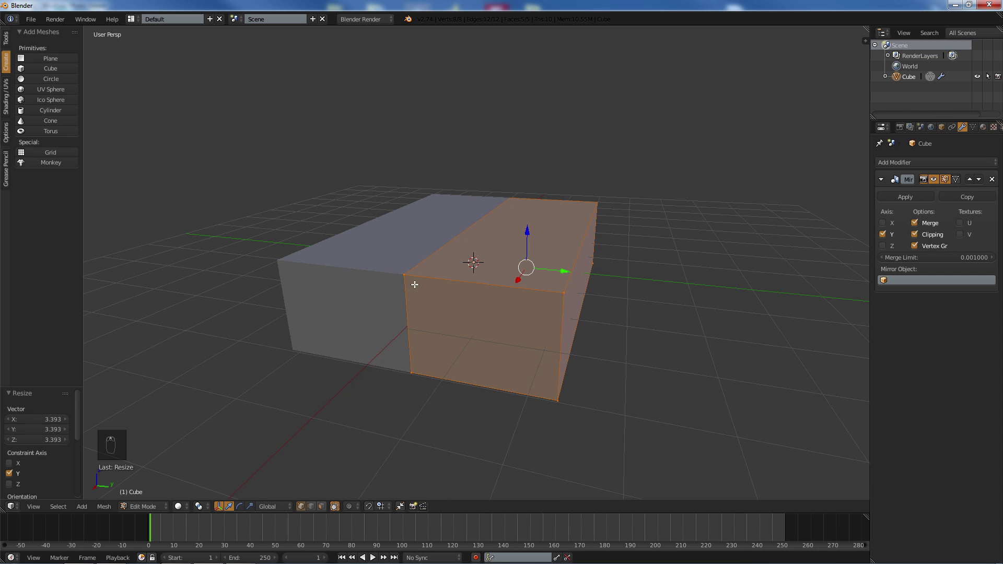
middle_click_drag(451, 284, 411, 294)
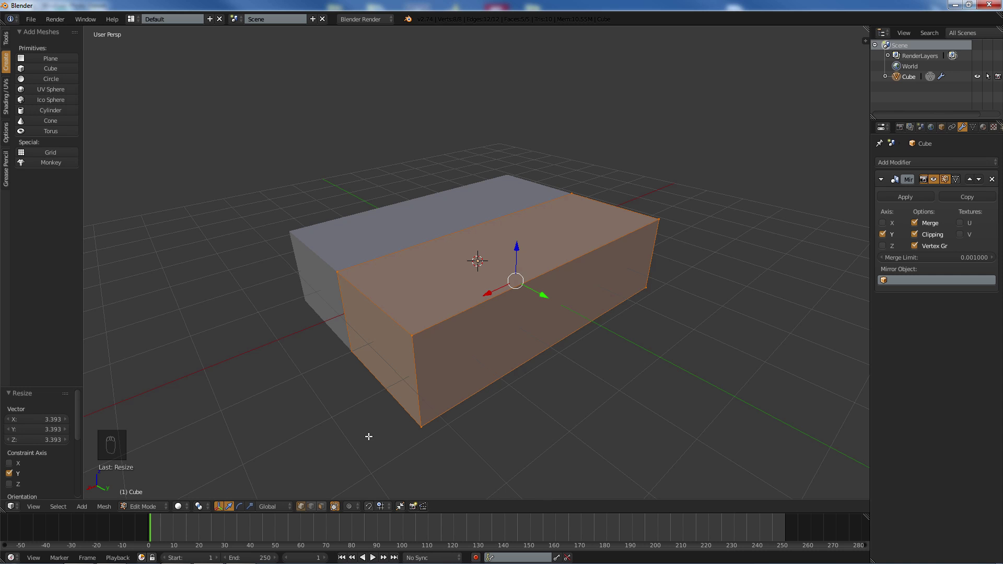
right_click(408, 334)
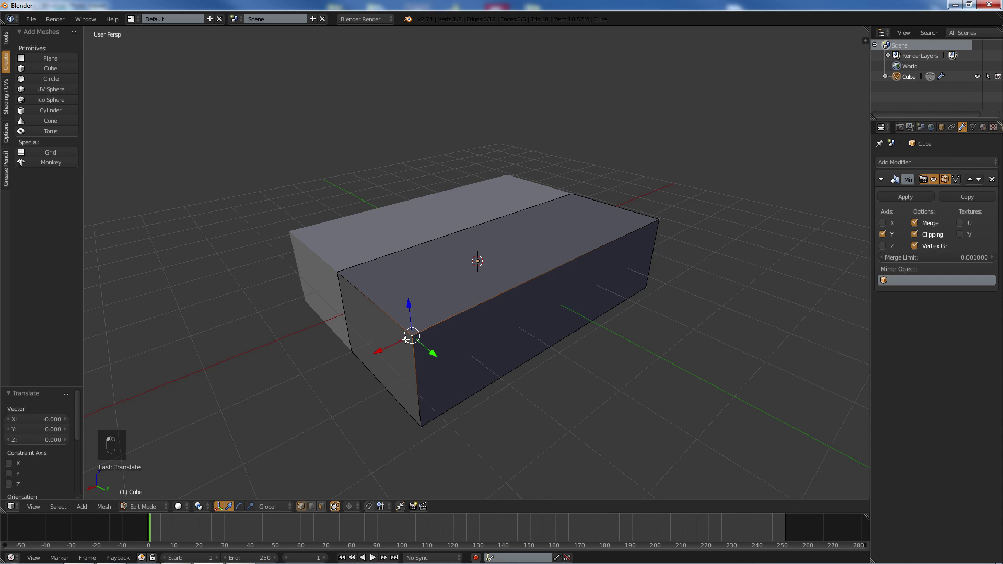
right_click(418, 428, "shift")
key("g")
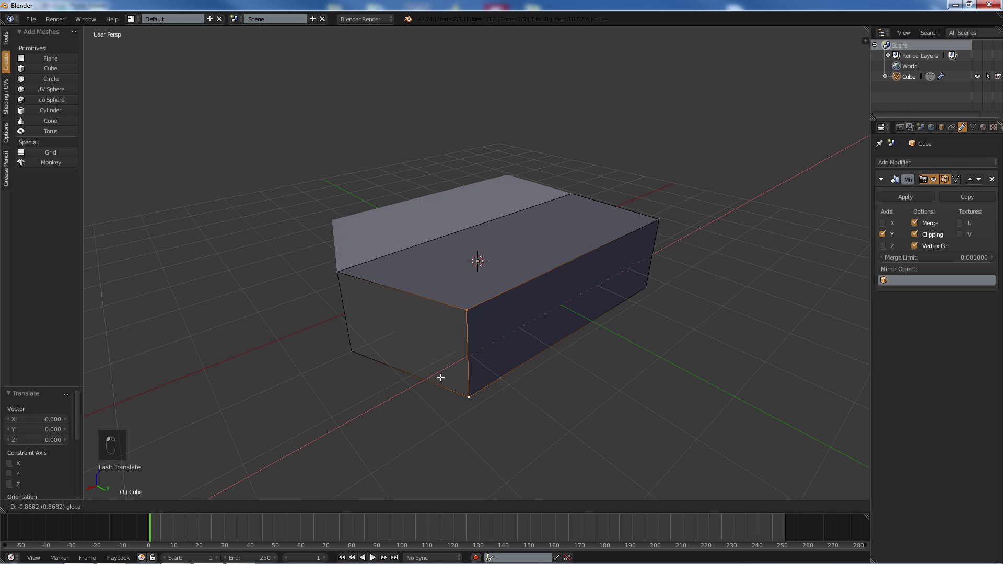
left_click(440, 378)
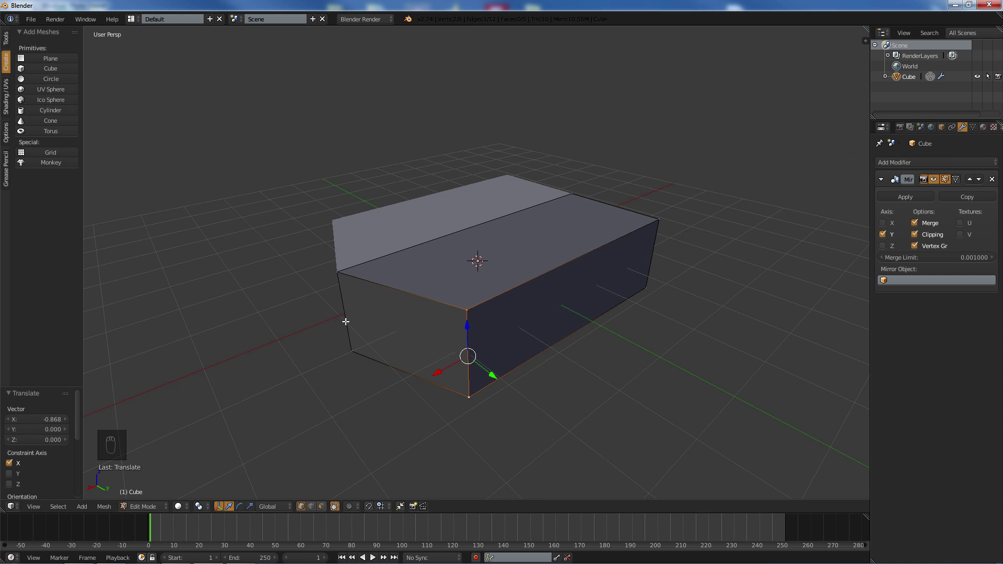
key("ctrl+z")
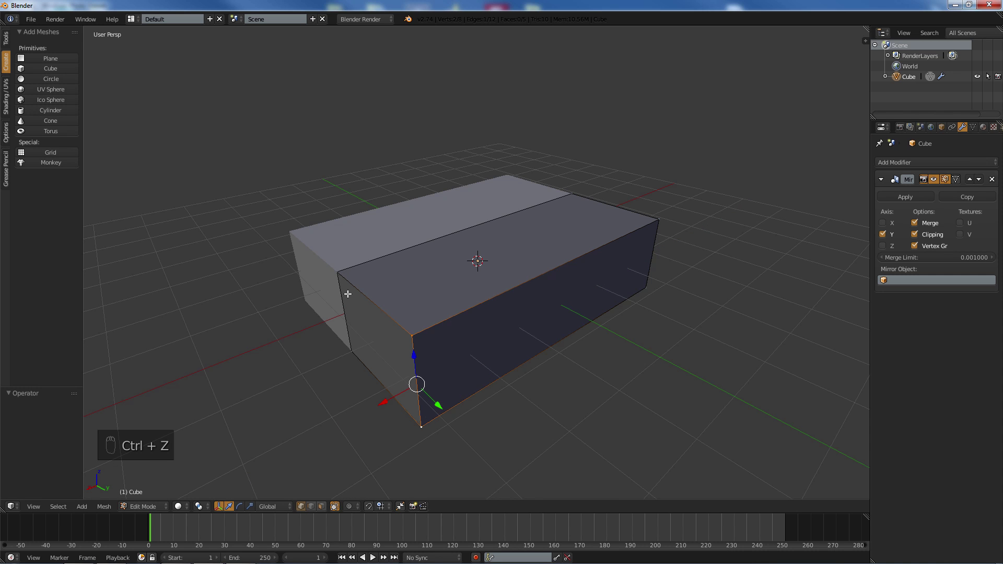
- Add a lengthwise loop cut to the half body and slide it toward the mirror plane by about 0.24
middle_click_drag(348, 294, 385, 283)
key("a")
key("ctrl+r")
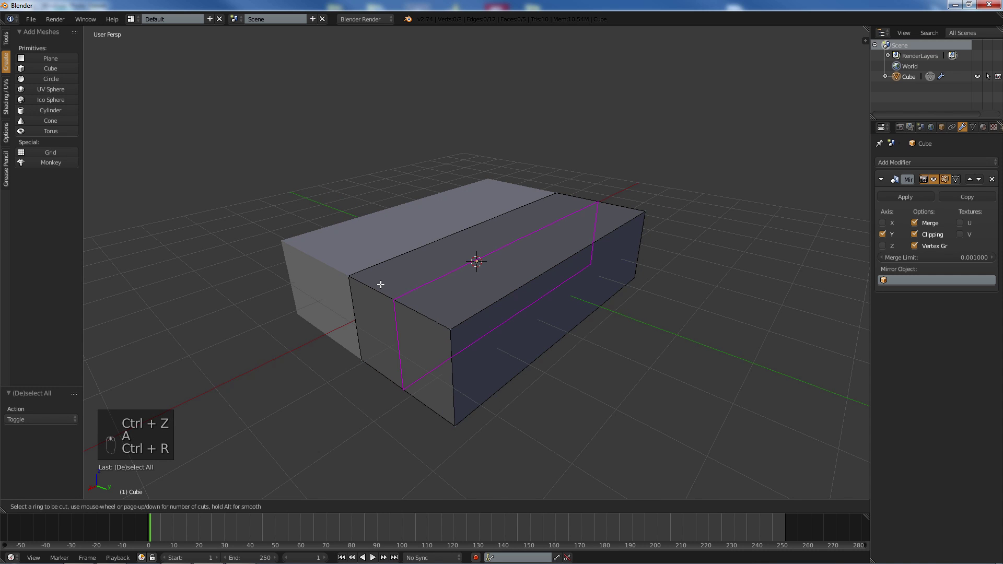
left_click(380, 285)
left_click(365, 284)
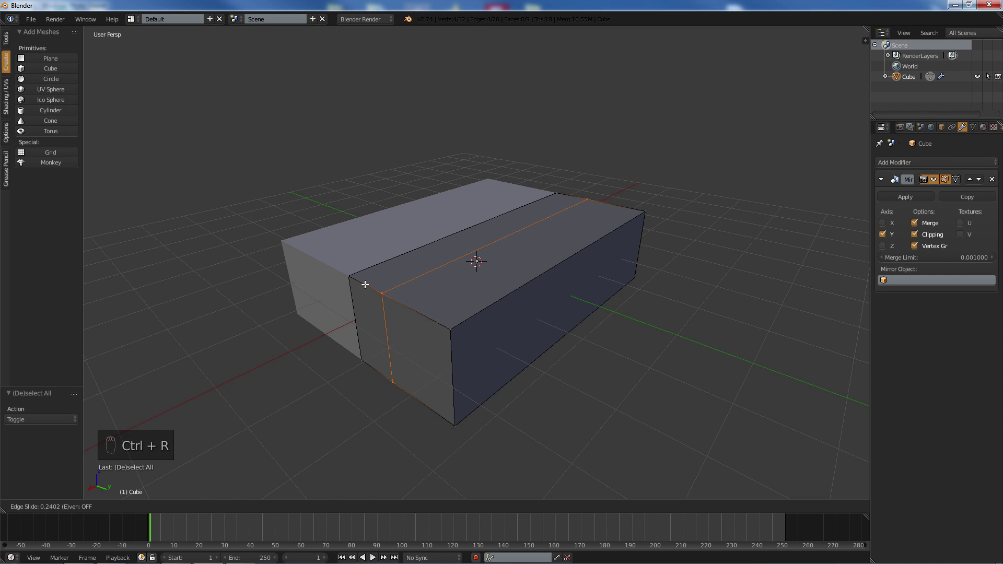
middle_click_drag(294, 320, 324, 327)
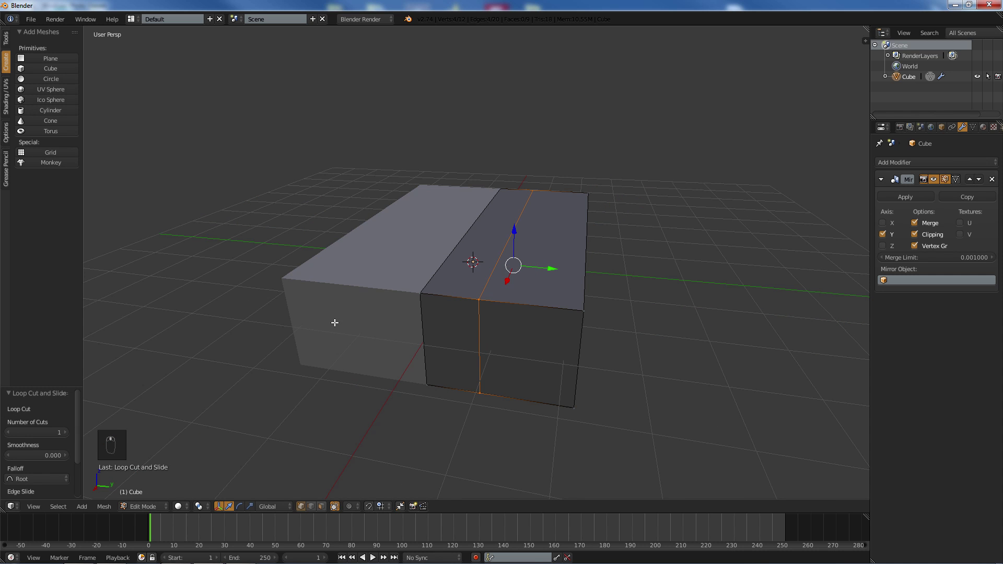
- Add a crosswise loop cut to the half body and slide it toward the near end by about 0.72
middle_click_drag(574, 277, 545, 285)
key("a")
key("ctrl+r")
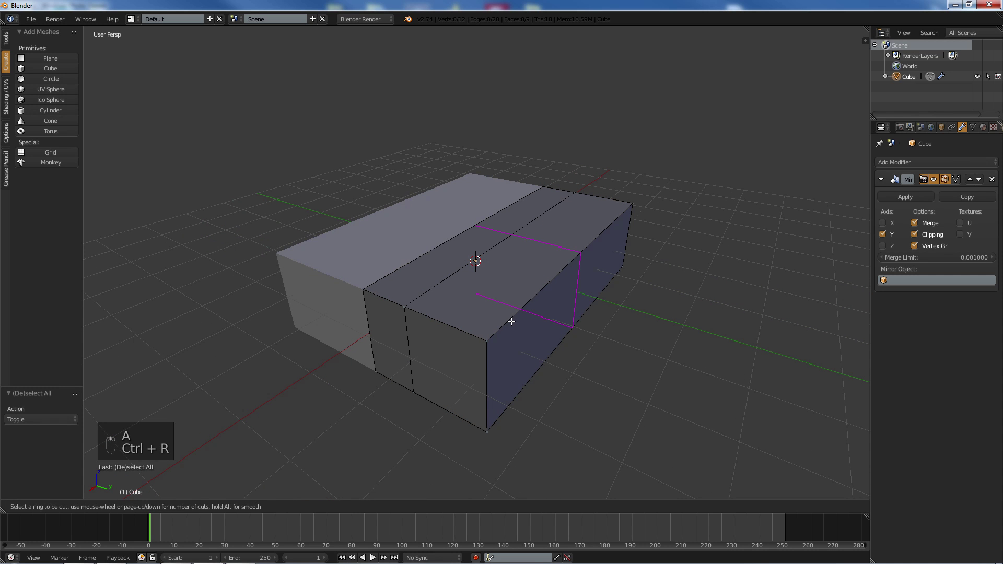
left_click(510, 320)
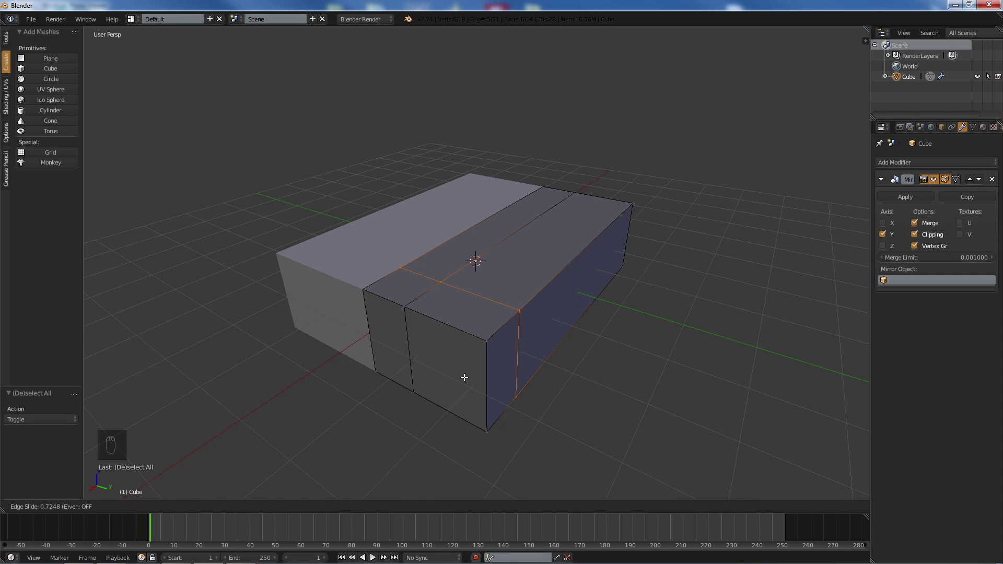
left_click(464, 377)
middle_click_drag(359, 291, 381, 284)
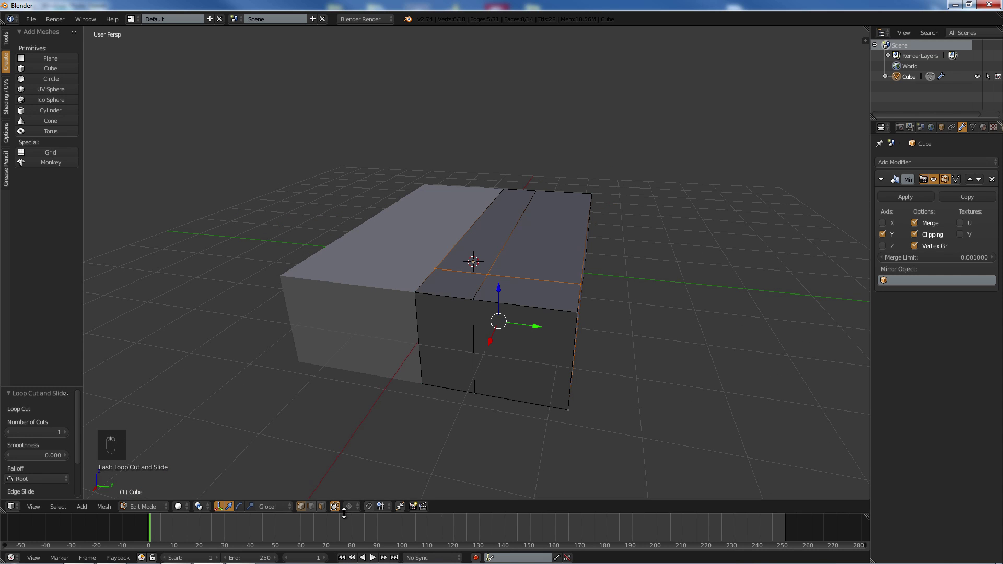
- Delete the inner top, end and bottom faces at the near end to open a central notch
left_click(325, 506)
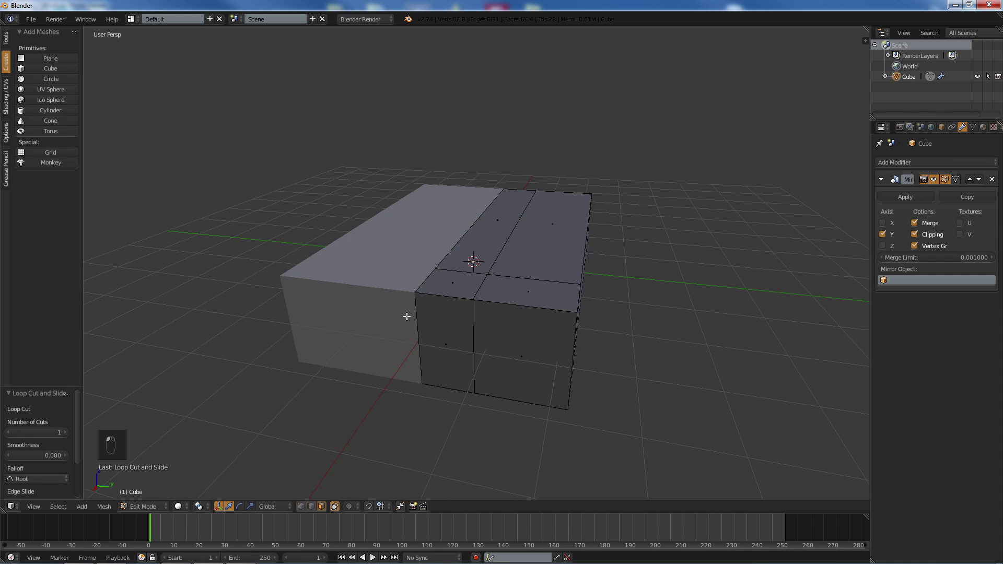
right_click(462, 290)
right_click(443, 342, "shift")
middle_click_drag(448, 343, 447, 300)
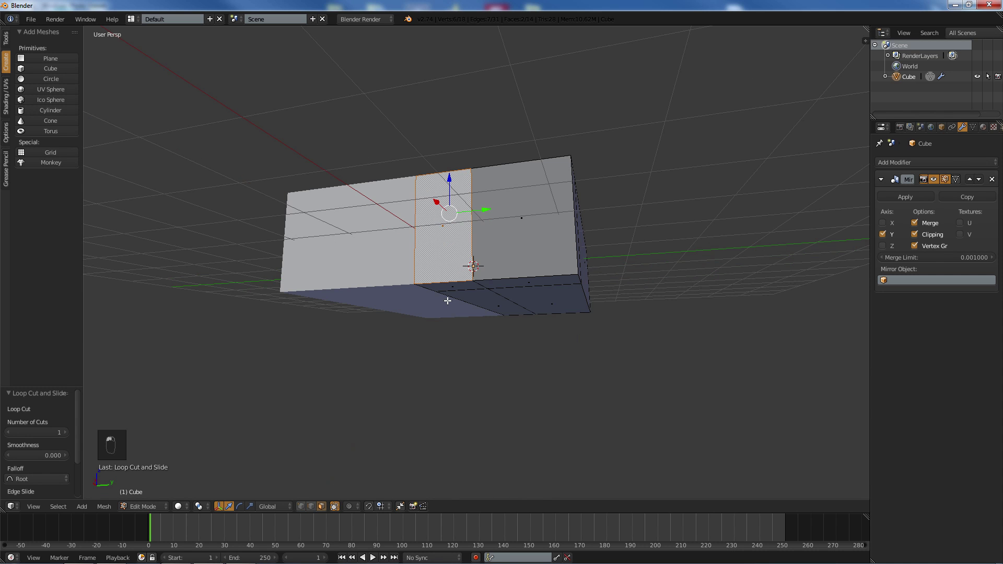
right_click(450, 287, "shift")
key("Delete")
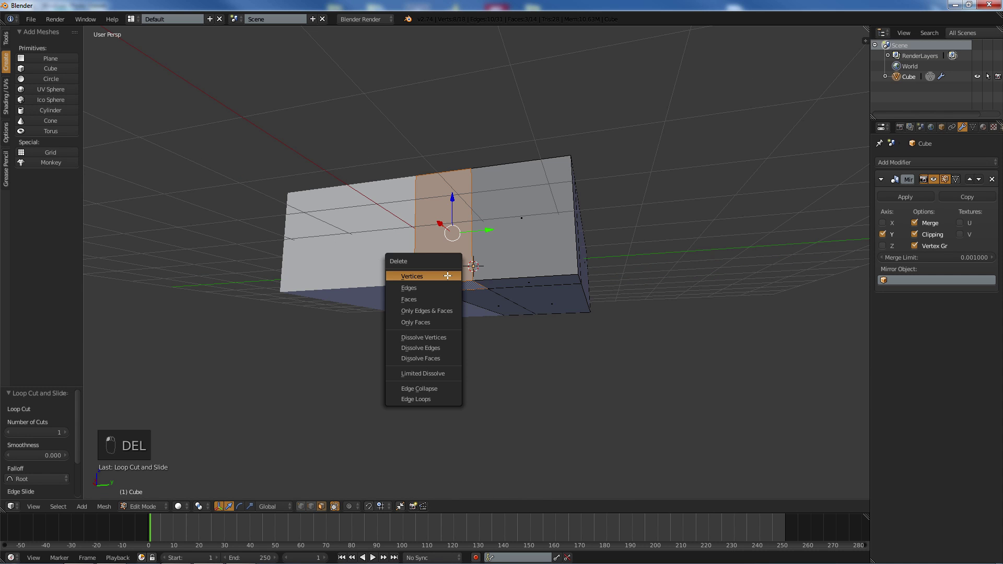
left_click(422, 297)
middle_click_drag(421, 297, 385, 378)
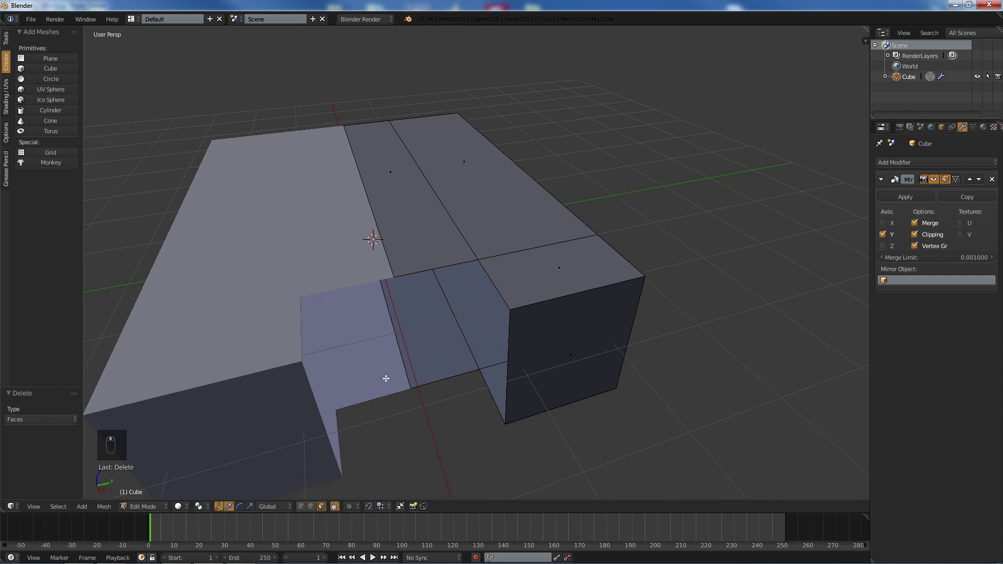
- Fill the notch's open side wall and back wall with new faces between their upper and lower edges
left_click(512, 300)
left_click(479, 392, "shift")
key("f")
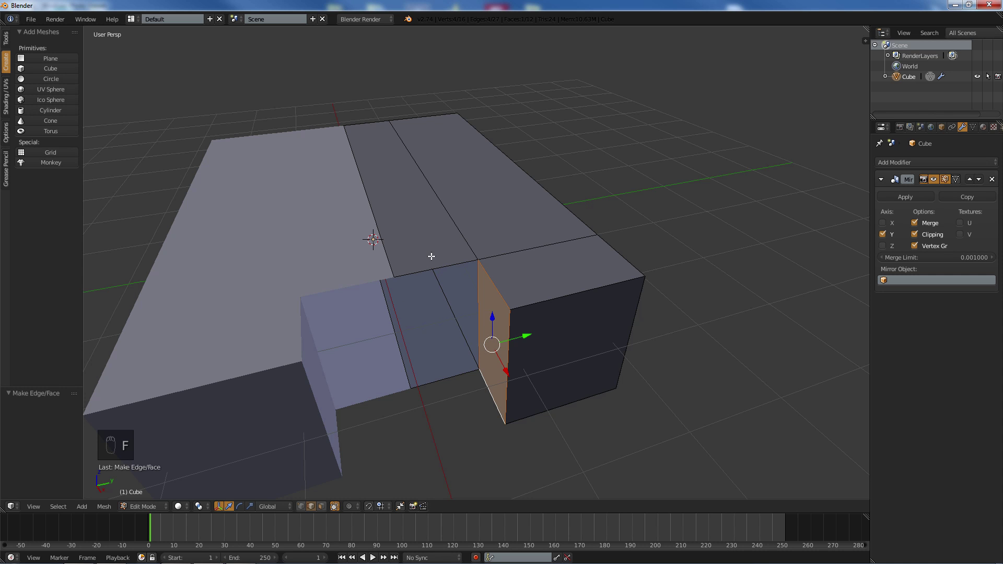
right_click(431, 256)
right_click(438, 376, "shift")
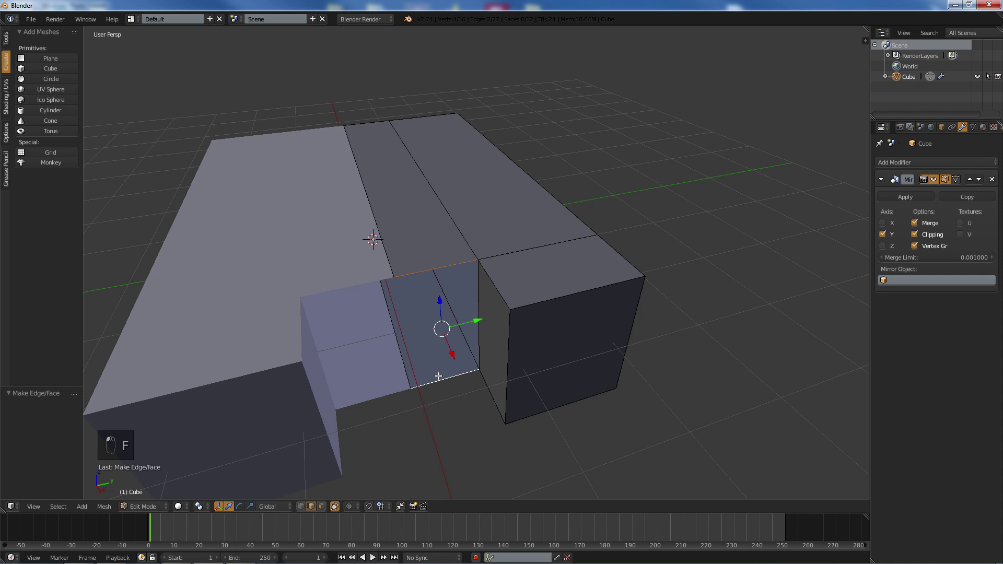
key("f")
middle_click_drag(509, 299, 529, 281)
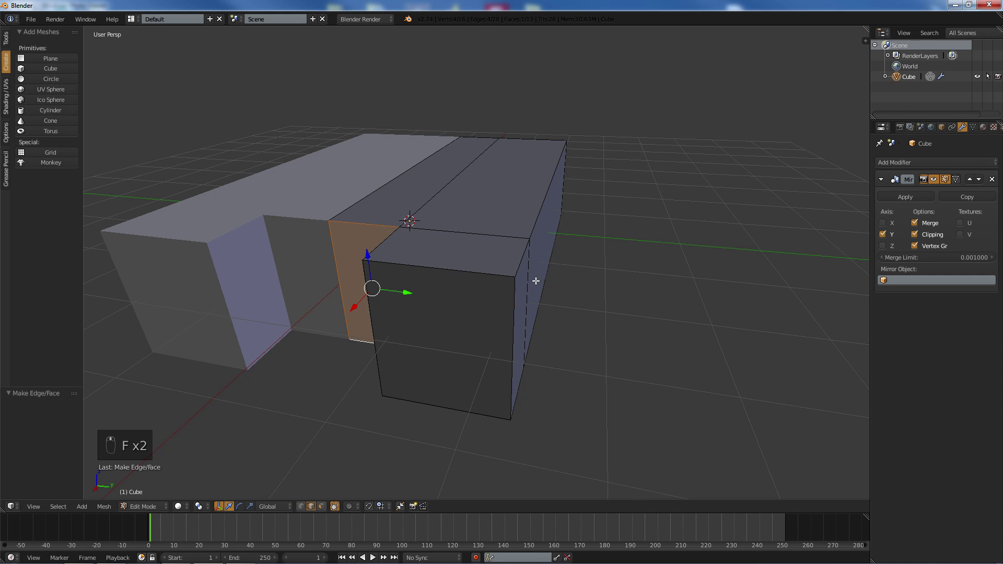
key("a")
middle_click_drag(459, 282, 404, 308)
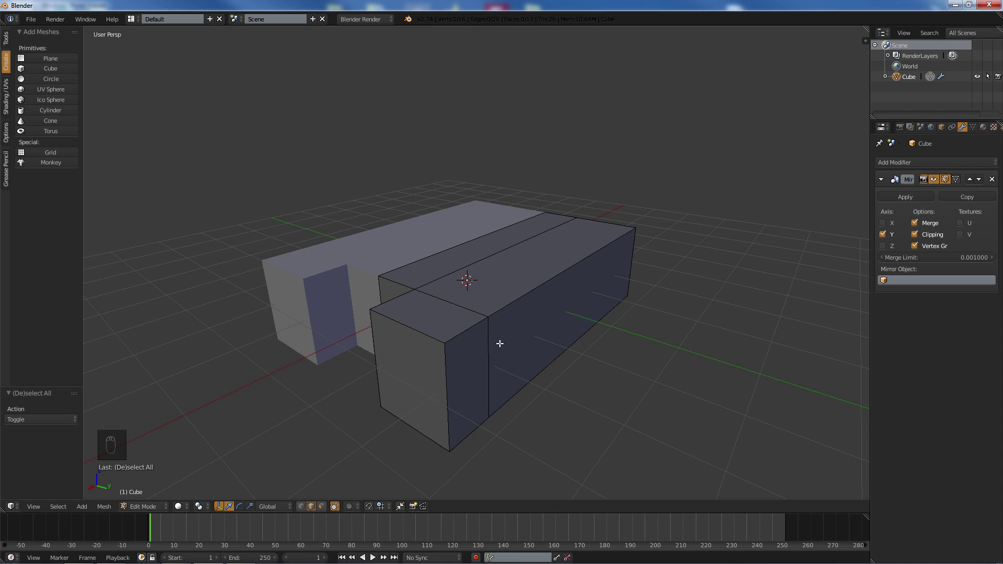
- Widen the body by moving its two outer side faces outward along Y
right_click(480, 348)
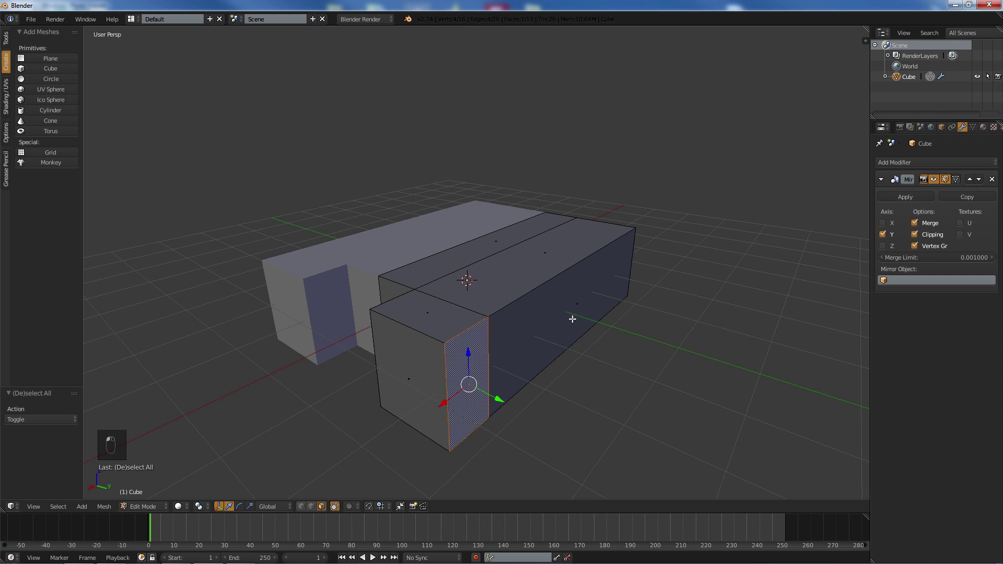
right_click(573, 315, "shift")
left_click_drag(572, 344, 596, 343)
- Select the whole mesh and move it toward the mirror plane by about 0.235 along Y
key("a")
key("a")
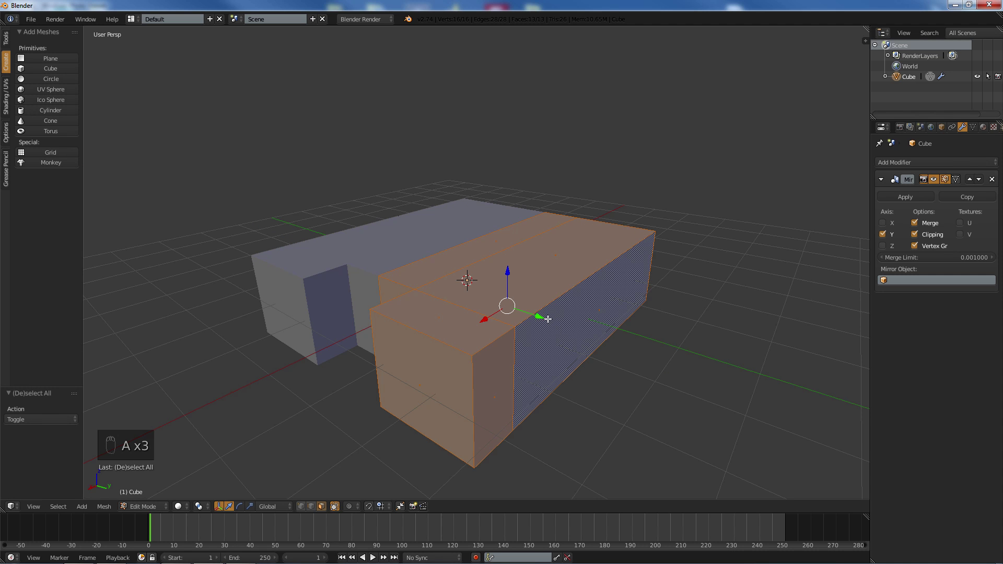
left_click_drag(547, 318, 533, 317)
middle_click_drag(410, 325, 430, 325)
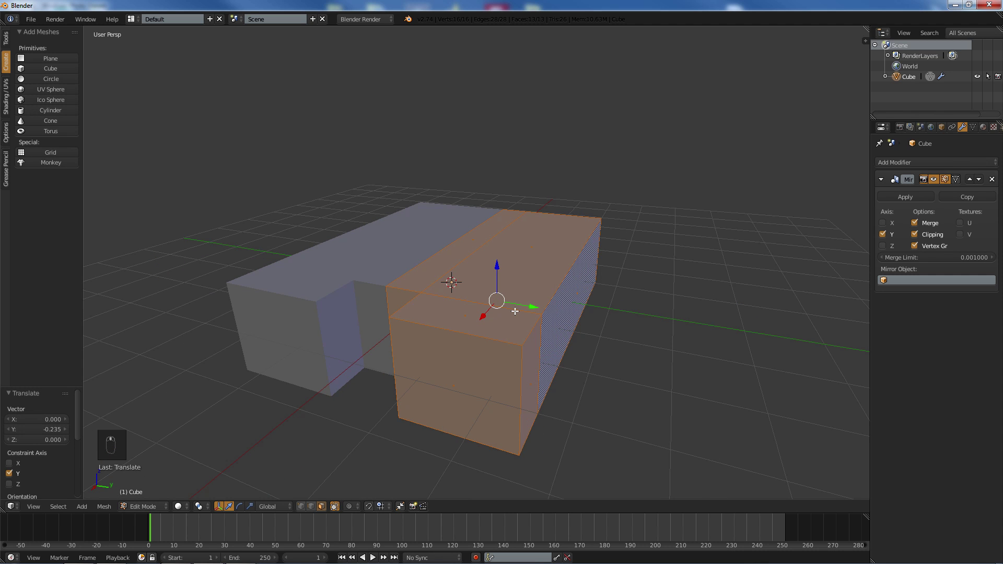
key("a")
middle_click_drag(548, 315, 501, 327)
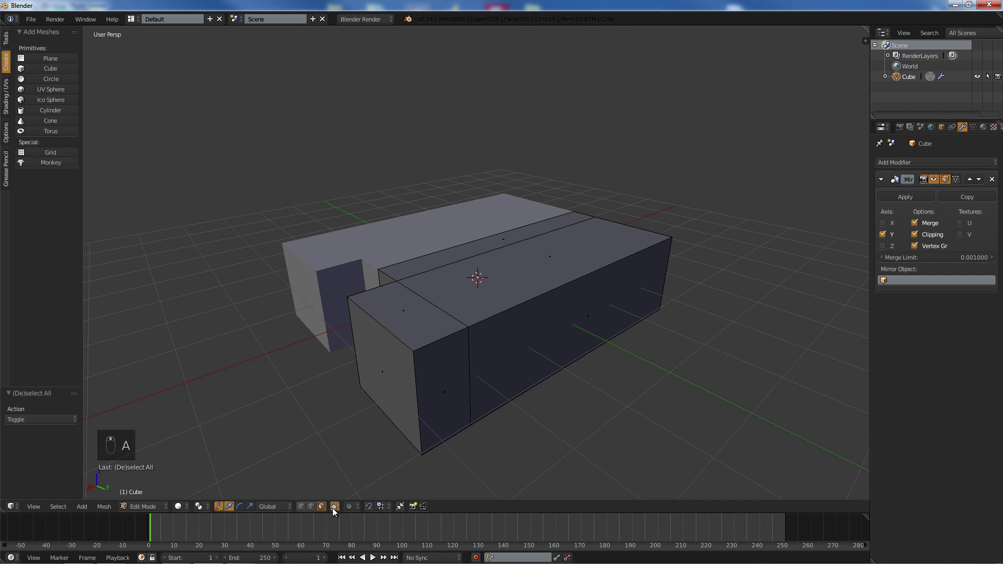
- Move the four vertices of the outer side face beside the notch by about -0.79 along X to angle the end
right_click(413, 351)
right_click(418, 449, "shift")
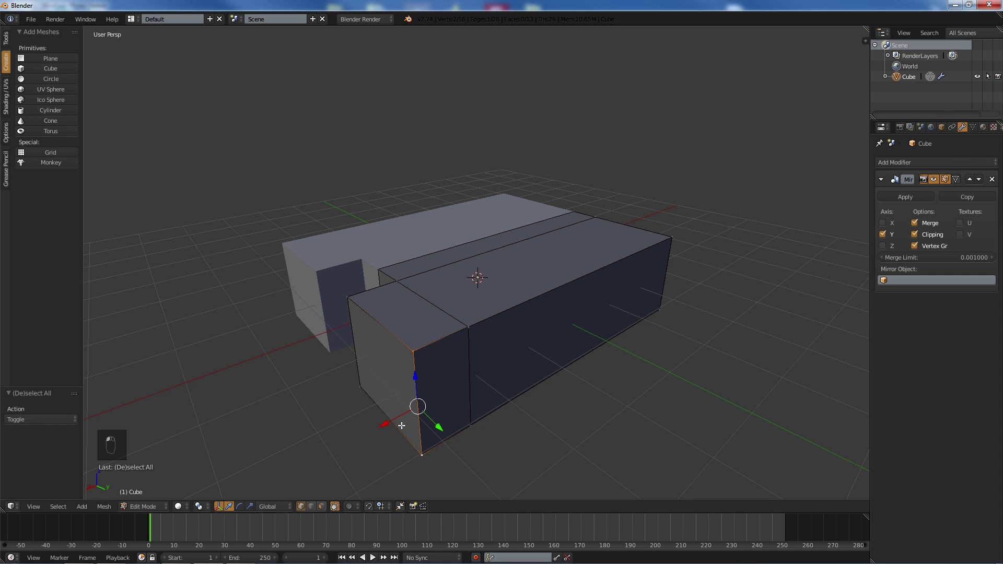
right_click(467, 330, "shift")
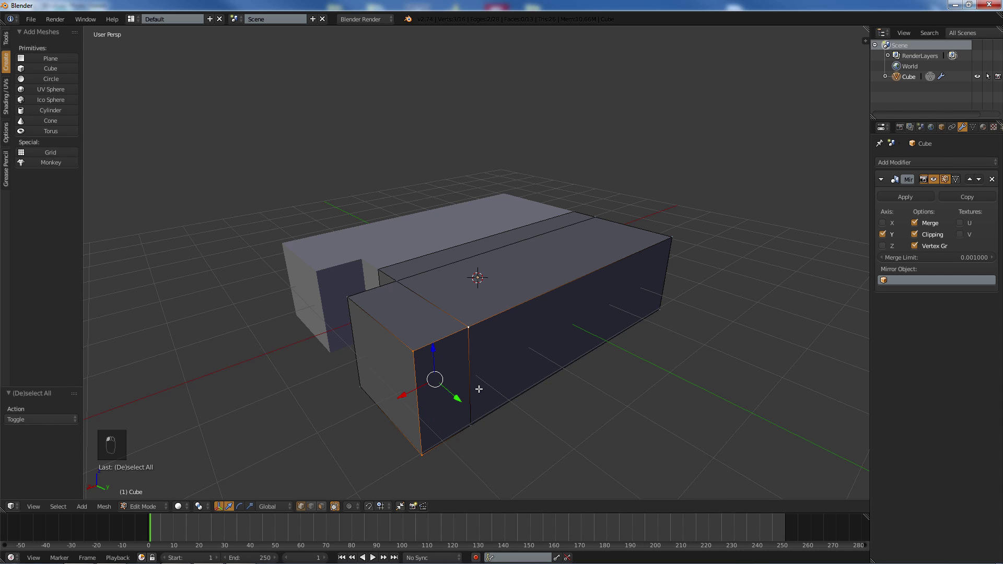
right_click(470, 423, "shift")
left_click_drag(416, 407, 465, 385)
- Slope the outer side by moving its three bottom vertices outward along Y by about 0.46
right_click(469, 424)
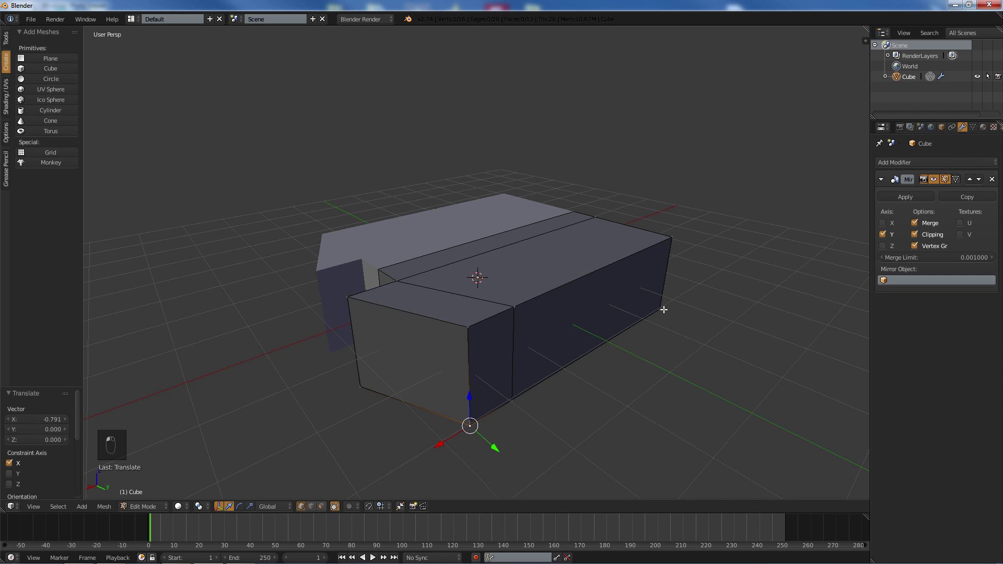
right_click(664, 310, "shift")
right_click(509, 404, "shift")
key("g")
key("y")
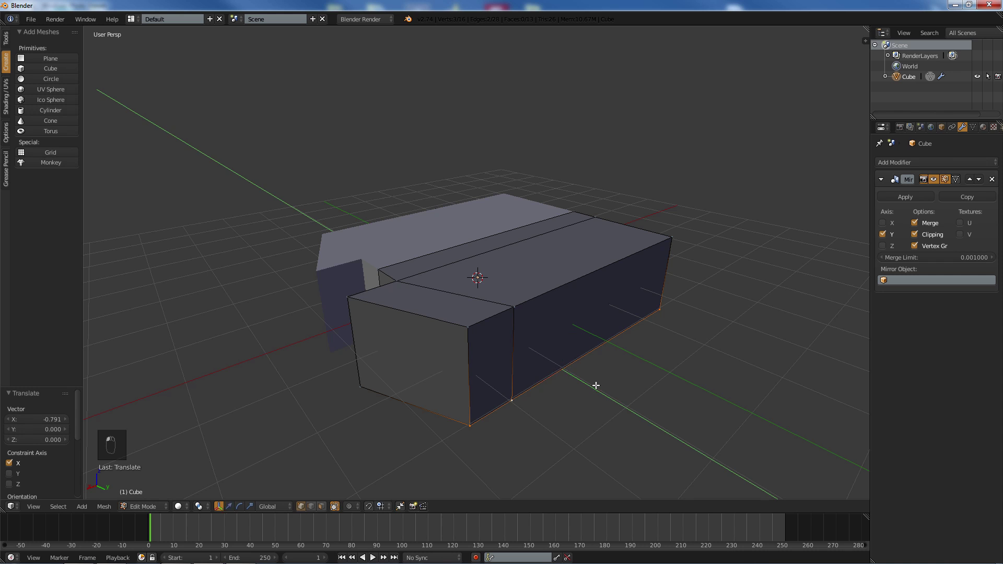
left_click(621, 390)
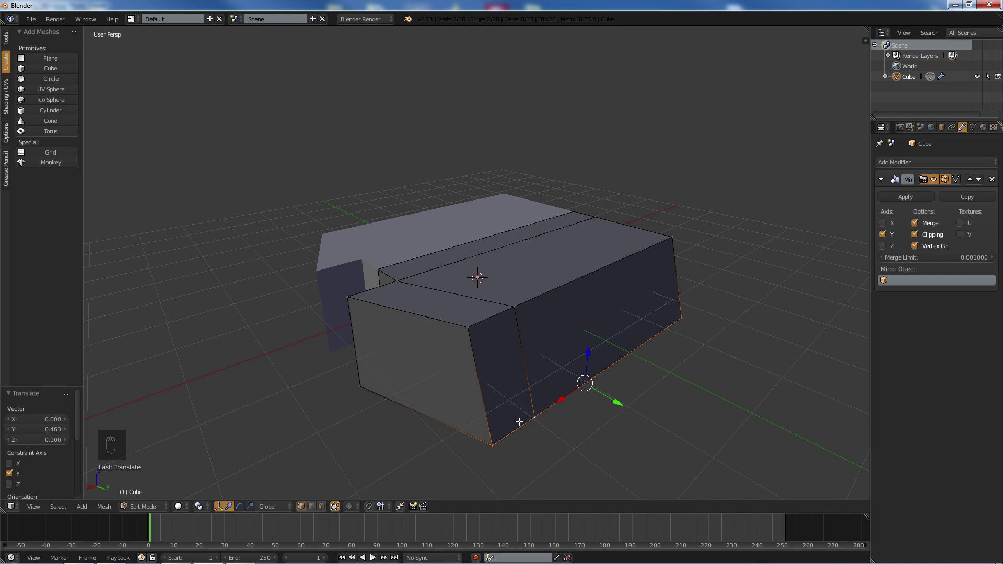
- Slope the notched end by moving its two bottom end vertices outward along X by about 0.55
right_click(481, 441)
right_click(365, 388, "shift")
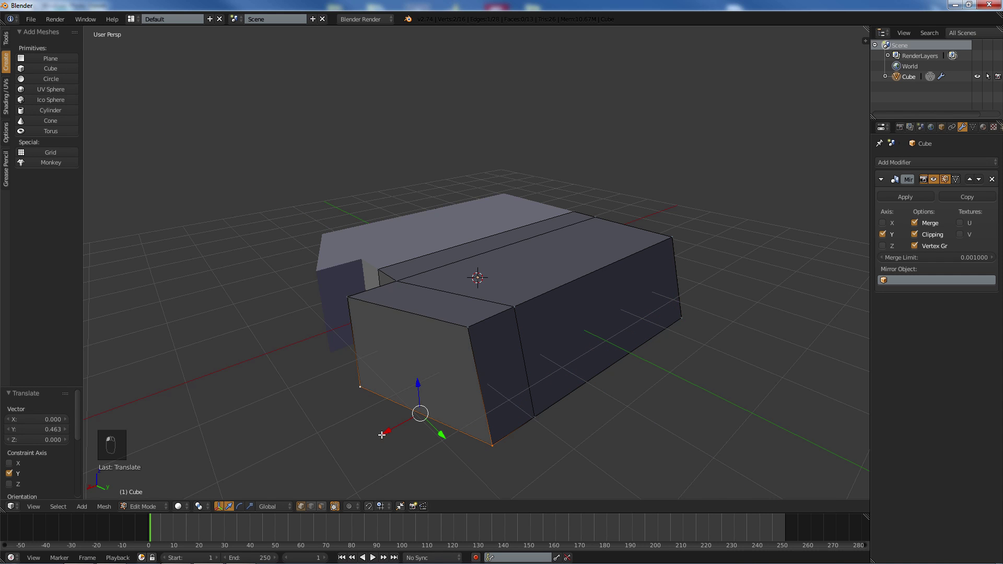
key("g")
key("x")
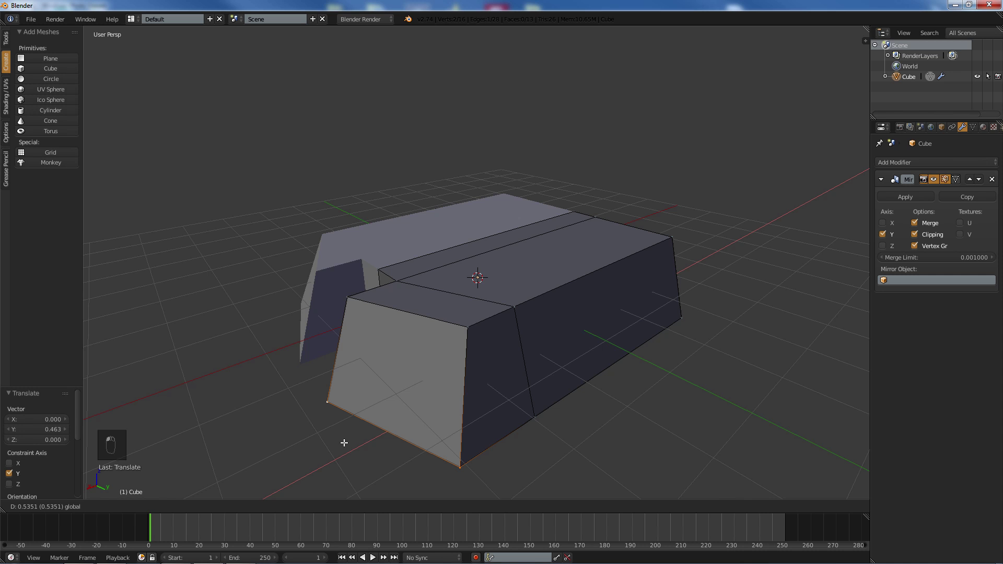
left_click(343, 442)
middle_click_drag(343, 442, 414, 324)
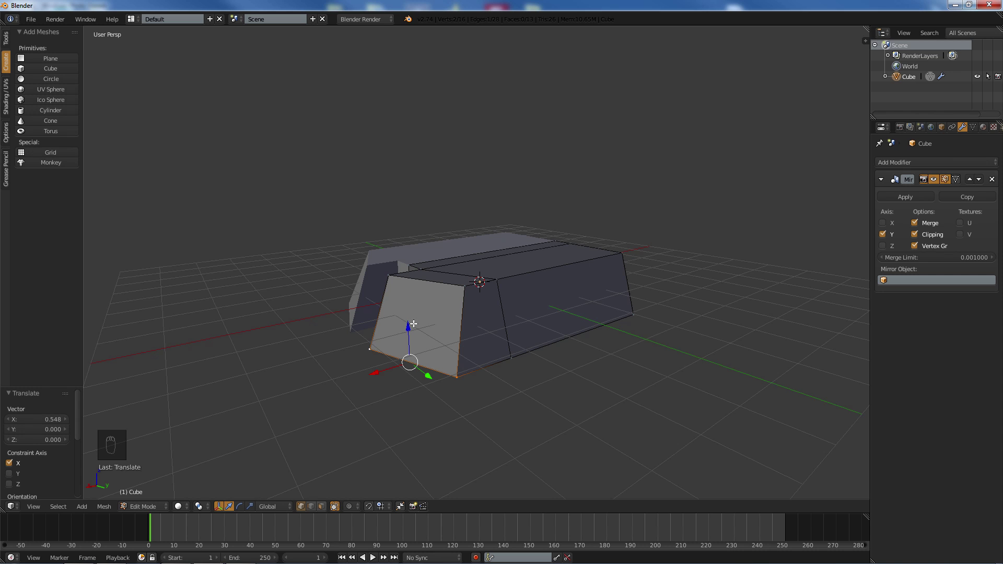
middle_click_drag(413, 324, 439, 354)
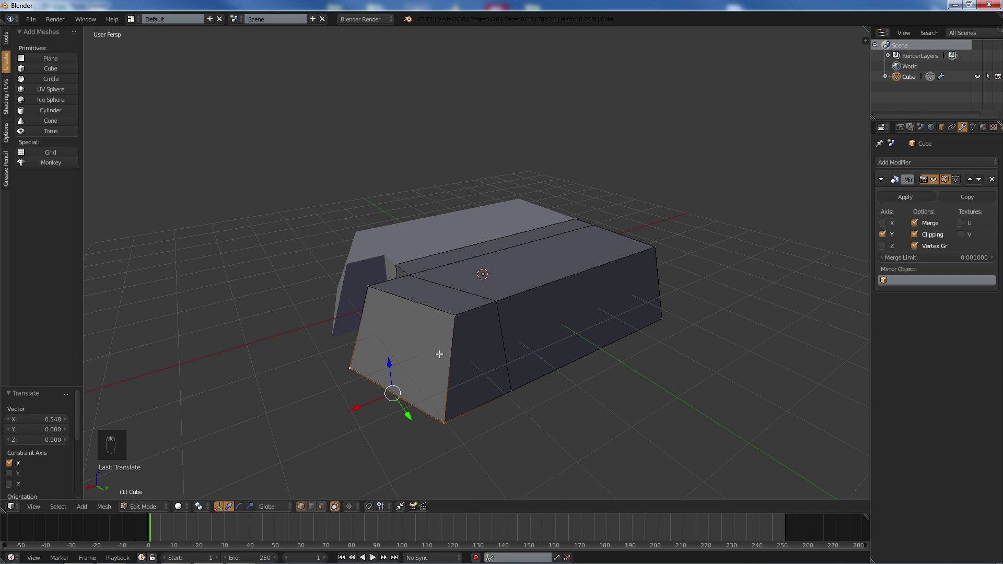
- Select the two outer side faces of the hull half and move them outward along Y by about 0.56
right_click(455, 310)
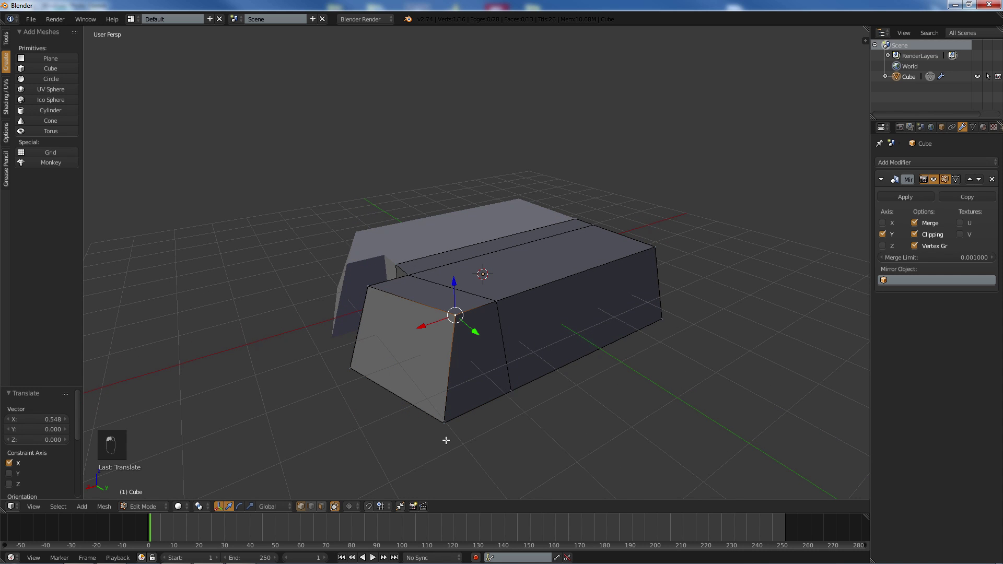
left_click(321, 506)
right_click(478, 361)
right_click(601, 337, "shift")
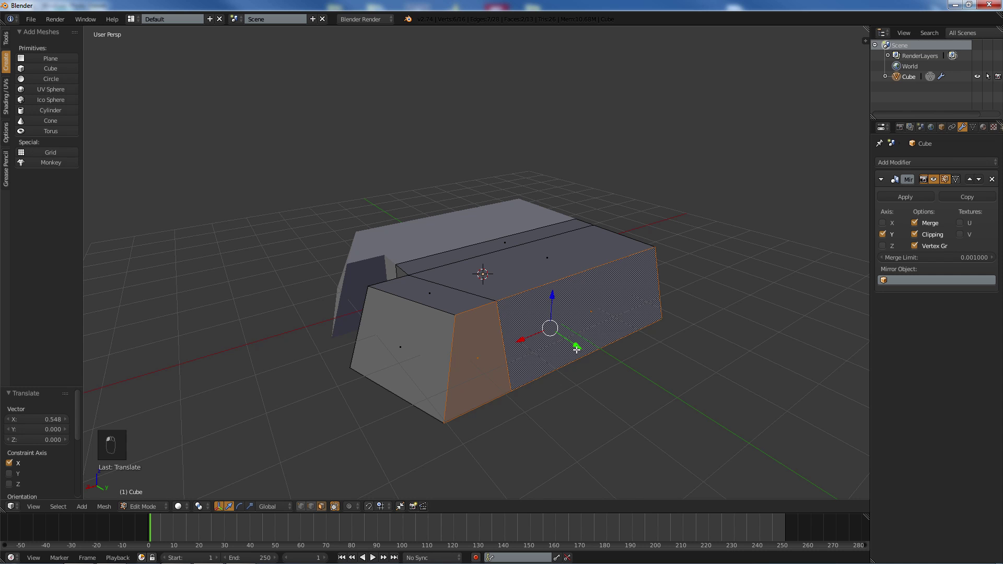
left_click_drag(576, 350, 599, 360)
- Lengthen the hull by moving both faces of the unnotched end outward along X by about -0.74, -0.15, -0.63 and -0.66 in succession
middle_click_drag(600, 360, 427, 309)
middle_click_drag(633, 302, 416, 279)
right_click(480, 306, "shift")
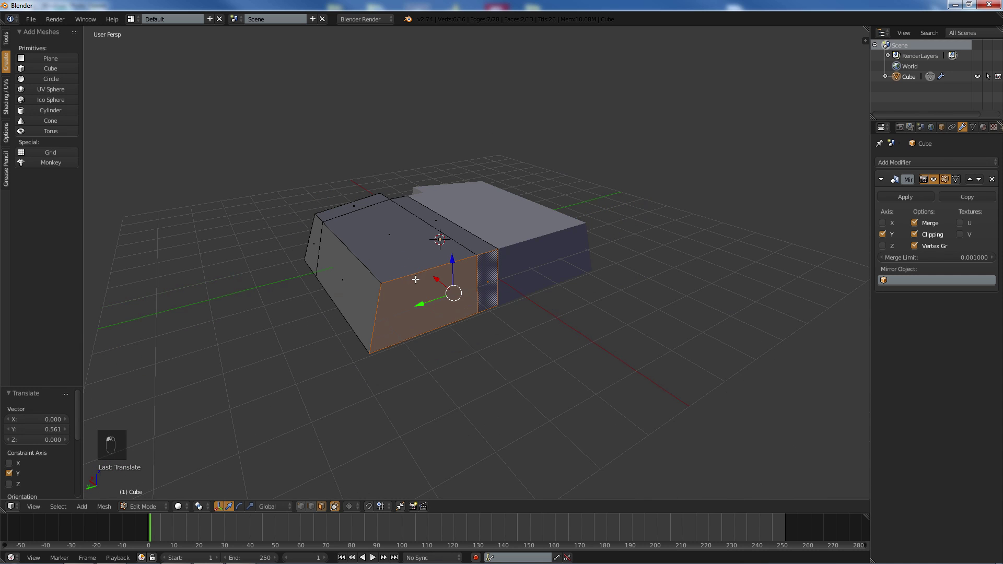
left_click_drag(431, 281, 459, 284)
mouse_move(459, 284)
middle_mouse_down()
mouse_move(469, 280)
mouse_move(452, 279)
middle_mouse_up()
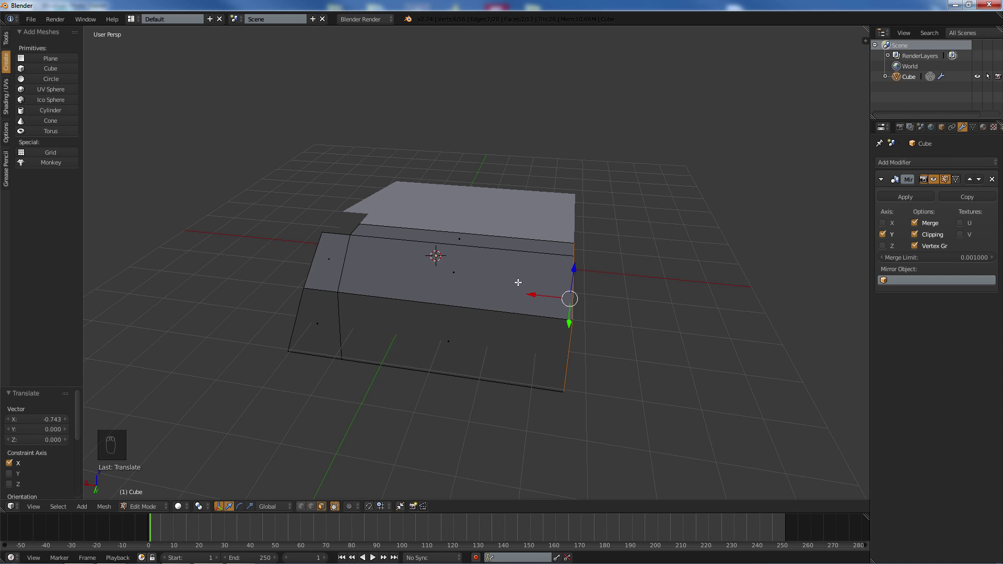
left_click_drag(533, 291, 539, 294)
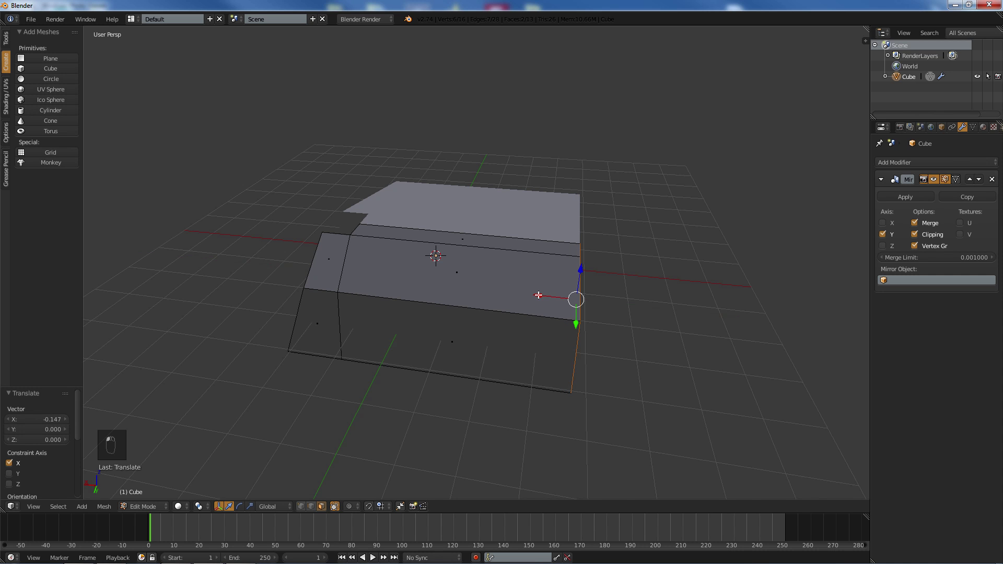
middle_click_drag(538, 294, 479, 279)
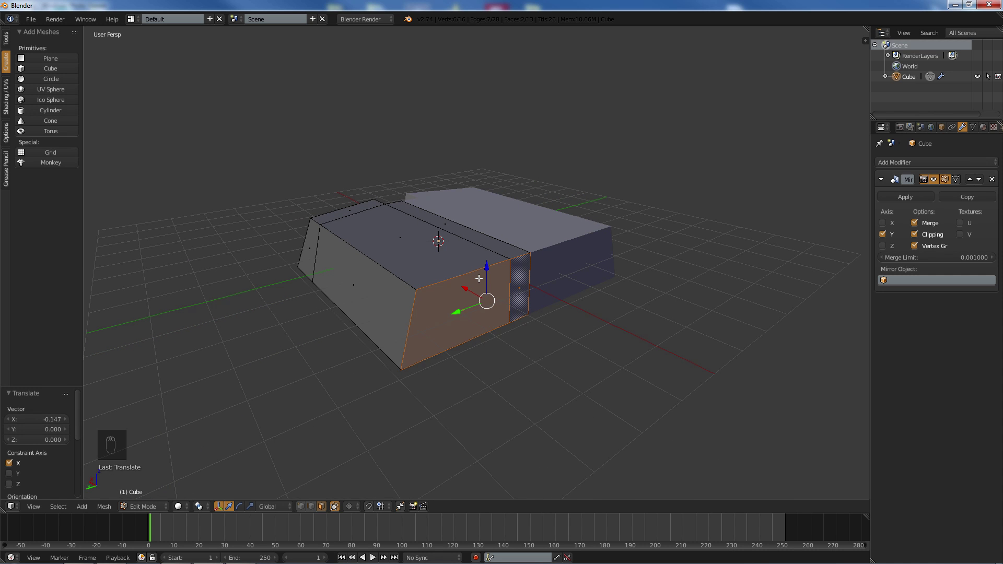
middle_click_drag(476, 286, 517, 299)
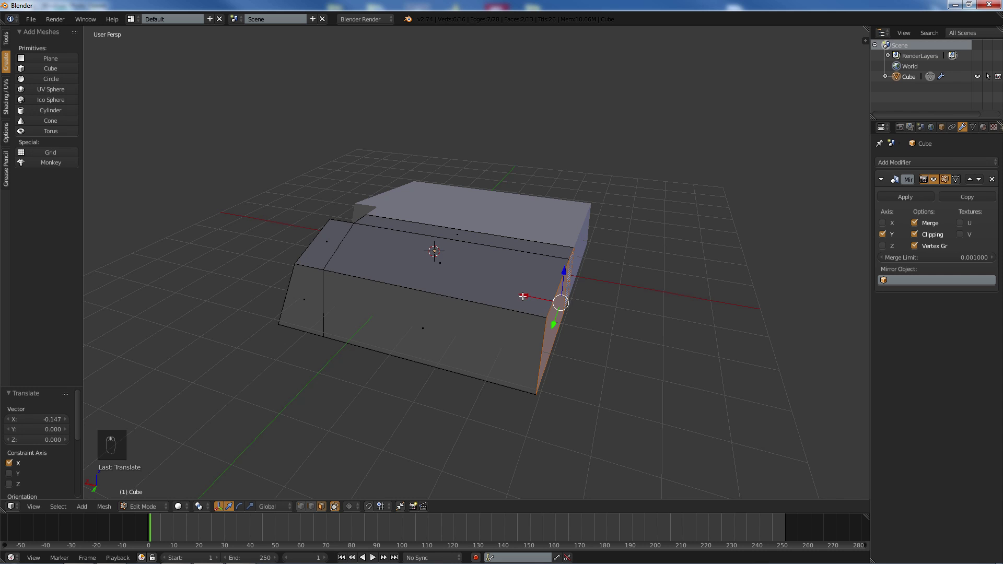
left_click_drag(523, 302, 553, 297)
middle_click_drag(553, 296, 486, 291)
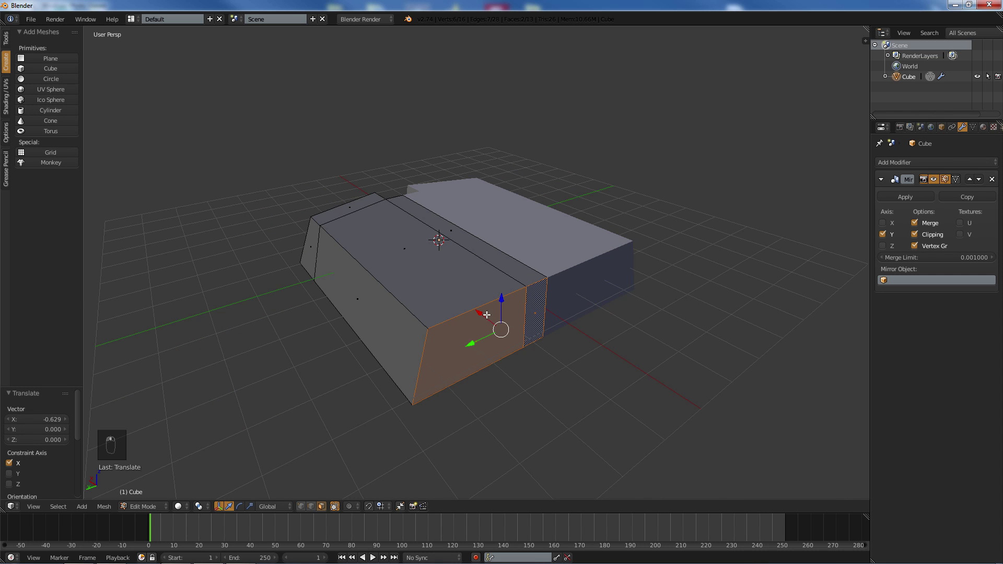
left_click_drag(482, 311, 513, 316)
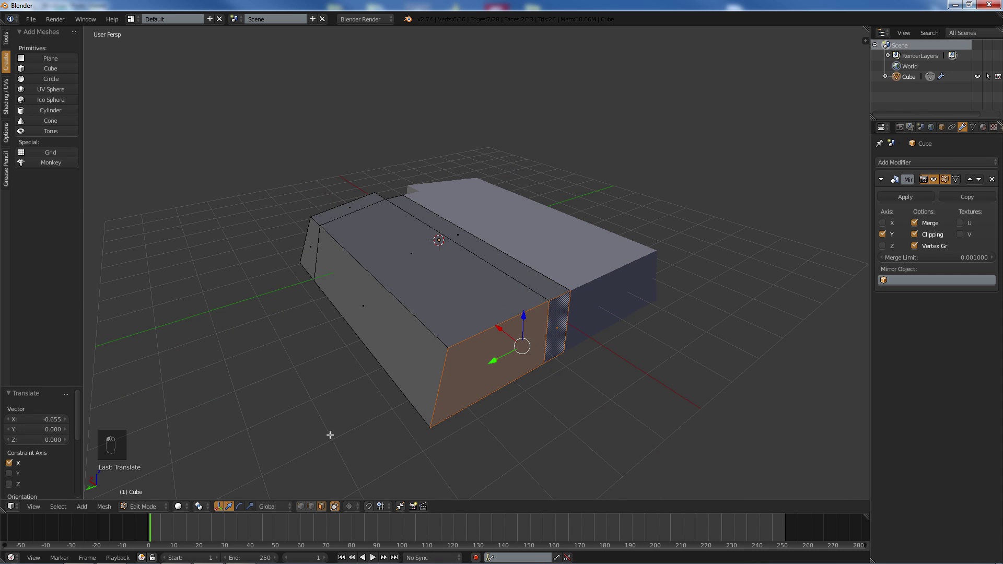
- Taper the unnotched end by moving its two outer corner vertices inward along Y by about -0.85, and leave mesh editing
mouse_move(377, 223)
middle_mouse_down()
mouse_move(474, 287)
mouse_move(353, 249)
mouse_move(432, 224)
mouse_move(378, 237)
middle_mouse_up()
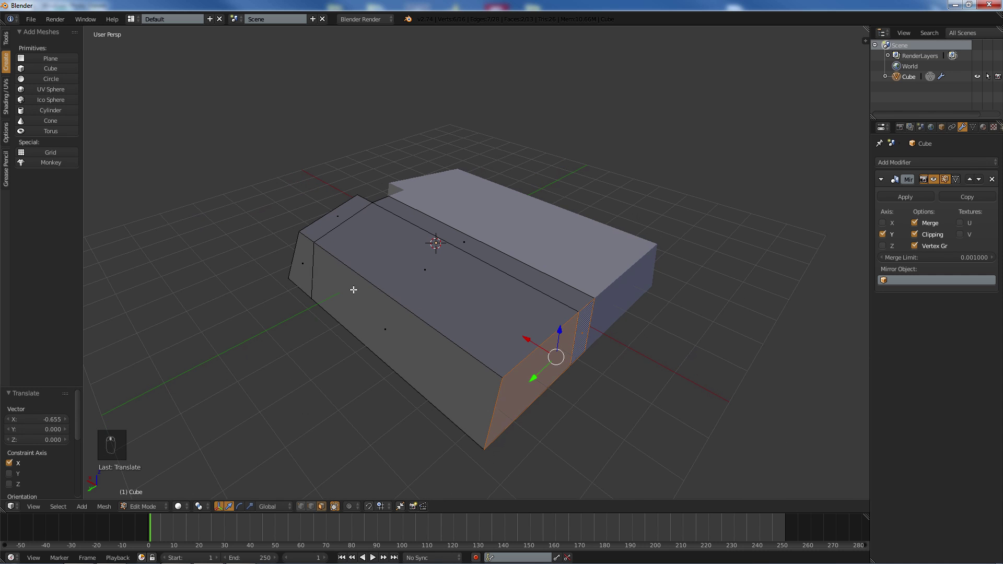
left_click(300, 506)
right_click(502, 377)
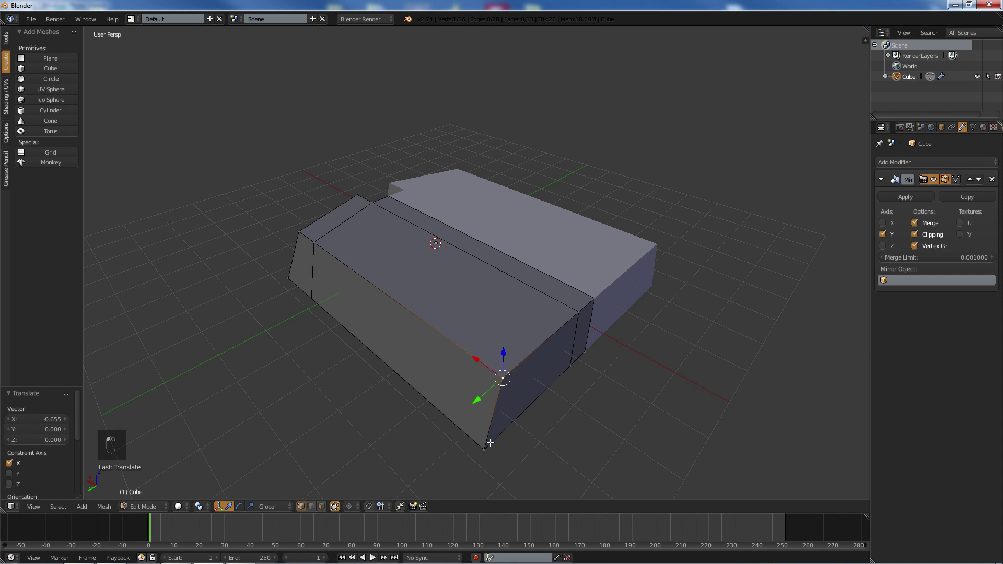
right_click(489, 443, "shift")
left_click_drag(465, 445, 502, 414)
middle_click_drag(496, 419, 488, 334)
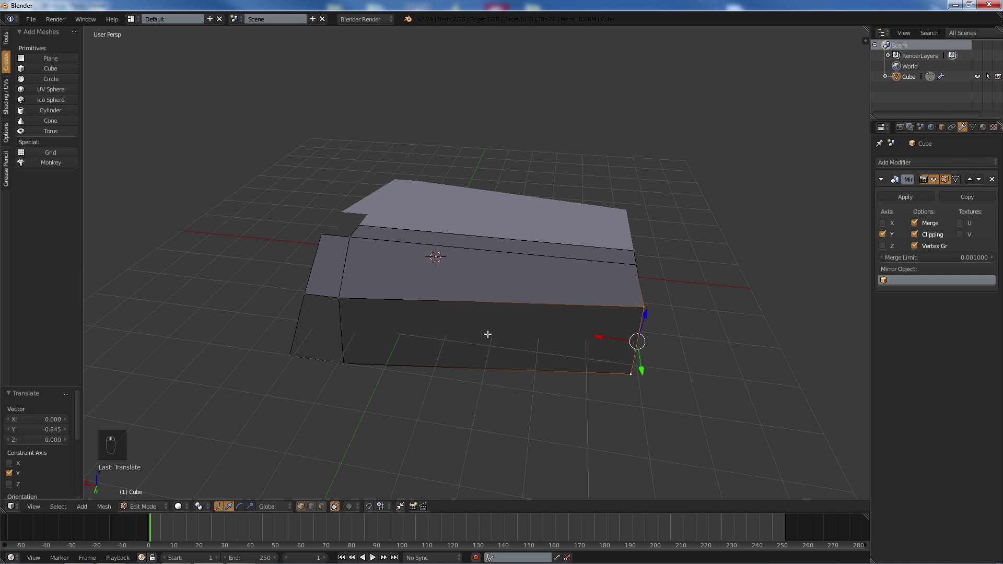
key("a")
middle_click_drag(403, 330, 482, 271)
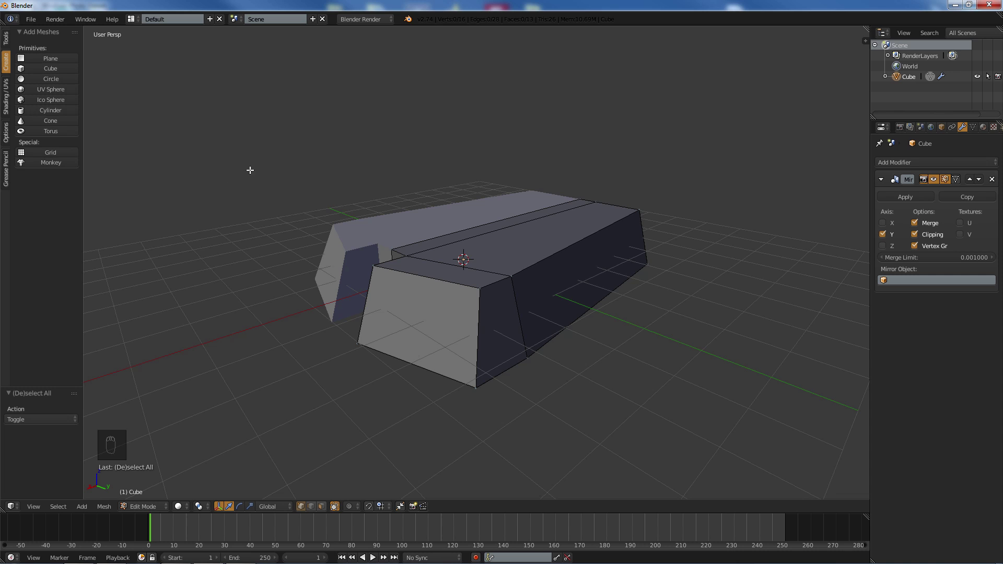
key("Tab")
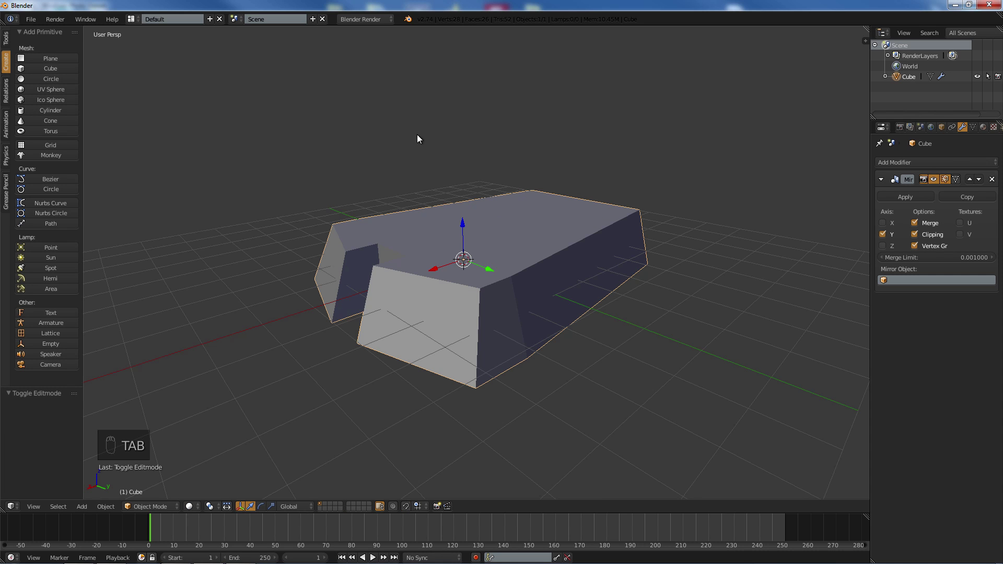
- Add a new cube of radius 1 at the hull's centre and start editing its mesh
left_click(43, 68)
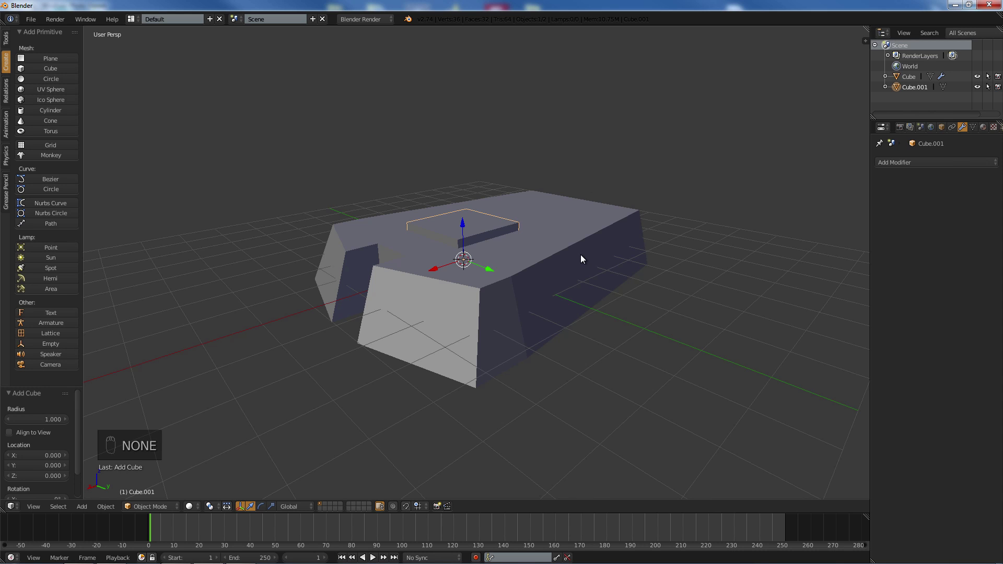
key("Tab")
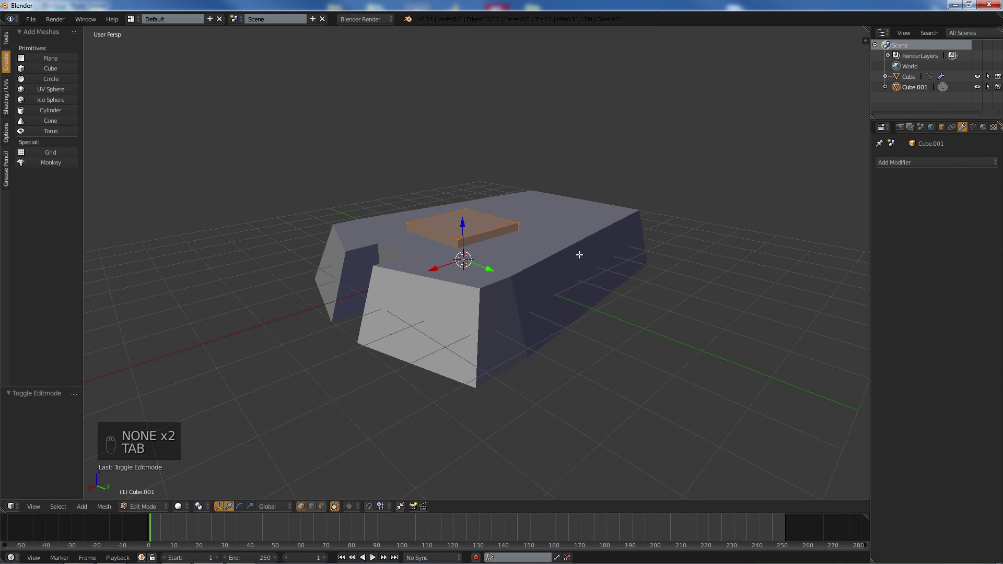
middle_click_drag(562, 240, 537, 278)
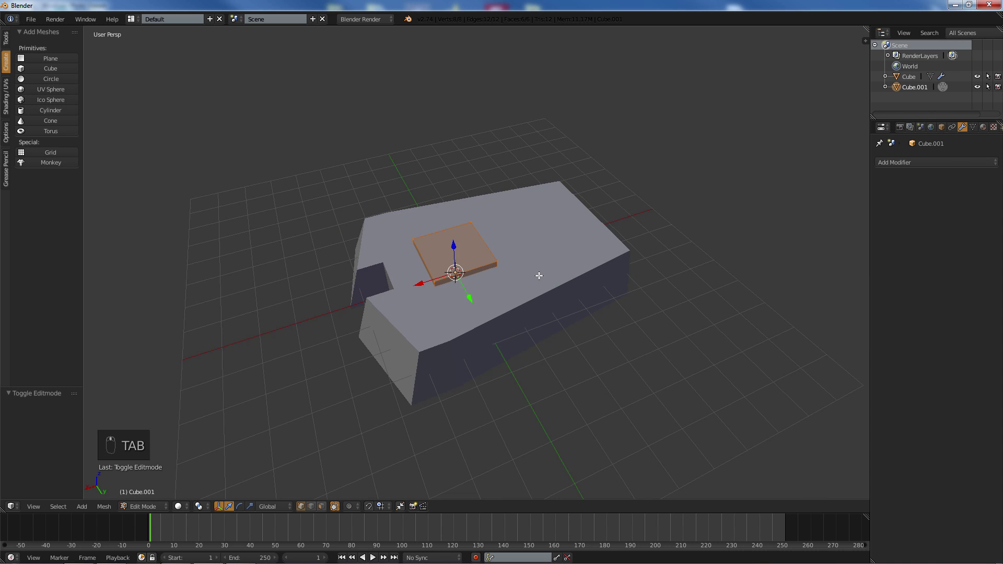
key("KP_7")
key("KP_5")
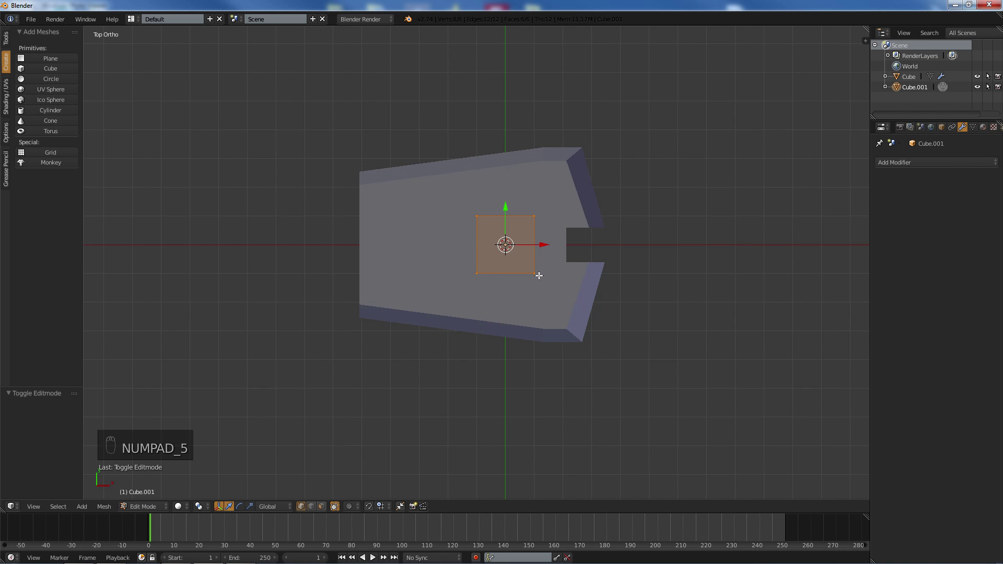
middle_click_drag(452, 198, 438, 268, "shift")
scroll(437, 267, "down", 2)
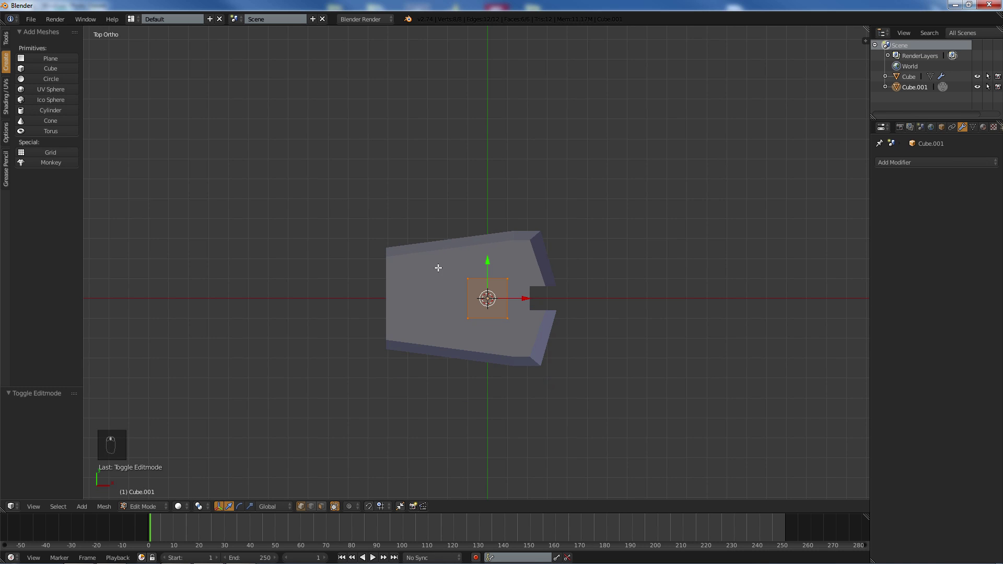
scroll(489, 304, "up", 1)
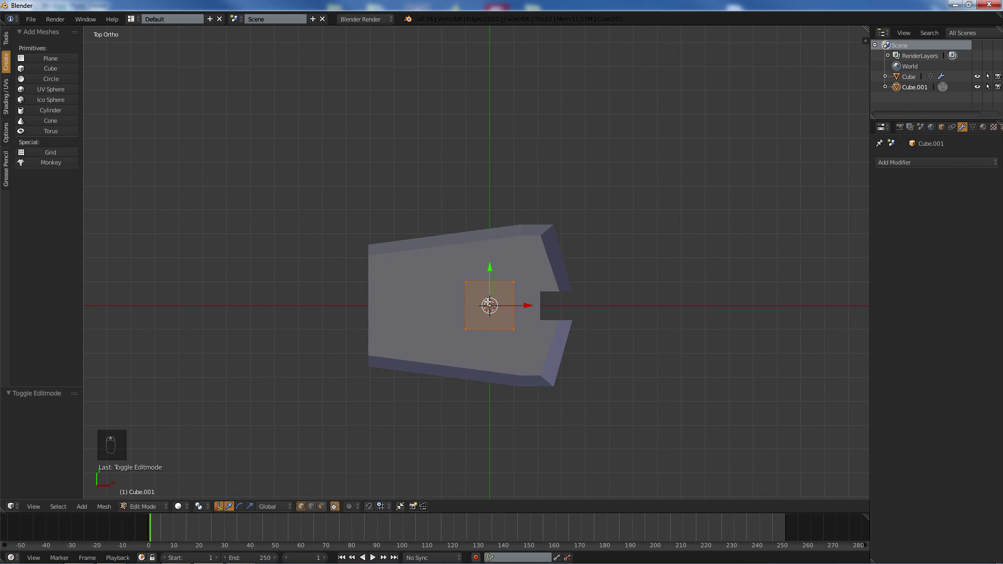
key("s")
key("x")
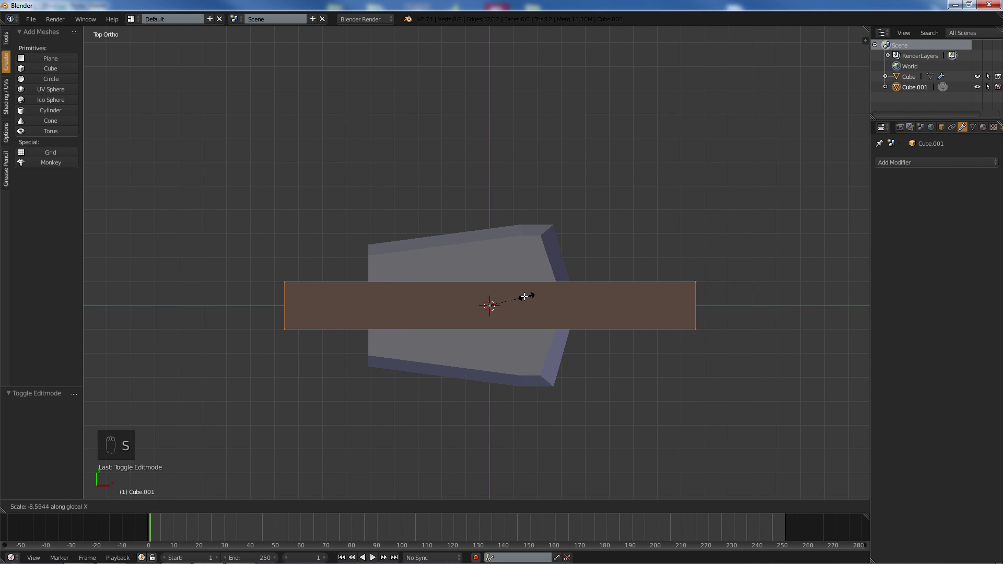
left_click(517, 298)
key("ctrl+z")
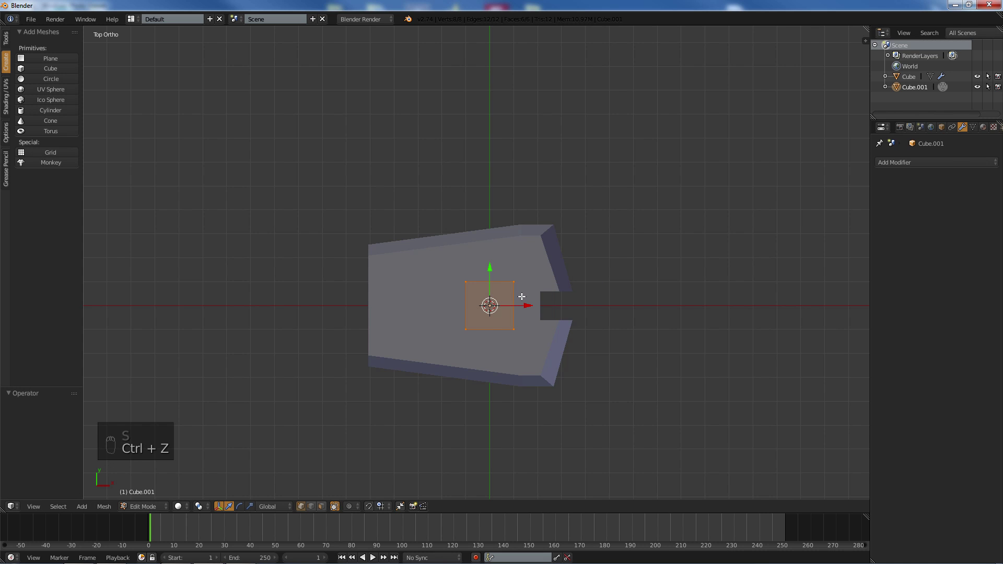
- Scale the new cube by about 7.85 along X and about 2.49 along Y
key("s")
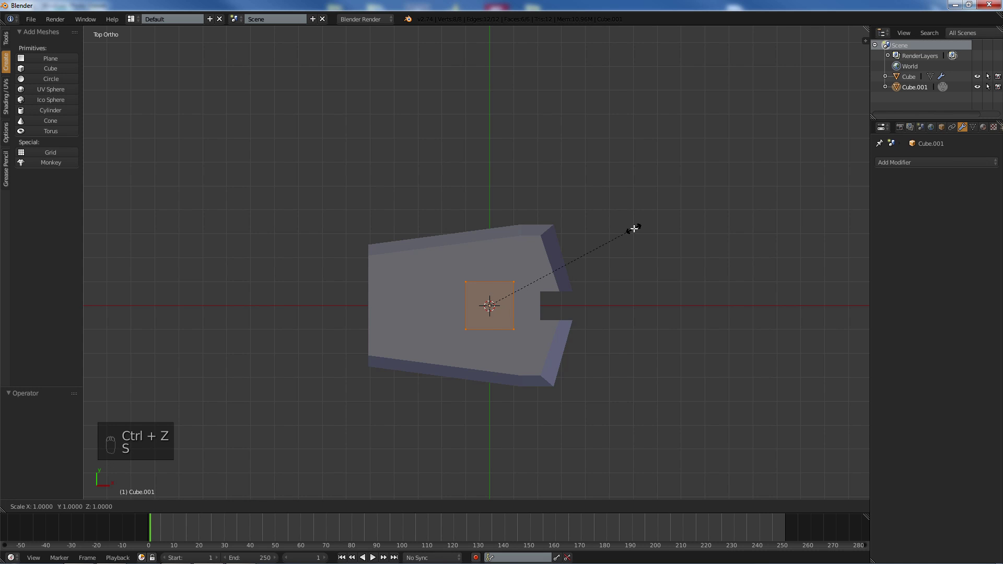
key("x")
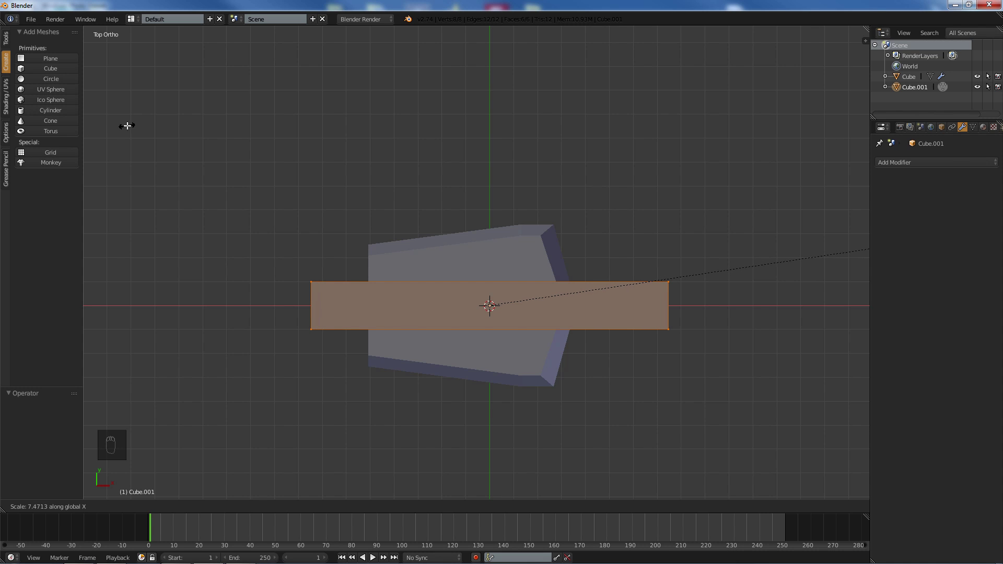
left_click(238, 146)
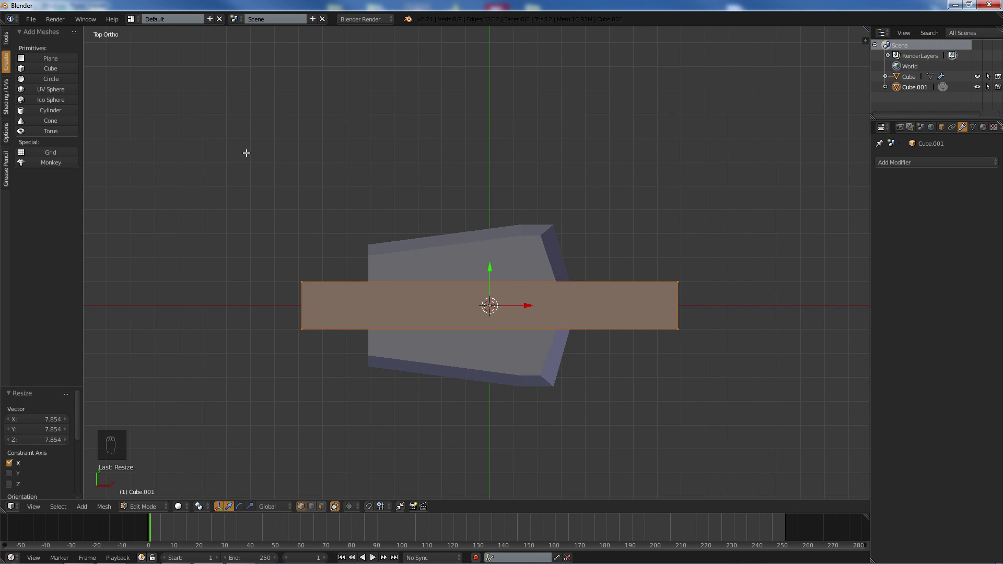
key("s")
key("y")
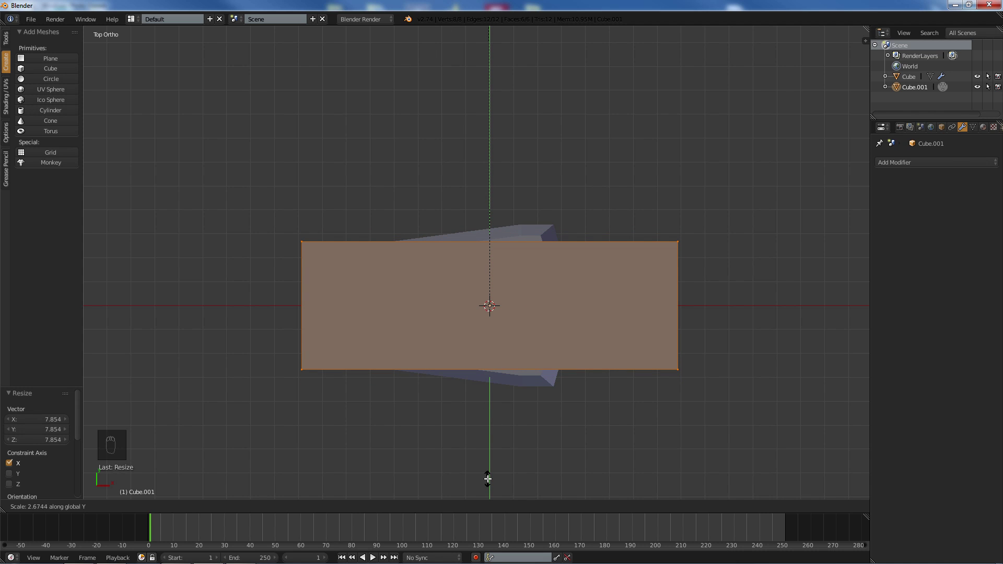
left_click(488, 60)
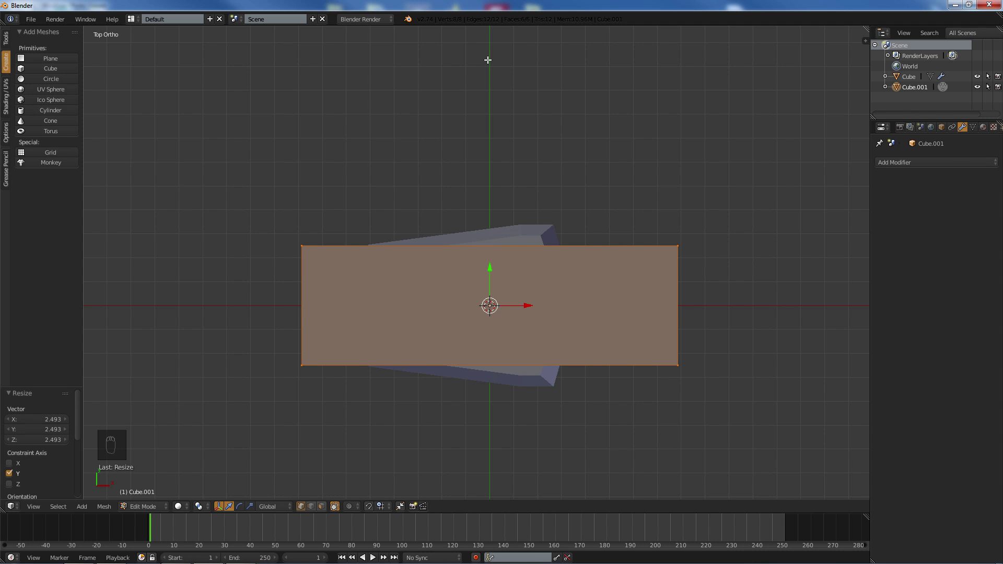
- Move the stretched block down beneath the hull by about -1.77 along Z and clear the selection
middle_click_drag(666, 180, 564, 92)
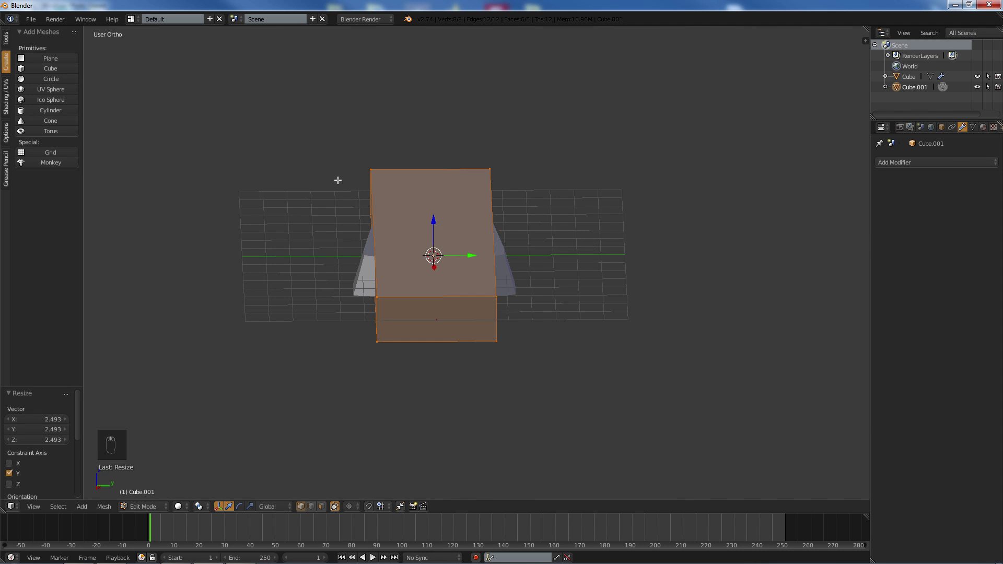
middle_click_drag(354, 311, 454, 258)
scroll(454, 259, "up", 2)
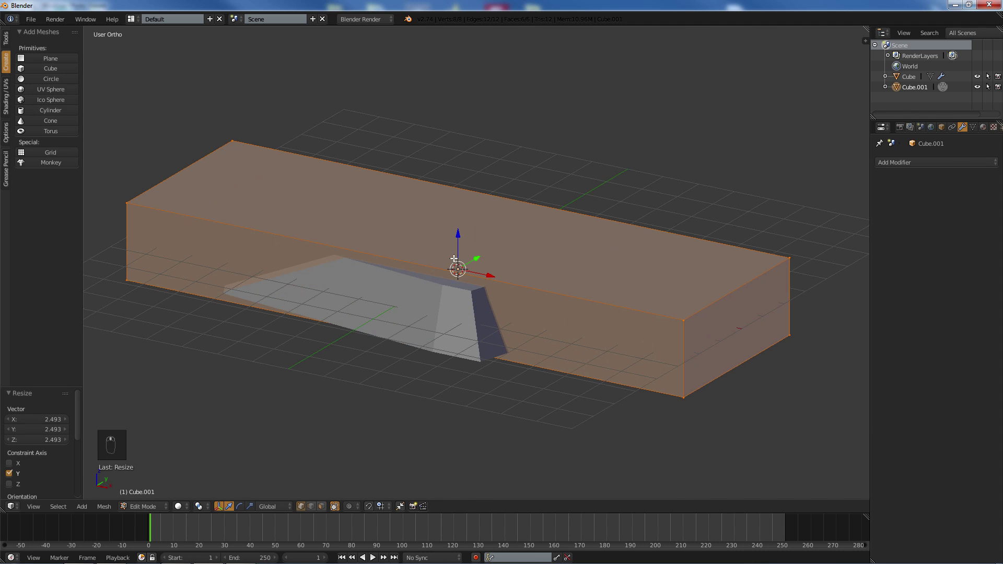
key("KP_1")
key("KP_5")
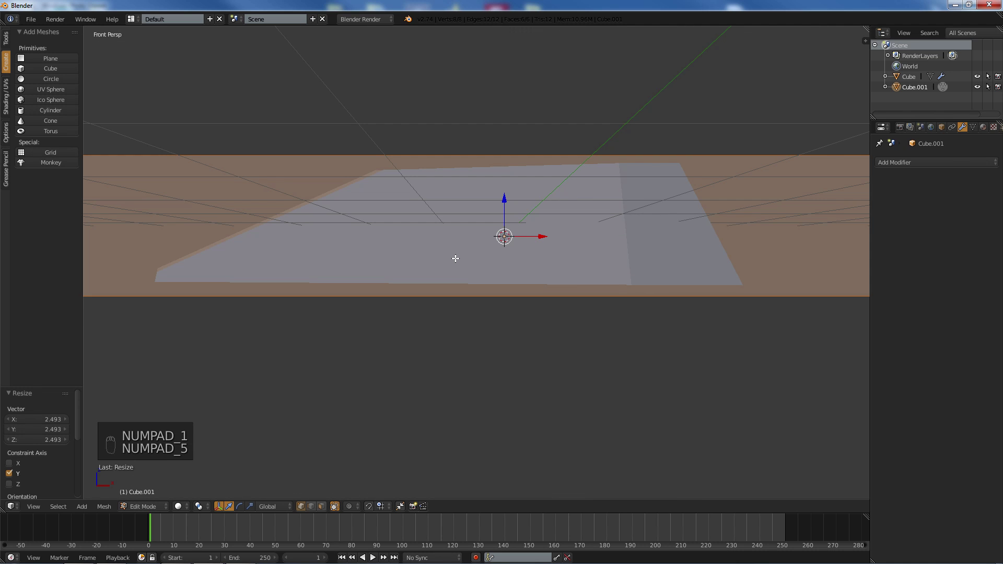
key("KP_1")
key("KP_3")
key("KP_5")
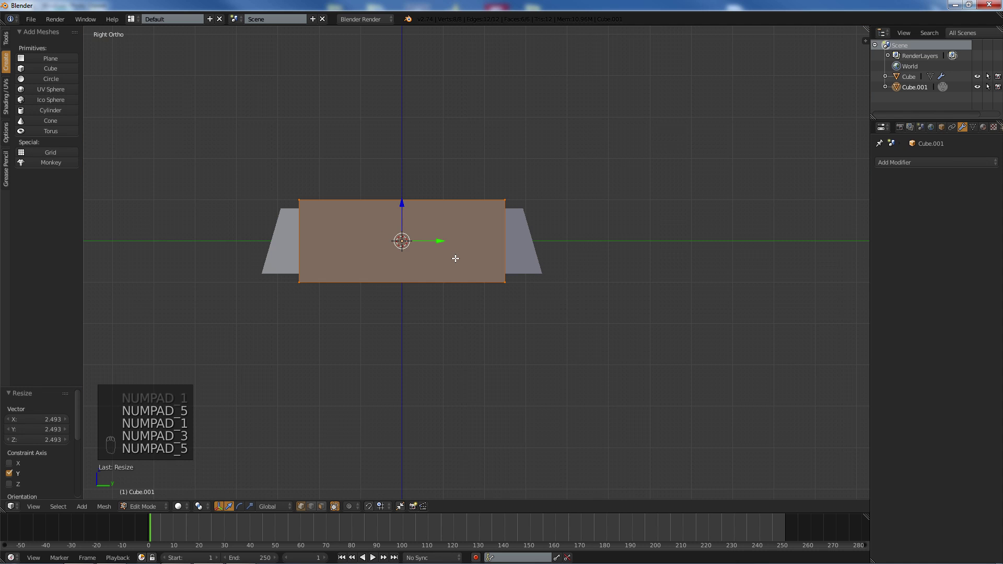
left_click_drag(401, 205, 400, 275)
middle_click_drag(336, 191, 374, 220)
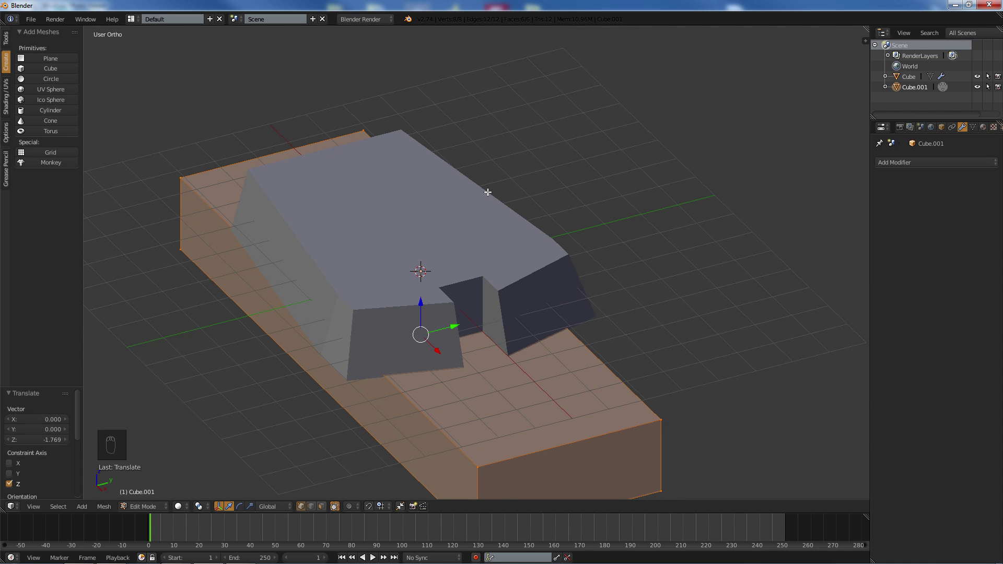
middle_click_drag(487, 193, 495, 193)
key("a")
- Examine how the lower block meets the underside of the hull at the notched end
middle_click_drag(456, 221, 534, 201)
key("KP_5")
scroll(428, 209, "down", 2)
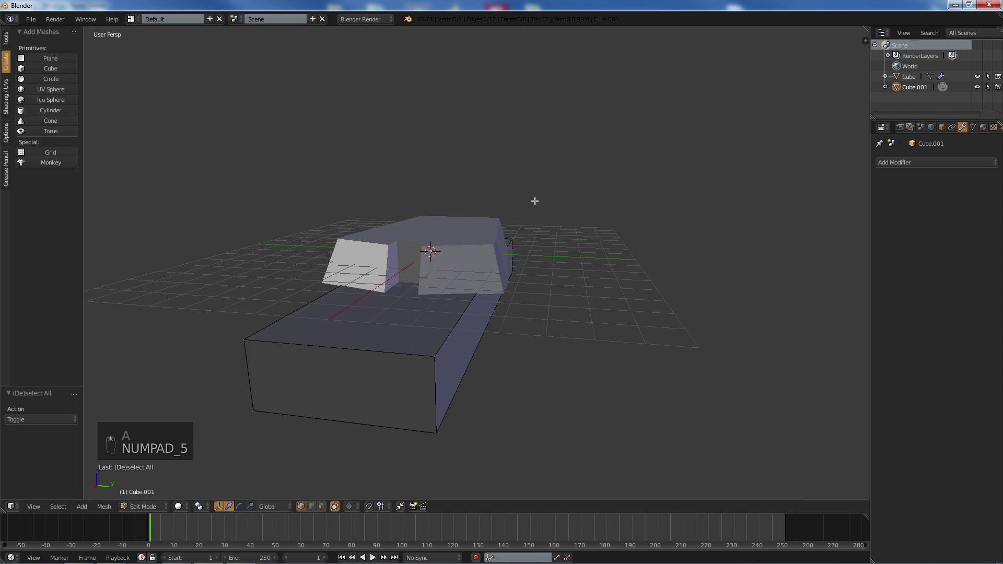
scroll(502, 242, "up", 5)
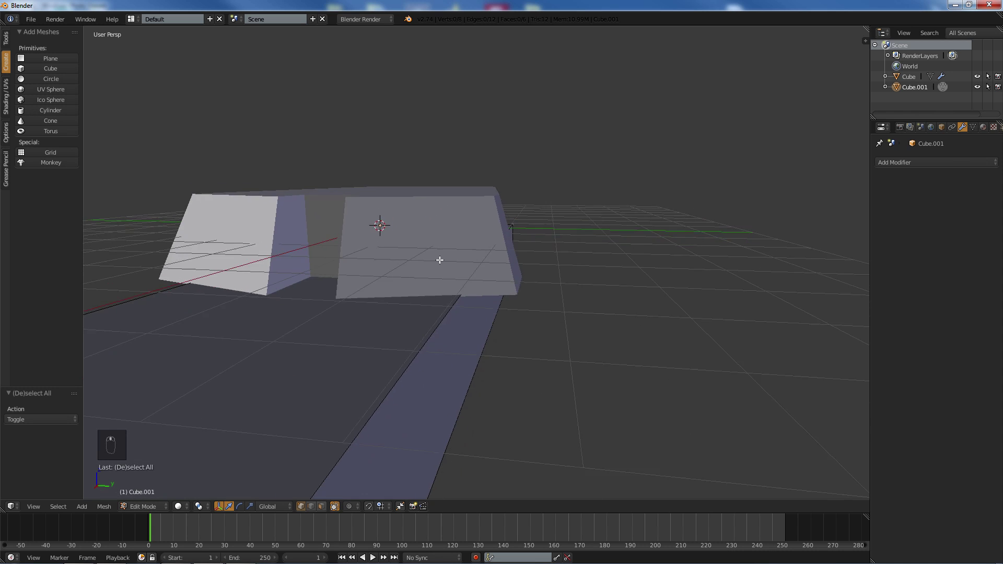
middle_click_drag(439, 259, 453, 231)
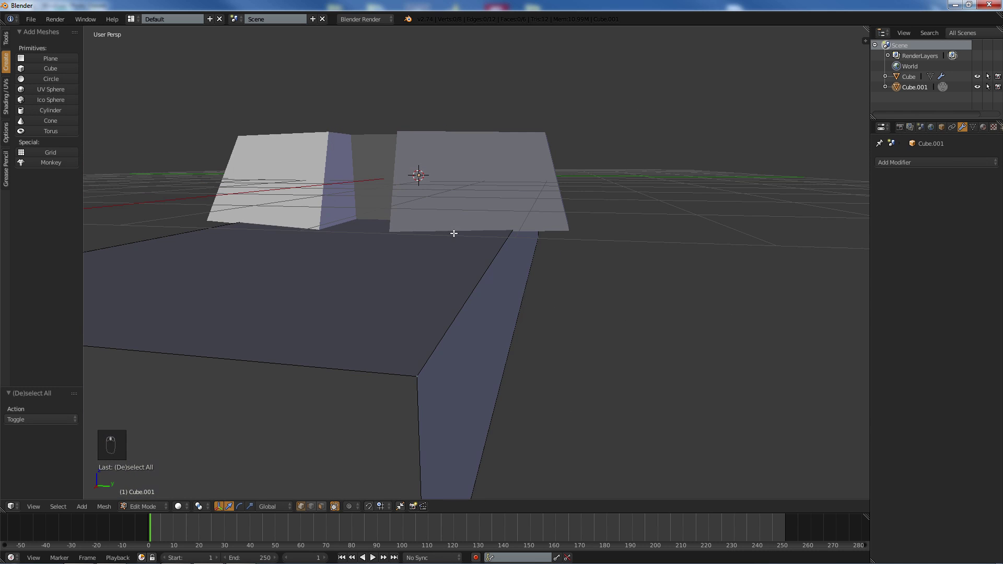
left_click(45, 69)
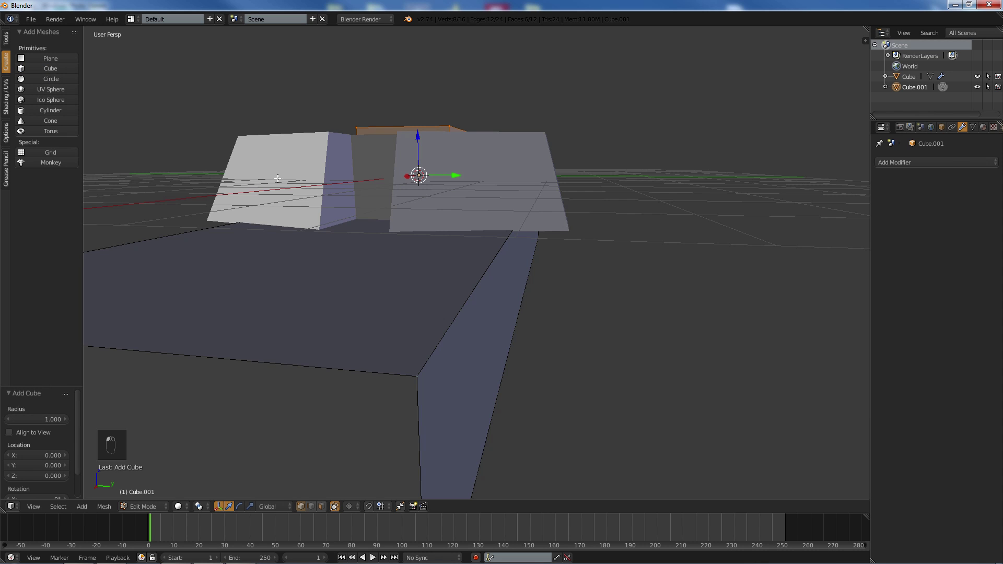
key("Tab")
middle_click_drag(503, 139, 499, 155)
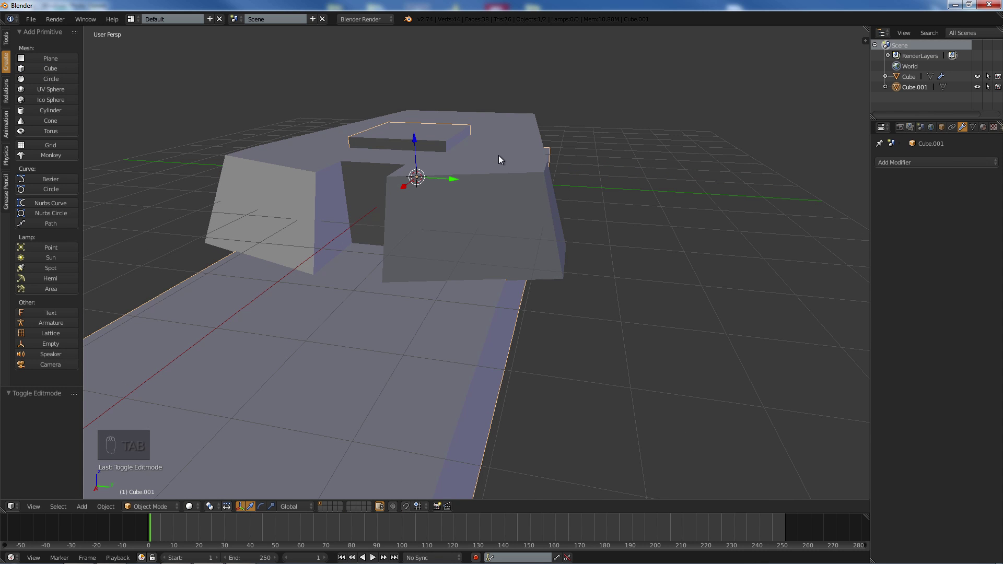
key("Tab")
key("ctrl+z")
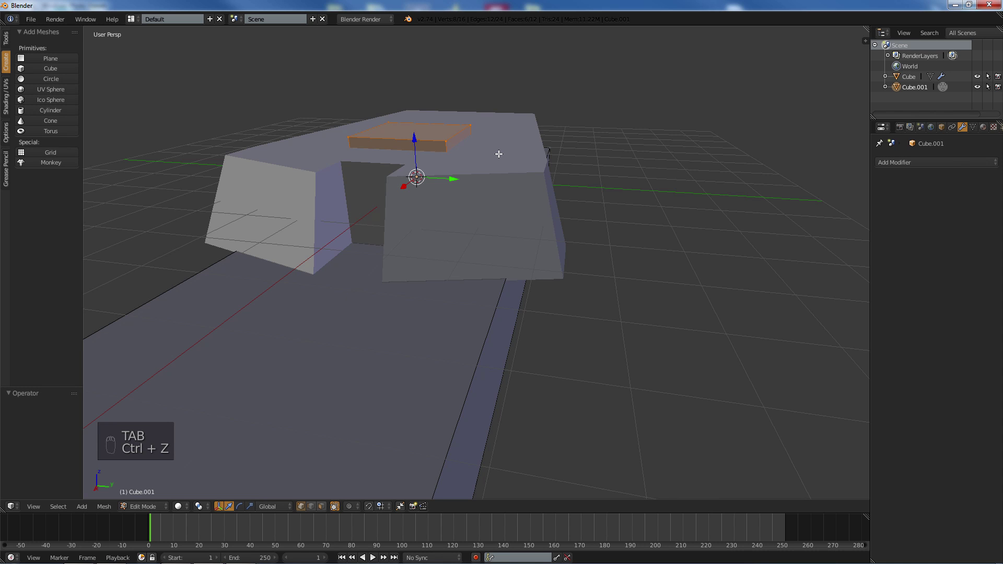
key("ctrl+z")
- Add a separate cube of radius 1 at the origin and move its mesh beside the hull by about 4.32 along Y
key("Tab")
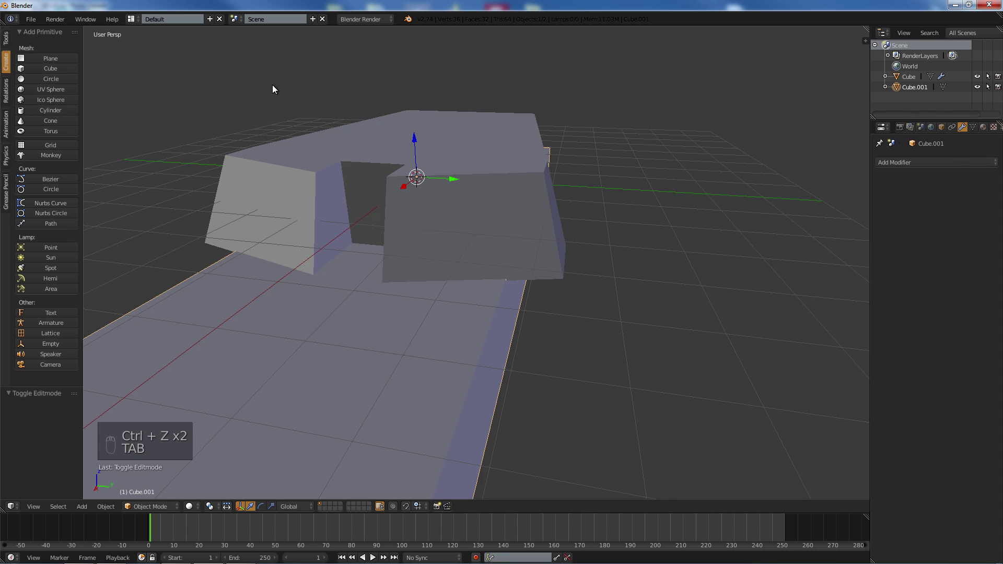
left_click(50, 68)
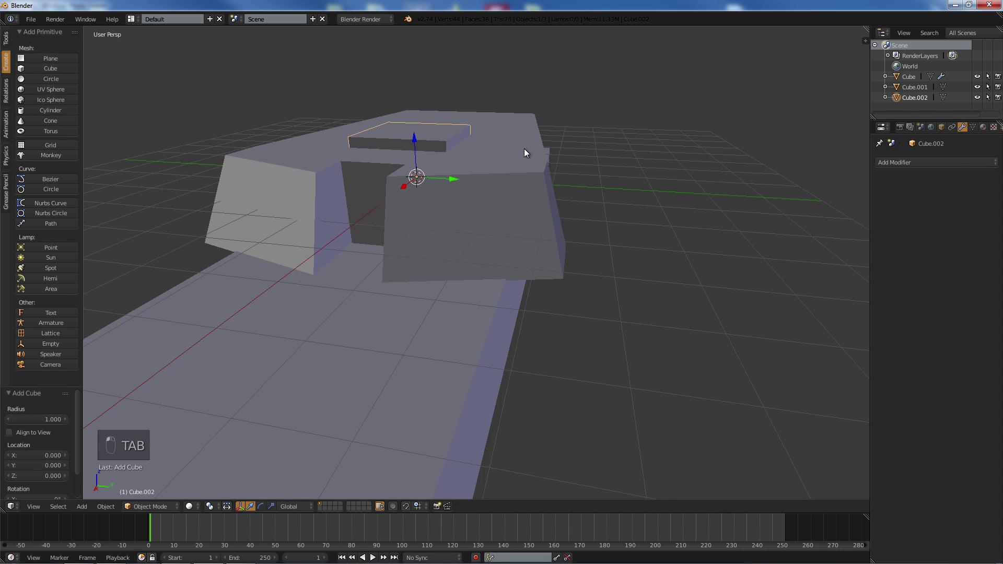
key("Tab")
key("KP_7")
key("KP_5")
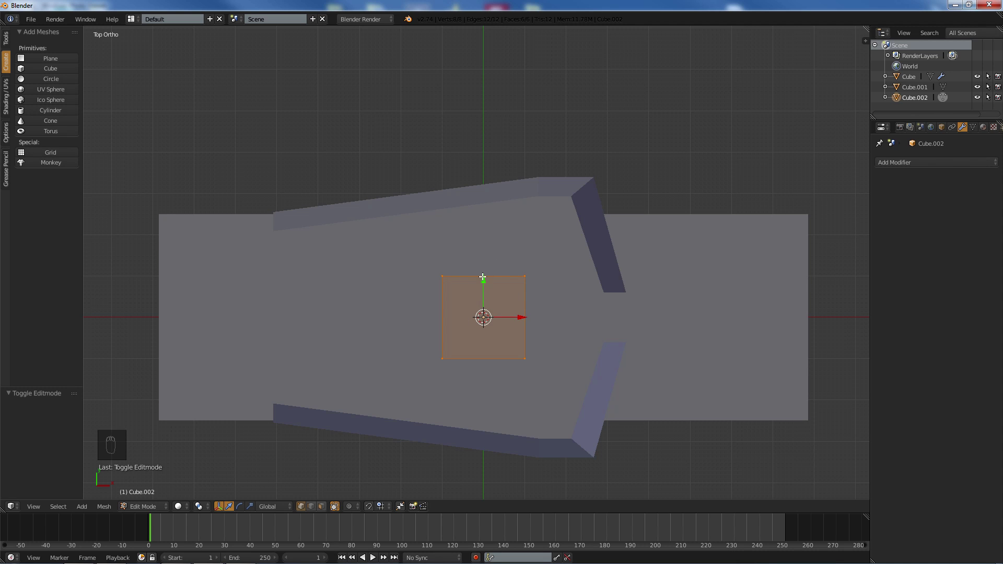
left_click_drag(483, 277, 479, 97)
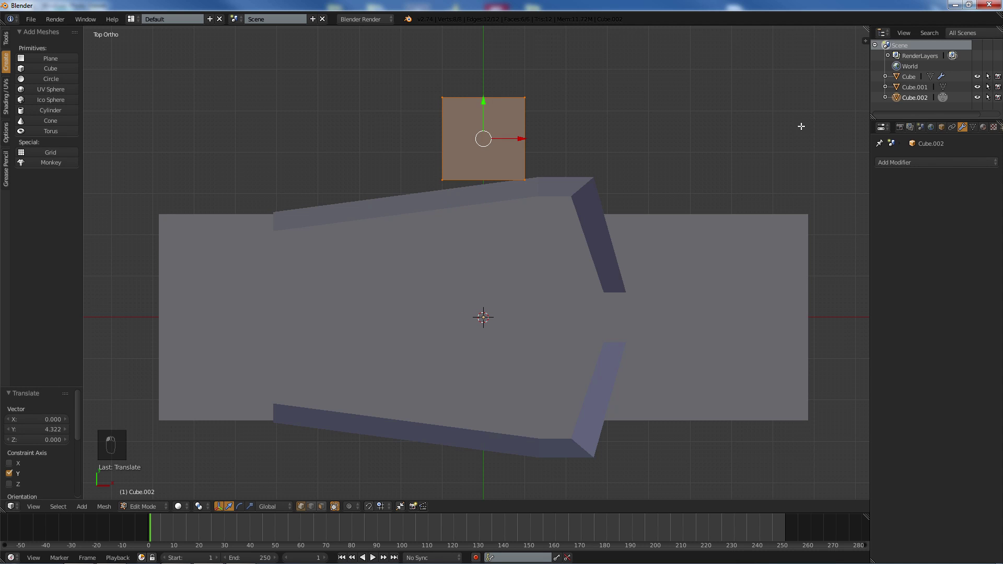
- Give the new cube a Mirror modifier that mirrors across the Y axis instead of X
left_click(903, 163)
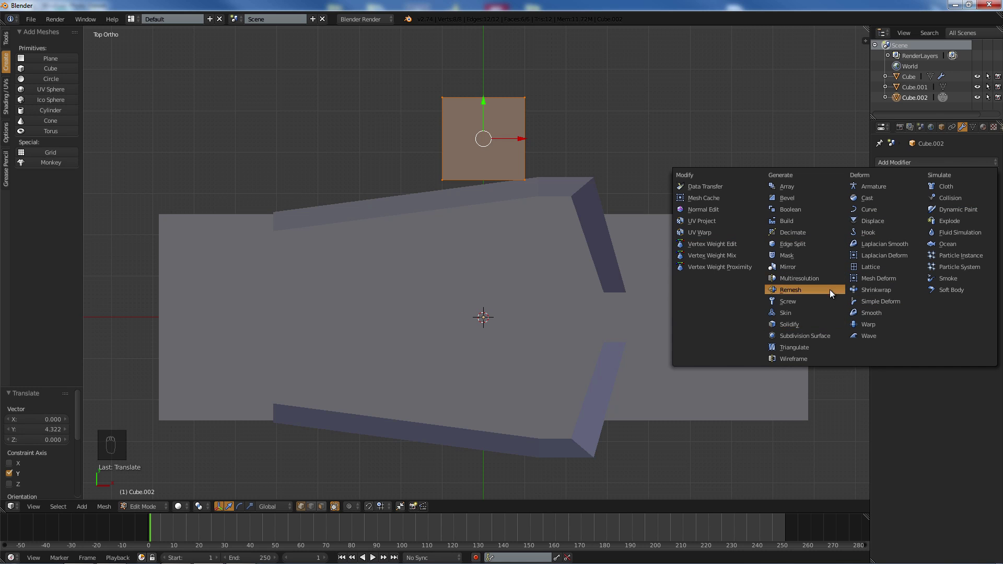
left_click(808, 264)
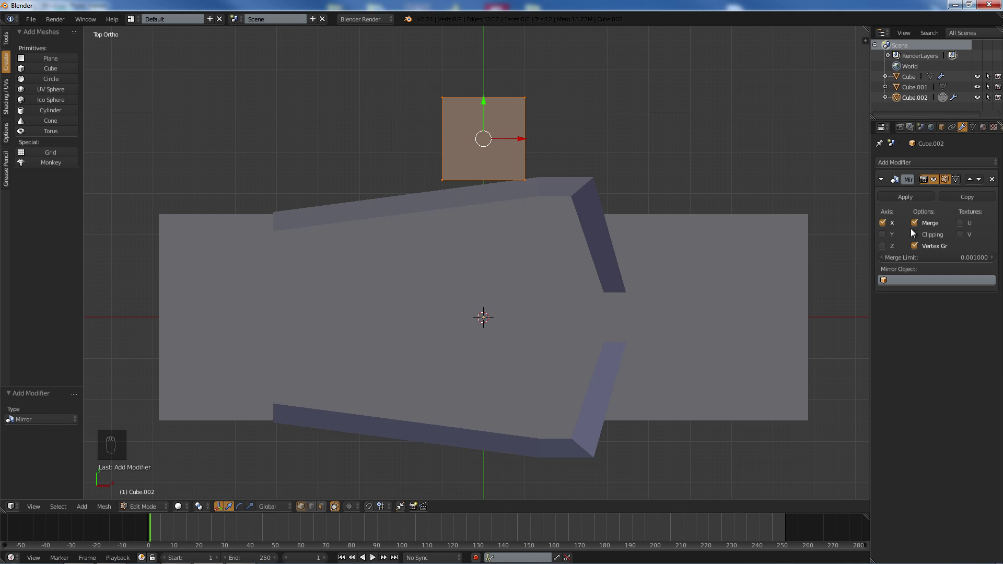
left_click(886, 233)
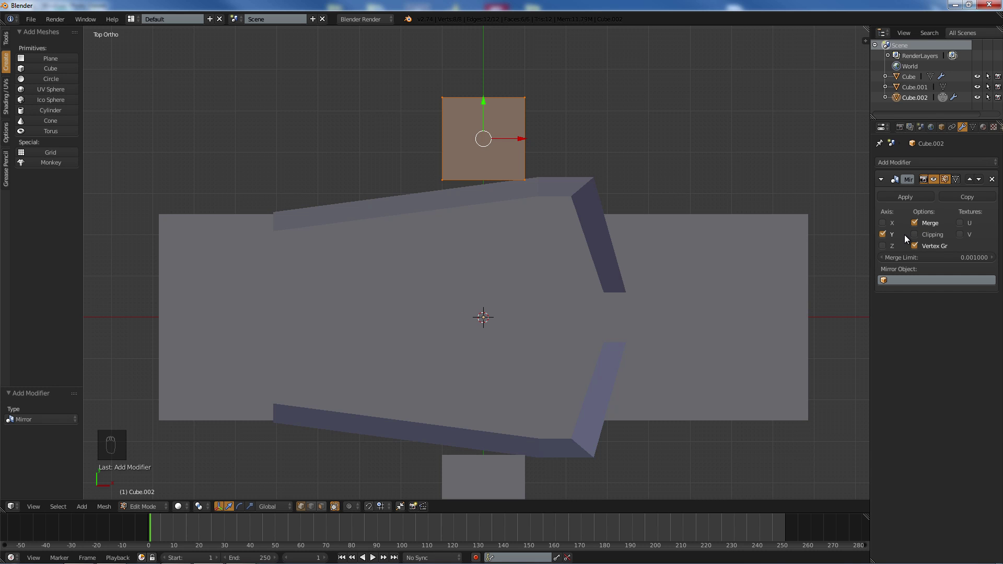
middle_click_drag(470, 292, 341, 222)
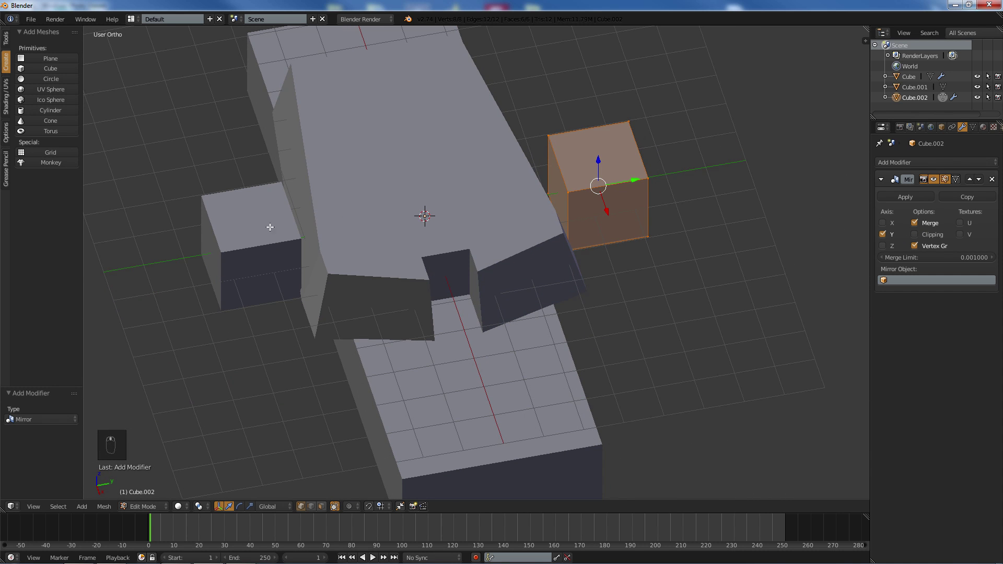
middle_click_drag(395, 207, 384, 209)
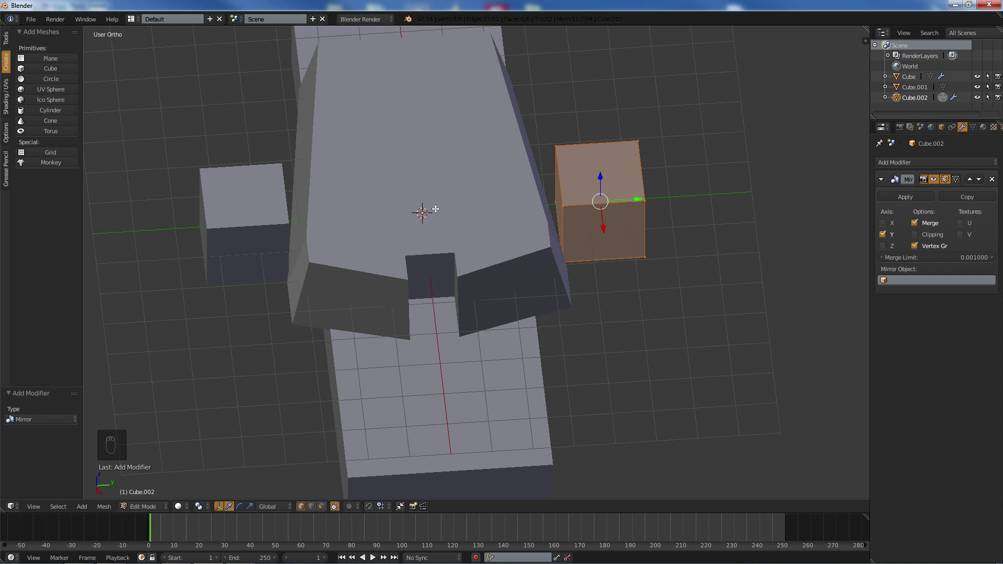
- Enable vertex snapping and extend the cube's negative X end by about -6.85 to line up with the lower block's end
key("KP_7")
key("KP_5")
key("KP_5")
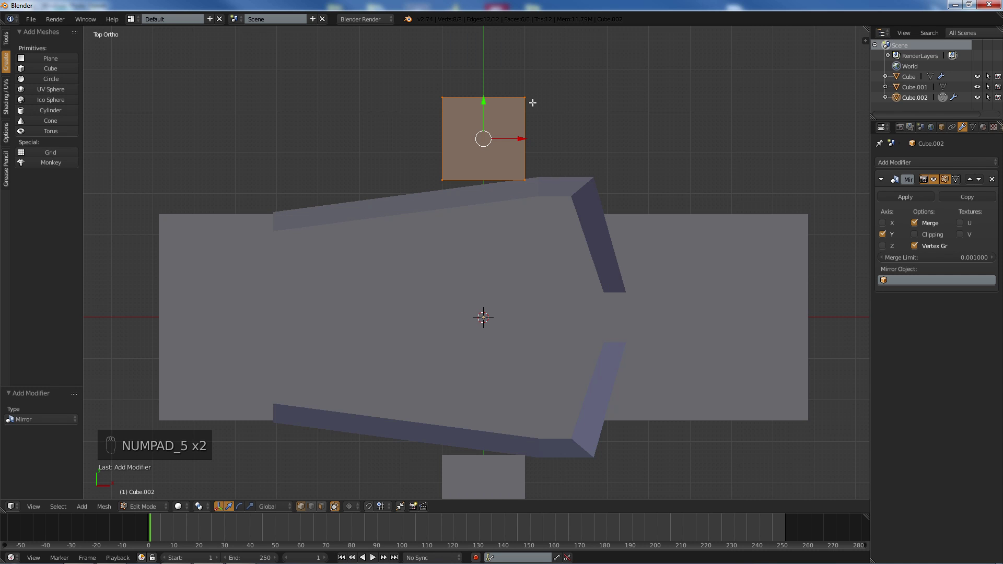
left_click(378, 508)
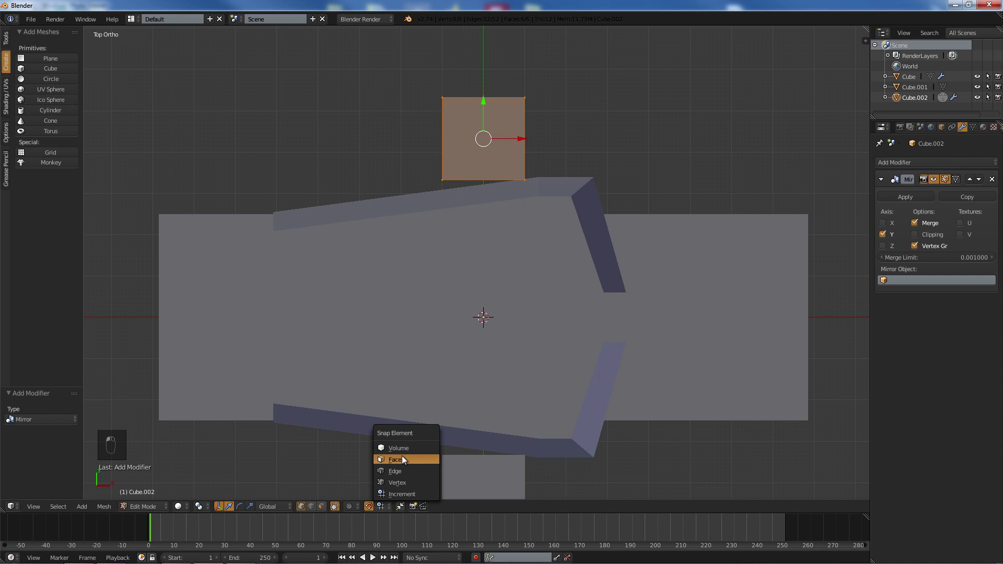
left_click(395, 483)
key("a")
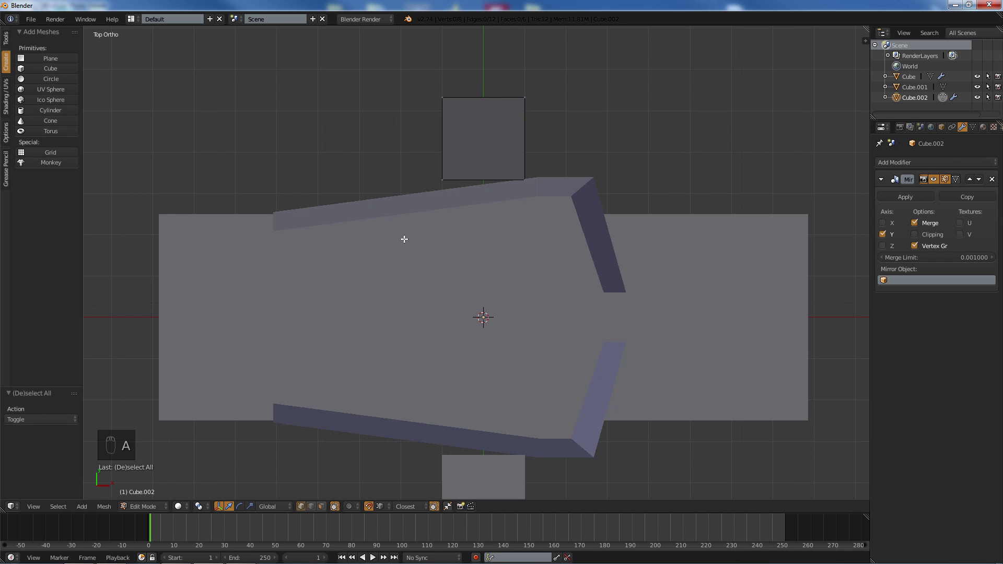
key("z")
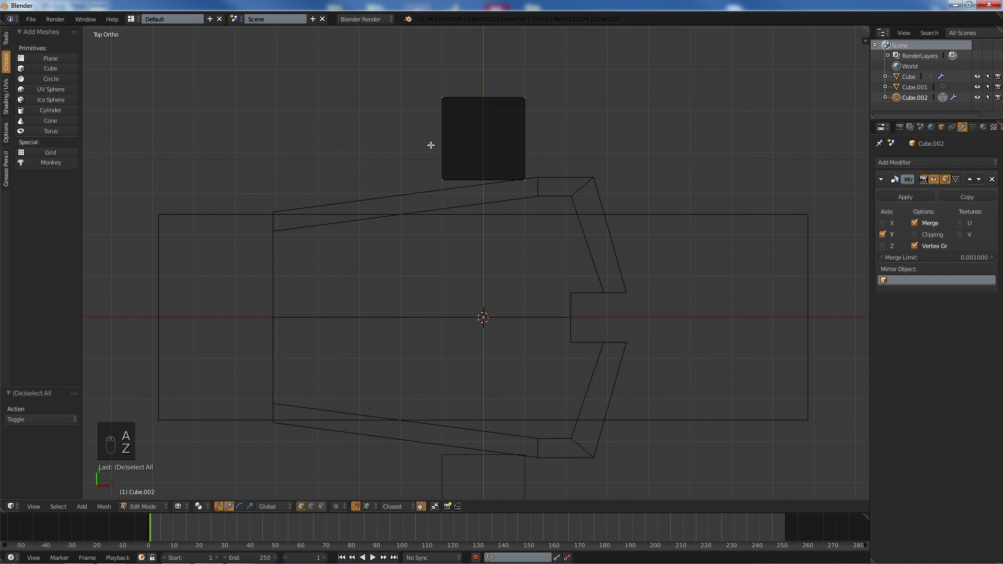
key("b")
left_click_drag(402, 65, 467, 229)
left_click_drag(477, 140, 158, 215)
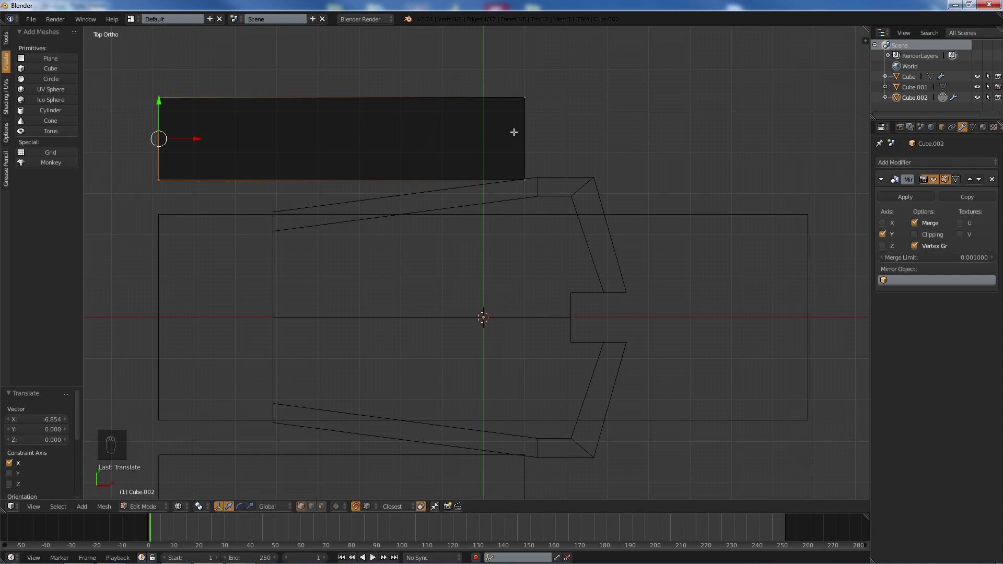
- Extend the cube's positive X end along X to snap to the opposite end of the lower block
key("a")
key("b")
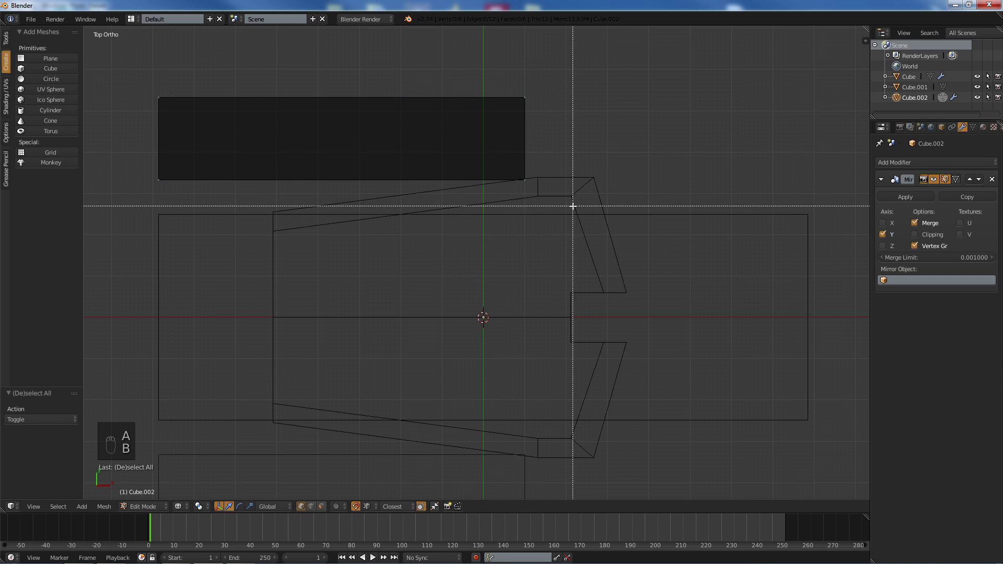
left_click_drag(573, 205, 492, 79)
left_click_drag(565, 138, 118, 154)
- Snap the side block's inner face against the lower block's side by moving it about -0.83 along Y
key("a")
key("b")
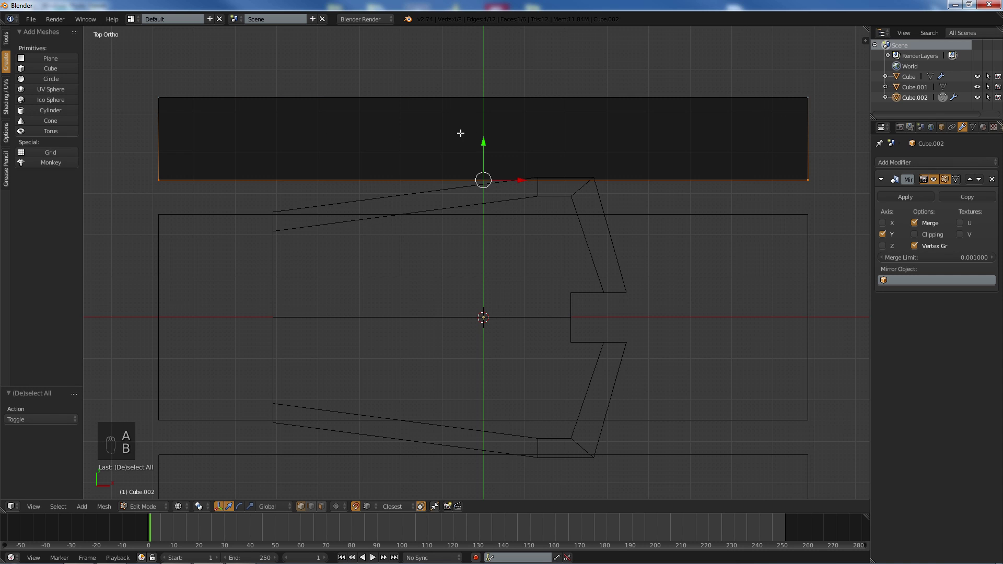
left_click_drag(483, 142, 568, 183)
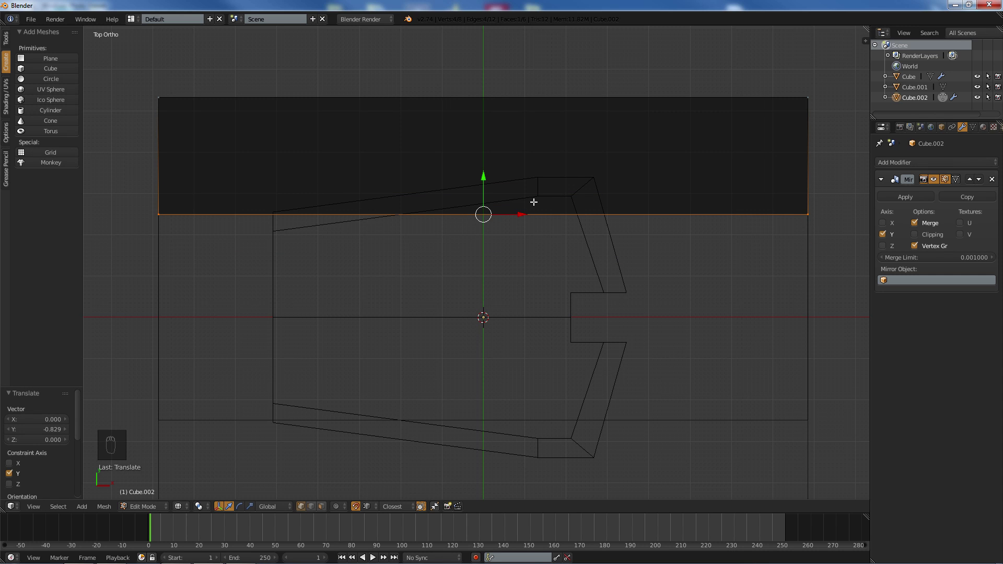
- Turn off snapping and narrow the side block by moving its outer face about -1.71 along Y
left_click(355, 506)
key("a")
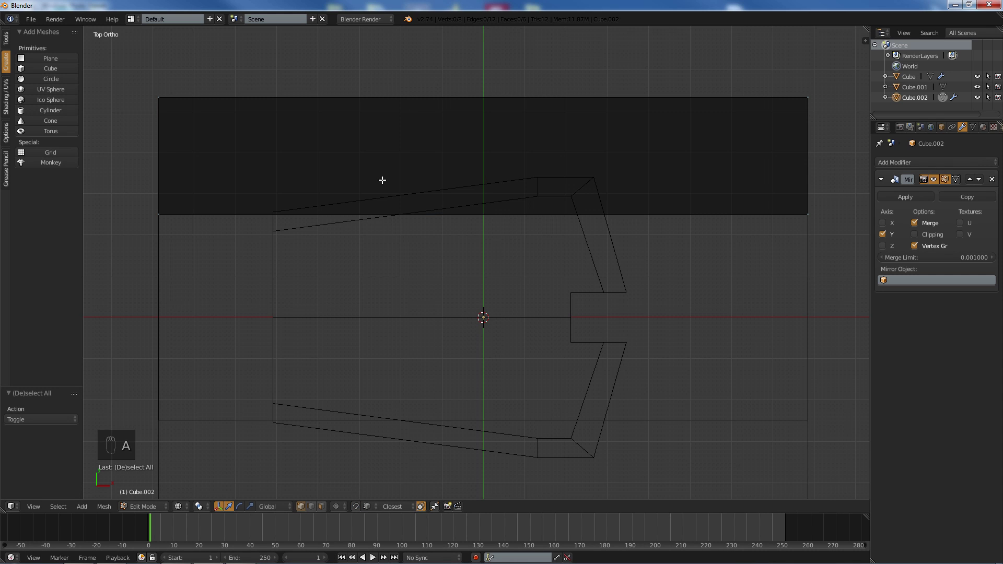
key("b")
left_click_drag(127, 68, 824, 126)
left_click_drag(483, 59, 482, 128)
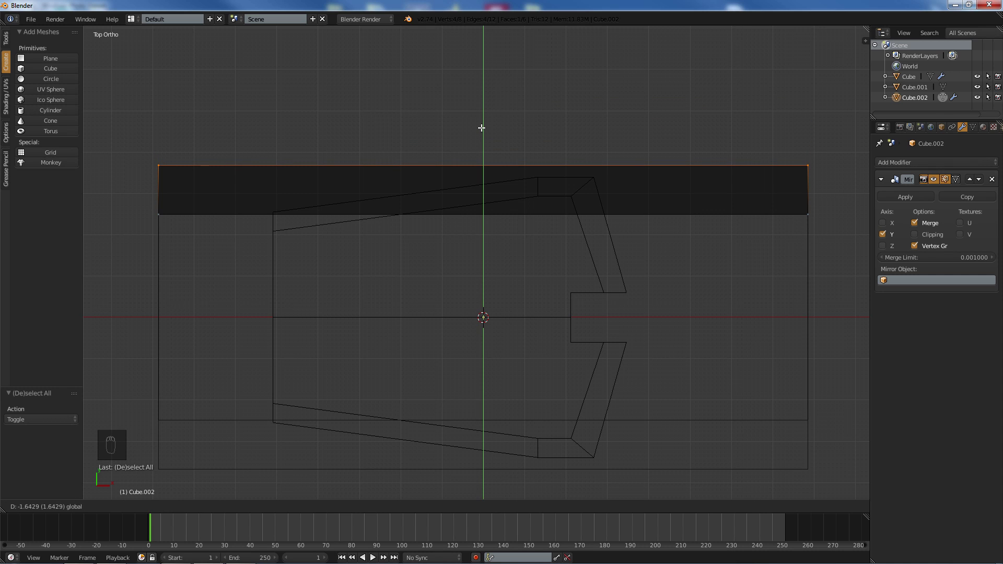
left_click_drag(482, 128, 479, 131)
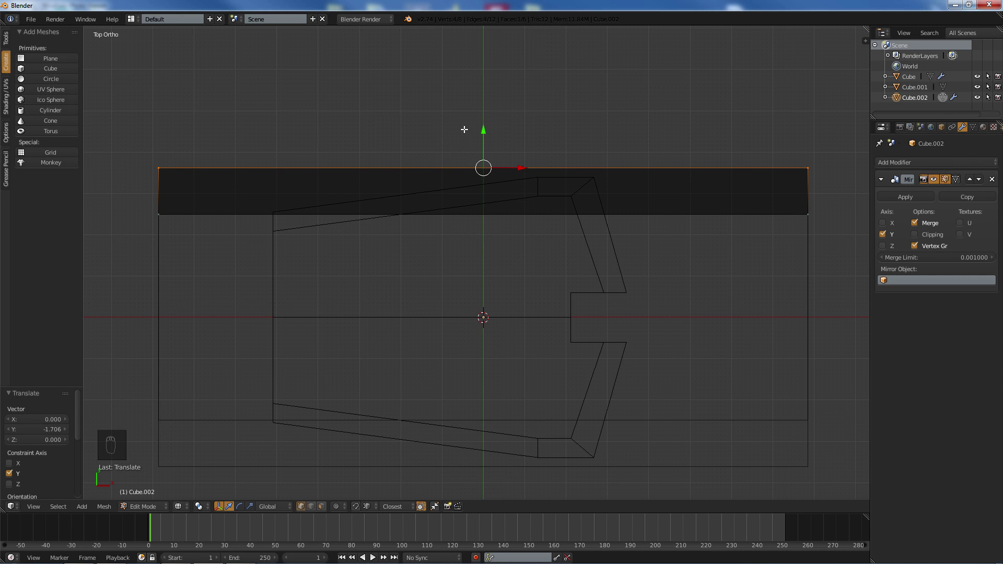
- Select the whole side block and lower it beside the lower hull by about -1.90 along Z
middle_click_drag(534, 144, 457, 126)
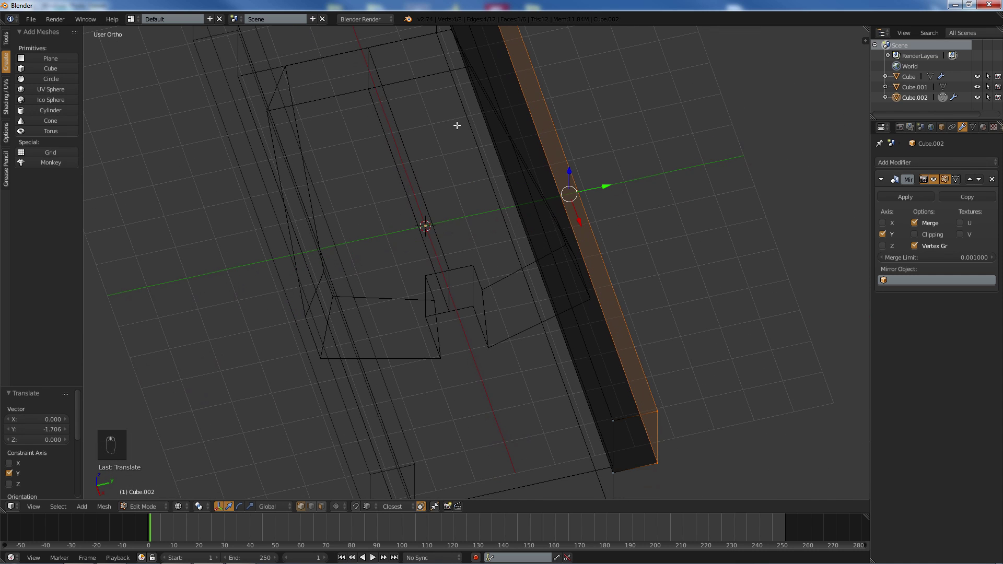
key("KP_5")
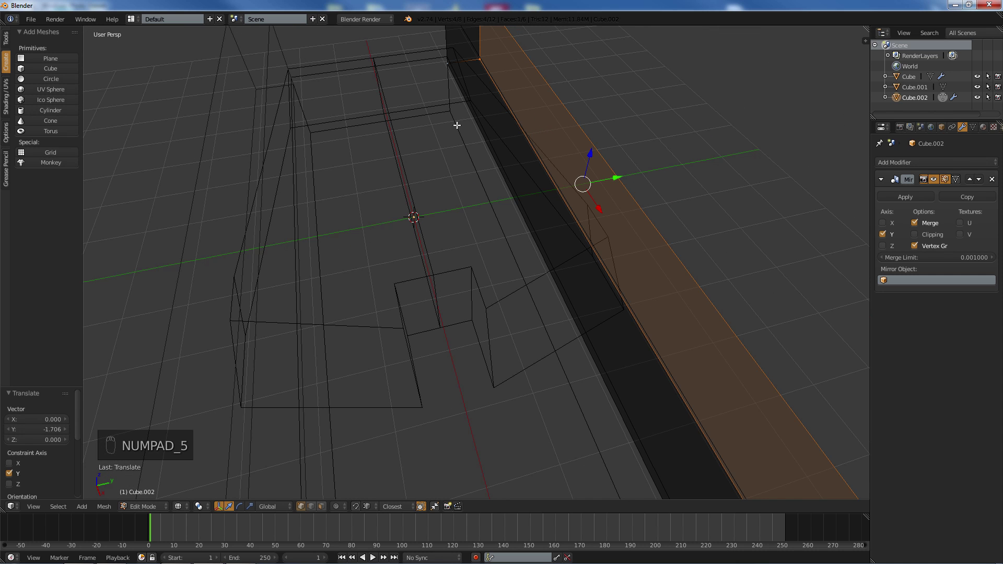
scroll(457, 126, "down", 10)
key("z")
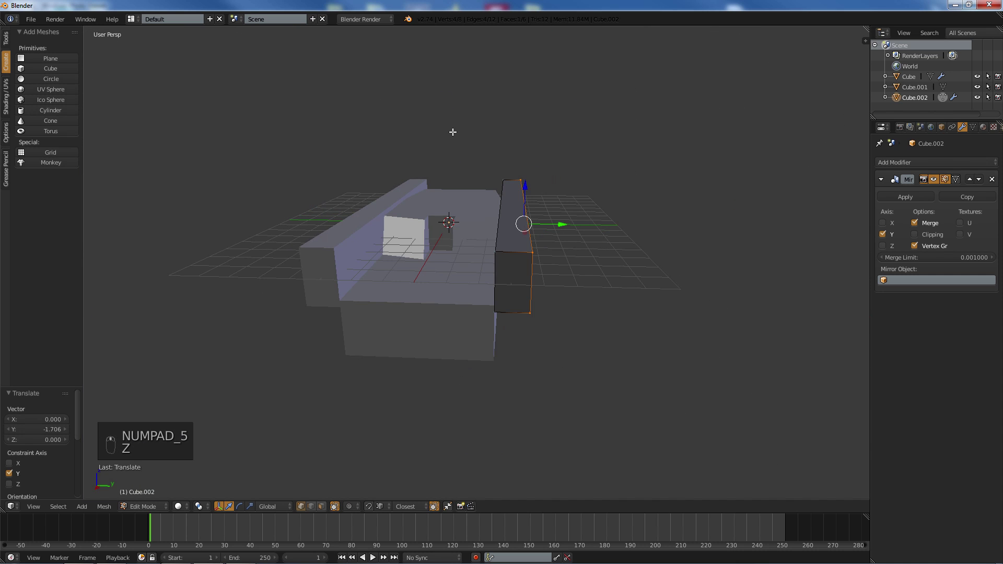
key("a")
key("a")
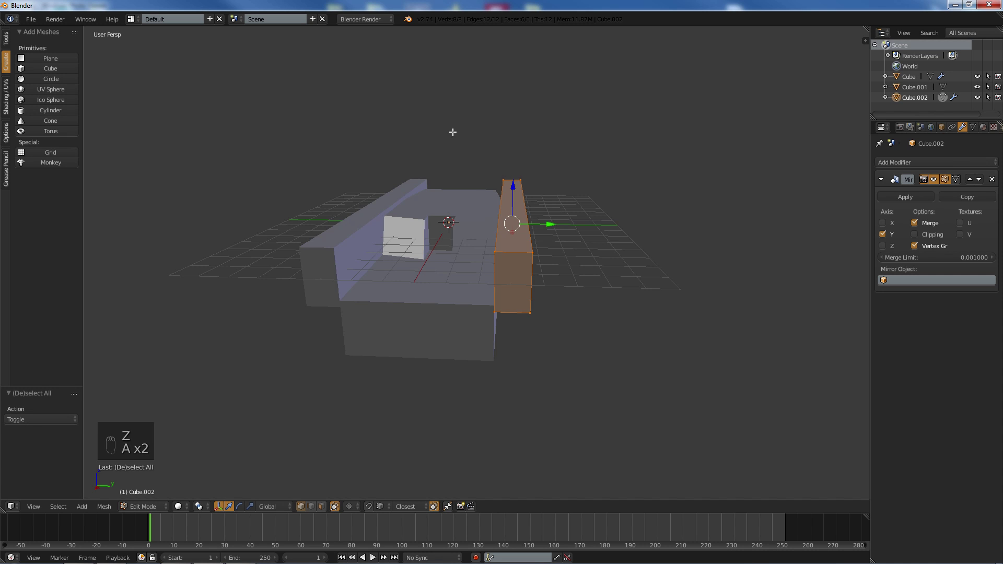
key("KP_3")
key("KP_5")
scroll(453, 132, "up", 7)
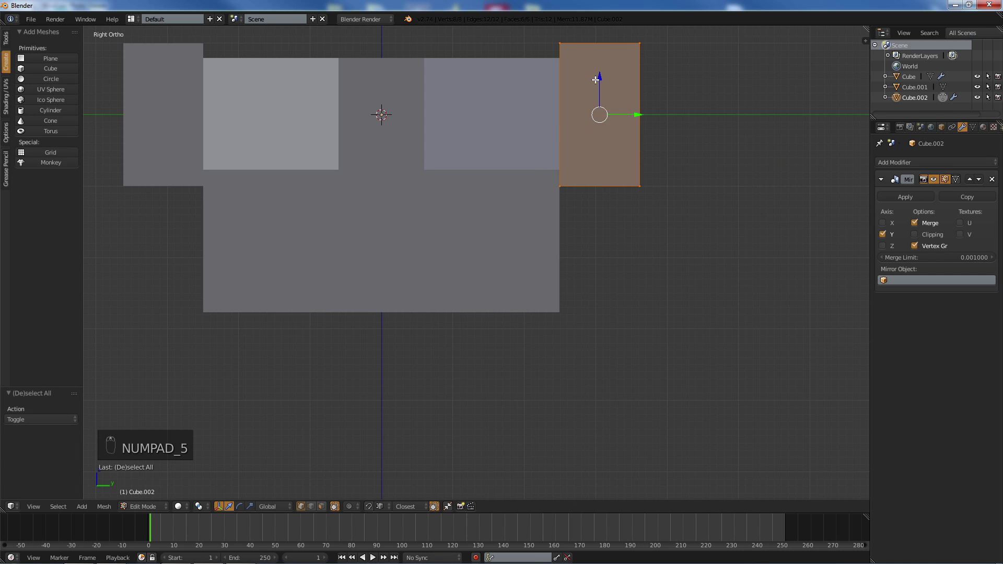
left_click_drag(599, 78, 600, 214)
- Turn snapping on and raise the side block's top face about 0.11 along Z to the upper hull's bottom edge
left_click(374, 510)
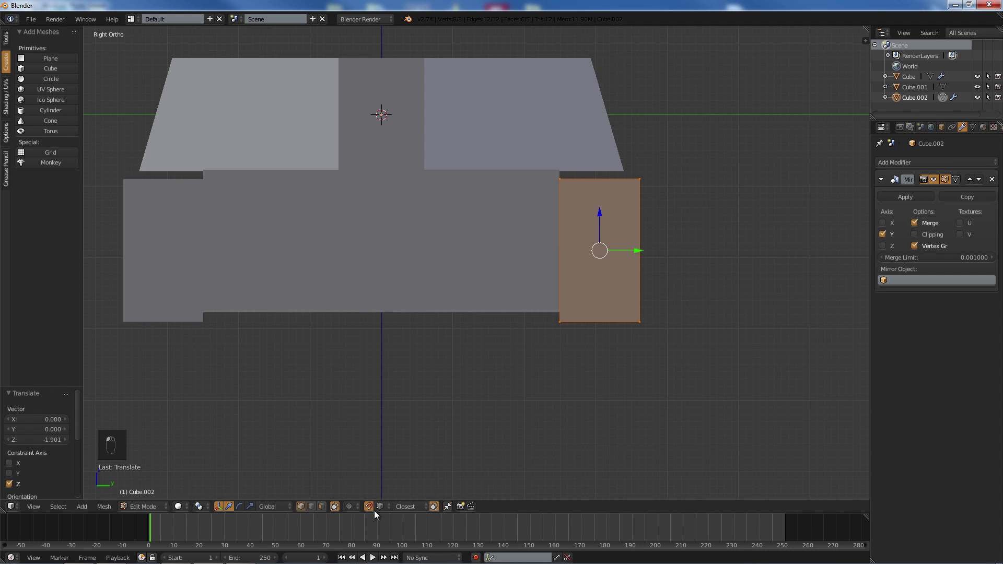
key("a")
key("z")
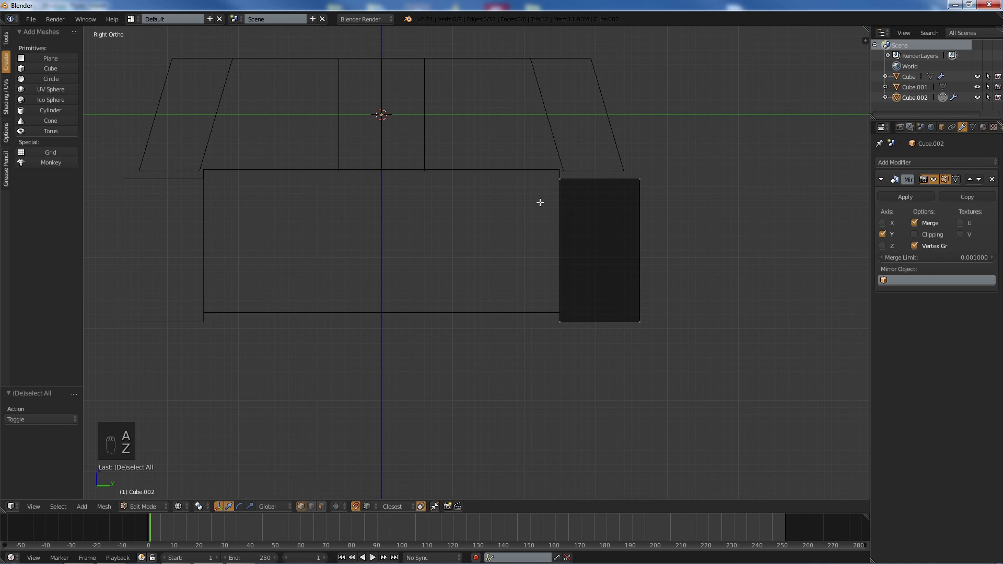
key("b")
left_click_drag(522, 155, 737, 224)
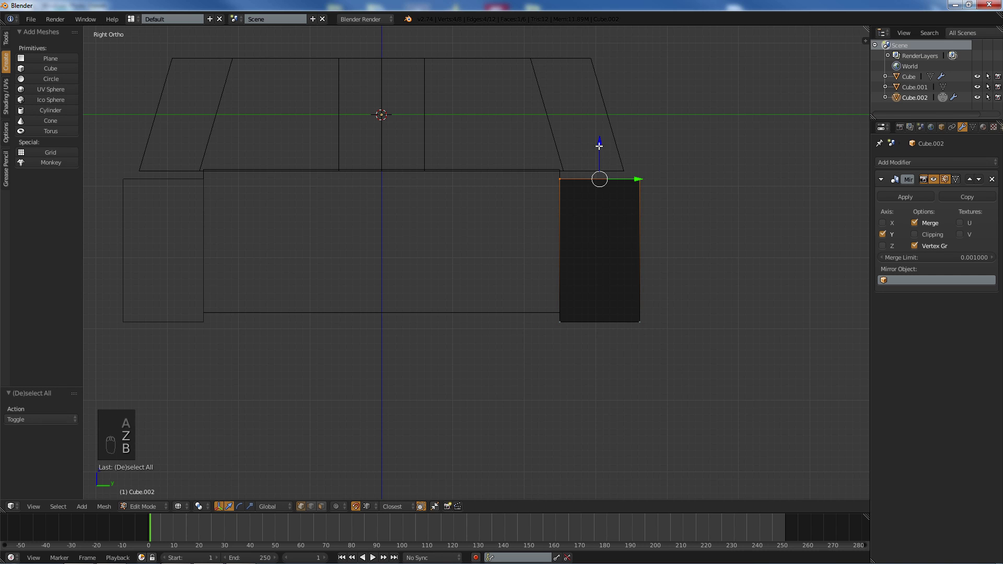
left_click_drag(596, 151, 564, 170)
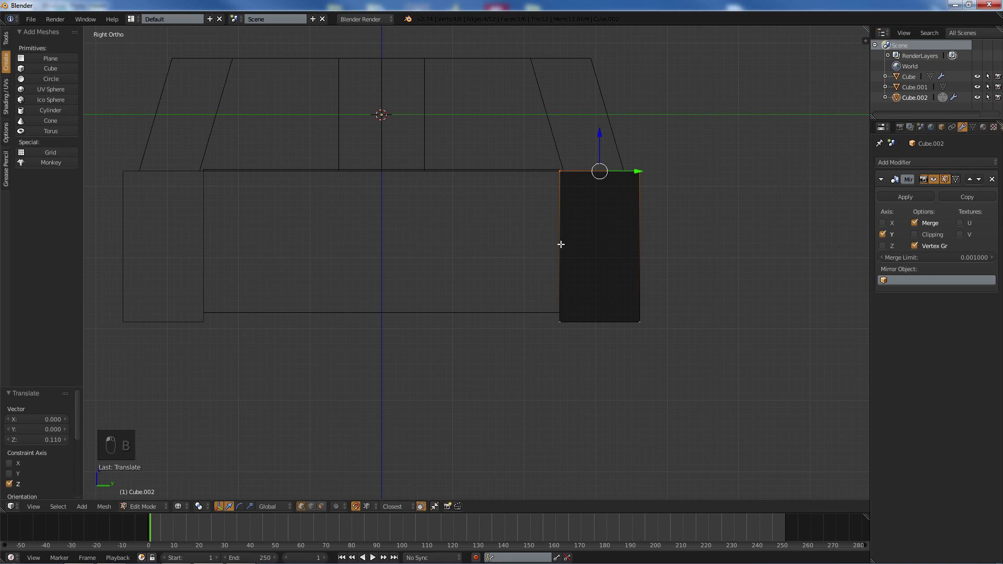
- Snap the side block's bottom face level with the lower block's underside, about 0.13 up along Z, and clear the selection
key("a")
key("b")
left_click_drag(484, 271, 700, 349)
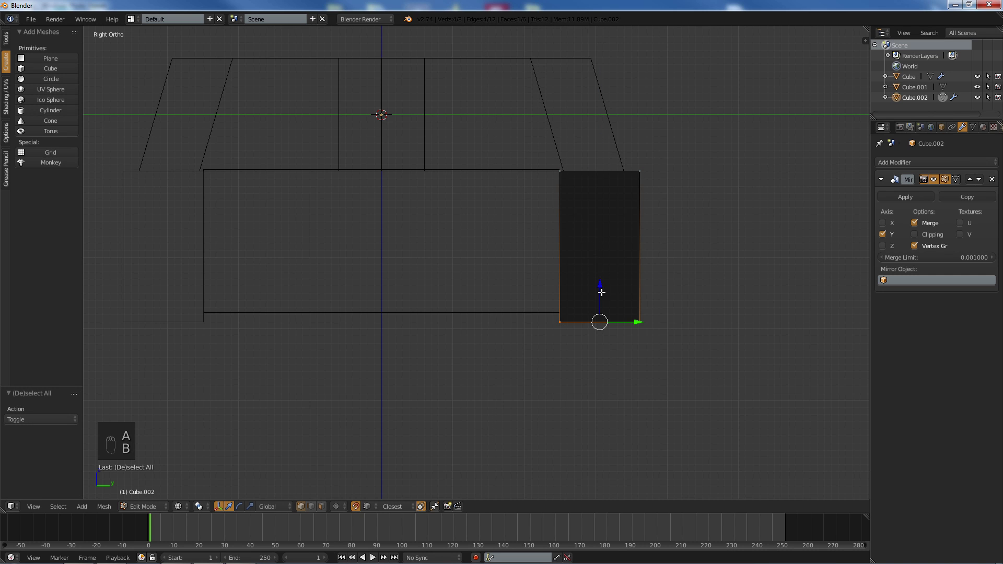
left_click_drag(601, 292, 555, 307)
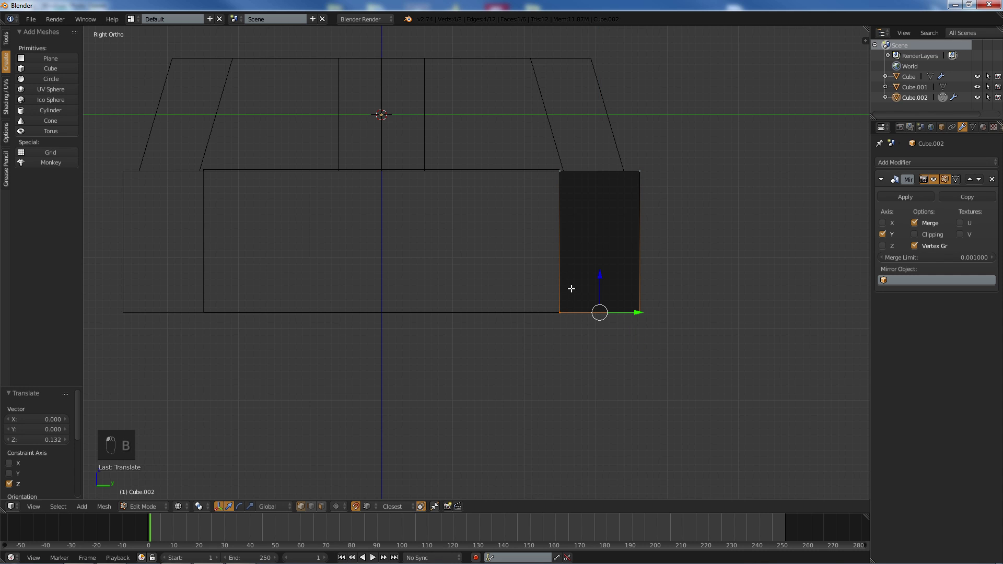
key("a")
mouse_move(639, 212)
middle_mouse_down()
mouse_move(591, 239)
mouse_move(452, 278)
mouse_move(368, 248)
middle_mouse_up()
key("KP_5")
key("z")
scroll(591, 239, "down", 4)
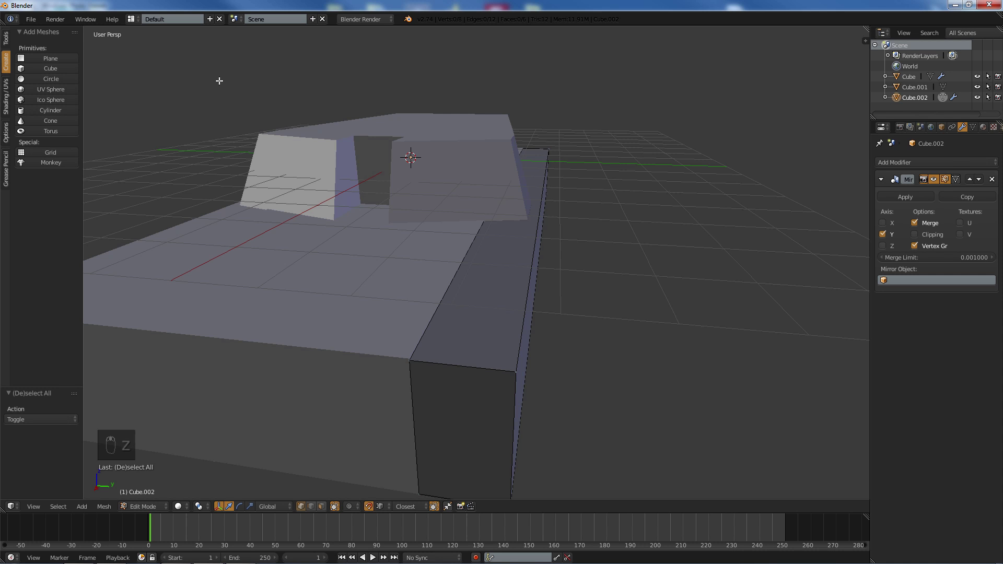
- Compare the tank hull in orthographic and perspective views
key("KP_5")
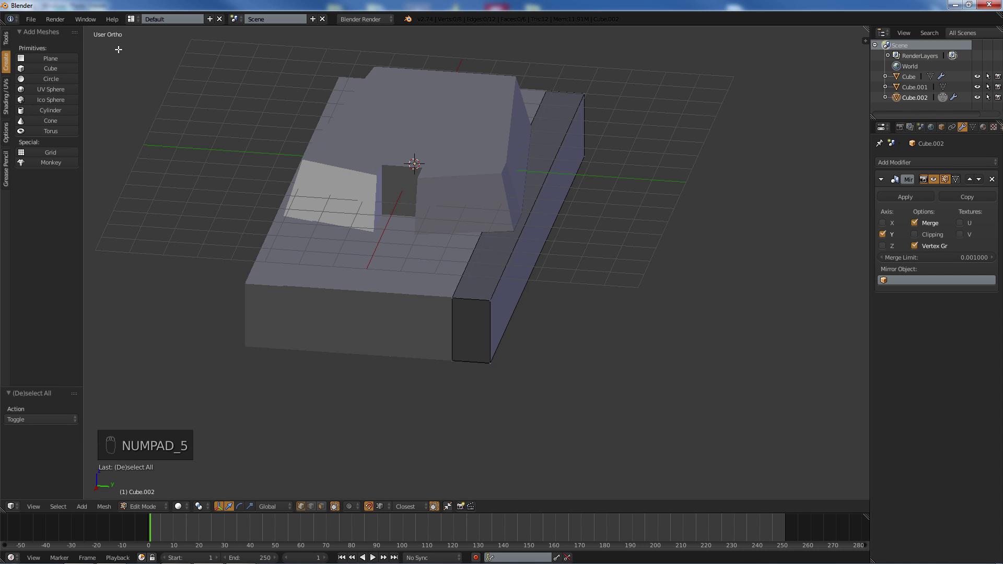
key("KP_5")
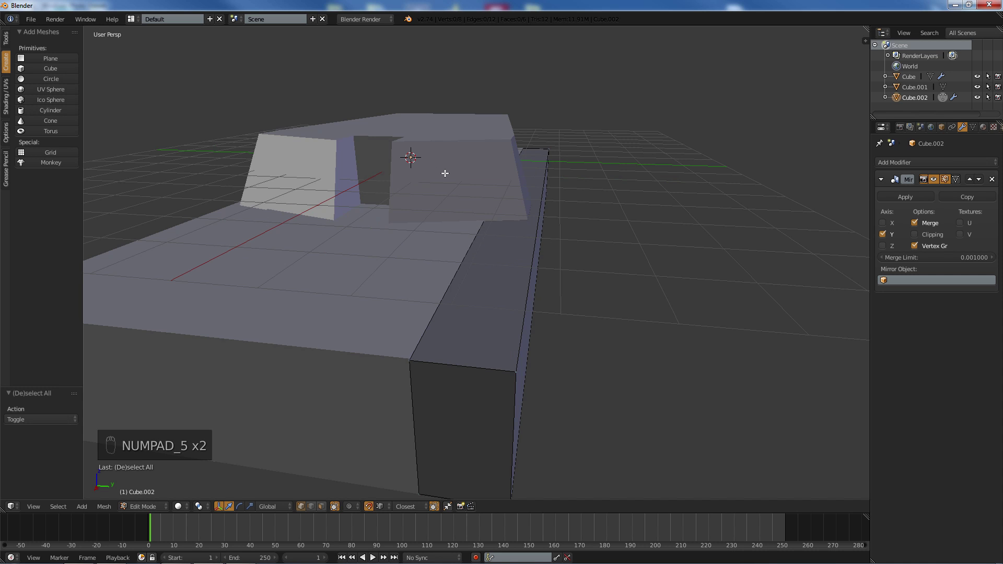
key("KP_5")
middle_click_drag(594, 164, 475, 179)
key("KP_5")
scroll(472, 182, "up", 4)
scroll(498, 157, "down", 4)
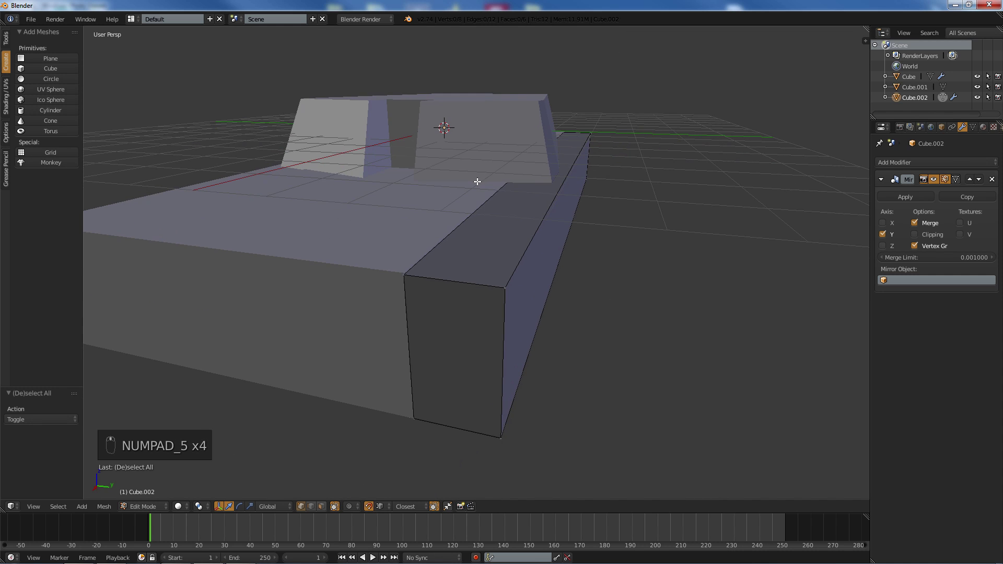
- Add one lengthwise loop cut around the side block's mid-height, with an edge slide of about 0.1, and clear the selection
mouse_move(423, 220)
middle_mouse_down()
mouse_move(461, 212)
mouse_move(394, 212)
mouse_move(436, 218)
mouse_move(418, 215)
middle_mouse_up()
middle_click_drag(174, 235, 225, 232)
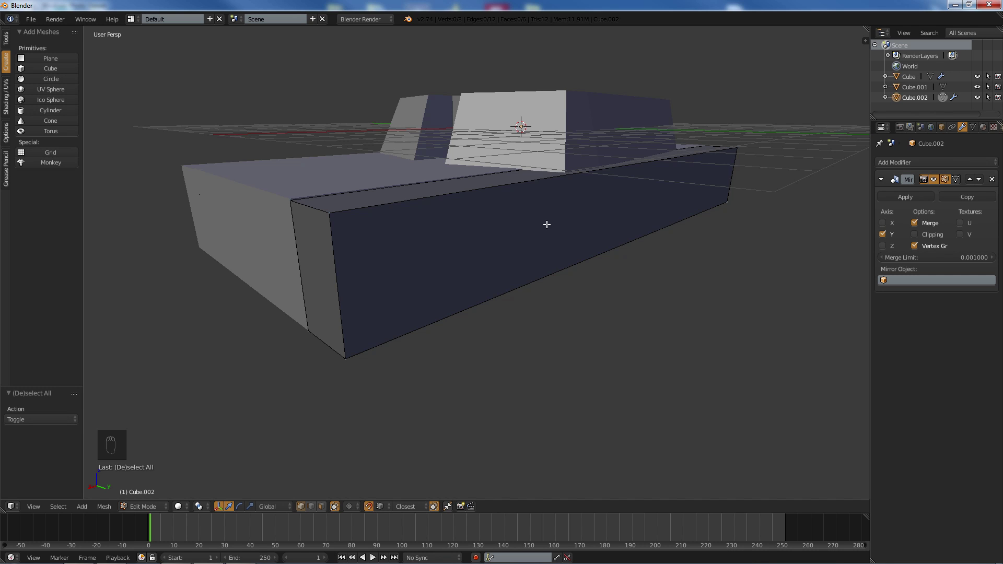
key("ctrl+r")
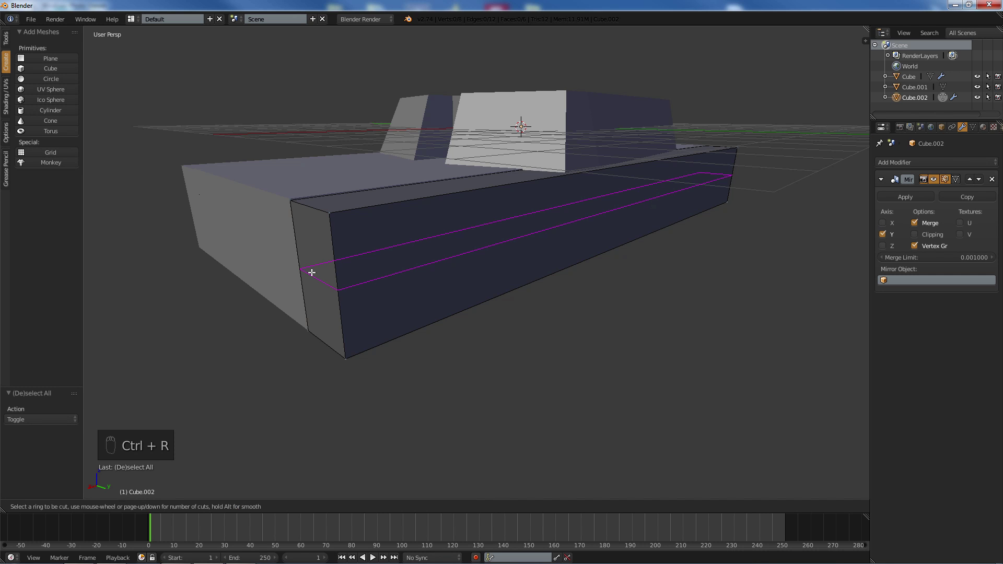
left_click(312, 272)
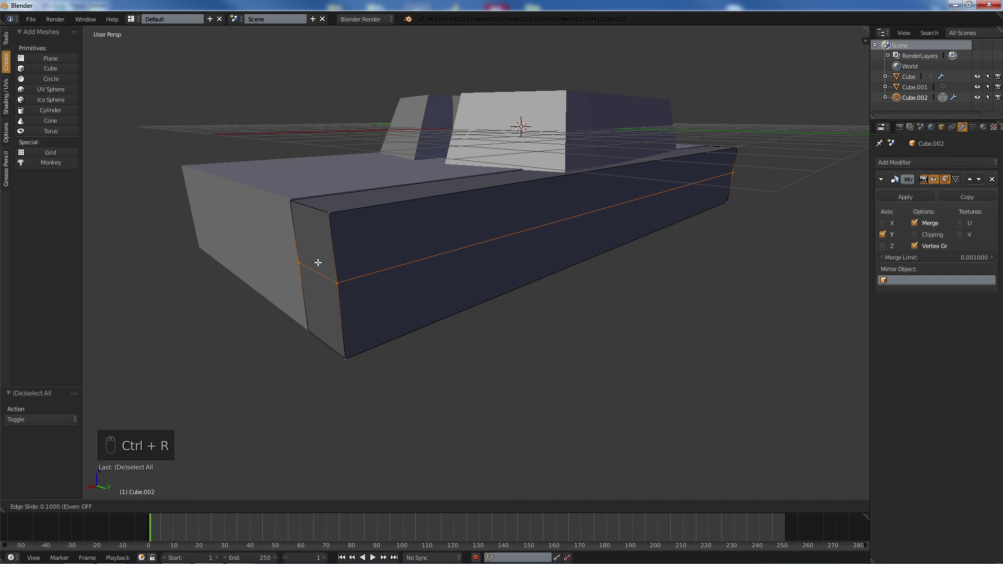
left_click(317, 262)
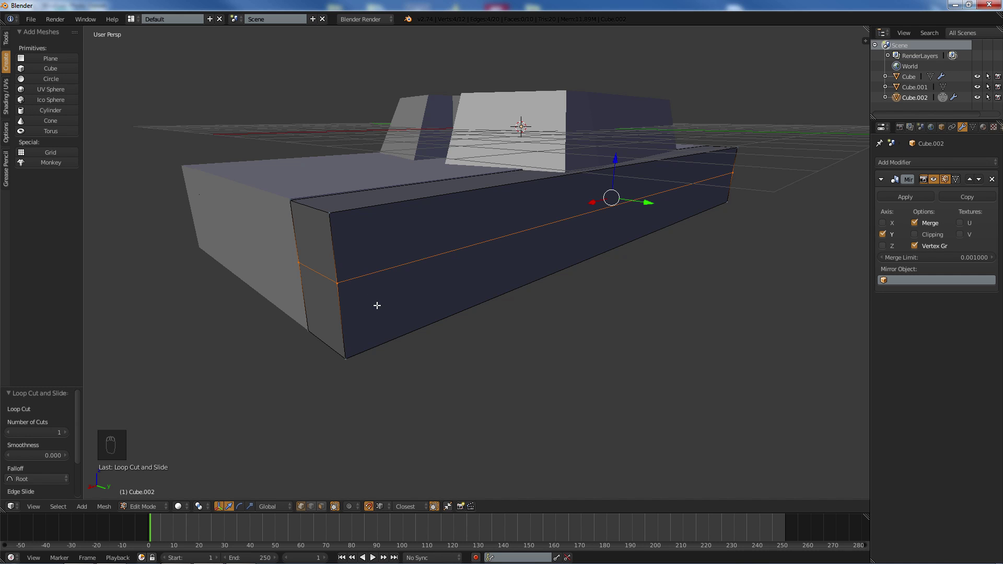
key("a")
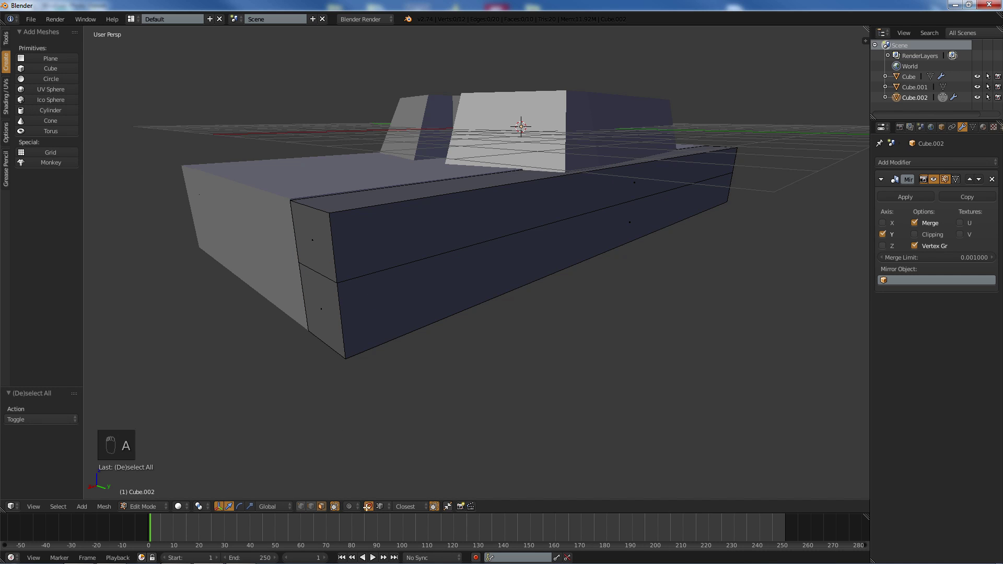
- Delete the loop of faces around the side block below the new cut
right_click(338, 305, "alt")
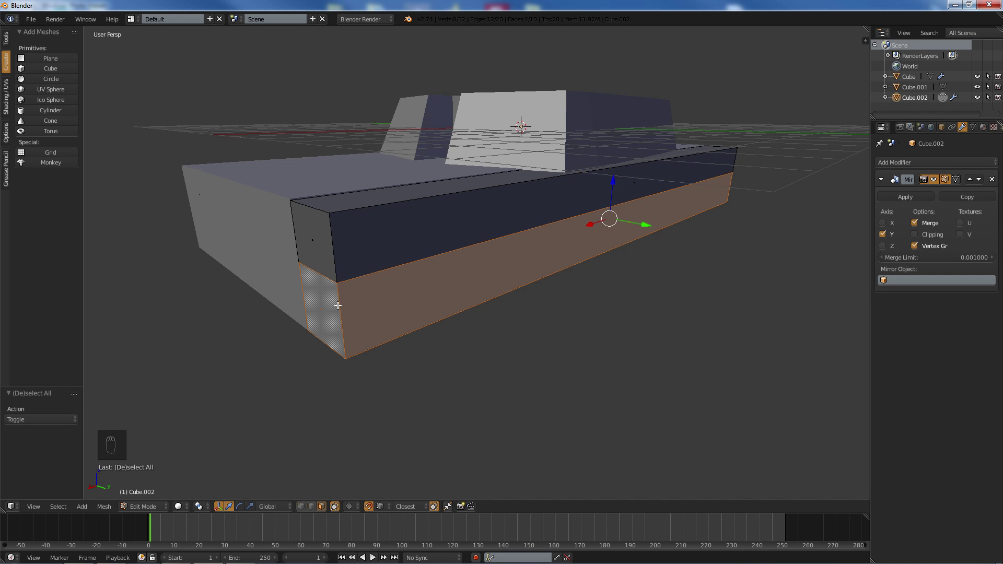
key("a")
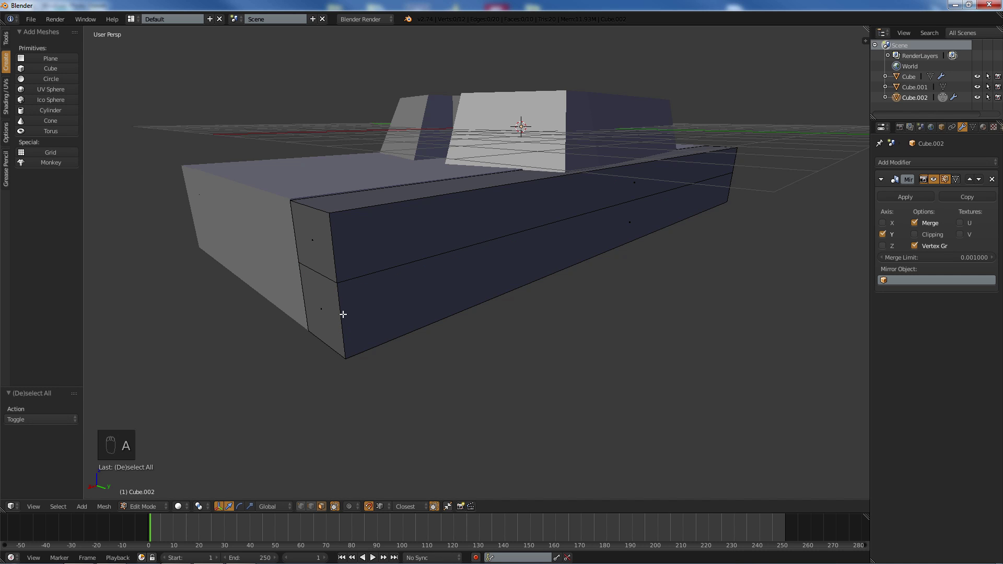
key("a")
key("a")
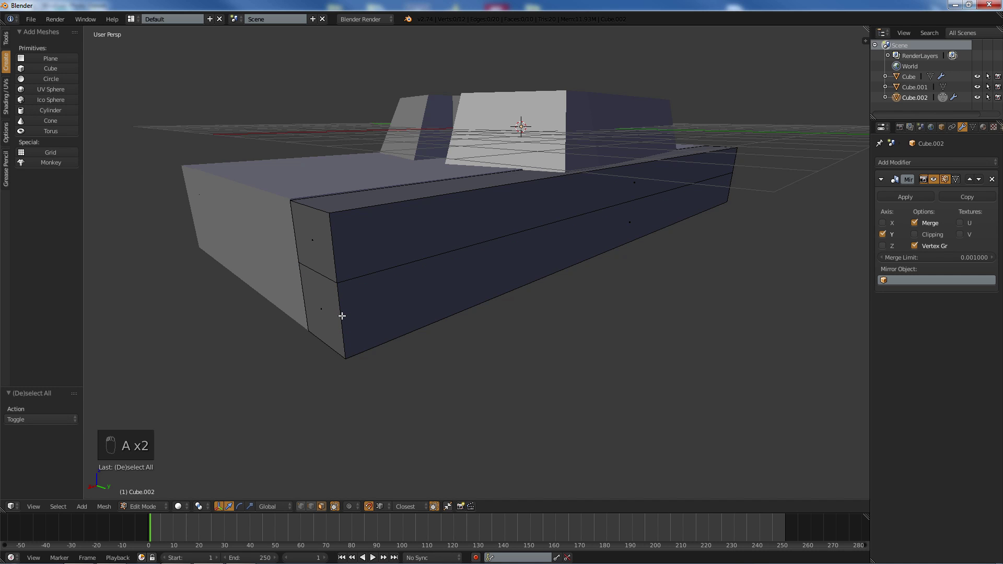
key("a")
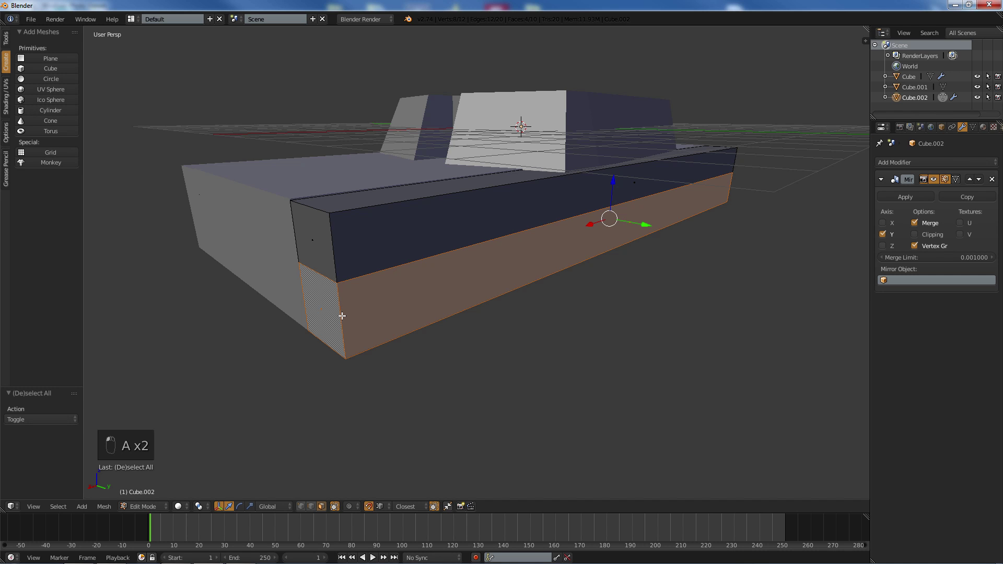
key("Delete")
left_click(393, 274)
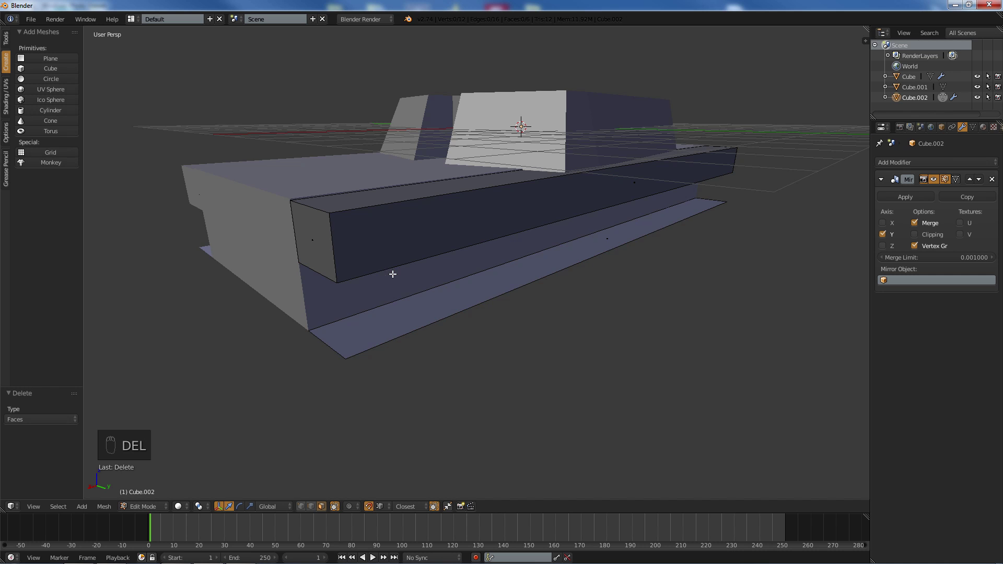
- Delete the leftover bottom face of the side block
right_click(379, 323)
key("Delete")
left_click(380, 324)
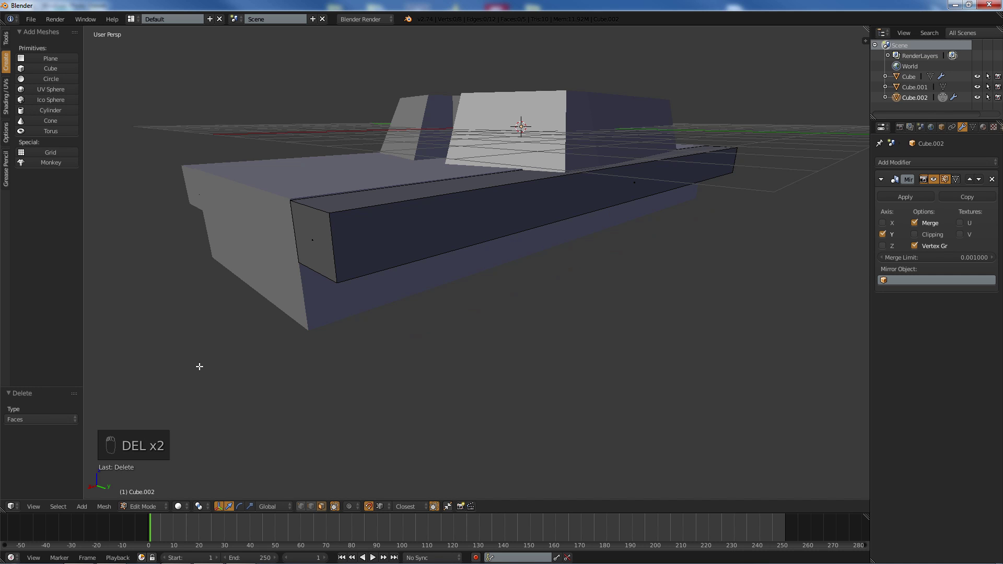
- Delete the side block's inner face that lies against the lower hull
middle_click_drag(506, 254, 335, 266)
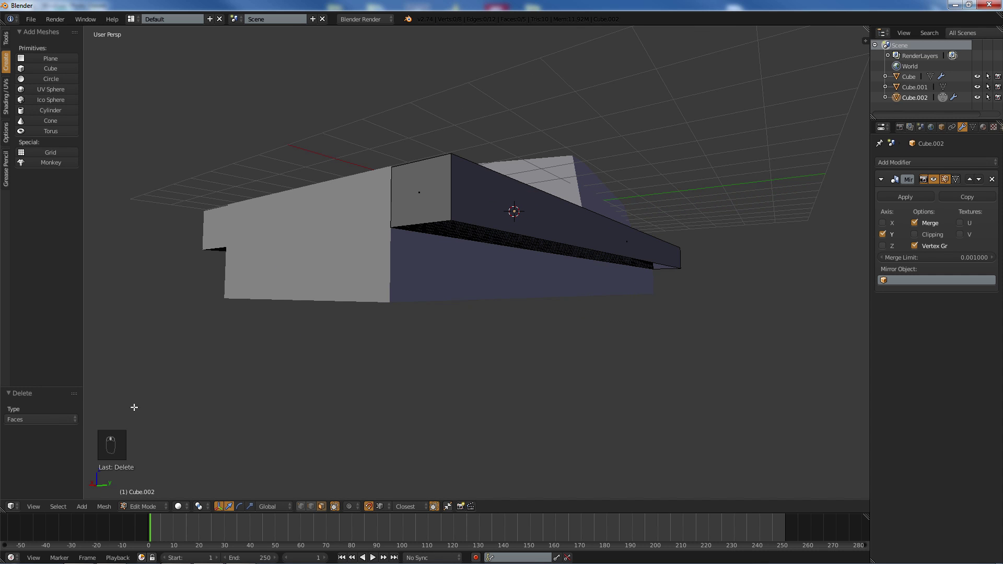
scroll(486, 261, "up", 3)
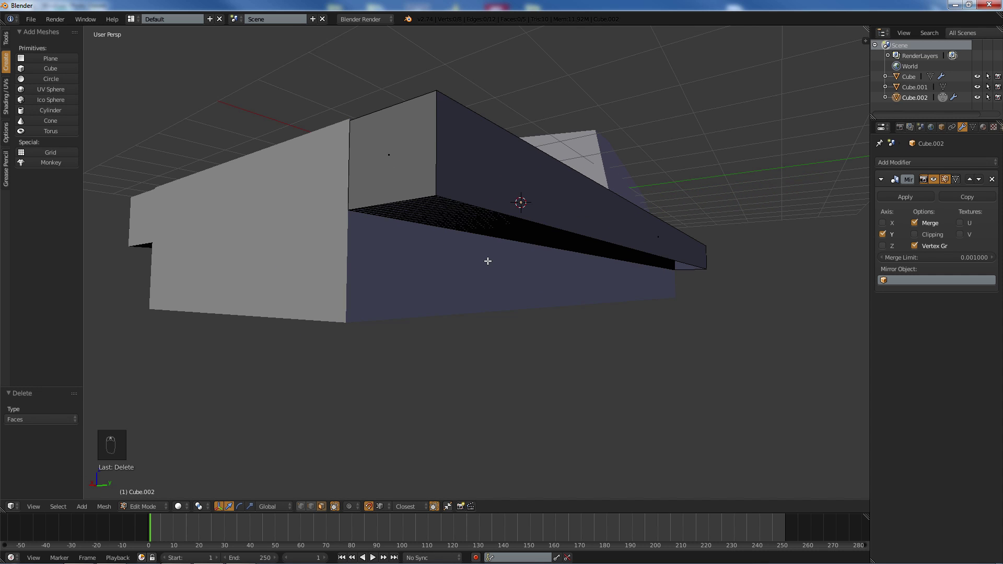
middle_click_drag(494, 260, 496, 258)
right_click(488, 207)
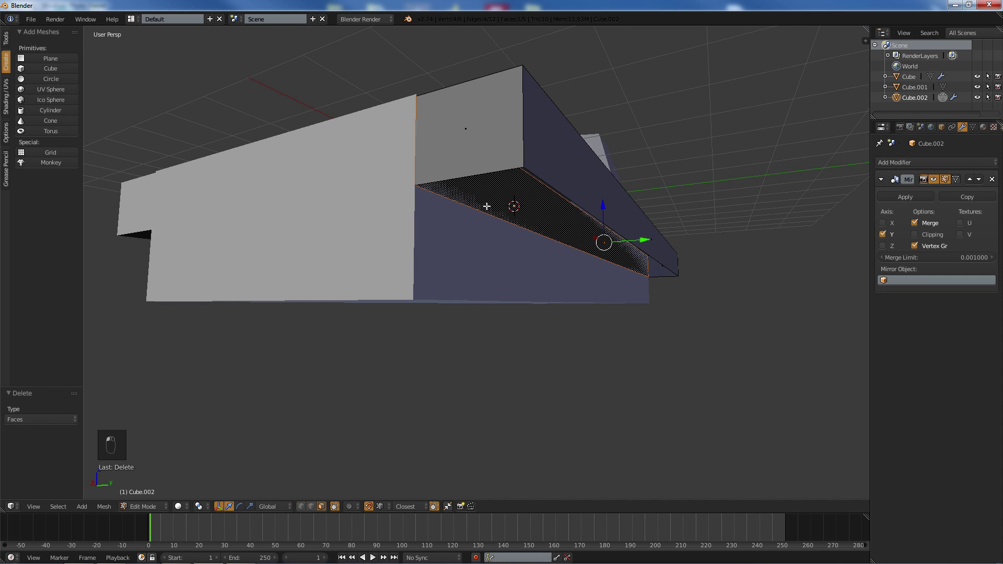
key("Delete")
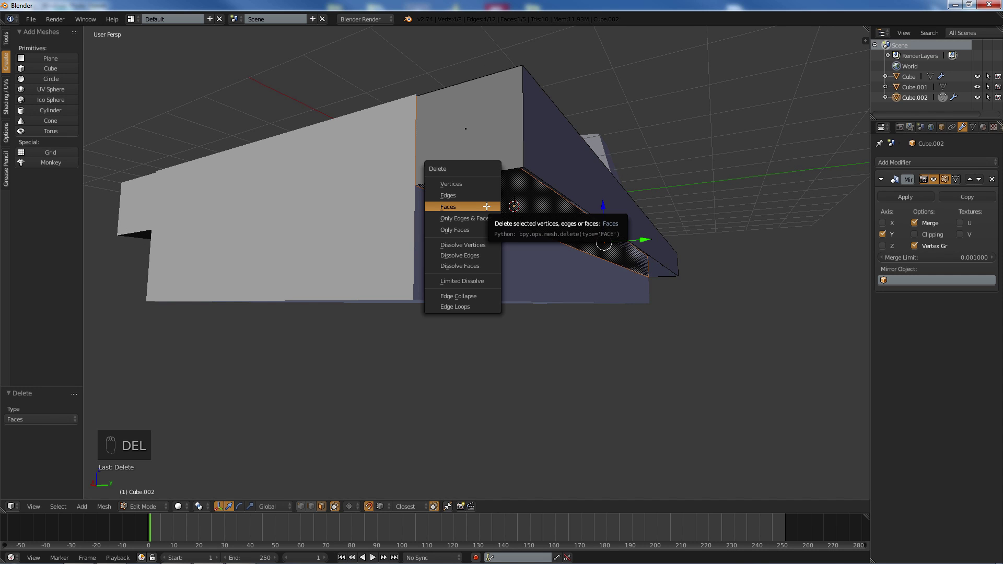
left_click(486, 205)
- Delete the face closing the near end of the side block
middle_click_drag(486, 202, 479, 196)
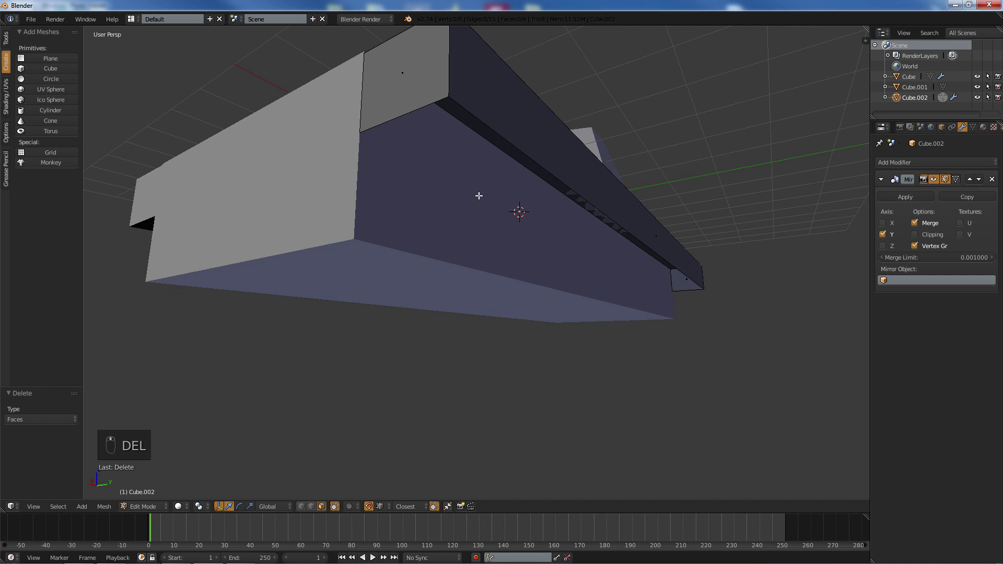
right_click(388, 82)
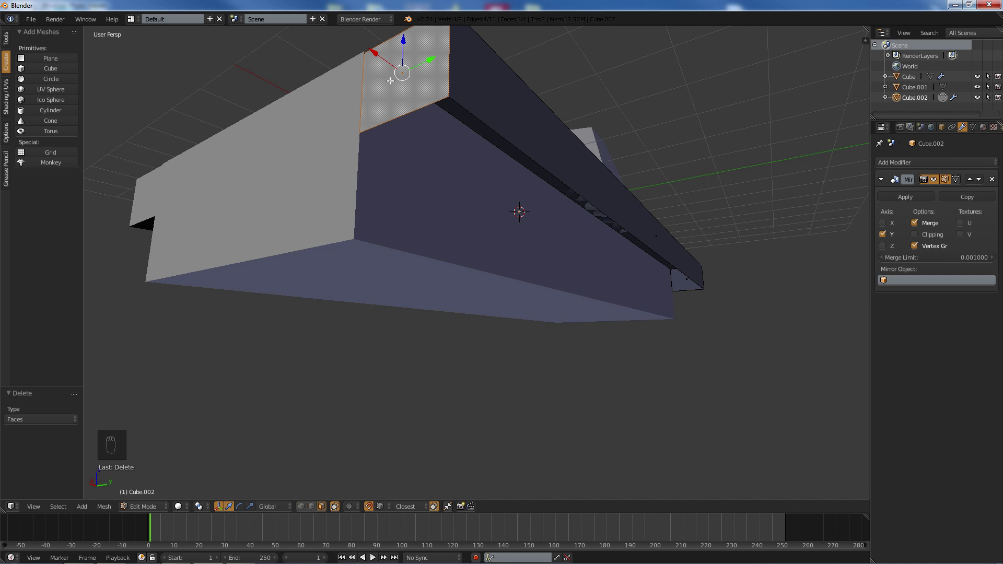
key("Delete")
left_click(389, 81)
- Slant the open end of the side block by moving its lower outer corner vertex about -0.556 along X
middle_click_drag(490, 163, 463, 179)
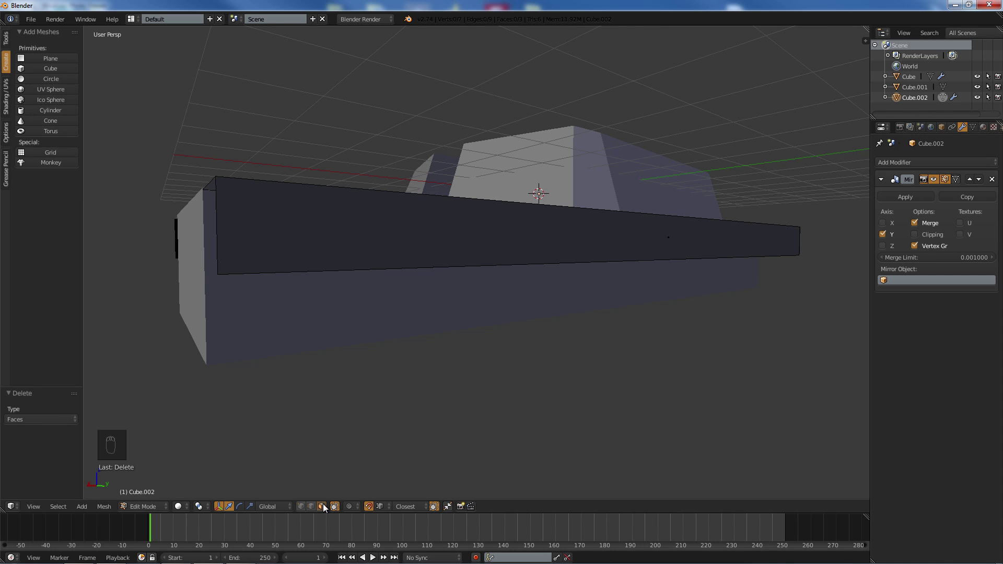
left_click(301, 505)
right_click(217, 275)
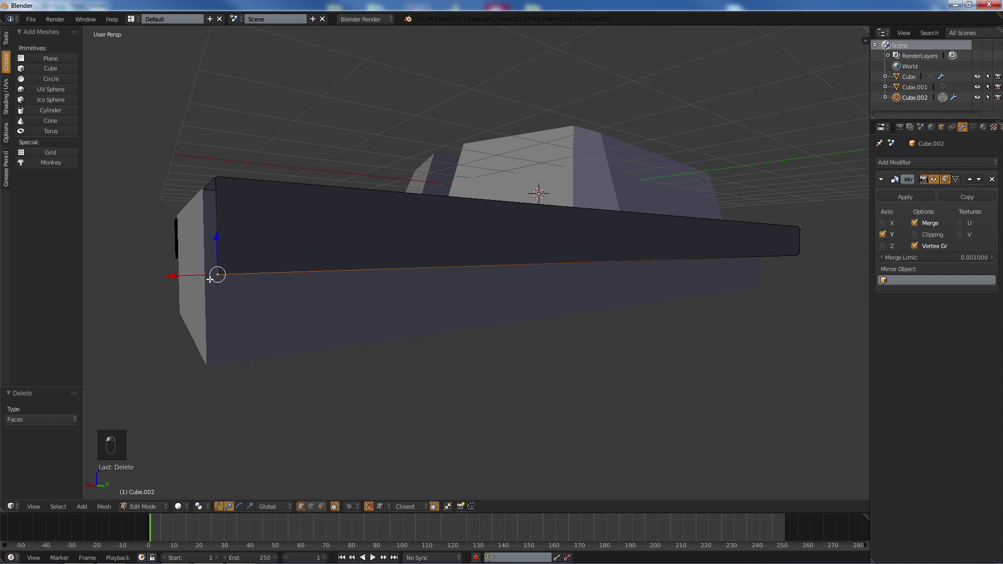
left_click_drag(177, 279, 253, 278)
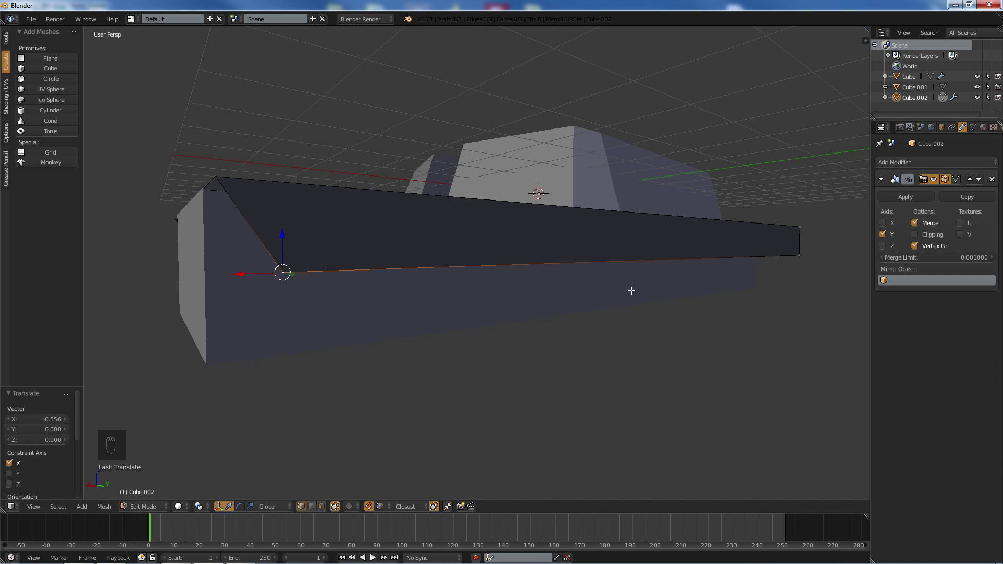
- Add a centred lengthwise loop cut around the side block's outer and closed end faces, and clear the selection
middle_click_drag(571, 282, 507, 279)
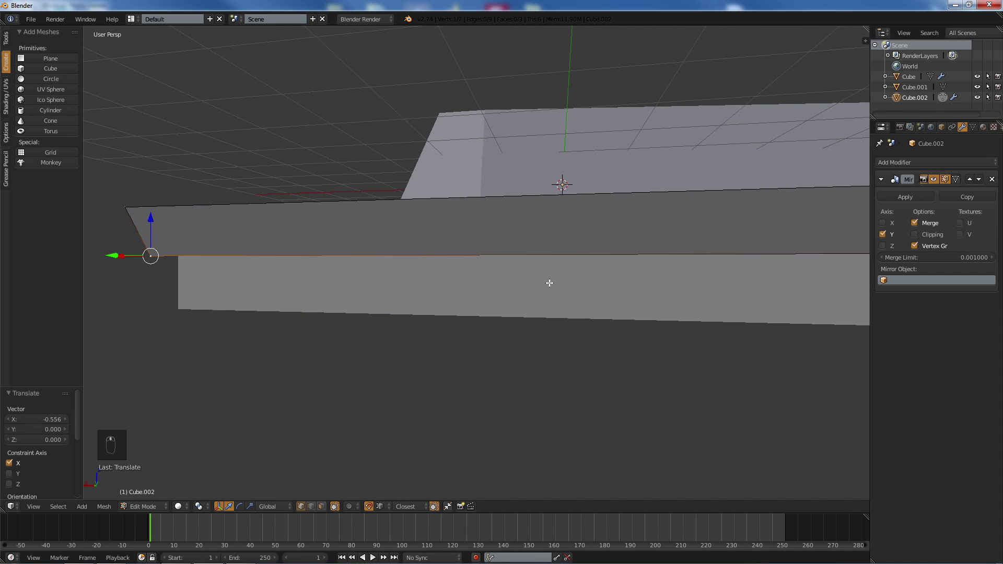
middle_click_drag(665, 286, 290, 278)
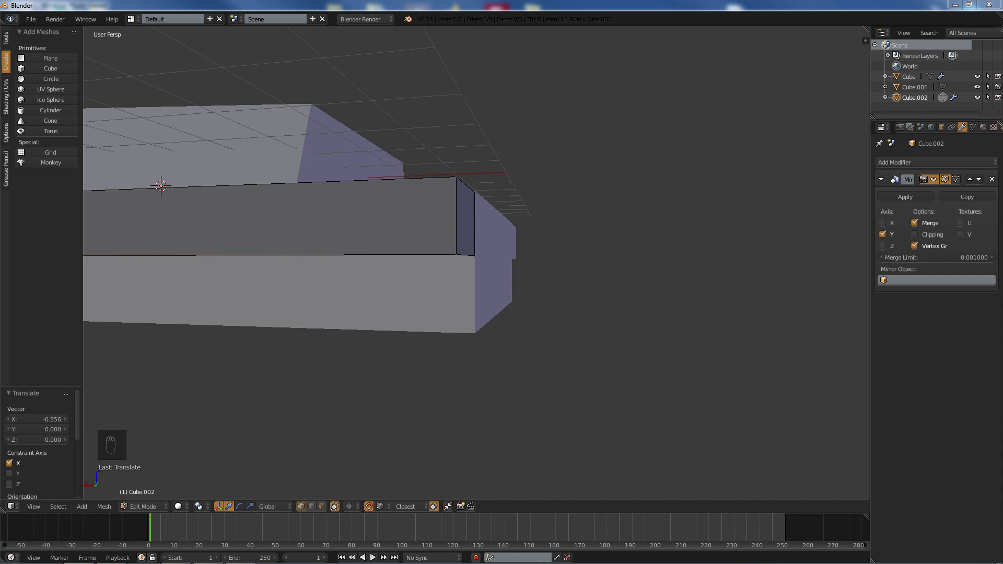
middle_click_drag(506, 306, 433, 333)
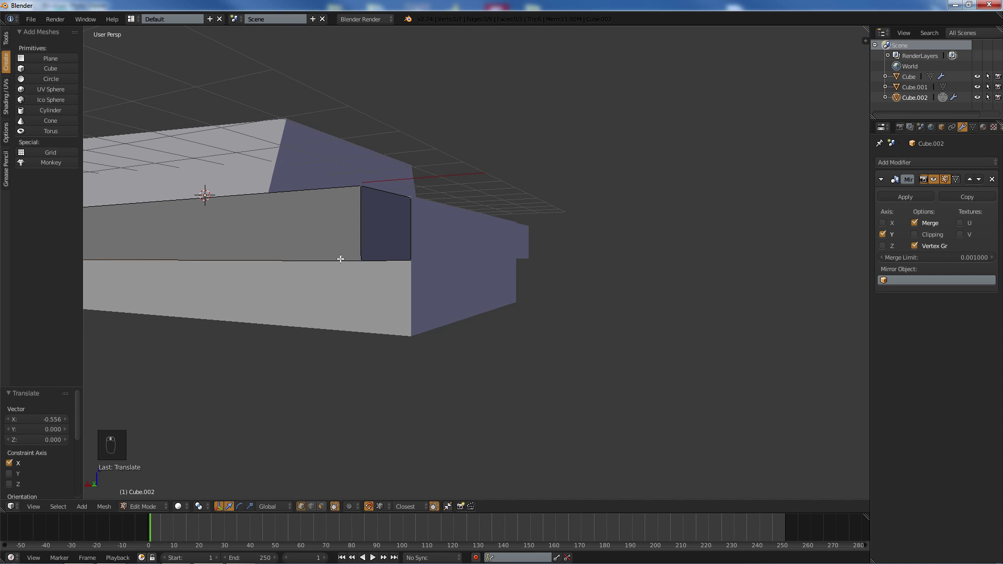
scroll(340, 259, "up", 6)
scroll(316, 267, "down", 3)
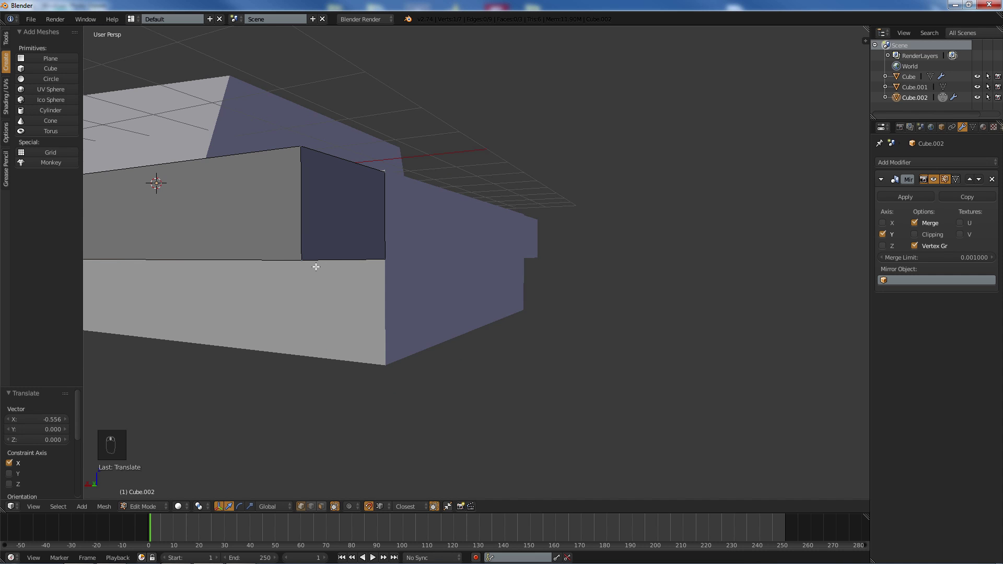
scroll(316, 266, "down", 2)
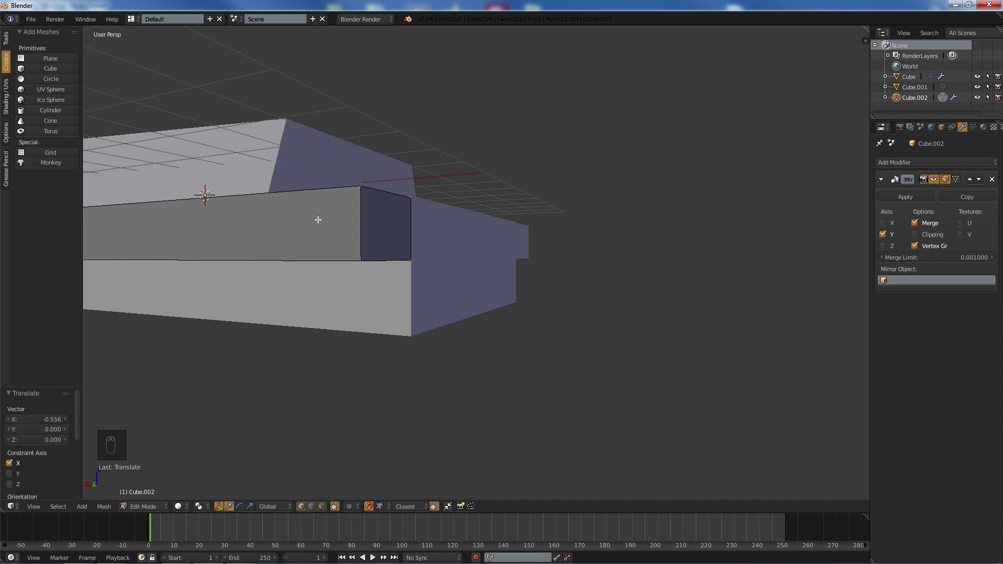
scroll(320, 221, "up", 1)
key("ctrl+r")
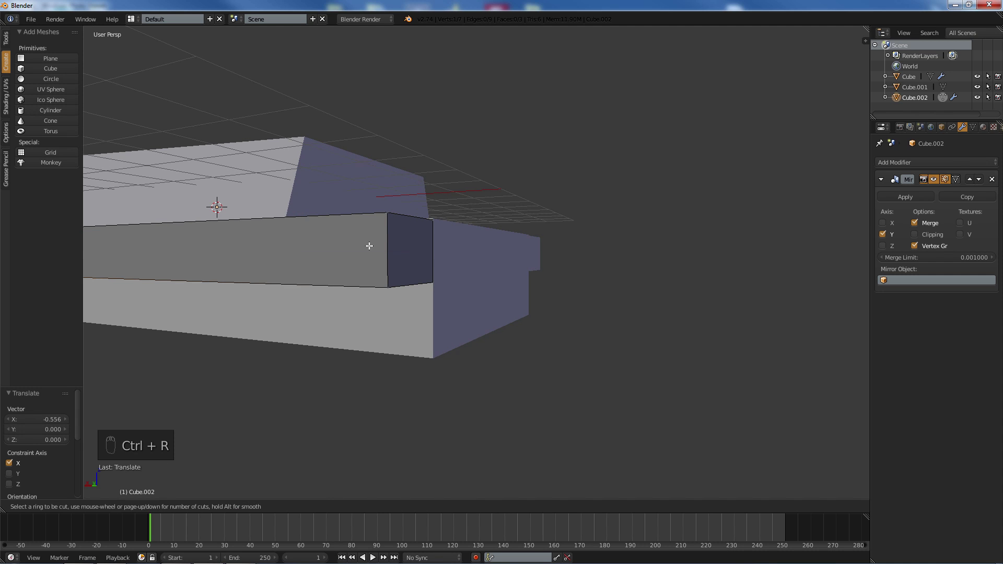
left_click(391, 245)
right_click(392, 246)
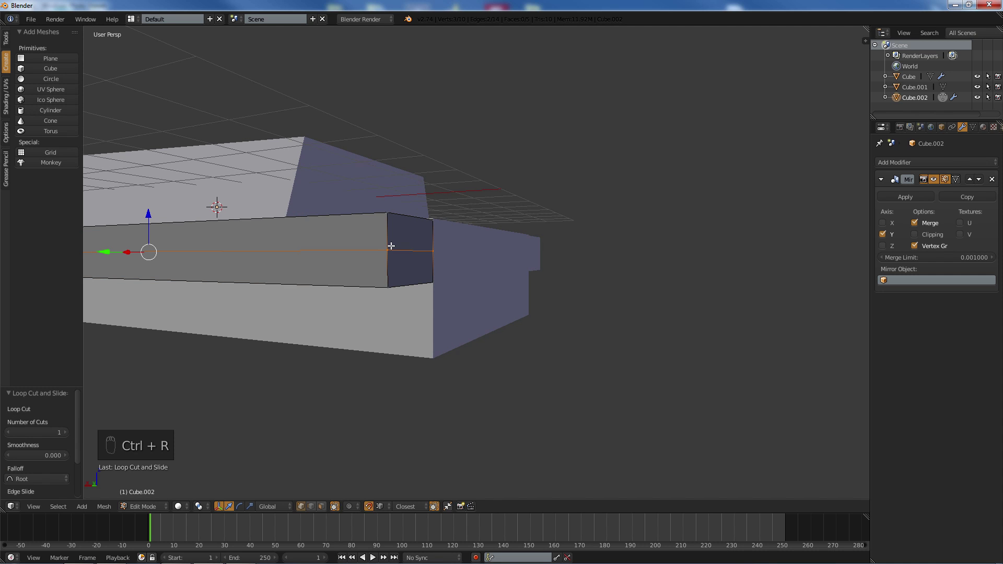
key("a")
- Add a crosswise loop cut near the side block's closed end with an edge slide of about 0.8 and shift it about -0.181 along X
key("ctrl+r")
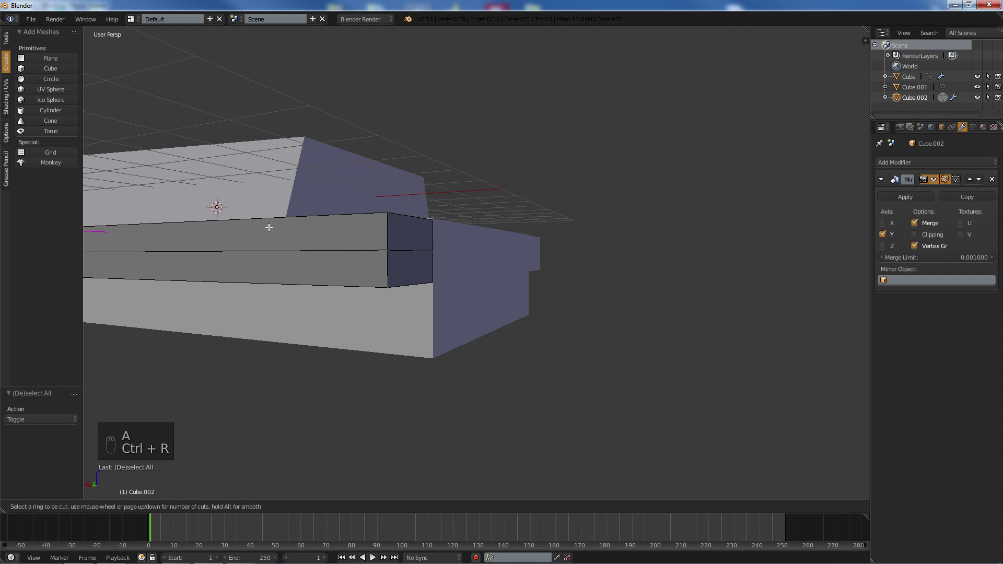
left_click(268, 228)
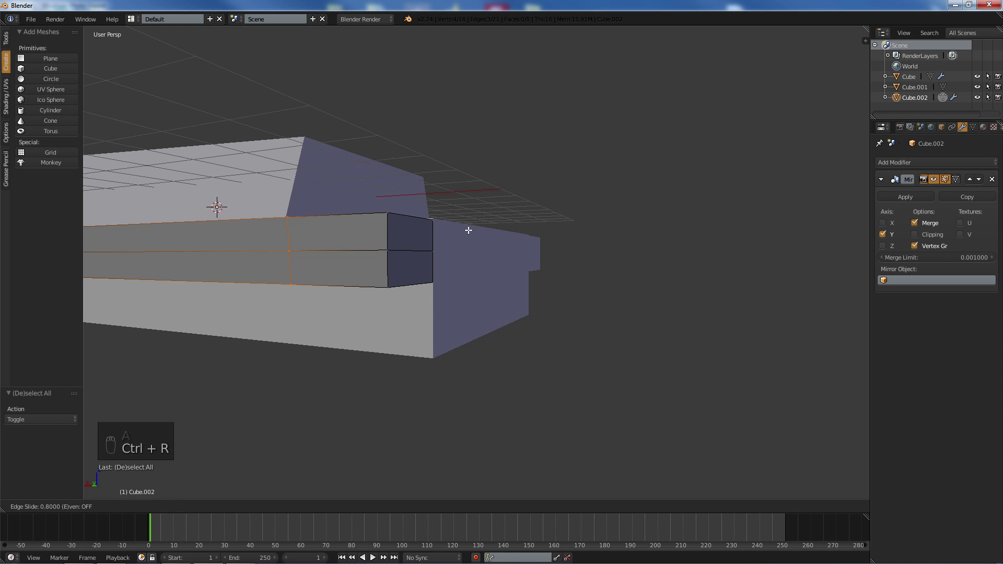
left_click(381, 252)
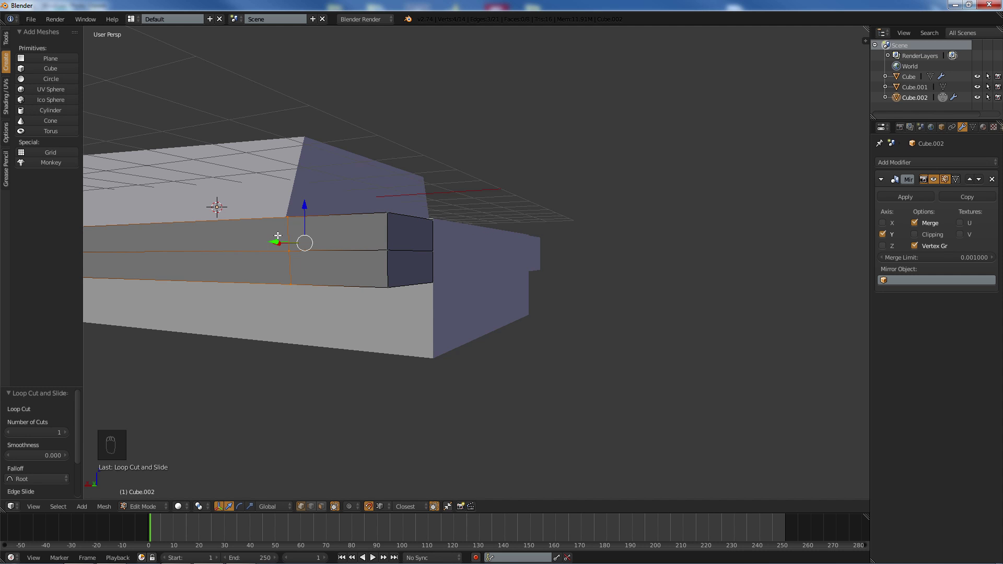
middle_click_drag(381, 253, 291, 252)
left_click_drag(343, 336, 361, 335)
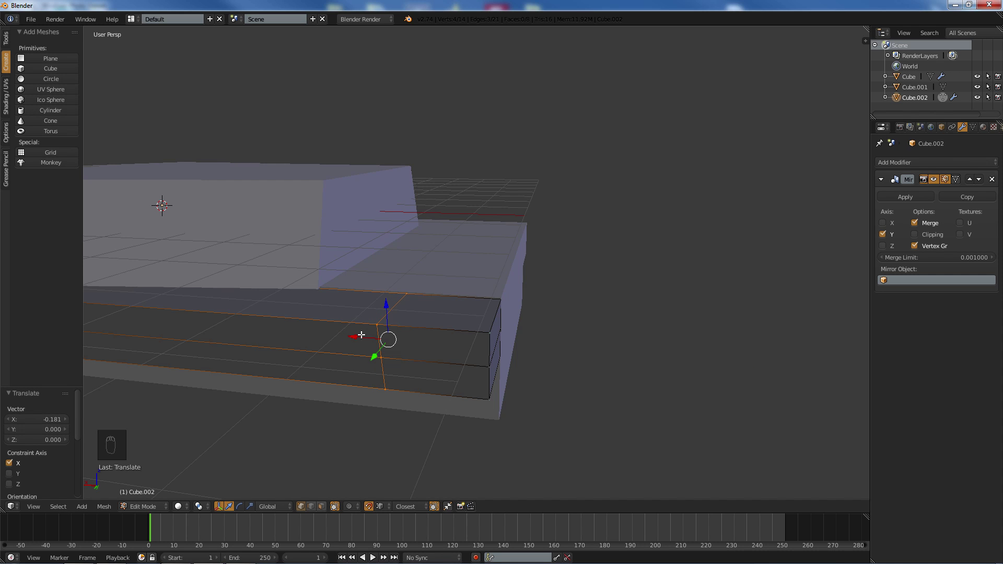
- Straighten the crosswise loop by scaling it to 0 along X, and shift it about 0.095 along X
type("s")
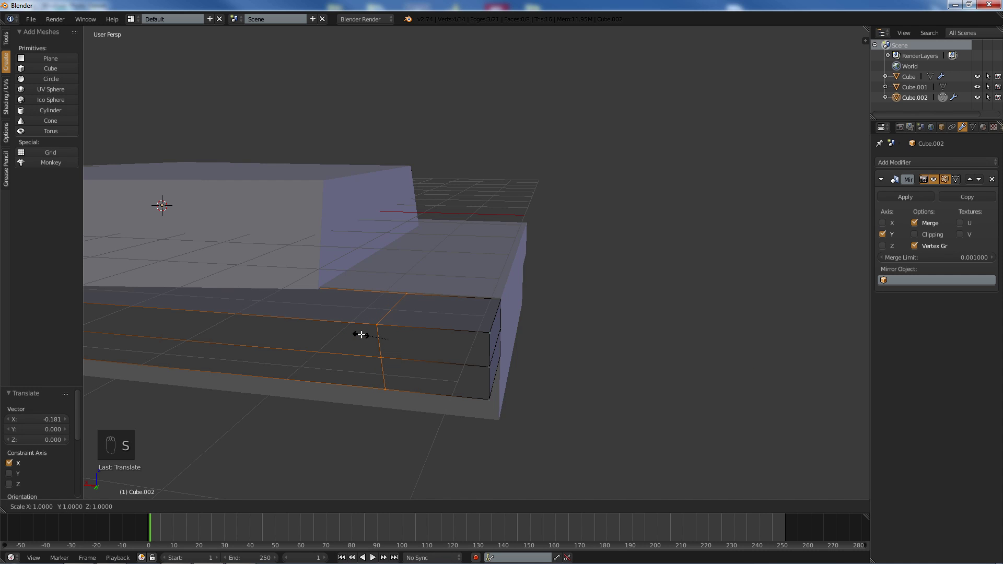
type("x0")
left_click(361, 335)
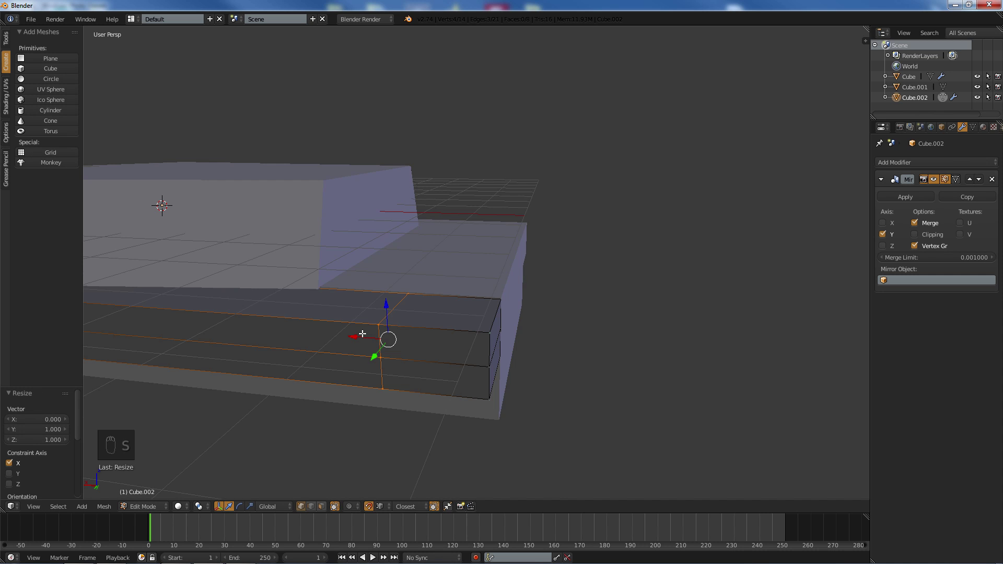
middle_click_drag(362, 334, 94, 279)
scroll(365, 287, "up", 6)
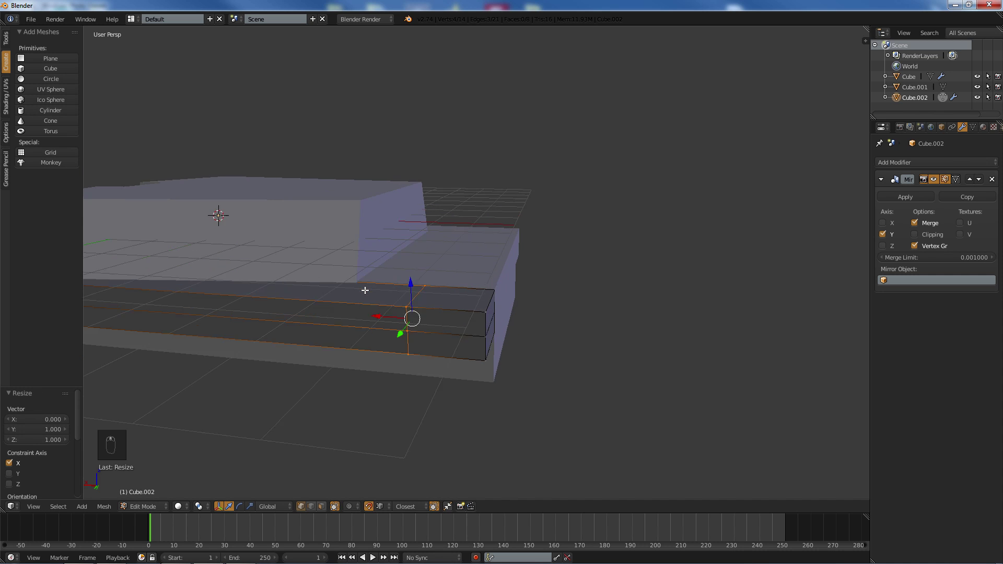
scroll(337, 284, "up", 2)
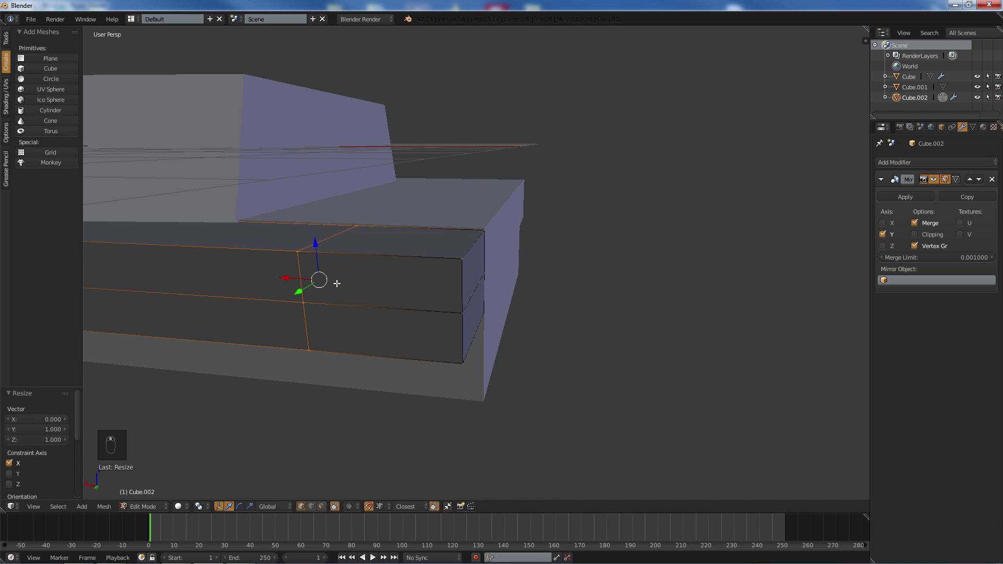
middle_click_drag(337, 283, 347, 256)
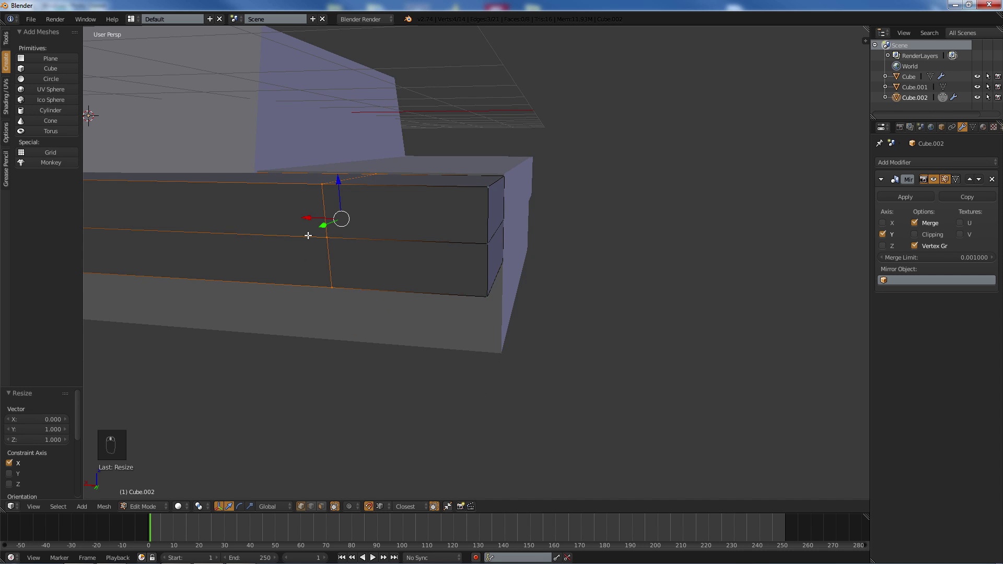
mouse_move(310, 217)
left_mouse_down()
mouse_move(362, 213)
mouse_move(282, 224)
mouse_move(304, 221)
left_mouse_up()
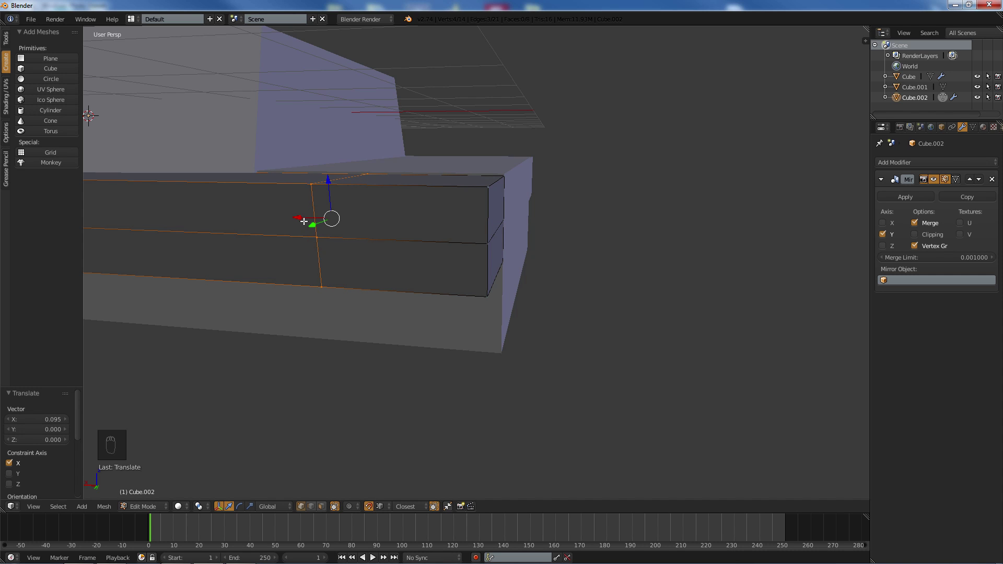
- Add a second crosswise loop cut between the first one and the side block's closed end, slid slightly towards the first
key("a")
key("ctrl+r")
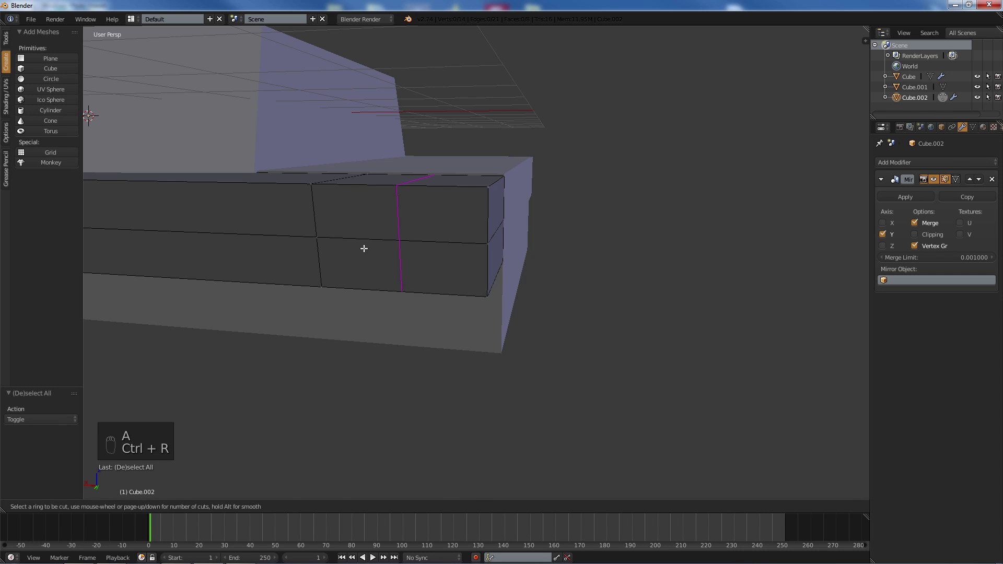
left_click(364, 248)
left_click(343, 248)
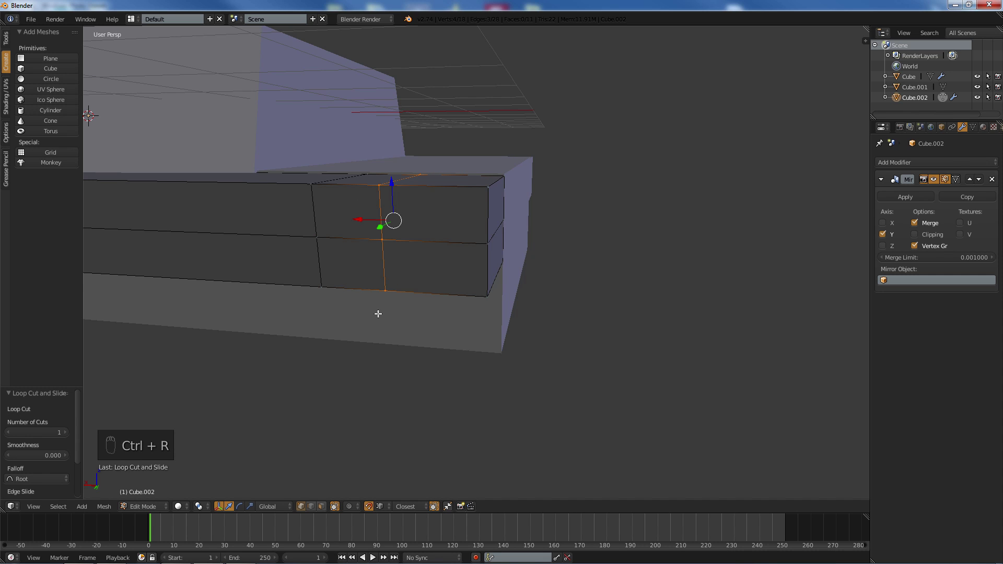
- Delete the two lower outer faces between the first crosswise cut and the closed end, plus the lower face on that end
scroll(374, 280, "up", 3)
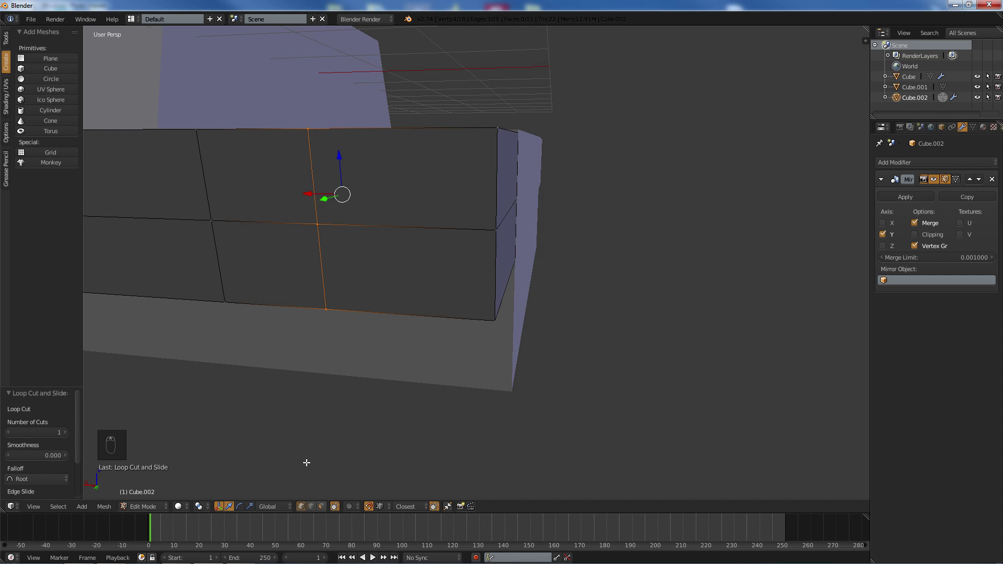
left_click(321, 506)
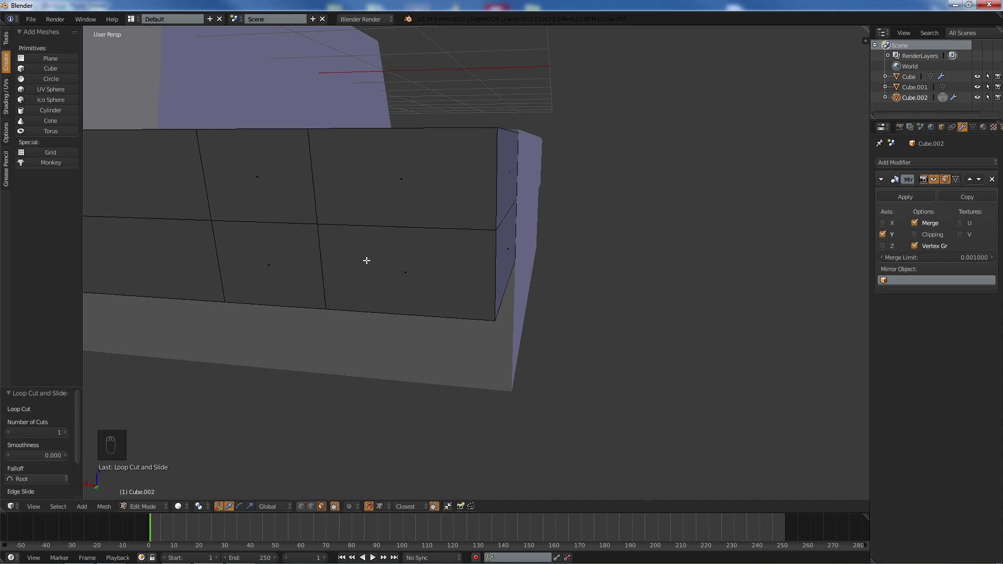
right_click(292, 280)
right_click(368, 278, "shift")
key("Delete")
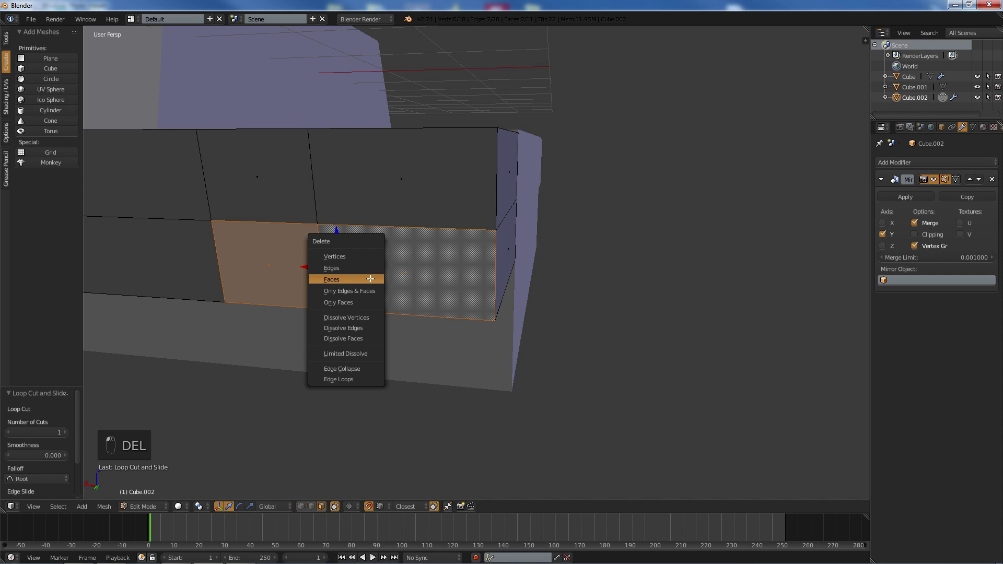
left_click(370, 279)
middle_click_drag(398, 268, 385, 271)
right_click(385, 271)
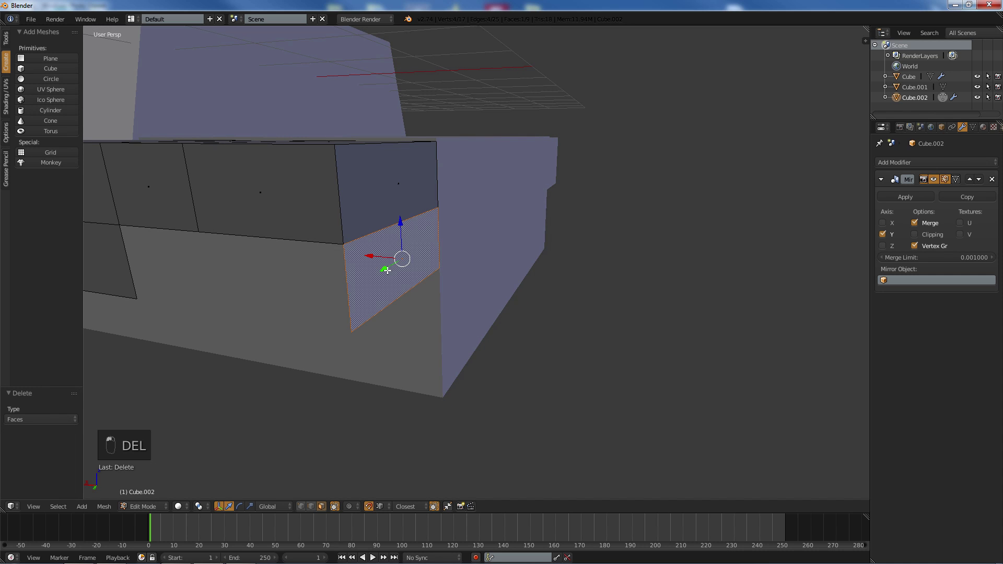
key("Delete")
left_click(387, 270)
- Lower the vertex where the lengthwise and first crosswise cuts meet, shift it about -0.153 along X, and clear the selection
middle_click_drag(308, 275, 273, 338)
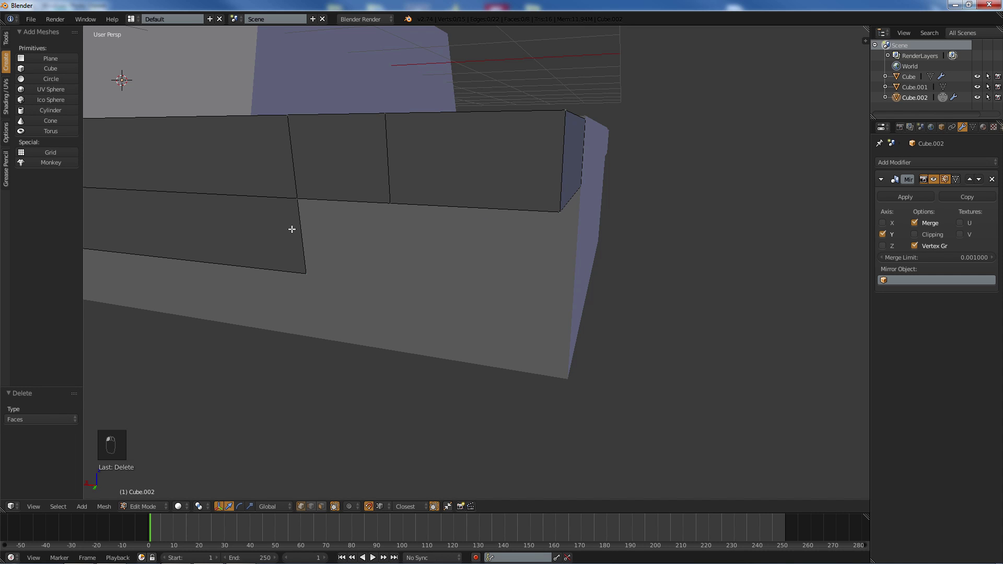
right_click(294, 197)
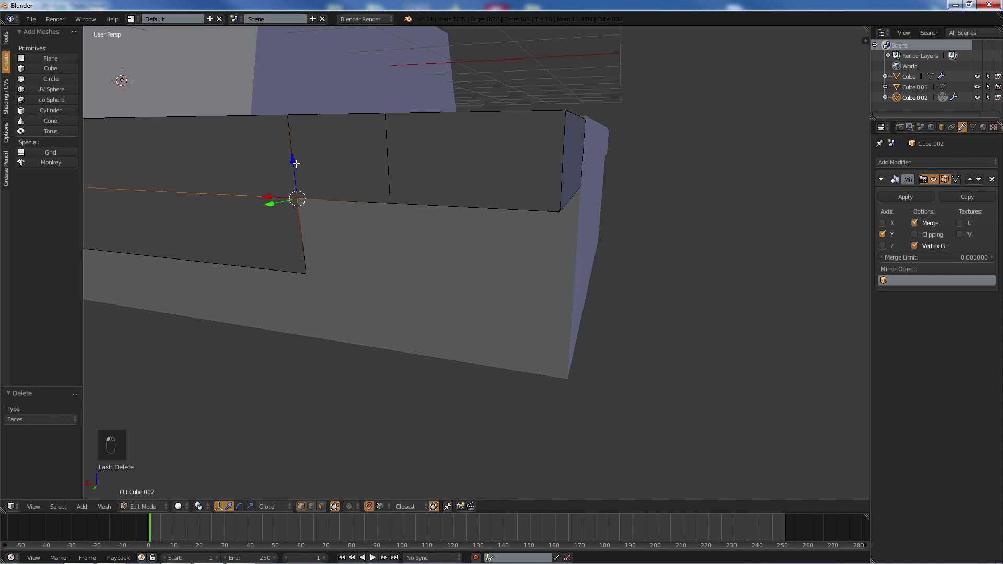
left_click_drag(295, 164, 297, 220)
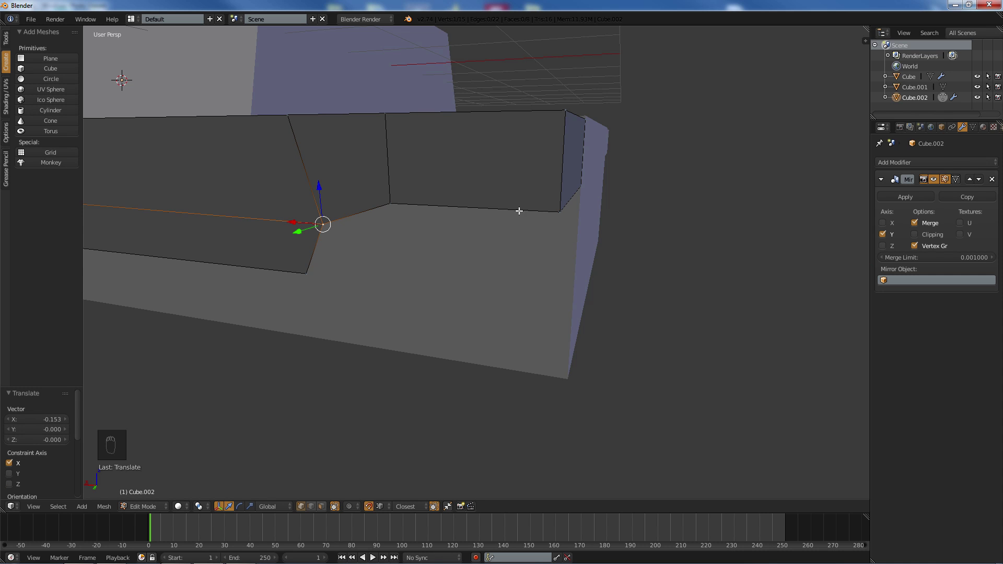
key("a")
scroll(477, 217, "down", 4)
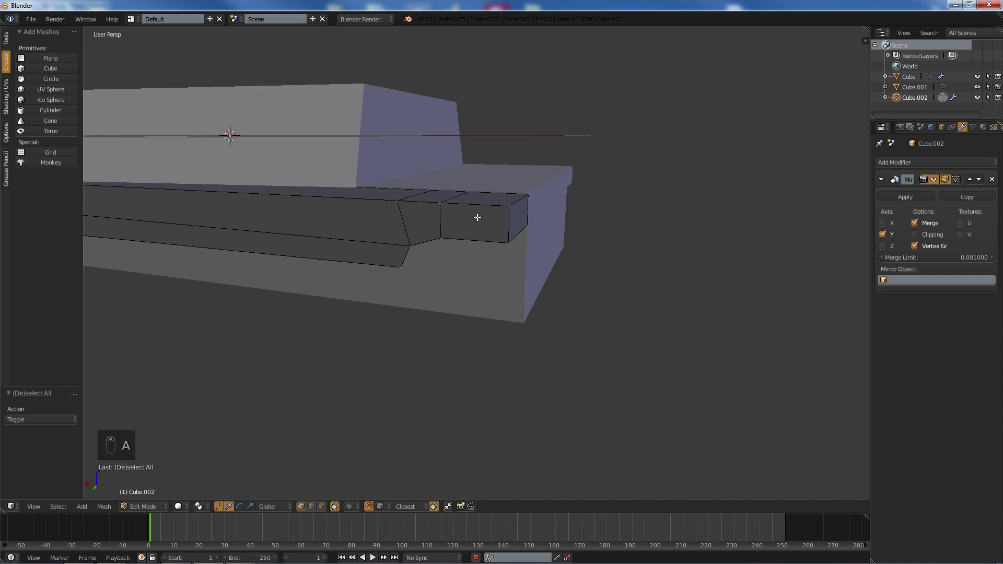
- Add a Solidify modifier to the mirrored side block
scroll(477, 217, "up", 4)
mouse_move(480, 216)
middle_mouse_down()
mouse_move(453, 228)
mouse_move(459, 208)
mouse_move(481, 197)
mouse_move(500, 196)
mouse_move(506, 206)
mouse_move(470, 208)
mouse_move(538, 213)
mouse_move(452, 226)
mouse_move(477, 228)
middle_mouse_up()
scroll(479, 228, "up", 3)
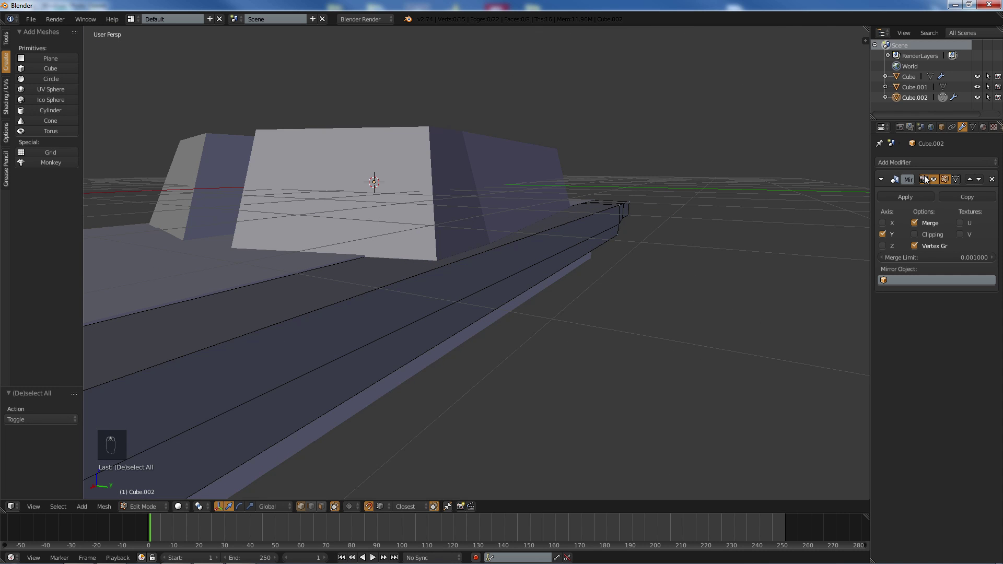
left_click(913, 159)
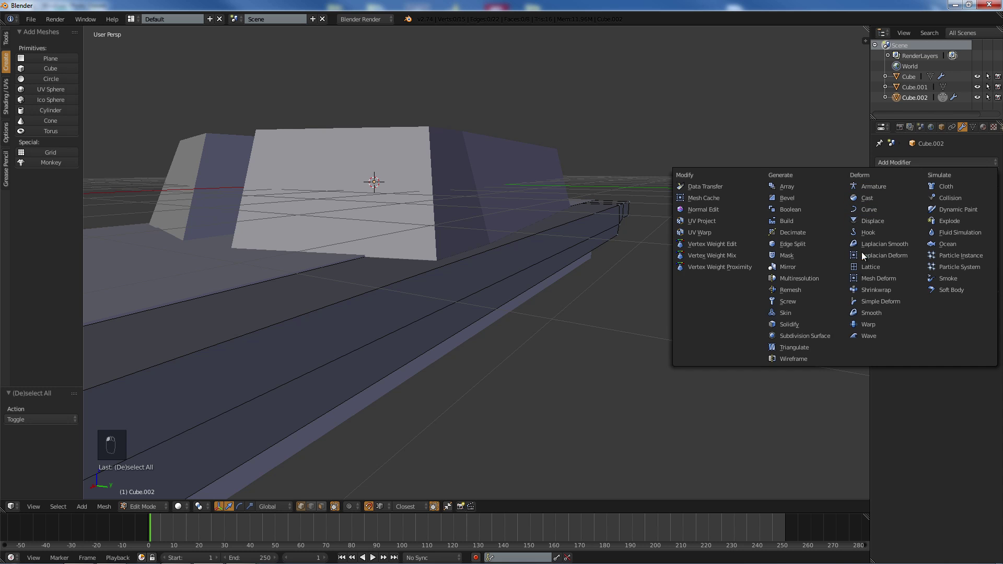
left_click(819, 327)
- Set the Solidify thickness to 0.075 and enable Even Thickness
middle_click_drag(632, 332, 486, 260)
middle_click_drag(224, 211, 336, 242)
scroll(369, 228, "down", 4)
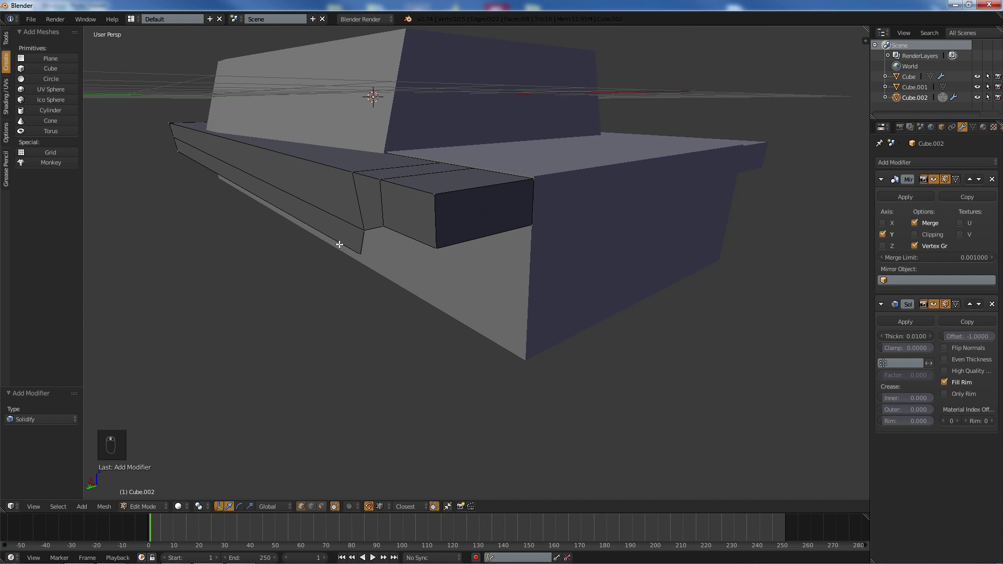
left_click_drag(902, 333, 946, 333)
middle_click_drag(522, 319, 450, 295)
middle_click_drag(233, 126, 282, 141)
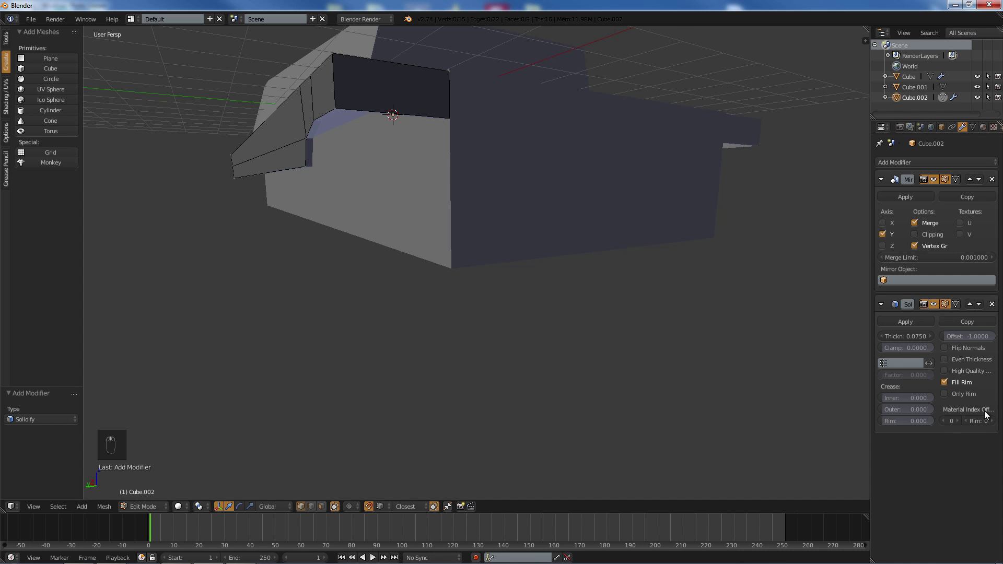
left_click(945, 360)
middle_click_drag(472, 365, 418, 296)
- Compare the side block's open edges with the Solidify modifier's Fill Rim option off and on
left_click(949, 382)
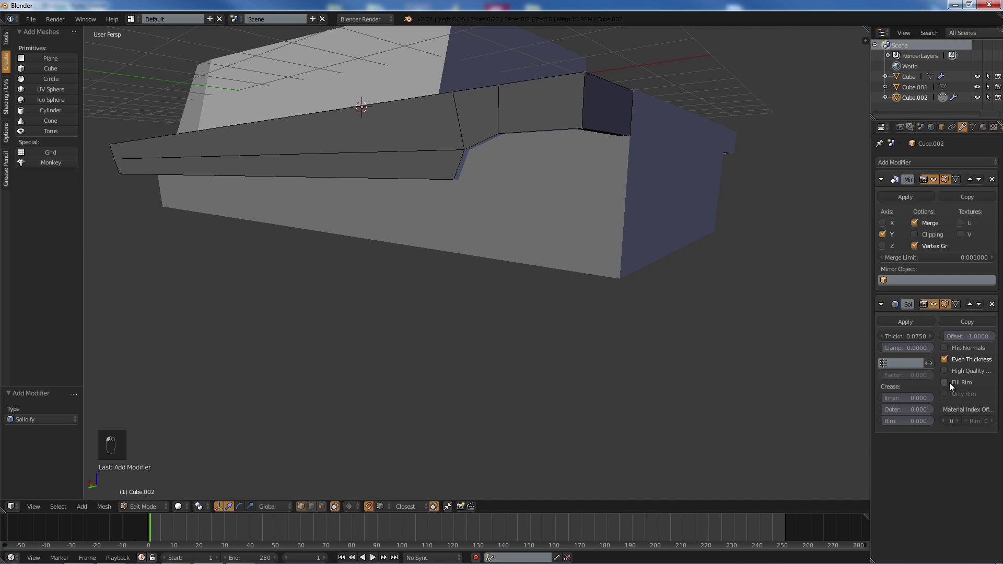
left_click(949, 383)
left_click(948, 382)
middle_click_drag(408, 238, 387, 223)
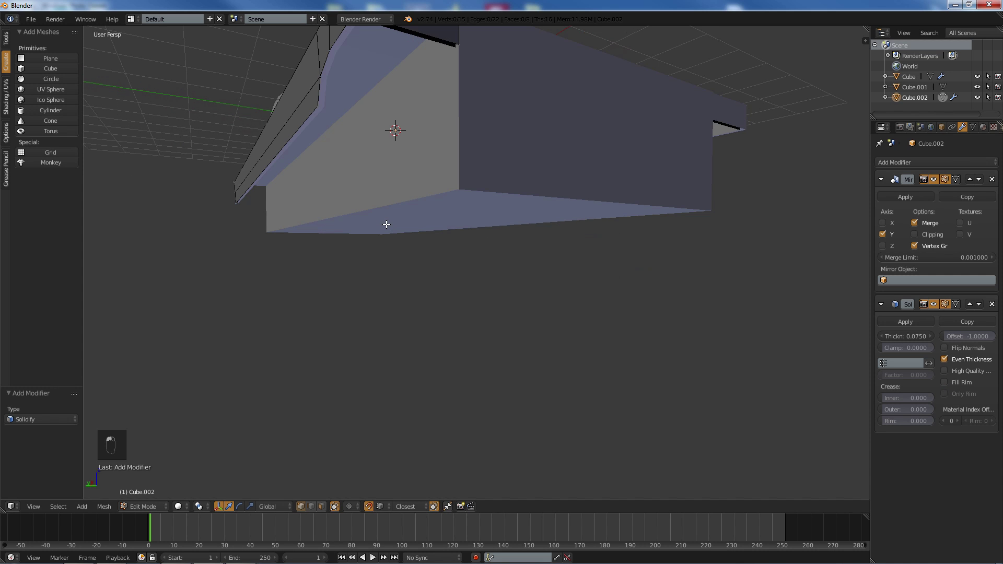
left_click(956, 380)
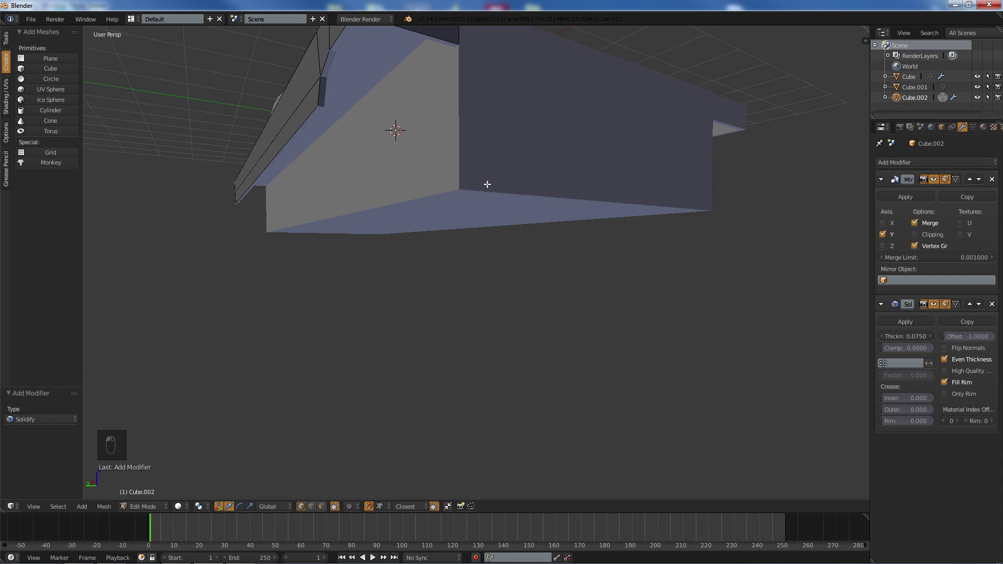
middle_click_drag(488, 183, 239, 183)
scroll(591, 217, "down", 4)
scroll(550, 214, "up", 3)
key("a")
key("a")
scroll(417, 153, "down", 3)
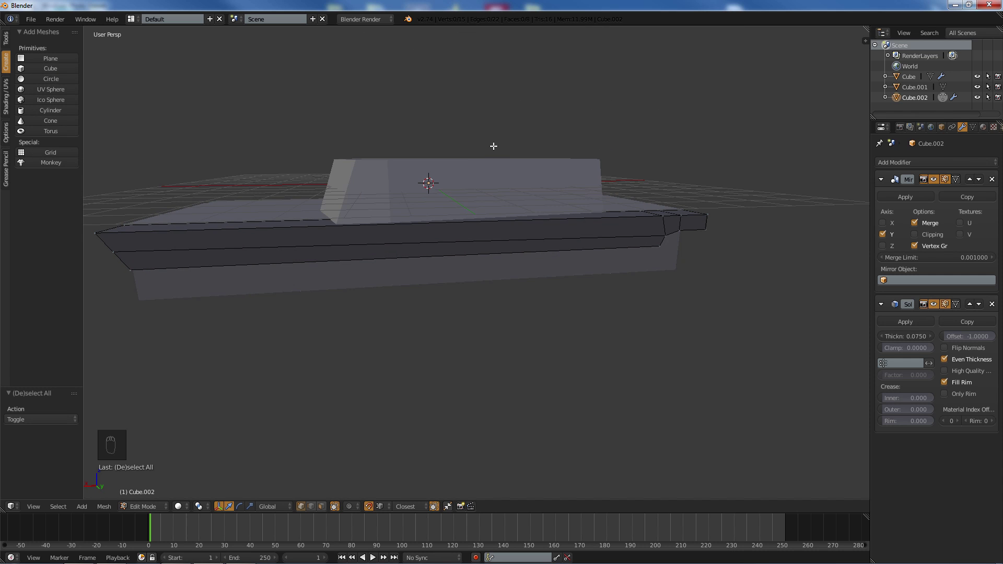
- Leave mesh editing of the side block and add a new cube at the scene origin
key("Tab")
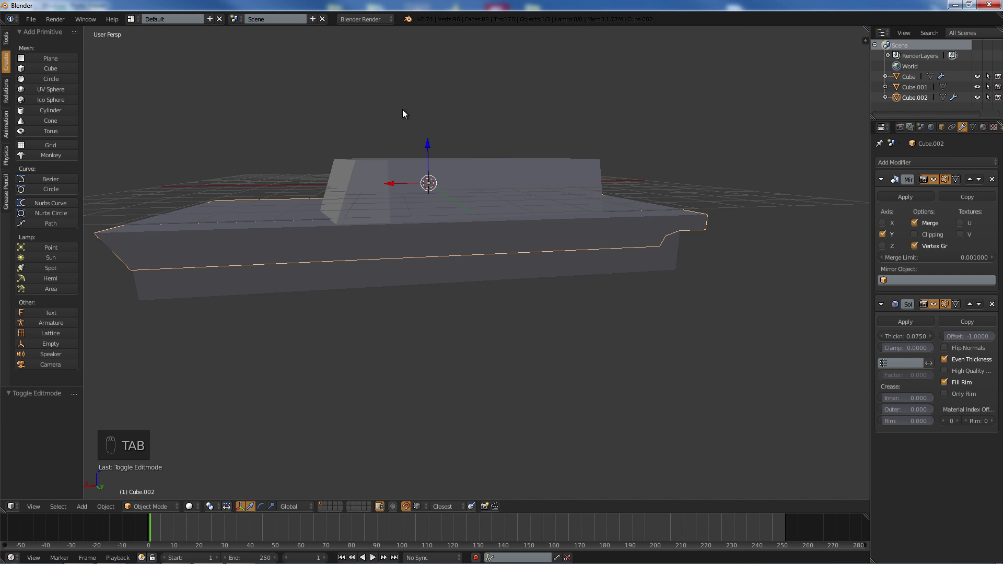
left_click(35, 70)
middle_click_drag(455, 122, 477, 128)
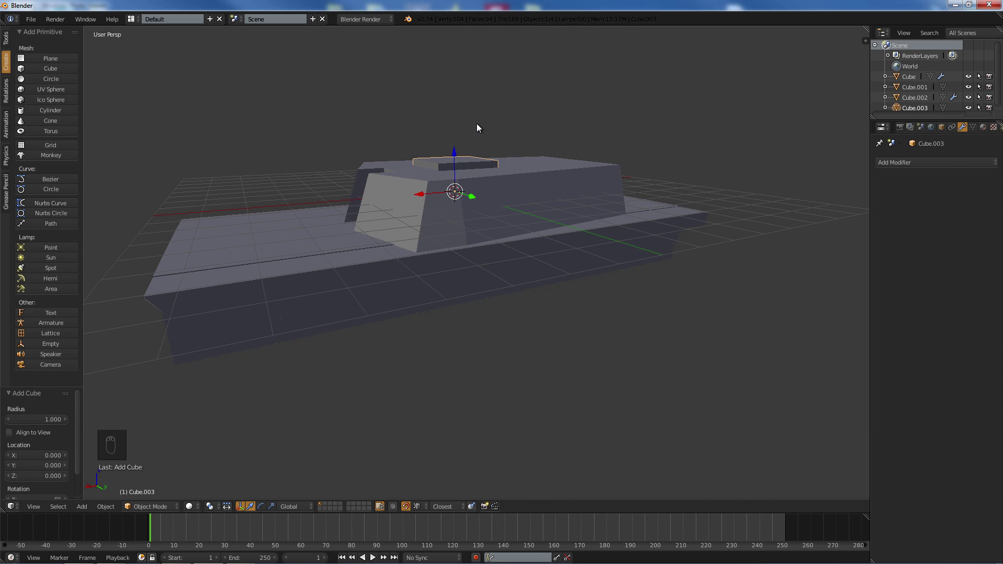
- Move the new cube's mesh about 4.958 along Y in Edit Mode so it sits beside the hull
key("KP_1")
key("KP_3")
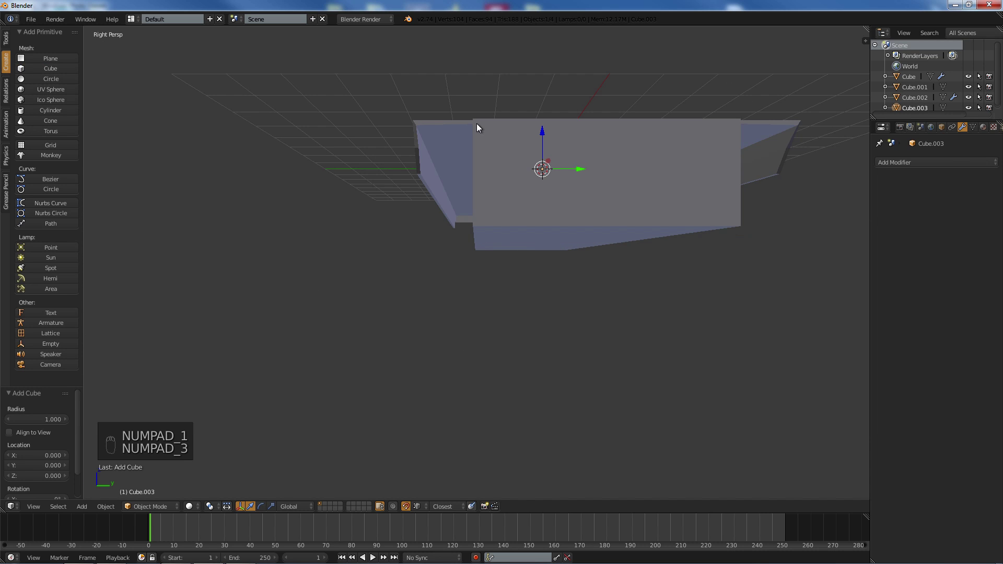
key("KP_1")
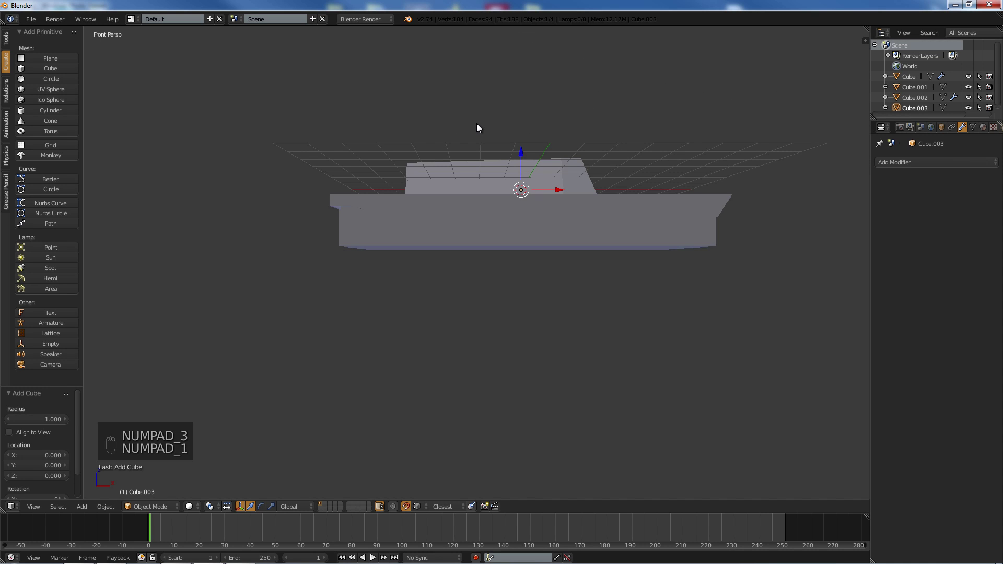
key("alt+KP_1")
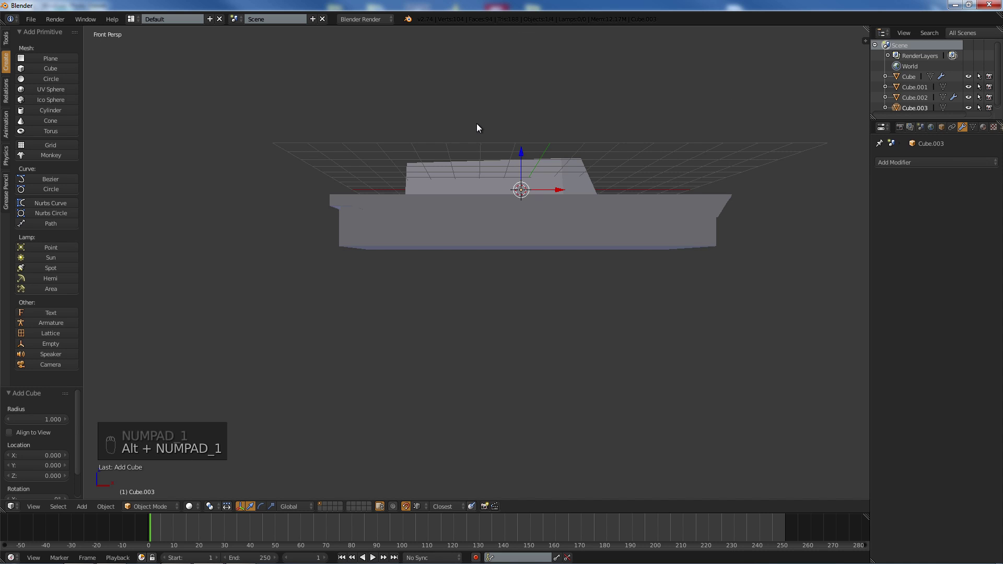
key("ctrl+KP_1")
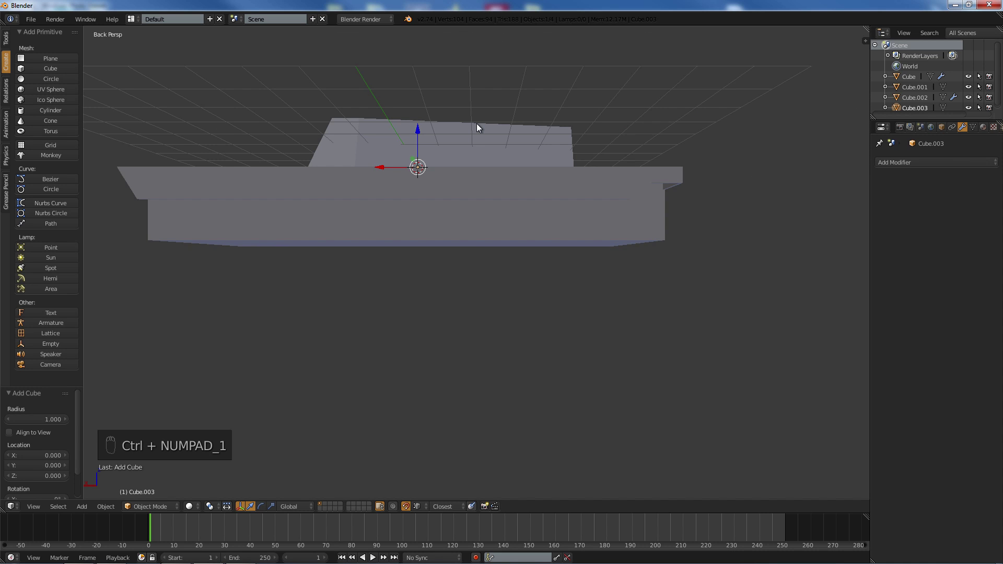
middle_click_drag(481, 164, 516, 228)
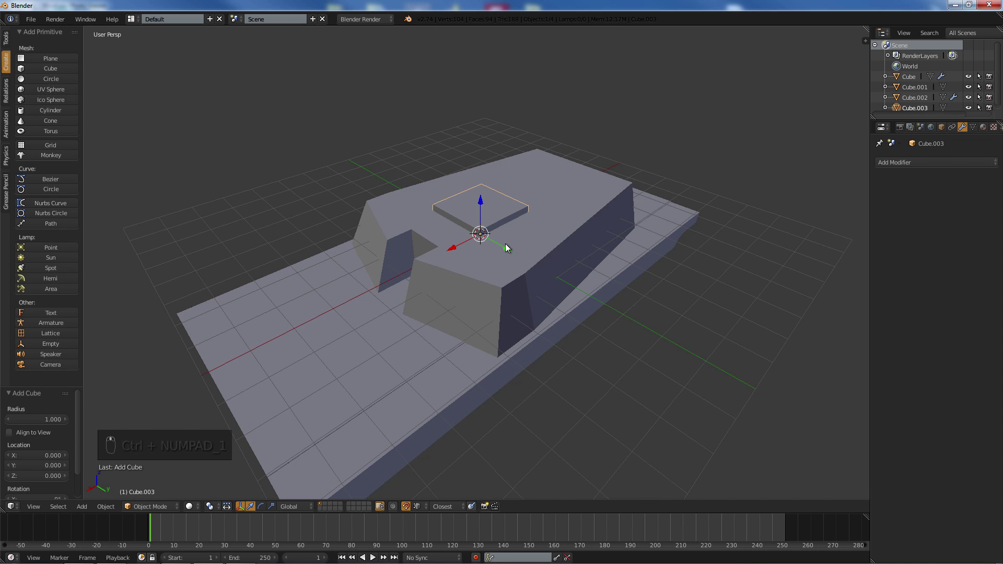
key("Tab")
left_click_drag(504, 253, 713, 292)
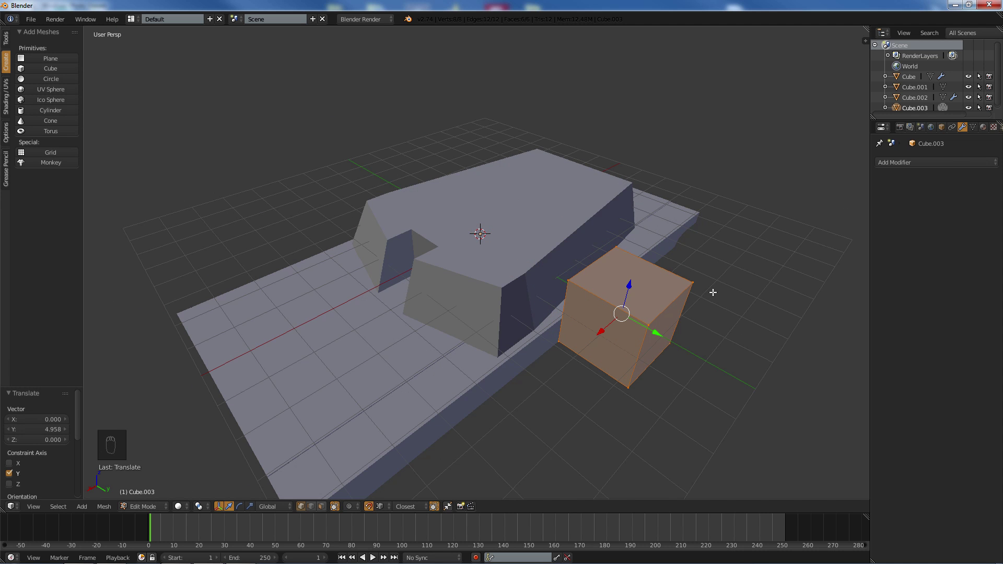
- Scale the new cube's mesh about 7.842 along X to match the hull's length and lower it about 1.713 along Z
key("KP_1")
key("ctrl+KP_1")
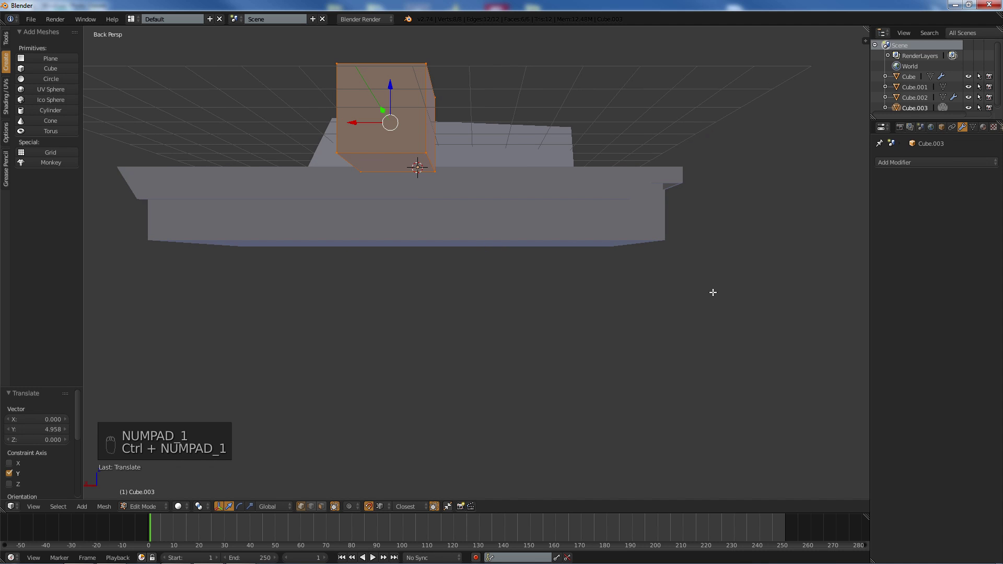
key("KP_5")
scroll(575, 204, "up", 2)
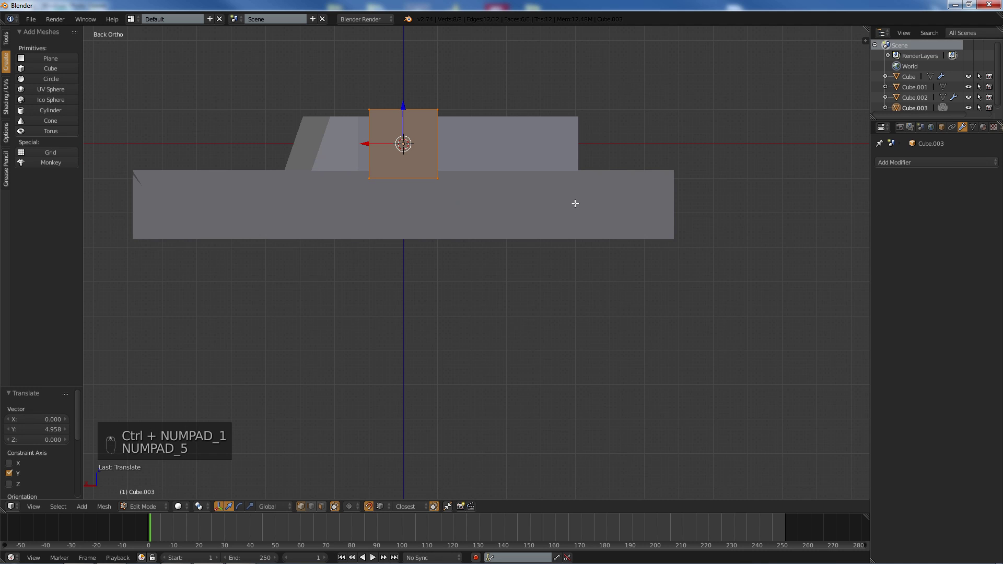
middle_click_drag(431, 151, 454, 192, "shift")
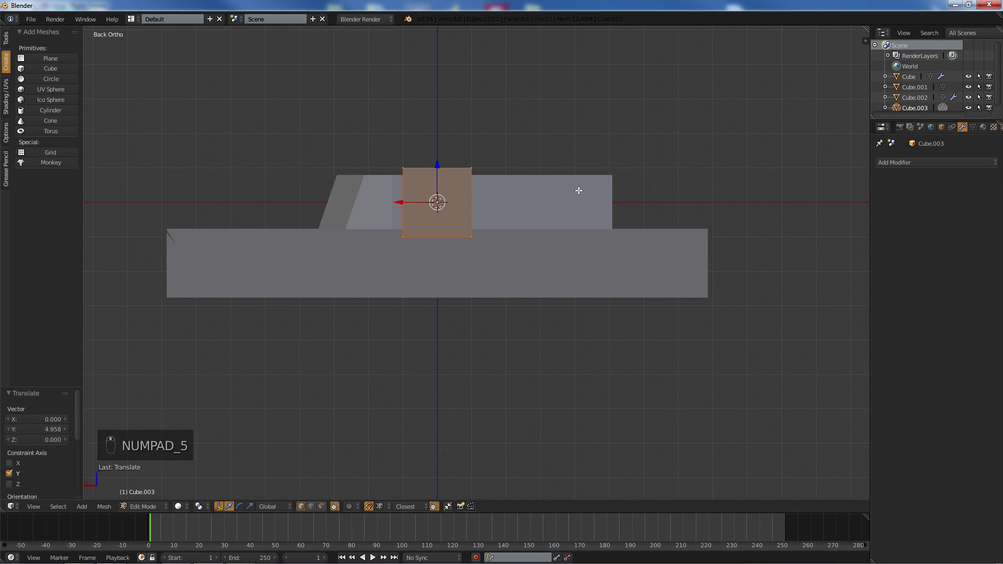
key("s")
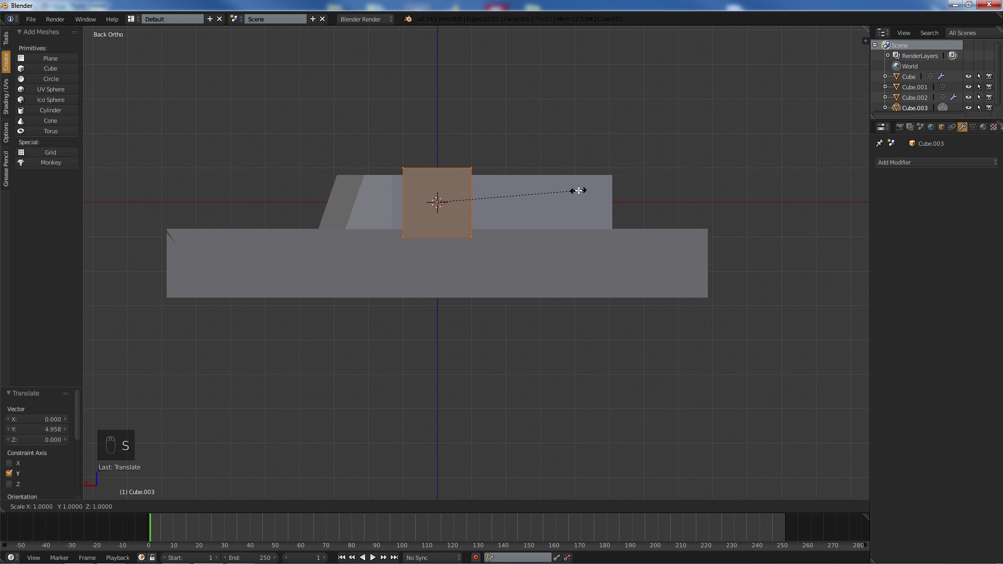
key("x")
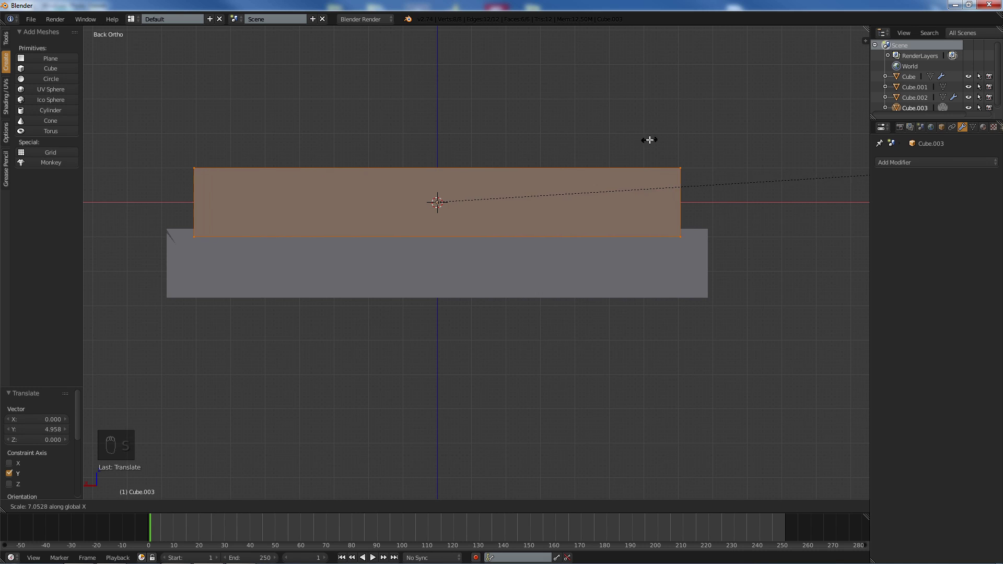
left_click(761, 129)
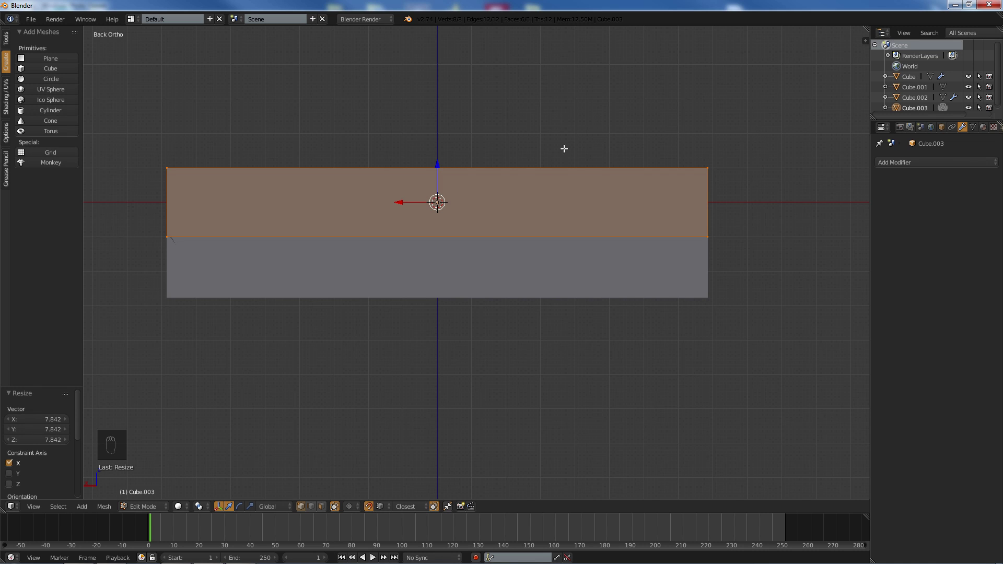
left_click_drag(441, 167, 441, 221)
- Delete the long outer and inner side faces of the stretched block to leave an open band
middle_click_drag(441, 221, 386, 244)
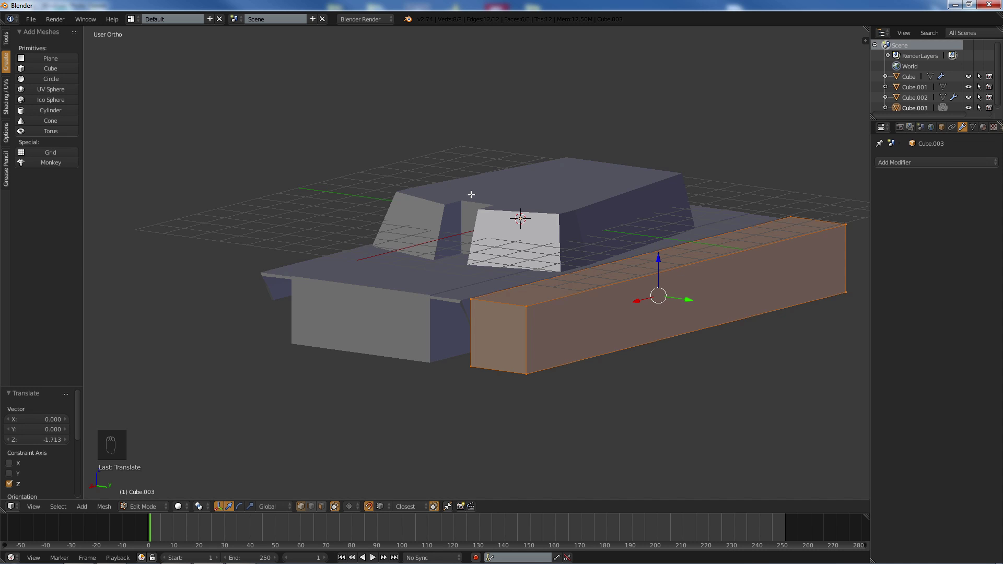
key("KP_5")
middle_click_drag(462, 186, 401, 180, "shift")
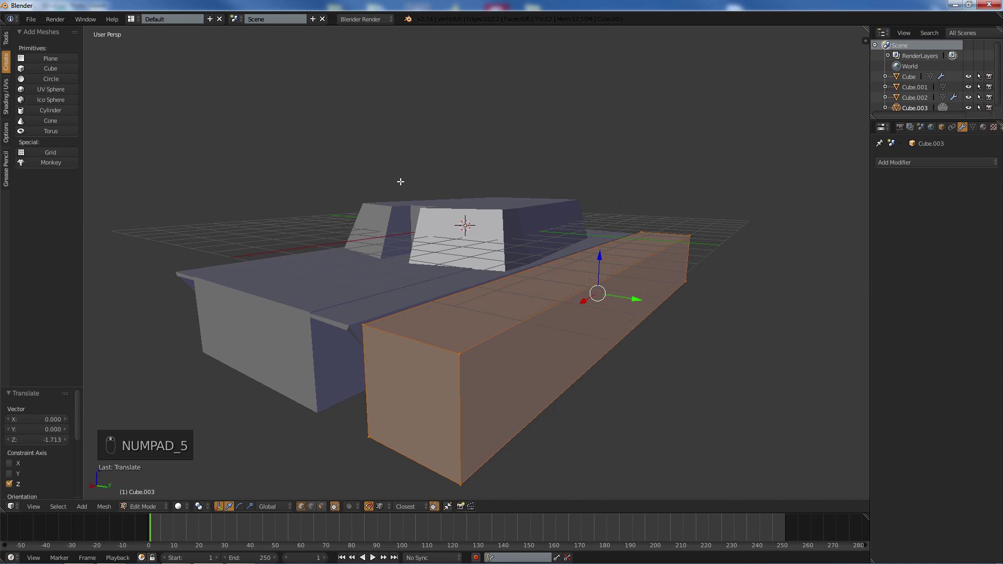
middle_click_drag(836, 185, 718, 256)
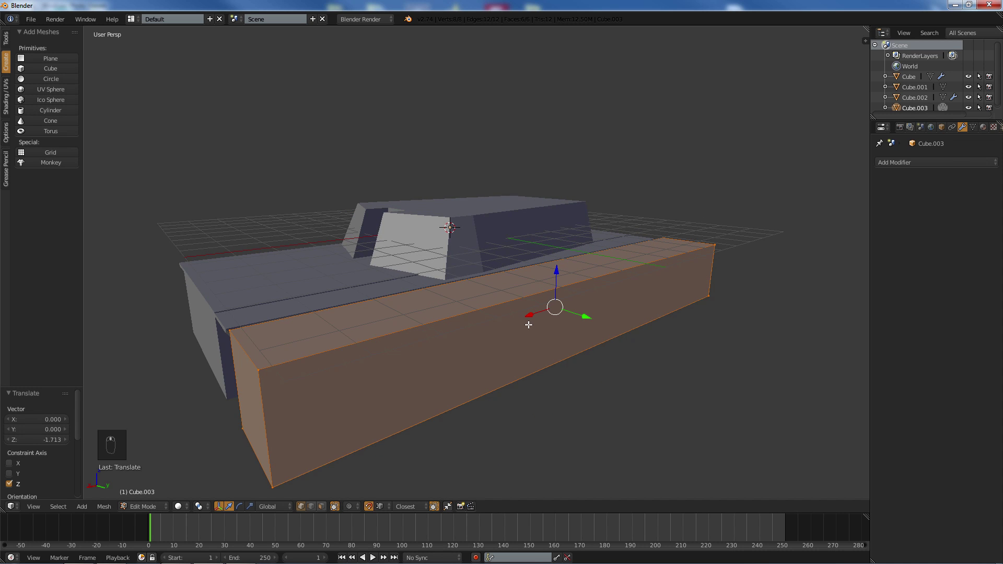
middle_click_drag(407, 326, 423, 310, "shift")
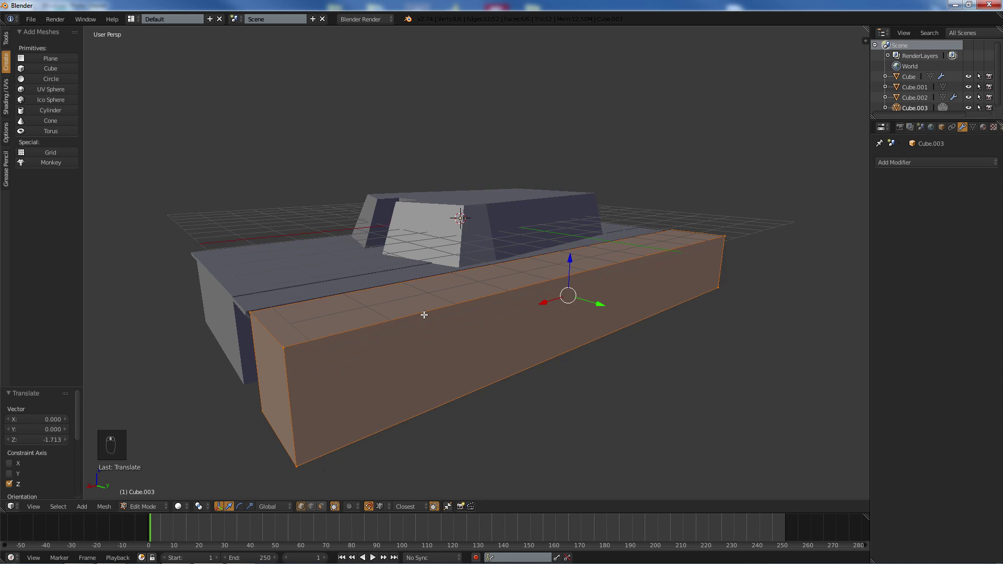
left_click(323, 506)
right_click(413, 344)
middle_click_drag(413, 345, 376, 374)
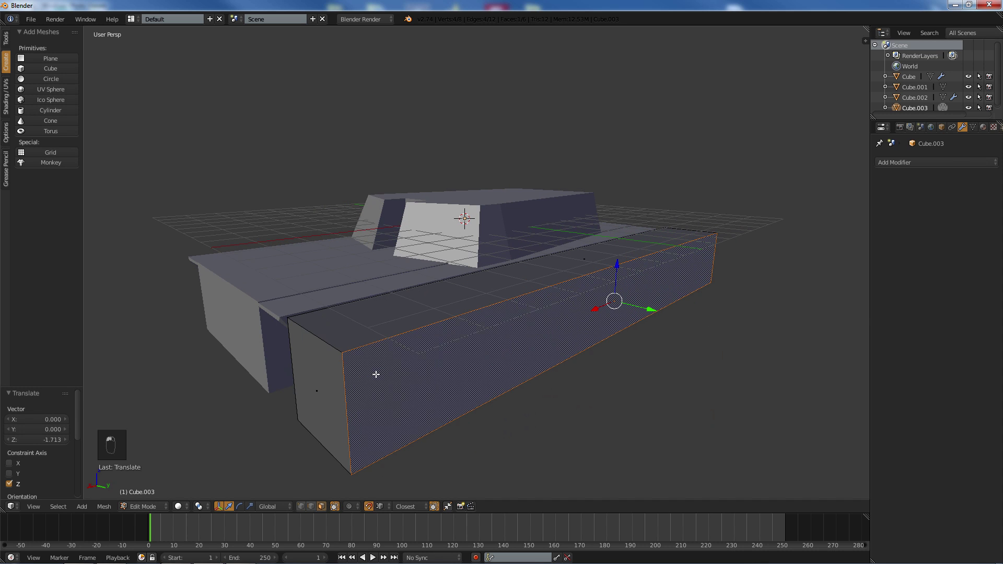
key("Delete")
left_click(412, 357)
right_click(412, 354)
key("Delete")
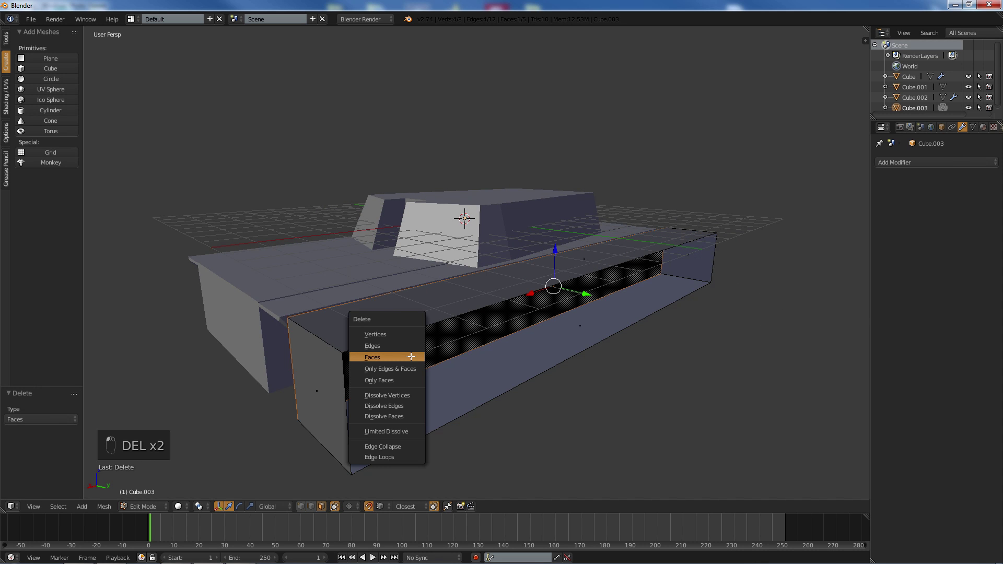
left_click(411, 356)
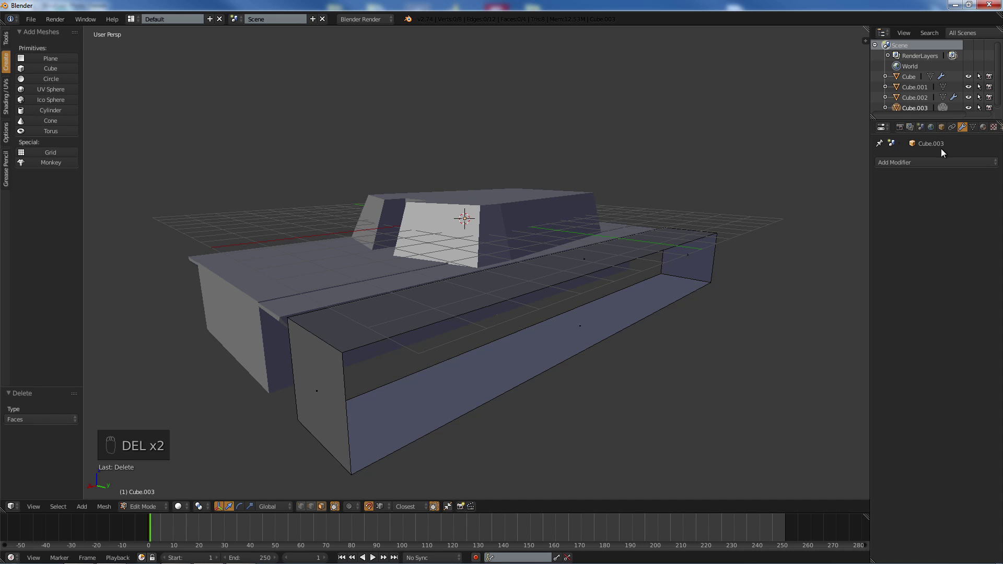
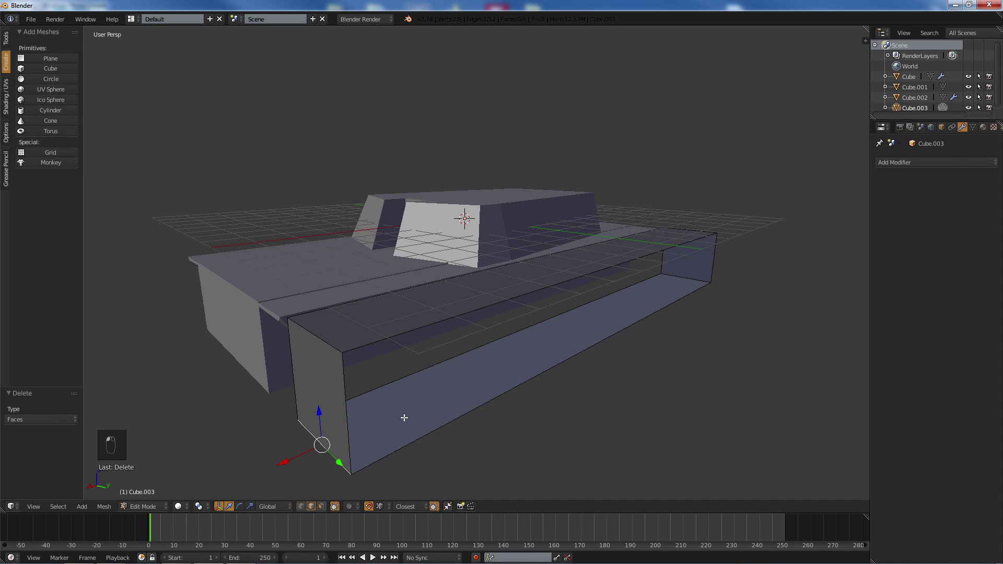
key("a")
key("ctrl+r")
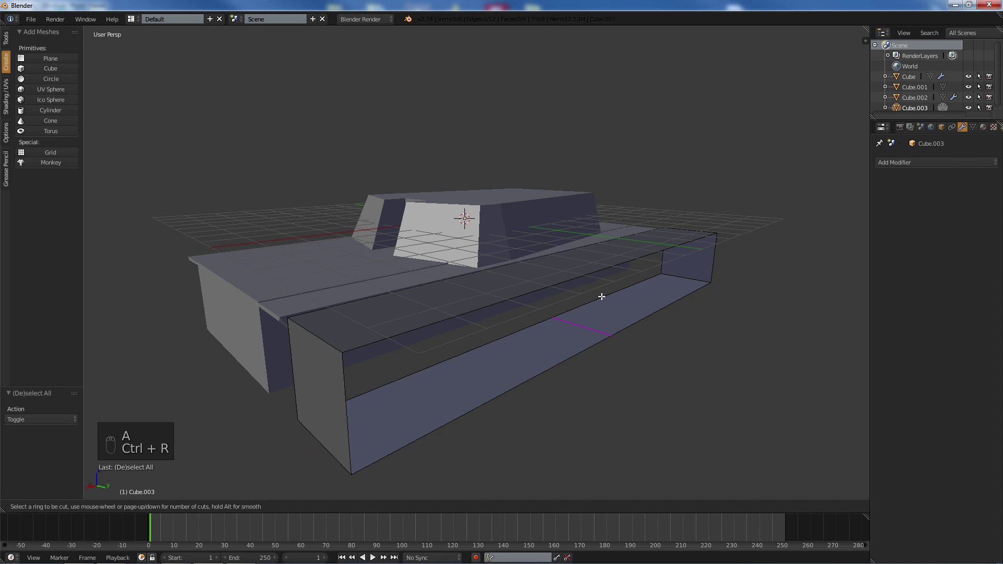
left_click(558, 333)
key("ctrl+z")
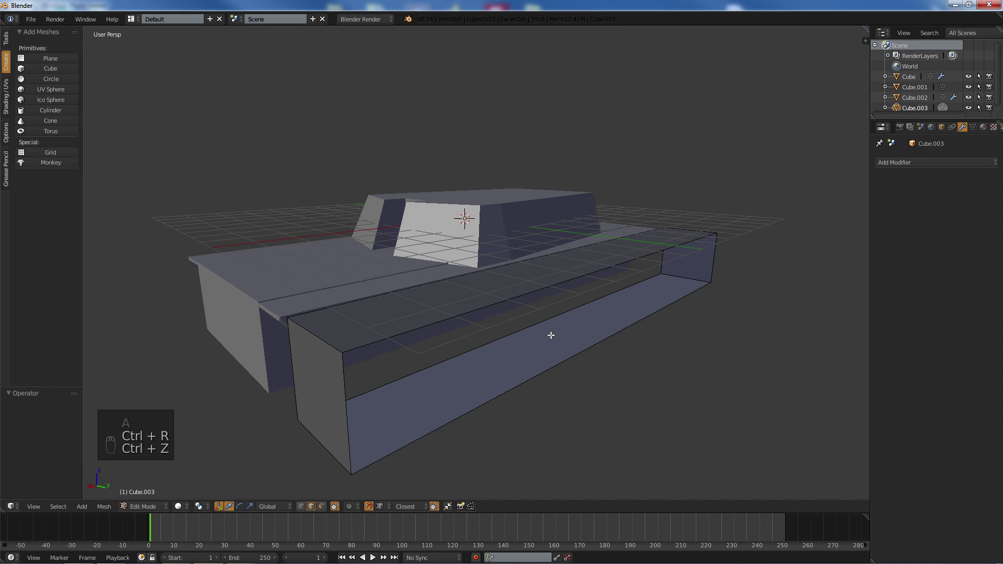
- Add two loop cuts across the block's bottom face, one slid toward each end
key("ctrl+r")
left_click(506, 347)
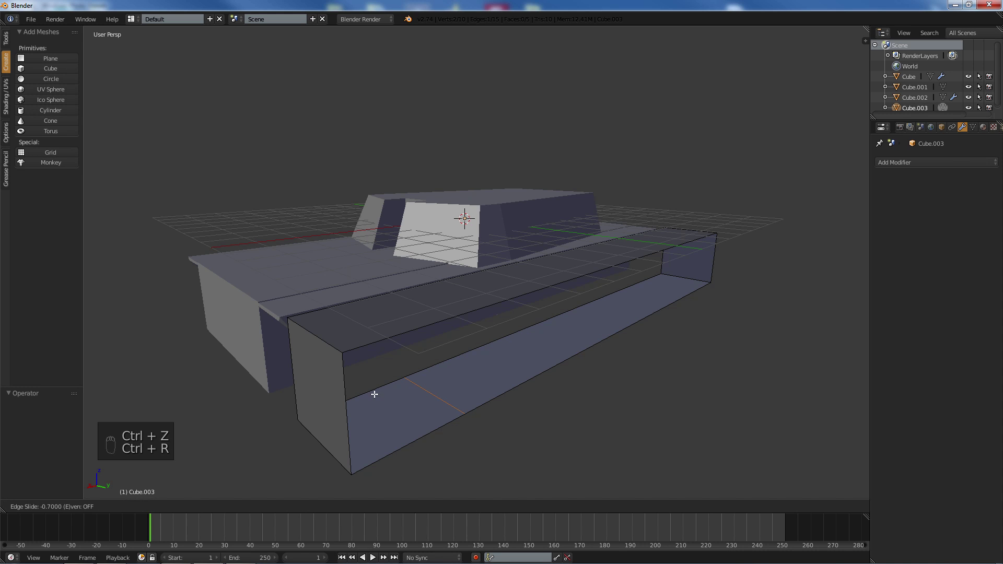
left_click(406, 392)
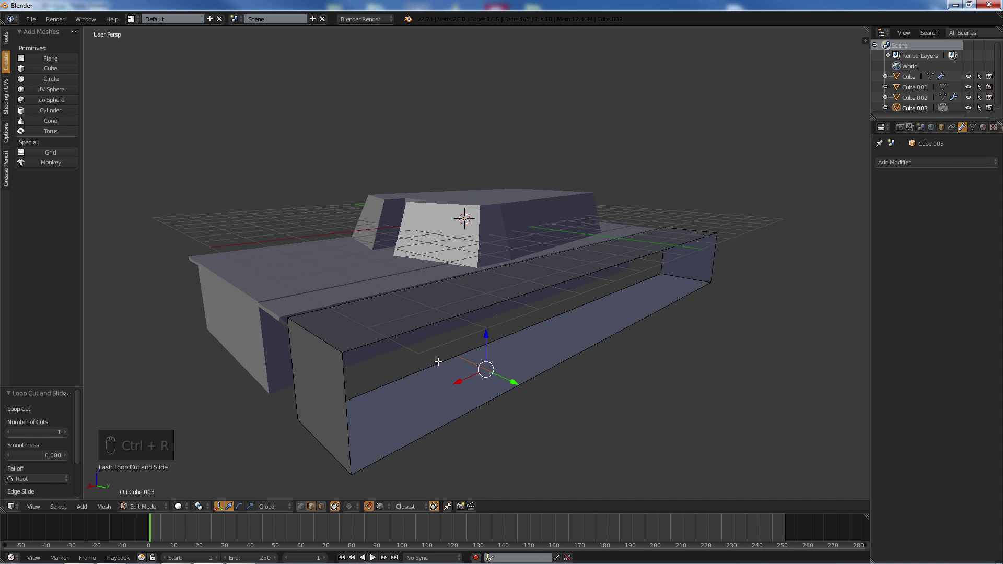
key("a")
key("ctrl+r")
left_click(633, 312)
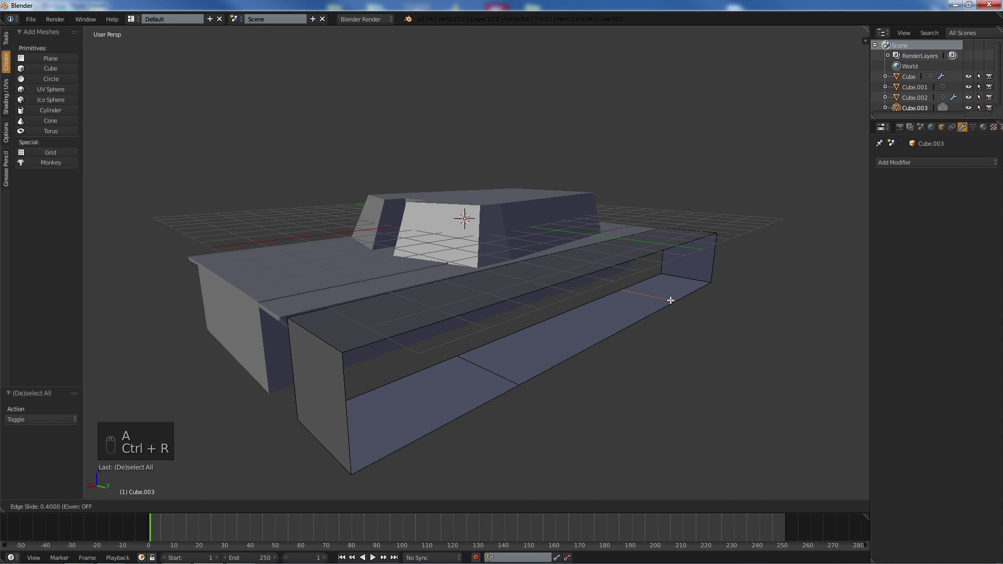
left_click(668, 299)
- Raise the two lower end edges of the open band together by about 0.588 along Z
middle_click_drag(494, 355, 469, 350)
right_click(139, 365)
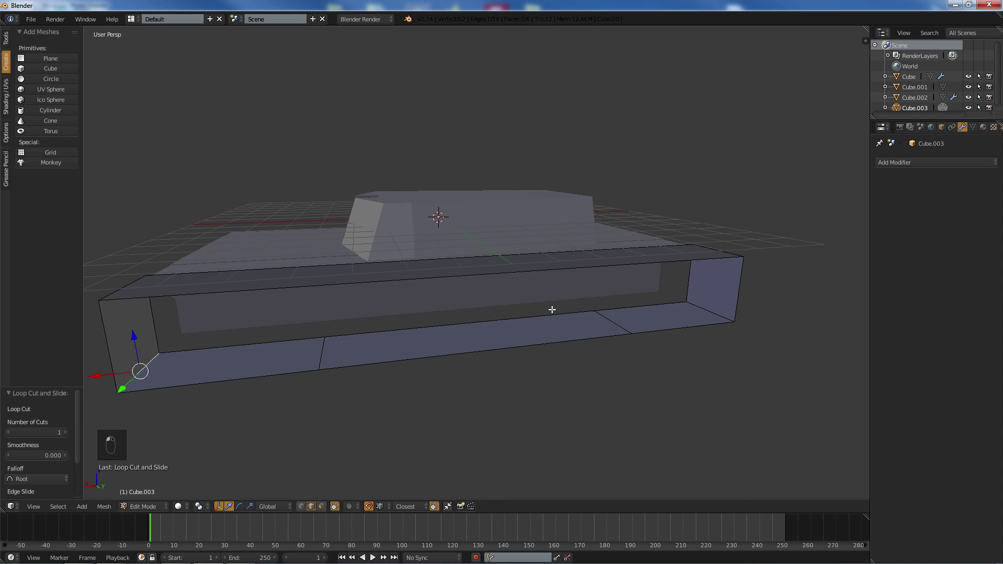
right_click(679, 303, "shift")
left_click_drag(473, 305, 471, 283)
- Slope both ends of the band by moving its lower end edges inward about -1.137 and 1.117 along X
right_click(147, 340)
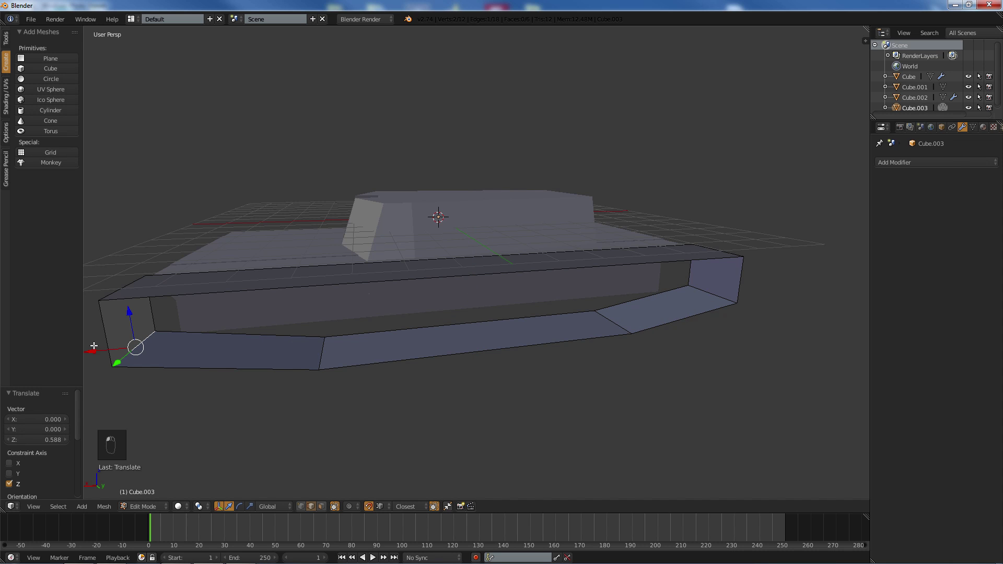
left_click_drag(91, 352, 147, 348)
right_click(713, 294)
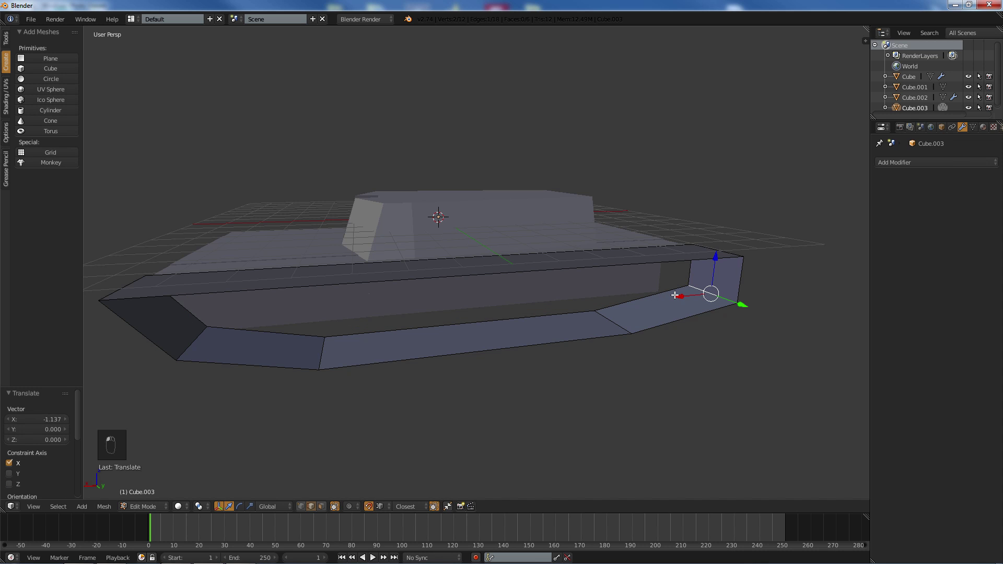
left_click_drag(677, 296, 638, 298)
- Select the whole band mesh and move it about -1.400 along Y toward the hull in the right orthographic view
middle_click_drag(638, 298, 521, 298)
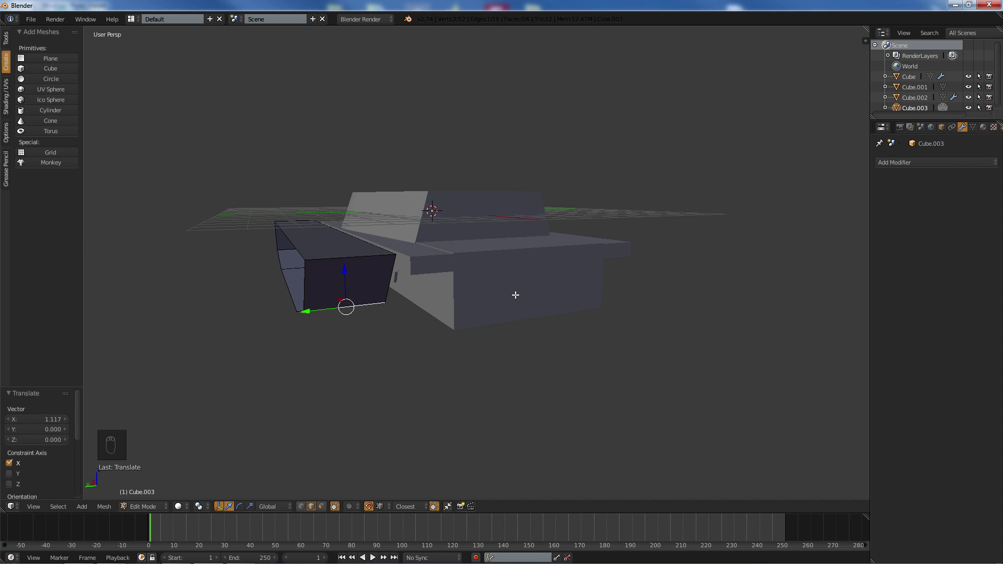
key("KP_3")
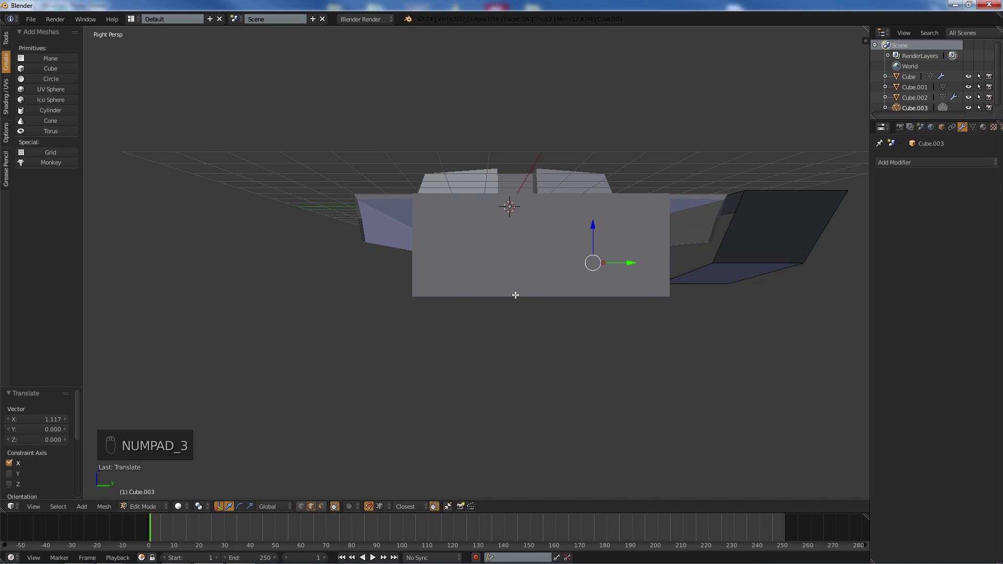
key("KP_5")
middle_click_drag(463, 259, 371, 277, "shift")
scroll(437, 276, "up", 2)
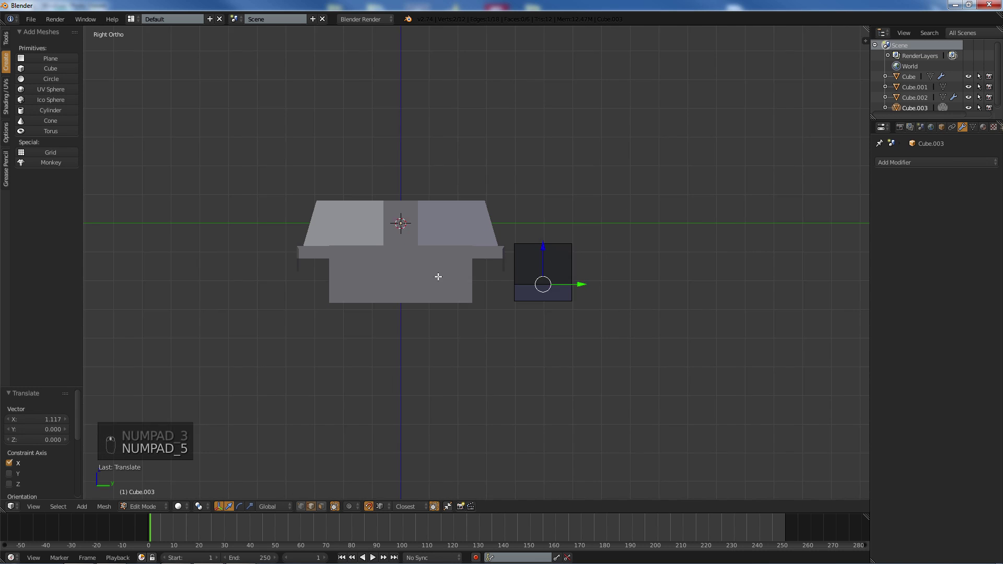
key("a")
key("a")
scroll(597, 239, "up", 2)
key("a")
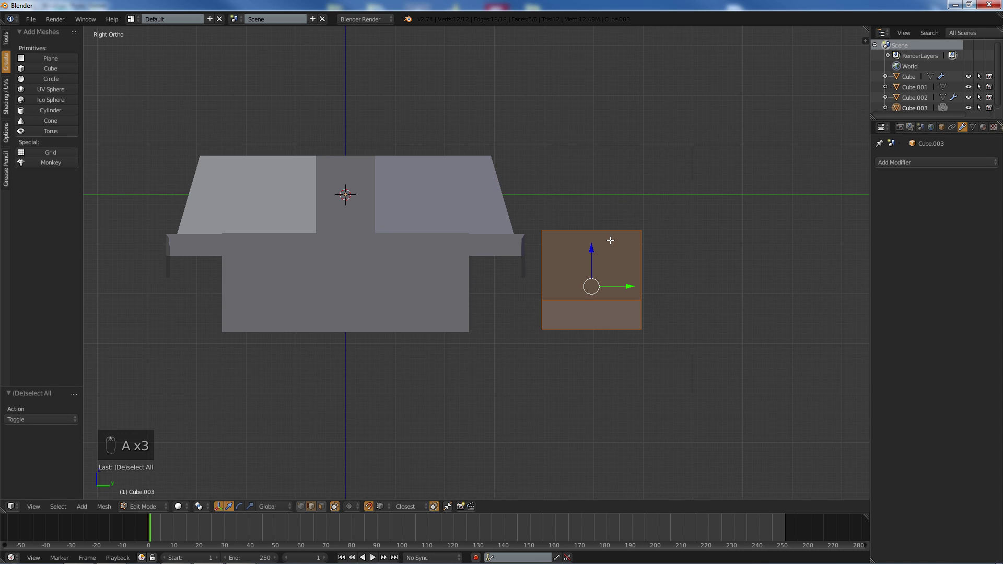
left_click_drag(625, 288, 560, 286)
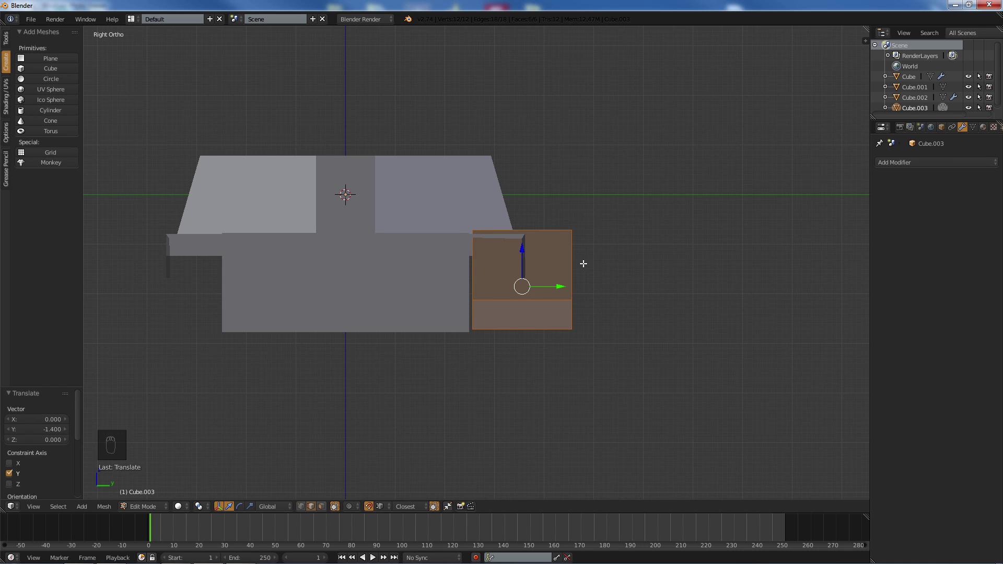
- Narrow the band by scaling its mesh to about 0.506 along Y
key("s")
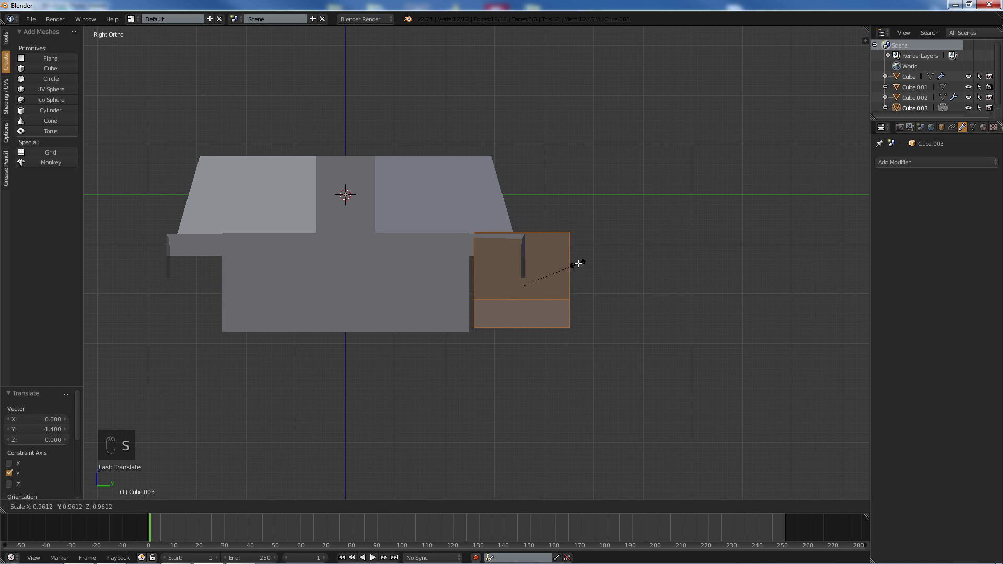
key("y")
left_click(538, 258)
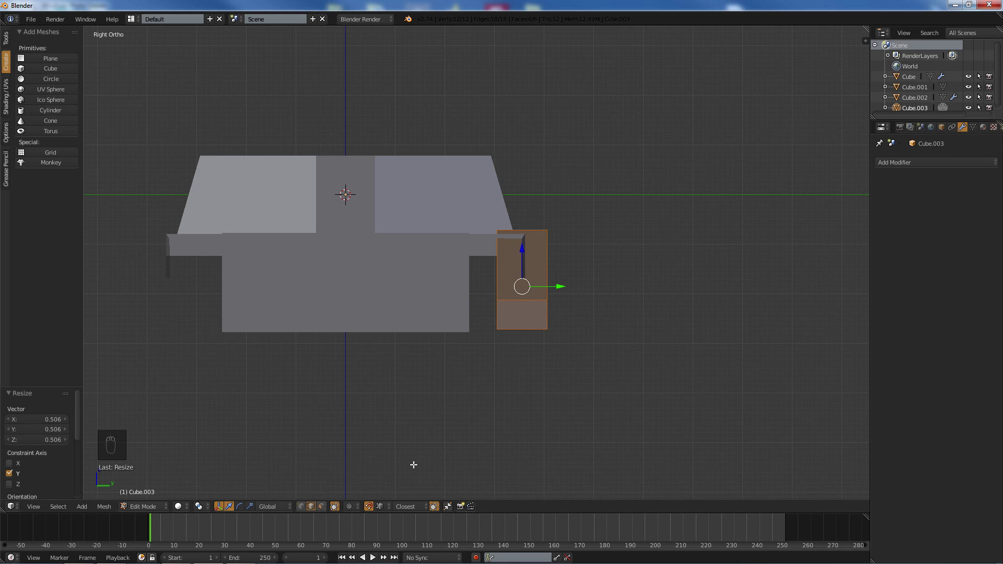
- With snapping off, shift the band about -0.526 along Y and -0.219 along Z, fine-tuning it outward along Y
left_click(368, 507)
left_click_drag(560, 288, 533, 287)
scroll(530, 238, "up", 1)
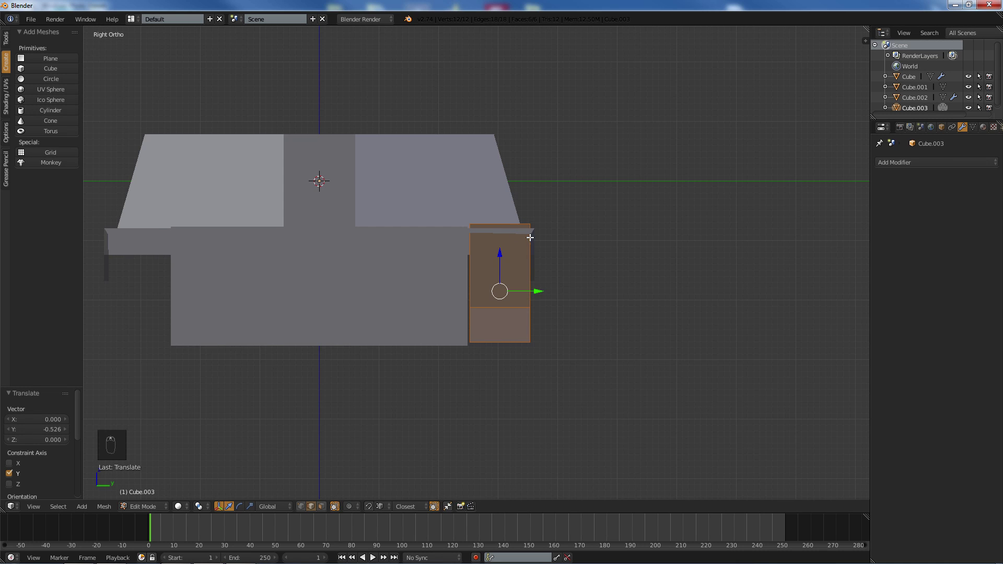
left_click_drag(498, 252, 498, 266)
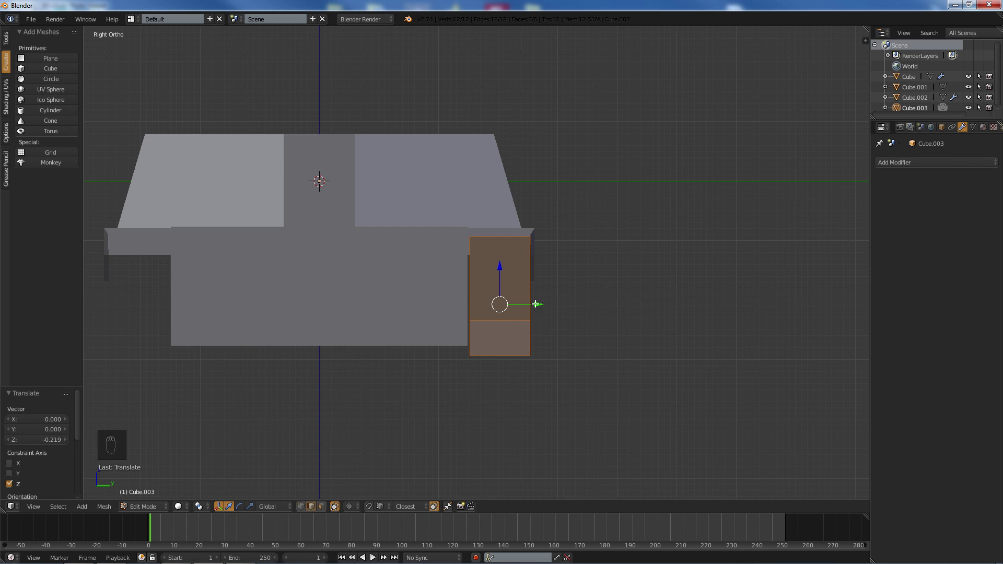
left_click_drag(535, 304, 564, 302)
- Add a Mirror modifier to the band with only the Y axis enabled so it repeats across the hull
middle_click_drag(565, 302, 667, 224)
key("KP_5")
key("a")
key("a")
left_click(935, 161)
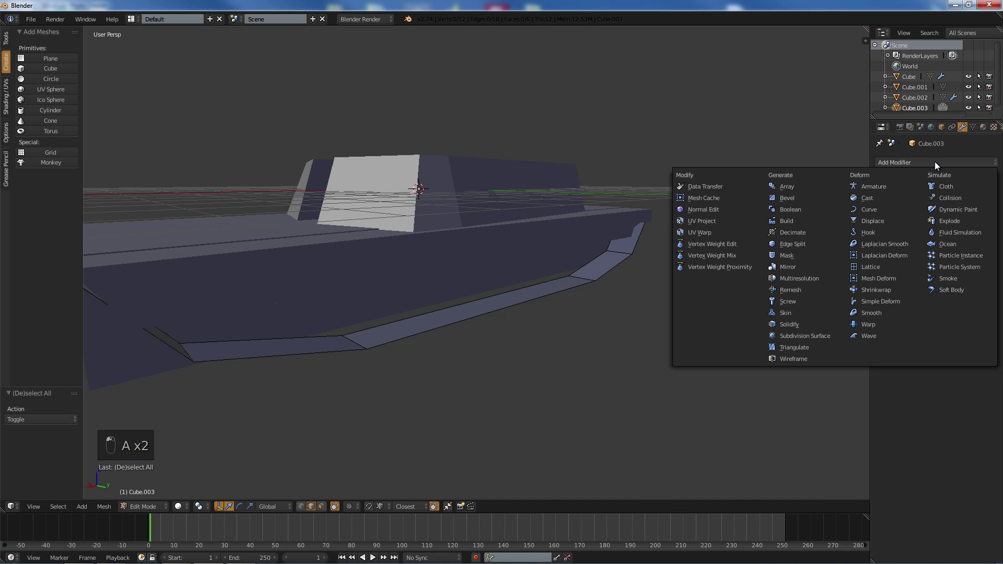
left_click(801, 267)
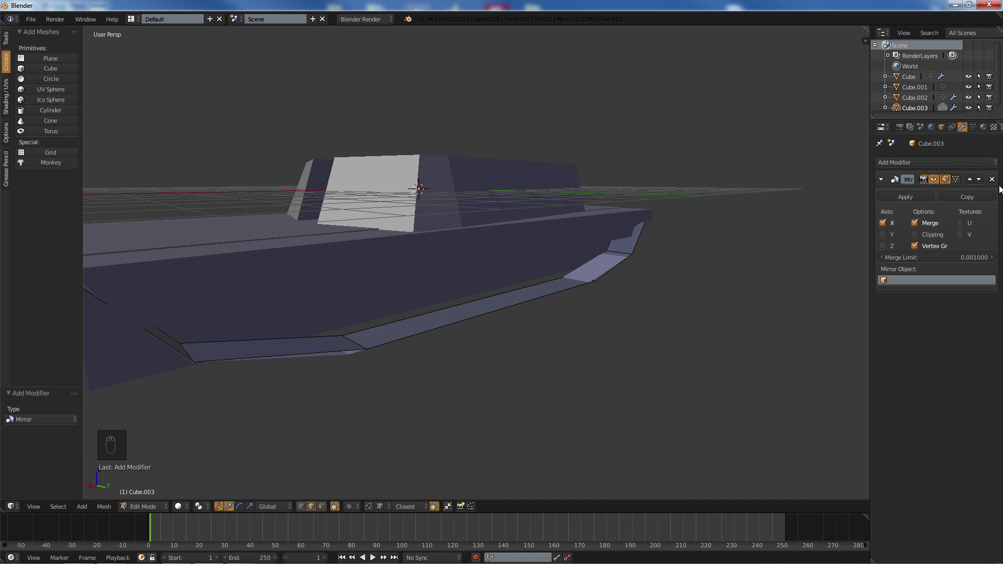
left_click(883, 223)
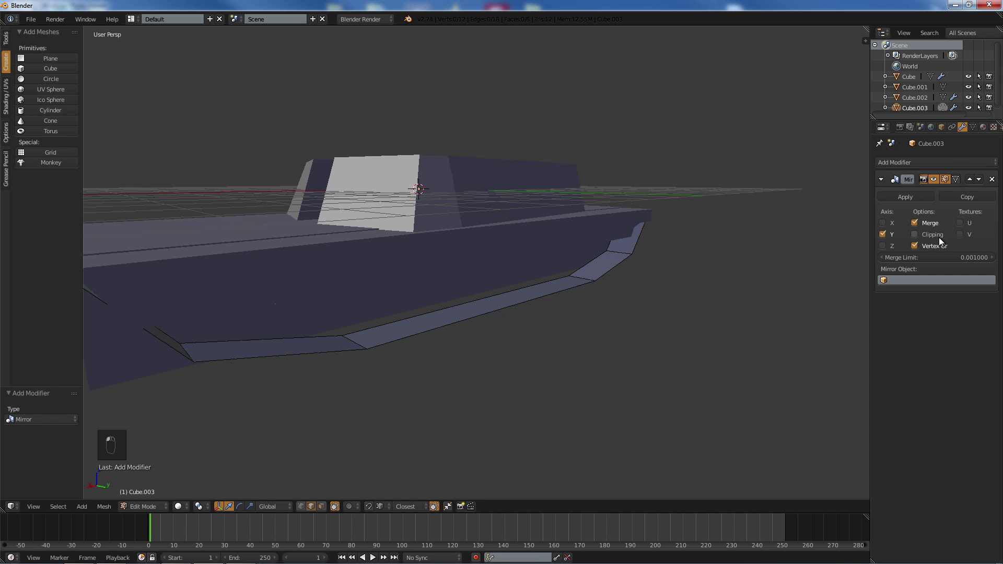
middle_click_drag(280, 223, 599, 203)
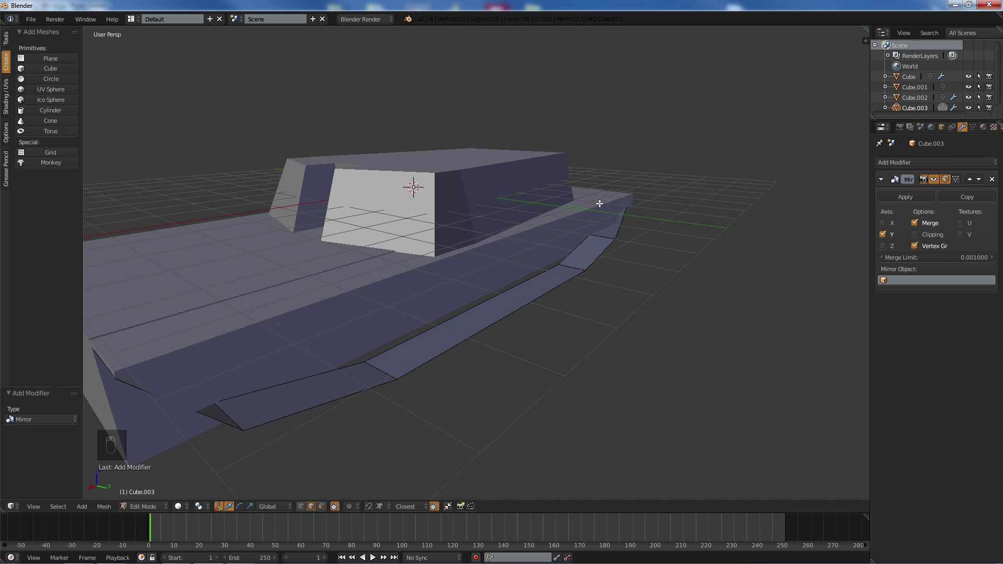
- Add a Solidify modifier to the band with a thickness of about 0.181 and Even Thickness enabled
left_click(917, 160)
left_click(817, 325)
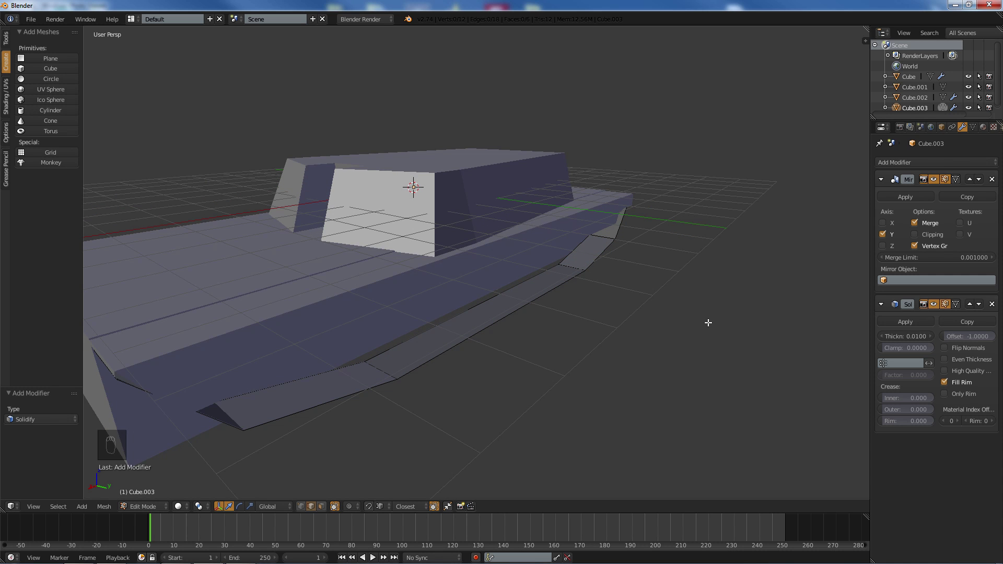
mouse_move(588, 324)
middle_mouse_down()
mouse_move(665, 303)
mouse_move(580, 309)
middle_mouse_up()
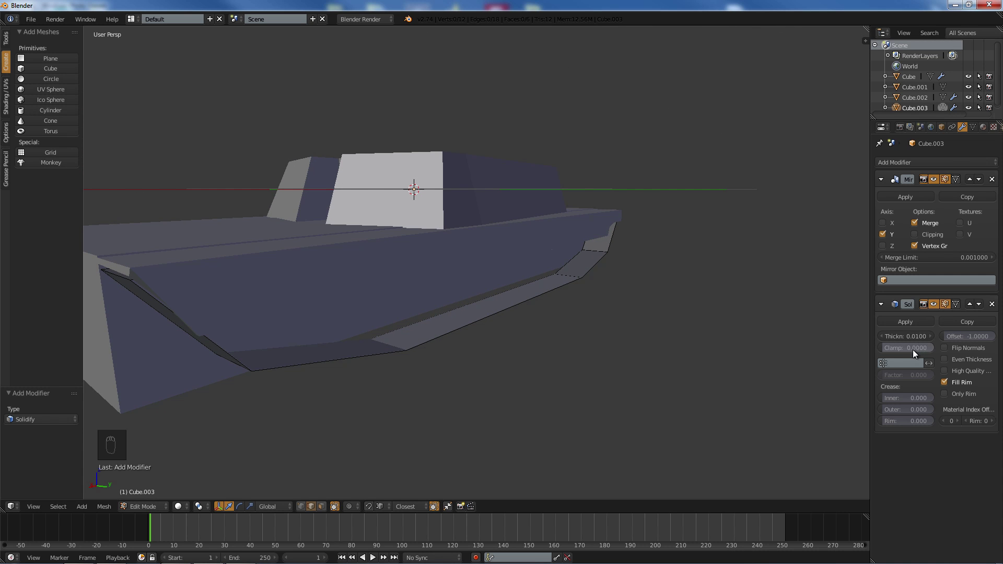
left_click_drag(905, 336, 951, 336)
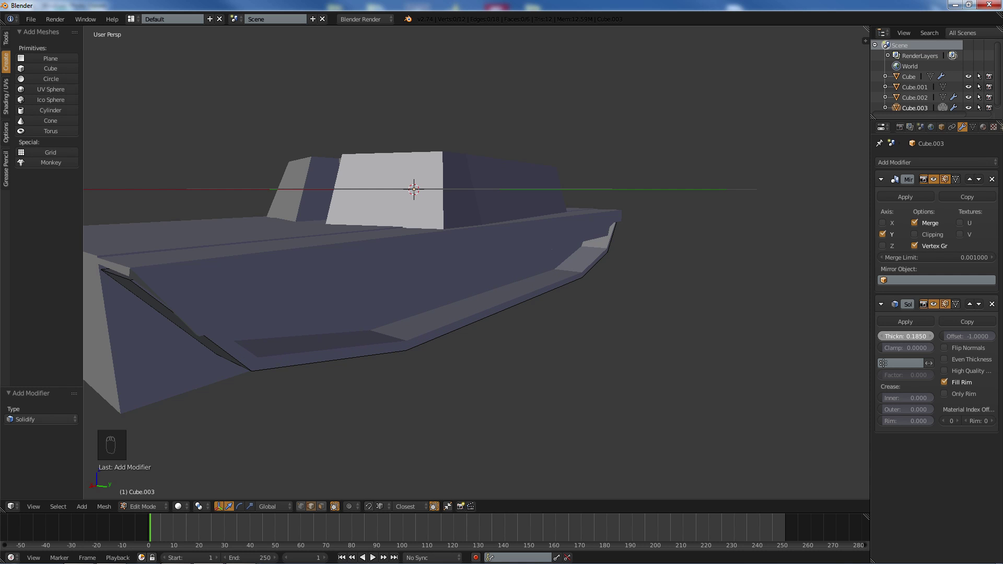
left_click(958, 362)
mouse_move(577, 294)
middle_mouse_down()
mouse_move(587, 293)
mouse_move(540, 295)
mouse_move(564, 291)
middle_mouse_up()
- Add a Subdivision Surface modifier to the band and remove its Mirror and Solidify modifiers
left_click(901, 162)
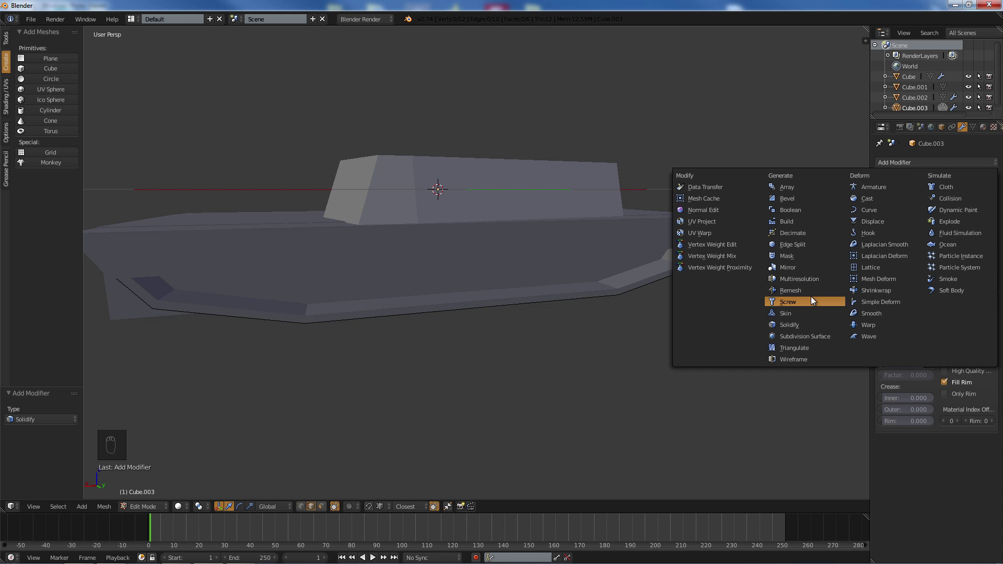
left_click(817, 336)
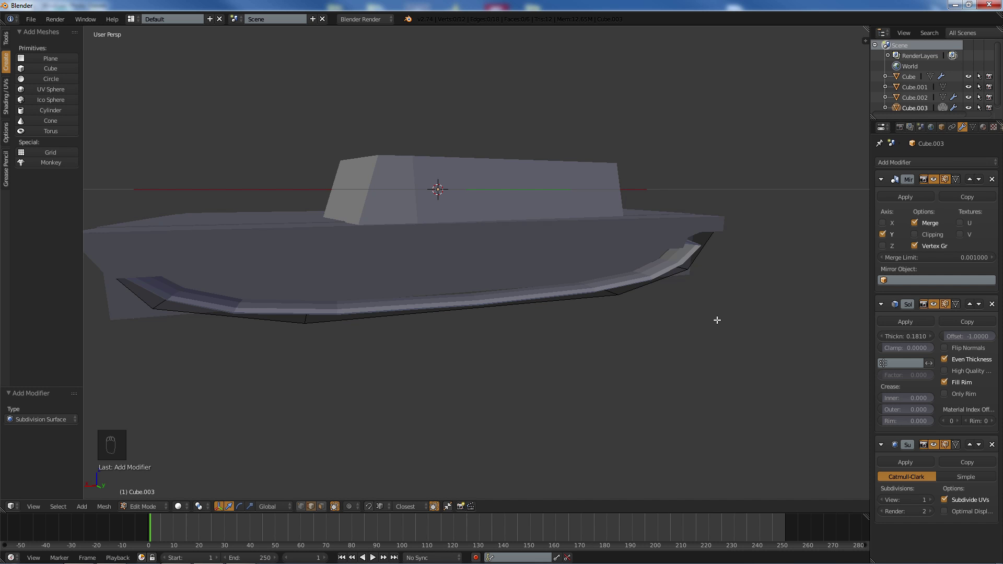
middle_click_drag(717, 320, 755, 321)
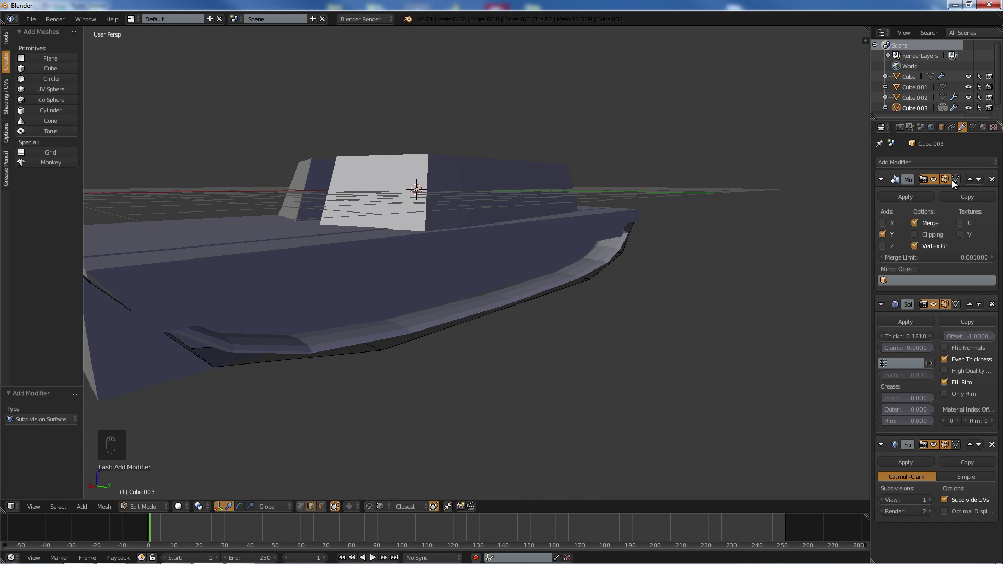
left_click(992, 180)
left_click(991, 180)
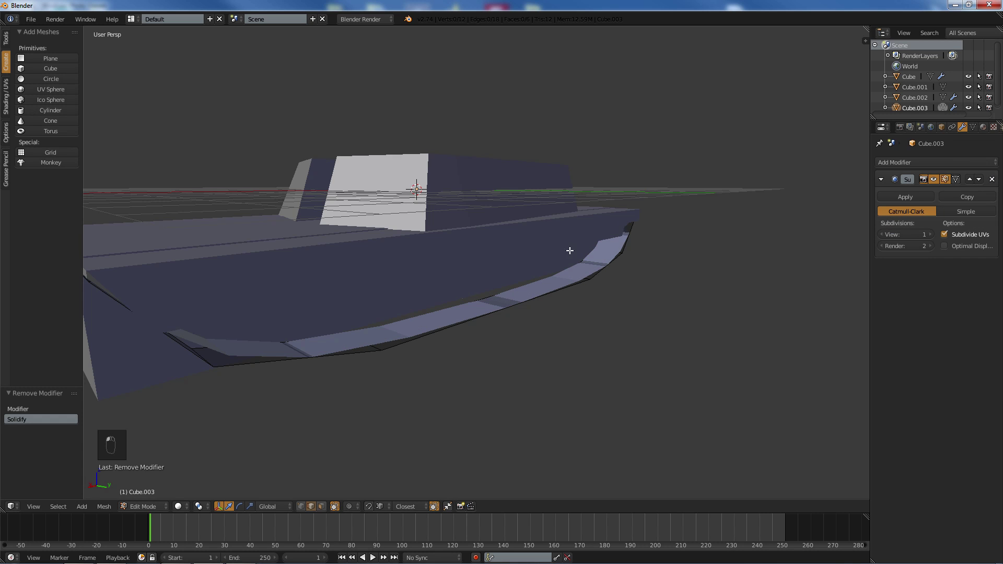
- Set the view subdivisions of the band's Subdivision Surface modifier to 3
mouse_move(570, 251)
middle_mouse_down()
mouse_move(549, 251)
mouse_move(576, 235)
mouse_move(584, 260)
middle_mouse_up()
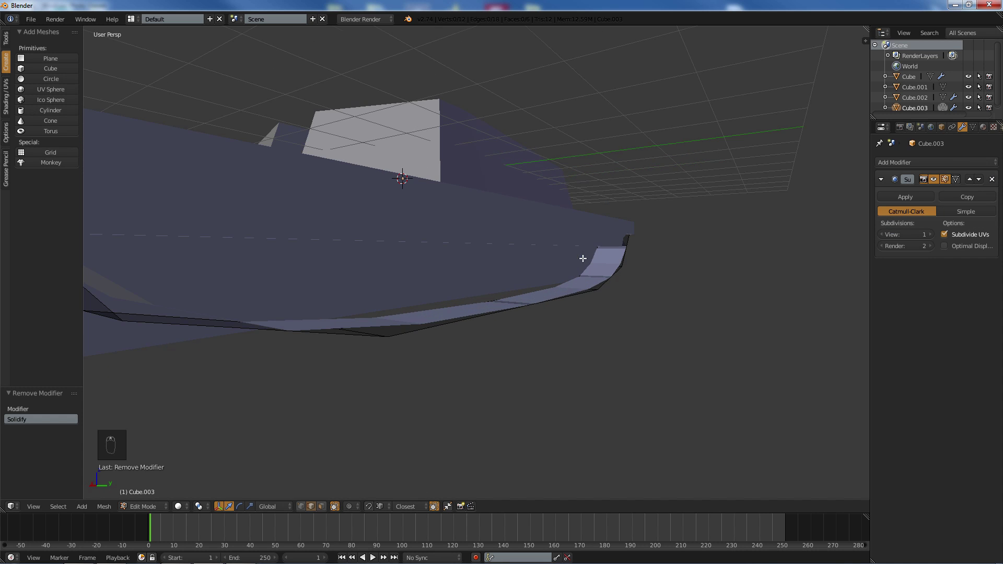
left_click(929, 235)
left_click(929, 235)
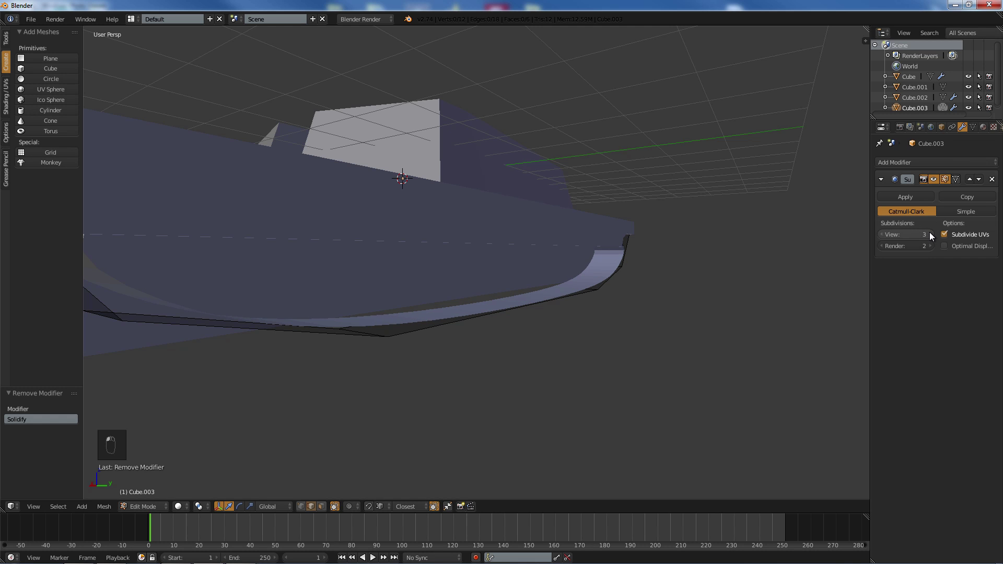
middle_click_drag(375, 288, 315, 298)
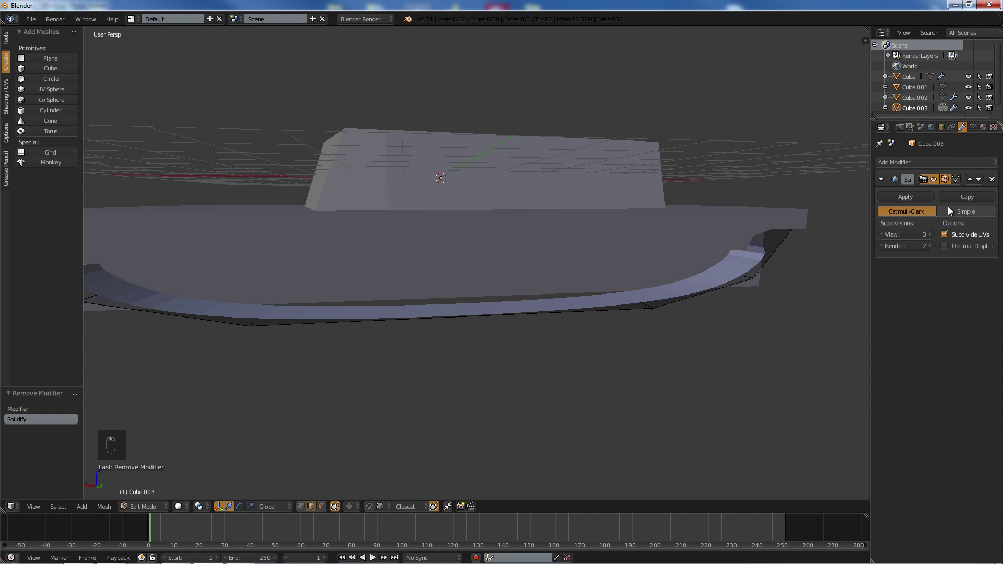
left_click(931, 234)
middle_click_drag(553, 266, 537, 269)
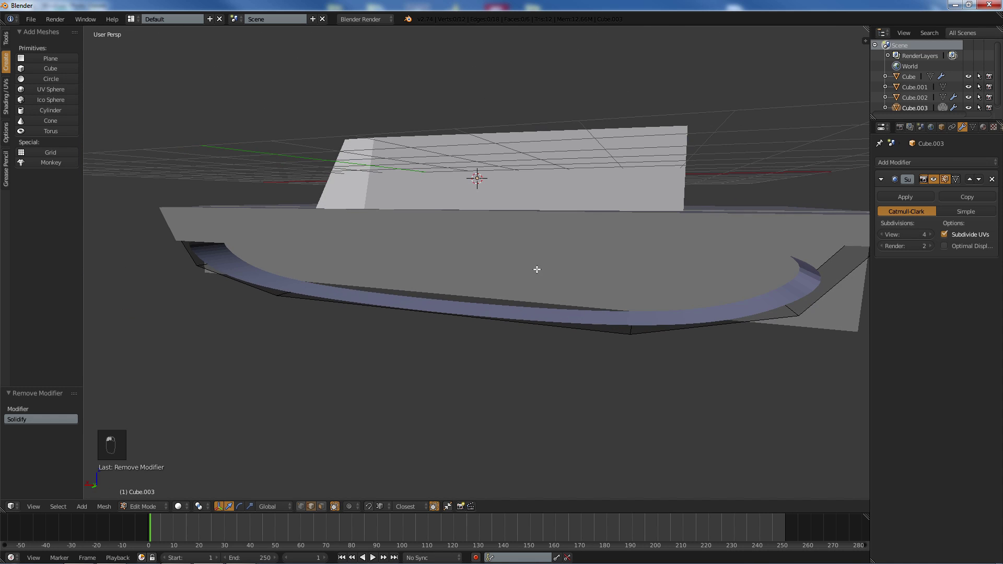
left_click(881, 234)
middle_click_drag(502, 295, 523, 271)
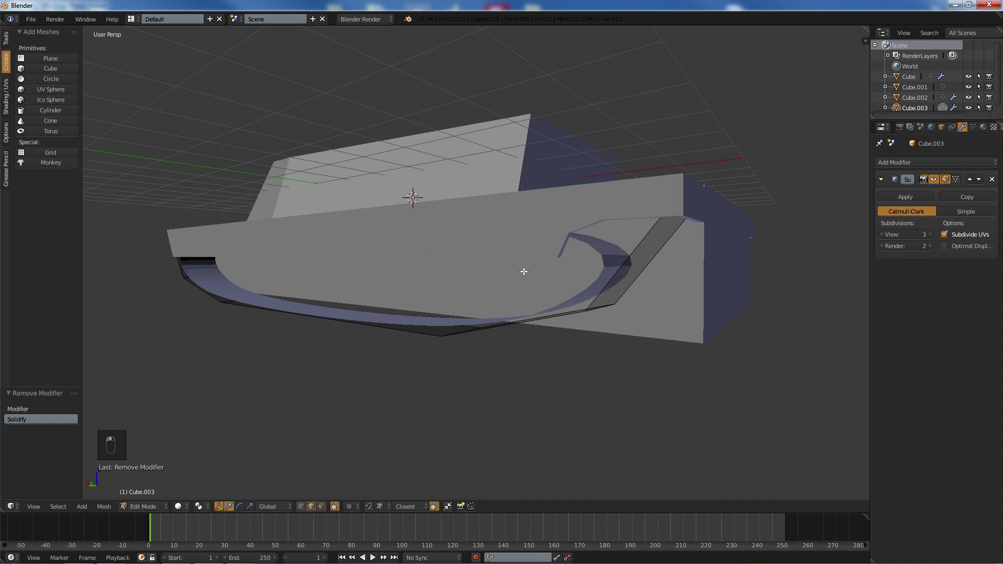
- Cut an edge loop across the band's top run and slide it close to the hull's square end
middle_click_drag(502, 197, 536, 184)
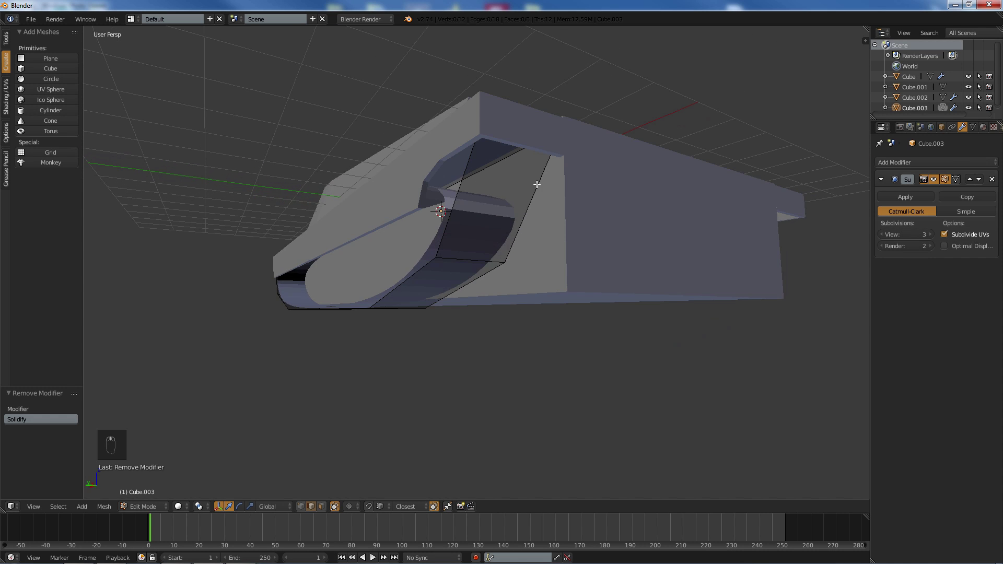
middle_click_drag(385, 179, 407, 205)
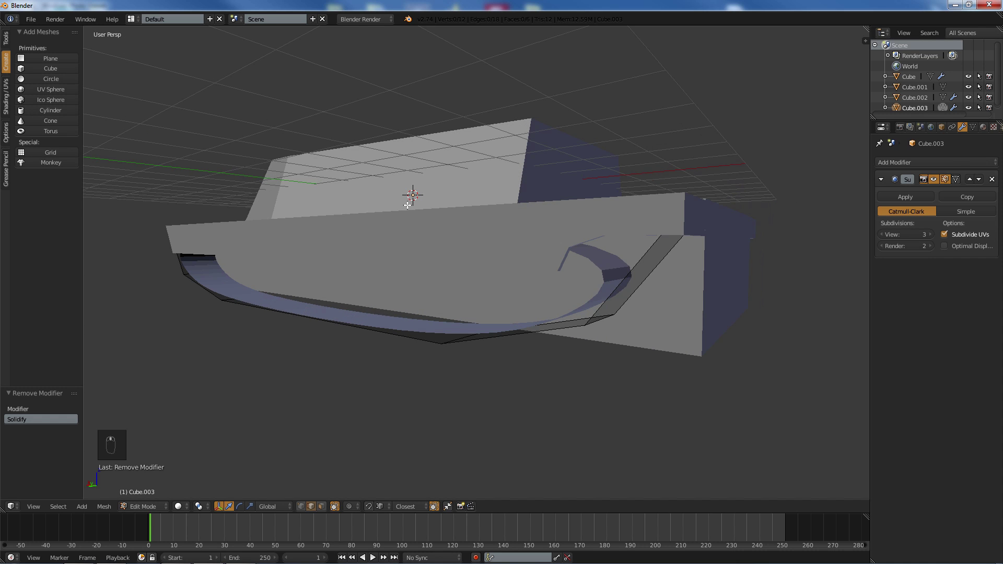
key("ctrl+r")
left_click(415, 226)
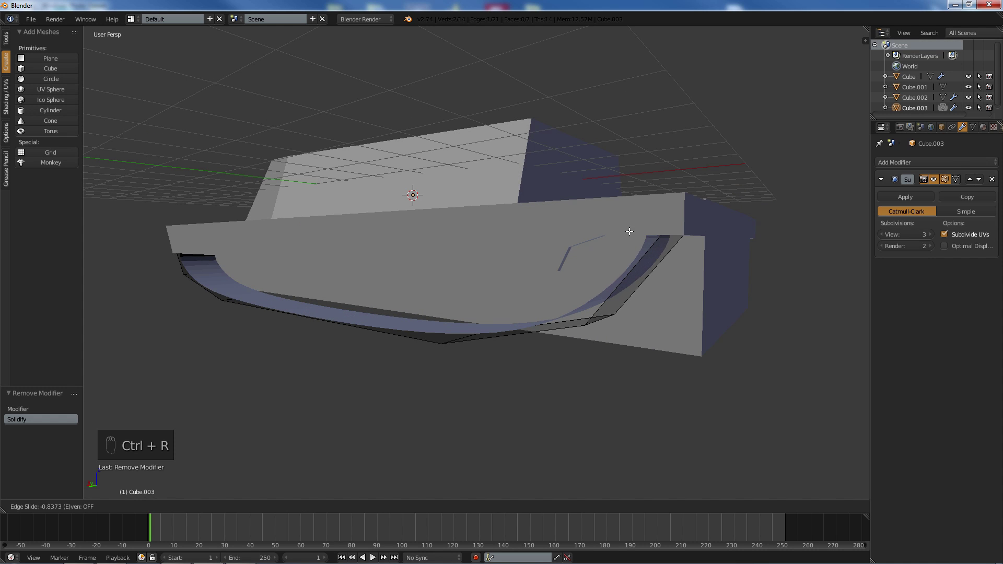
left_click(647, 228)
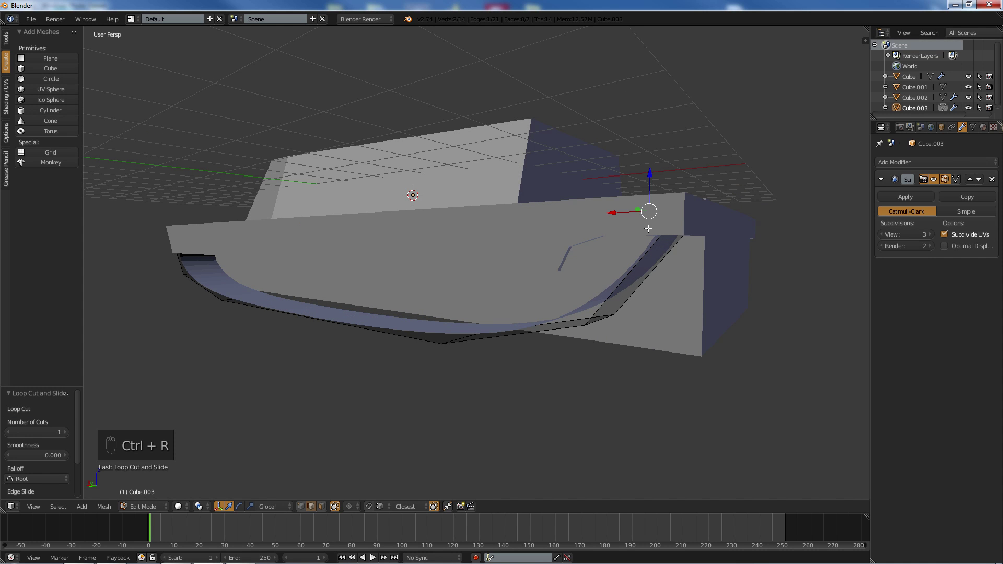
- In wireframe, cut a second edge loop across the band's top run, slid about 0.82 toward the hull's slanted end, and return to solid shading
key("z")
middle_click_drag(649, 226, 612, 242)
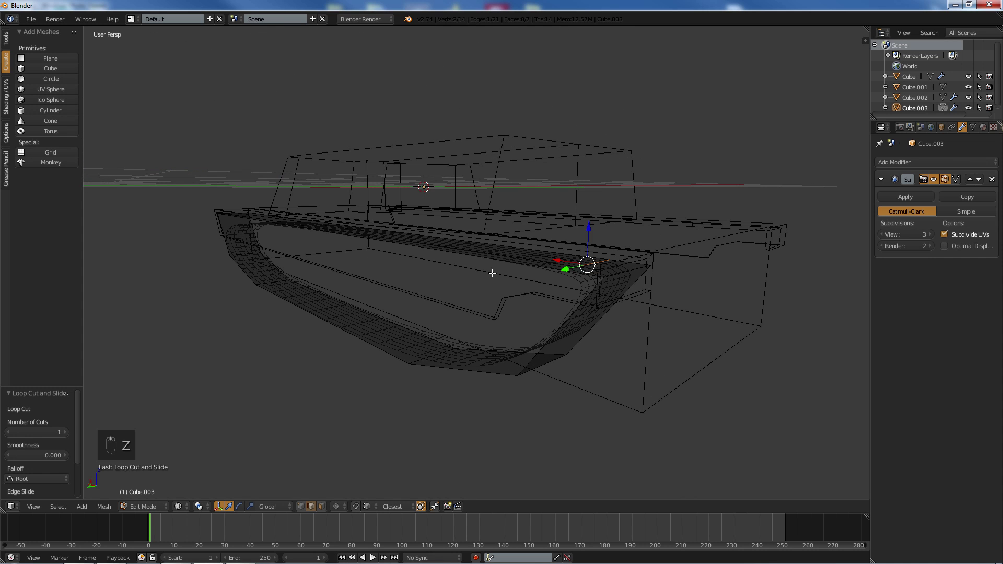
middle_click_drag(493, 273, 422, 249)
scroll(459, 274, "up", 2)
key("a")
key("ctrl+r")
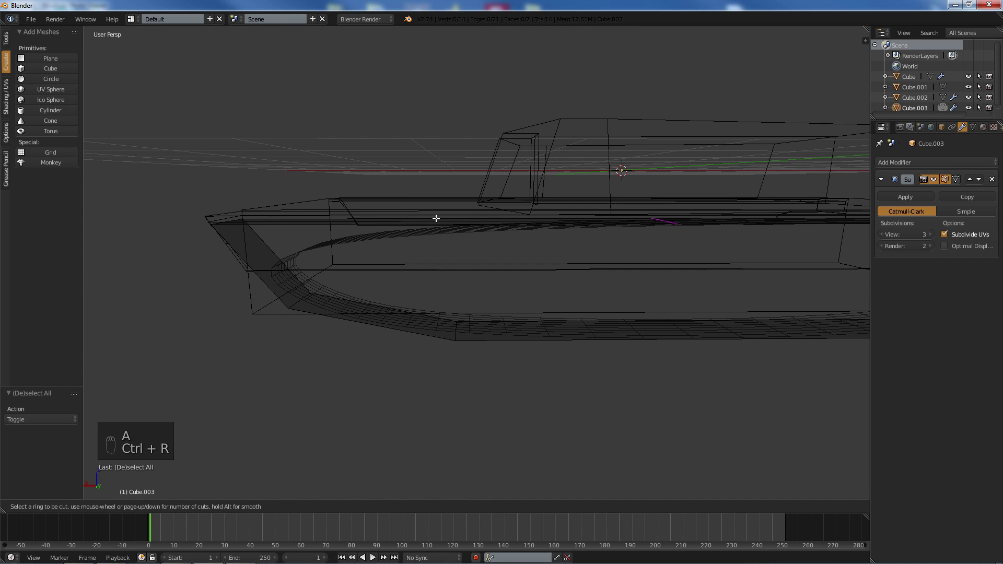
left_click(437, 217)
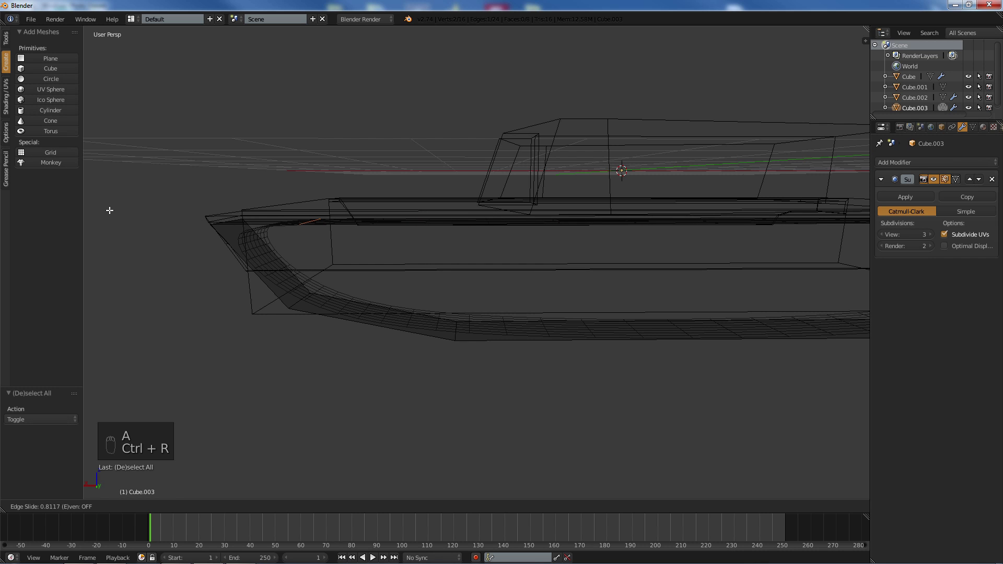
left_click(94, 205)
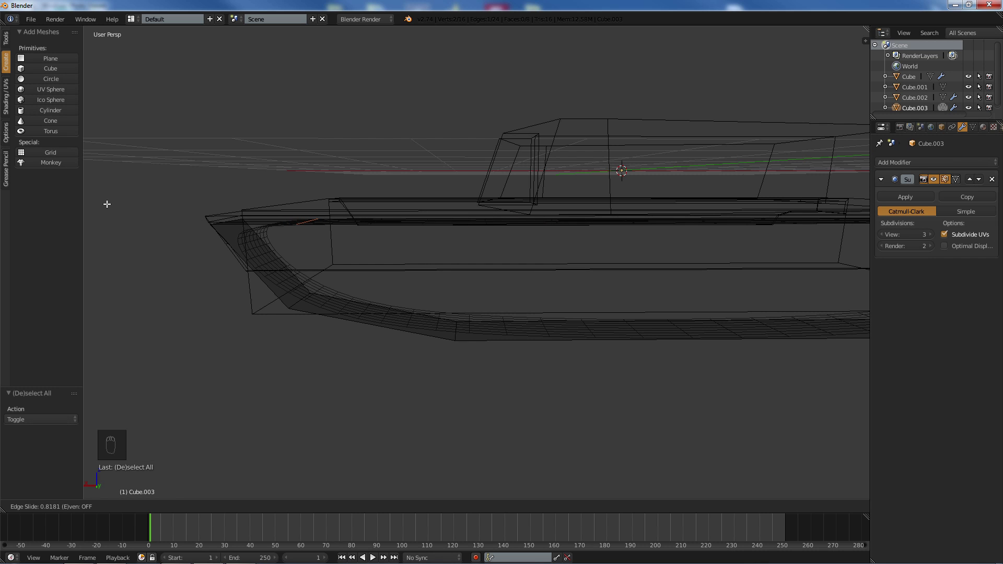
key("a")
middle_click_drag(416, 237, 439, 242)
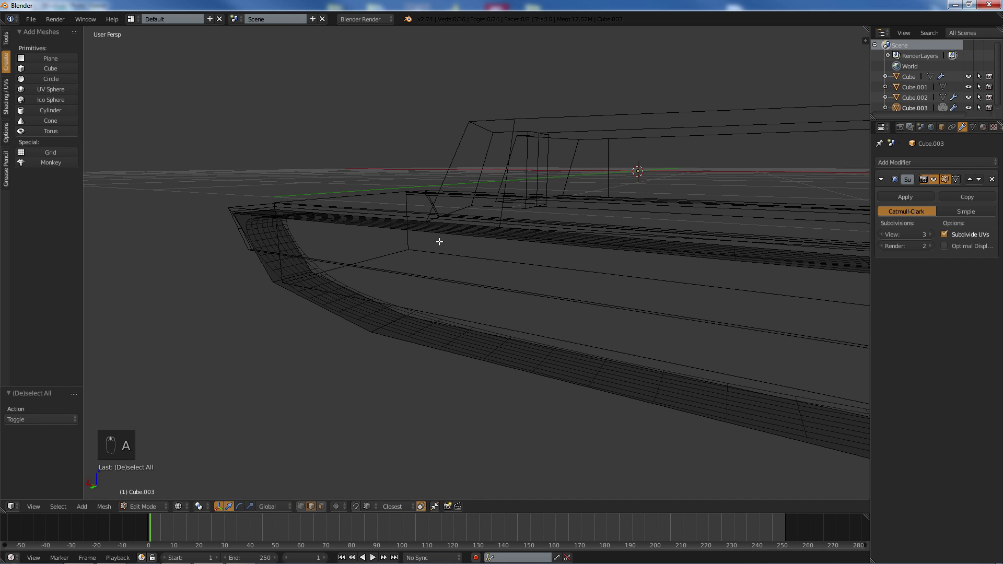
key("z")
- Try a lower view subdivision level on the band's Subdivision Surface modifier
mouse_move(533, 239)
middle_mouse_down()
mouse_move(428, 208)
mouse_move(452, 228)
mouse_move(577, 231)
middle_mouse_up()
middle_click_drag(752, 228, 995, 264)
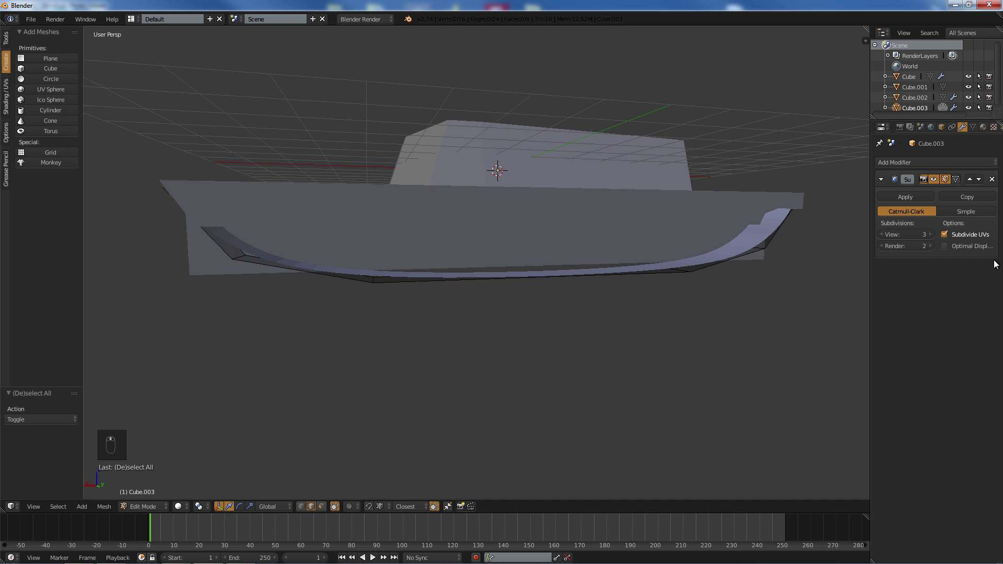
left_click(882, 233)
left_click(929, 234)
middle_click_drag(690, 282, 639, 284)
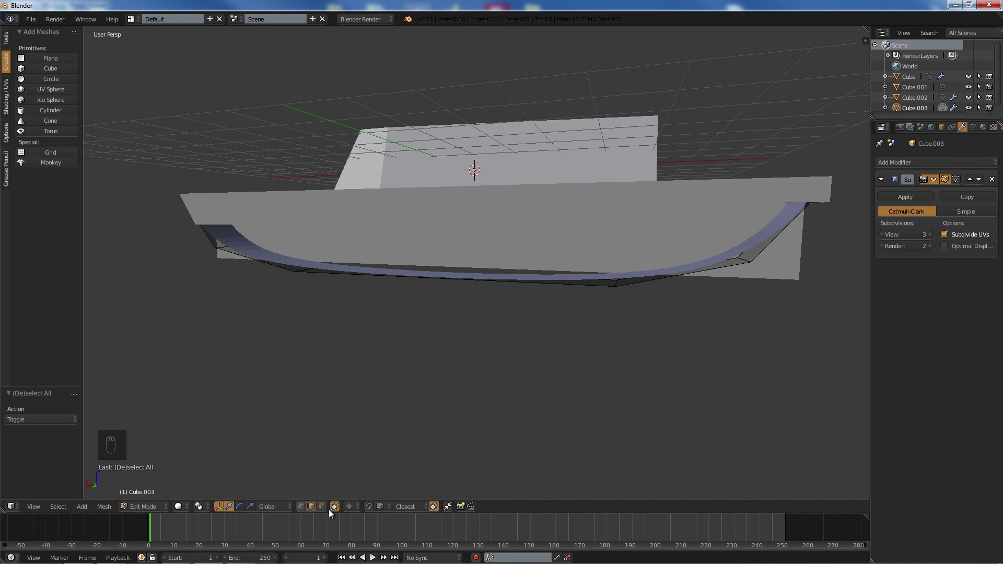
- Raise the edges on the band's two sloping end sections about 0.326 along Z
right_click(742, 259)
right_click(234, 243, "shift")
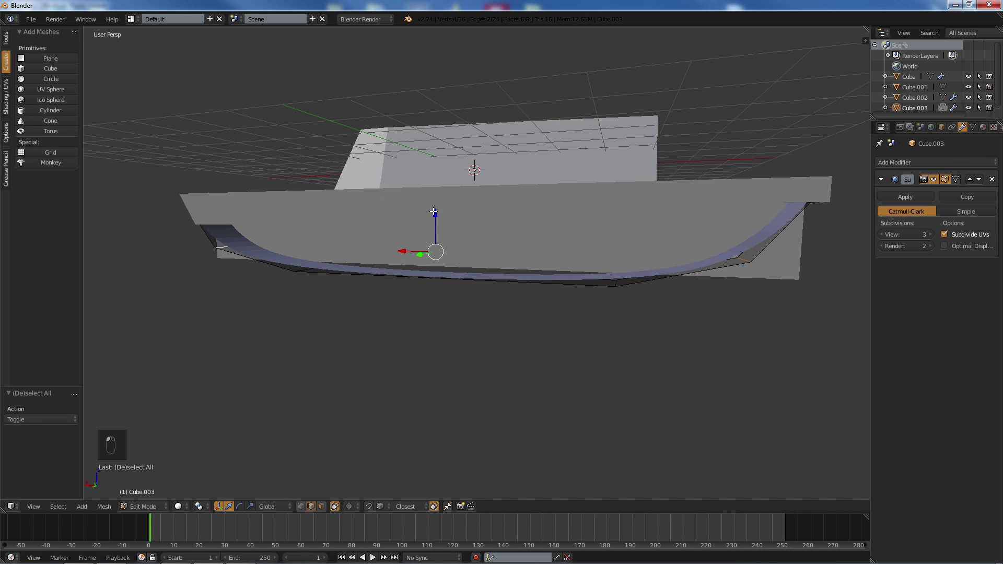
left_click_drag(434, 212, 430, 199)
- Spread the band's two bottom corner edges apart by scaling them about 1.375 along X
right_click(300, 268)
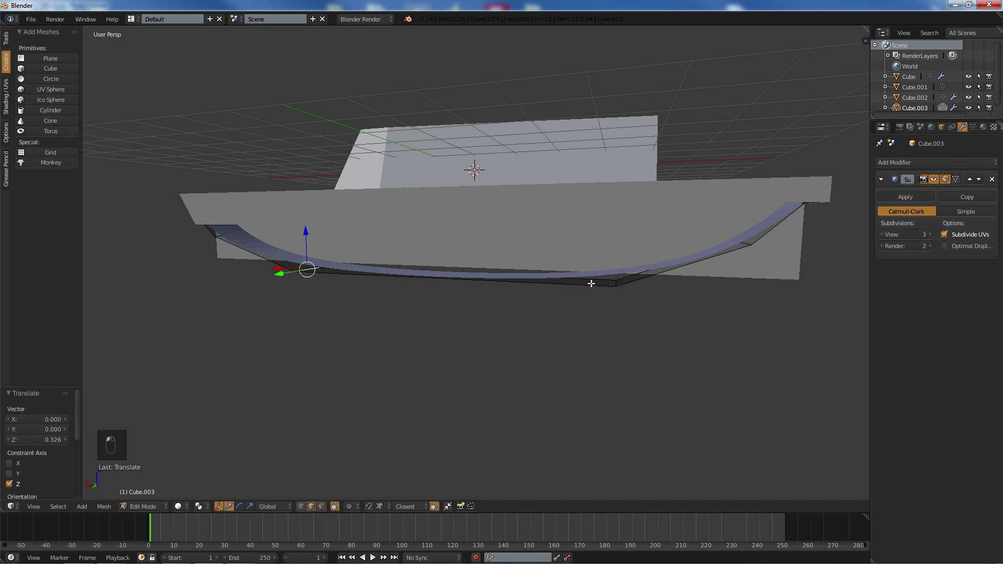
middle_click_drag(592, 278, 598, 282)
right_click(635, 291, "shift")
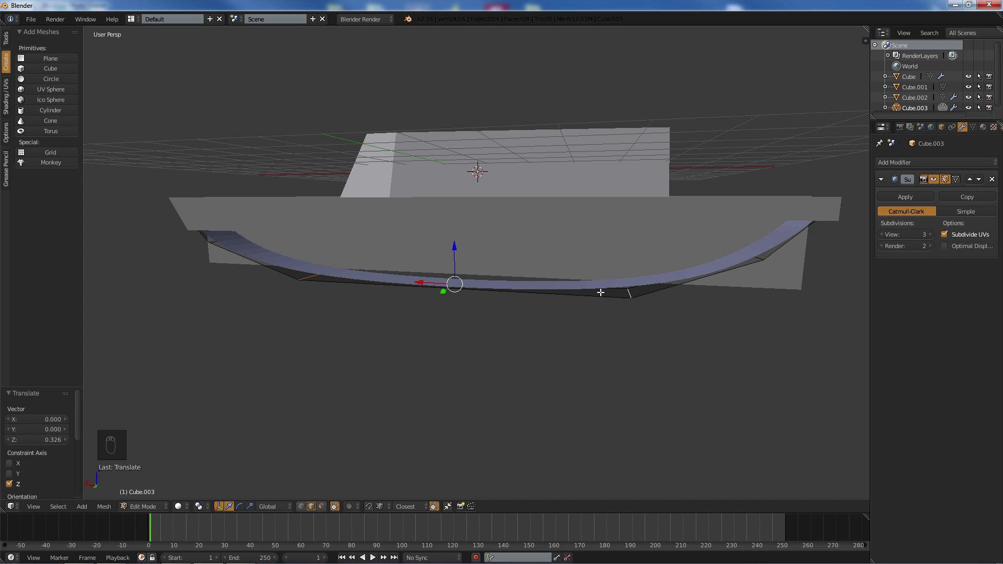
key("s")
key("x")
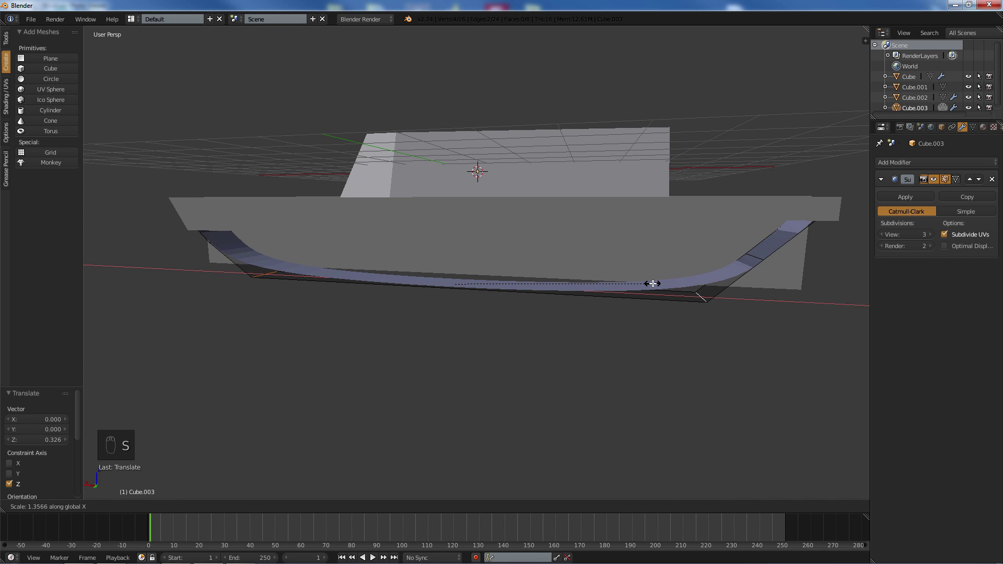
left_click(655, 283)
- Move the middle edge of the band's sloping section at the hull's square end about -0.088 along X
middle_click_drag(667, 276, 763, 245)
right_click(741, 258)
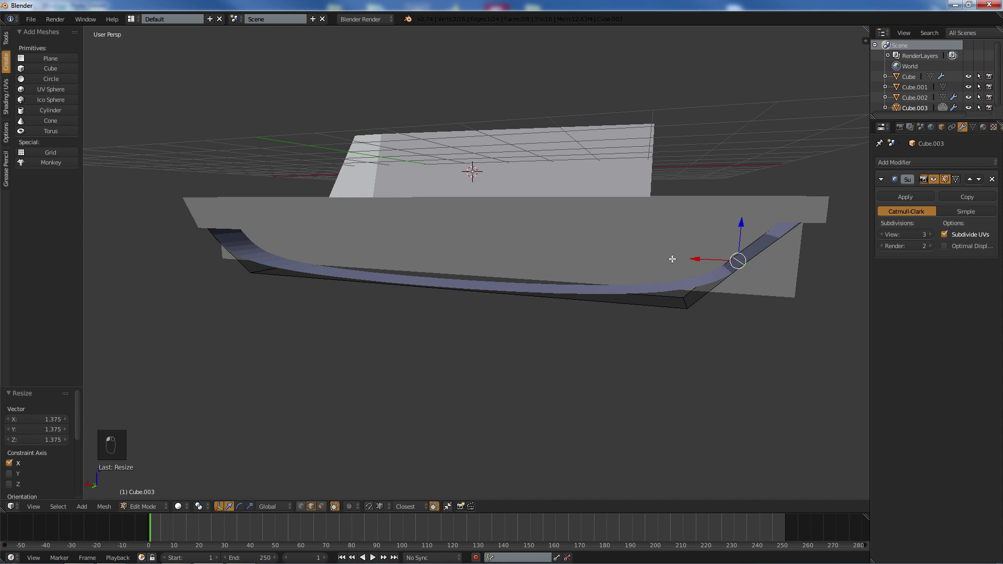
key("g")
key("x")
left_click(697, 255)
- Try to move the middle edge of the band's opposite sloping section, at the hull's slanted end, along X
middle_click_drag(428, 258, 466, 253)
middle_click_drag(257, 246, 249, 230)
right_click(243, 224)
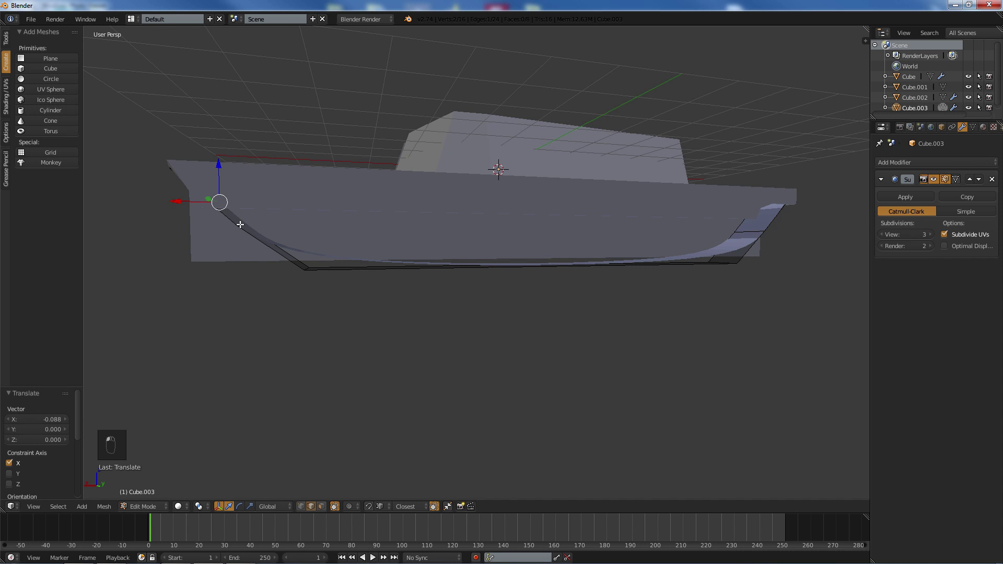
key("g")
key("x")
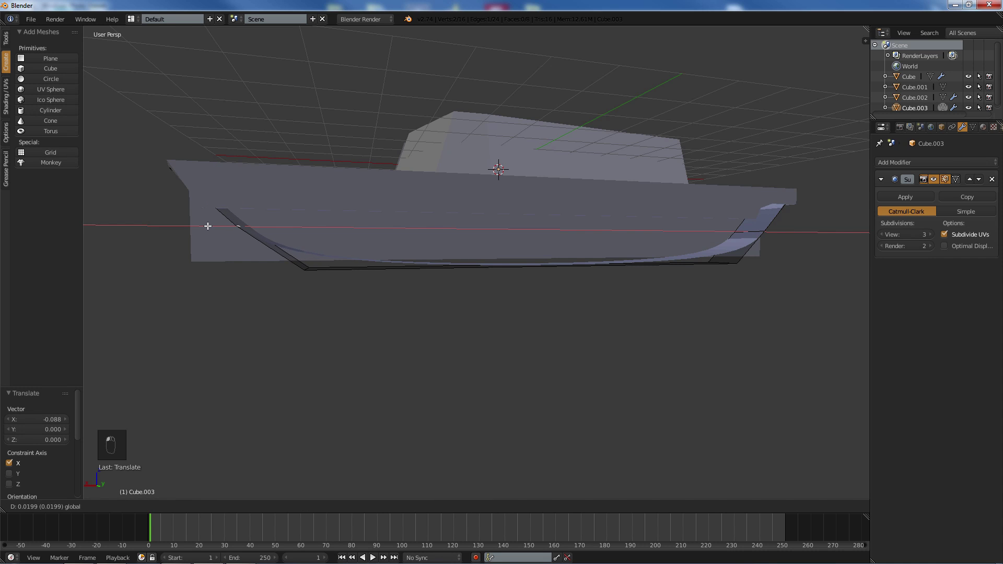
left_click(208, 226)
key("ctrl+z")
- Apply the band's Subdivision Surface modifier in Object Mode and reopen its subdivided mesh in Edit Mode
key("a")
middle_click_drag(625, 216, 582, 227)
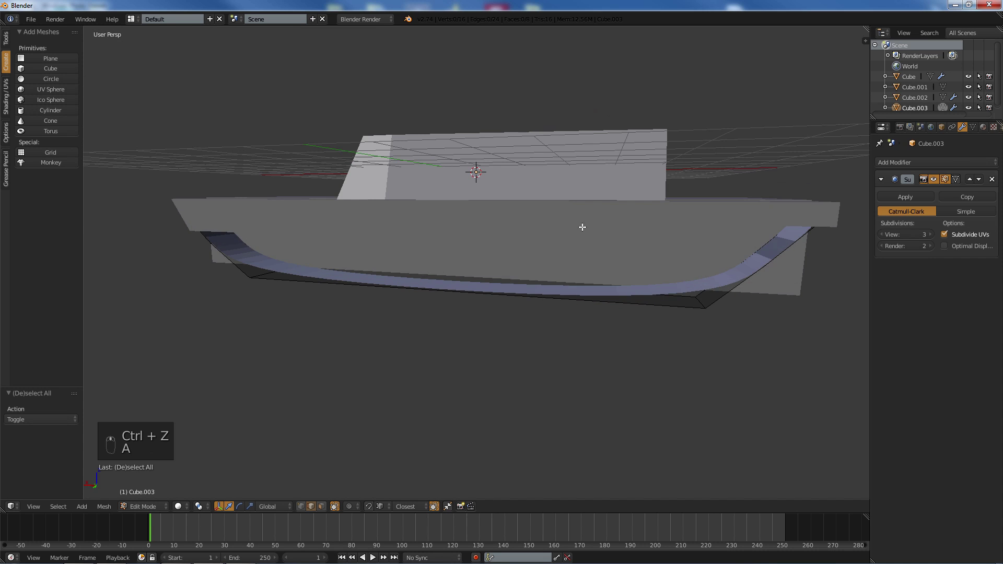
key("Tab")
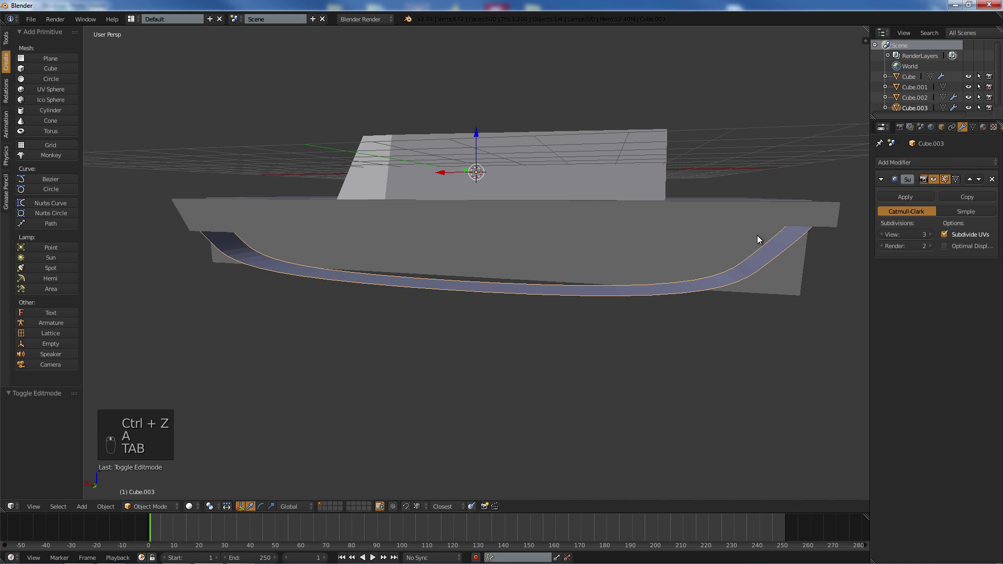
left_click(905, 197)
key("Tab")
scroll(373, 302, "up", 4)
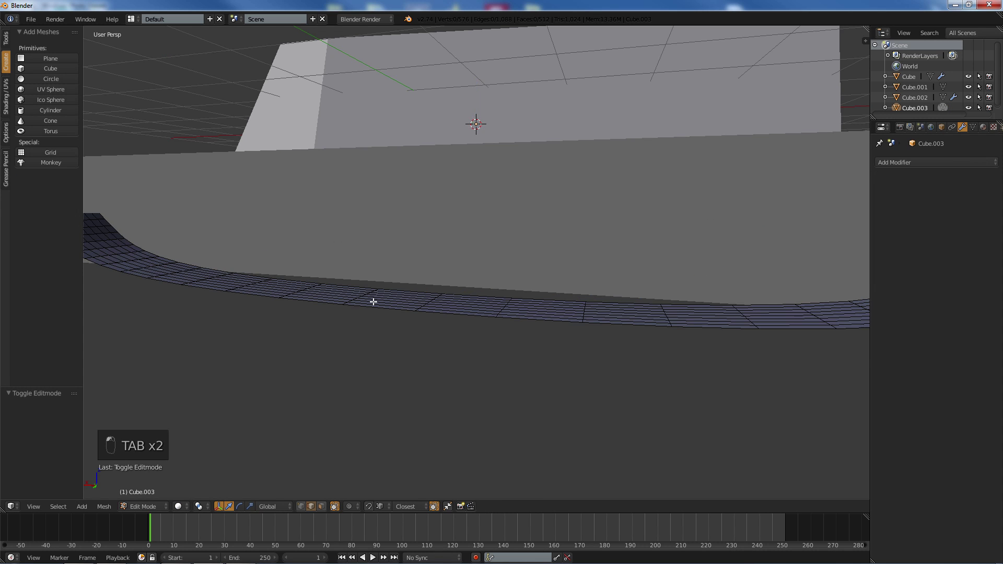
middle_click_drag(373, 301, 333, 303)
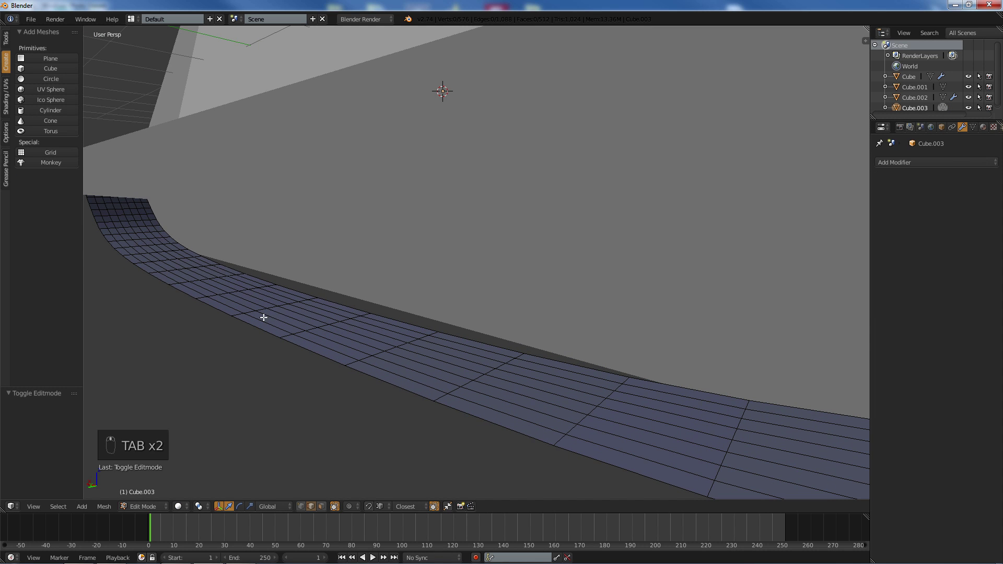
middle_click_drag(263, 317, 312, 282)
scroll(271, 321, "up", 1)
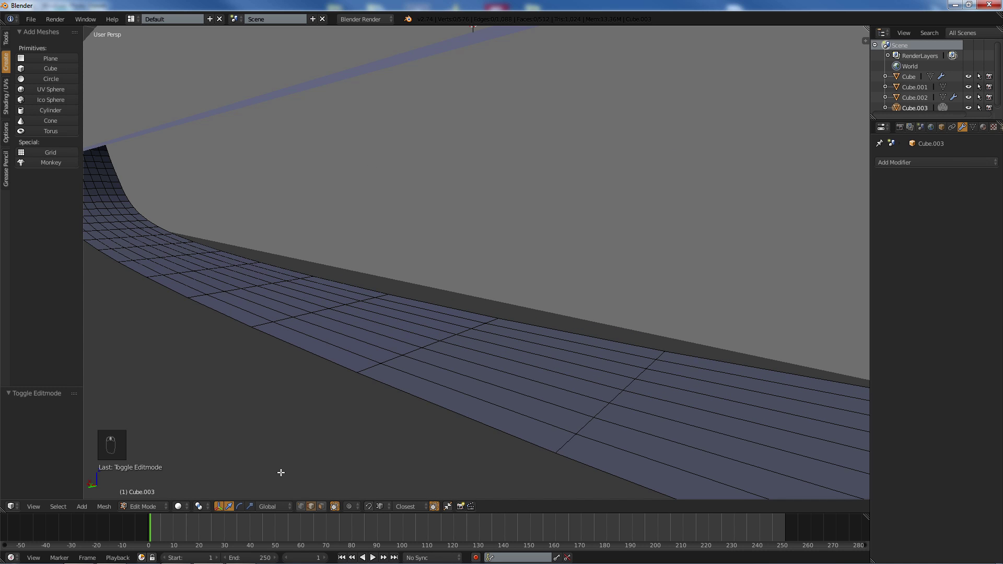
- Delete the band's seven inner lengthwise edge loops as edge loops, leaving only crosswise segments, and clear the selection
right_click(337, 345, "alt")
right_click(365, 340, "alt+shift")
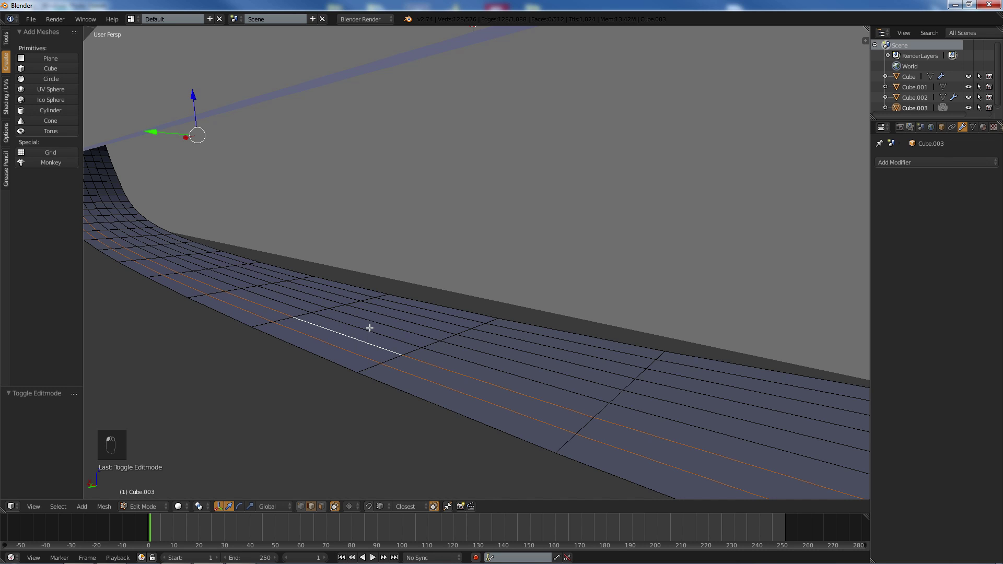
right_click(372, 329, "alt+shift")
right_click(382, 325, "alt+shift")
right_click(395, 318, "alt+shift")
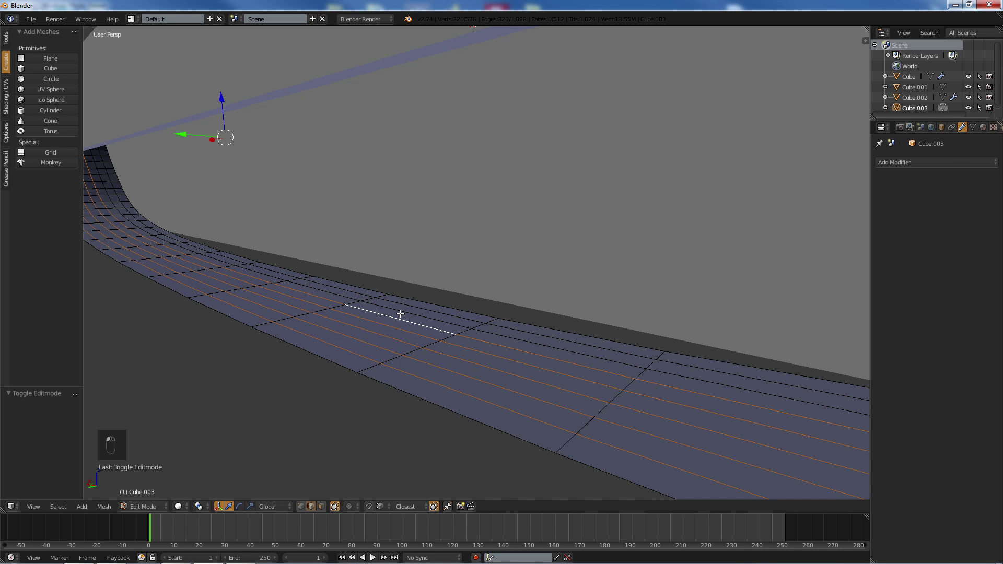
right_click(402, 312, "alt+shift")
right_click(406, 307, "alt+shift")
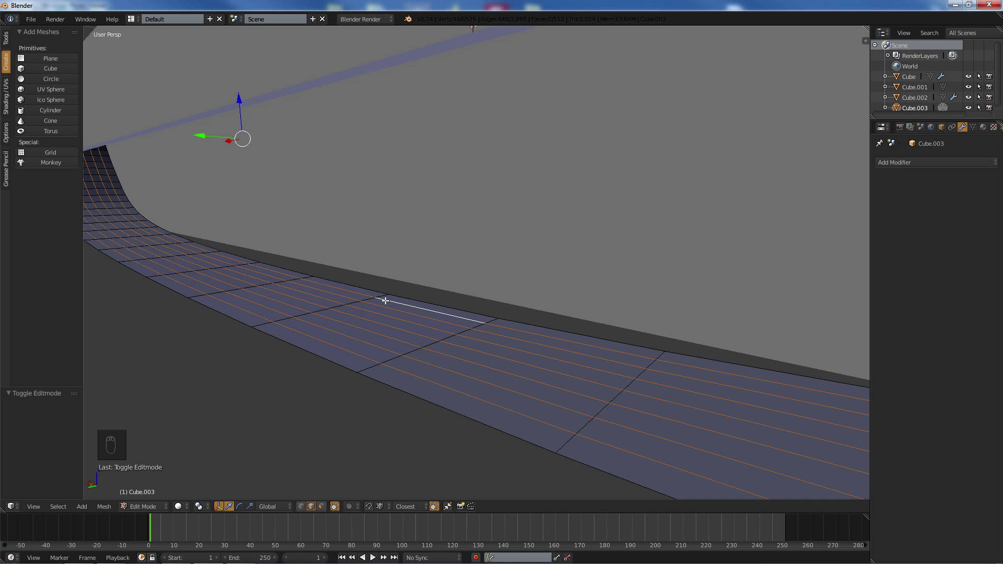
key("Delete")
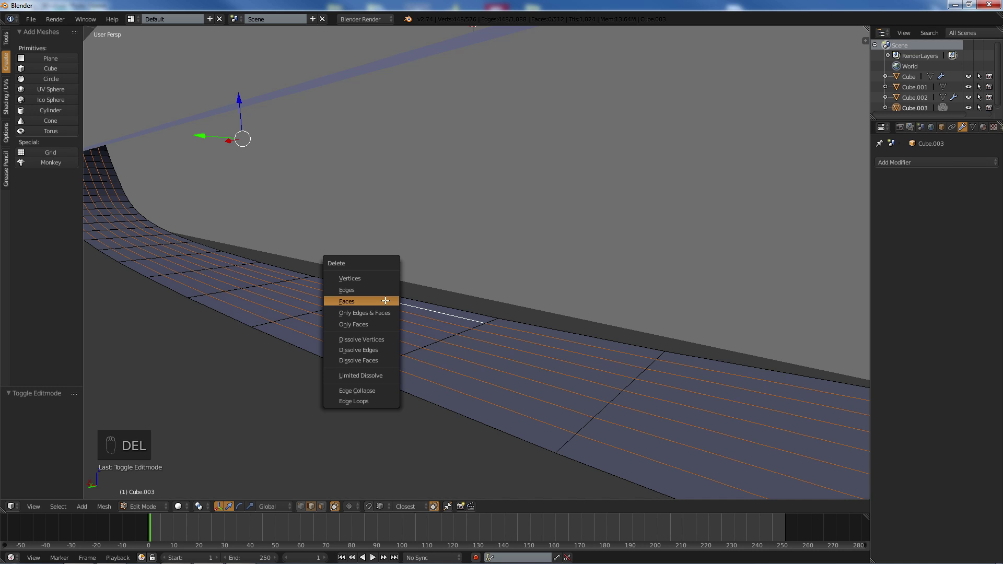
left_click(373, 400)
middle_click_drag(371, 399, 514, 283)
key("a")
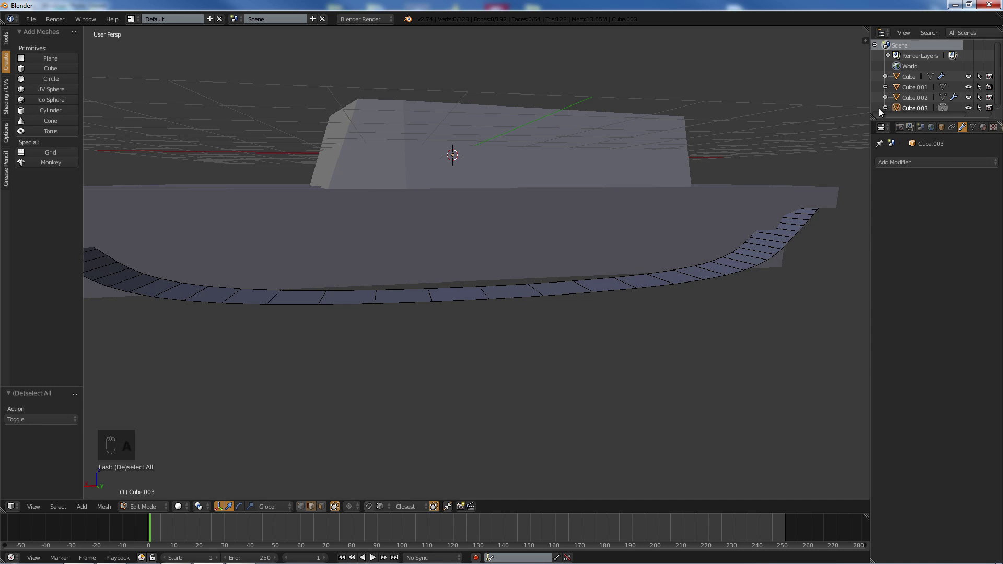
- Add a Mirror modifier to the track band
left_click(898, 162)
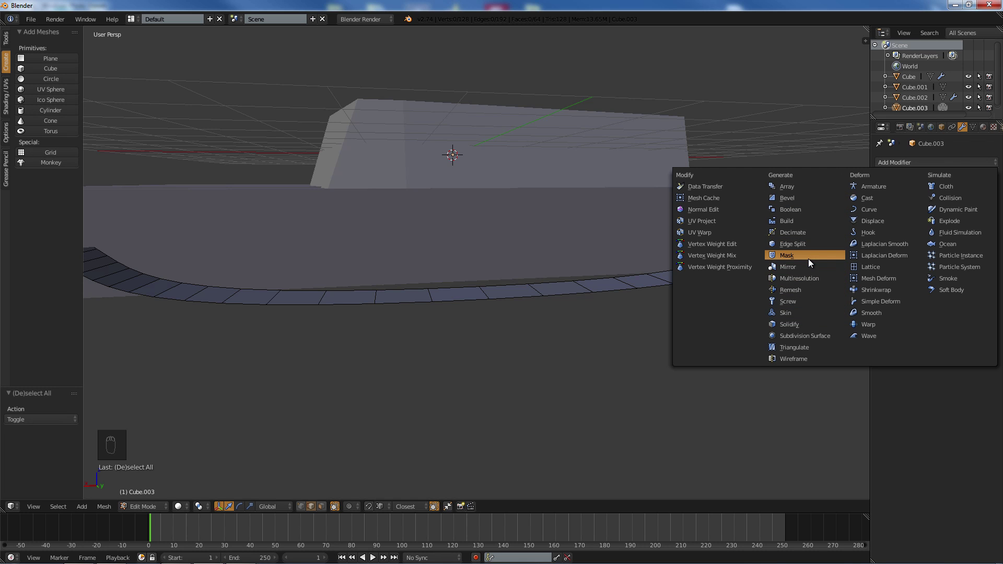
left_click(788, 266)
left_click(908, 160)
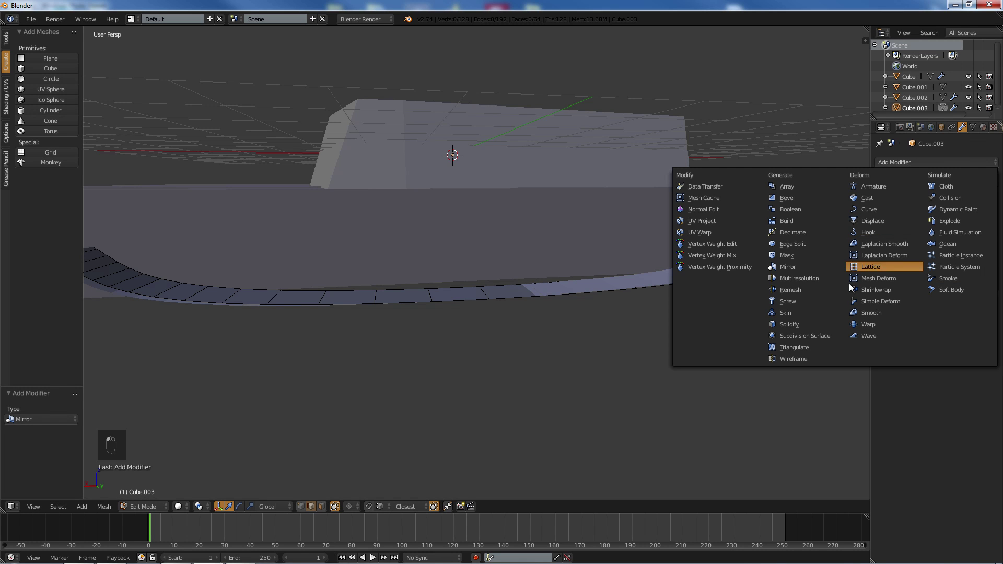
left_click(812, 336)
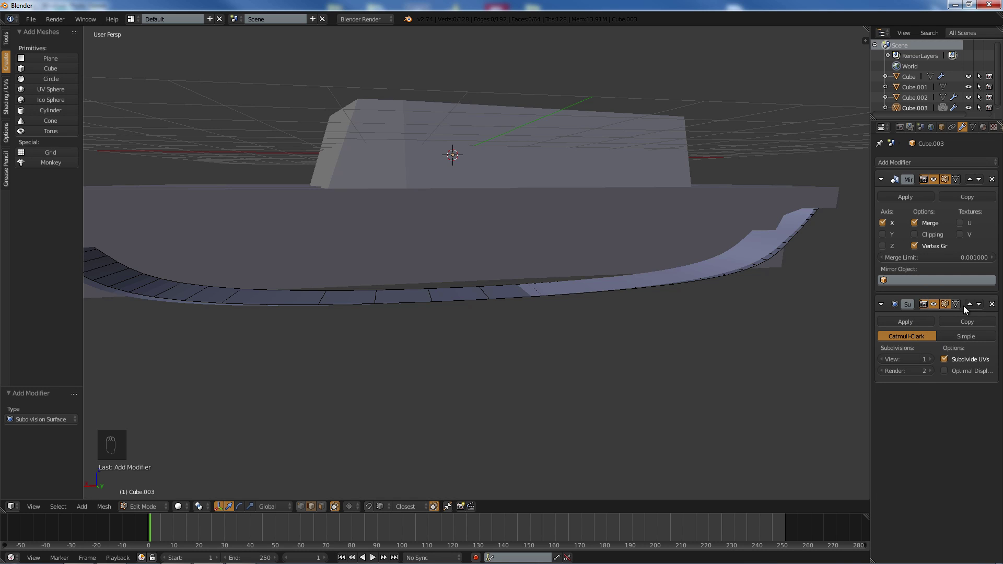
left_click(992, 305)
- Add a Solidify modifier to the track band with a thickness of 0.11
left_click(905, 163)
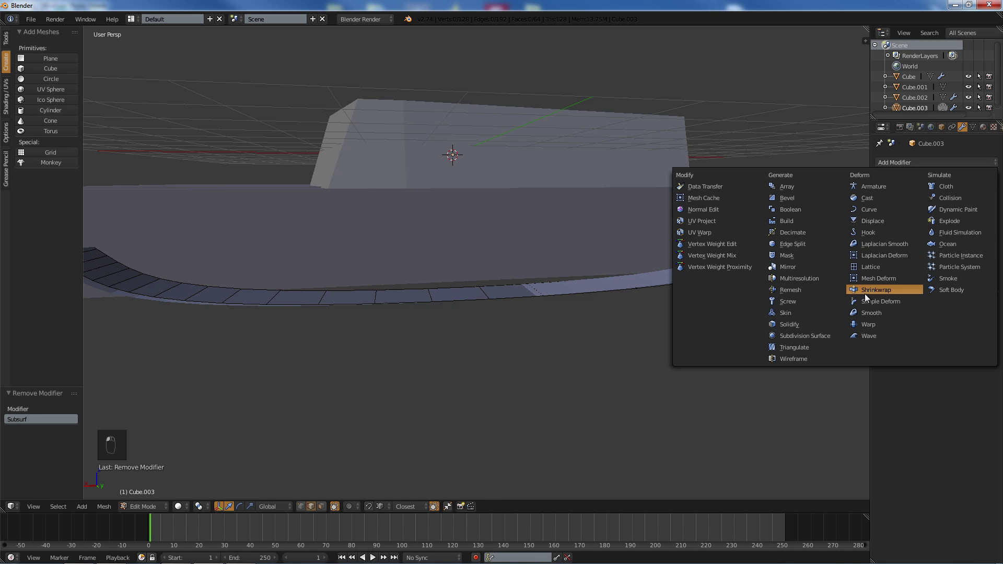
left_click(807, 324)
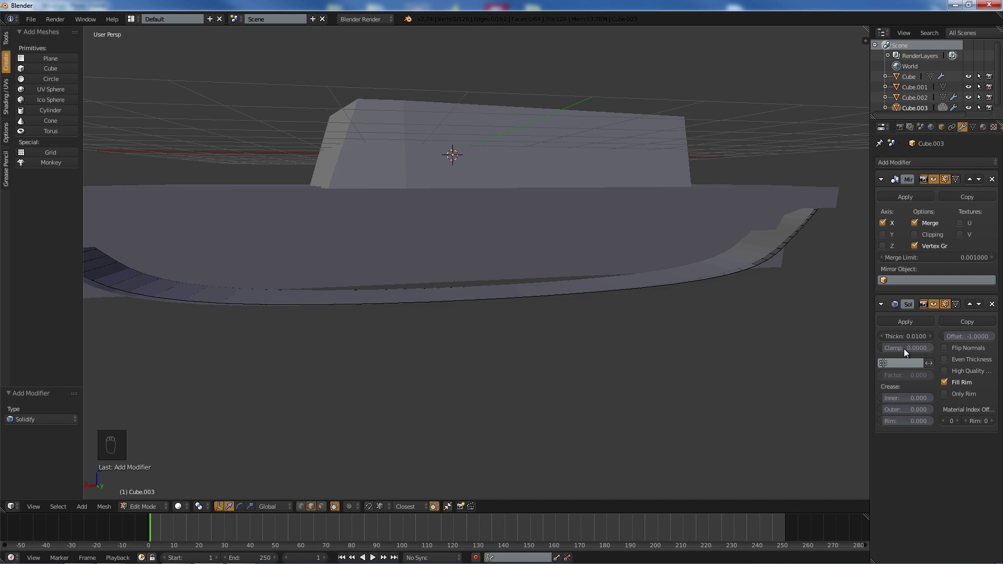
left_click_drag(891, 333, 914, 333)
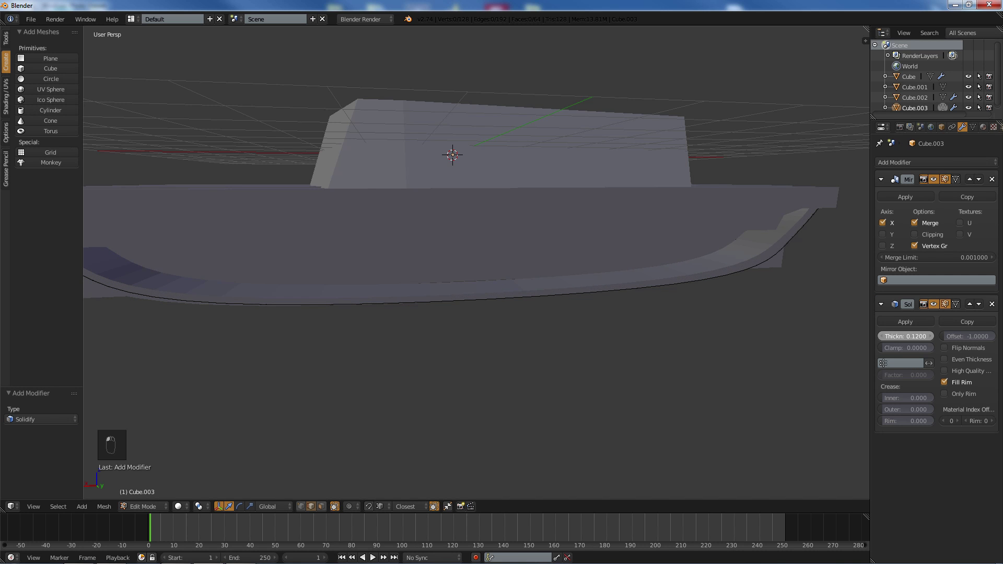
- Change the band's Mirror modifier from the X axis to the Y axis
middle_click_drag(361, 253, 425, 253)
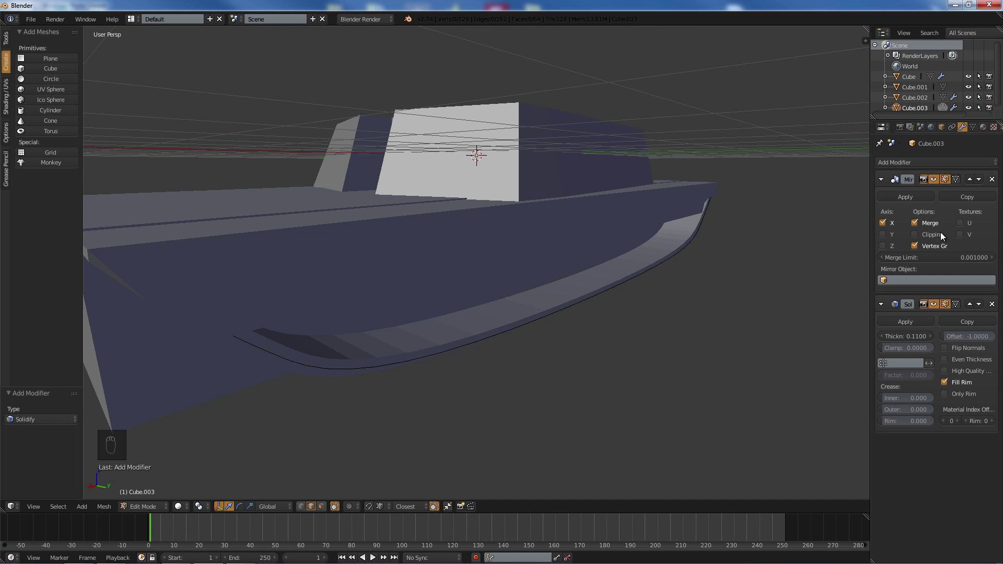
left_click(883, 222)
left_click(882, 234)
middle_click_drag(470, 264, 396, 270)
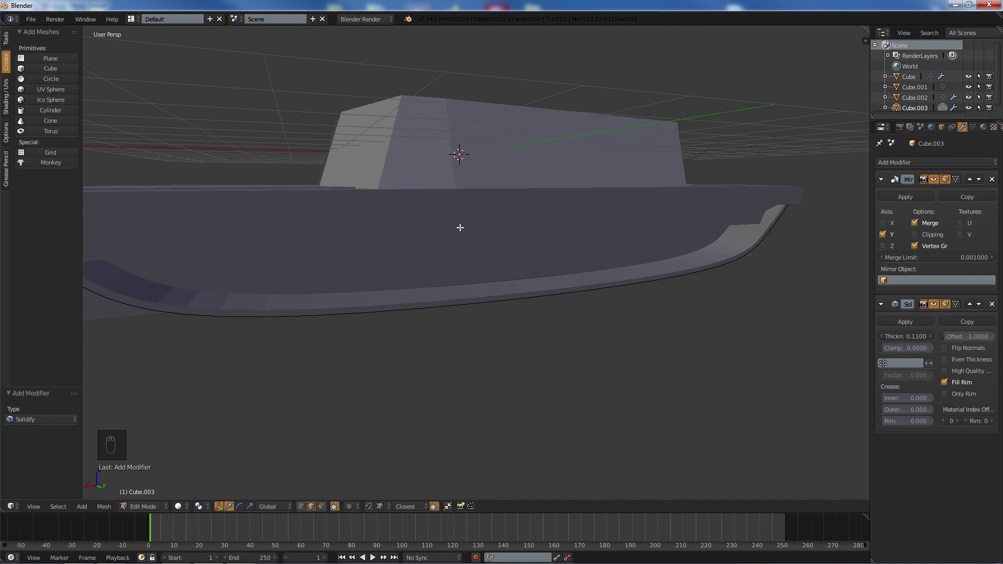
- Select the whole band mesh and shade its faces smooth
key("Tab")
key("Tab")
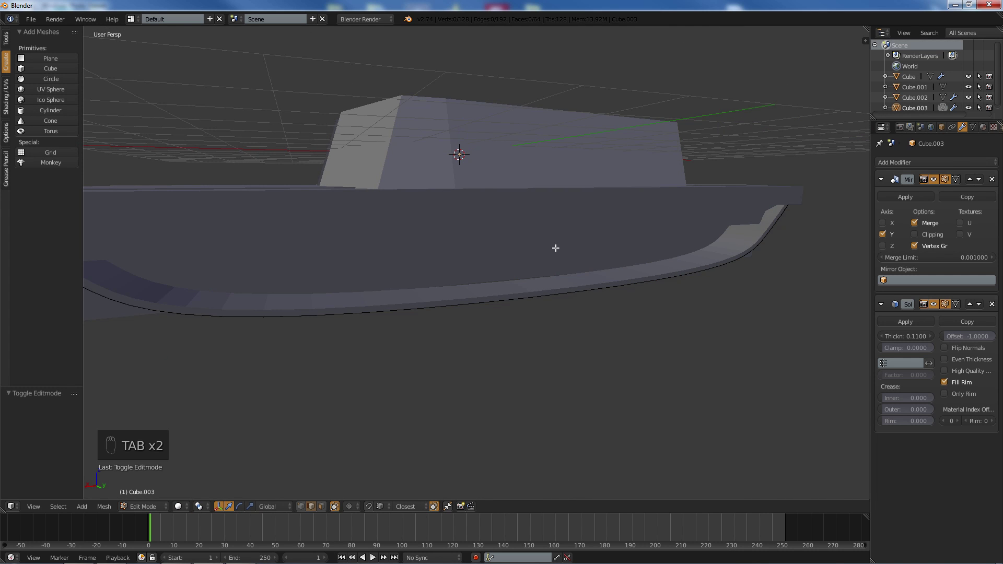
key("a")
key("a")
key("a")
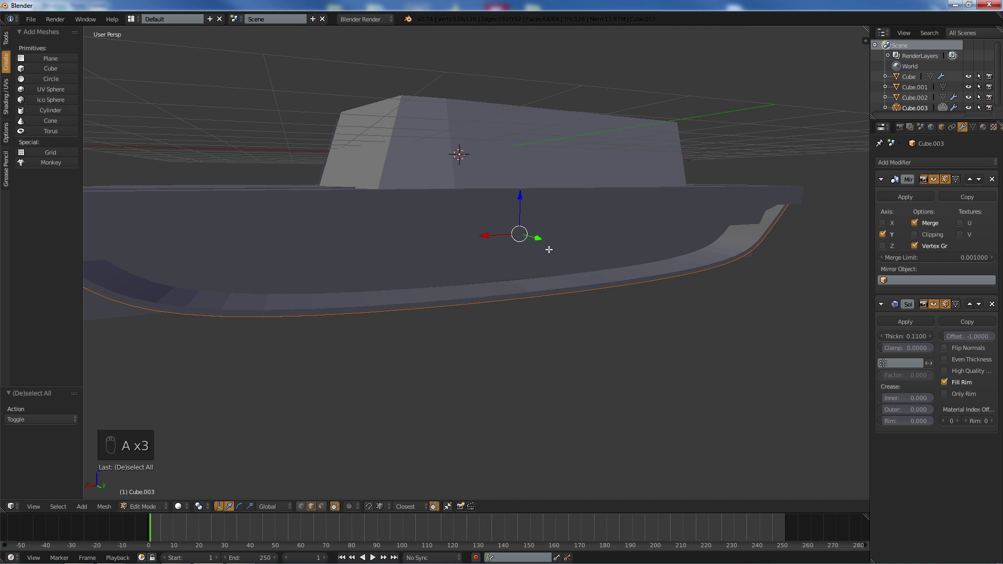
left_click(5, 91)
left_click(30, 61)
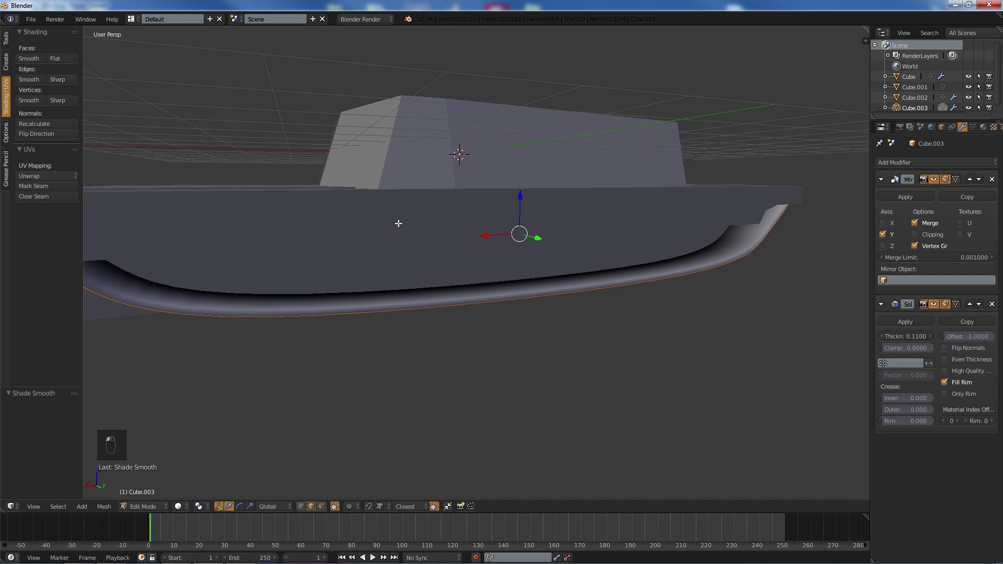
key("Tab")
key("Tab")
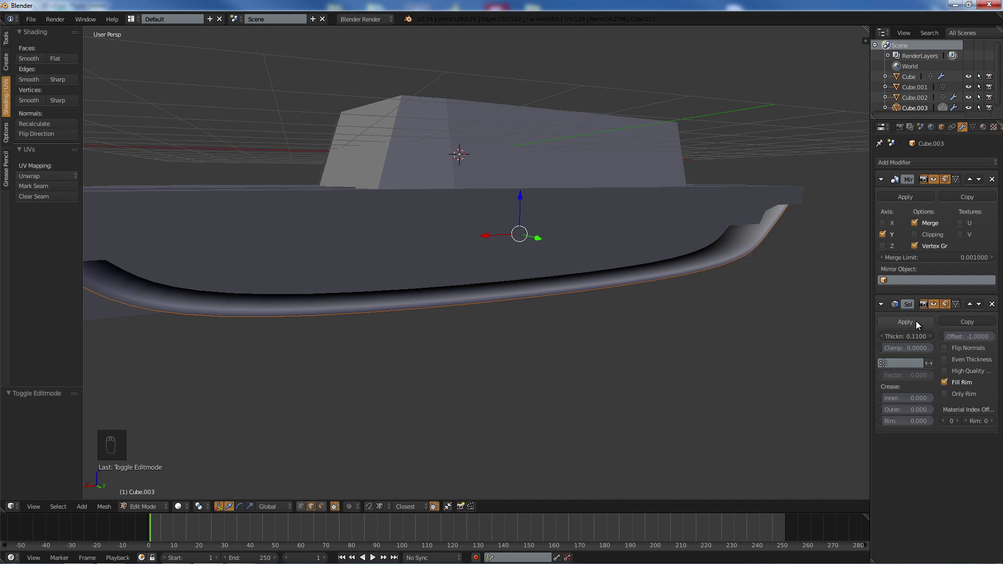
- Toggle the Solidify modifier's viewport display off and on, and add an Edge Split modifier with a 30° split angle to the band
left_click(934, 305)
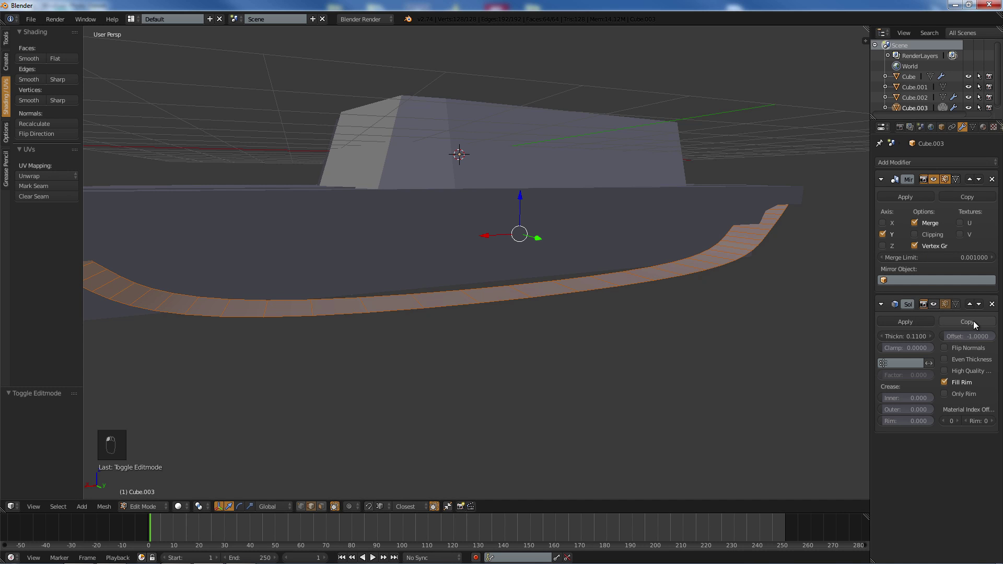
left_click(939, 303)
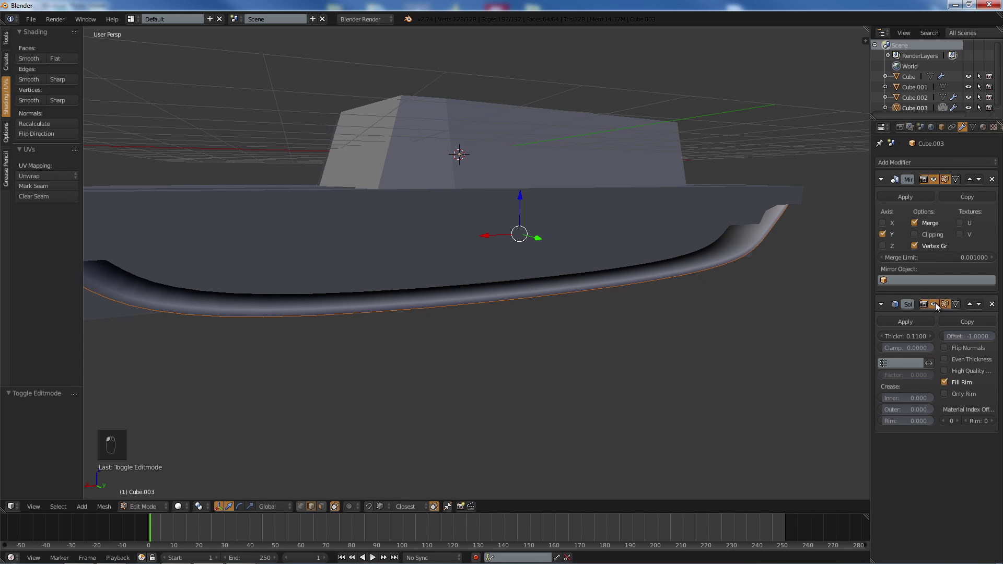
left_click(901, 163)
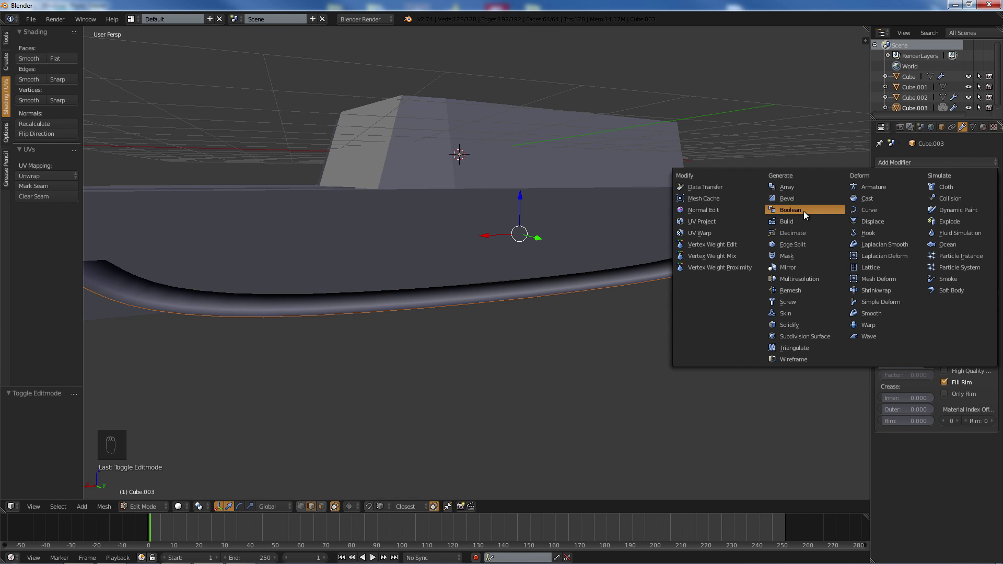
left_click(805, 244)
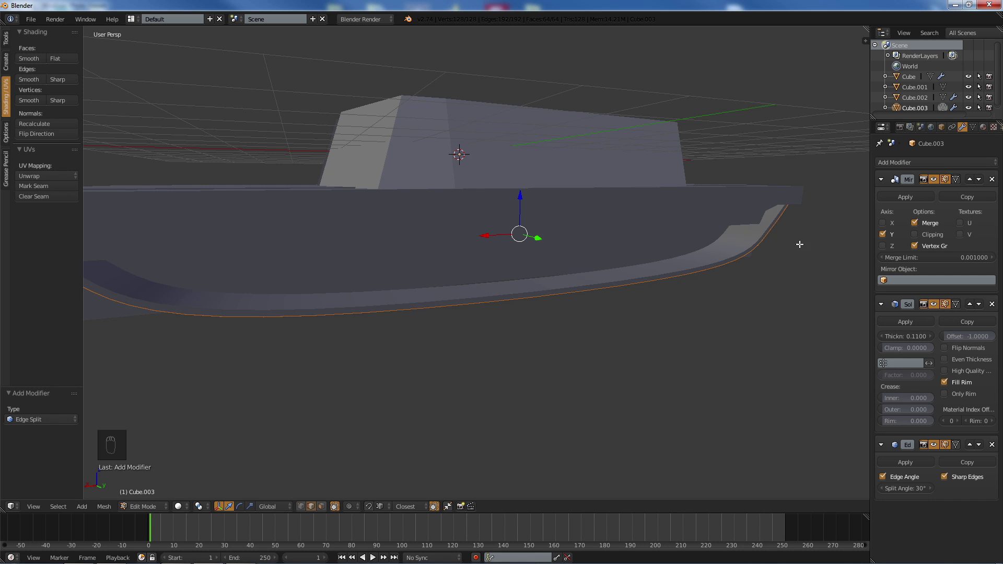
middle_click_drag(799, 242, 695, 255)
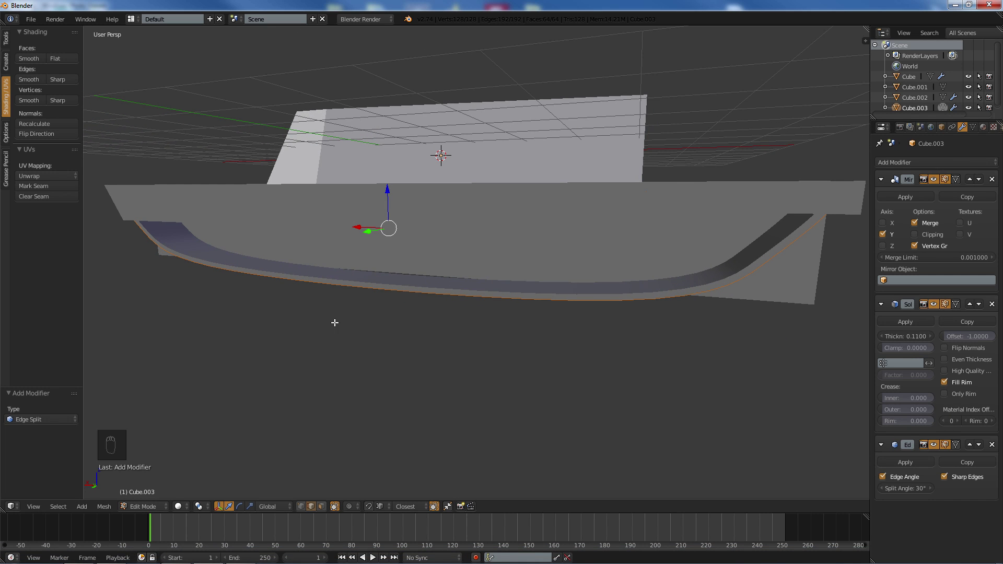
middle_click_drag(372, 322, 505, 314)
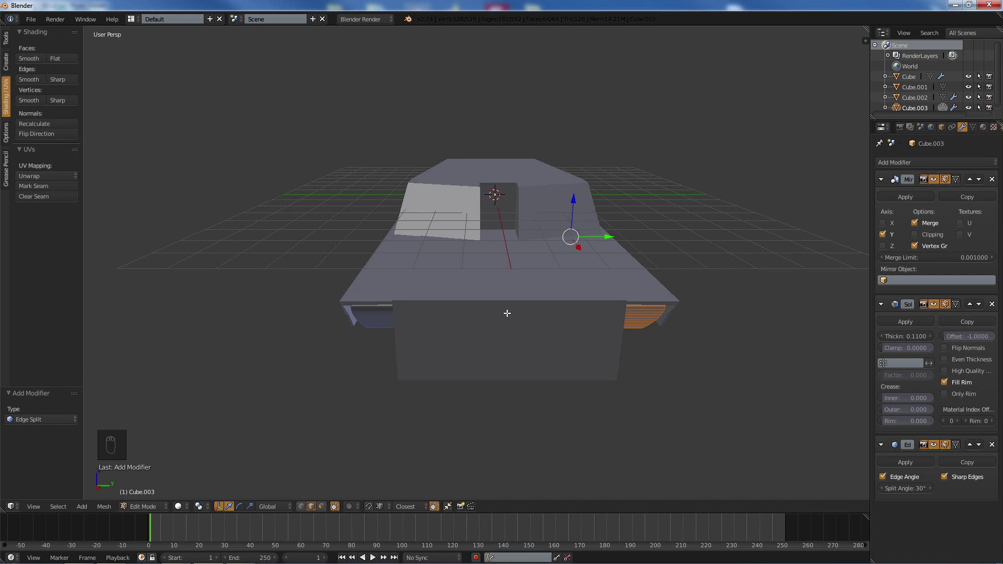
- Select the upper block with the notch and raise its whole mesh slightly along Z in Edit Mode
key("Tab")
middle_click_drag(596, 328, 417, 224)
scroll(416, 226, "up", 5)
key("Tab")
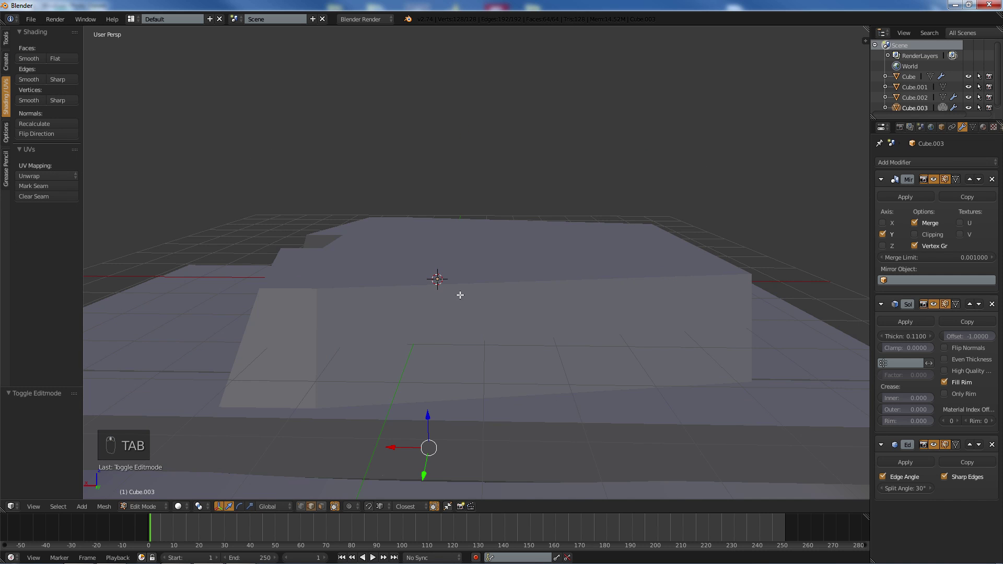
middle_click_drag(459, 285, 444, 267, "shift")
key("Tab")
right_click(444, 263)
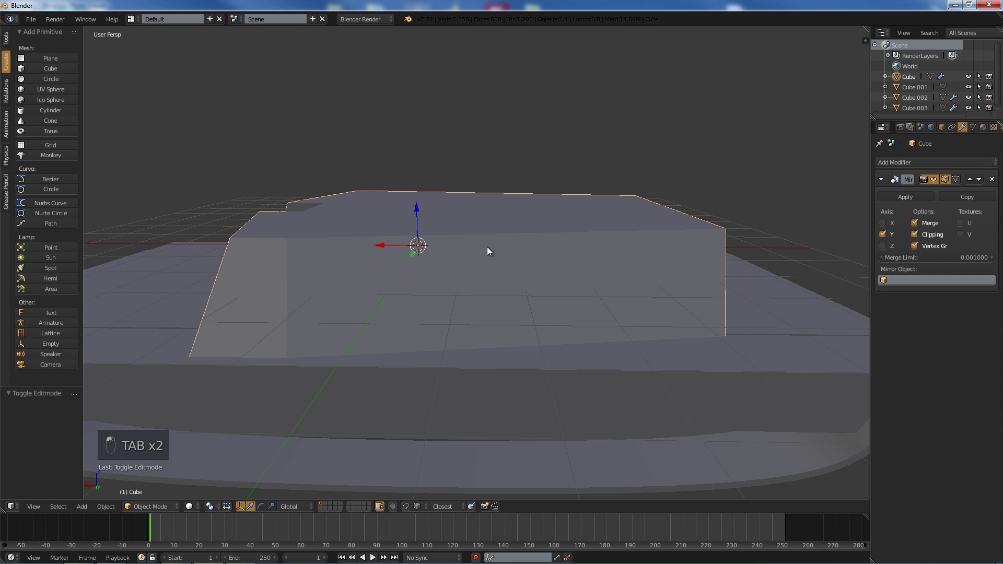
key("Tab")
key("a")
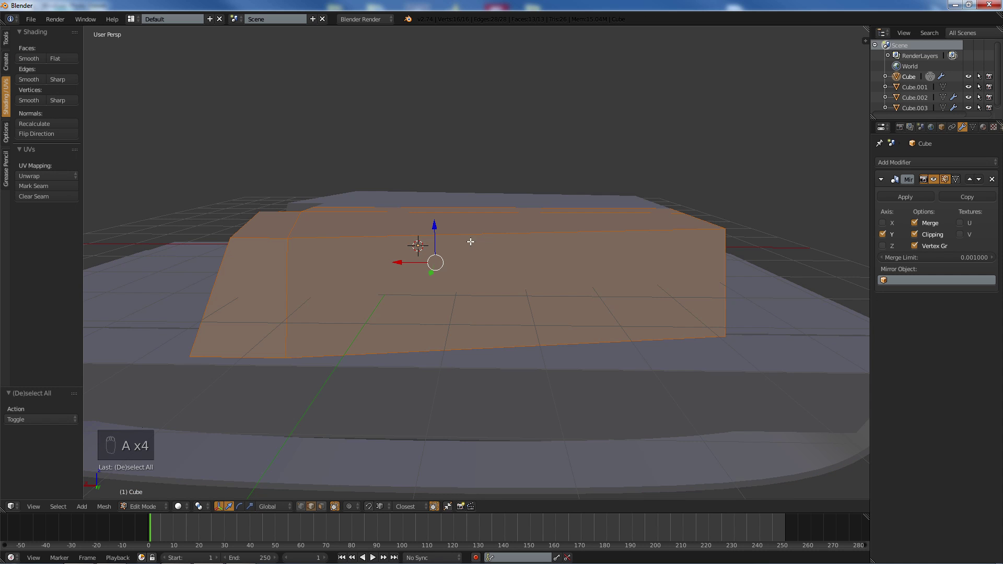
left_click_drag(434, 225, 443, 200)
mouse_move(443, 200)
middle_mouse_down()
mouse_move(432, 195)
mouse_move(474, 179)
mouse_move(459, 189)
middle_mouse_up()
key("a")
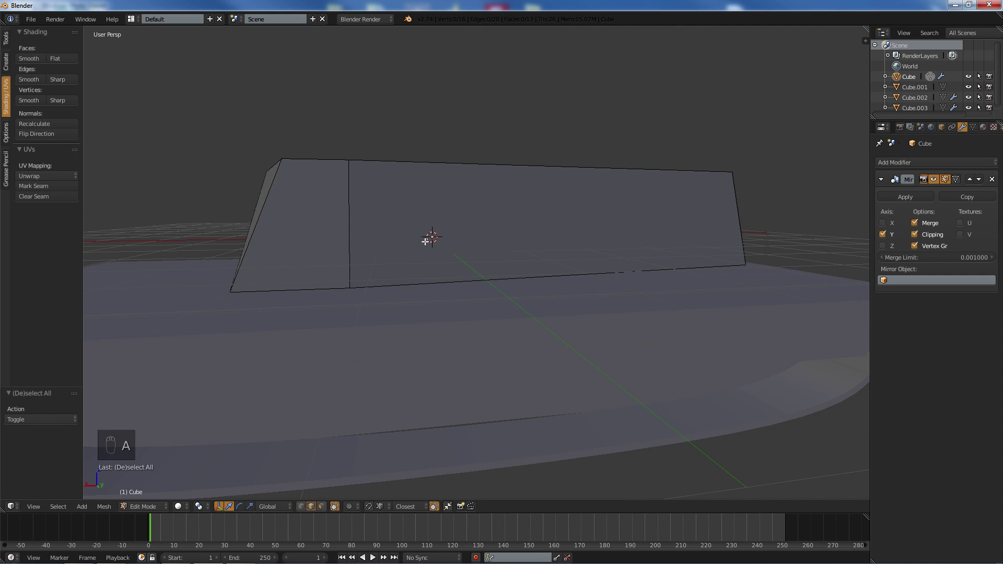
- Add one crosswise loop cut to the lower hull block in Edit Mode and slide it slightly off-centre along its length
middle_click_drag(355, 282, 315, 332)
key("Tab")
right_click(315, 316)
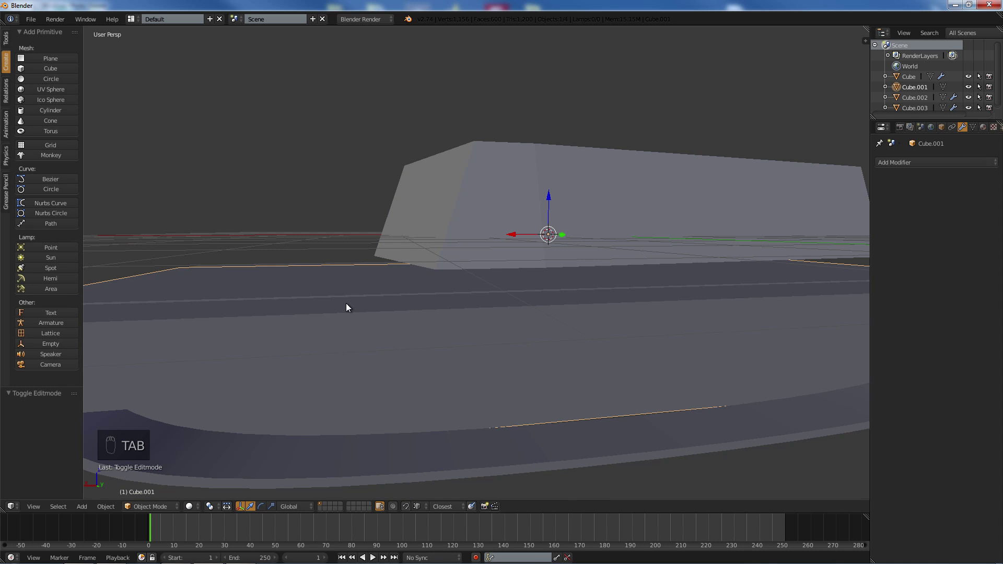
key("Tab")
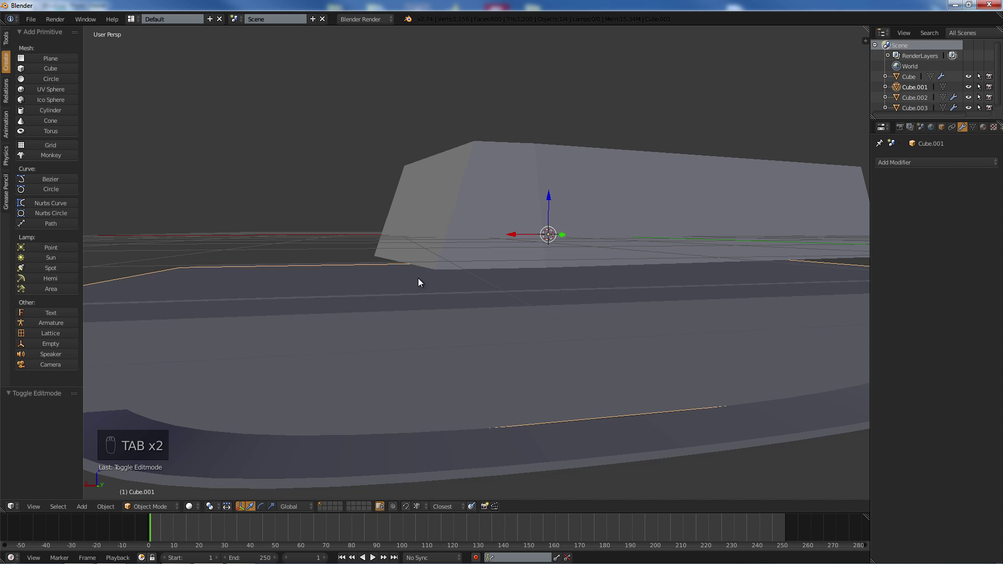
key("Tab")
key("ctrl+r")
left_click(385, 268)
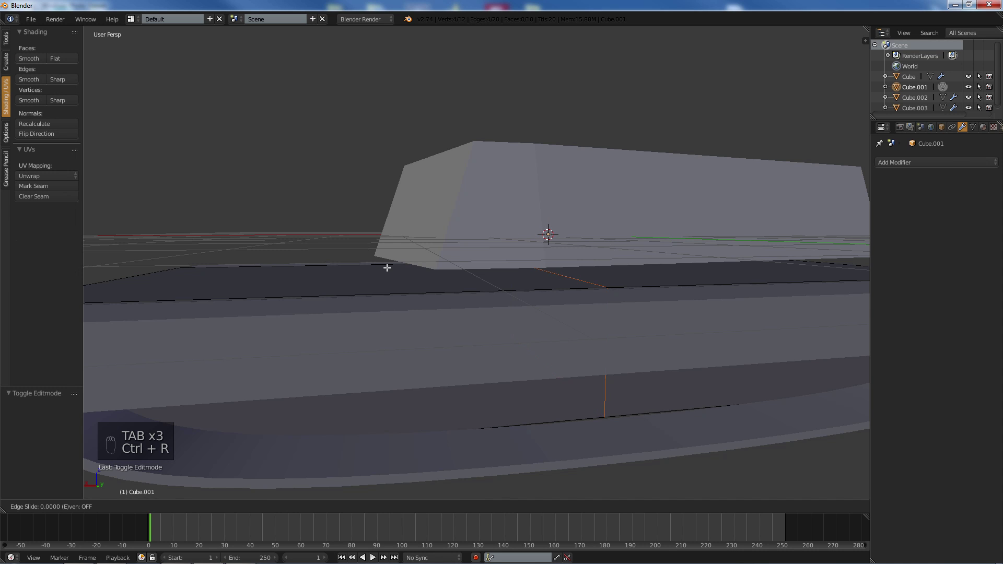
left_click_drag(386, 268, 367, 271)
left_click(368, 270)
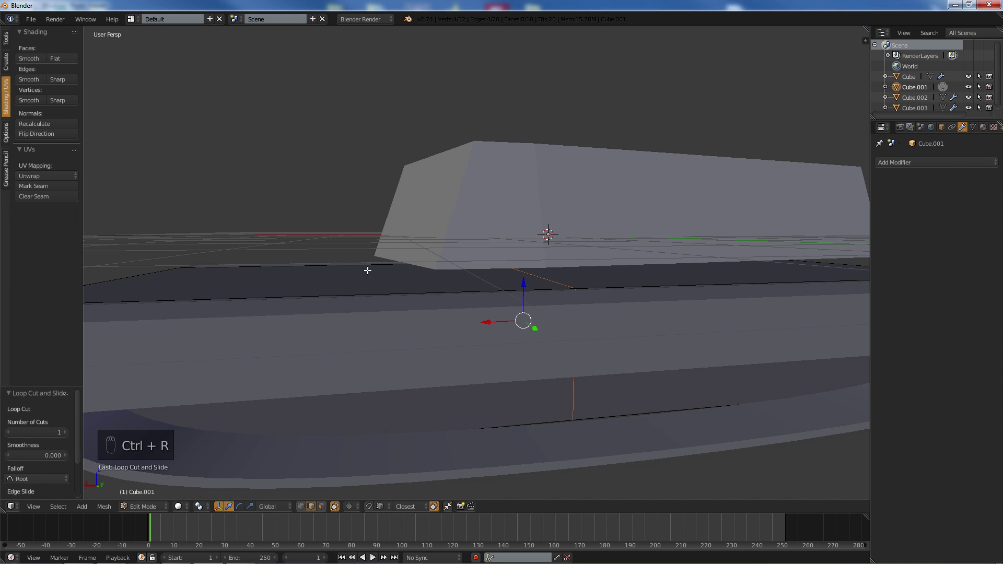
- Move the upper edge of the lower hull block's end face about -0.478 along Z
middle_click_drag(246, 286, 372, 282)
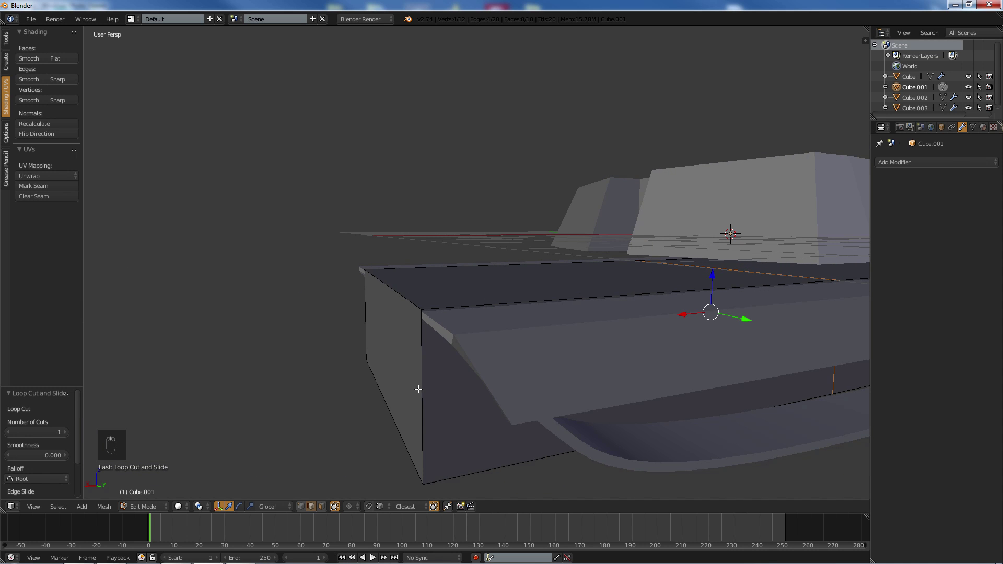
right_click(389, 292)
key("g")
key("z")
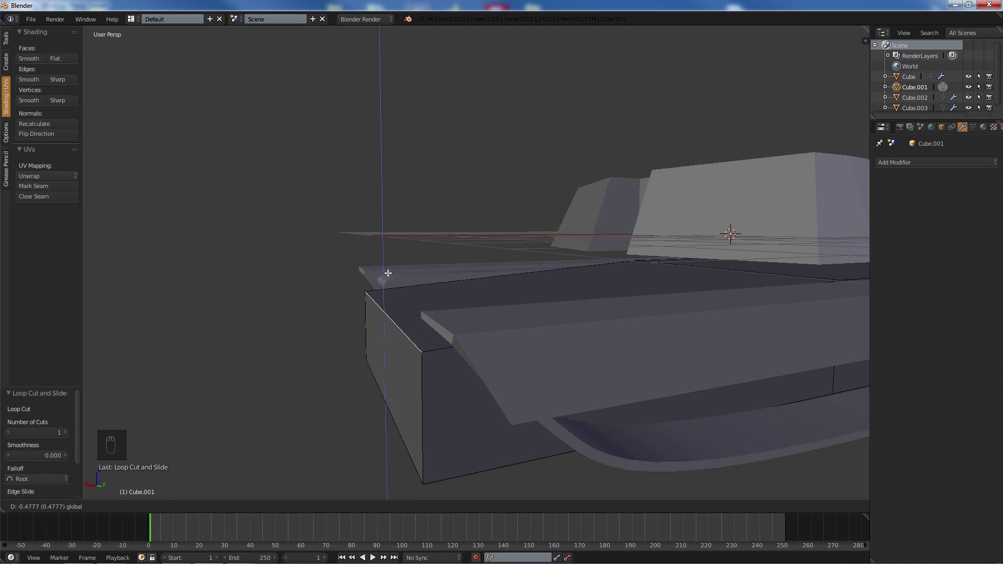
left_click(388, 273)
- Try to raise the lower edge of the lower hull block's end face about 0.969 along Z, and undo the move
right_click(403, 442)
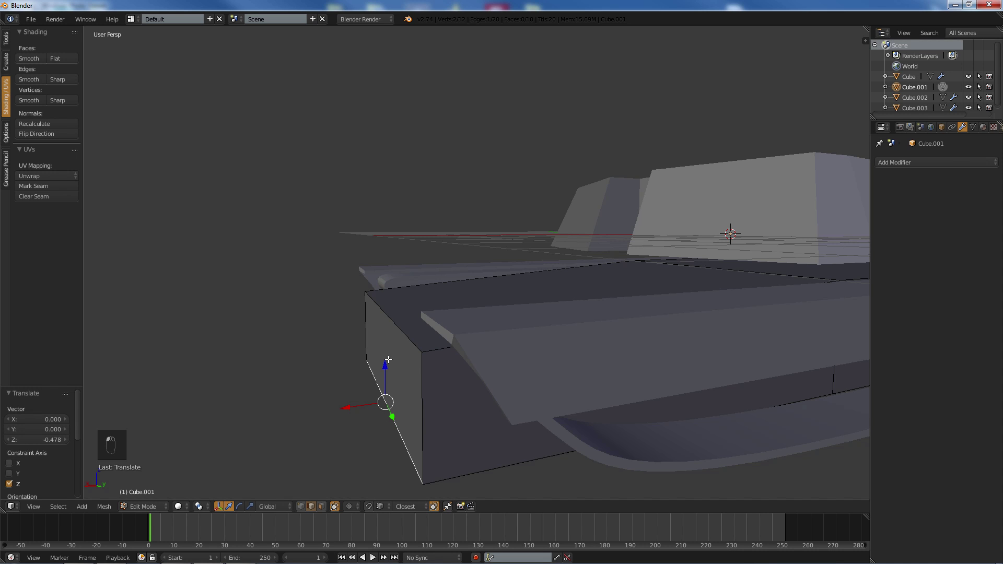
key("g")
key("z")
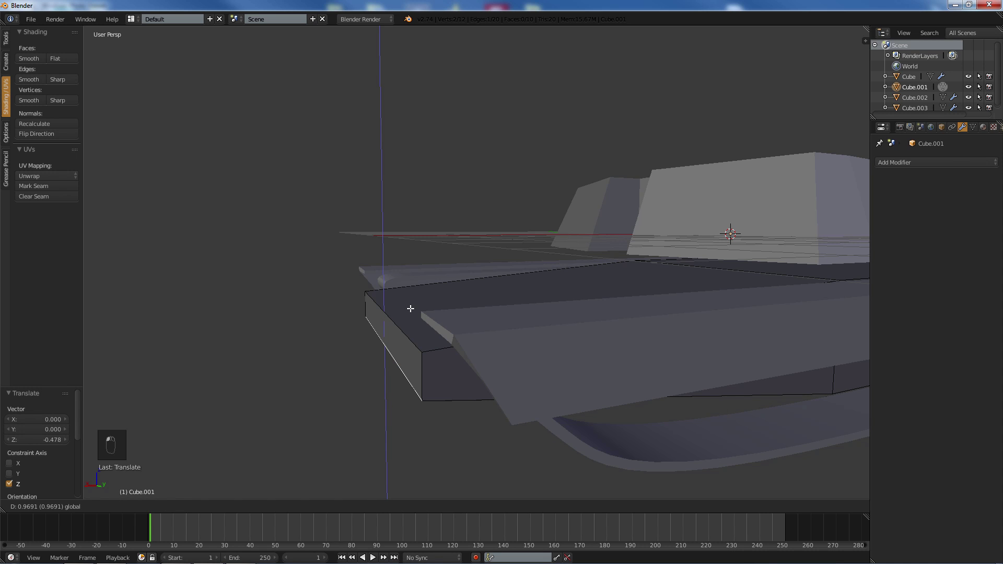
right_click(410, 308)
key("ctrl+z")
scroll(406, 302, "up", 5)
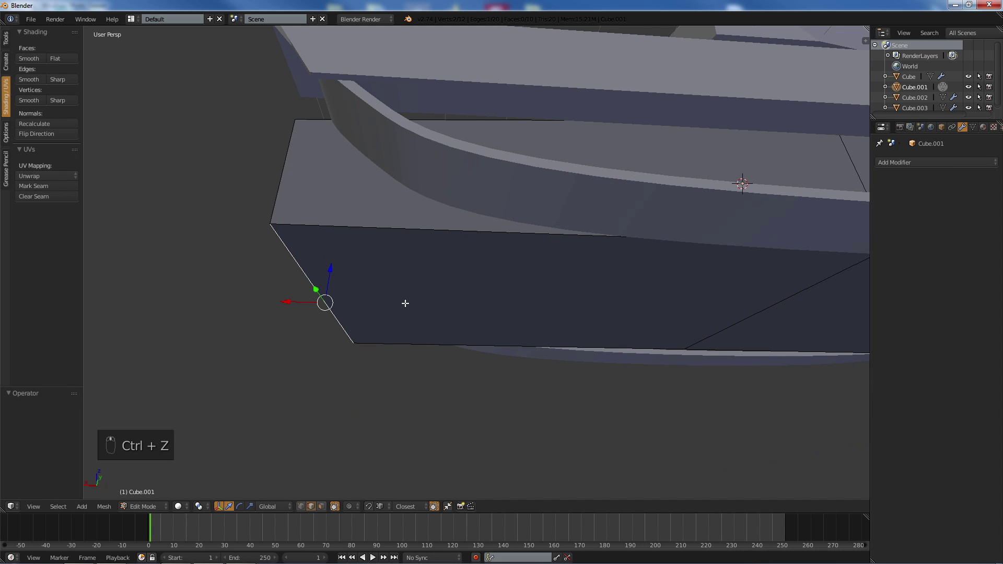
- Select both underside faces of the lower hull block in face select mode and raise them about 0.711 along Z
left_click(322, 506)
right_click(473, 264)
right_click(788, 304, "shift")
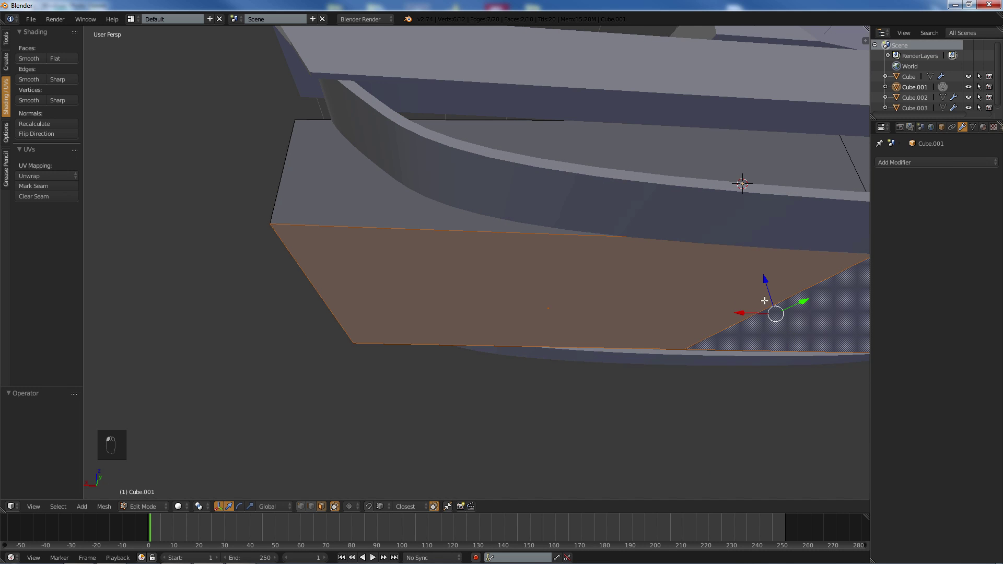
middle_click_drag(765, 285, 589, 290)
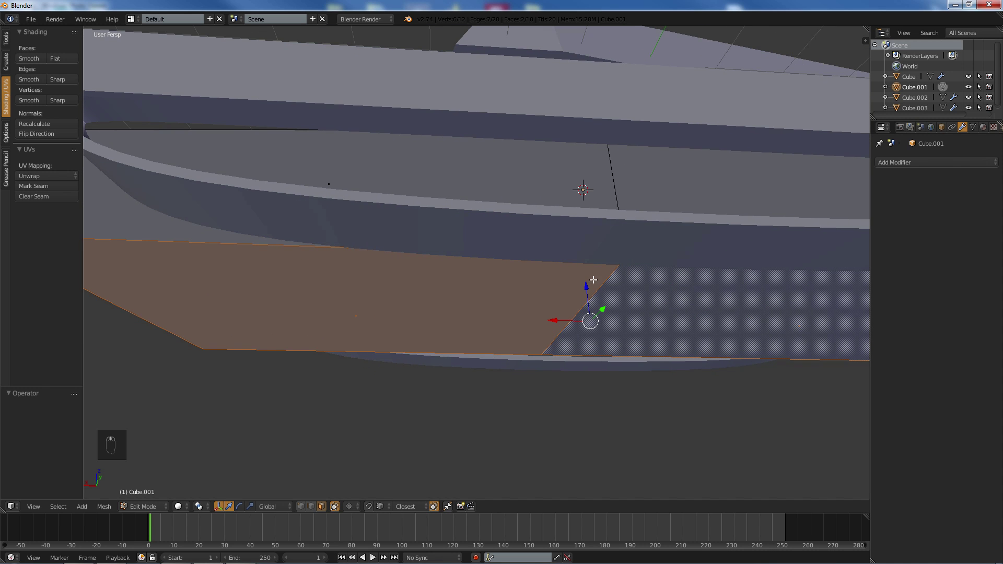
left_click_drag(584, 284, 582, 246)
scroll(582, 246, "down", 5)
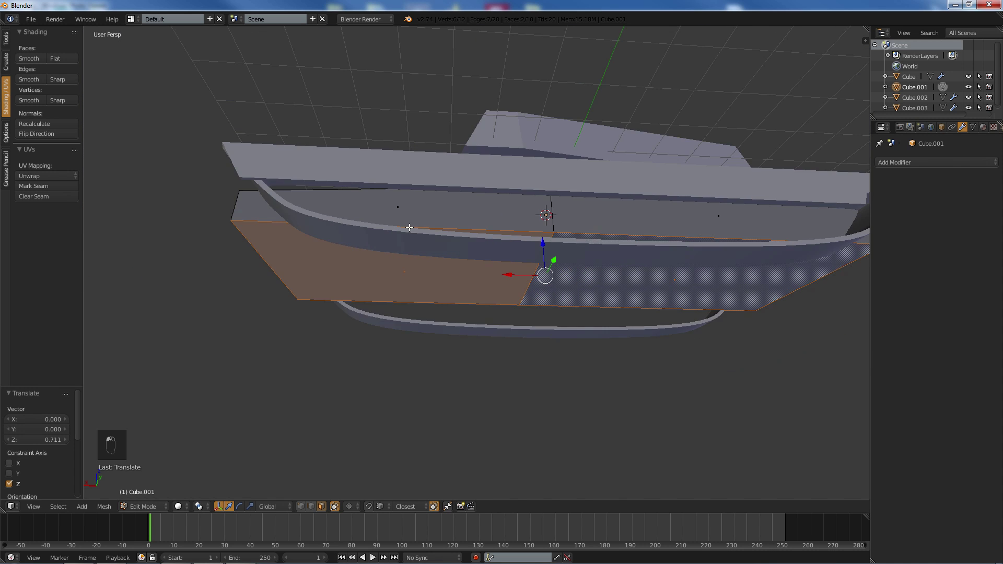
middle_click_drag(582, 246, 451, 250)
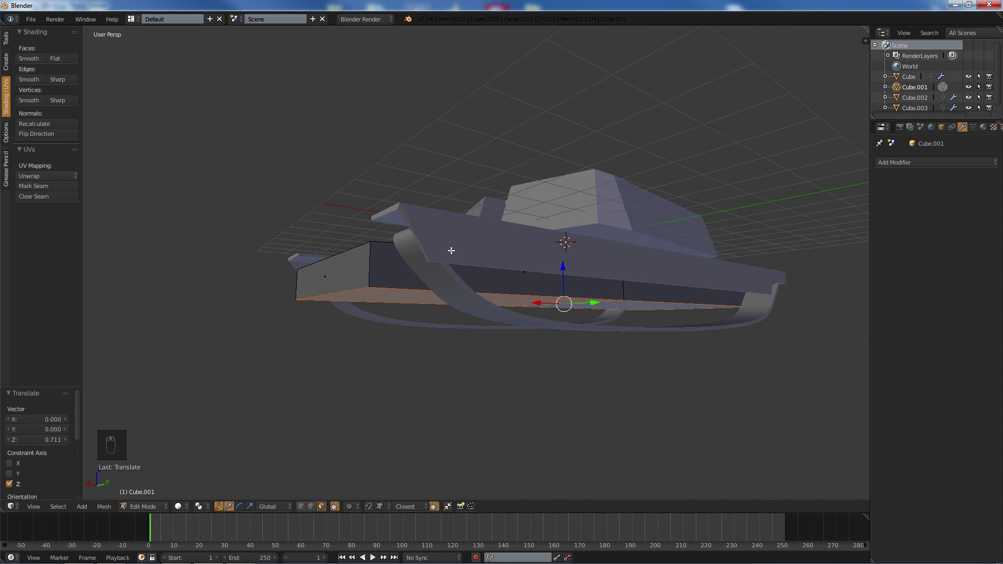
- Move the lower edge of the lower hull's end face about -1.034 along X to slope the end inward, and leave Edit Mode
scroll(399, 289, "up", 1)
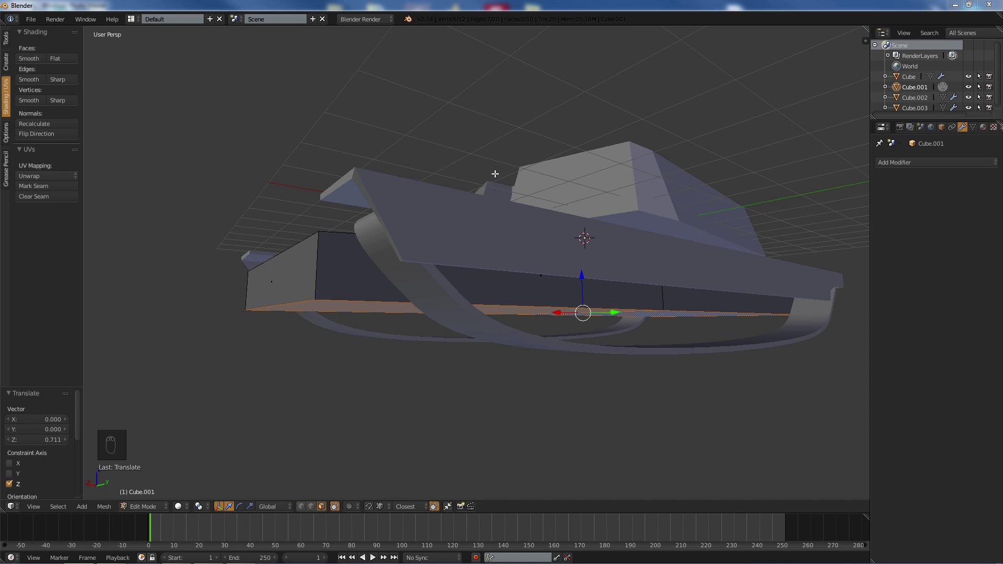
mouse_move(495, 173)
middle_mouse_down()
mouse_move(518, 174)
mouse_move(497, 180)
mouse_move(512, 194)
mouse_move(495, 170)
mouse_move(515, 175)
mouse_move(479, 185)
middle_mouse_up()
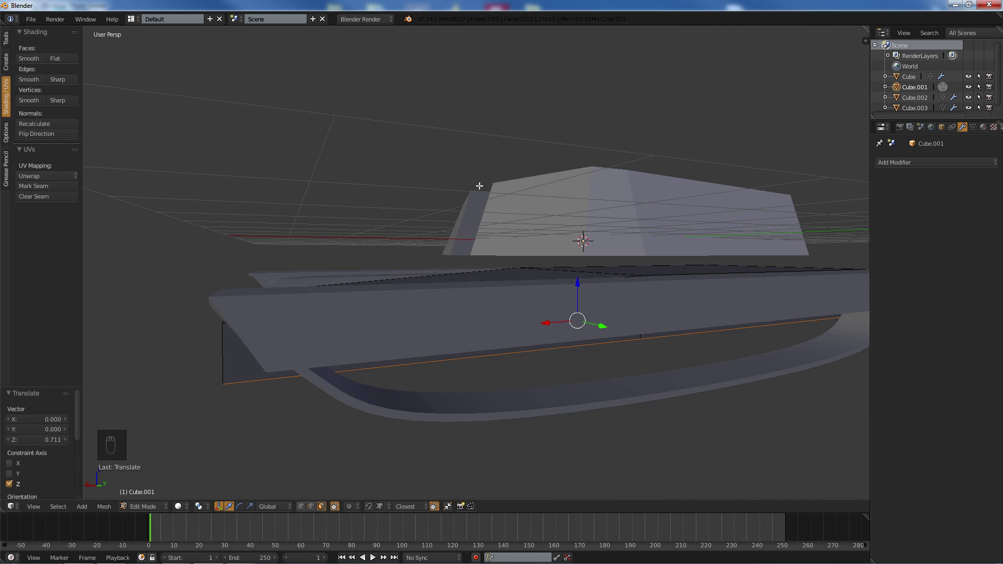
middle_click_drag(329, 287, 421, 283)
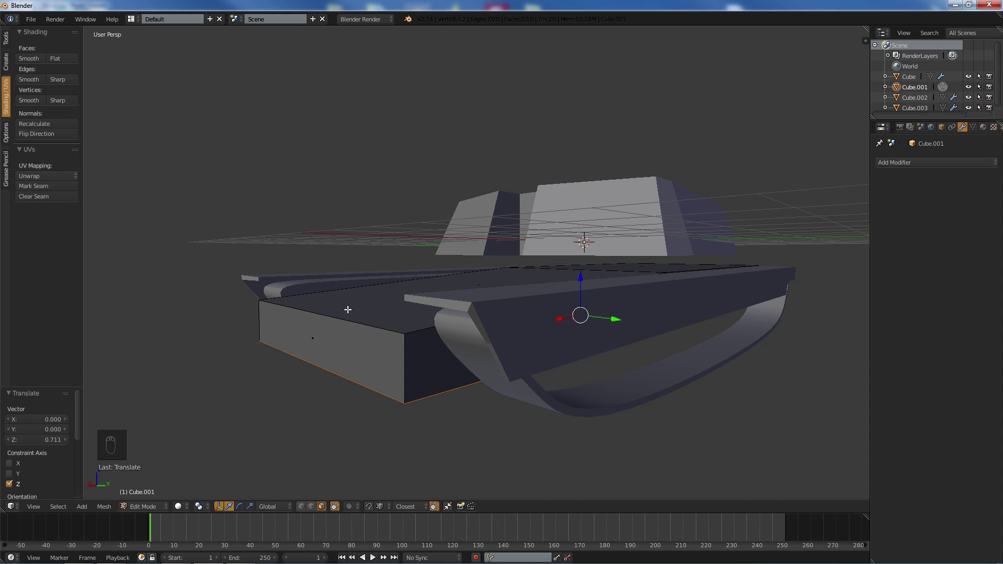
mouse_move(353, 312)
middle_mouse_down()
mouse_move(361, 307)
mouse_move(352, 293)
mouse_move(356, 302)
middle_mouse_up()
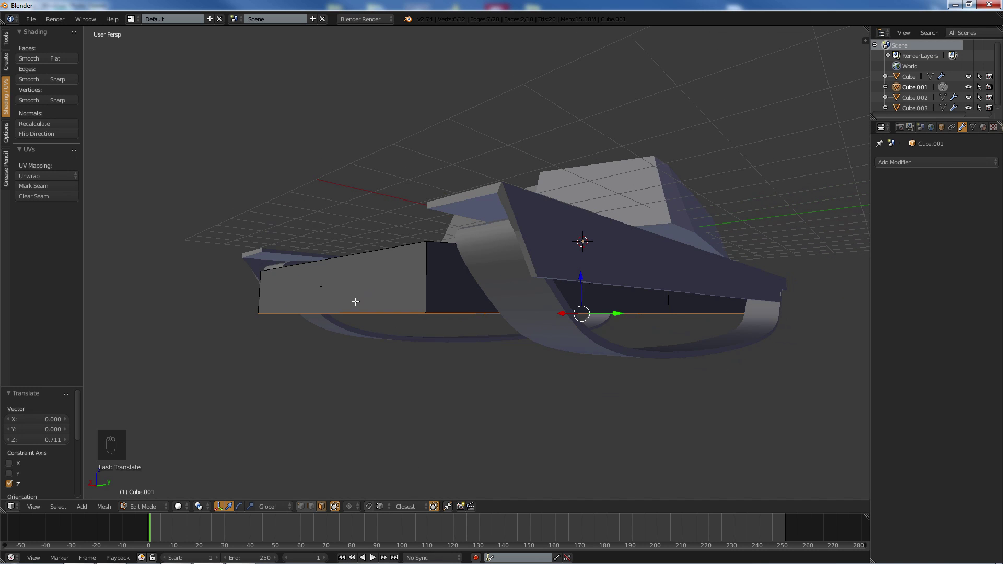
left_click(309, 506)
right_click(362, 314)
middle_click_drag(362, 313, 220, 369)
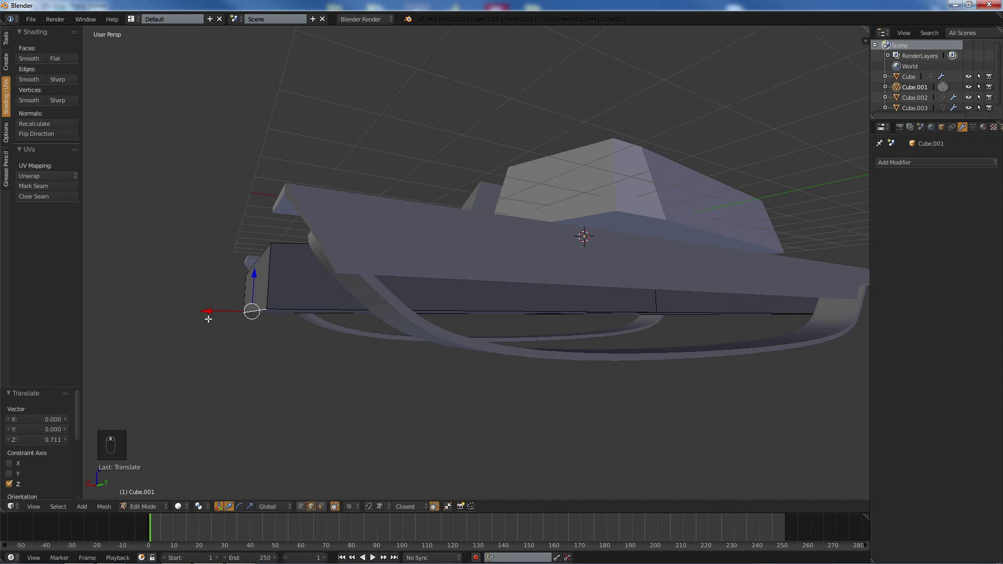
key("g")
key("x")
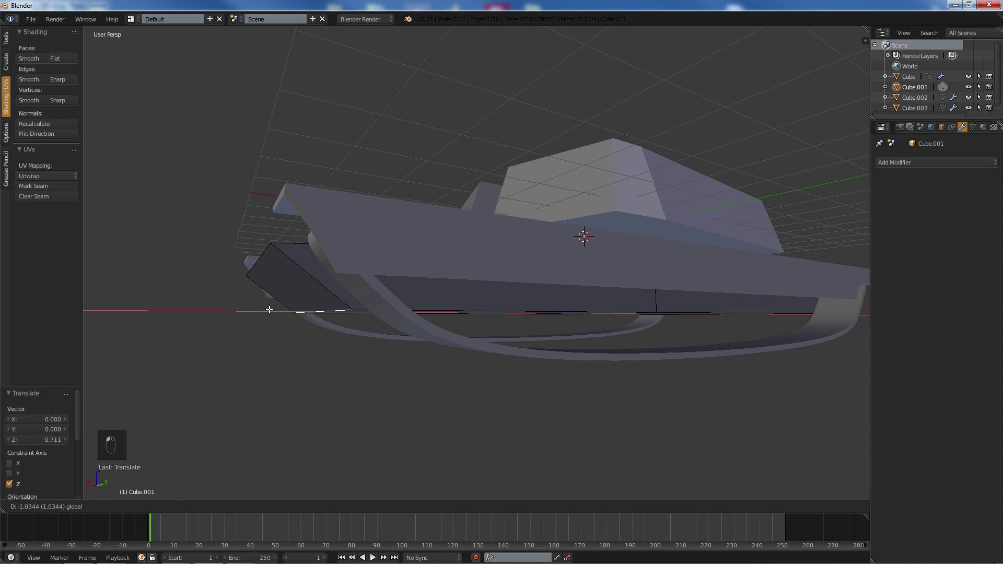
left_click(269, 310)
middle_click_drag(269, 309, 303, 332)
key("Tab")
- Select the side skirts and apply their Solidify modifier in Object Mode
right_click(665, 344)
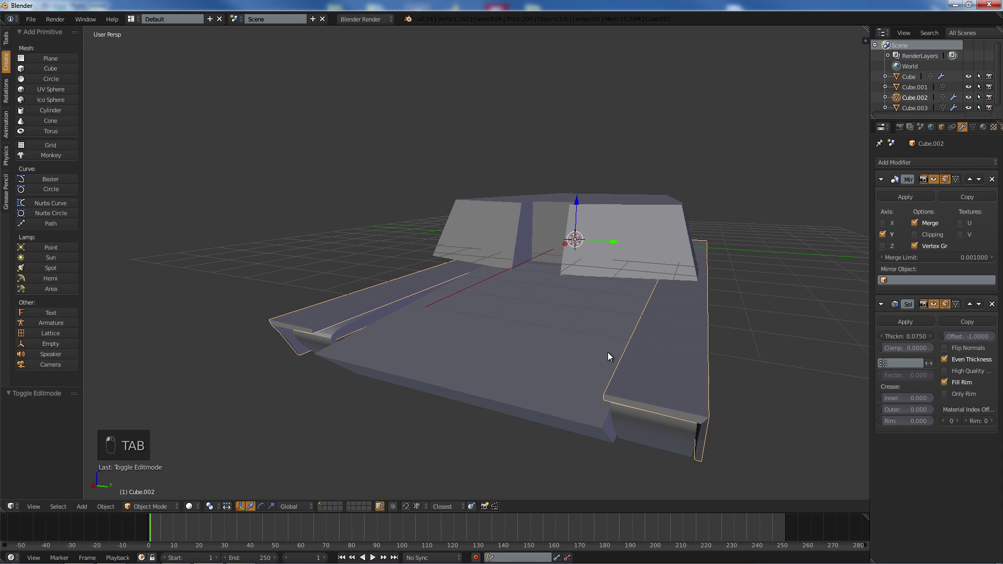
middle_click_drag(607, 353, 642, 265)
key("Tab")
key("Tab")
key("Tab")
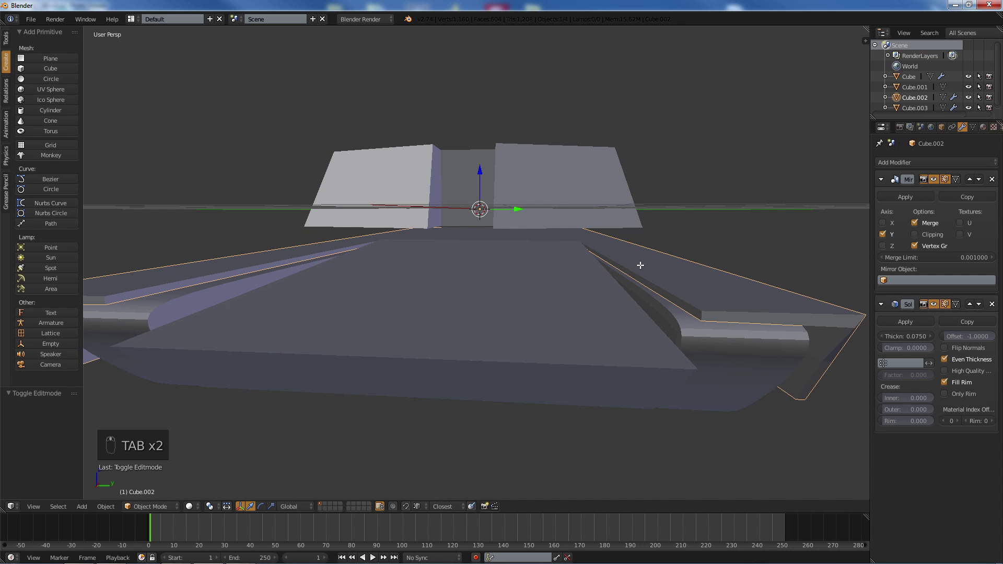
middle_click_drag(718, 280, 649, 274)
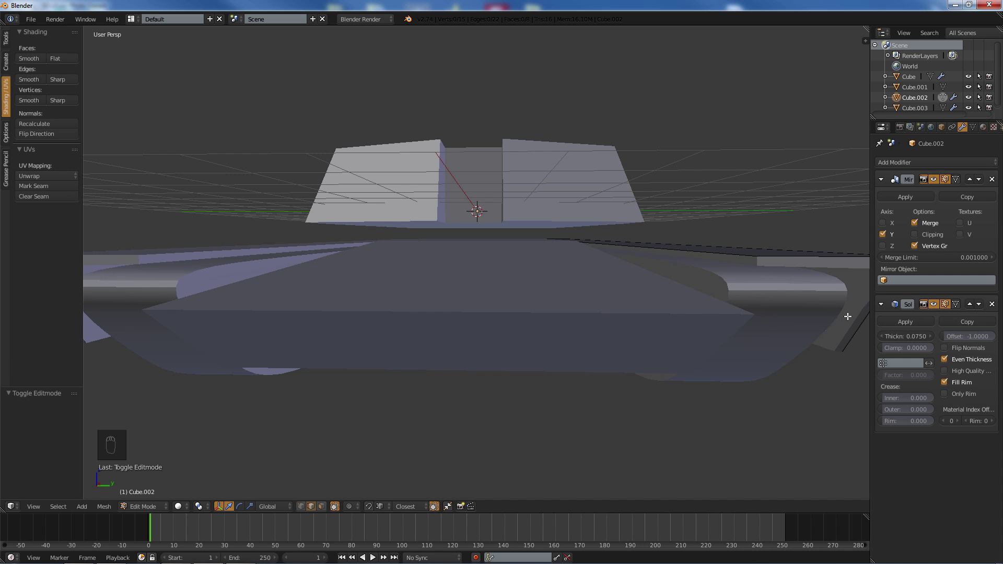
left_click(883, 322)
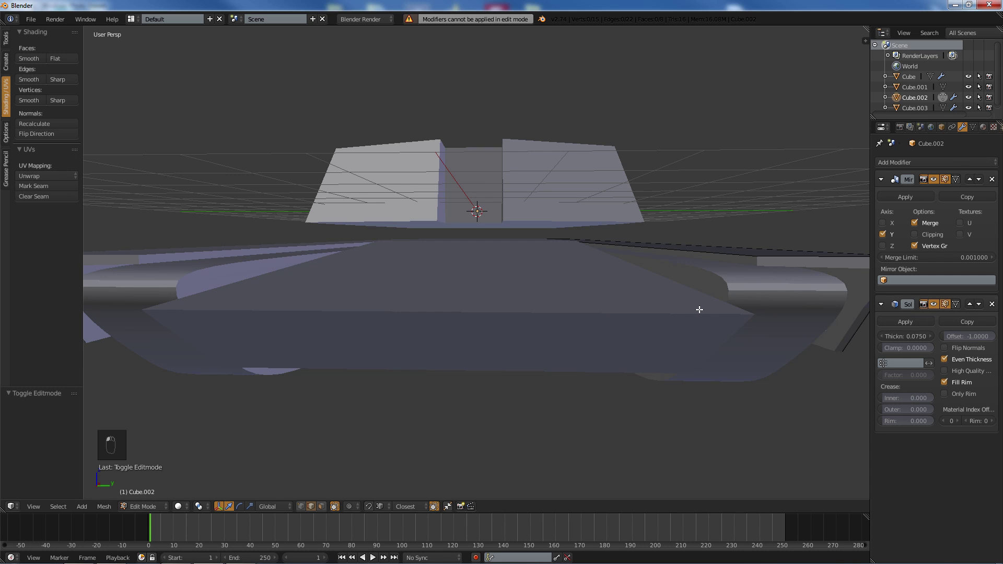
key("Tab")
left_click(897, 321)
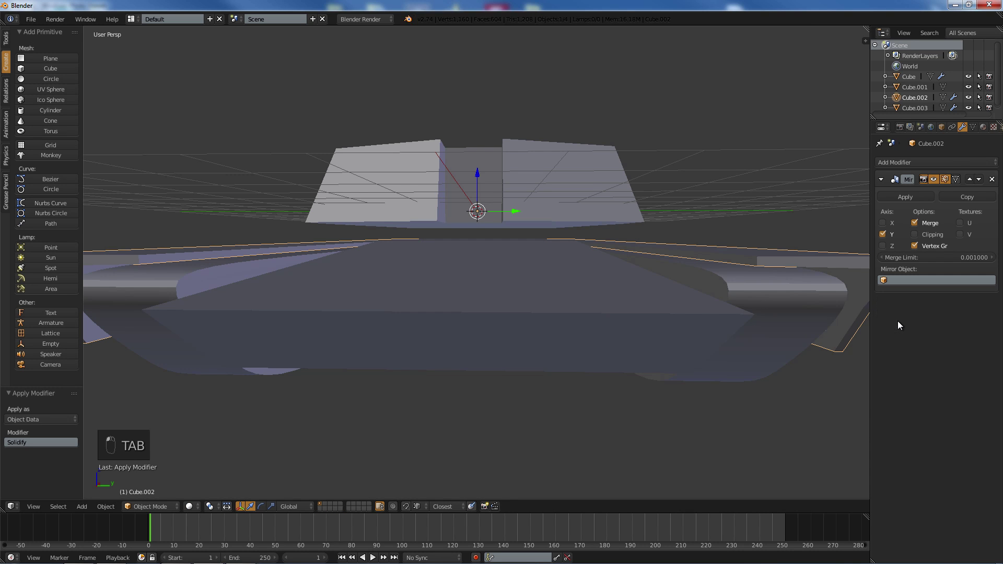
- Add one lengthwise loop cut to the side skirt's top plate in Edit Mode and slide it close to the inner edge
key("Tab")
mouse_move(707, 278)
middle_mouse_down()
mouse_move(676, 273)
mouse_move(698, 278)
middle_mouse_up()
scroll(698, 279, "up", 6)
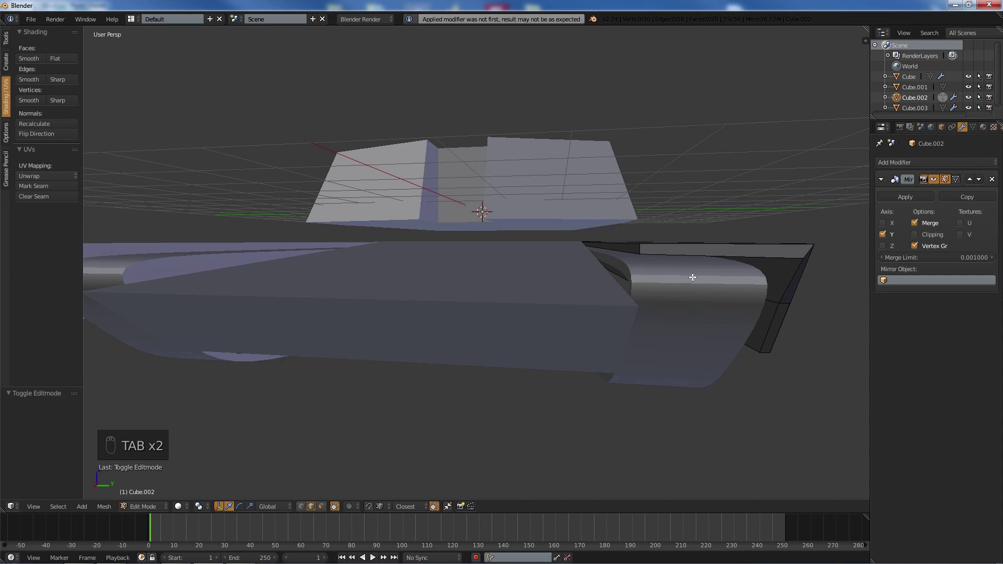
middle_click_drag(598, 275, 628, 273)
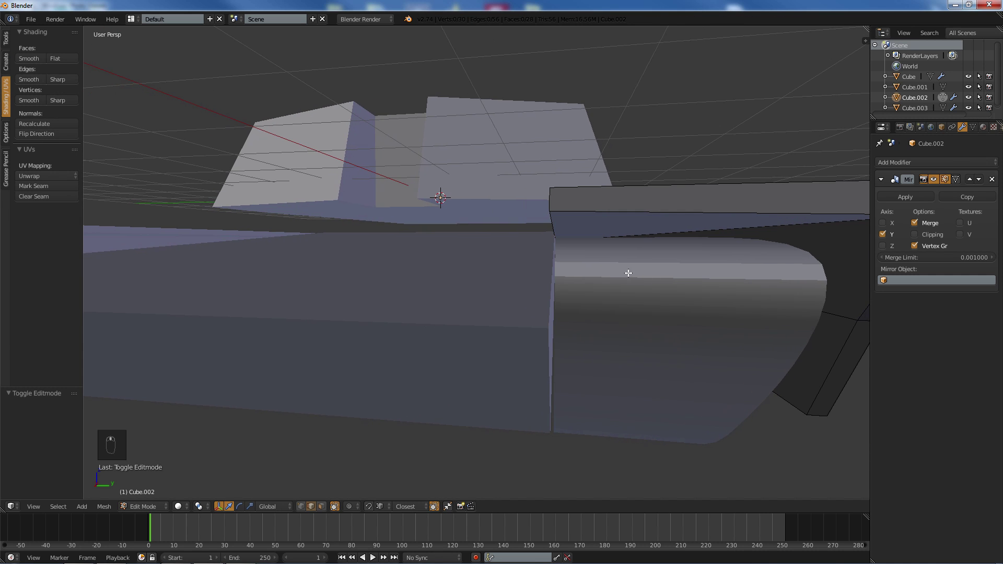
middle_click_drag(505, 265, 513, 271)
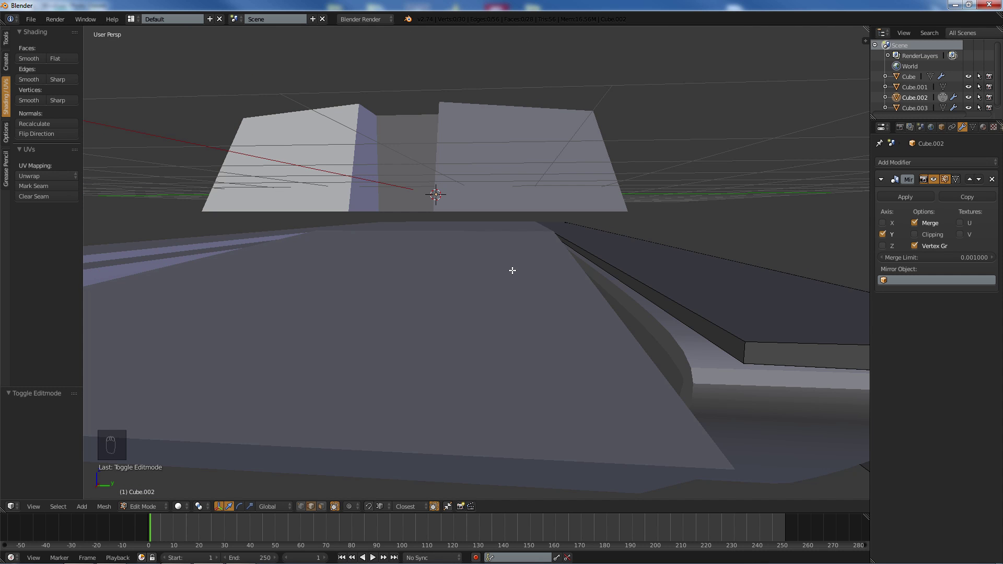
mouse_move(512, 270)
middle_mouse_down()
mouse_move(524, 273)
mouse_move(508, 263)
middle_mouse_up()
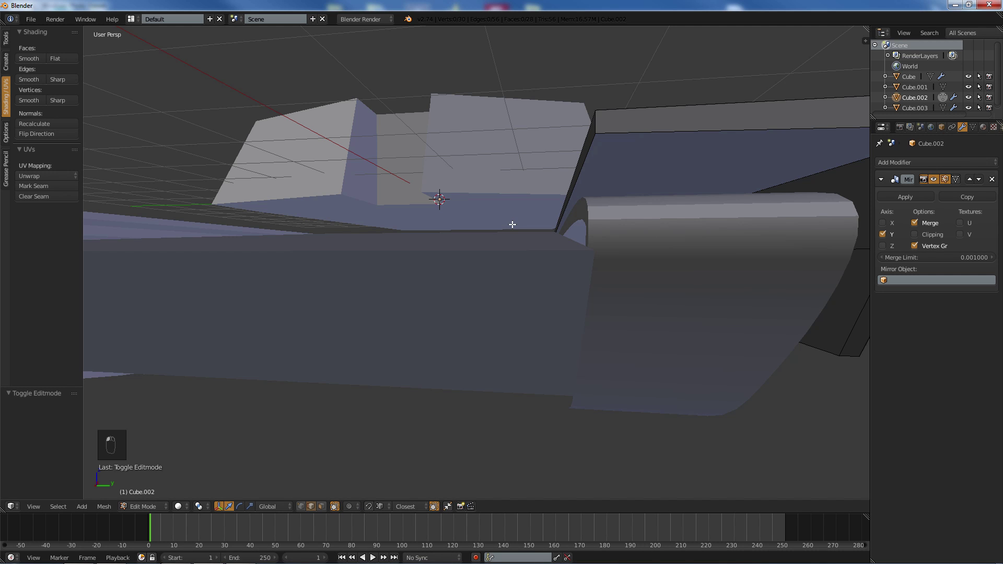
middle_click_drag(512, 224, 512, 227)
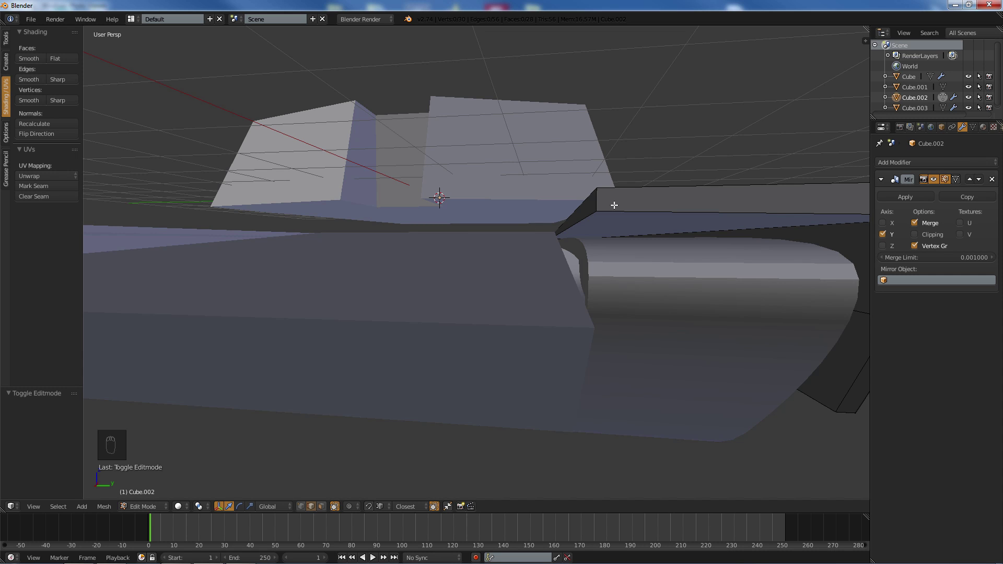
key("ctrl+r")
left_click(613, 188)
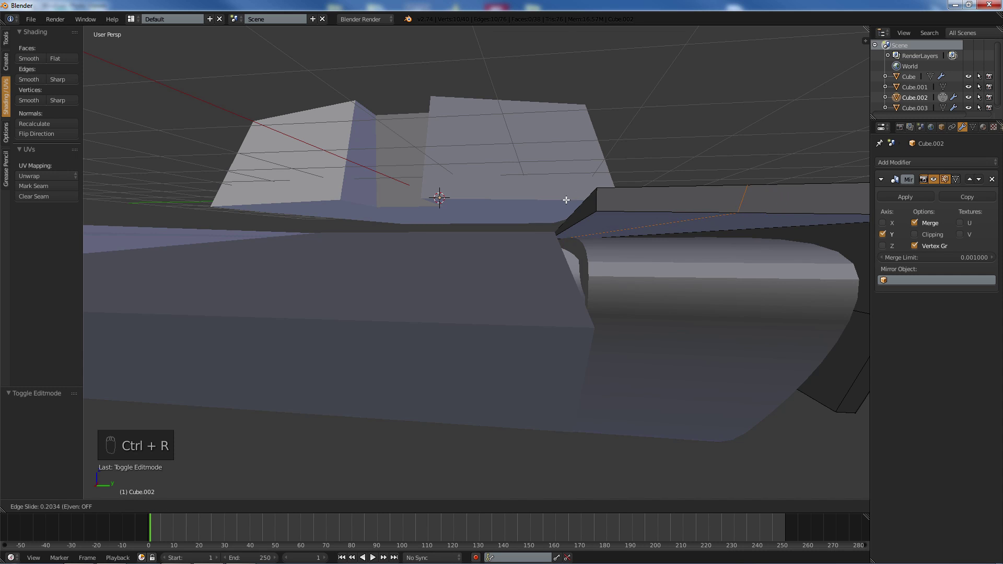
left_click(410, 199)
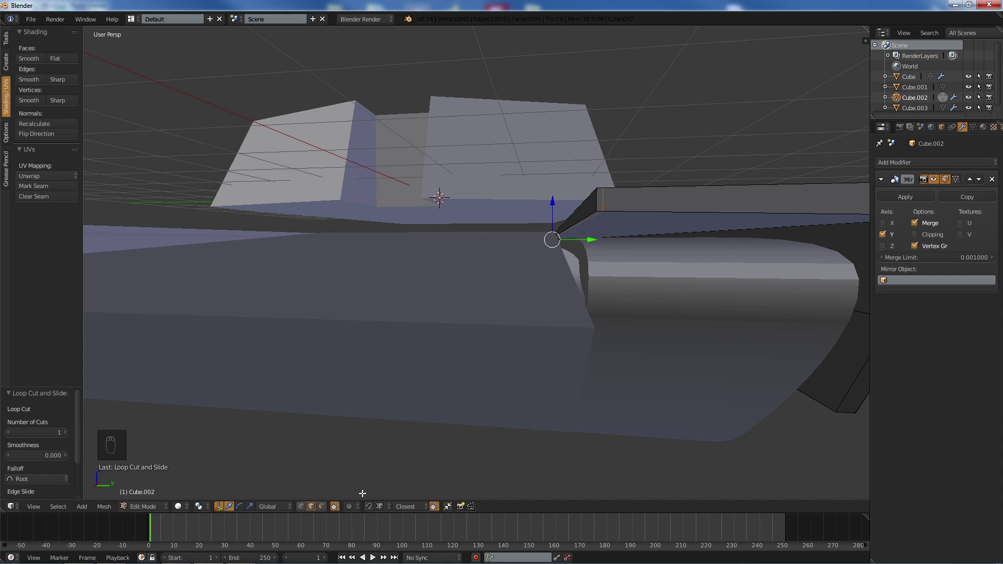
- Select the narrow inner strip face on the side skirt's underside and extrude it about 0.46 downward
left_click(322, 507)
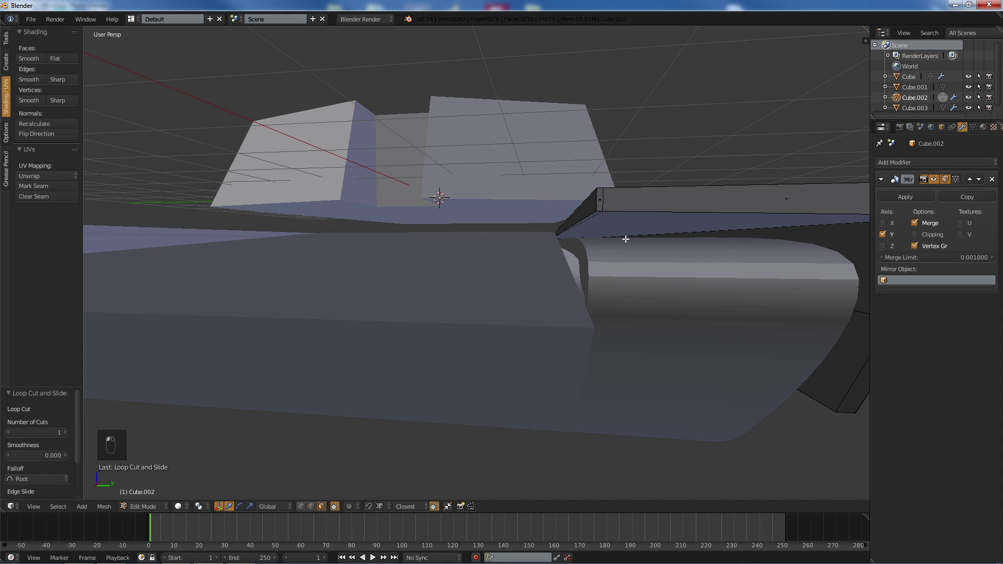
right_click(591, 216)
key("e")
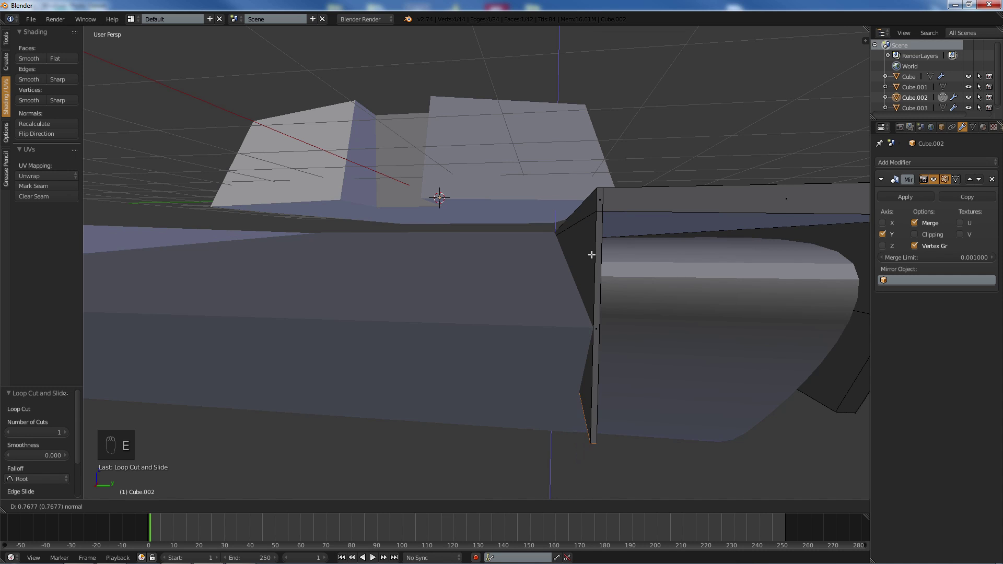
left_click(591, 238)
middle_click_drag(592, 239, 580, 235)
middle_click_drag(410, 364, 438, 335)
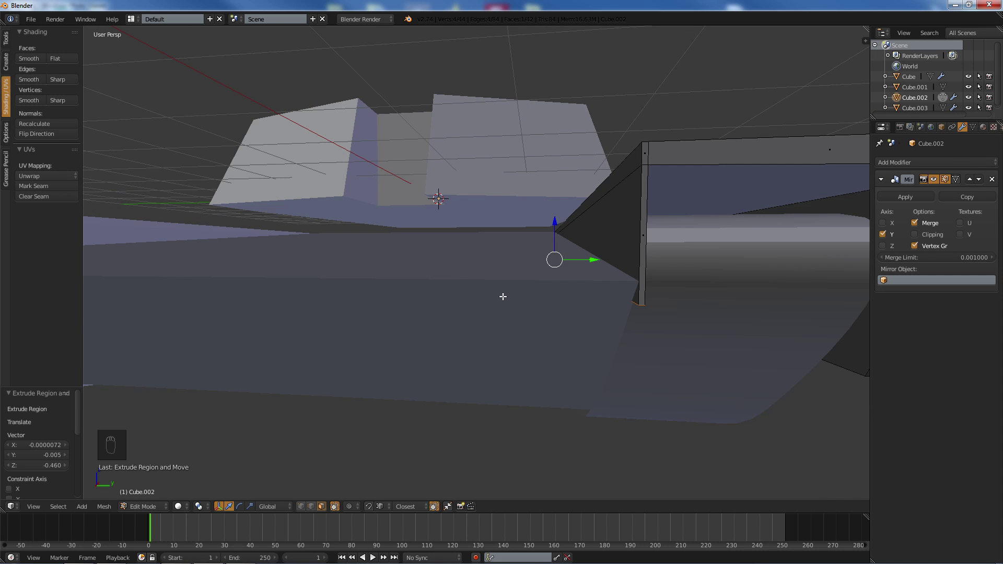
- Try to move the extruded strip's lower end vertices about -0.025 along X, and undo the move
left_click(301, 507)
right_click(636, 314)
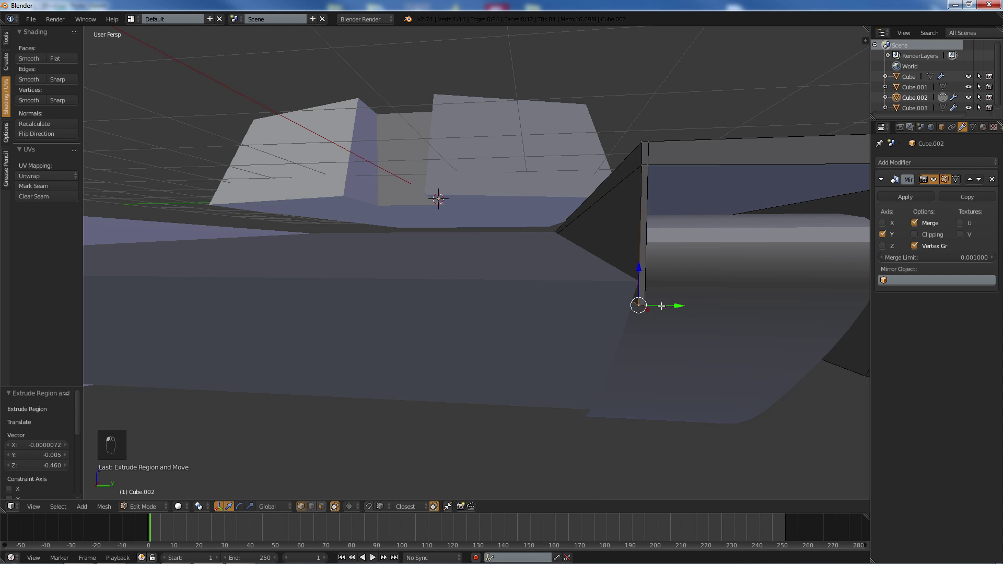
right_click(653, 298, "shift")
middle_click_drag(642, 308, 315, 340)
left_click_drag(300, 354, 305, 351)
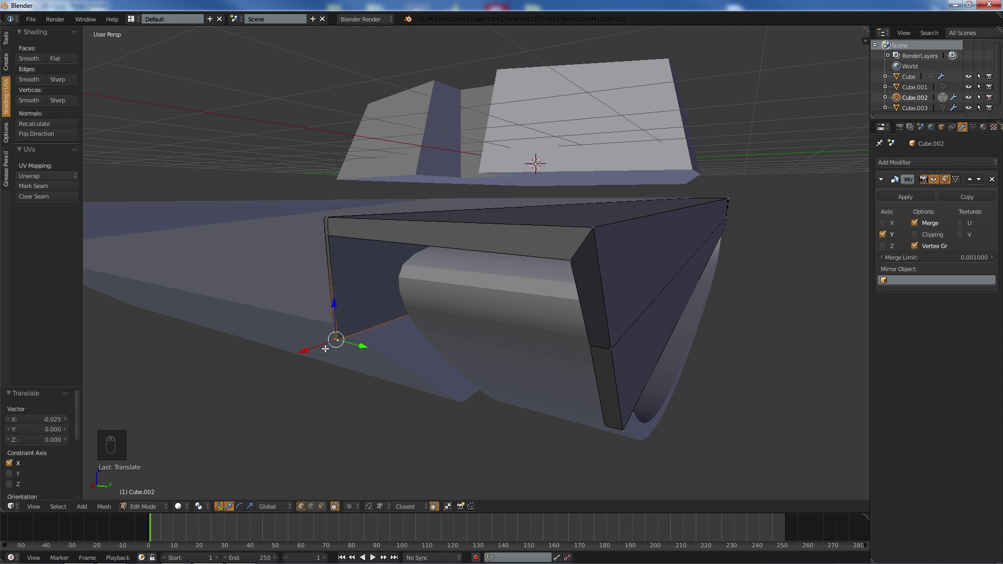
key("ctrl+z")
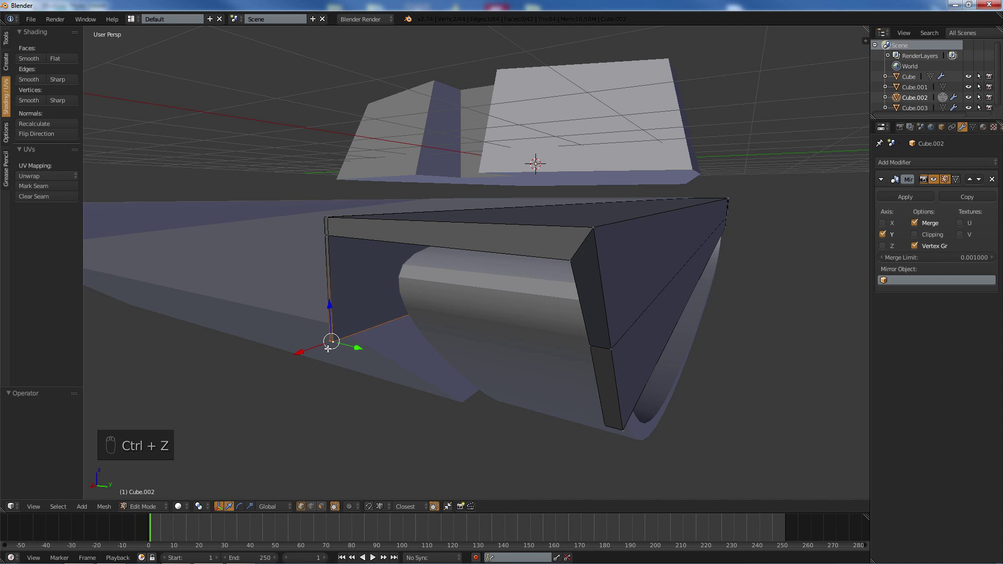
middle_click_drag(381, 335, 401, 330)
key("a")
key("Tab")
right_click(462, 233)
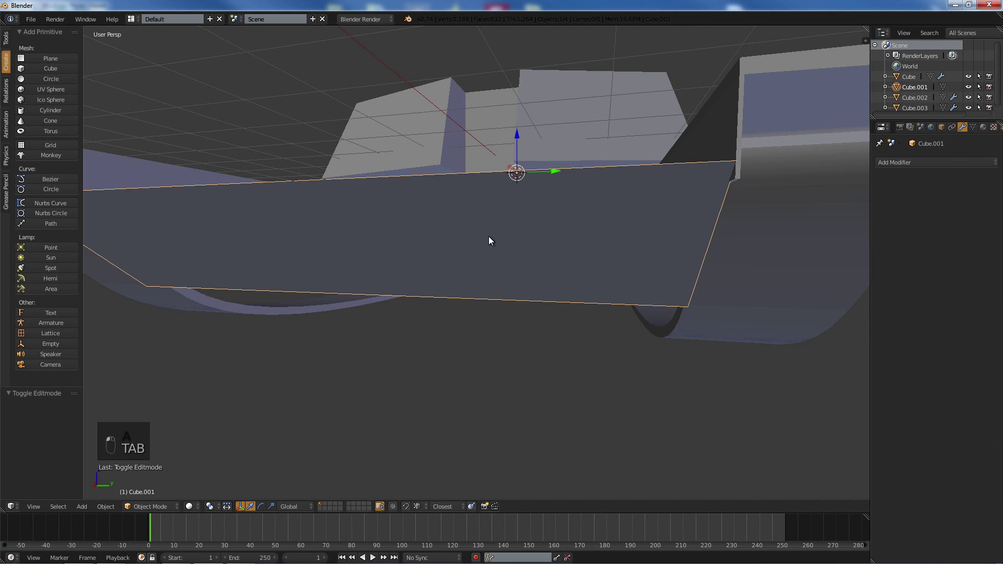
key("ctrl+e")
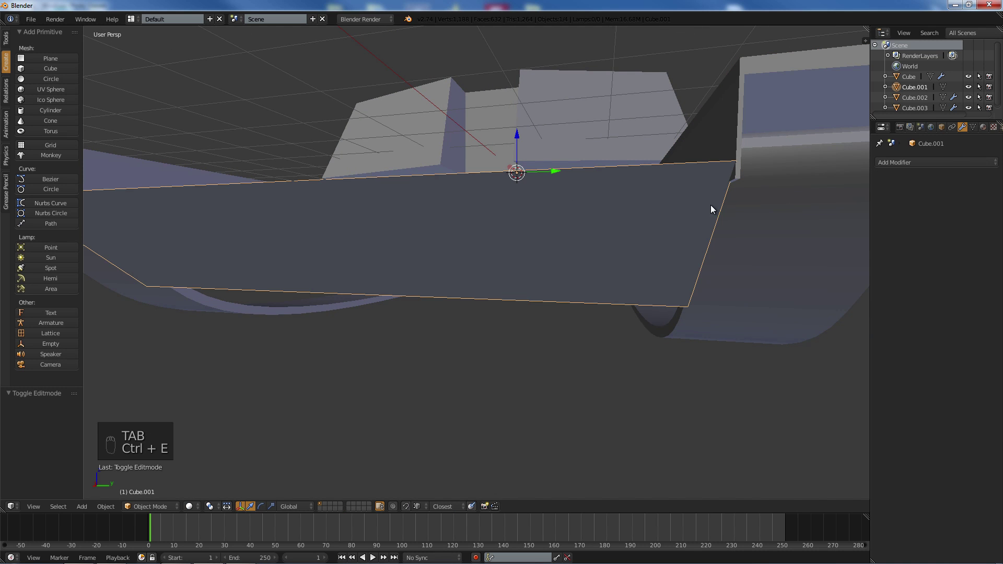
- Select the side skirts and, in Edit Mode, raise the lower end vertices of the inner edge slightly along Z
right_click(747, 105)
key("Tab")
middle_click_drag(710, 124, 696, 128)
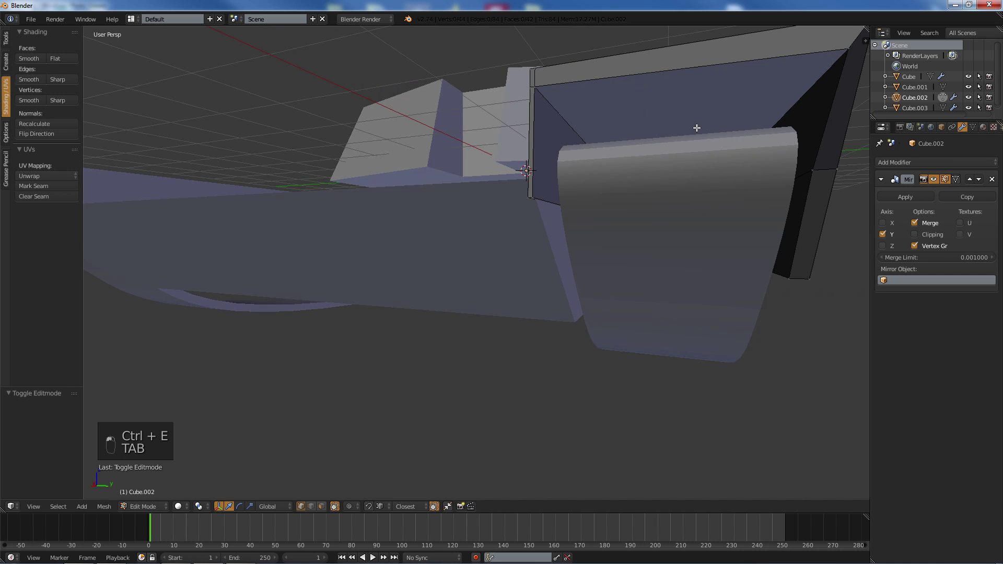
key("b")
key("b")
left_click_drag(526, 190, 552, 200)
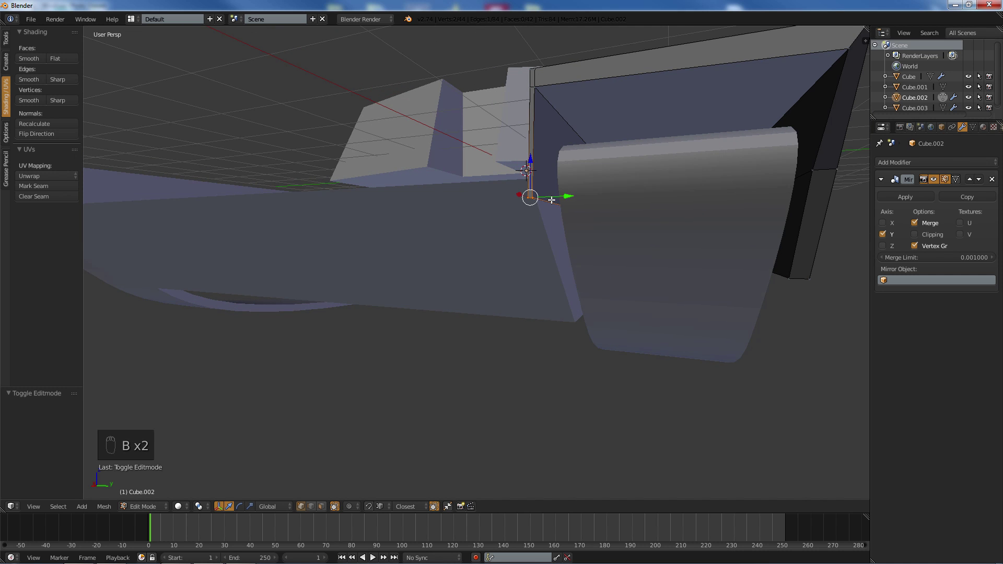
middle_click_drag(552, 200, 544, 202)
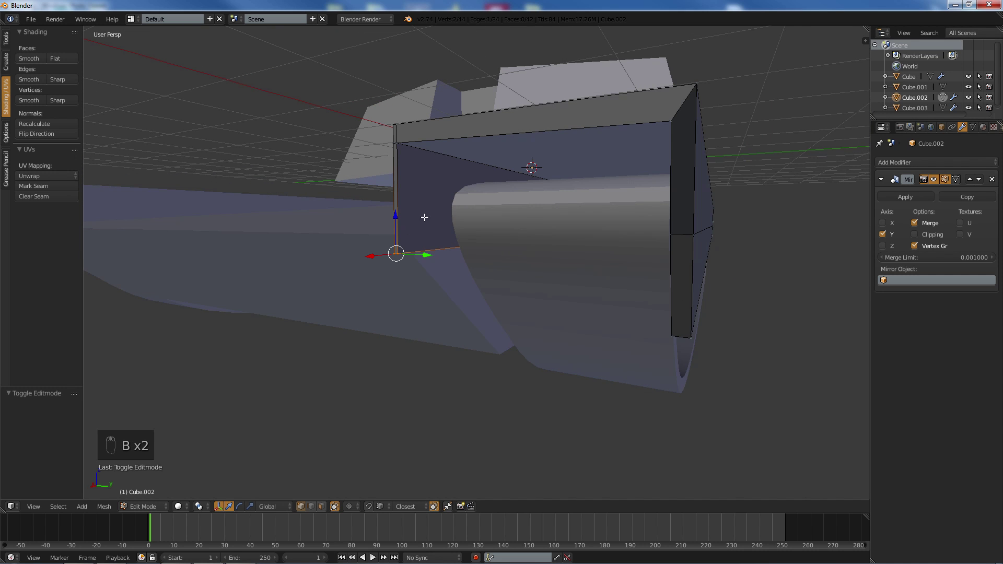
middle_click_drag(424, 217, 432, 208)
middle_click_drag(526, 155, 511, 174)
left_click_drag(429, 236, 431, 220)
middle_click_drag(431, 220, 447, 246)
scroll(477, 214, "down", 2)
key("a")
key("Tab")
- Add one crosswise loop cut near the middle of the side skirts in Edit Mode and straighten it by scaling to 0 along X
scroll(478, 230, "up", 3)
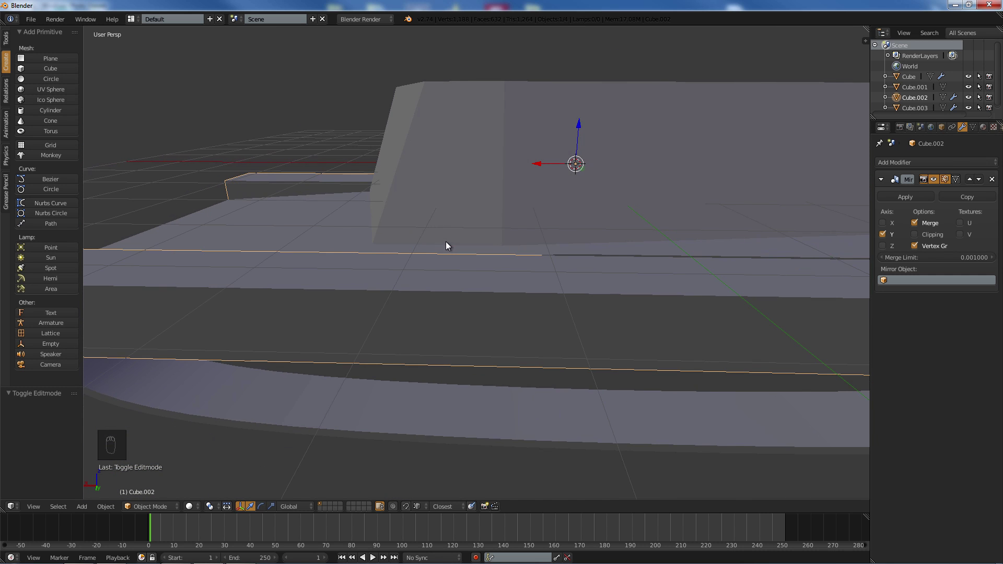
middle_click_drag(555, 278, 479, 275)
key("Tab")
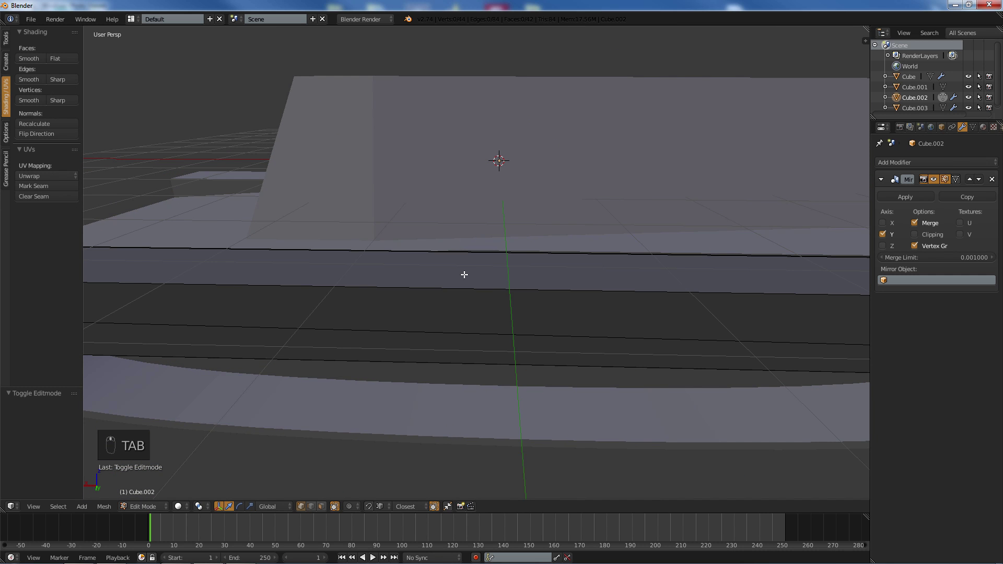
key("ctrl+r")
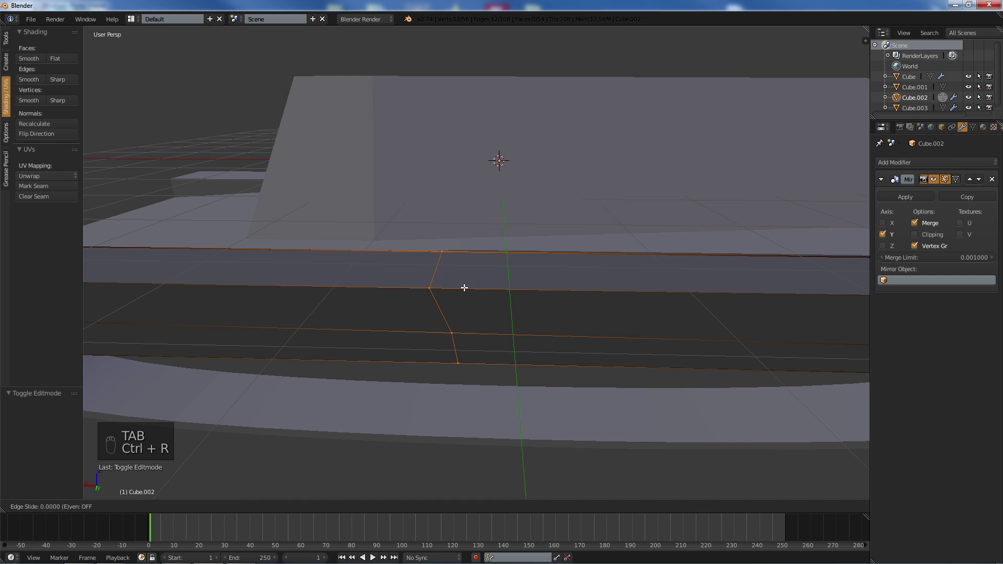
left_click(473, 286)
left_click(475, 285)
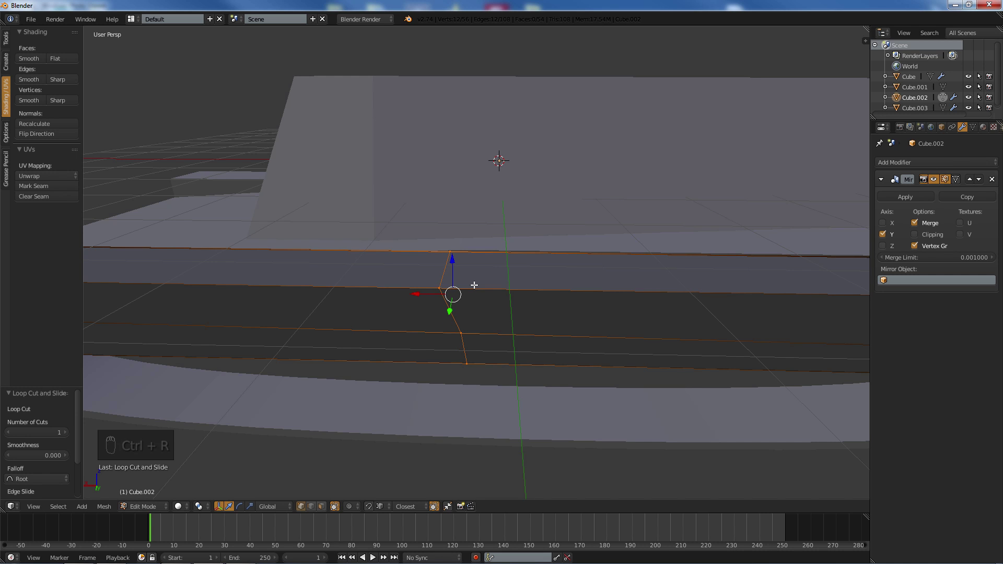
key("s")
key("x")
key("0")
left_click(474, 285)
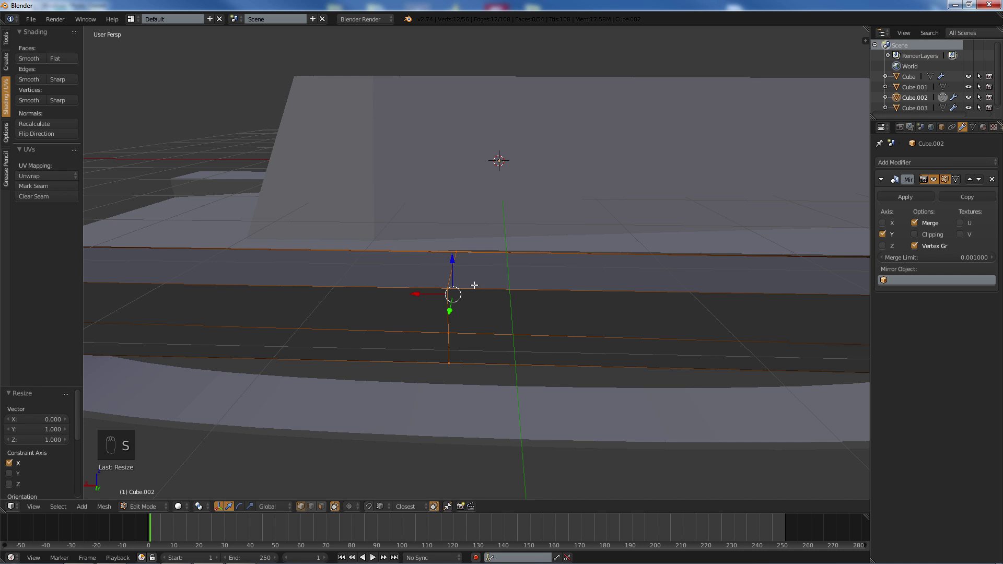
middle_click_drag(489, 283, 499, 258)
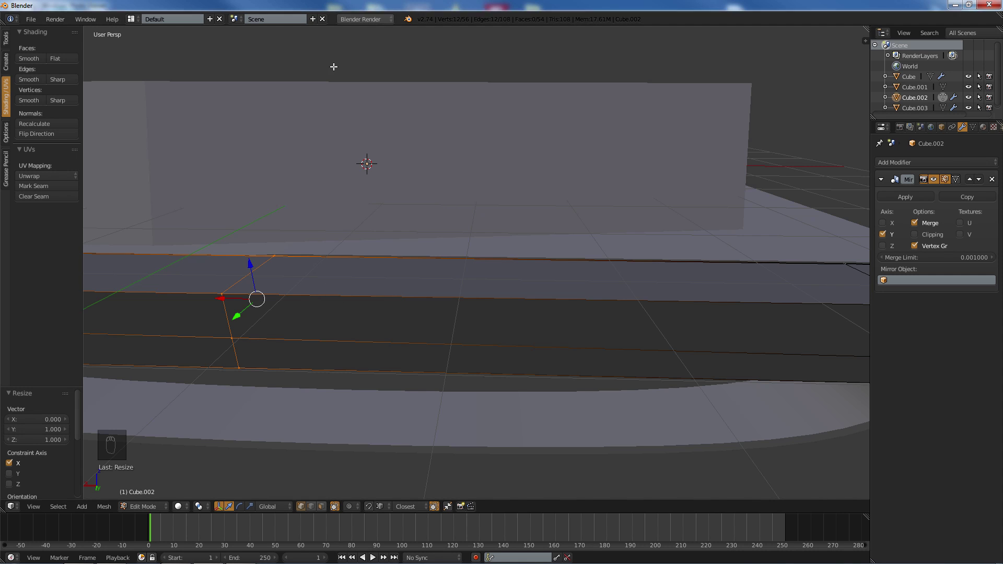
- Add a second crosswise loop cut, slide it right beside the middle one, and flatten it to 0 along X
key("a")
key("ctrl+r")
left_click(269, 284)
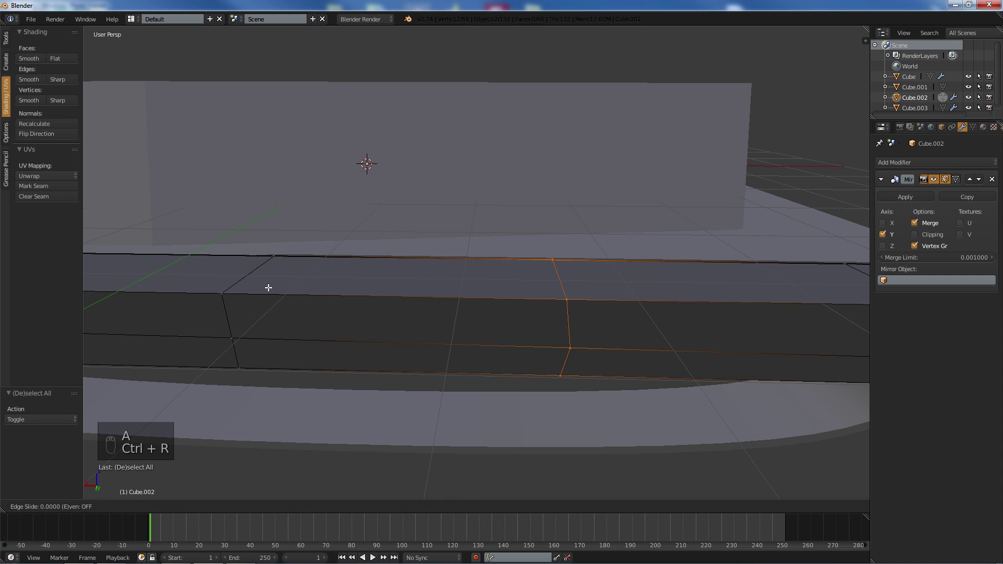
left_click(737, 267)
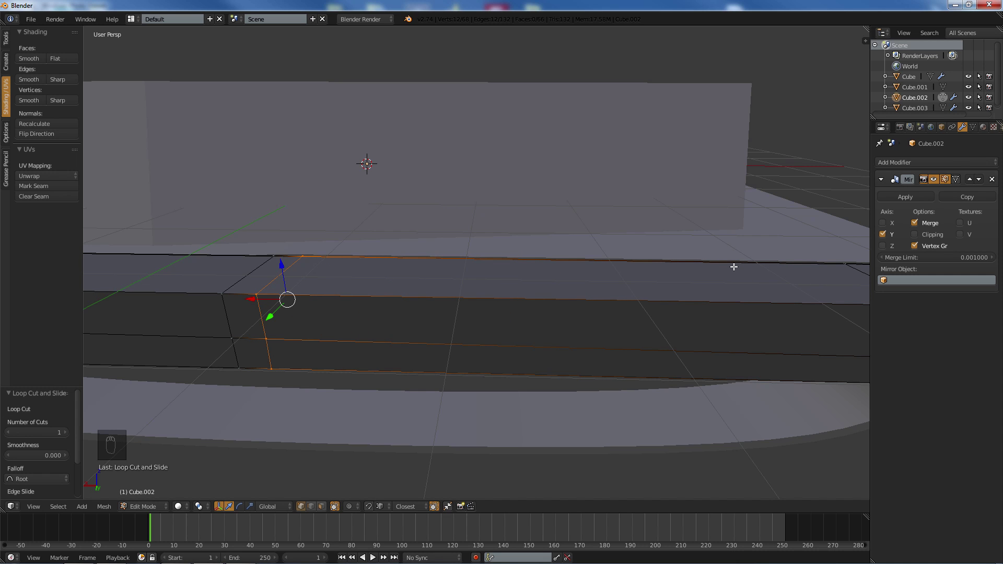
key("s")
key("x")
key("0")
key("Return")
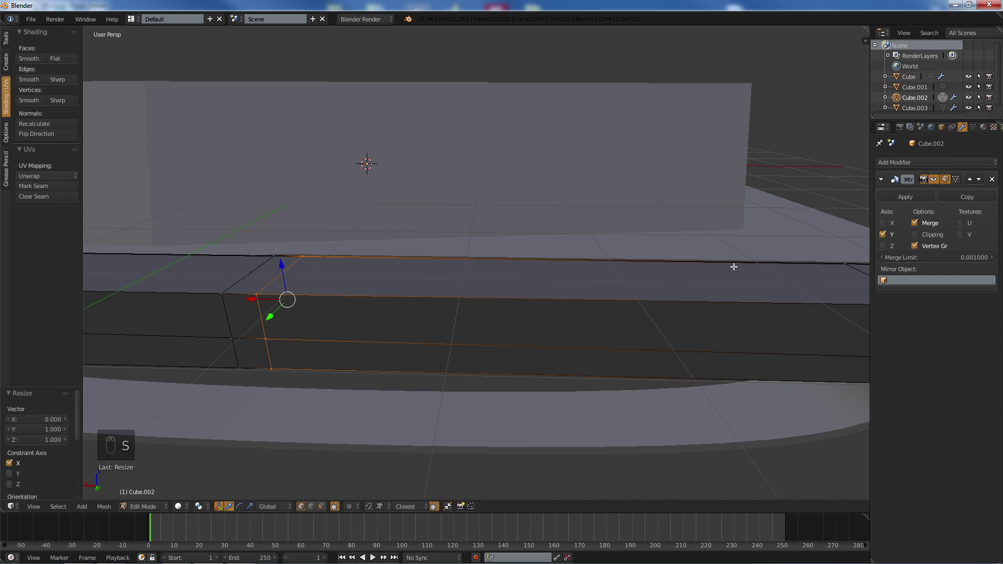
key("a")
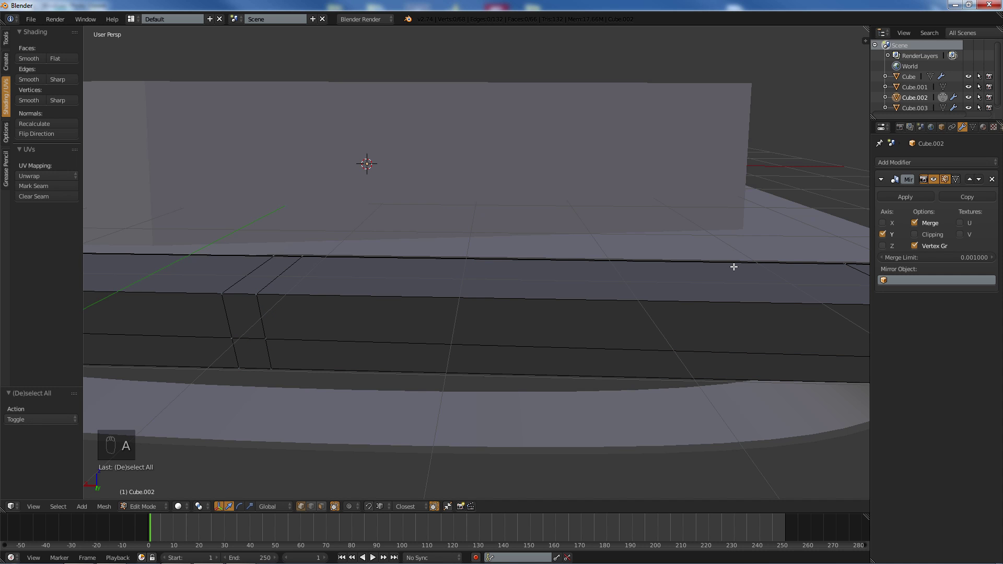
- Add a crosswise loop cut about midway between the close pair of cuts and the skirt's angled end, scaled to 0 along X
middle_click_drag(771, 290, 431, 289)
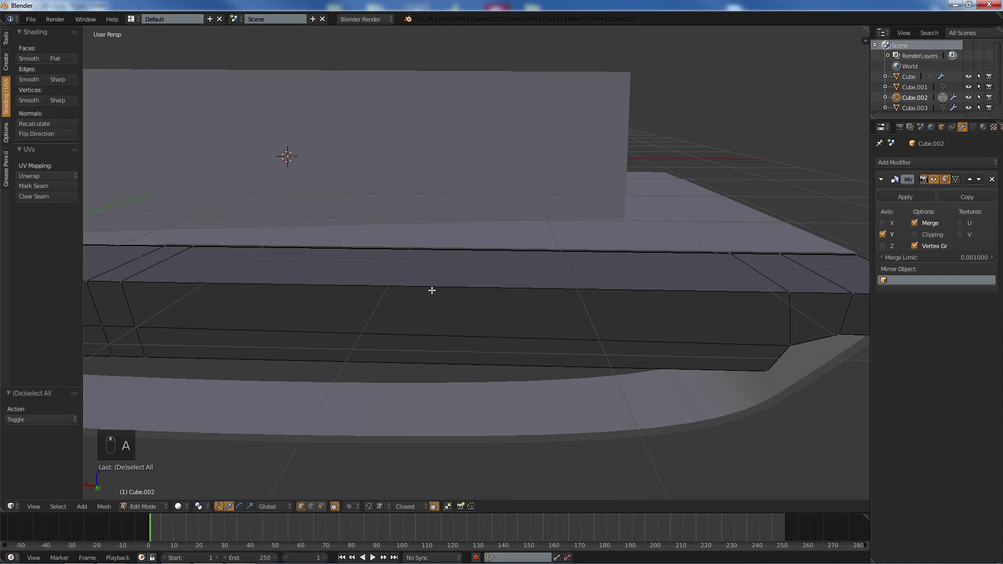
key("ctrl+r")
left_click(455, 286)
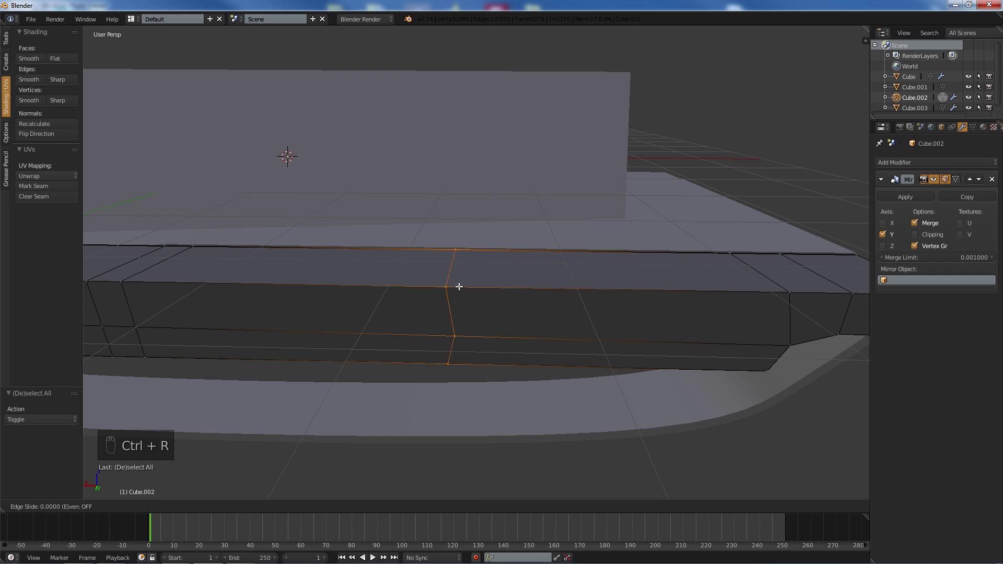
left_click(464, 285)
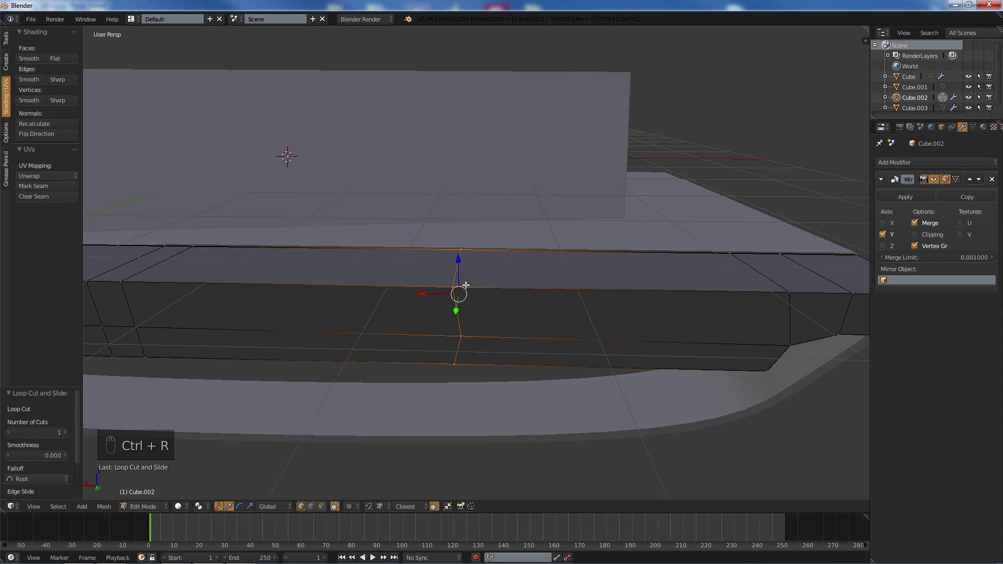
key("s")
key("x")
key("0")
key("Return")
key("a")
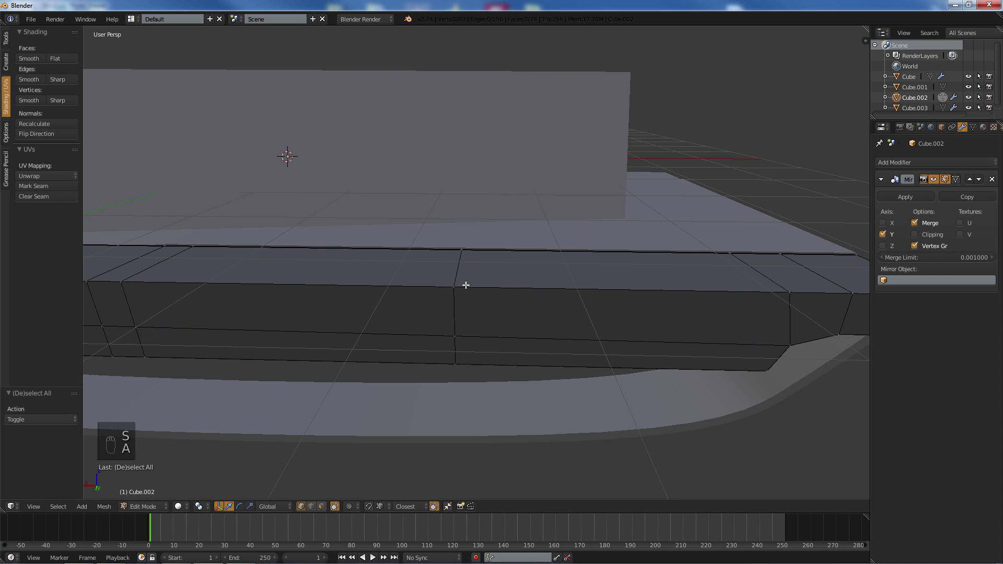
- Add another crosswise loop cut between the newest cut and the angled end, nearer the newest cut, and flatten it to 0 along X
key("ctrl+r")
left_click(481, 284)
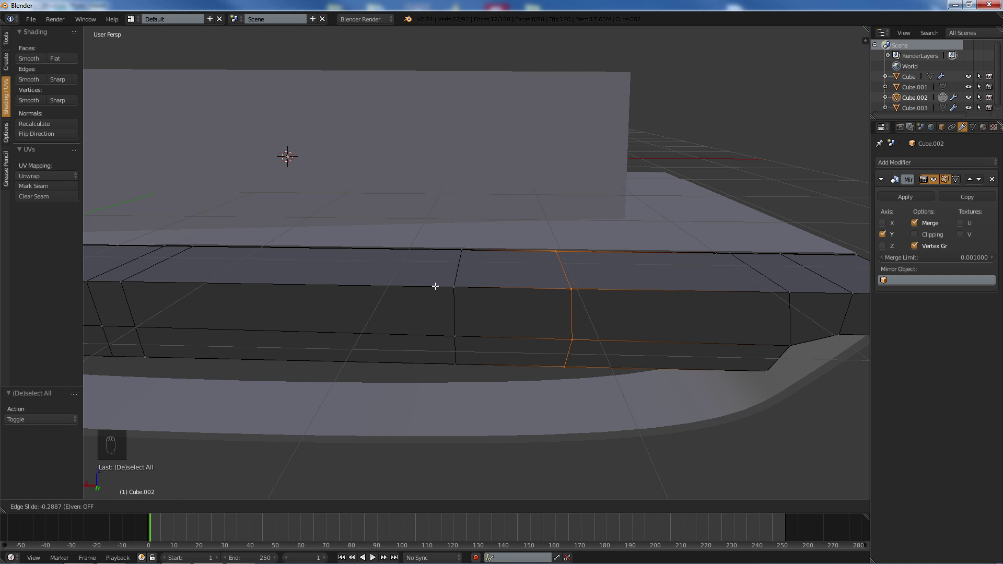
left_click(452, 287)
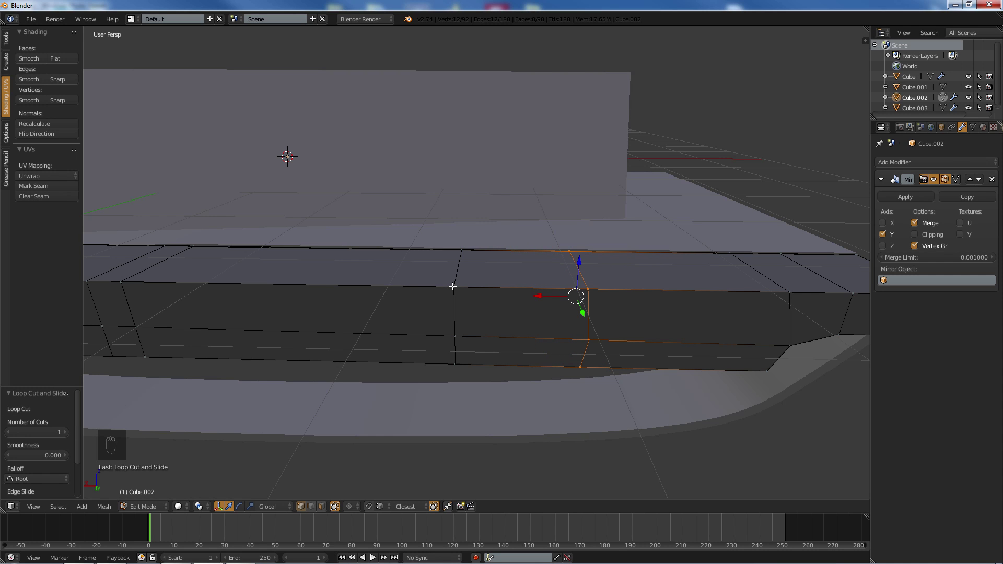
key("s")
key("z")
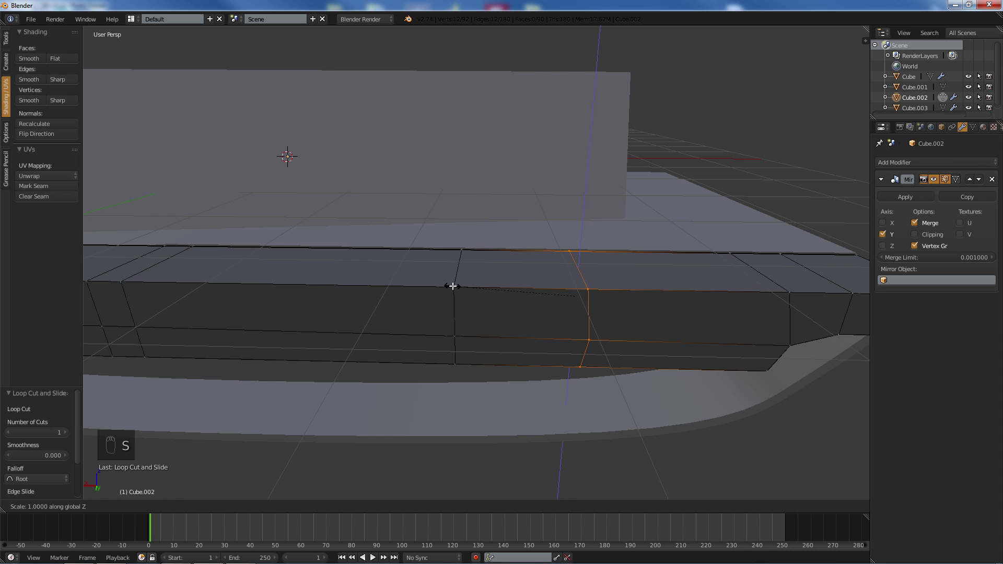
key("x")
key("0")
key("Return")
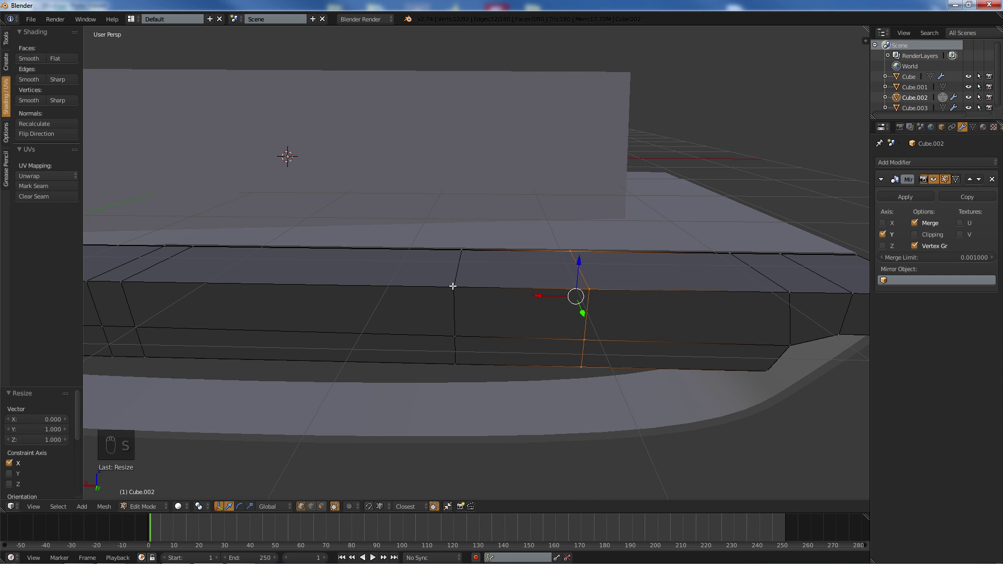
key("a")
- Select the upper block's lower vertices at its notched end in Edit Mode and raise them about 0.221 along Z
middle_click_drag(466, 261, 384, 194)
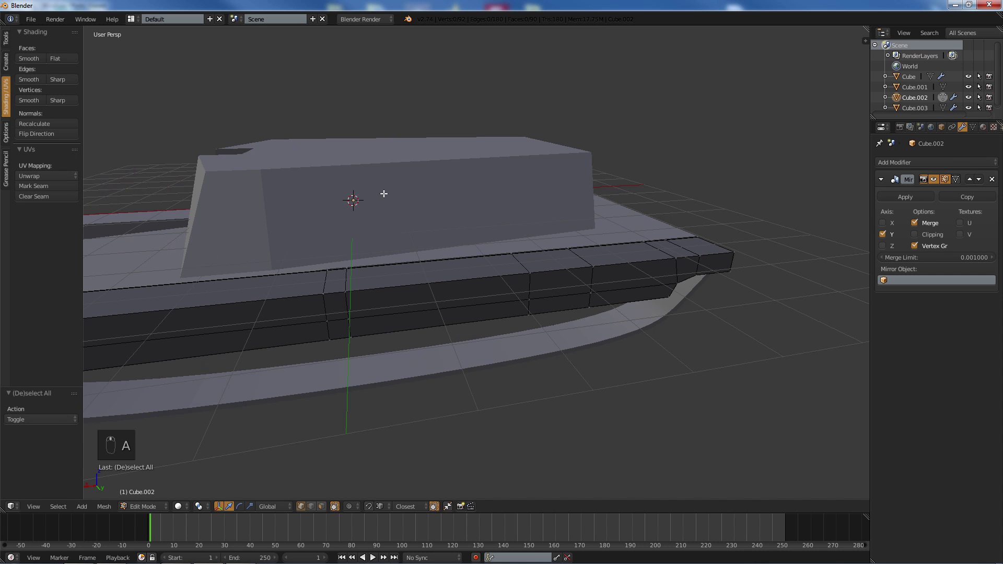
key("Tab")
right_click(375, 188)
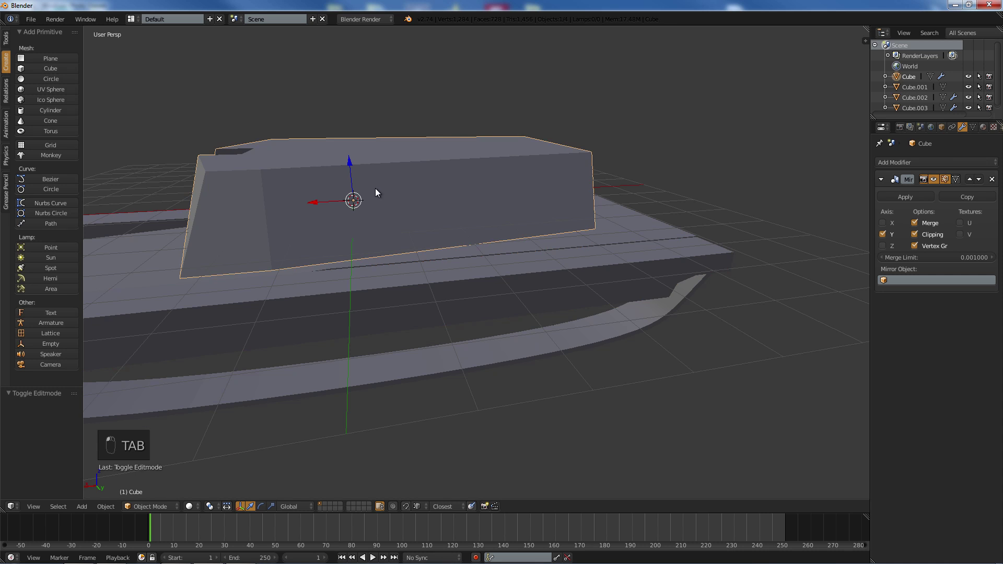
key("Tab")
middle_click_drag(486, 184, 432, 176)
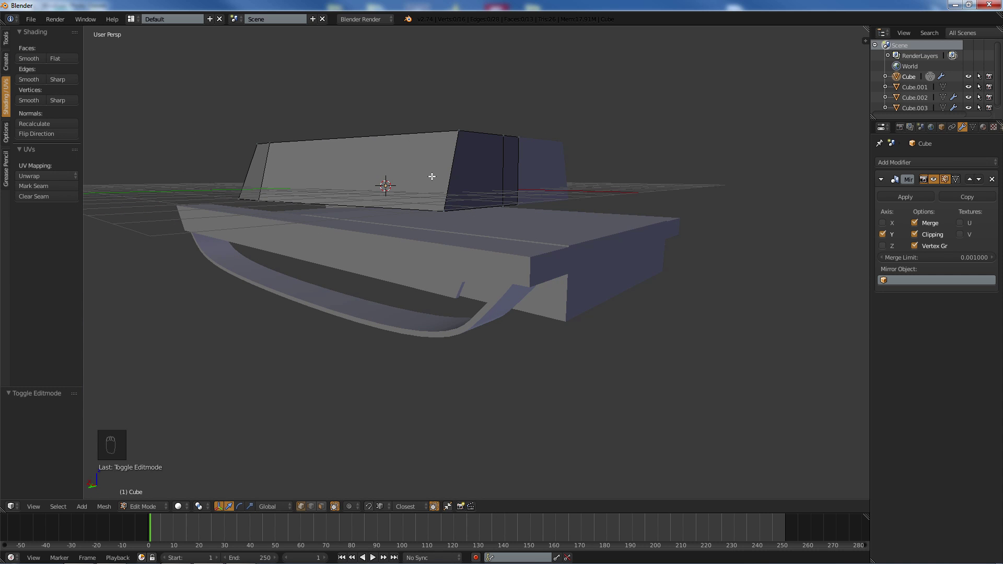
key("b")
left_click_drag(445, 183, 544, 220)
key("b")
left_click_drag(410, 184, 467, 210)
key("g")
key("z")
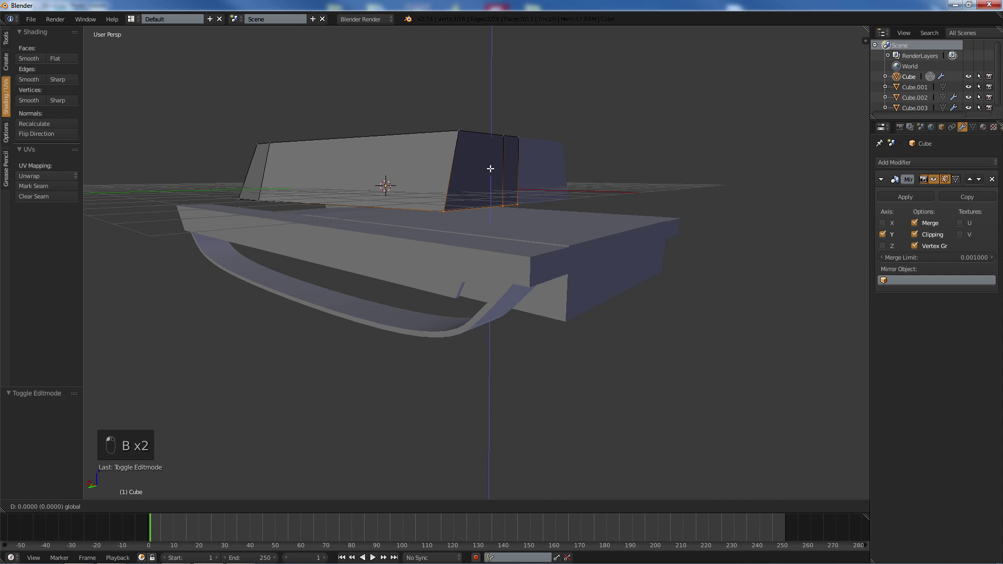
left_click(487, 158)
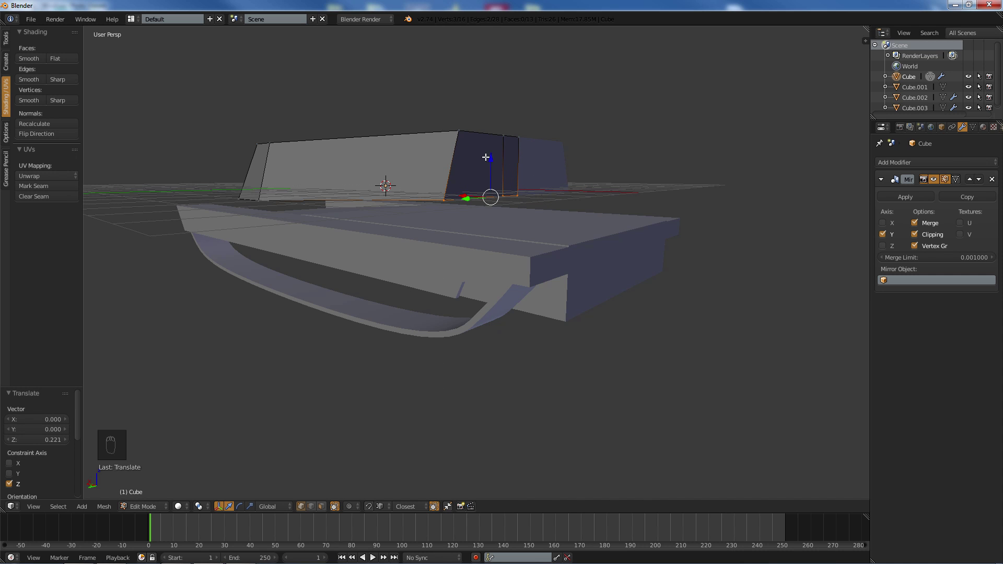
middle_click_drag(487, 158, 531, 173)
key("Tab")
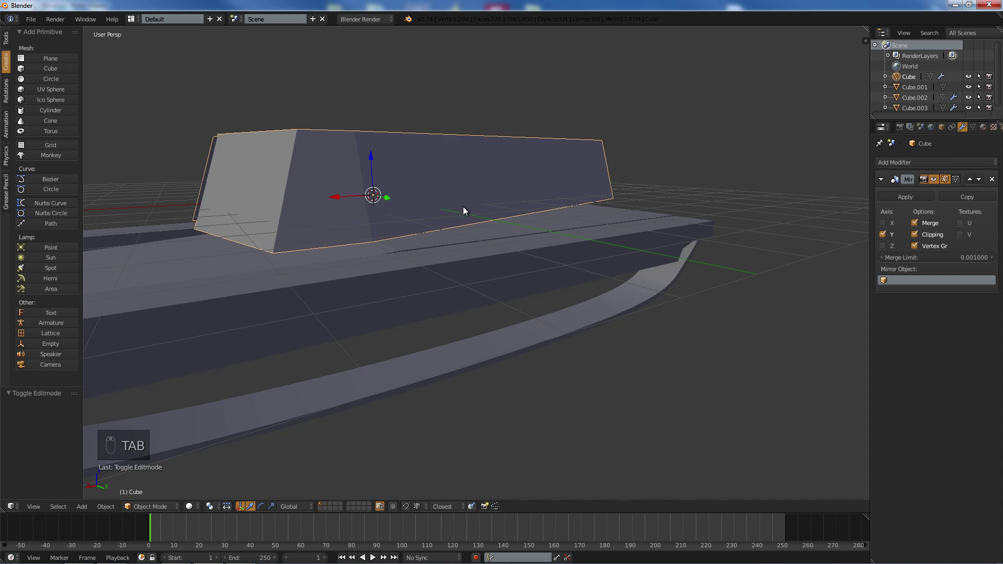
- Reopen the side skirts in Edit Mode and, using face selection, select the long top face next to the narrow band
middle_click_drag(464, 211, 420, 210)
right_click(438, 255)
key("Tab")
scroll(421, 257, "up", 1)
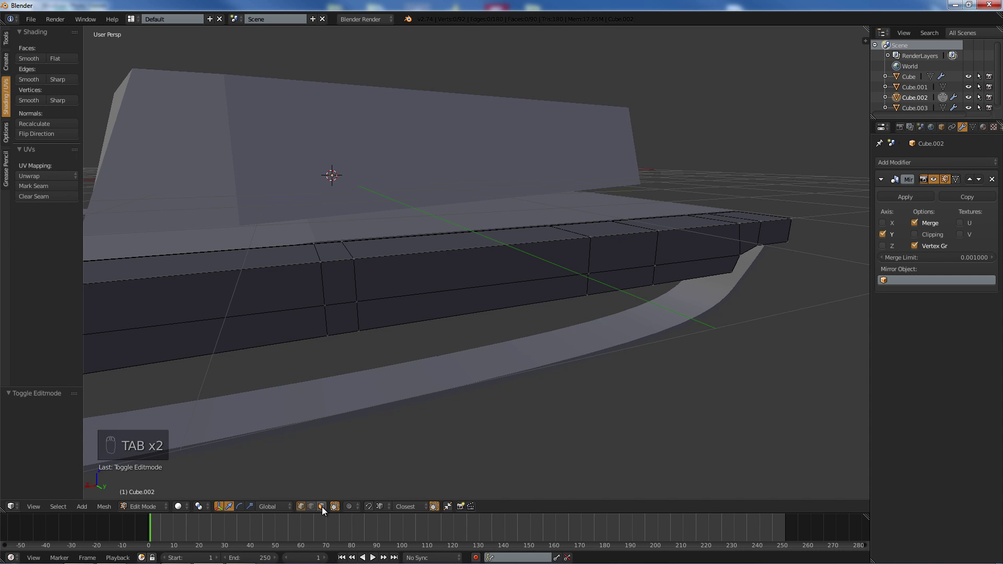
right_click(355, 248)
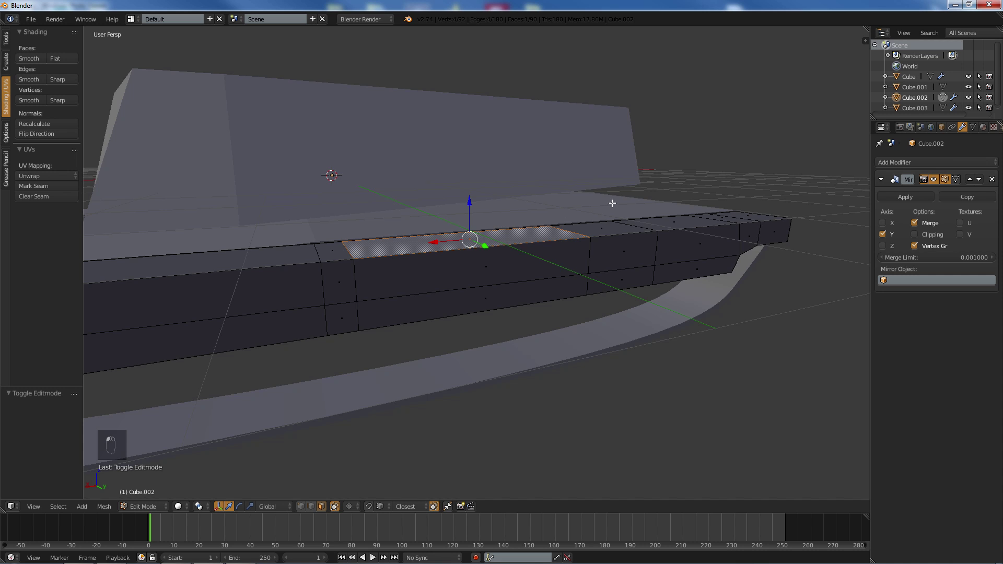
- Try to raise the selected top face about 0.226 along Z, and undo the move
middle_click_drag(411, 245, 580, 214)
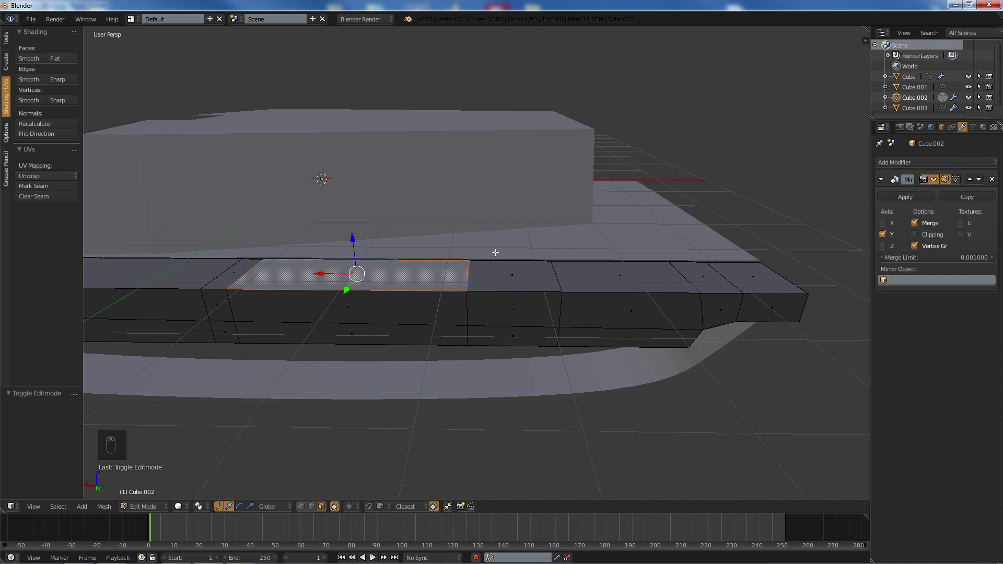
middle_click_drag(495, 252, 497, 249)
left_click_drag(361, 223, 356, 209)
right_click(515, 249)
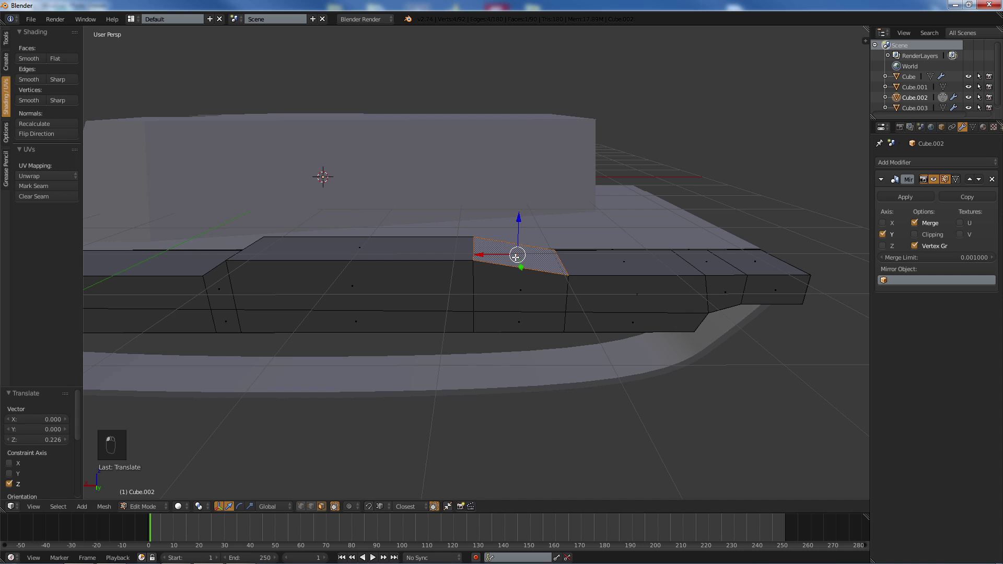
key("ctrl+z")
key("ctrl+z")
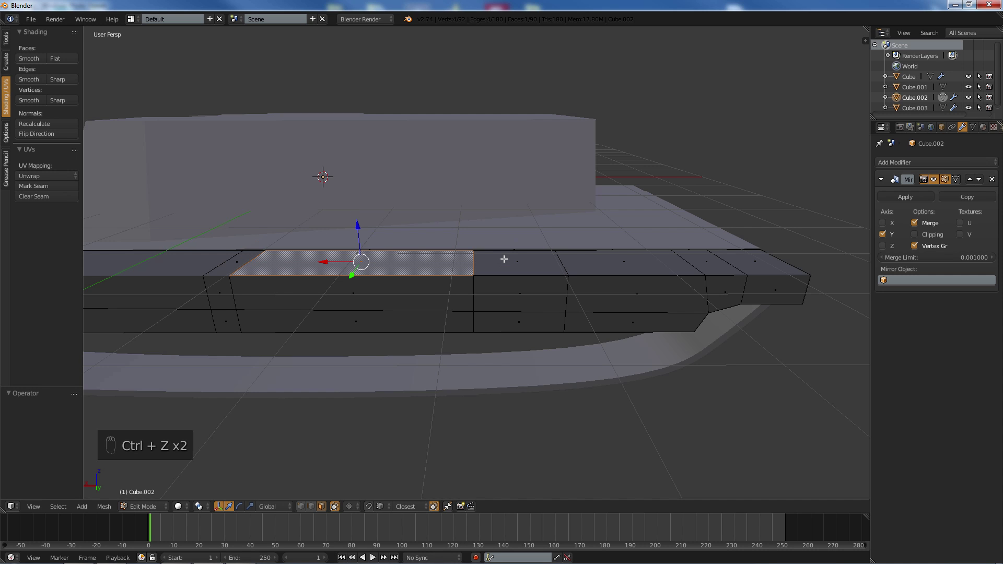
- Extend the selection along the skirt's top faces to its angled end and raise them about 0.279 along Z
right_click(766, 254, "ctrl")
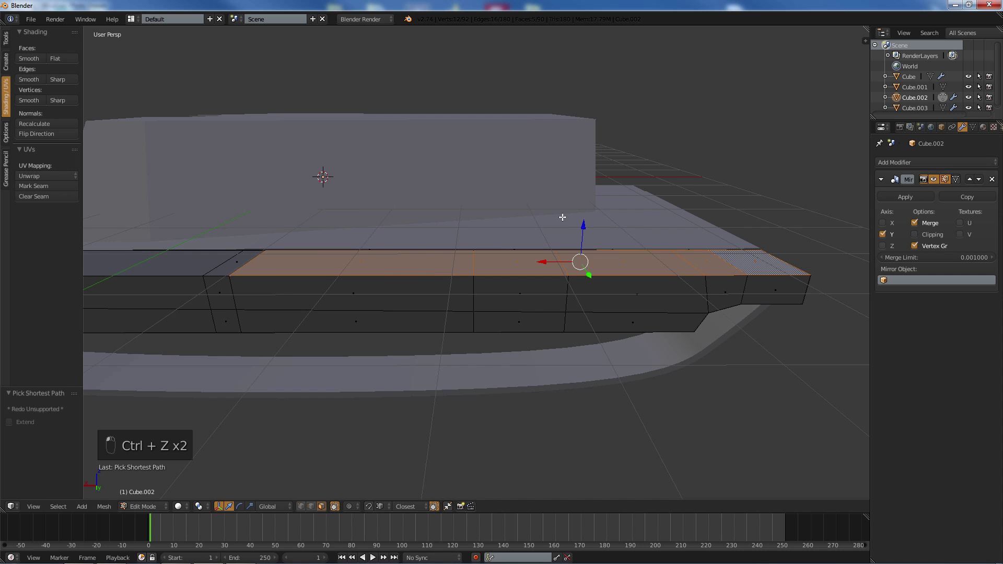
left_click_drag(583, 228, 582, 205)
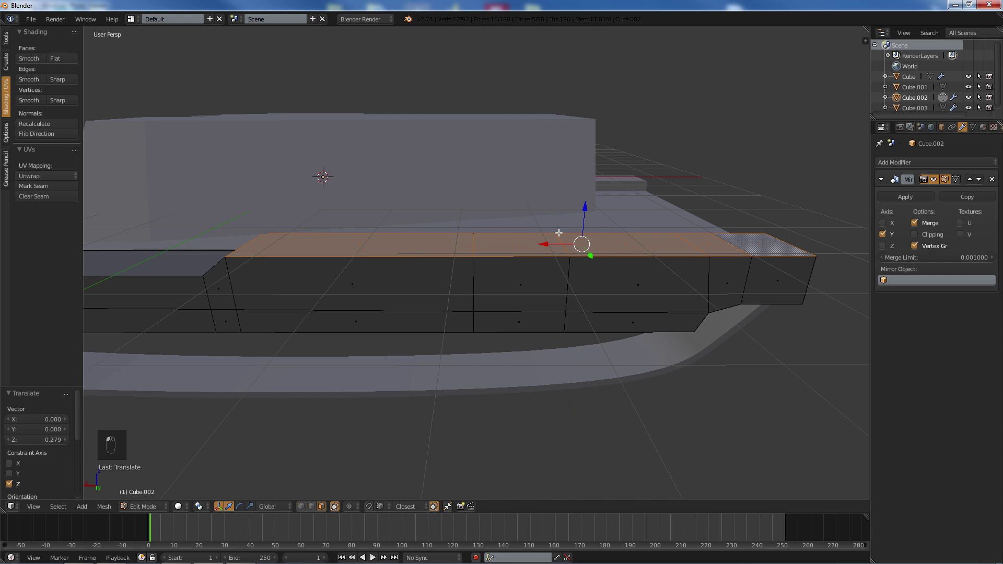
- Raise the rear top faces of the side hull section (Cube.002) along Z and leave mesh editing
right_click(635, 240)
right_click(742, 240, "ctrl")
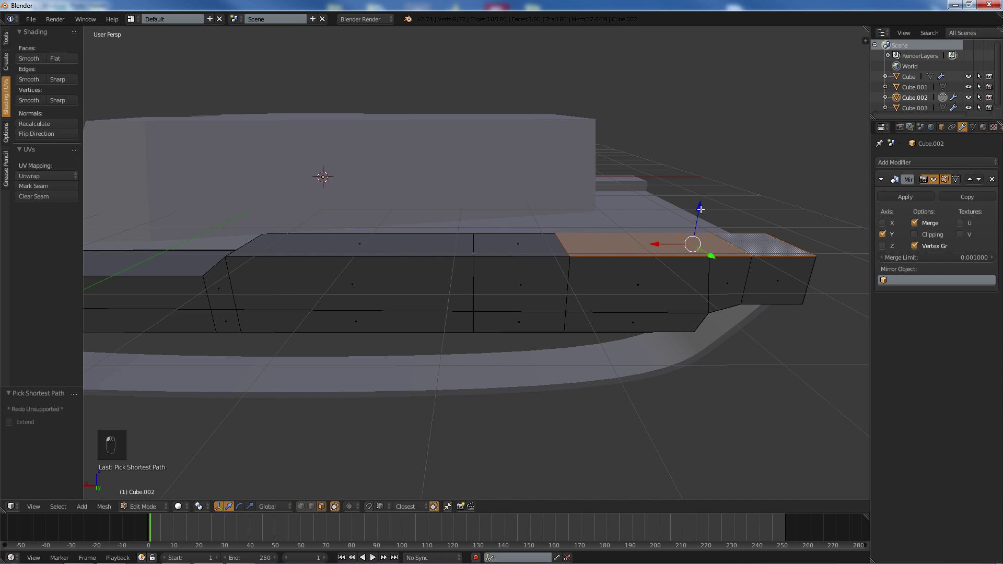
left_click_drag(700, 209, 701, 184)
middle_click_drag(700, 184, 443, 280)
key("Tab")
key("Tab")
key("Tab")
- Add a crosswise loop cut through the rear half of the central hull block (Cube.001) in wireframe display
right_click(377, 282)
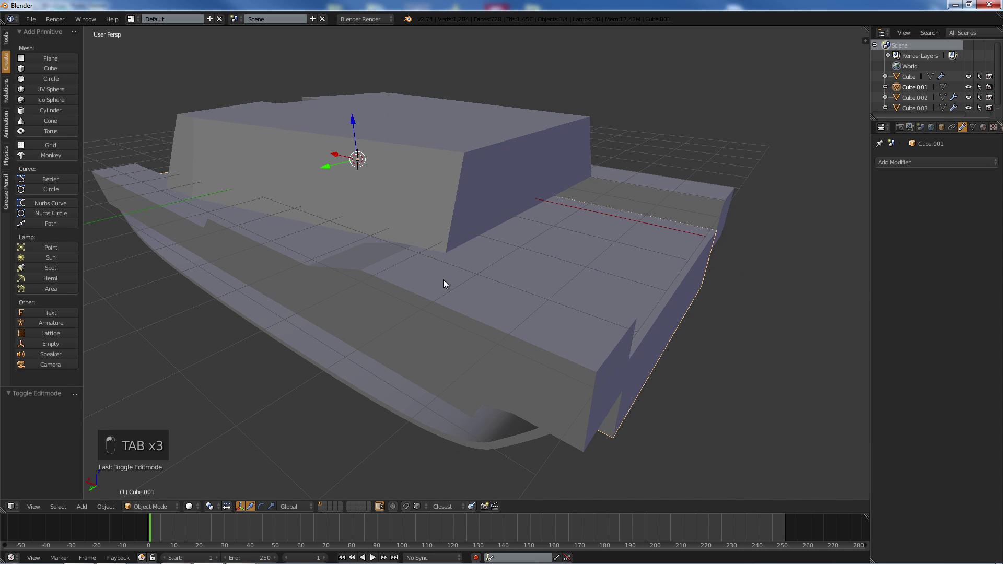
key("Tab")
mouse_move(519, 246)
middle_mouse_down()
mouse_move(425, 259)
mouse_move(526, 264)
mouse_move(494, 250)
mouse_move(524, 253)
mouse_move(479, 278)
middle_mouse_up()
key("z")
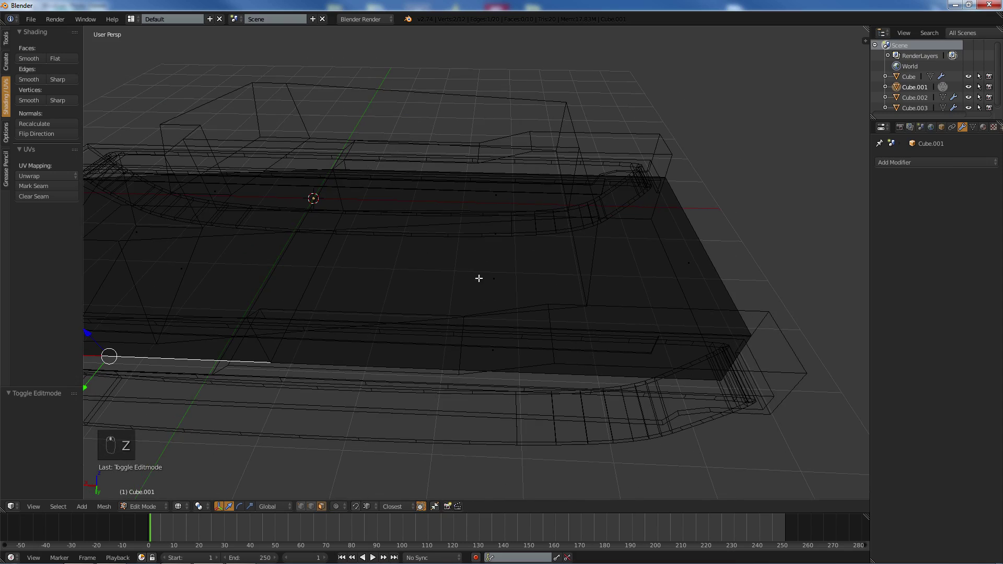
middle_click_drag(297, 285, 495, 277)
key("ctrl+r")
left_click(459, 309)
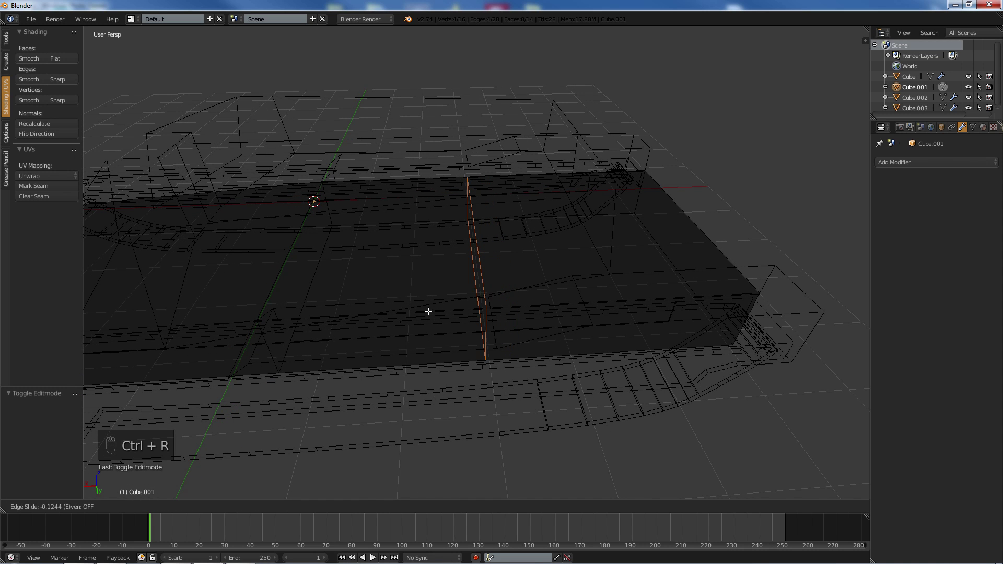
left_click(437, 307)
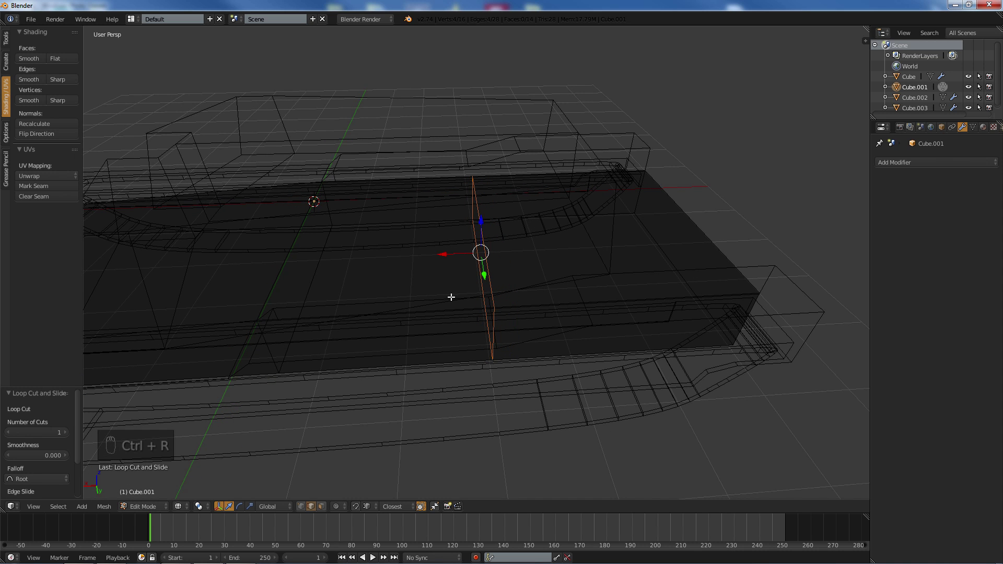
- Move the new loop about 0.095 along X in top orthographic view, aligning it with the side section's edge
middle_click_drag(450, 296, 460, 304)
key("KP_7")
key("KP_4")
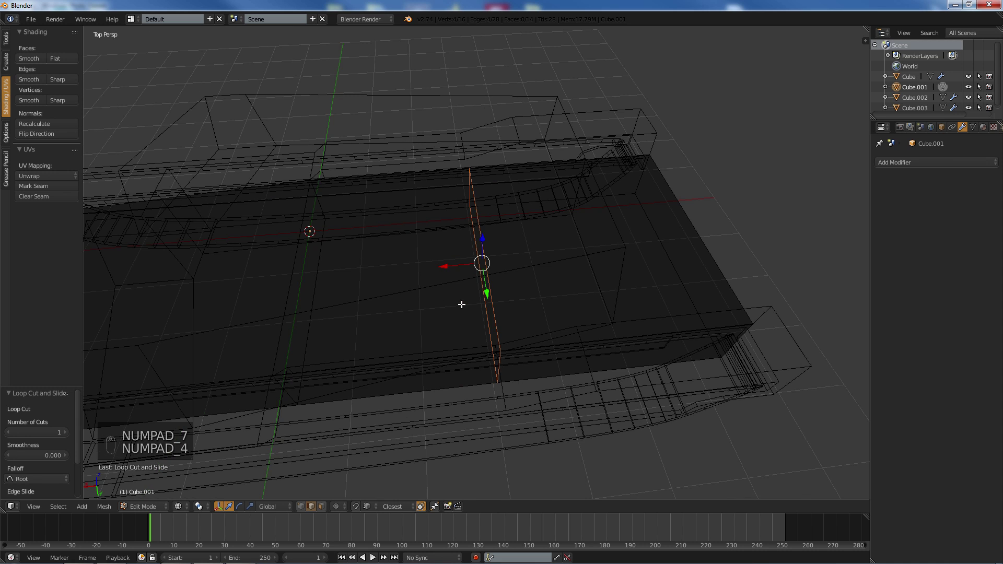
key("KP_7")
key("KP_5")
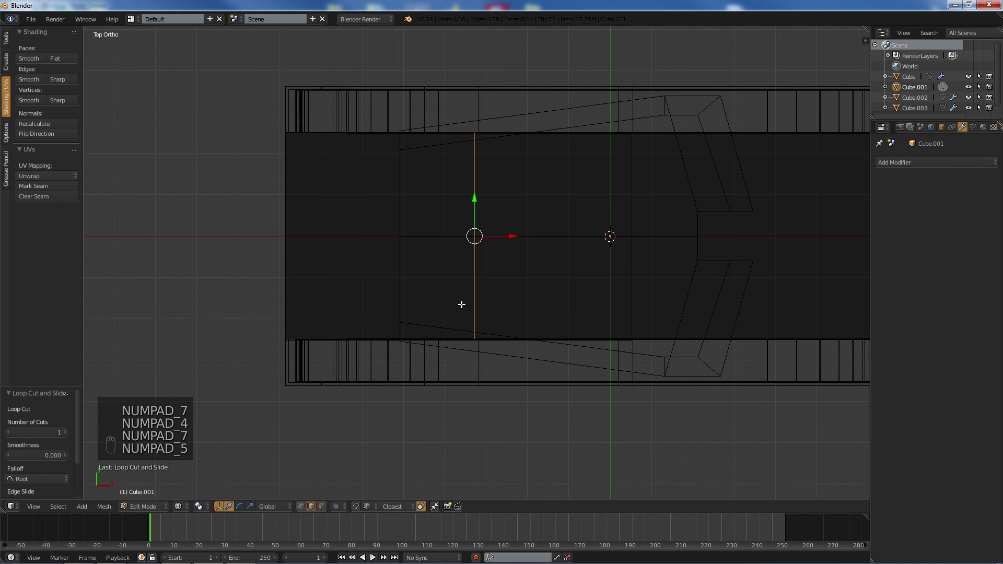
scroll(526, 249, "up", 3)
scroll(497, 260, "up", 3, "shift")
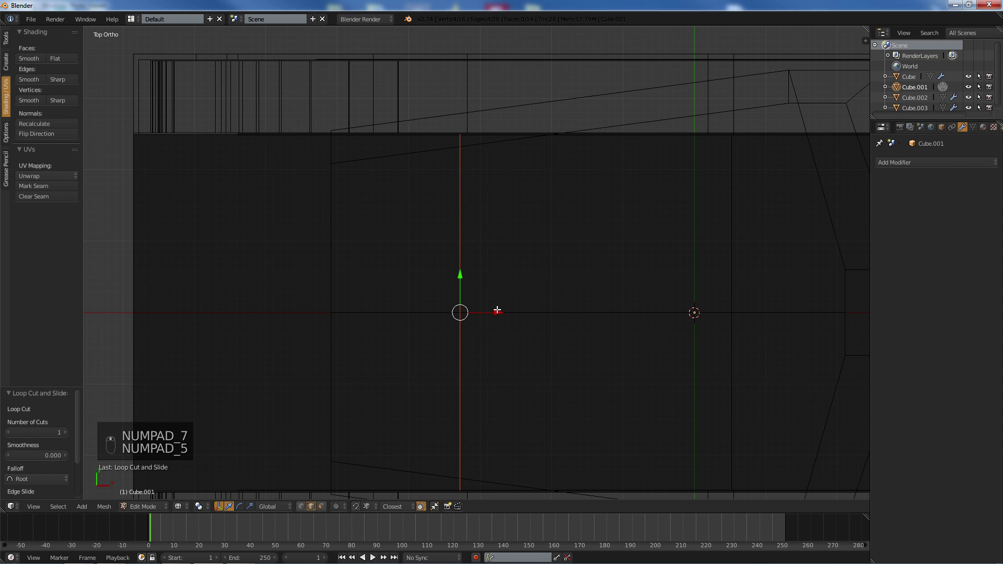
left_click_drag(497, 311, 503, 309)
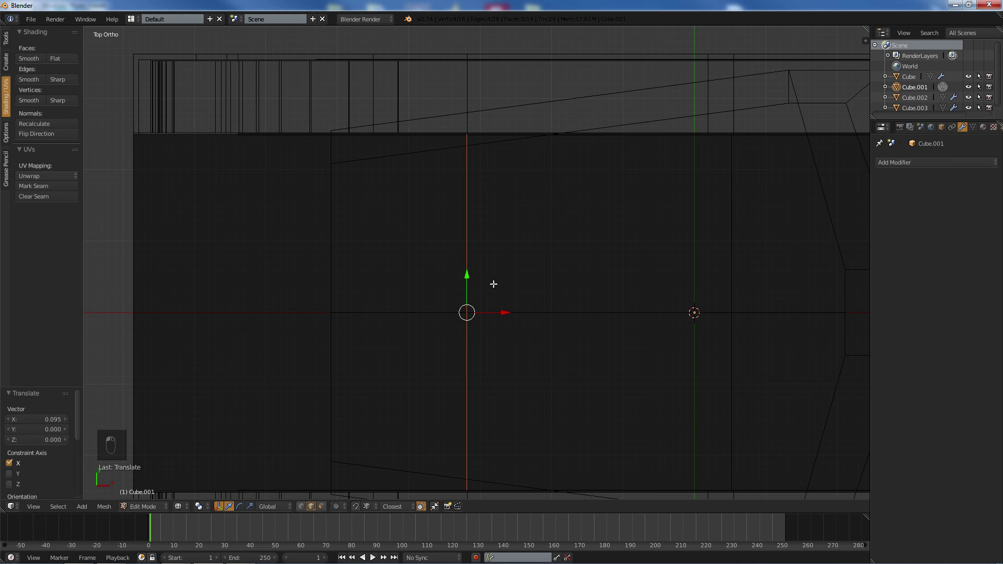
- Add another crosswise loop cut behind the first, sliding it onto the side section's next edge line
key("a")
key("ctrl+r")
left_click(356, 156)
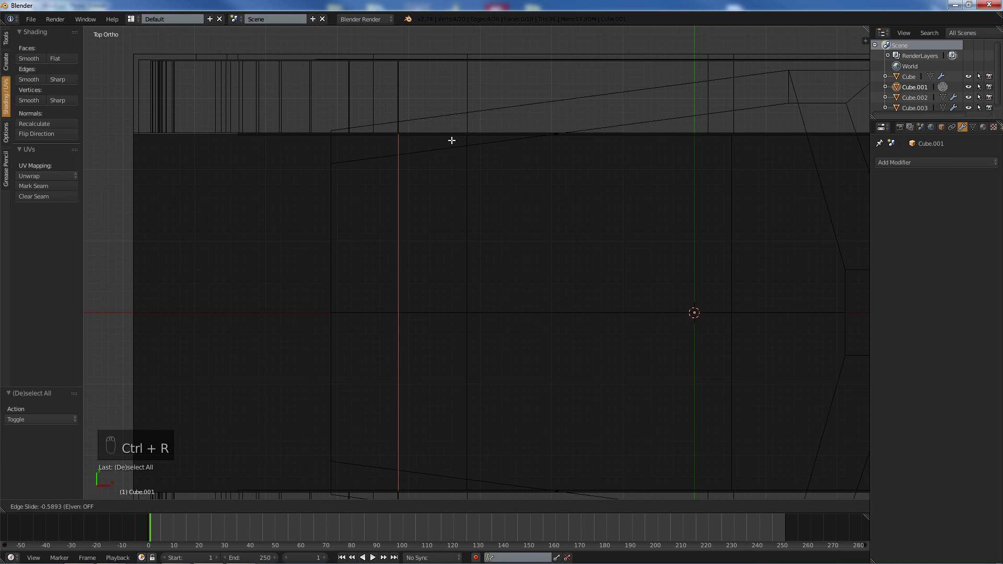
left_click(449, 142)
key("a")
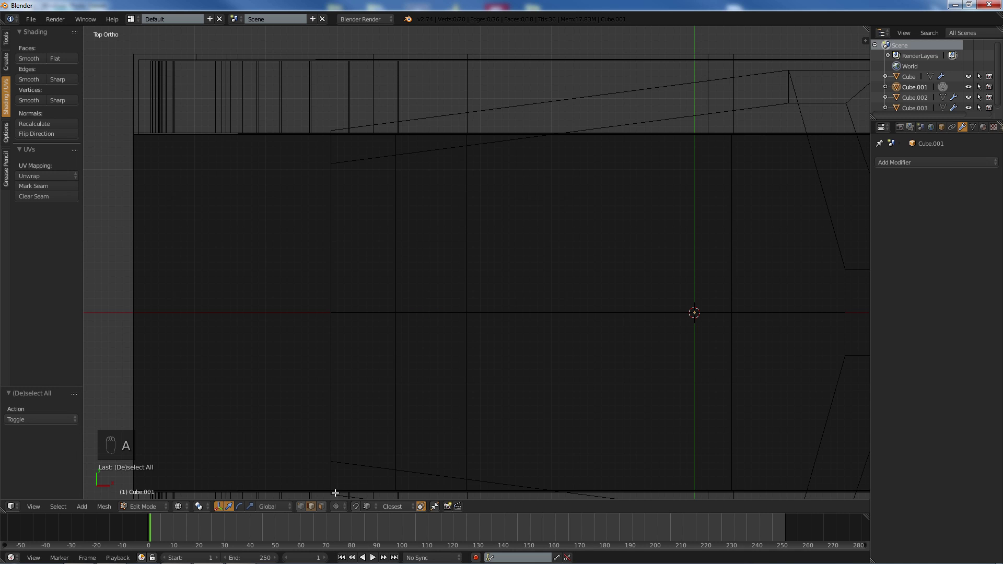
- Move the central hull's cross-edge vertices just ahead of the 3D cursor about 0.033 along X
scroll(692, 300, "down", 1)
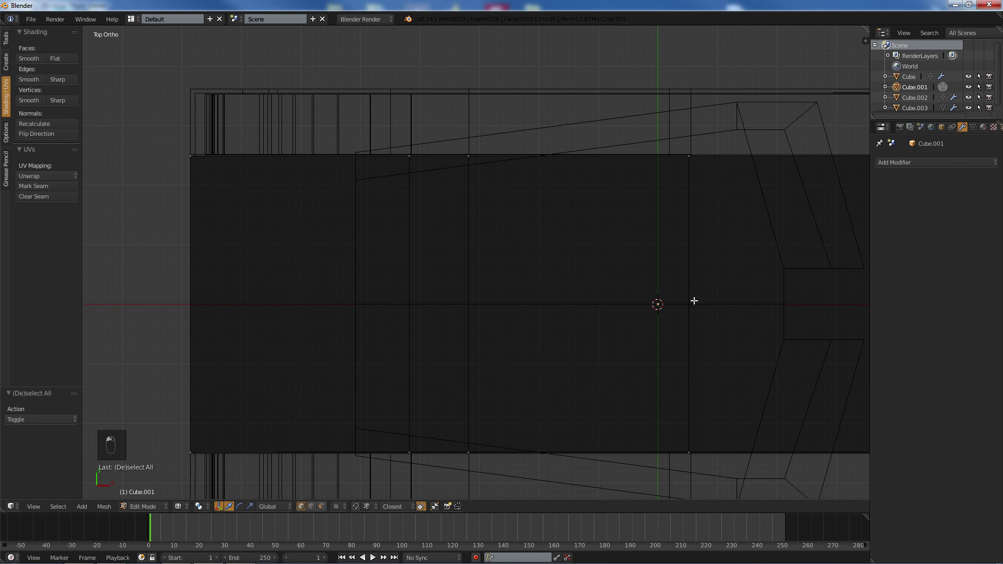
key("b")
left_click_drag(660, 128, 707, 497)
left_click_drag(727, 302, 720, 303)
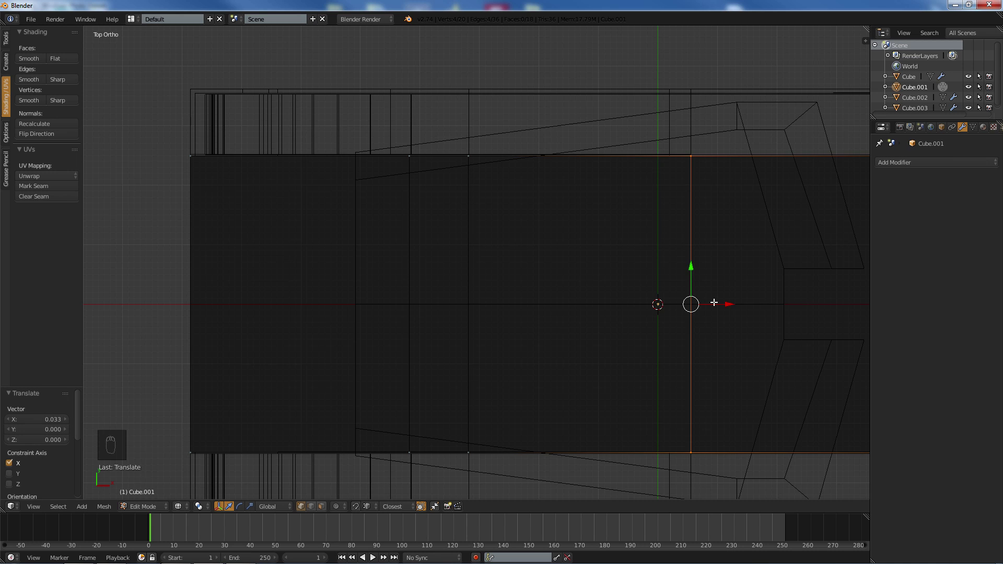
- Add a crosswise loop cut close to the 3D cursor, sliding it onto the side section's edge line
key("a")
key("ctrl+r")
left_click(662, 146)
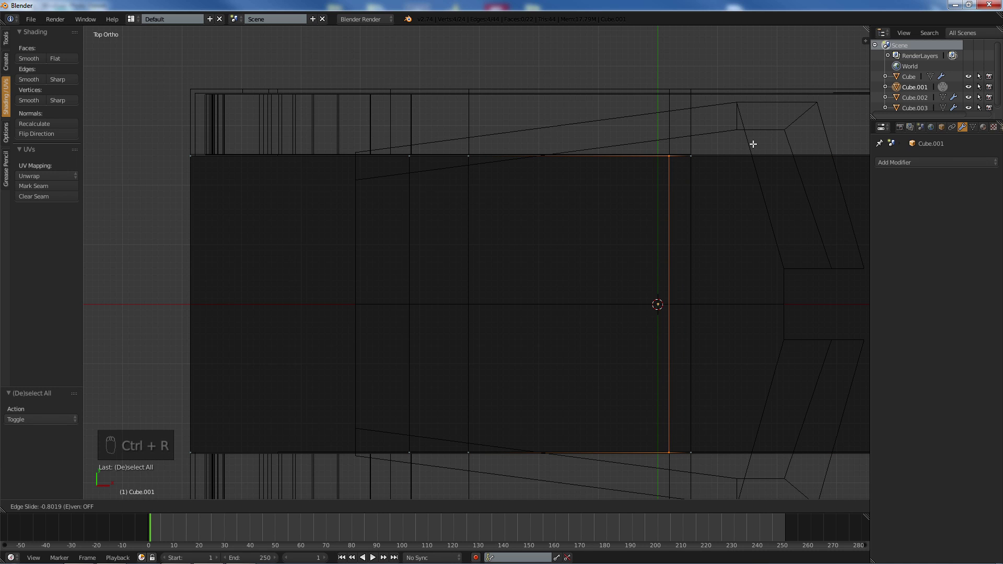
left_click(753, 144)
key("a")
- Select the rear top face of the central hull in solid perspective view
middle_click_drag(673, 182, 376, 114)
key("KP_5")
key("z")
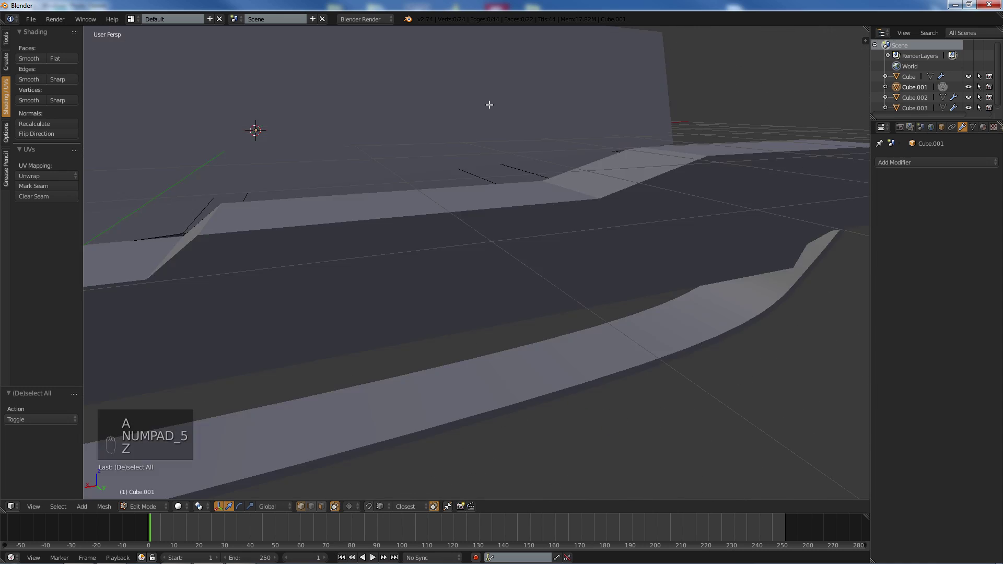
mouse_move(488, 103)
middle_mouse_down()
mouse_move(412, 128)
mouse_move(369, 116)
mouse_move(365, 103)
mouse_move(251, 374)
middle_mouse_up()
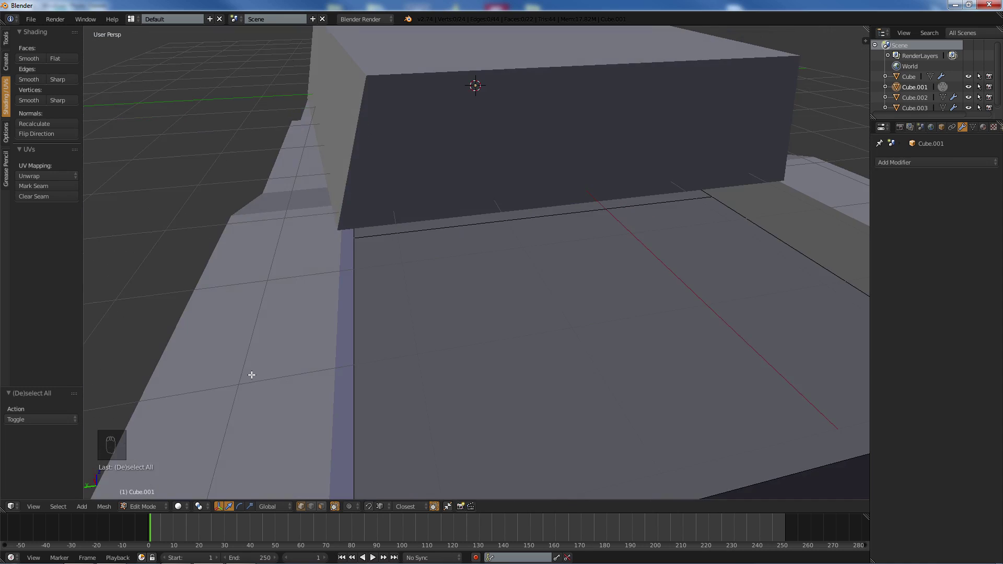
left_click(322, 506)
right_click(425, 361)
middle_click_drag(396, 278, 434, 282)
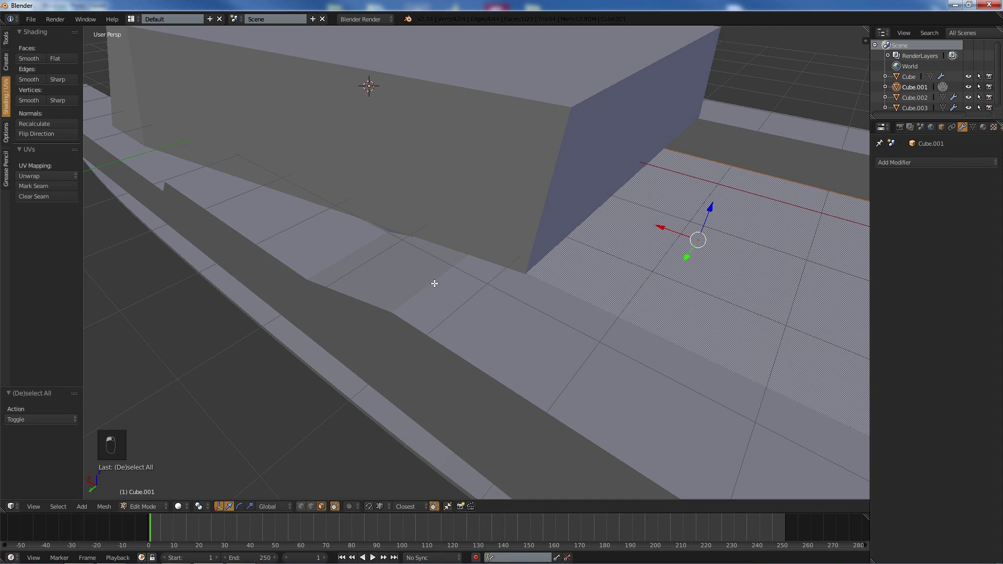
- Hide the large upper block (Cube) to expose the deck underneath
key("Tab")
right_click(453, 118)
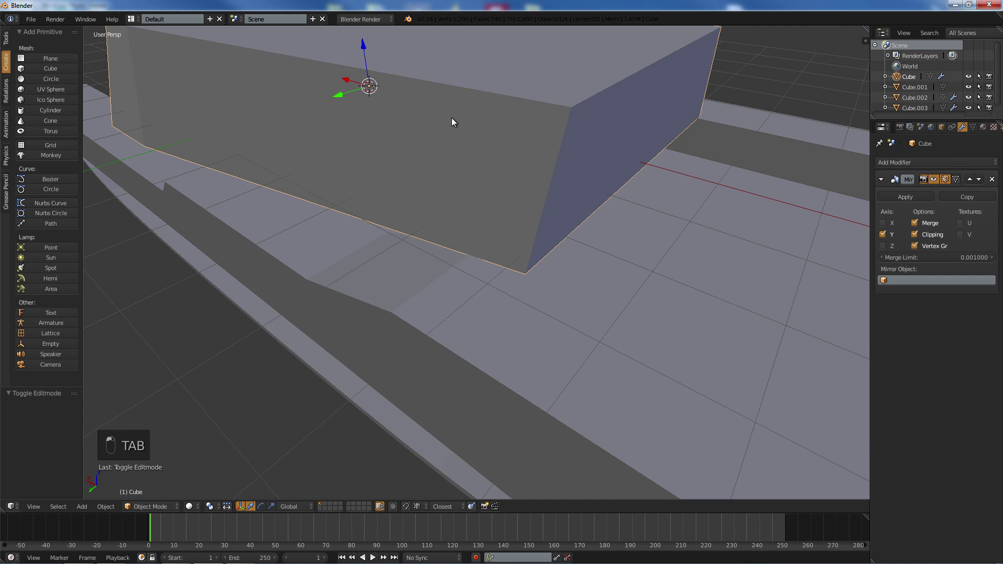
left_click(966, 77)
middle_click_drag(653, 117, 575, 153)
key("Tab")
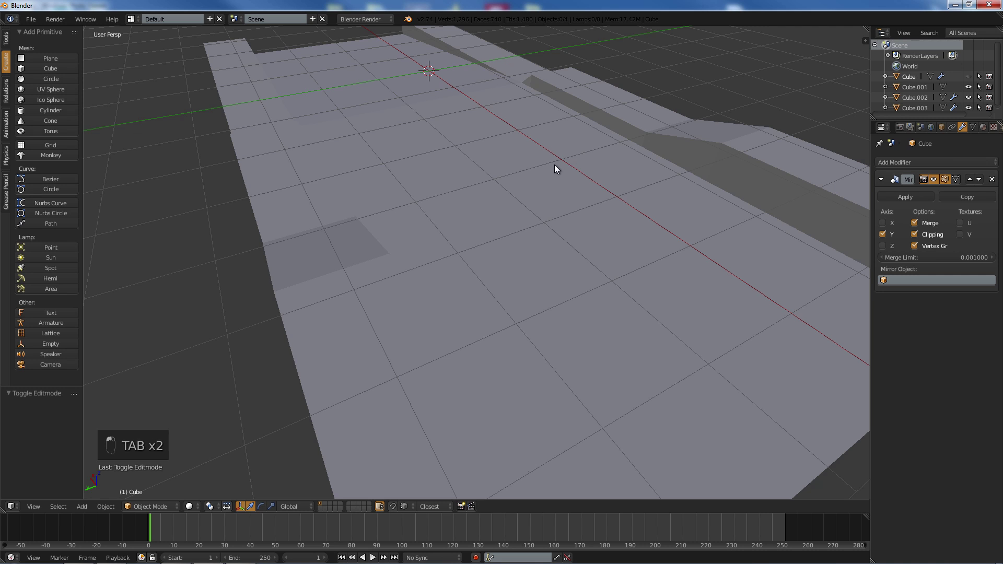
- Enable face snapping and raise the central hull's middle and rear top faces about 0.257 along Z
right_click(544, 192)
key("Tab")
middle_click_drag(541, 188, 611, 203)
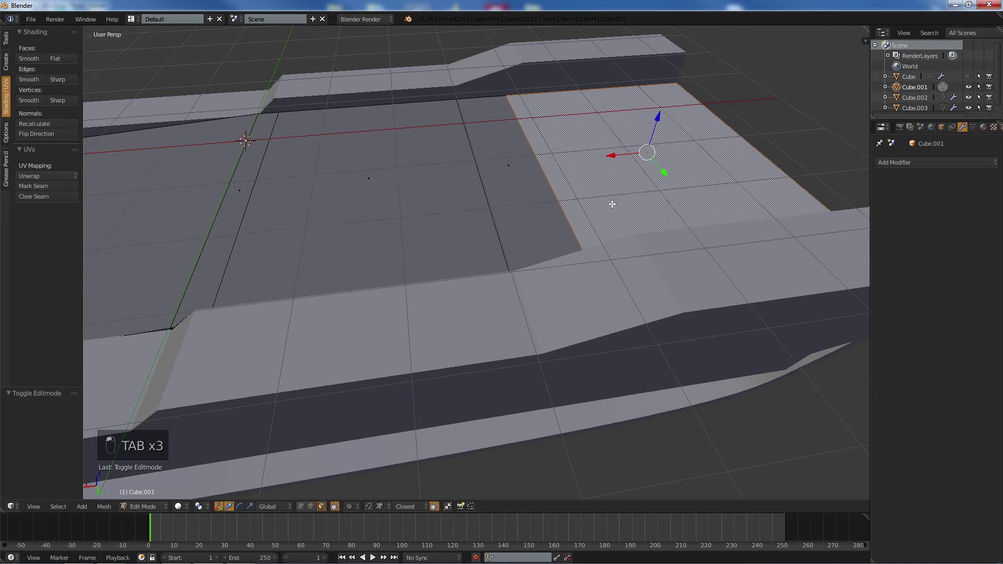
right_click(350, 229, "ctrl")
middle_click_drag(485, 112, 510, 101)
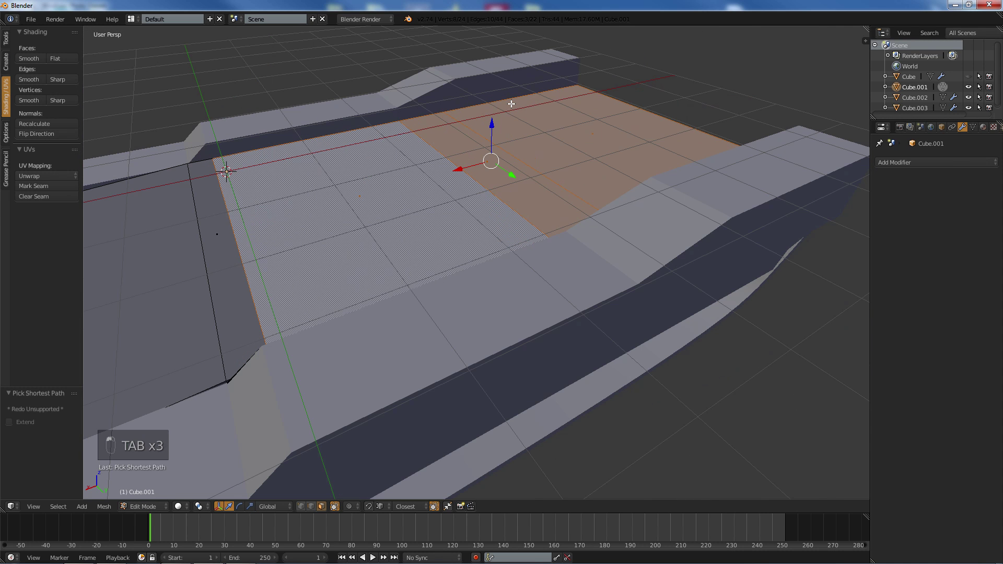
left_click(368, 506)
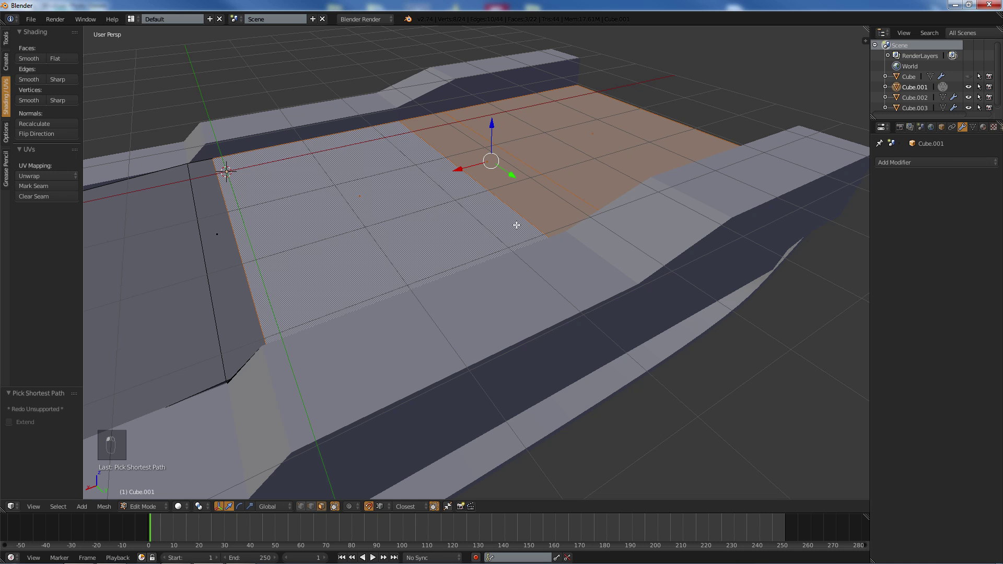
left_click(380, 506)
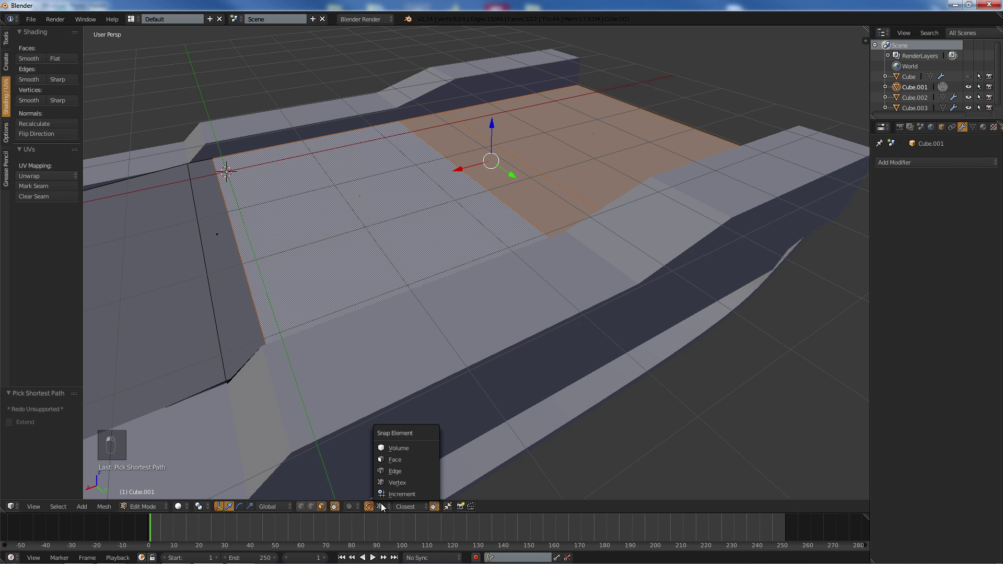
left_click(407, 459)
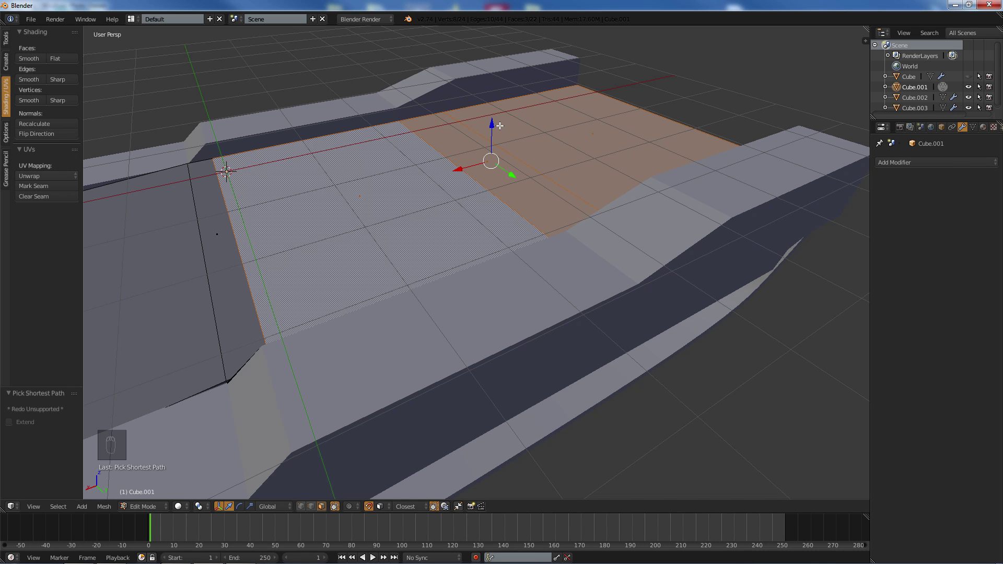
left_click_drag(493, 126, 506, 273)
middle_click_drag(506, 274, 432, 258)
- Raise only the central hull's rear top face about 0.351 along Z and show the upper block again
left_click(650, 212)
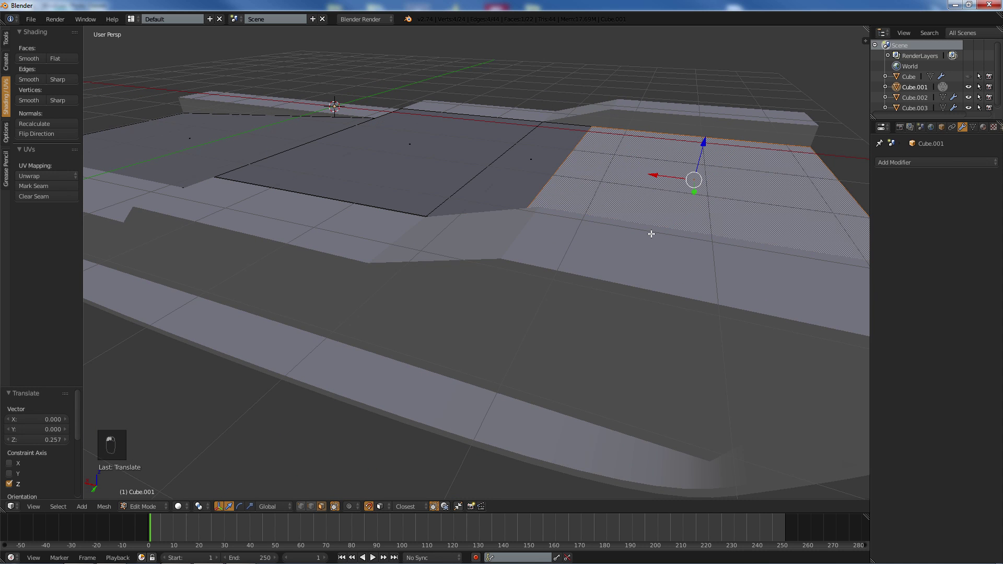
left_click_drag(704, 141, 652, 259)
middle_click_drag(653, 258, 621, 211)
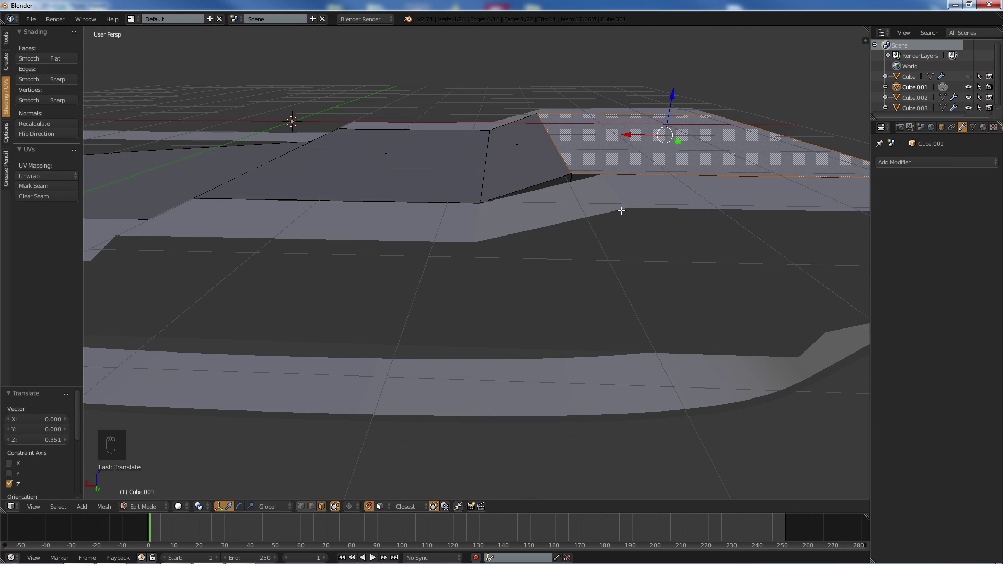
middle_click_drag(569, 172, 549, 147)
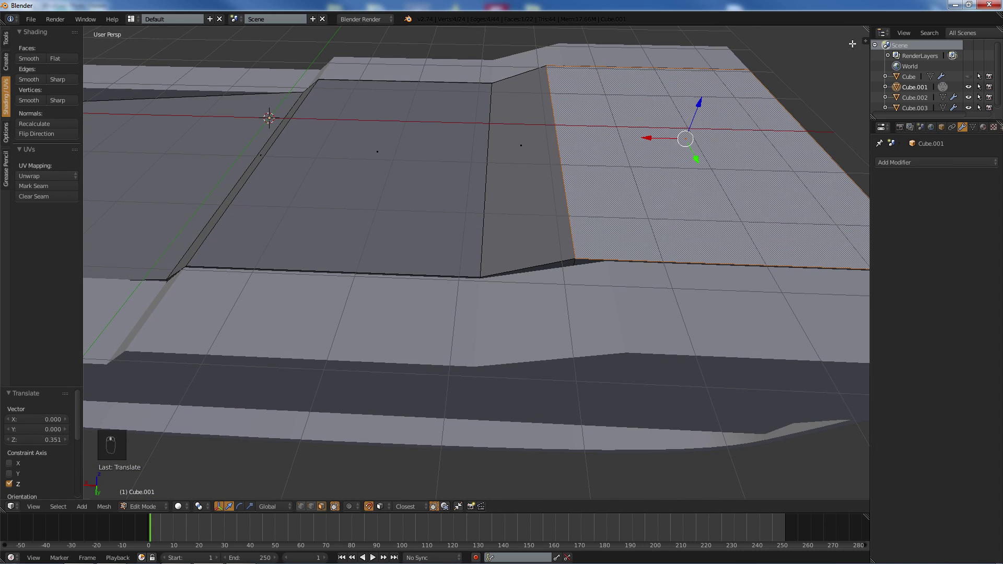
left_click(967, 76)
middle_click_drag(808, 118, 708, 136)
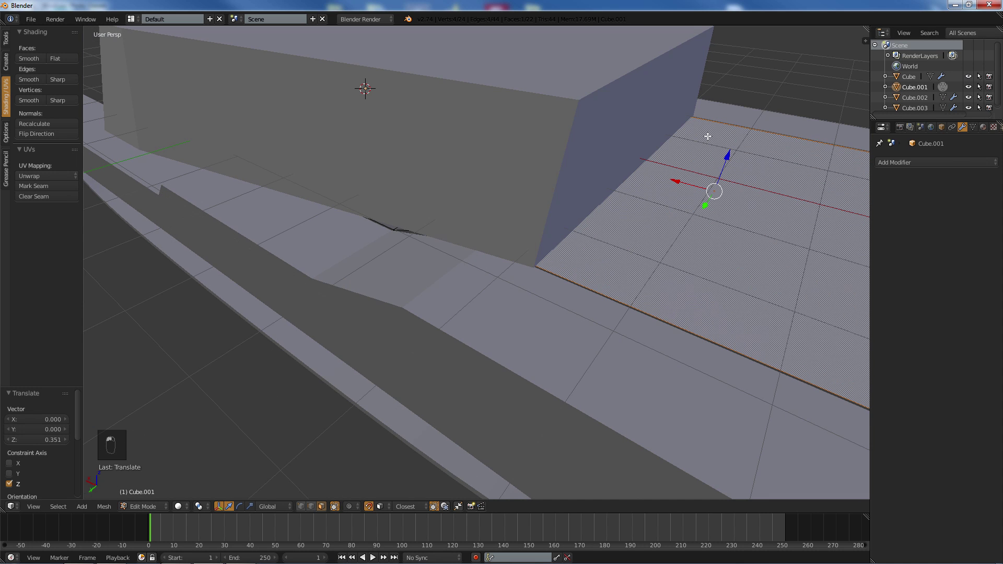
- In top orthographic wireframe view, select the central hull's vertices along the boundary between its middle and rear decks
key("KP_7")
key("KP_5")
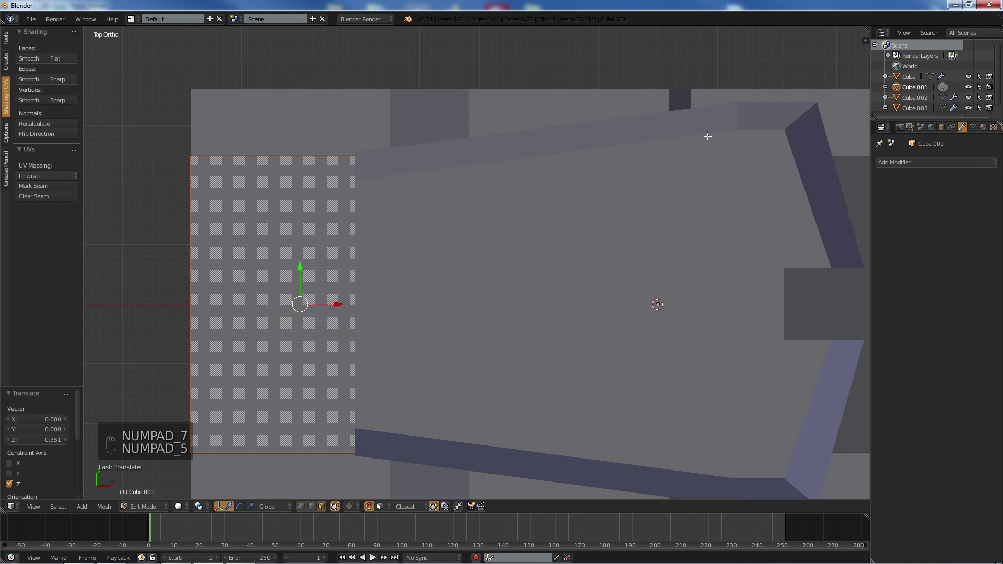
key("z")
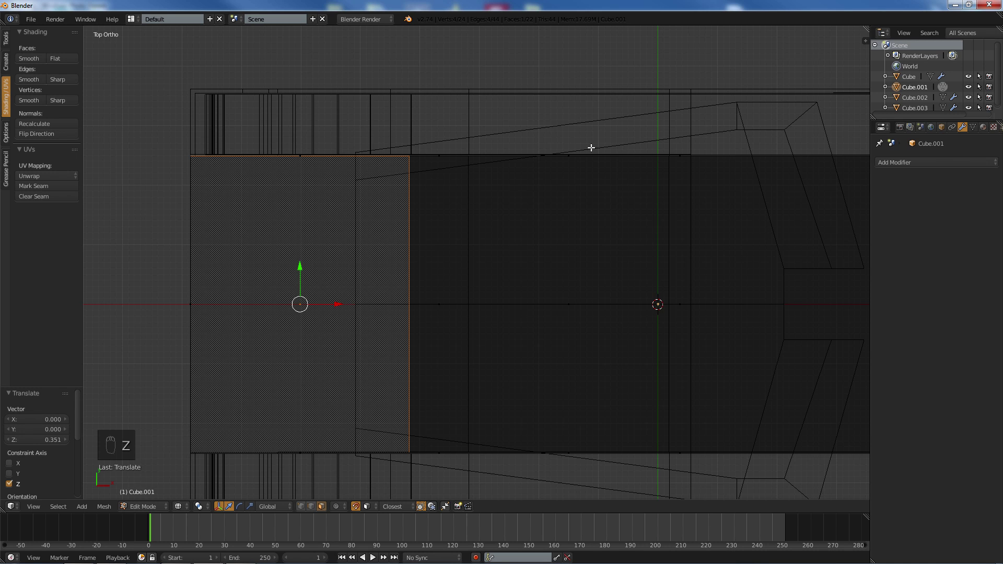
key("a")
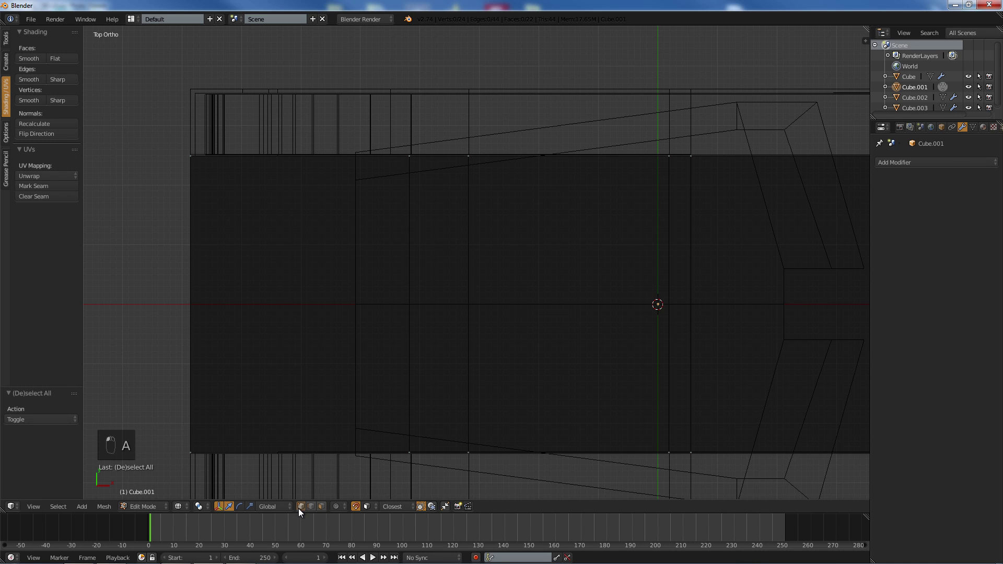
key("b")
left_click_drag(368, 124, 421, 474)
- Switch snapping to vertex and move the selected boundary vertices about -0.316 along X to match the side section's slope
mouse_move(555, 221)
middle_mouse_down()
mouse_move(242, 105)
mouse_move(282, 127)
mouse_move(414, 146)
mouse_move(398, 141)
middle_mouse_up()
key("KP_5")
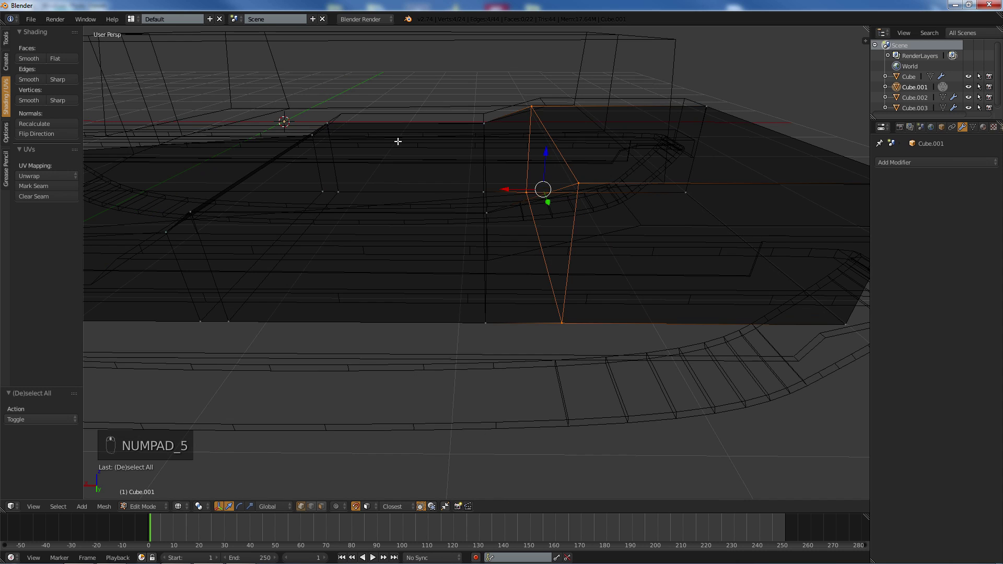
key("z")
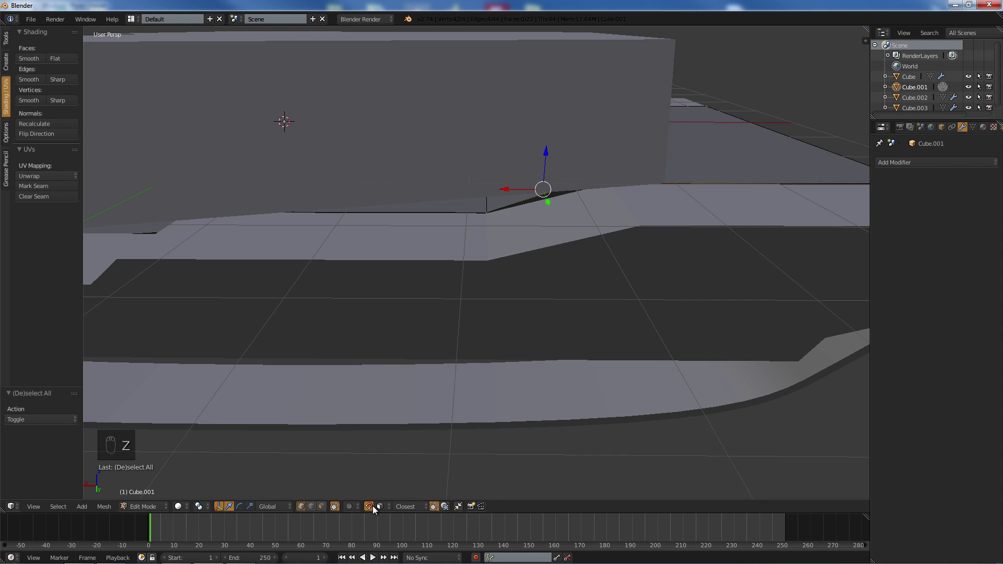
left_click(386, 506)
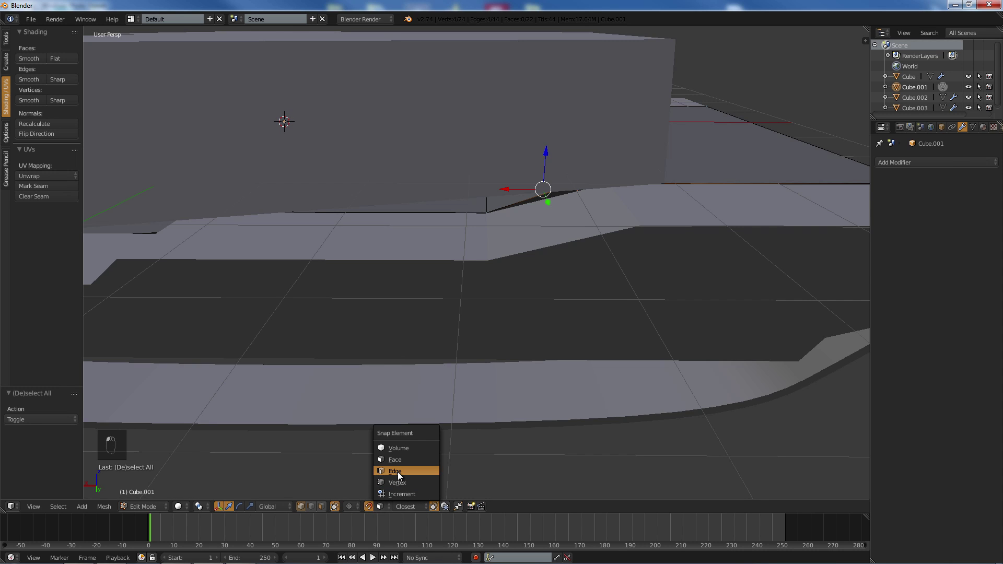
left_click(391, 483)
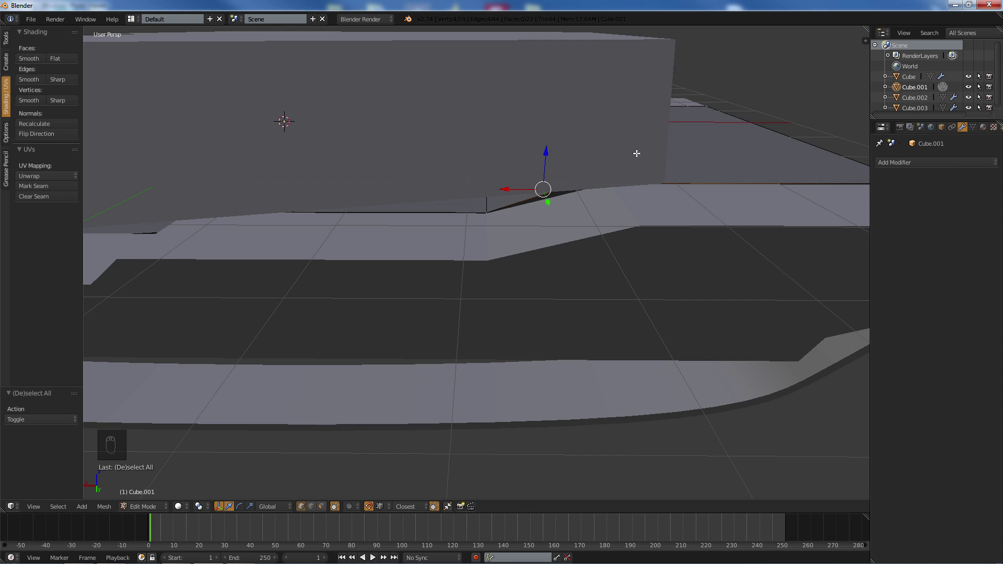
left_click_drag(503, 186, 636, 221)
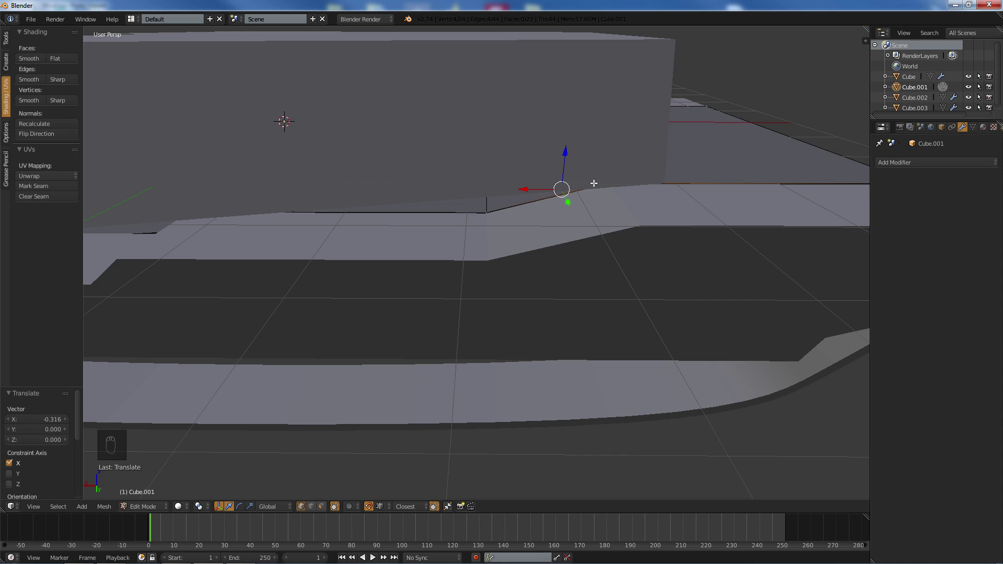
- Open the side section (Cube.002) for editing and check its mesh for problems with MeshLint
middle_click_drag(507, 211, 413, 203)
scroll(413, 203, "down", 3)
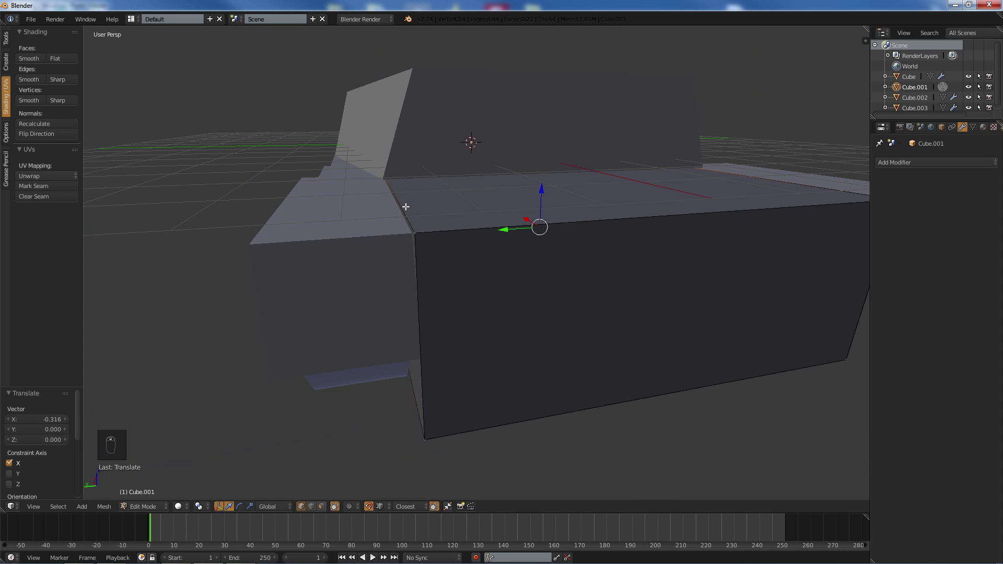
scroll(405, 207, "up", 3)
key("Tab")
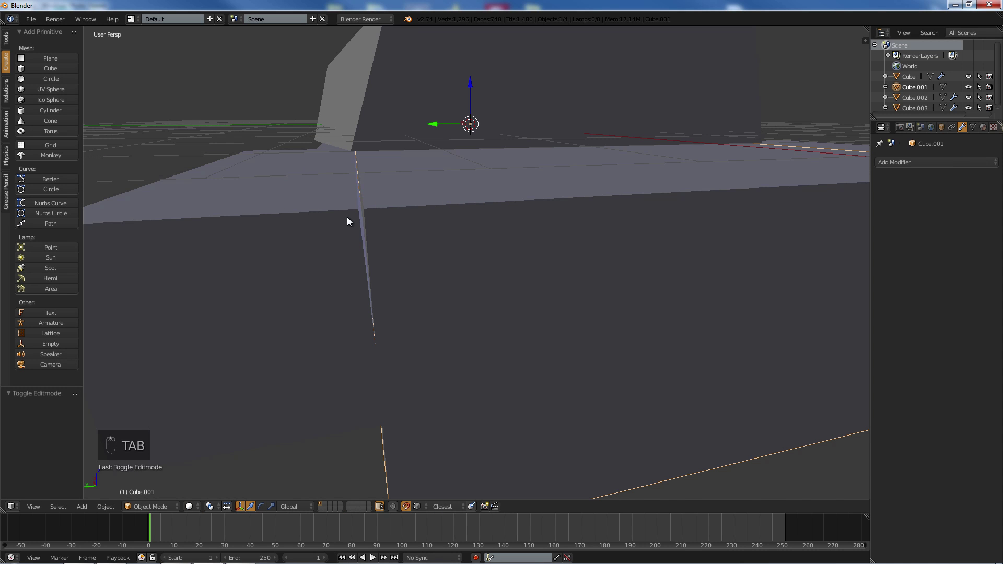
mouse_move(347, 217)
middle_mouse_down()
mouse_move(335, 235)
mouse_move(346, 233)
middle_mouse_up()
right_click(350, 244)
key("Tab")
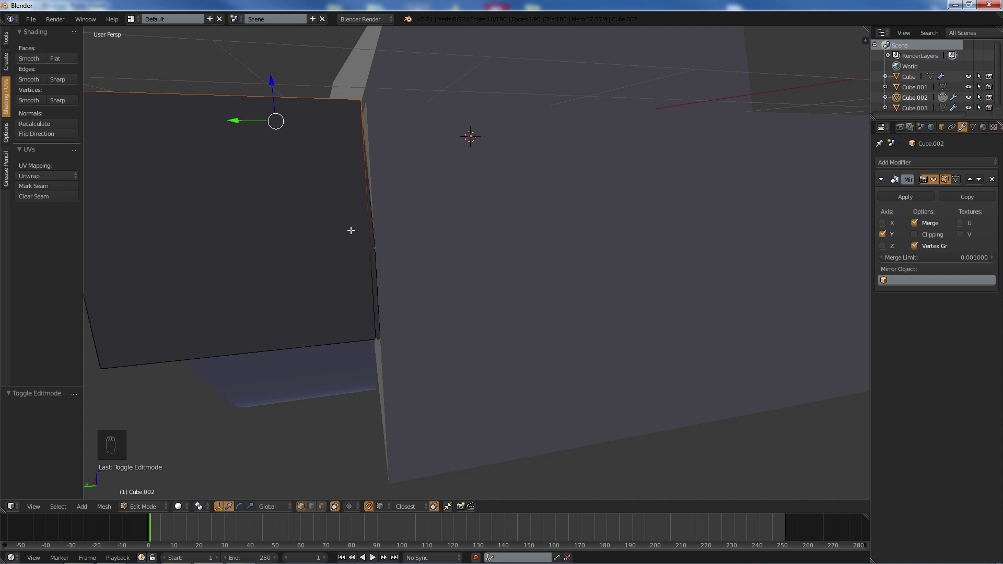
left_click(971, 128)
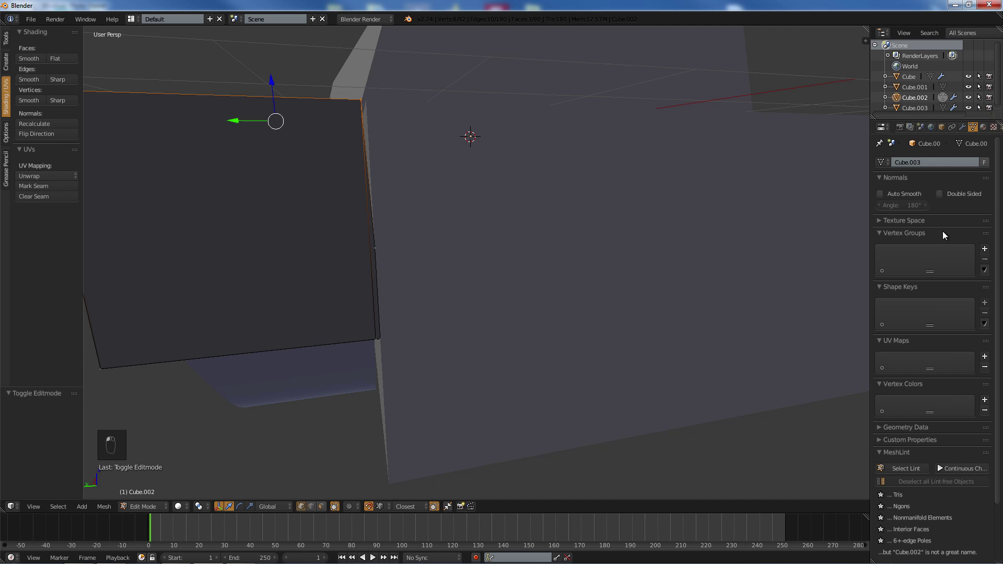
left_click(926, 469)
middle_click_drag(340, 157, 328, 183)
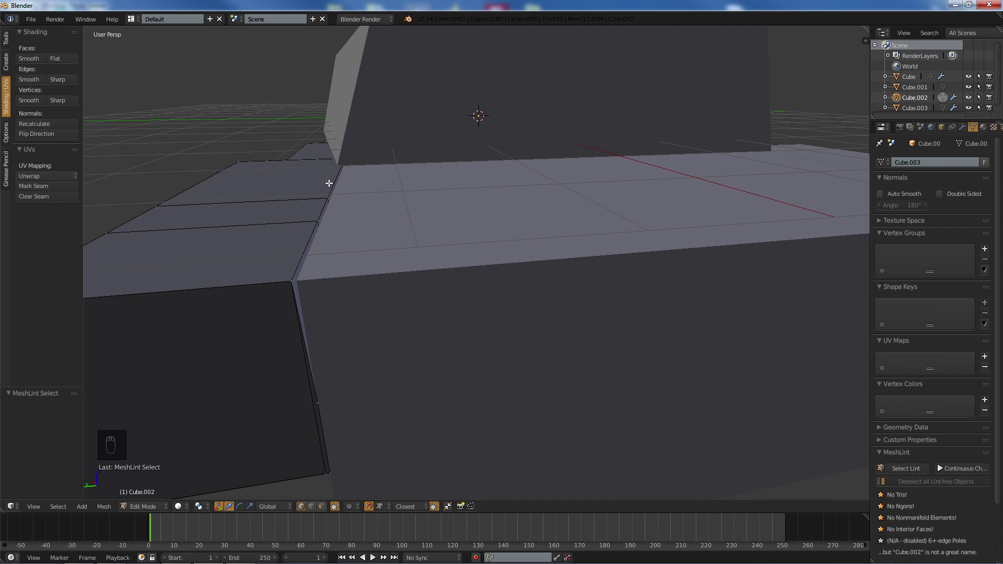
middle_click_drag(649, 161, 553, 192)
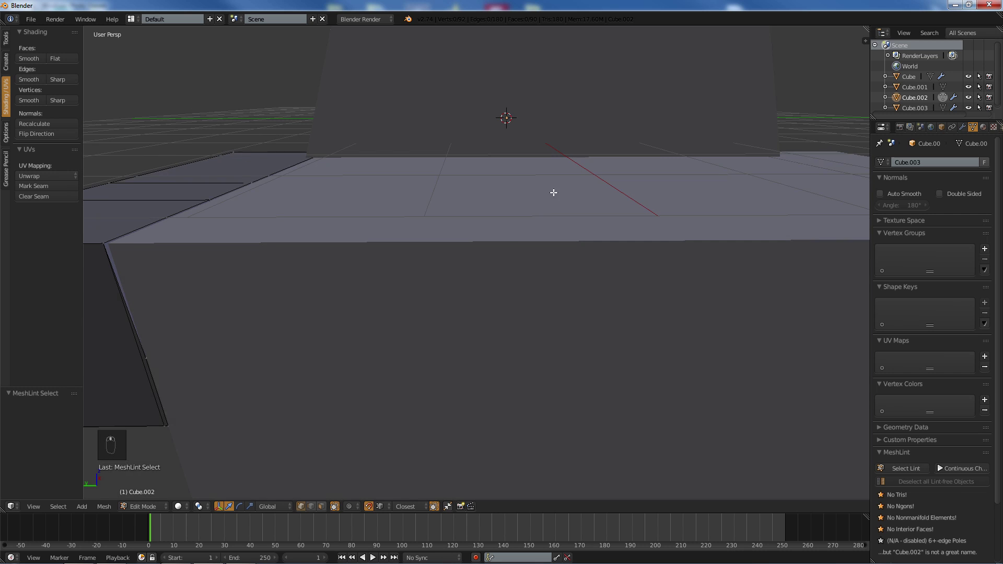
- Hide the central hull (Cube.001) and reopen the side section (Cube.002) for editing, with its inner wall in view
key("Tab")
right_click(504, 232)
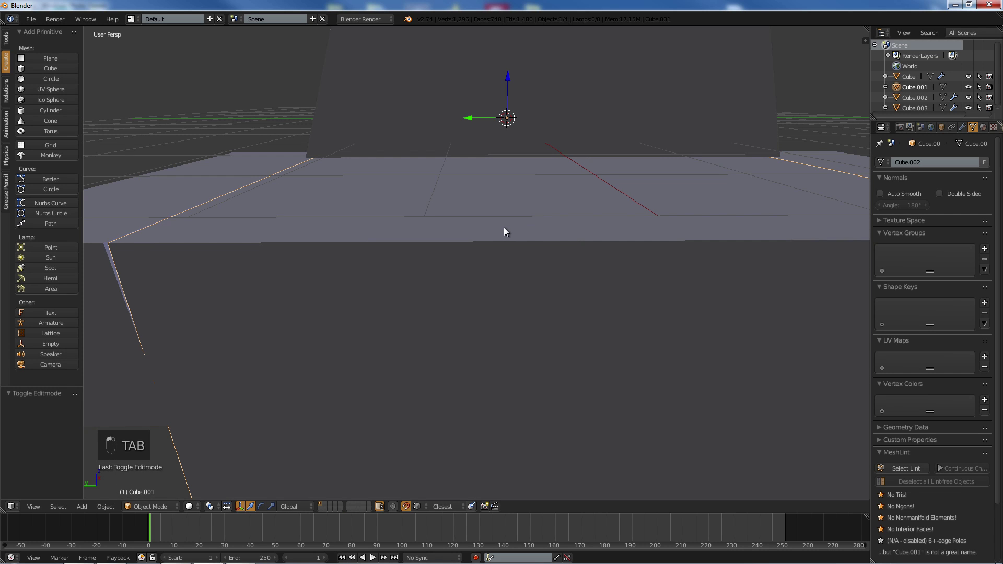
left_click(968, 86)
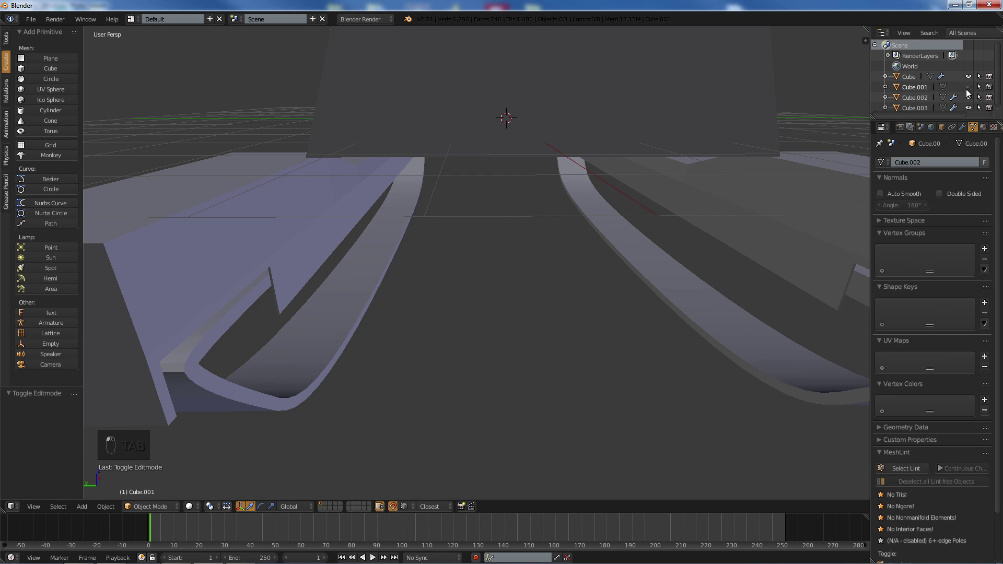
middle_click_drag(603, 178, 592, 172)
right_click(221, 168)
key("Tab")
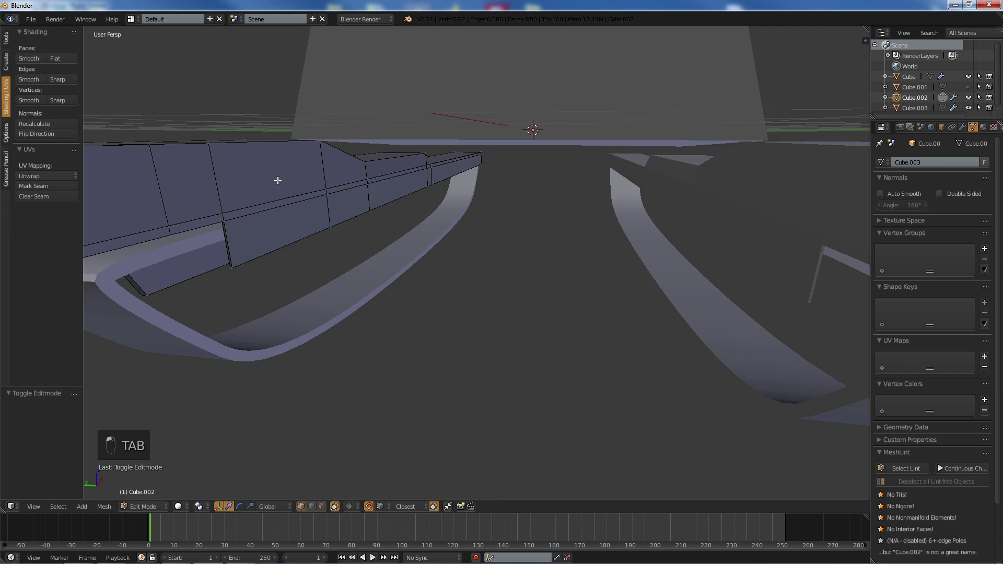
middle_click_drag(291, 183, 439, 209)
scroll(462, 201, "up", 2)
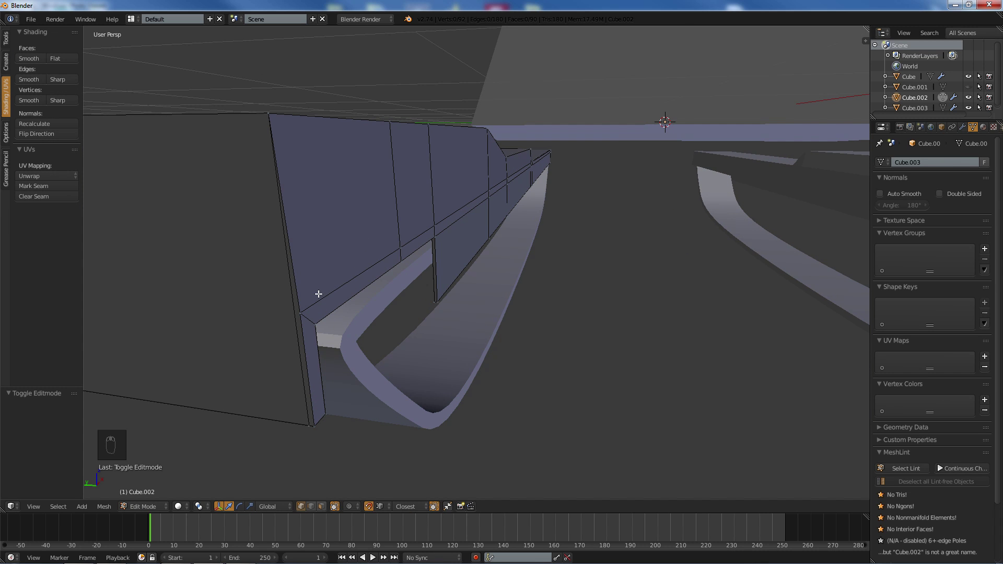
- Select the upper horizontal edge run along the side section's inner wall and raise it about 0.279 along Z, level with the middle deck
right_click(301, 309)
middle_click_drag(510, 197, 531, 182)
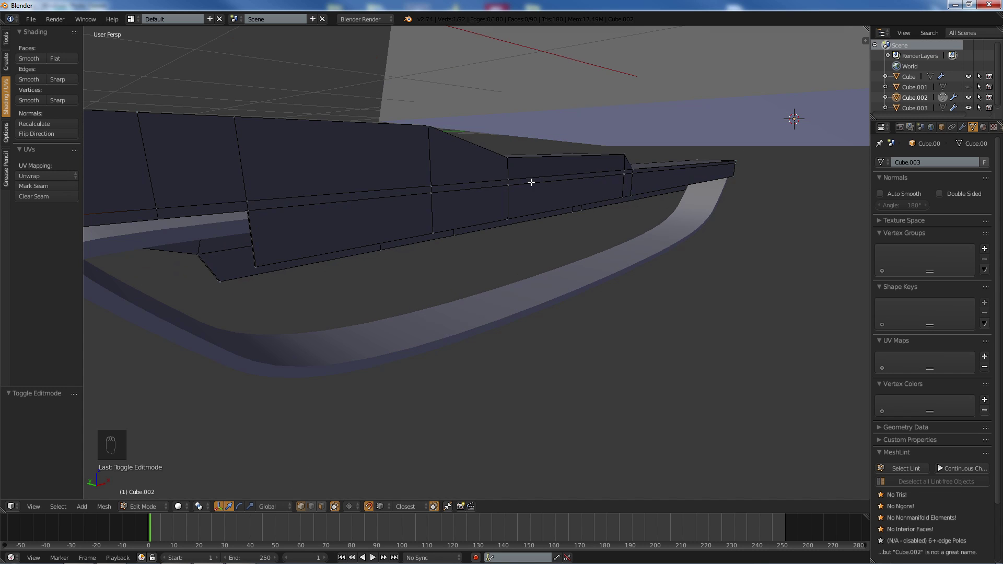
right_click(622, 167, "ctrl")
middle_click_drag(273, 197, 138, 239)
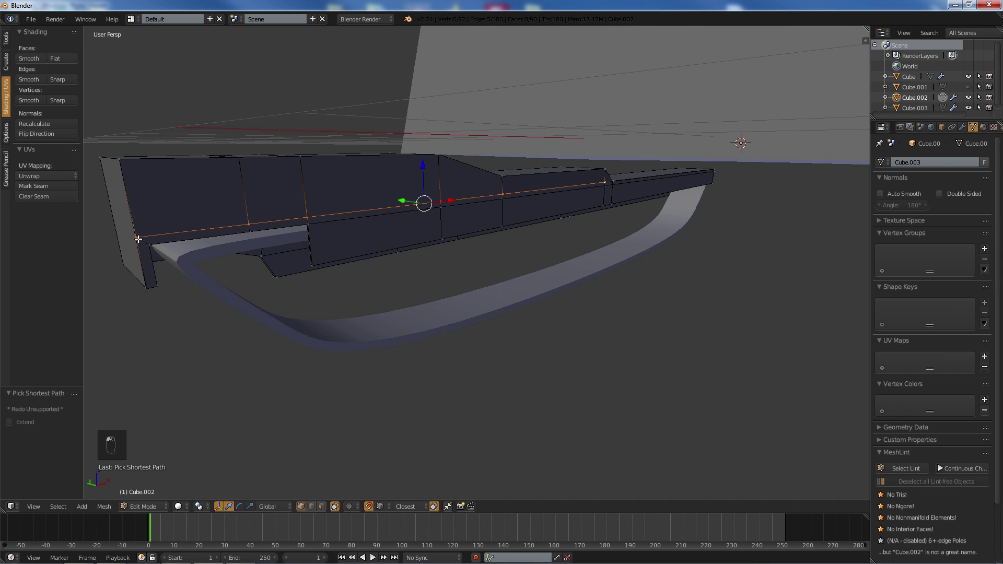
scroll(605, 178, "up", 3)
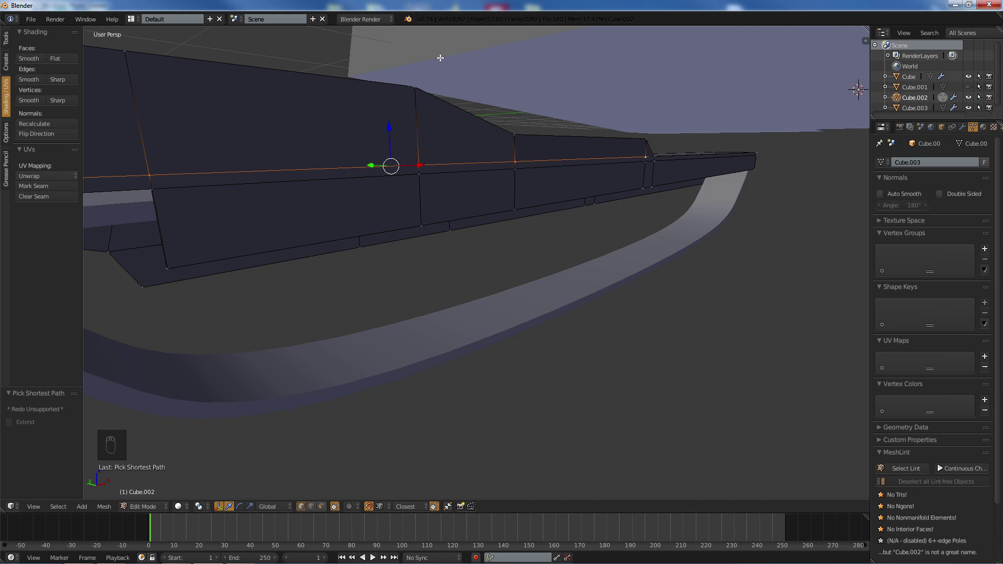
left_click_drag(388, 128, 644, 137)
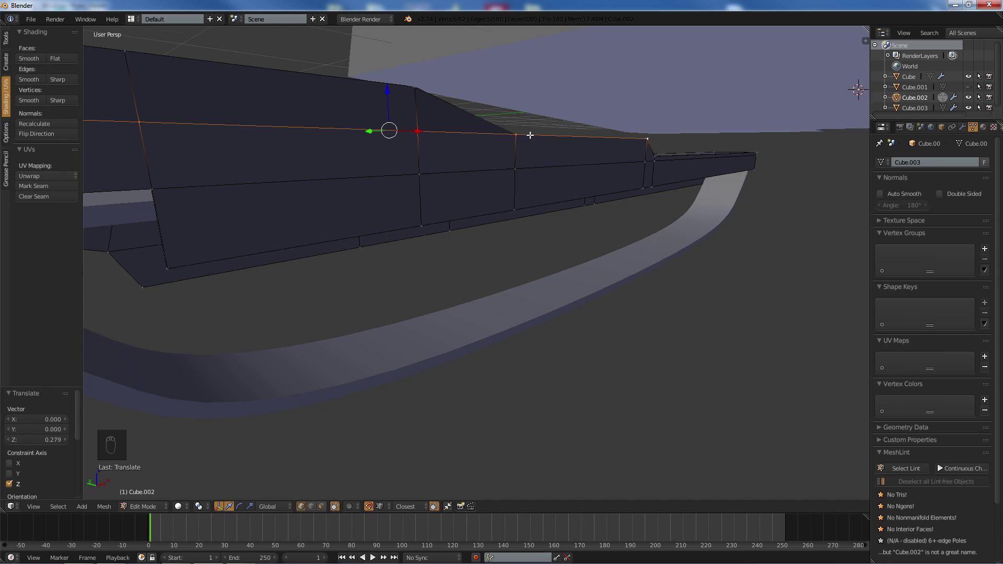
- Hide the upper block (Cube) and reopen the side section (Cube.002) for editing
middle_click_drag(528, 135, 504, 174)
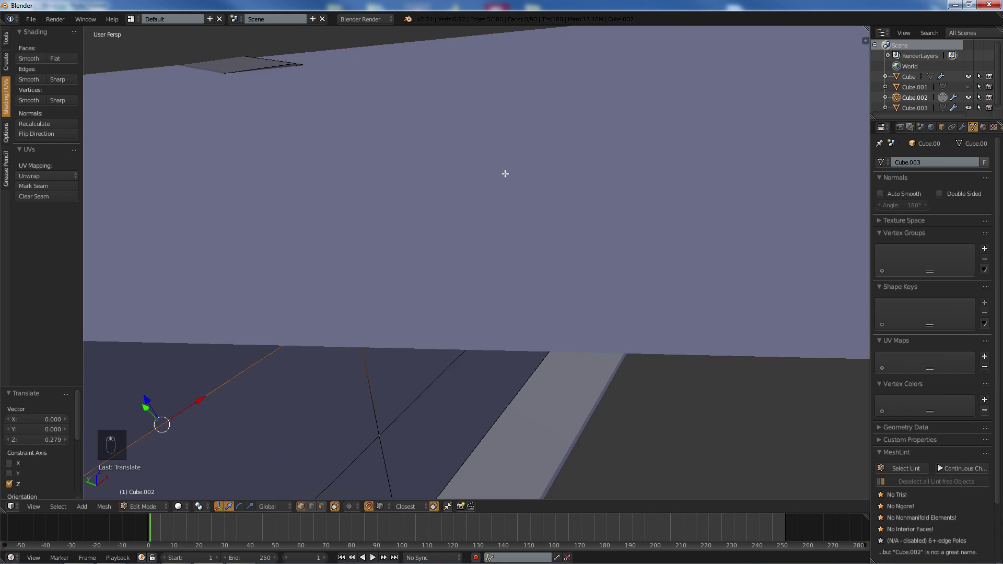
key("Tab")
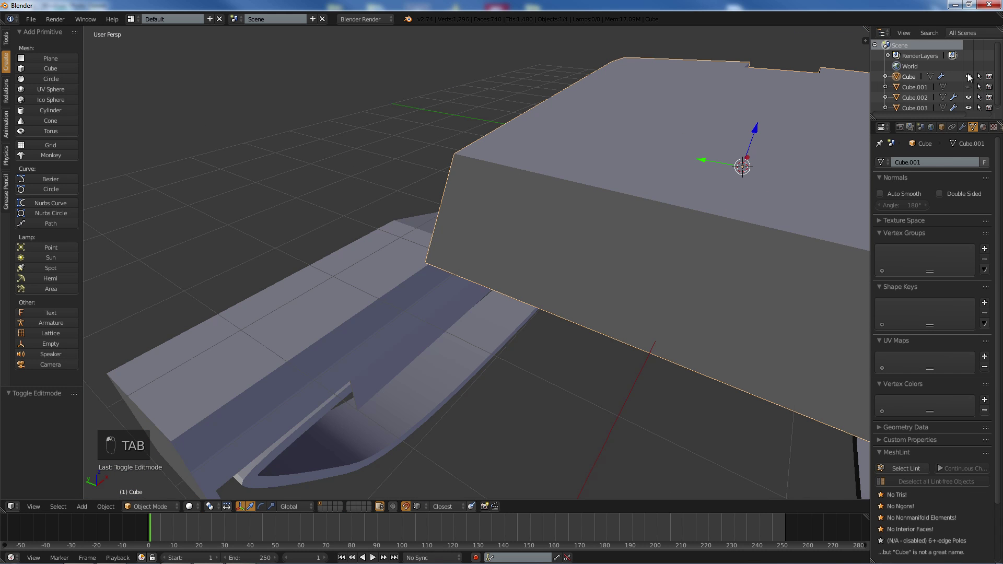
left_click(969, 77)
middle_click_drag(860, 118, 535, 204)
right_click(599, 171)
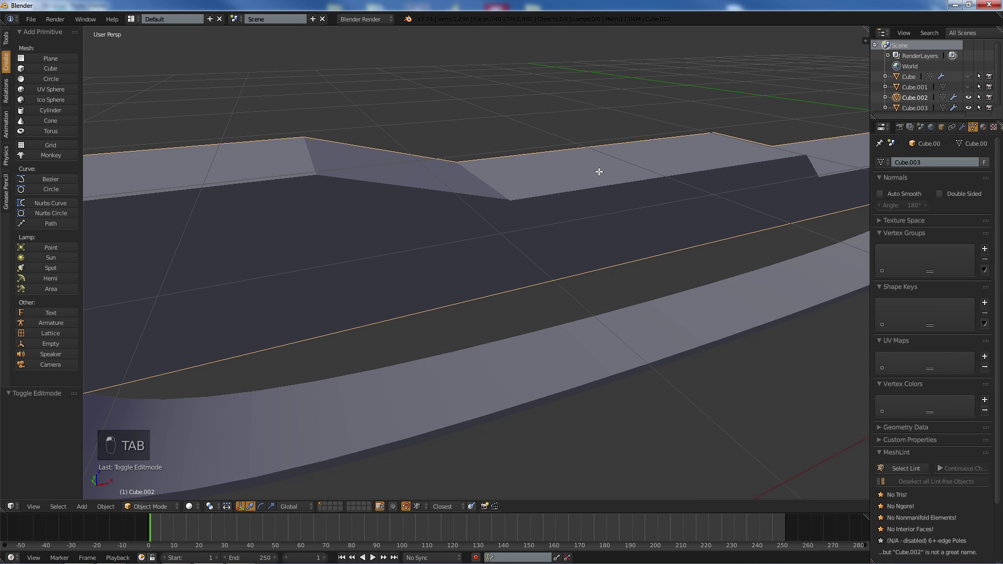
key("Tab")
- Select the part of the inner wall's edge run below the rear deck and raise it along Z, snapping to that deck's corner
mouse_move(599, 171)
middle_mouse_down()
mouse_move(586, 152)
mouse_move(481, 184)
mouse_move(446, 151)
mouse_move(474, 159)
mouse_move(546, 143)
mouse_move(520, 130)
middle_mouse_up()
right_click(448, 132)
scroll(520, 130, "down", 4)
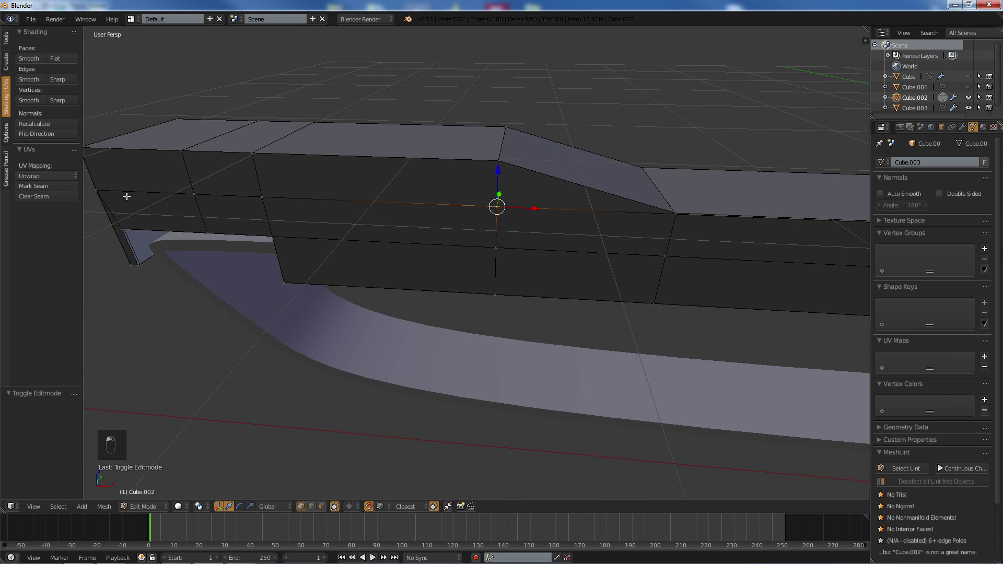
right_click(92, 190, "ctrl")
key("g")
key("z")
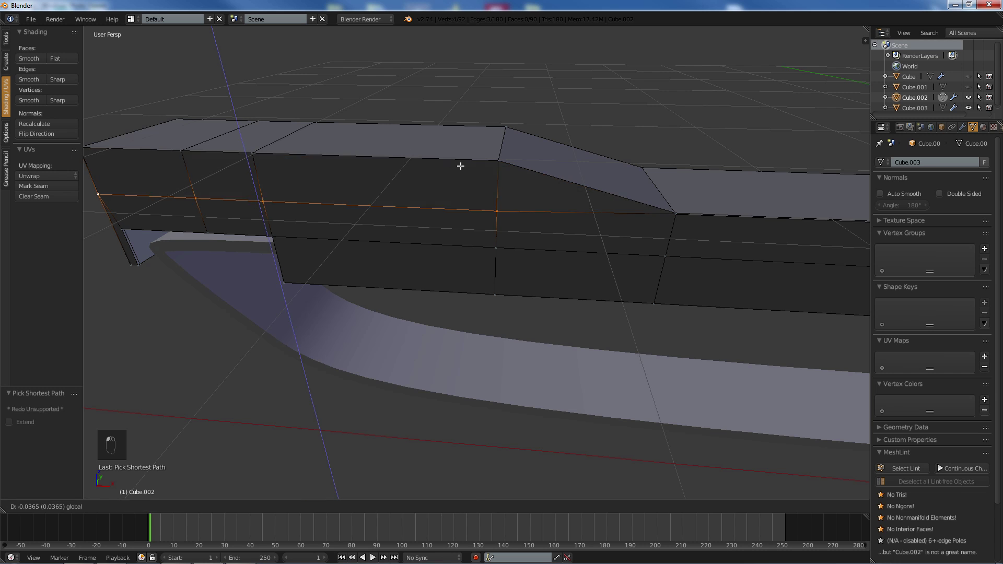
left_click(510, 161)
- Show the upper block and central hull again, leave mesh editing and deselect everything
middle_click_drag(510, 161, 478, 161)
key("a")
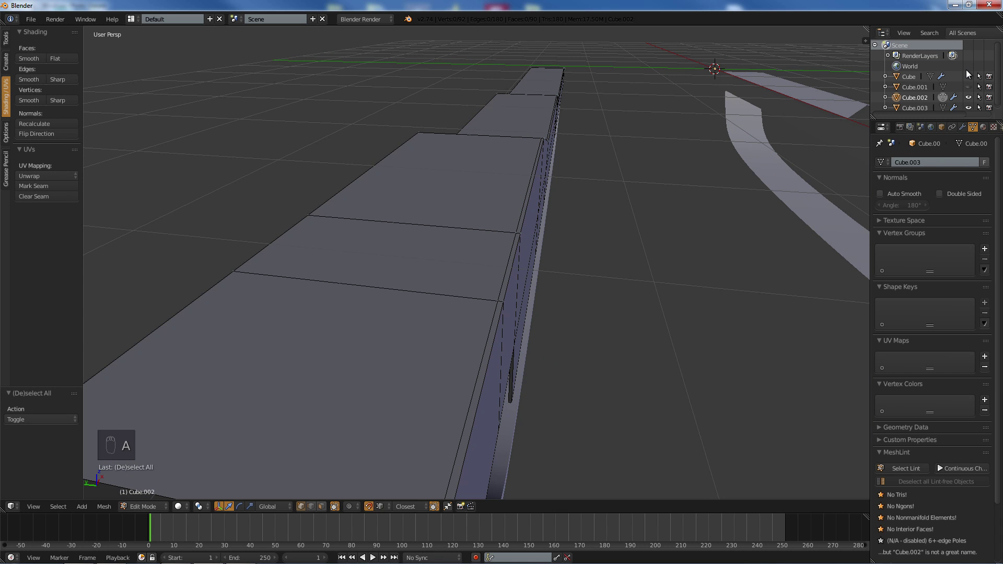
left_click(969, 76)
left_click(968, 87)
key("Tab")
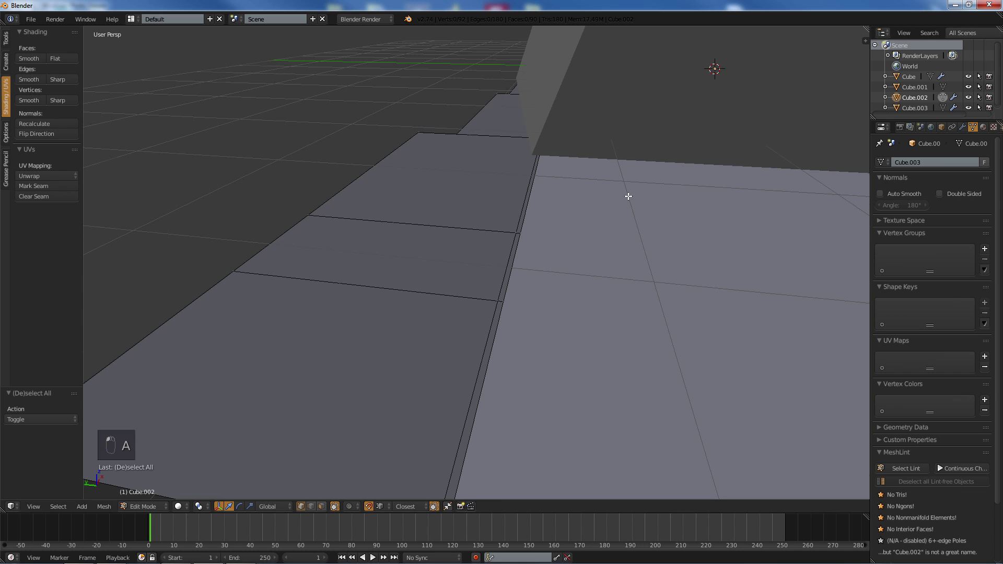
middle_click_drag(627, 195, 605, 168)
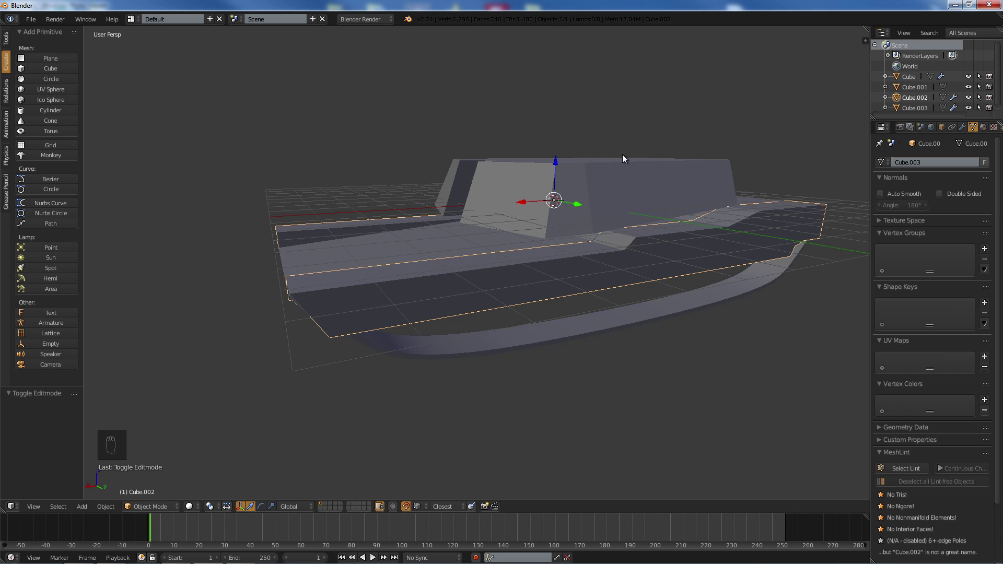
middle_click_drag(622, 156, 528, 292)
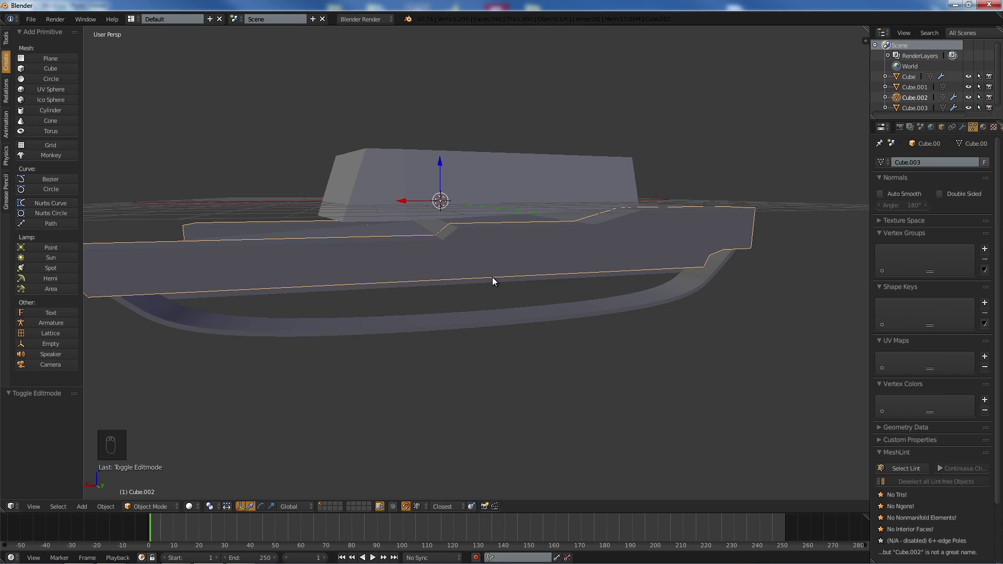
key("a")
- Select the entire mesh of the upper block (Cube) and lower it about 0.153 along Z toward the deck
middle_click_drag(492, 277, 449, 256)
middle_click_drag(453, 176, 375, 205)
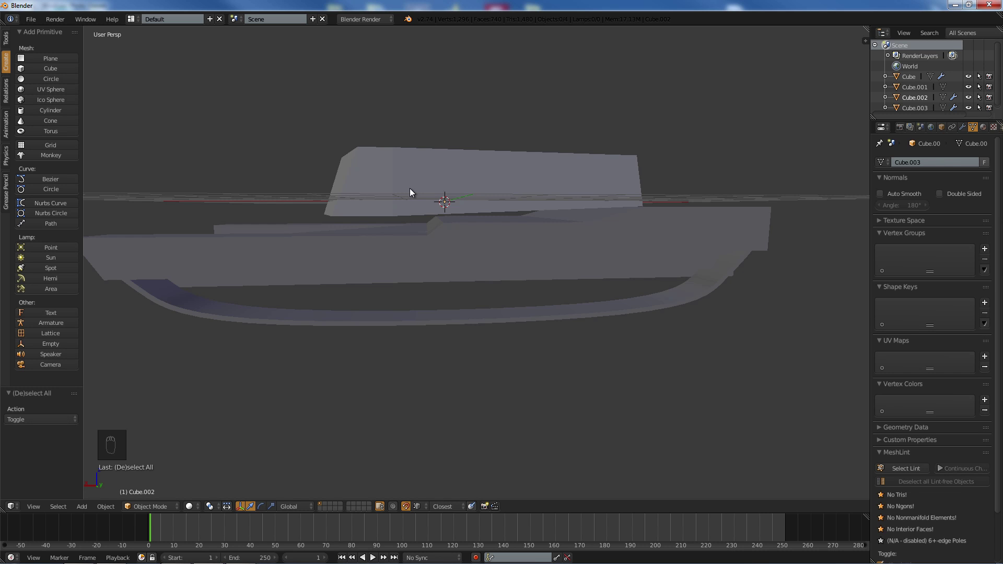
middle_click_drag(410, 190, 606, 176)
right_click(526, 186)
key("Tab")
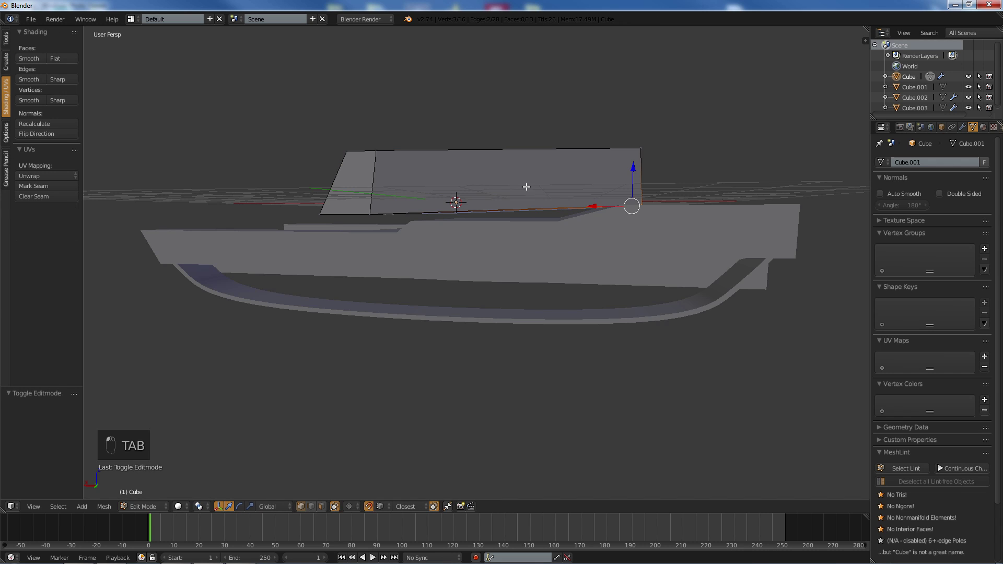
key("a")
key("a")
key("a")
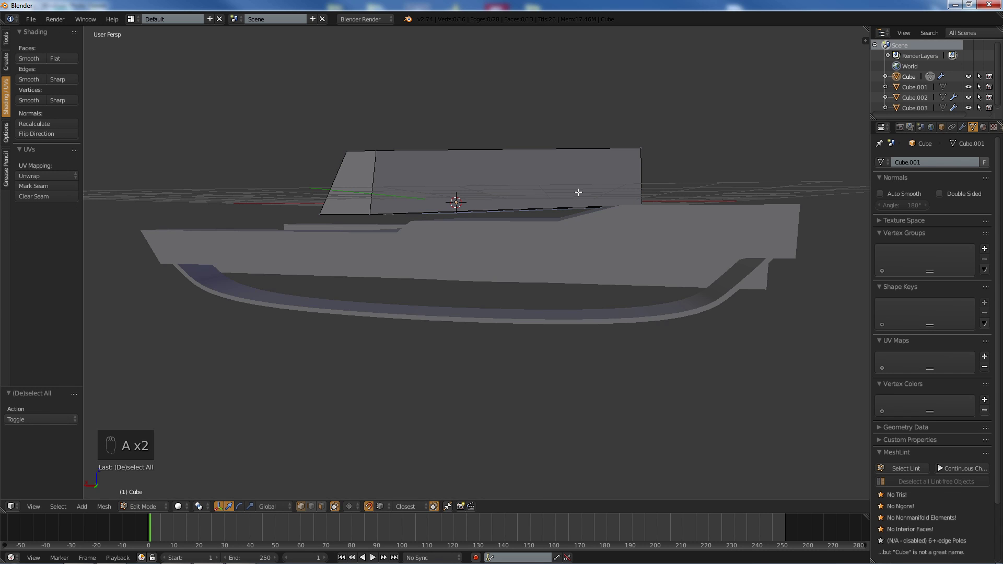
scroll(524, 206, "up", 5)
middle_click_drag(515, 215, 532, 209)
left_click_drag(458, 88, 452, 99)
middle_click_drag(453, 99, 471, 112)
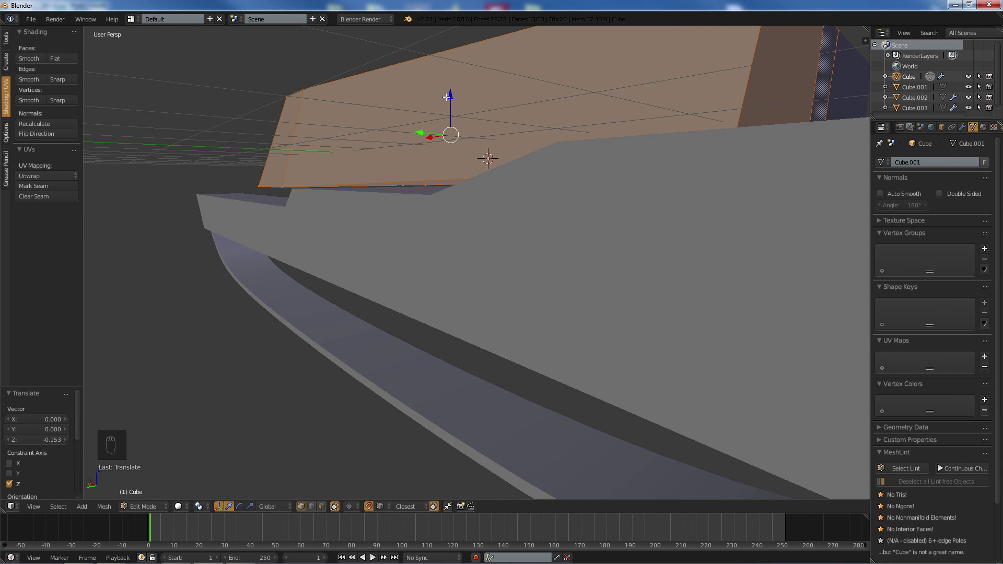
- Select the upper block's bottom vertices at its rear end and raise them about 0.251 along Z
left_click_drag(448, 96, 452, 100)
middle_click_drag(452, 99, 499, 134)
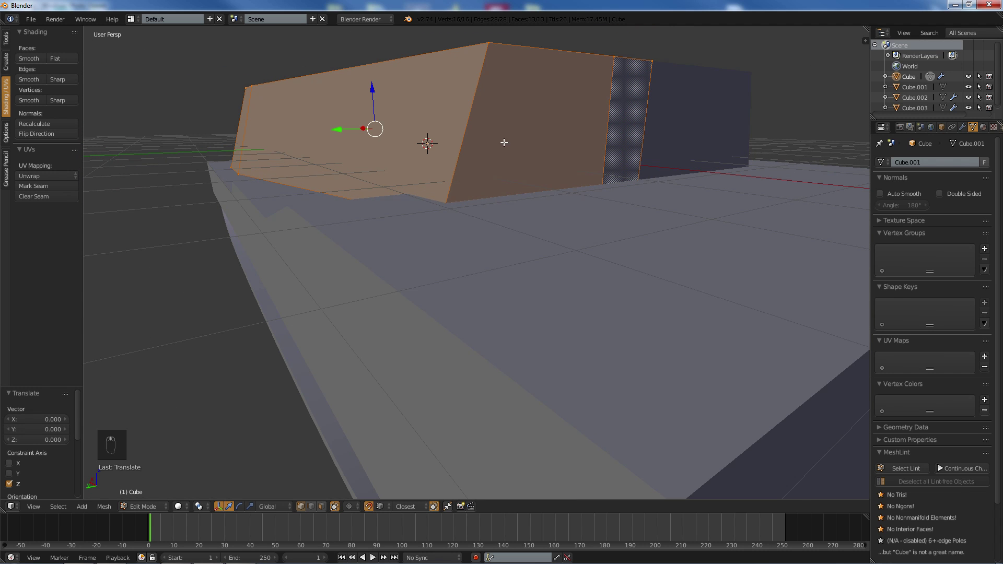
key("z")
key("a")
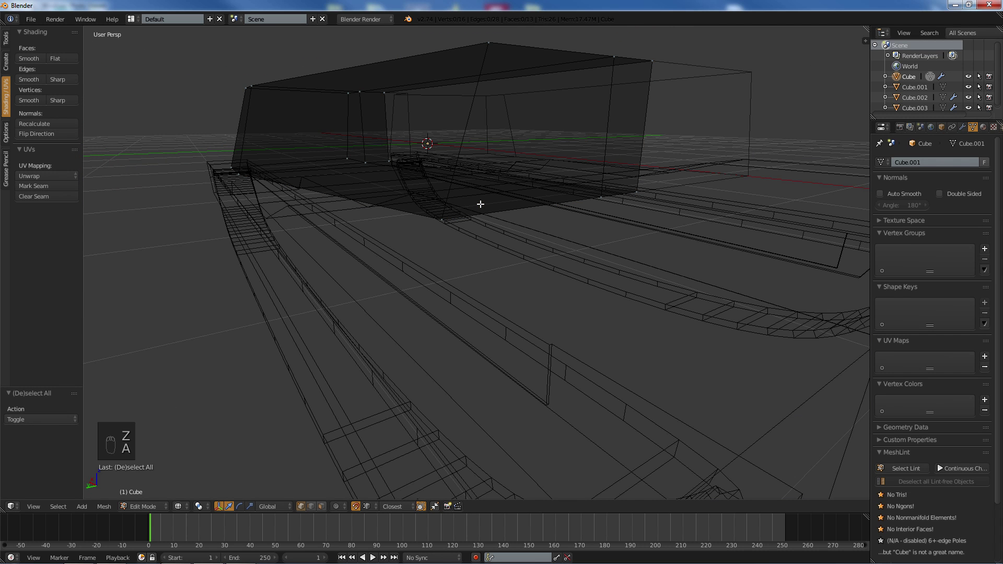
key("v")
key("b")
left_click_drag(347, 165, 668, 211)
key("b")
left_click_drag(380, 197, 481, 225)
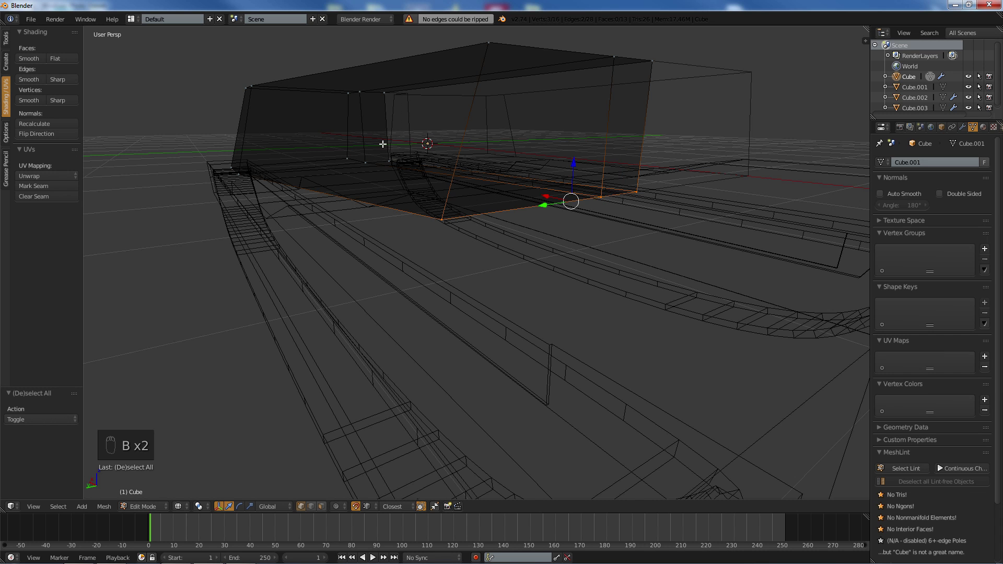
key("z")
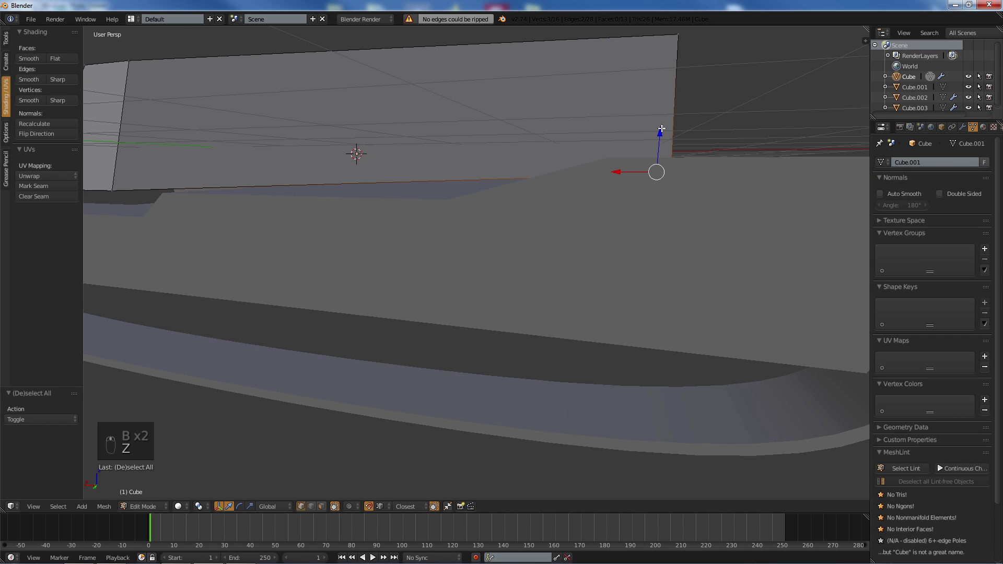
left_click_drag(660, 131, 657, 106)
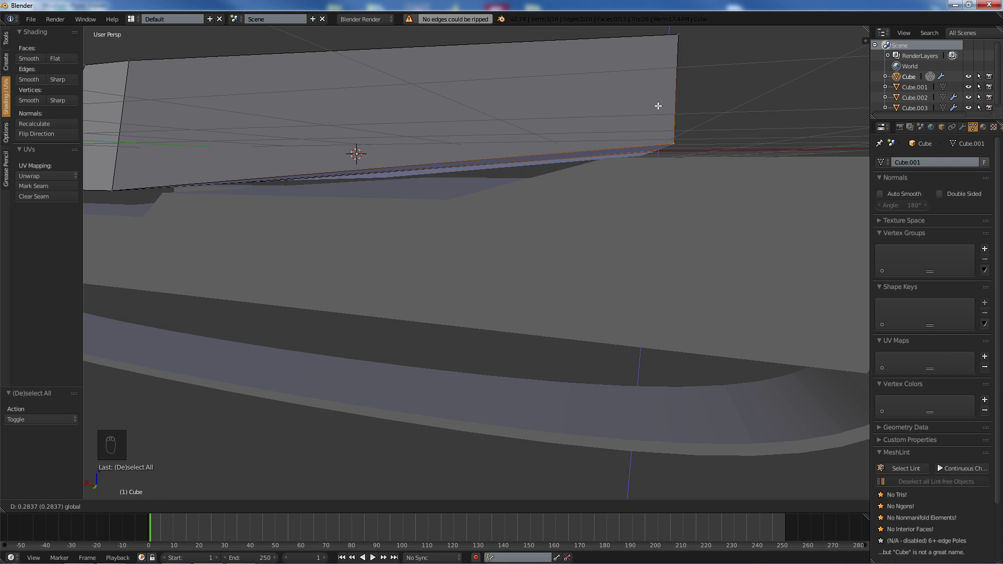
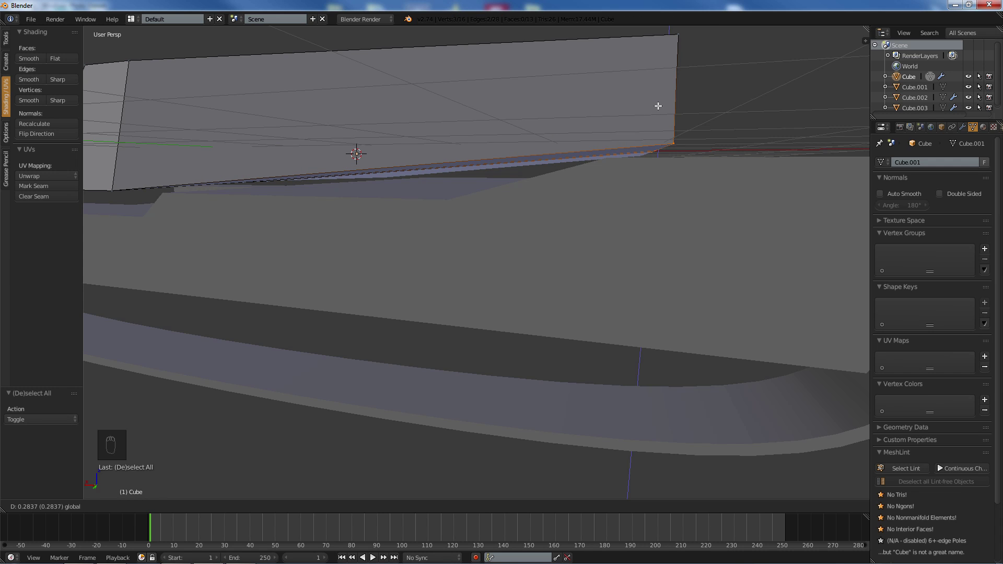
left_click_drag(657, 106, 656, 106)
middle_click_drag(656, 106, 561, 113)
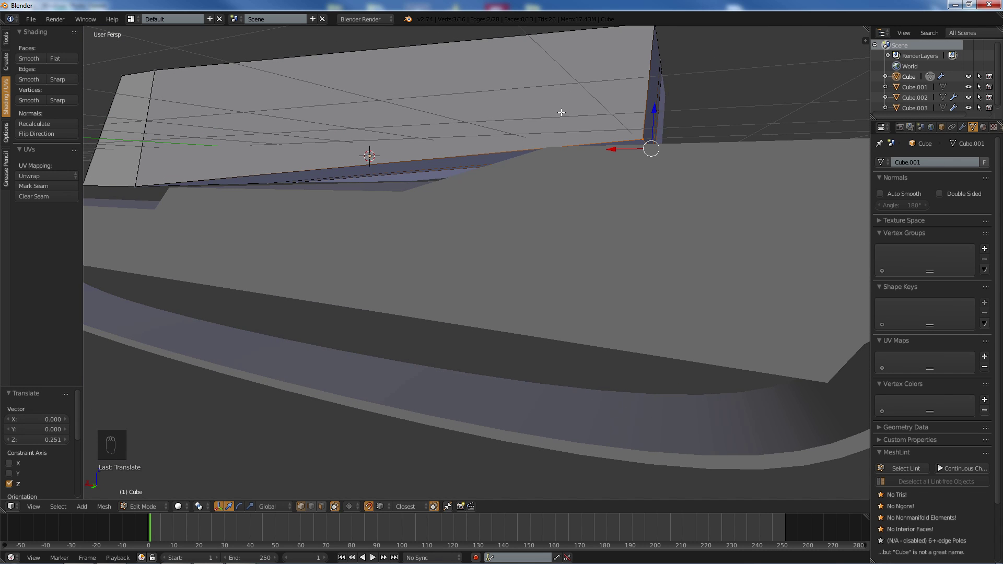
- Switch to face selection and select both underside faces of the upper block, including the narrow one beside the centreline
left_click(316, 508)
left_click(324, 507)
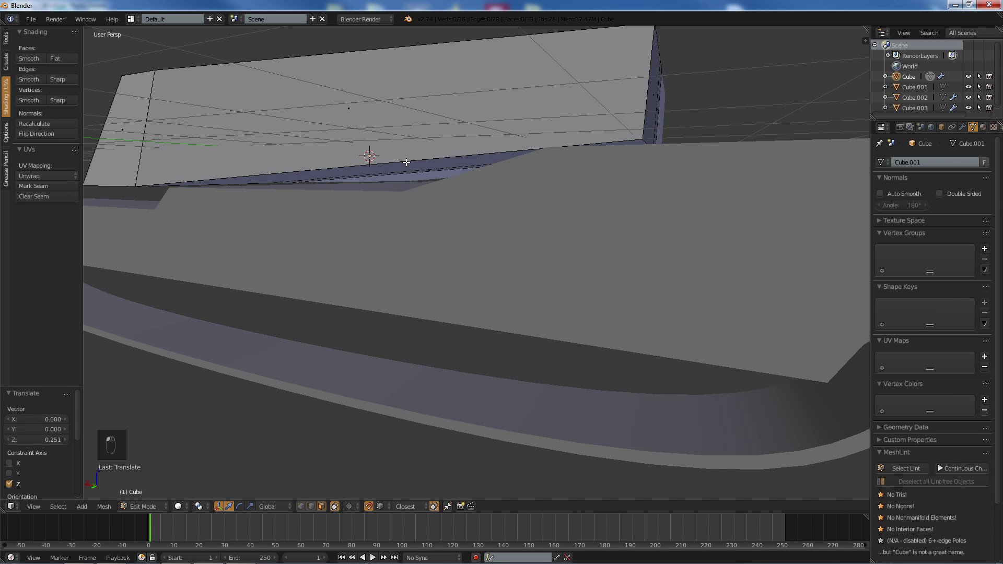
right_click(406, 163)
middle_click_drag(412, 159, 337, 242)
scroll(314, 159, "up", 4)
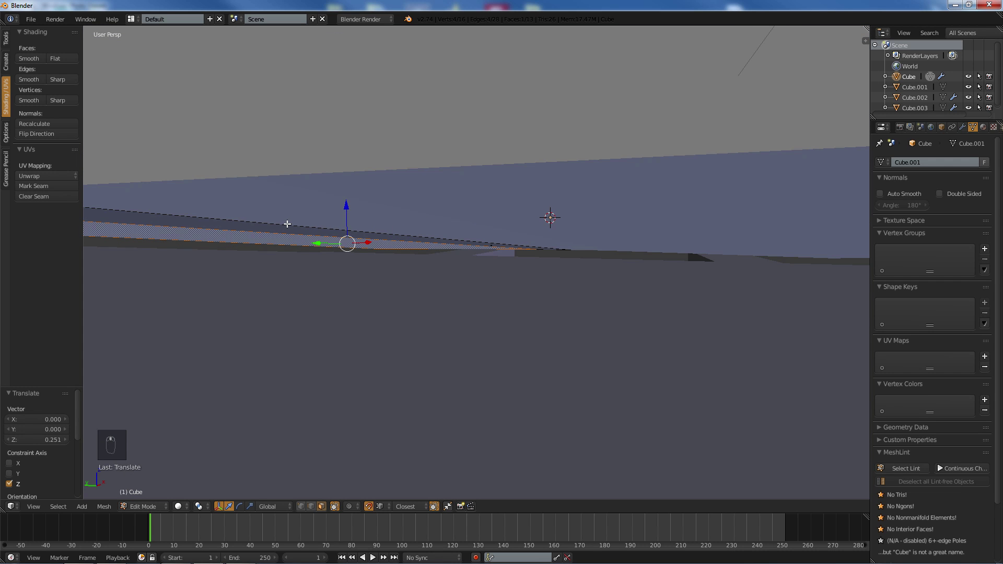
right_click(267, 223, "shift")
middle_click_drag(264, 224, 491, 217)
- Try an inset of about 0.593 on the two underside faces with a scale on top, and undo both
key("i")
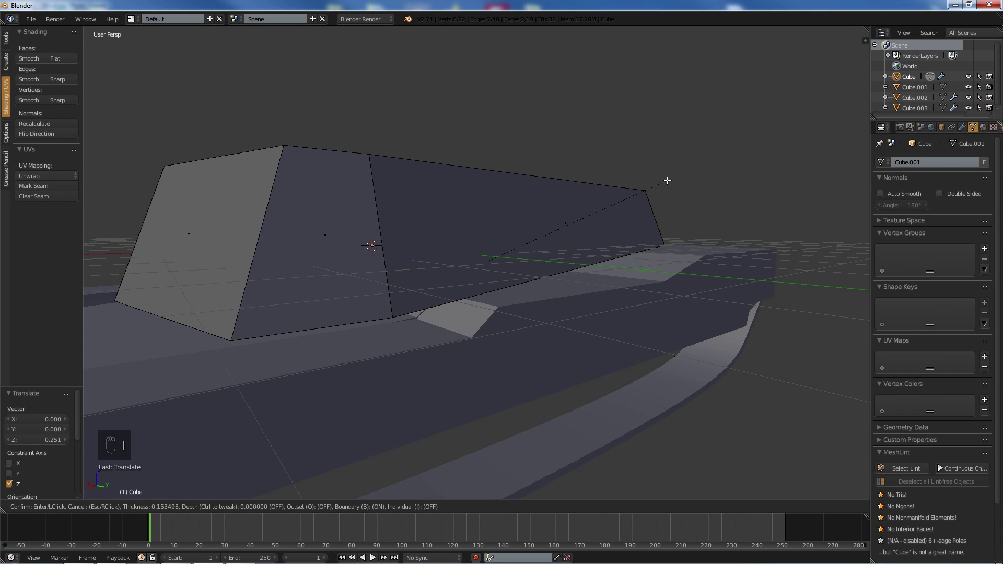
left_click(642, 186)
key("z")
middle_click_drag(669, 177, 694, 194)
key("s")
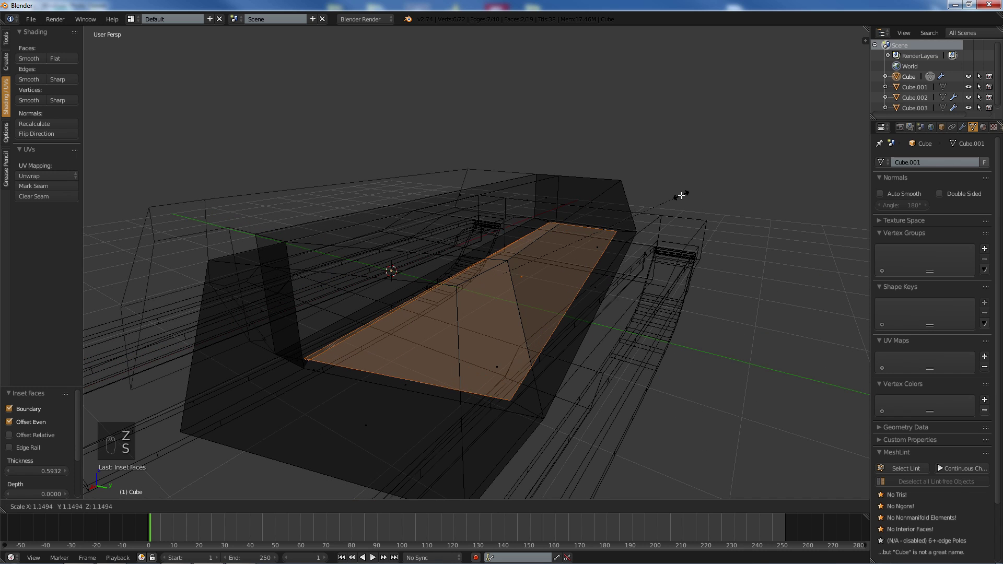
left_click(686, 190)
key("ctrl+z")
key("ctrl+z")
key("ctrl+z")
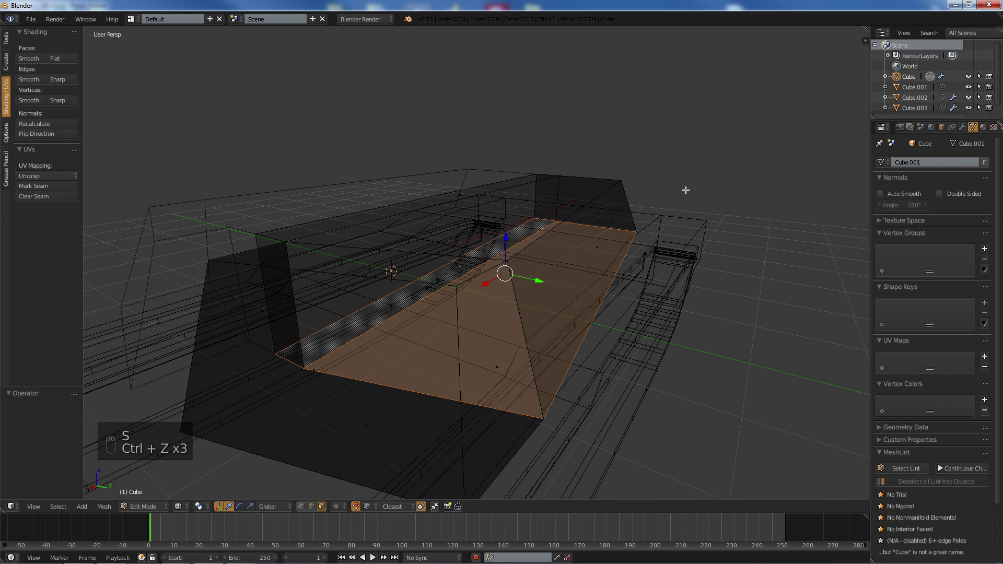
- Inset the two underside faces by about 0.215 and scale the inner faces to about 0.808
key("i")
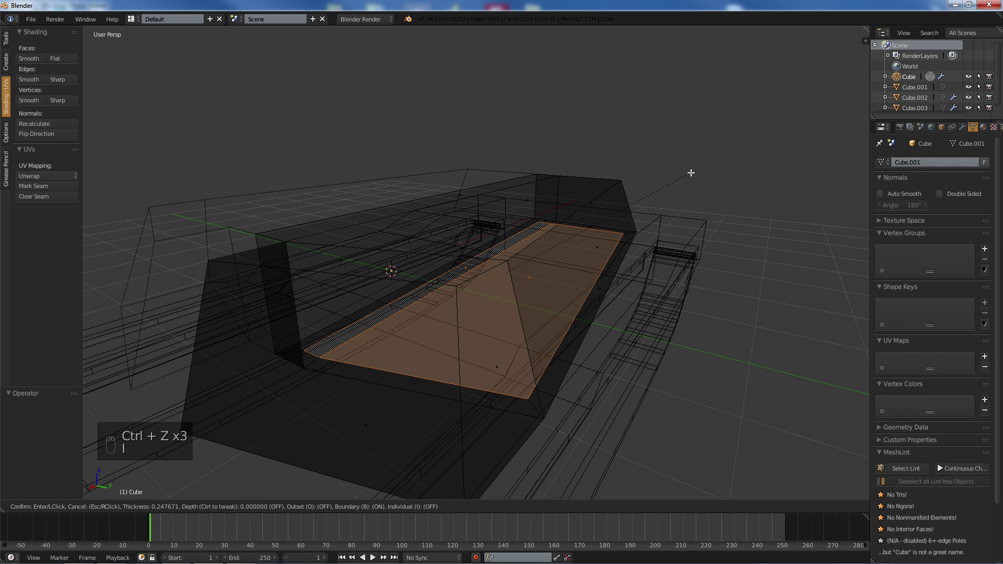
left_click(693, 173)
key("s")
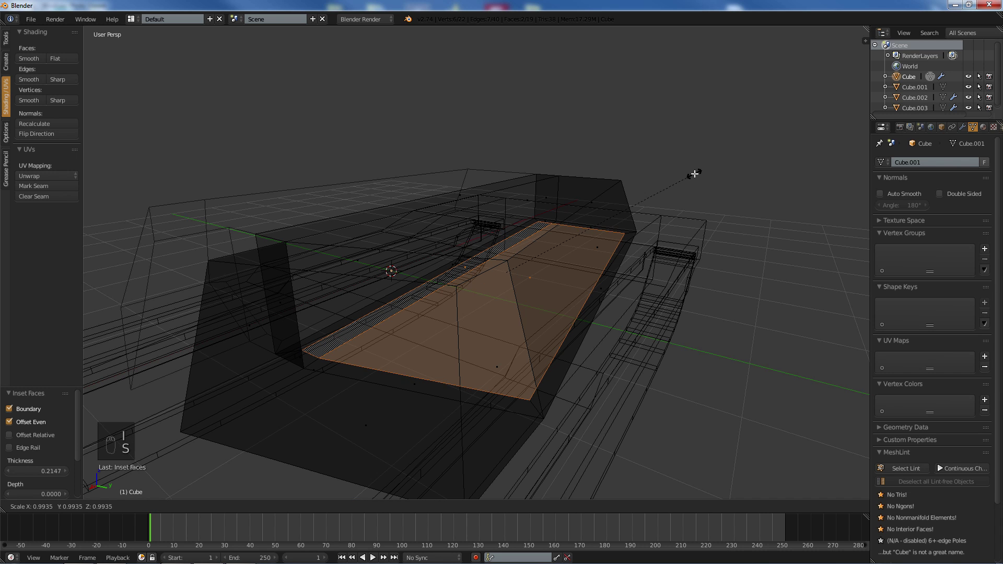
left_click(657, 186)
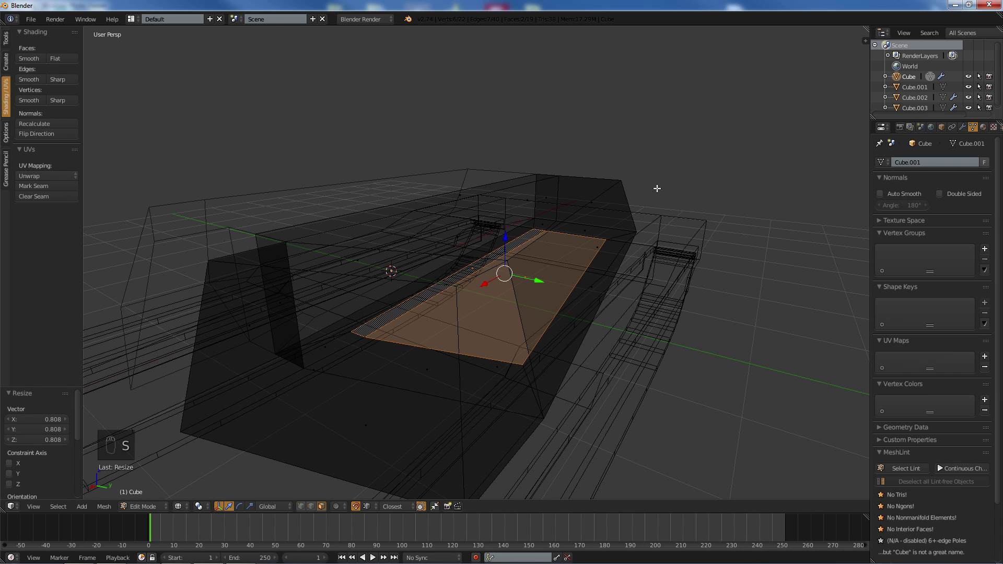
- Delete the inset's border face along the centreline and move the exposed inner edge about -0.642 along Y
middle_click_drag(657, 187, 513, 273)
right_click(438, 273)
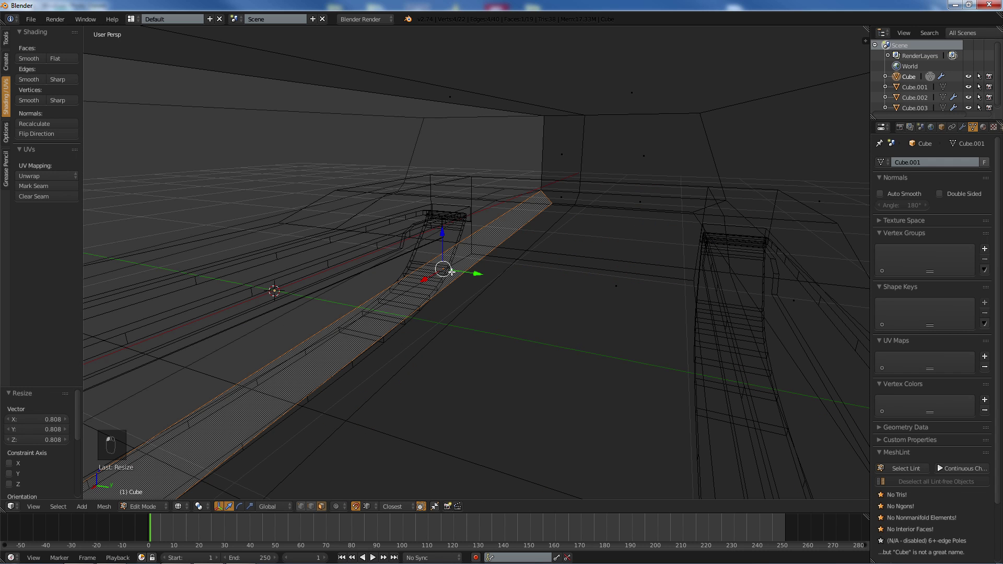
key("Delete")
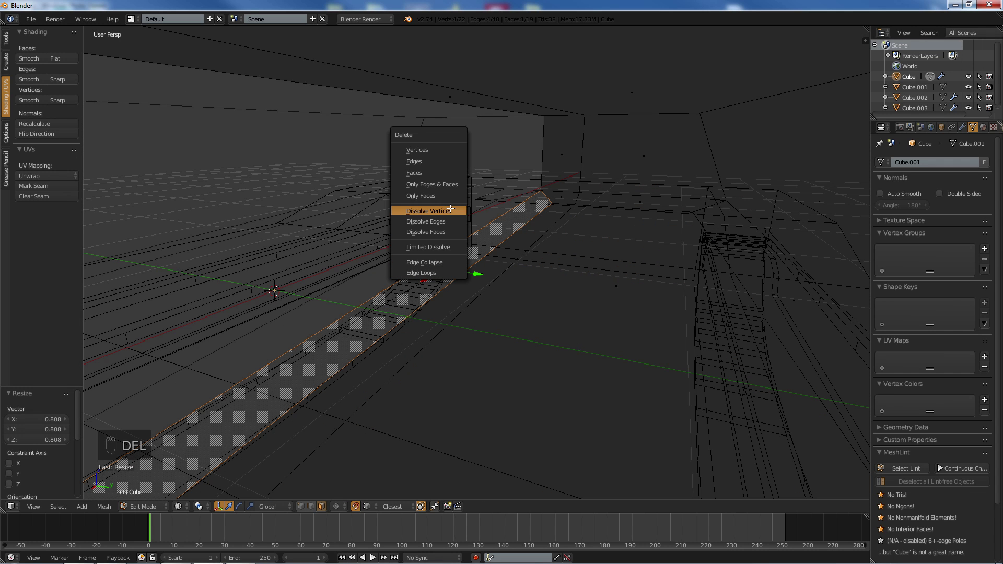
left_click(438, 169)
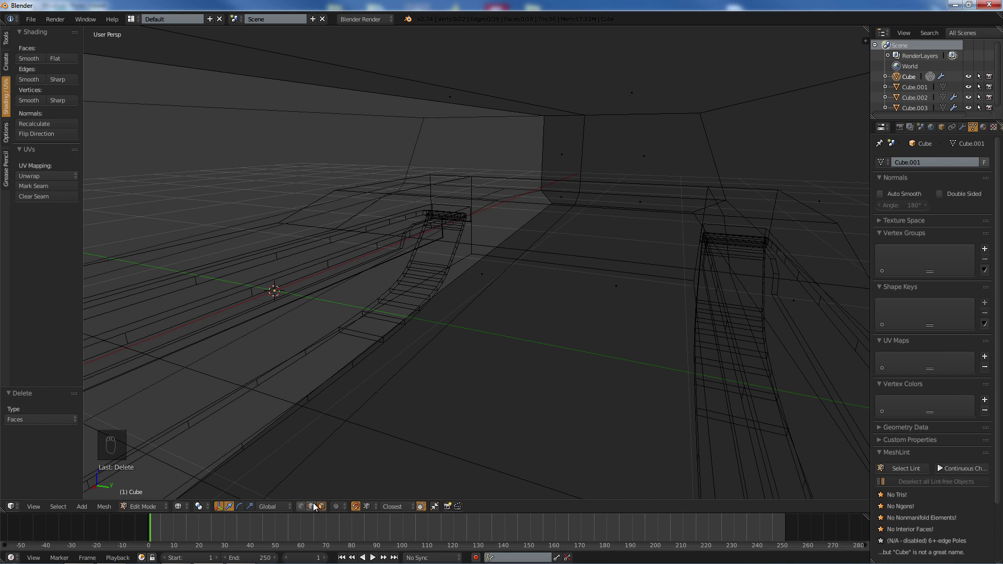
left_click(355, 507)
right_click(361, 347)
mouse_move(496, 273)
left_mouse_down()
mouse_move(440, 264)
mouse_move(481, 279)
left_mouse_up()
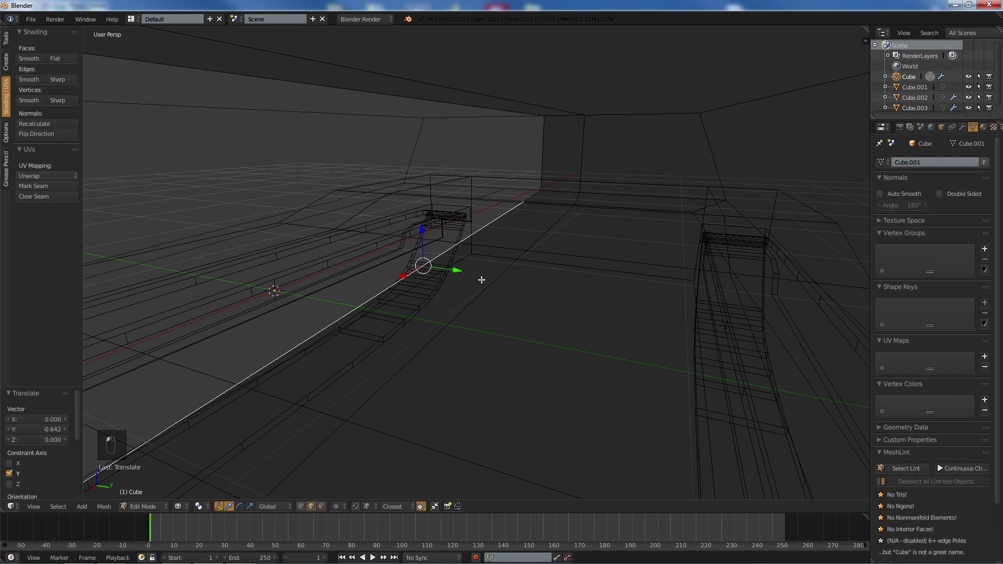
- Scale the two inner underside faces together to about 0.637 and extrude them about 0.537 downward
left_click(322, 506)
right_click(601, 296)
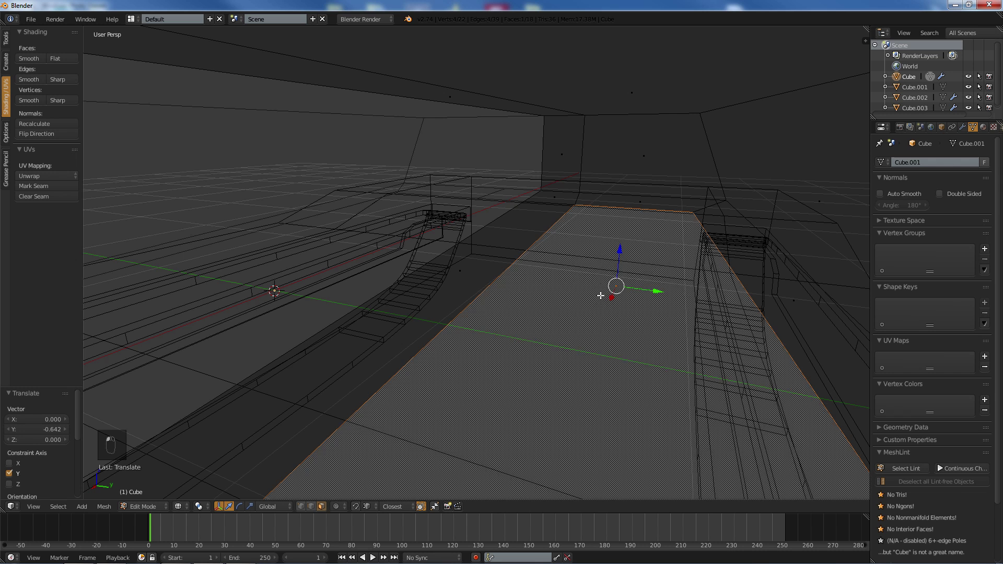
right_click(454, 274, "shift")
key("s")
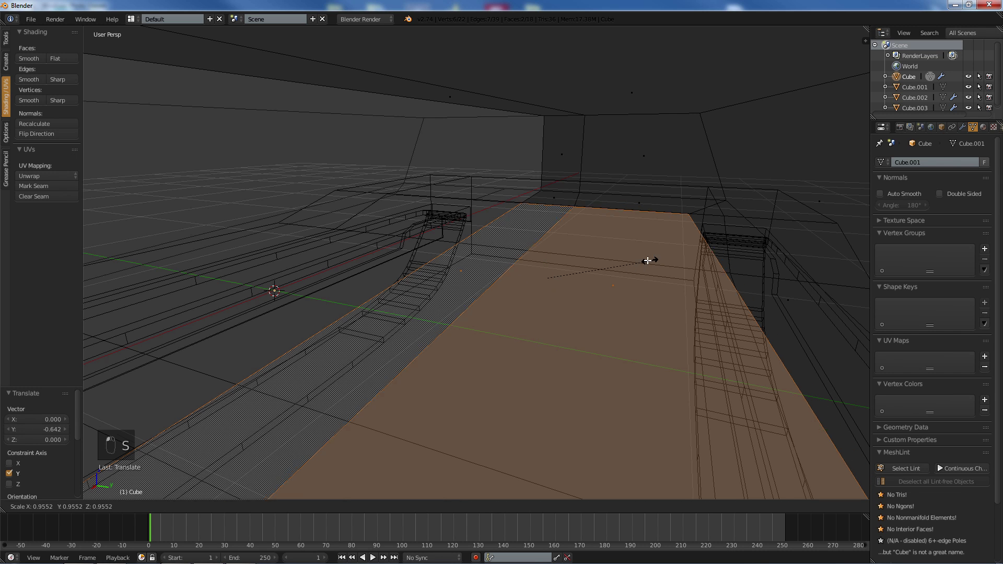
left_click(618, 264)
key("e")
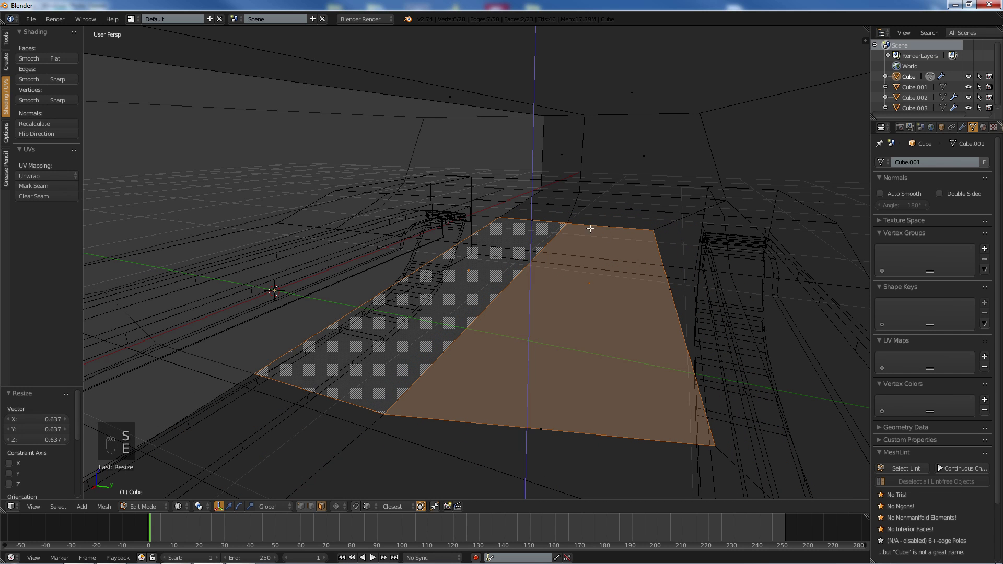
left_click(592, 284)
- Select the outer side face of the extruded base, scale it to about 0.866 along X and deselect everything
mouse_move(521, 285)
middle_mouse_down()
mouse_move(533, 260)
mouse_move(549, 296)
mouse_move(482, 291)
mouse_move(532, 285)
middle_mouse_up()
key("KP_5")
key("z")
middle_click_drag(568, 289, 509, 281)
scroll(391, 305, "up", 2)
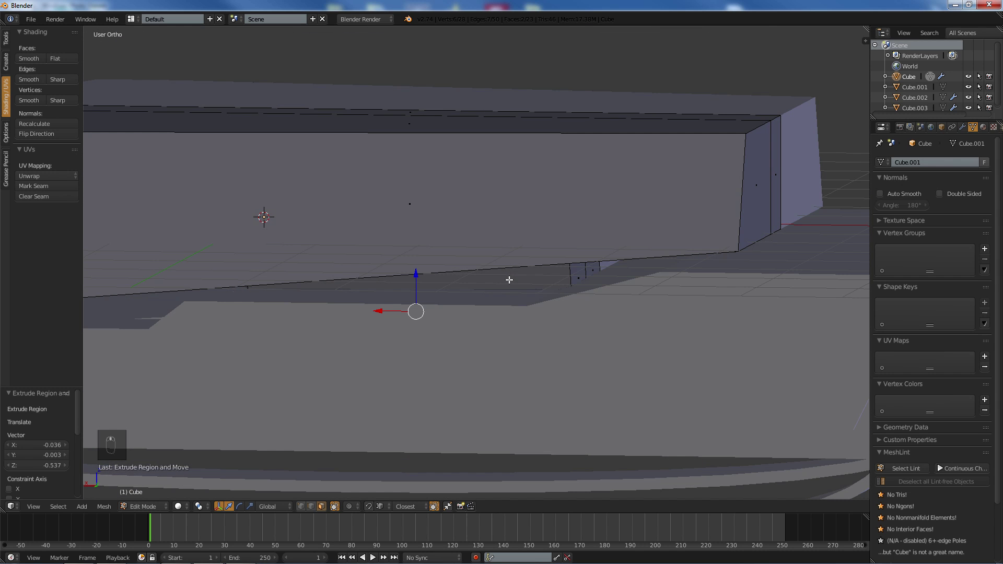
left_click(312, 504)
right_click(564, 270)
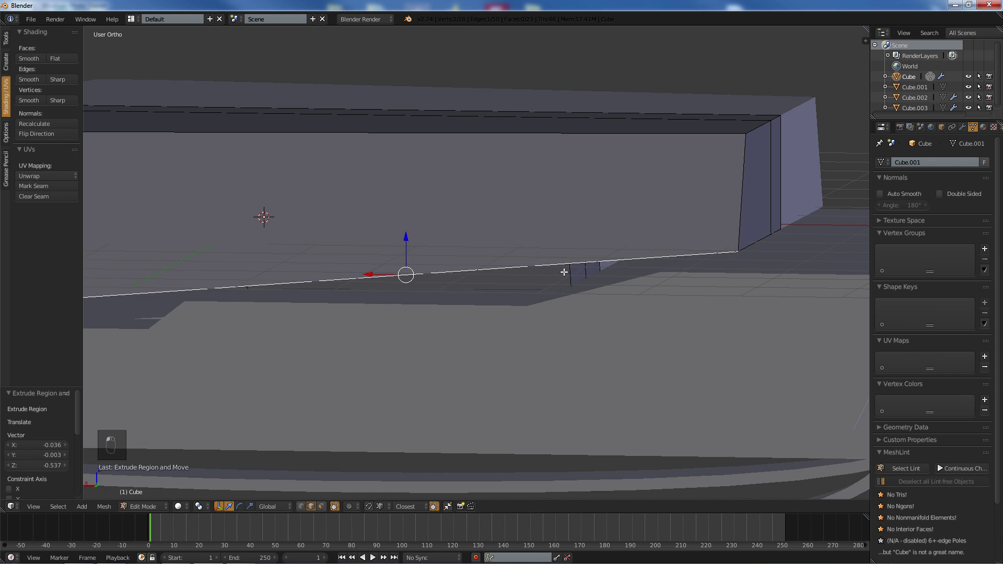
right_click(567, 273)
middle_click_drag(226, 318, 291, 300)
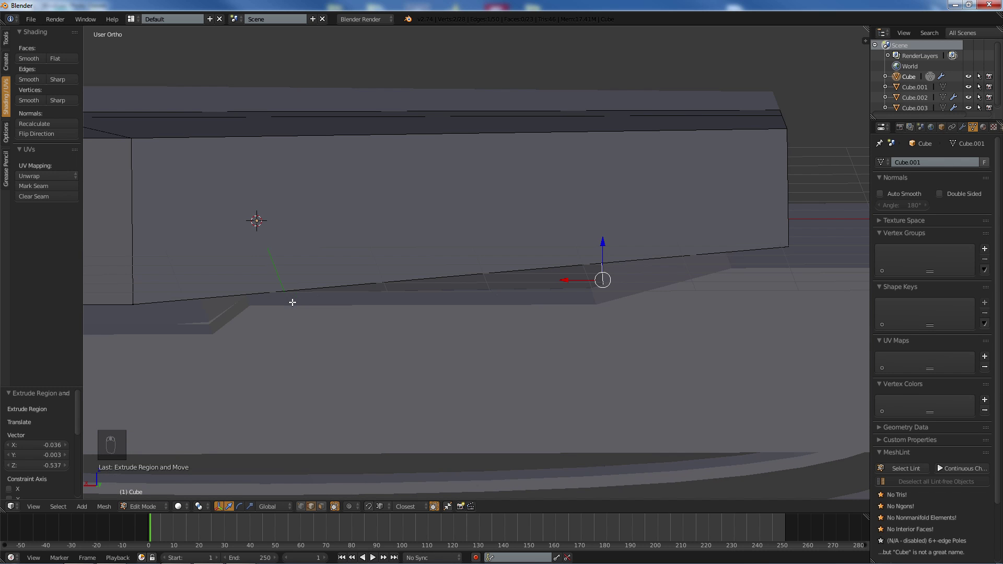
left_click(321, 506)
right_click(480, 290)
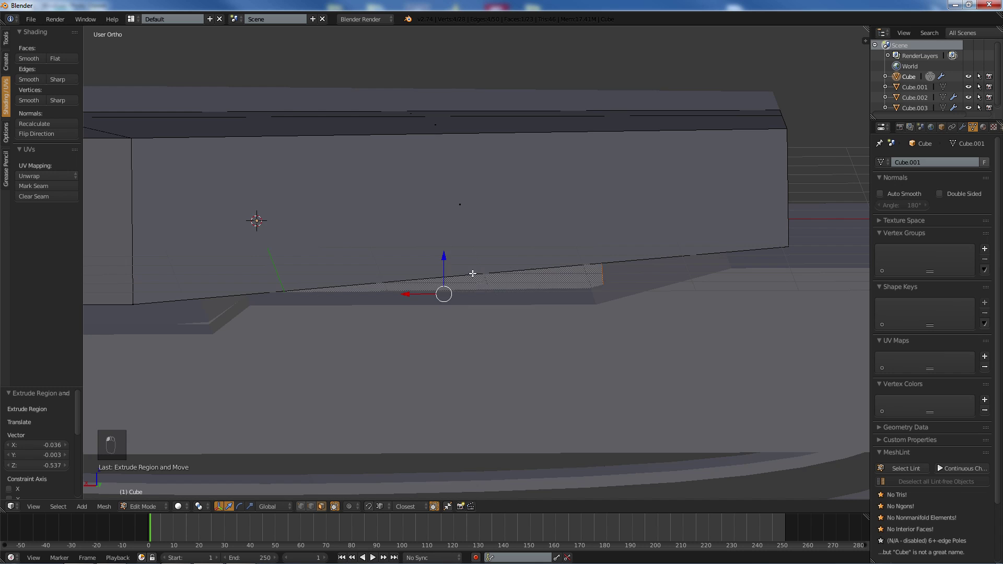
middle_click_drag(472, 273, 366, 311)
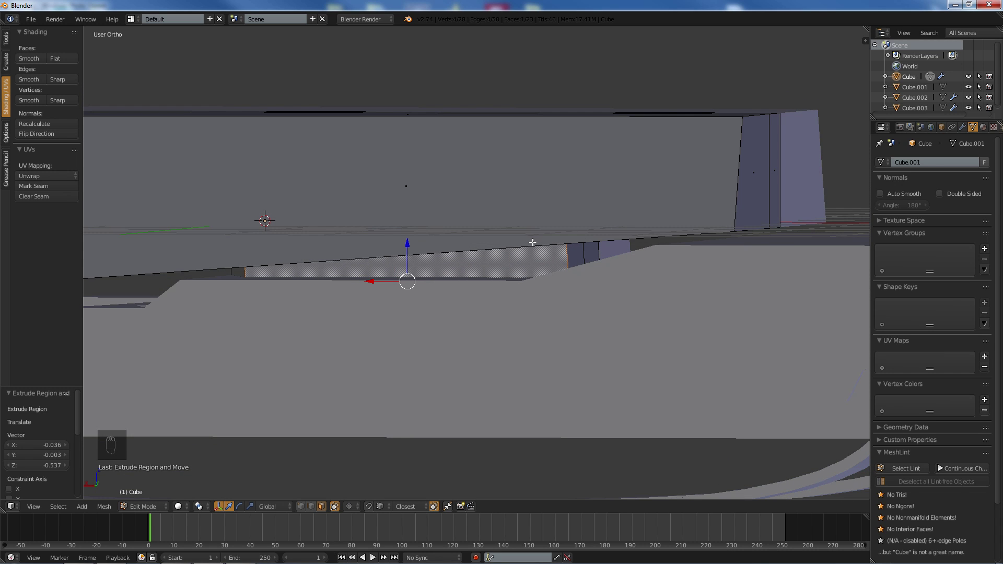
key("s")
key("x")
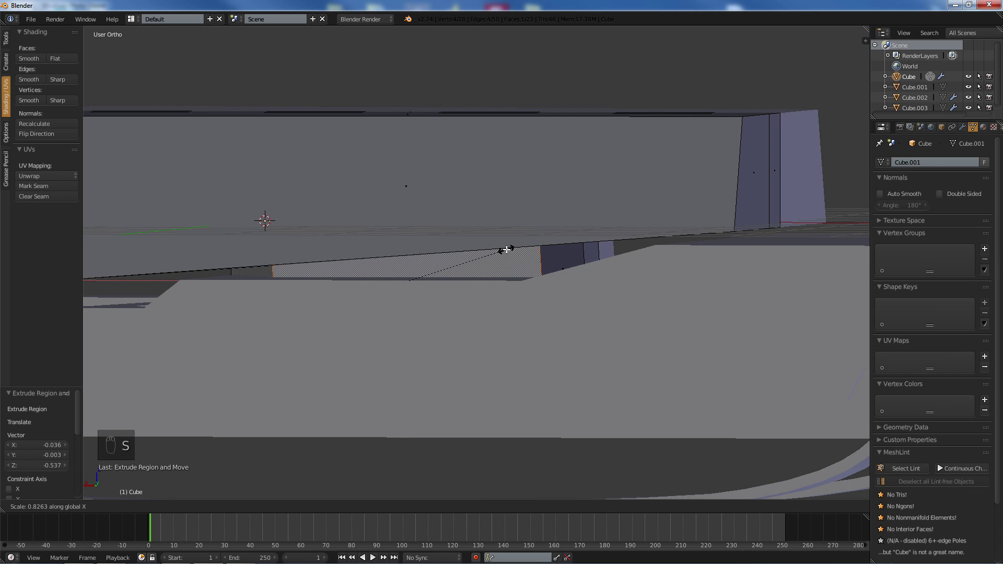
left_click(508, 250)
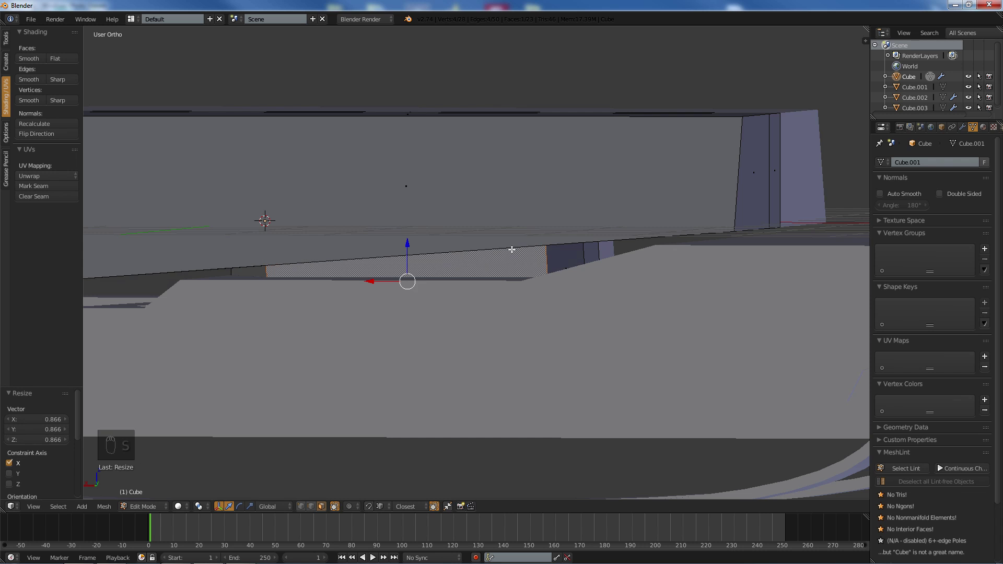
key("a")
- Leave mesh editing of the upper block, deselect it and add a cylinder mesh to the scene
middle_click_drag(497, 249, 385, 268)
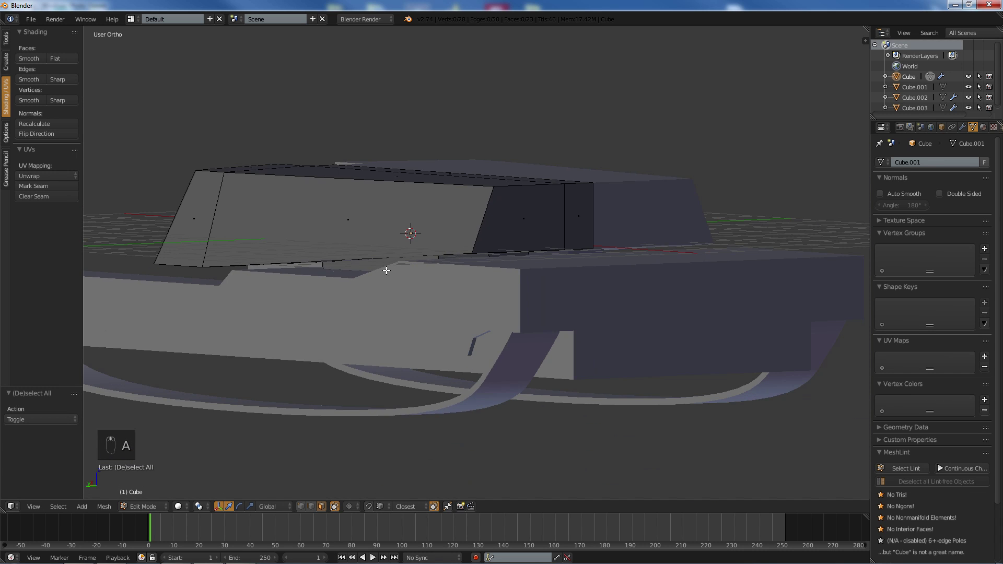
scroll(435, 283, "up", 3)
key("KP_5")
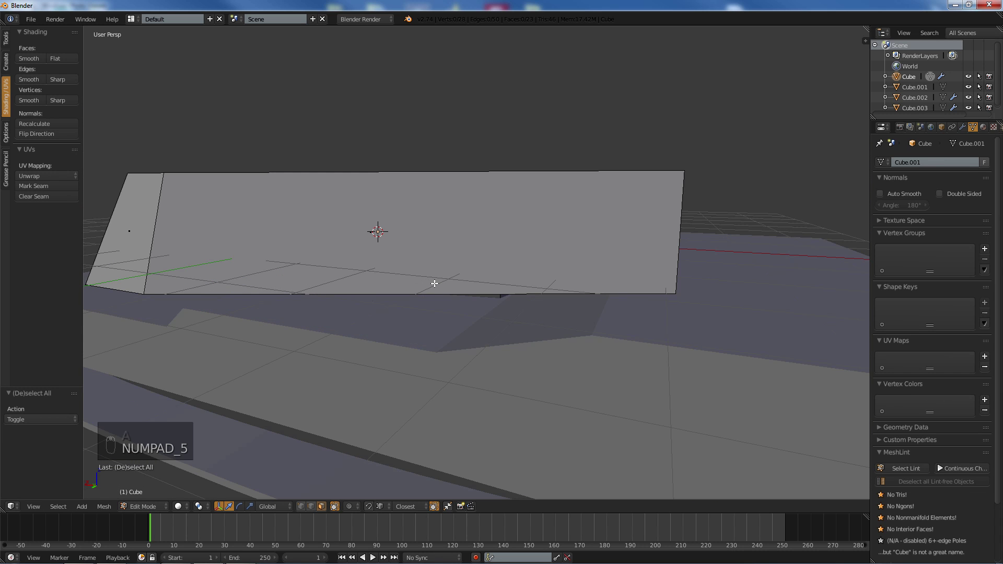
scroll(435, 283, "down", 4)
middle_click_drag(435, 283, 365, 269)
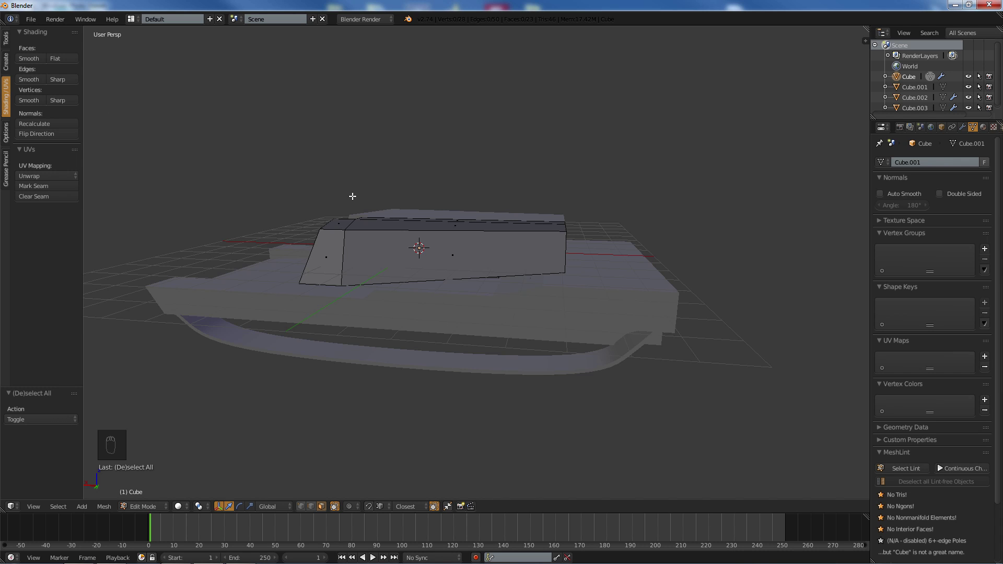
key("Tab")
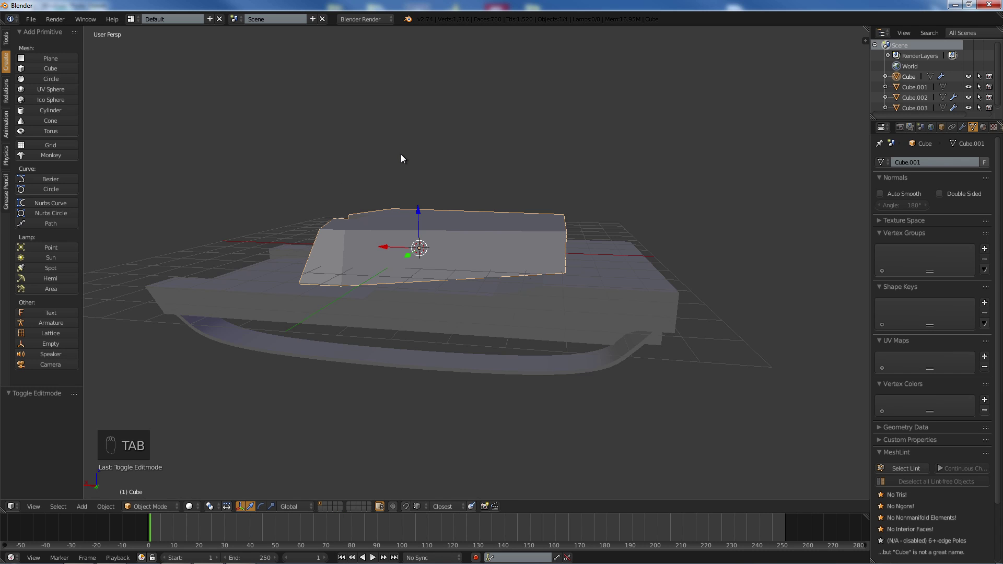
key("a")
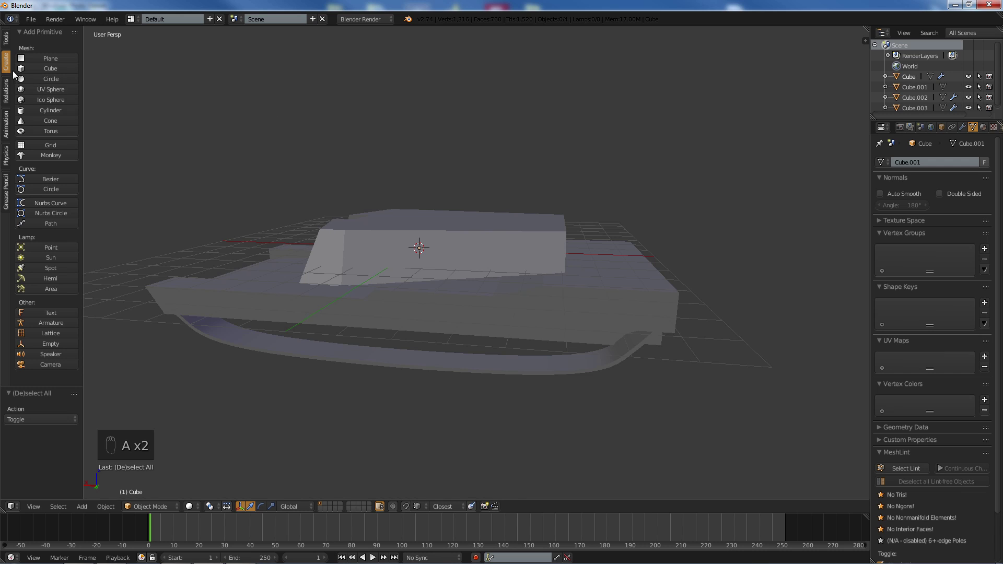
left_click(26, 109)
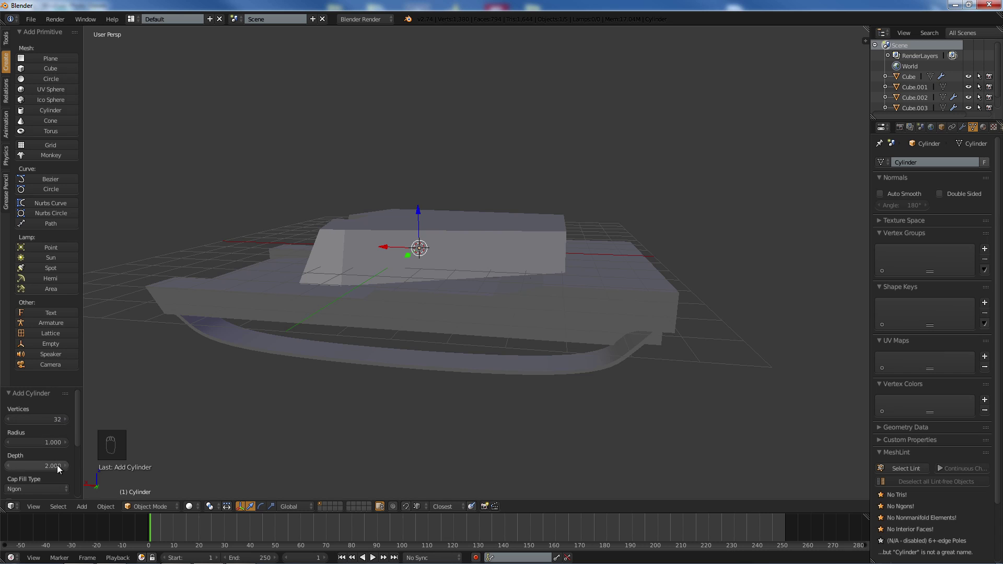
- Set the new cylinder's cap fill to Triangle Fan and rotate its mesh 90 degrees about the X axis
left_click(59, 490)
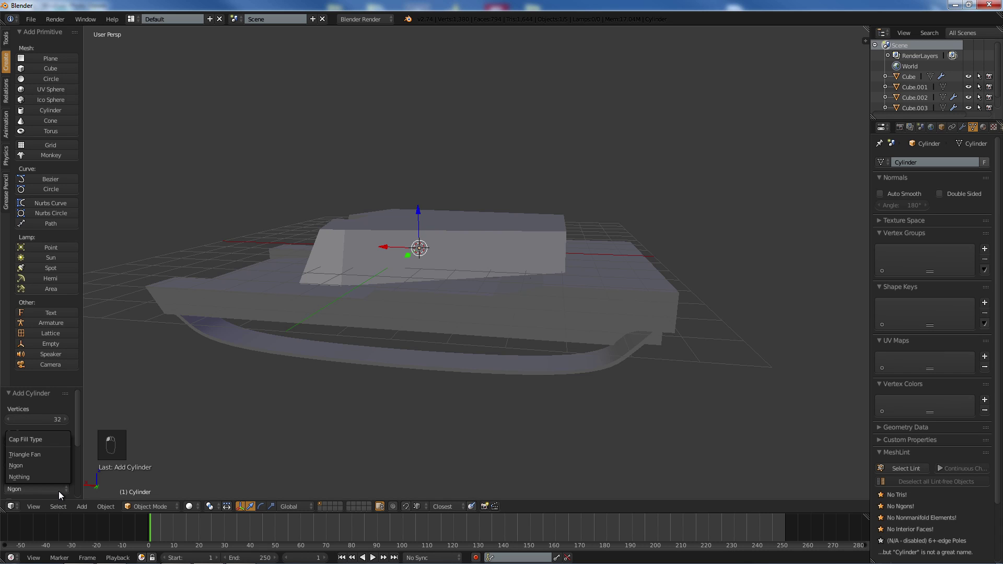
left_click(42, 453)
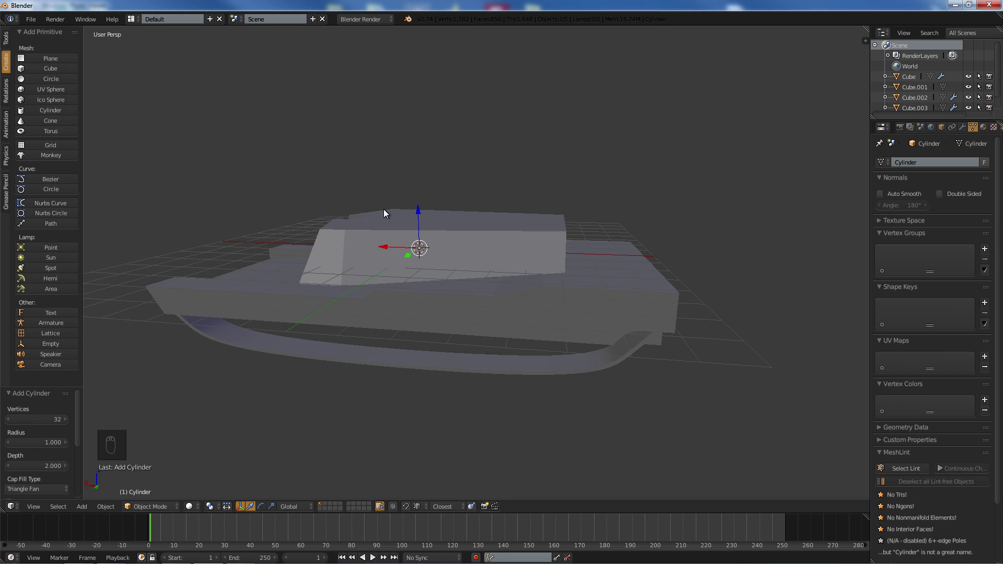
key("Tab")
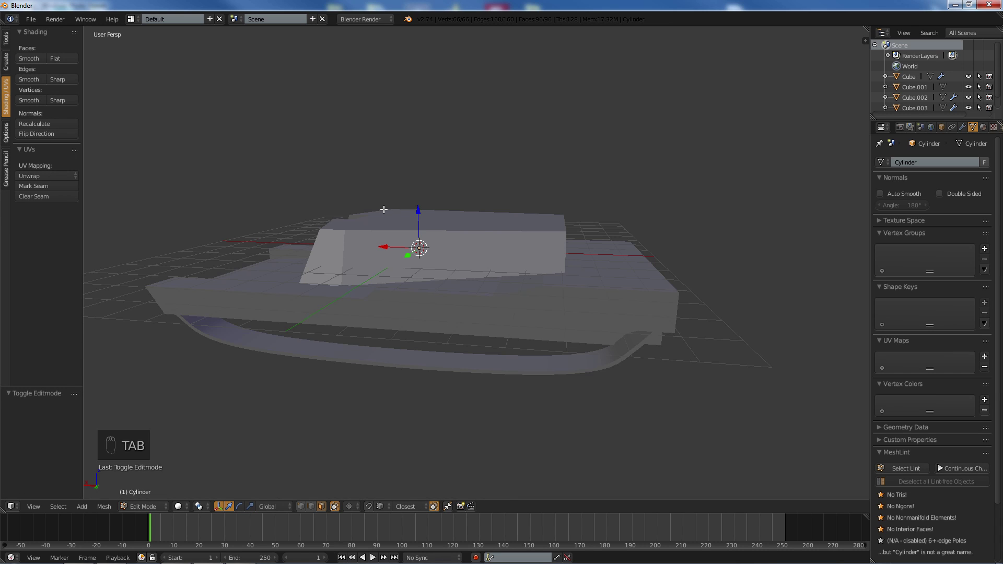
key("z")
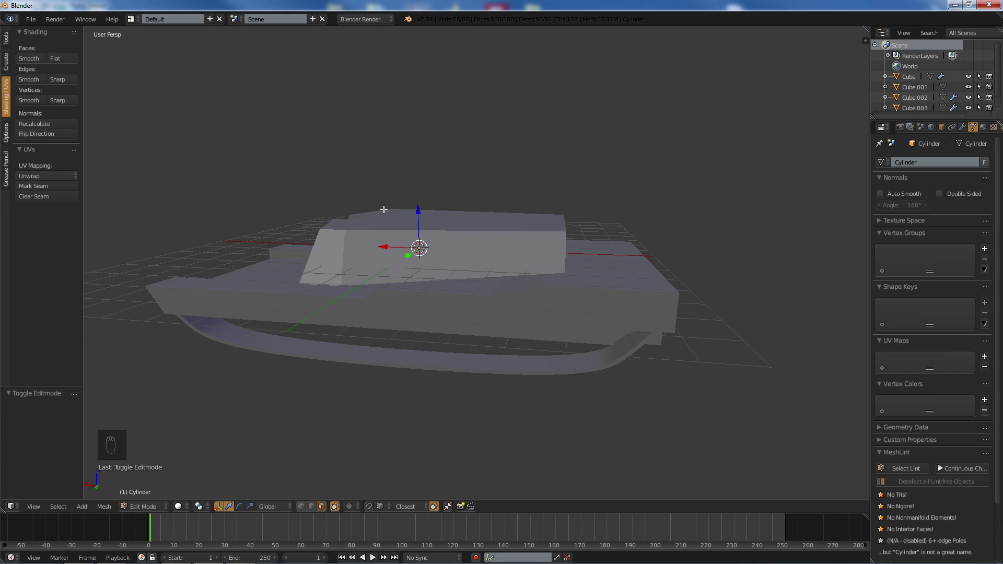
type("r")
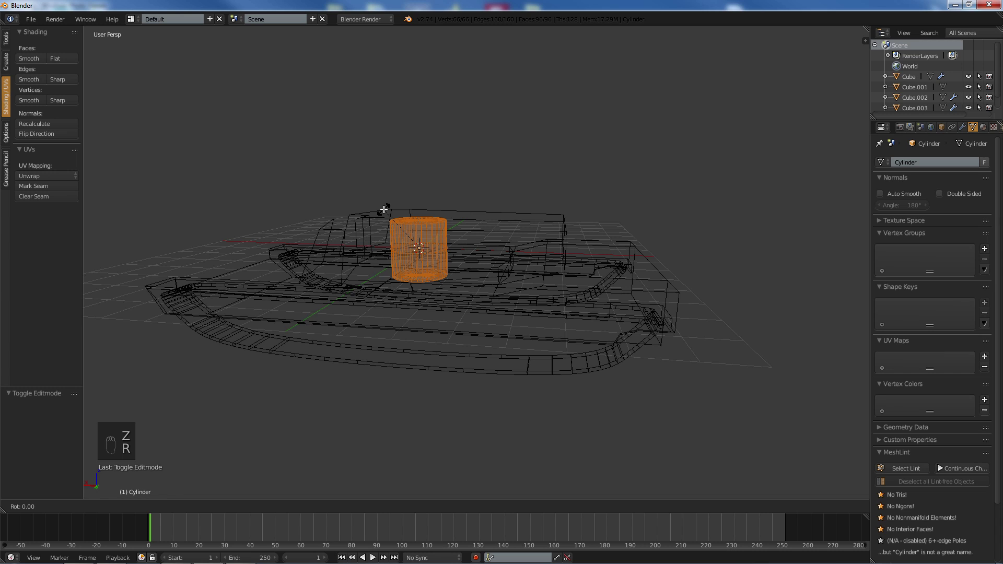
type("90")
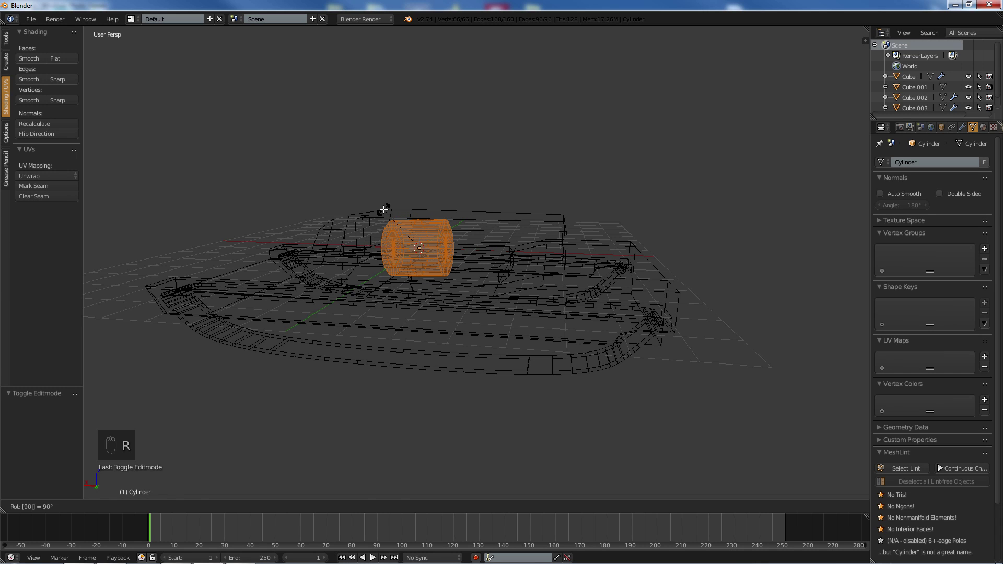
type("x")
key("Return")
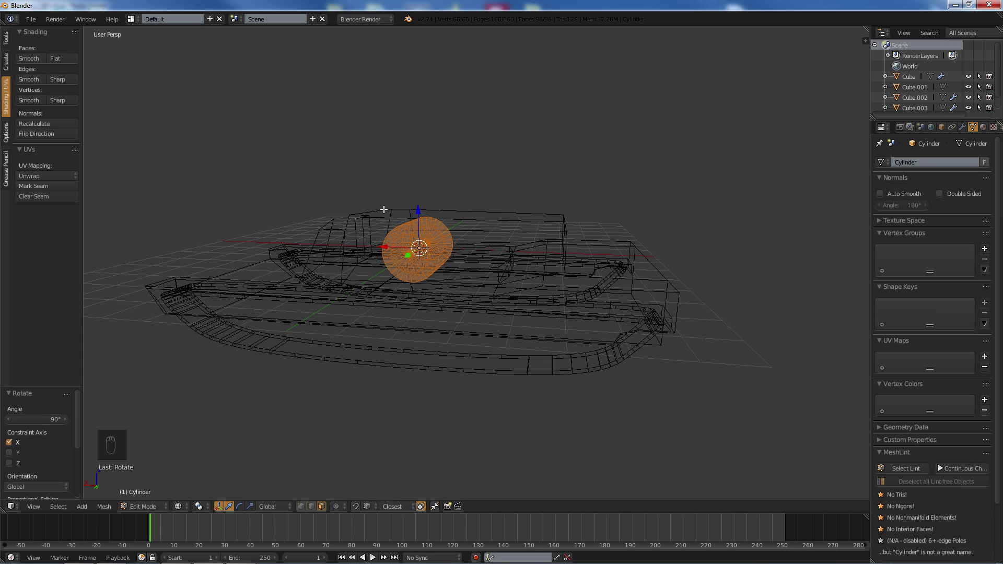
- Move the cylinder mesh -2 along Z to the track's level and scale it uniformly to a little over half size
key("ctrl+KP_1")
key("KP_5")
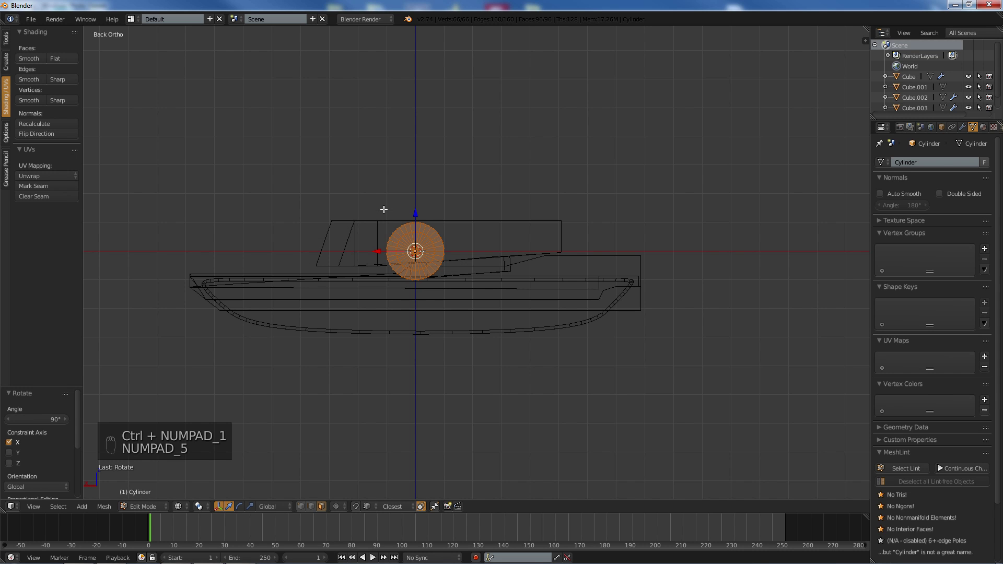
scroll(506, 186, "up", 3)
middle_click_drag(365, 208, 456, 174, "shift")
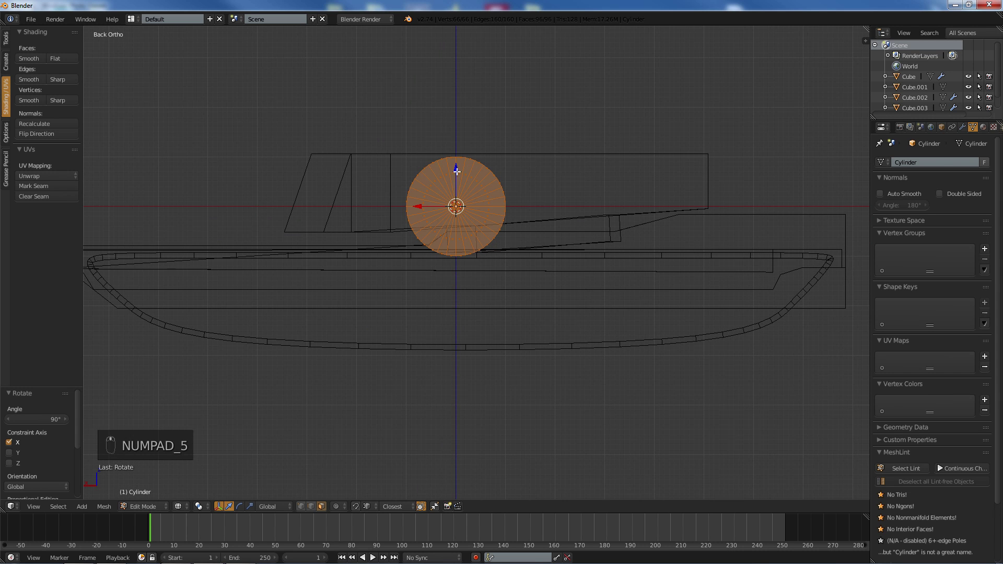
left_click_drag(457, 170, 471, 259)
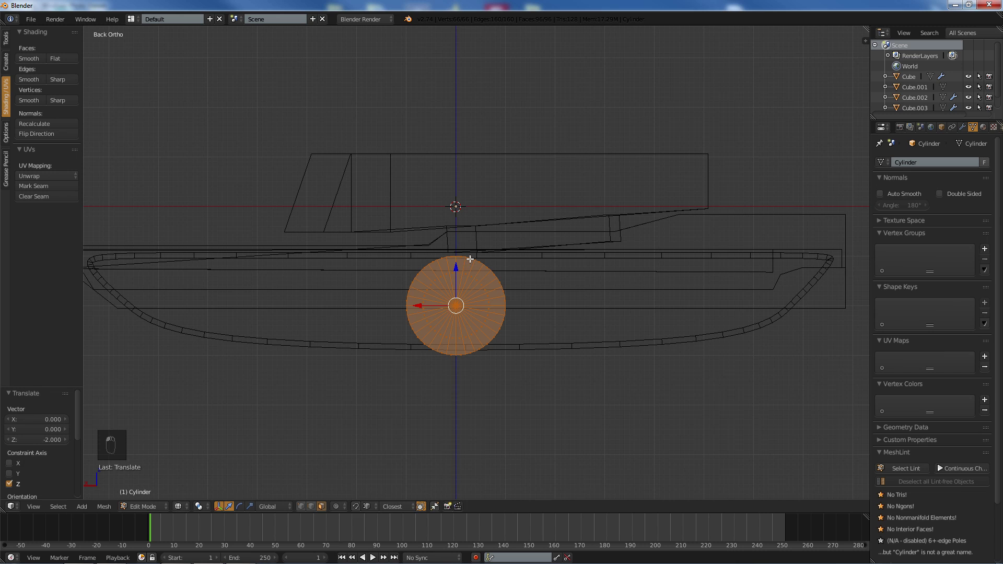
key("z")
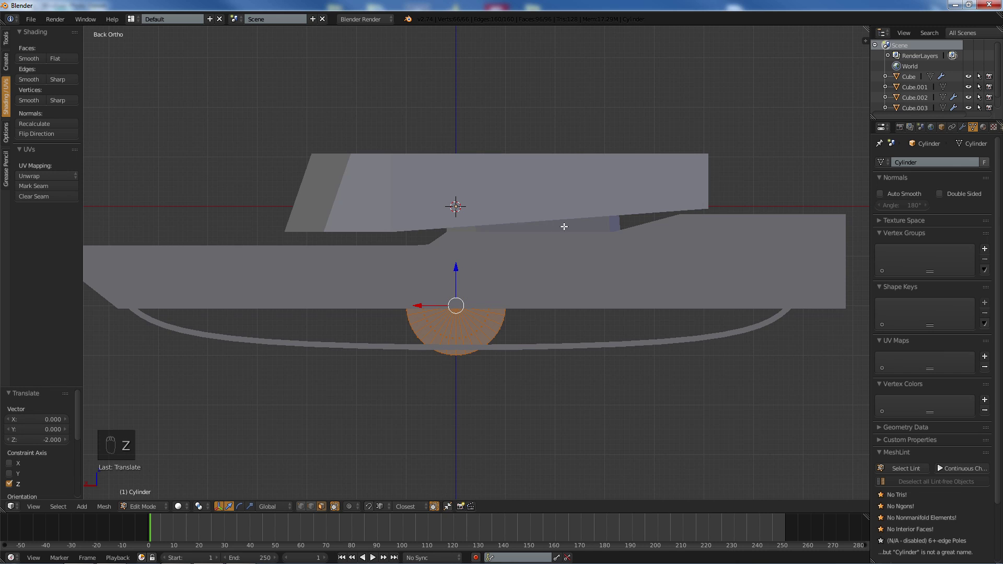
key("s")
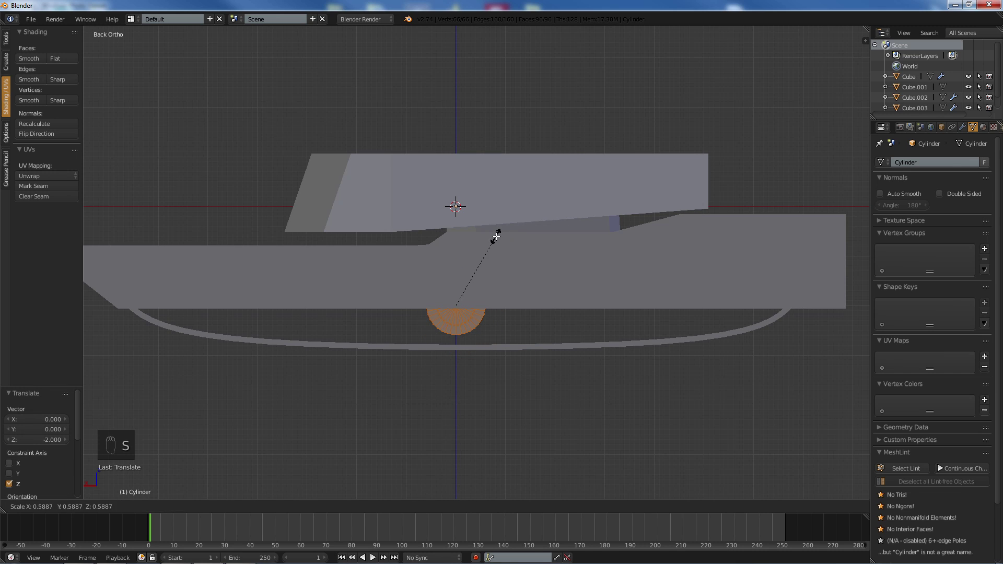
left_click(491, 238)
- Place the cylinder inside the track's front end, shifting it along X and lowering it about 0.074, with a final X shift of about 0.653
left_click_drag(416, 304, 238, 310)
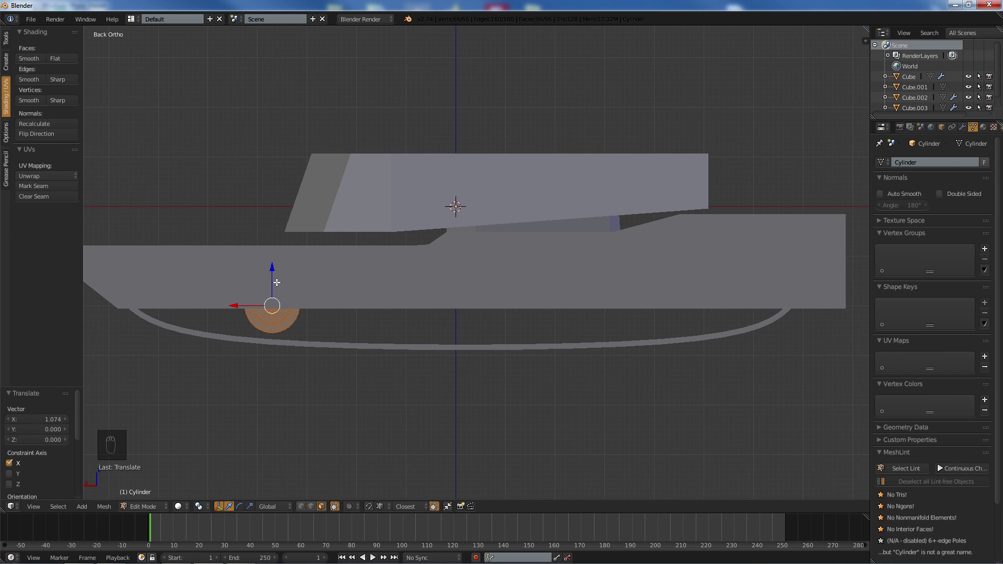
mouse_move(267, 266)
left_mouse_down()
mouse_move(272, 277)
mouse_move(270, 269)
left_mouse_up()
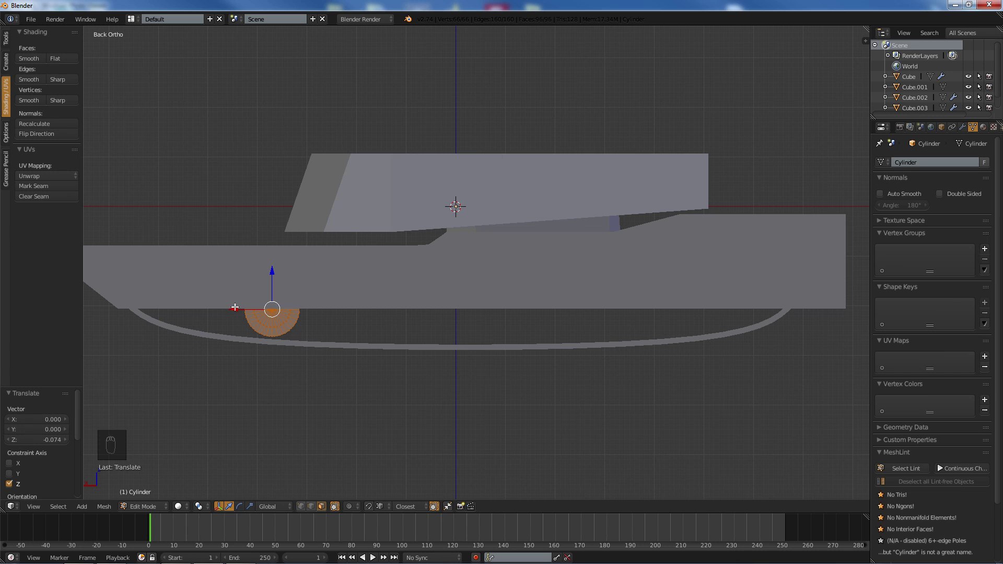
left_click_drag(235, 307, 205, 309)
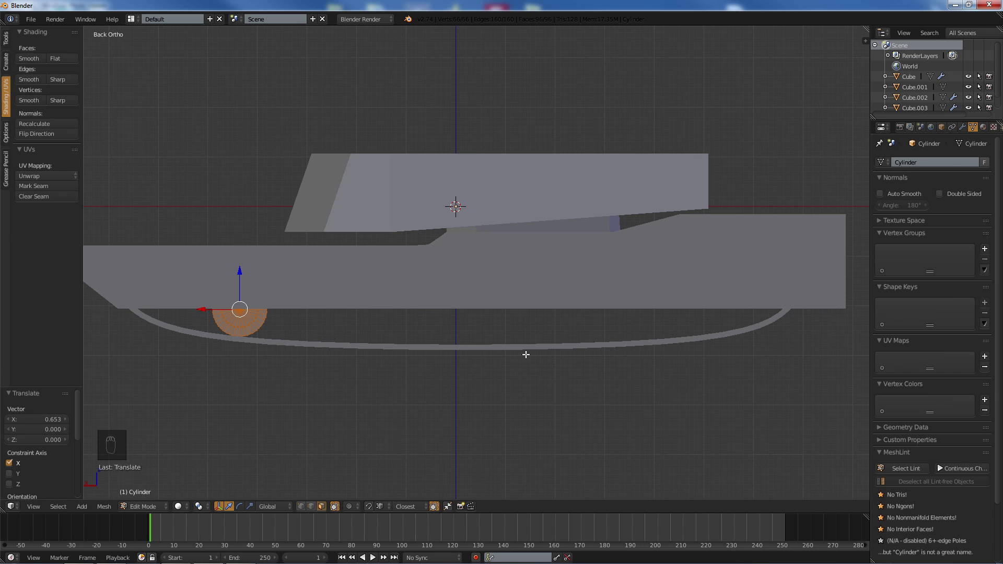
- Leave cylinder editing, edit the track mesh in wireframe, clear its selection and box-select the faces along its bottom run
key("Tab")
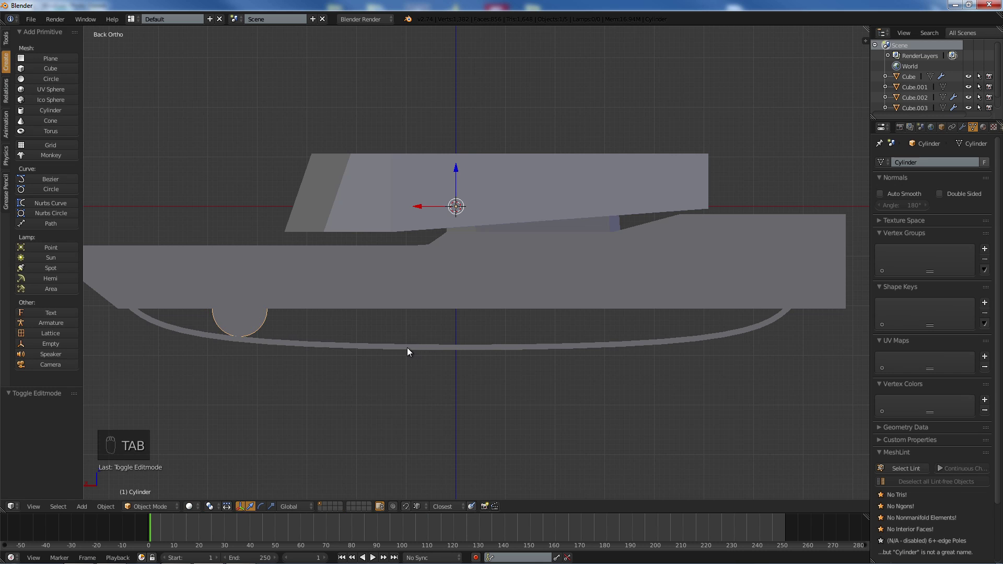
right_click(407, 347)
key("Tab")
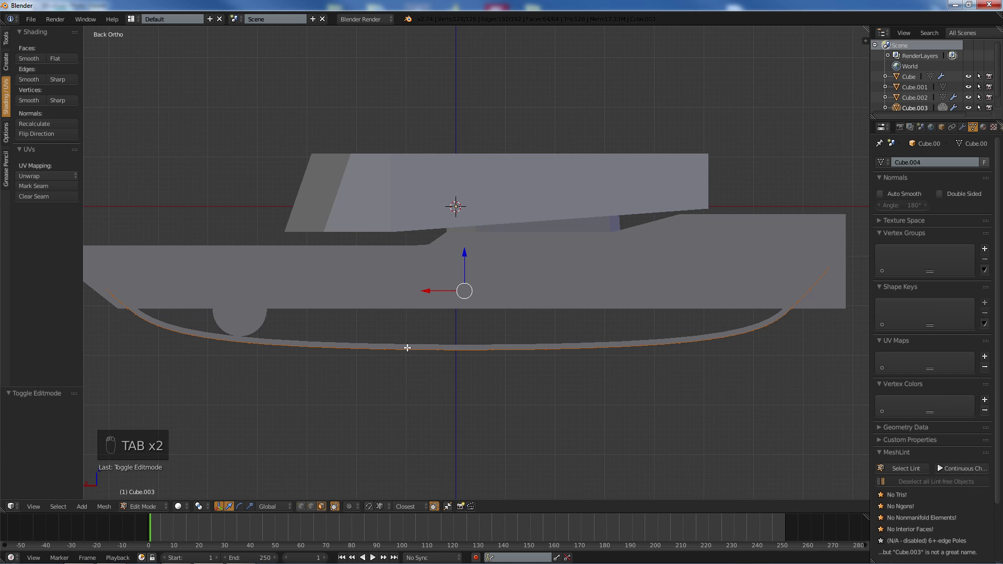
middle_click_drag(407, 347, 452, 354)
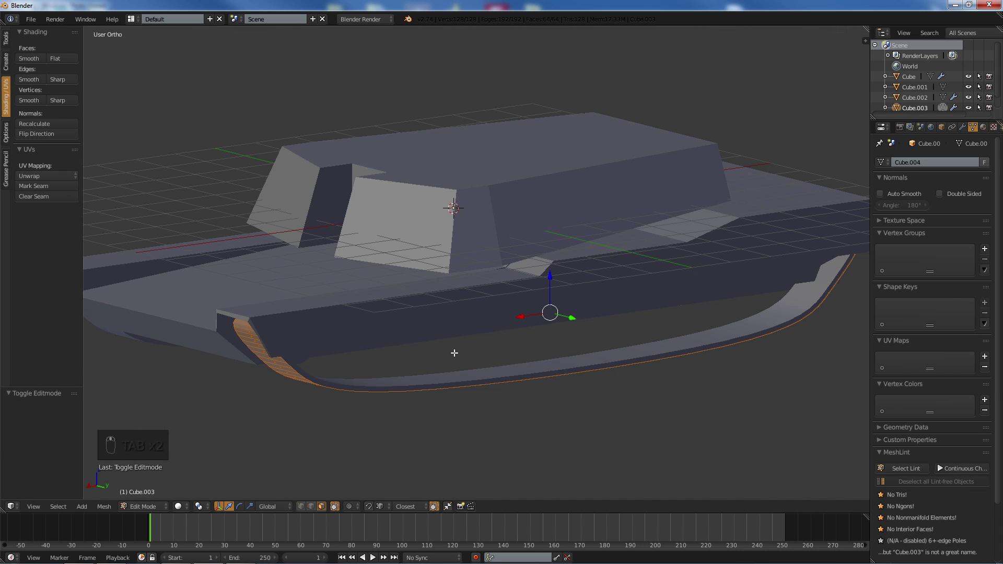
key("KP_5")
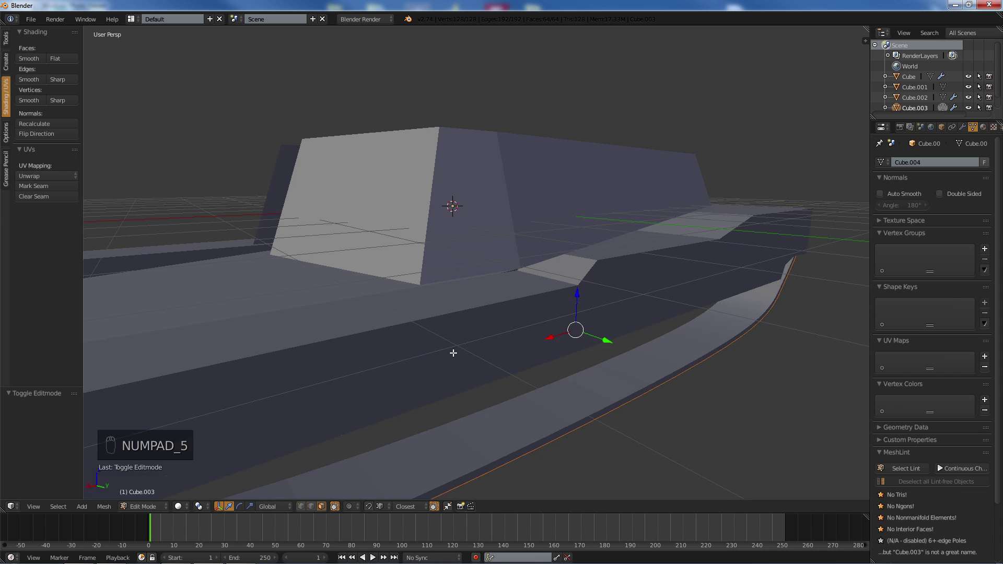
scroll(453, 353, "down", 4)
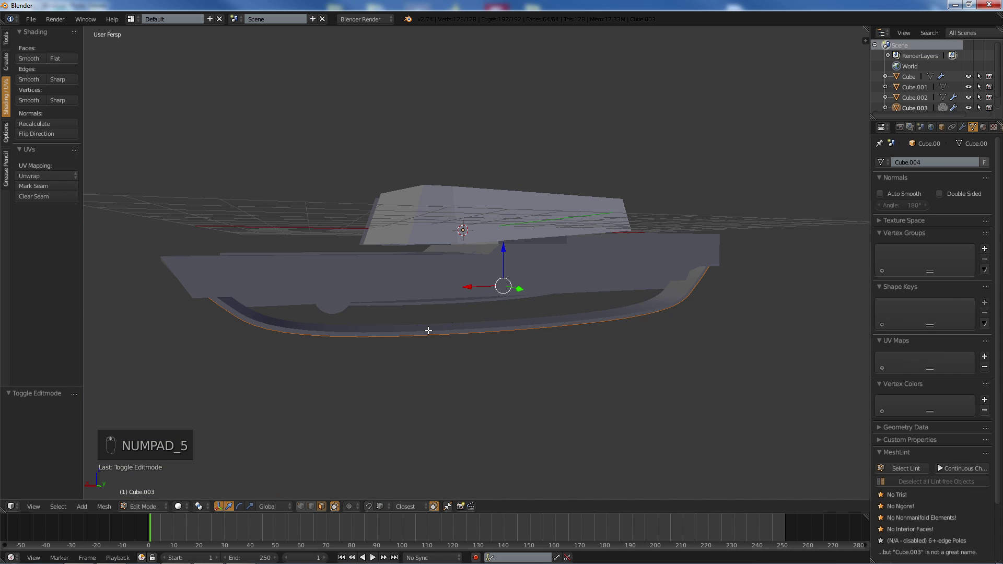
scroll(426, 331, "up", 1)
key("z")
middle_click_drag(417, 331, 391, 347)
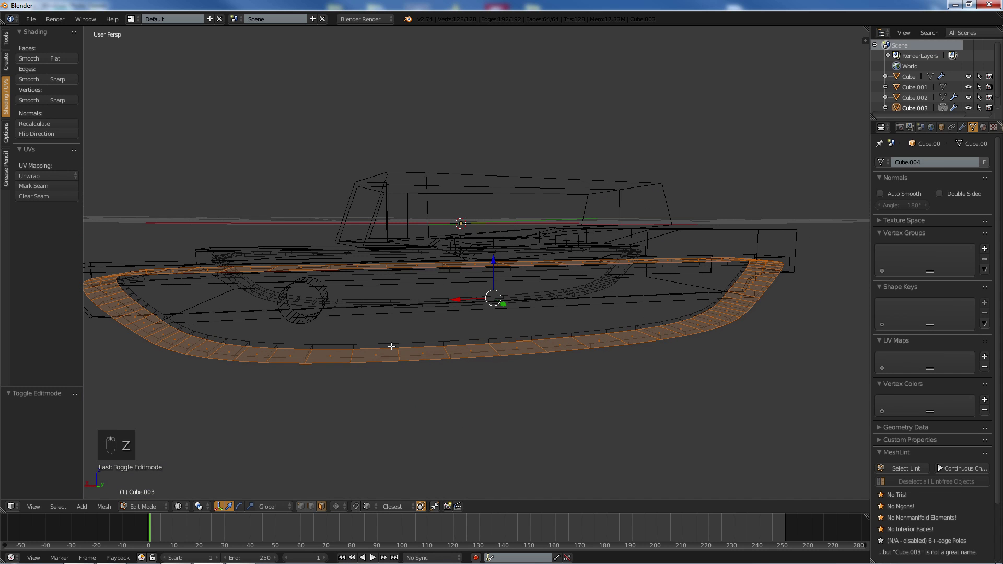
key("a")
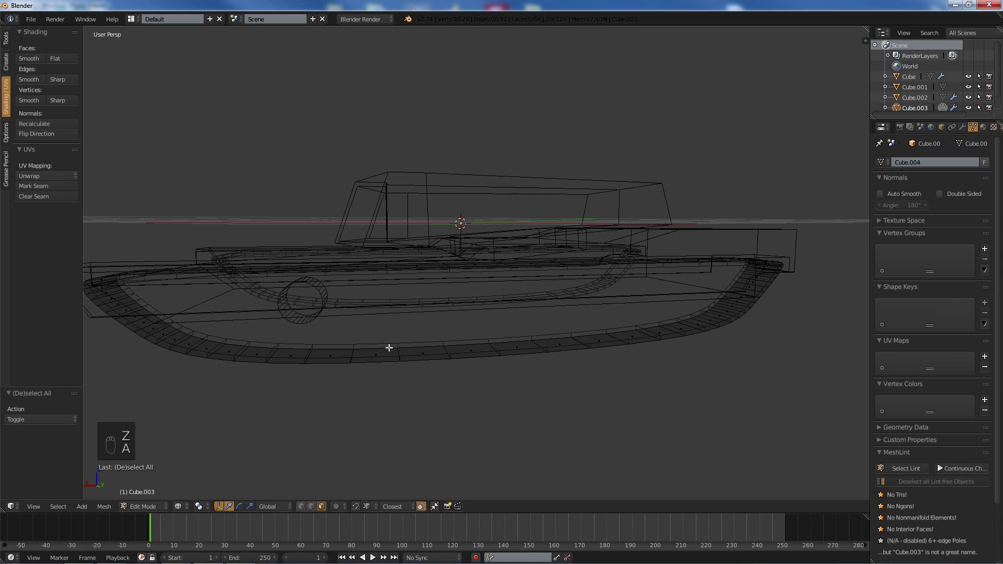
middle_click_drag(669, 343, 631, 349)
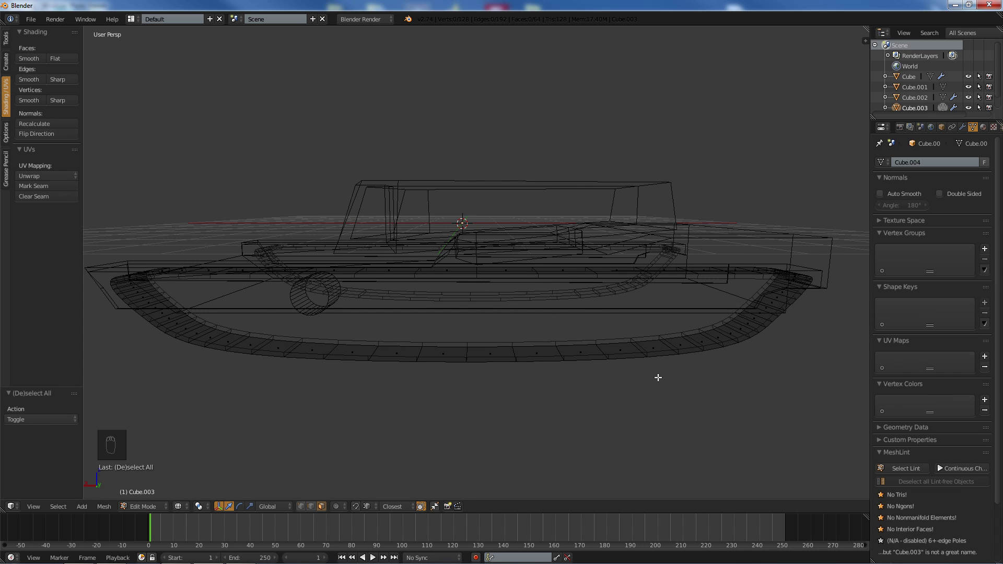
key("b")
left_click_drag(700, 373, 226, 333)
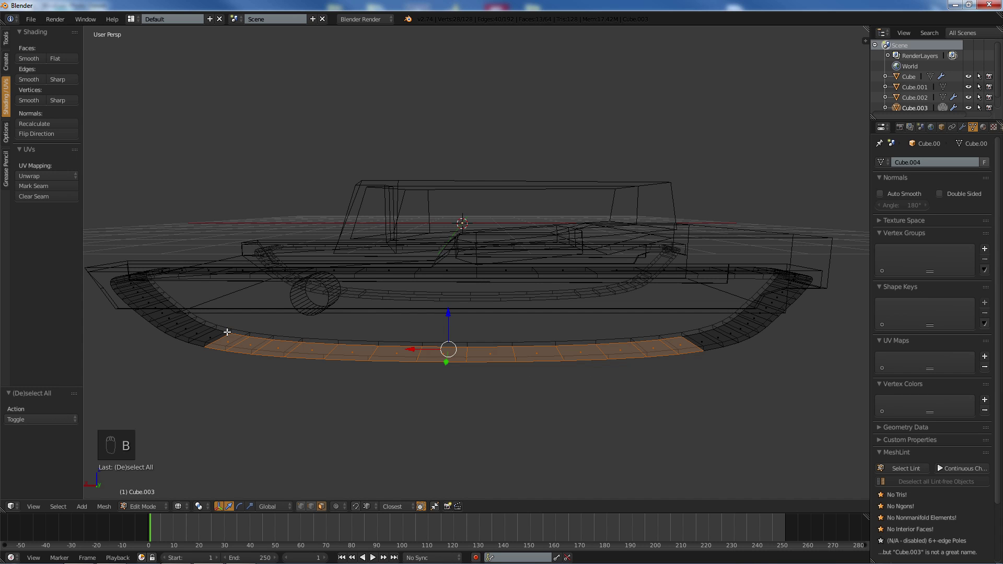
- Flatten the track's selected bottom faces by scaling them to 0 along Z
key("s")
key("z")
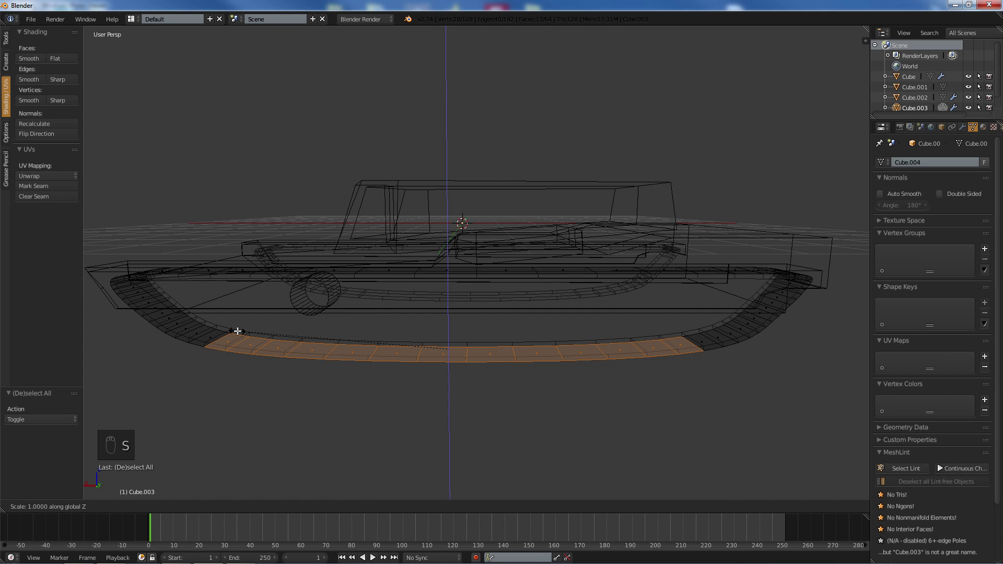
key("0")
key("Return")
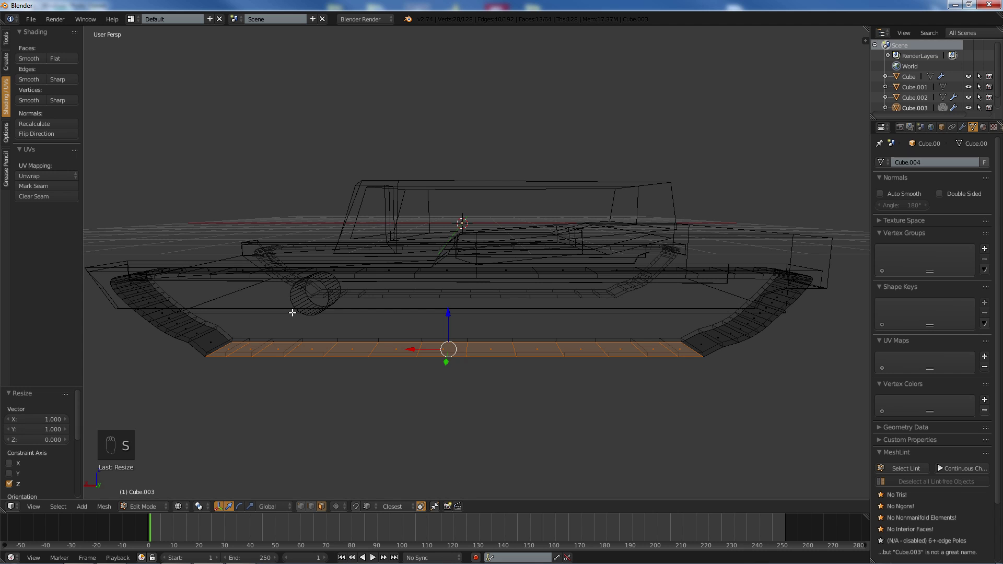
- Raise the track's flattened bottom faces about 0.179 along Z to meet the underside of the cylinder
key("KP_1")
key("KP_5")
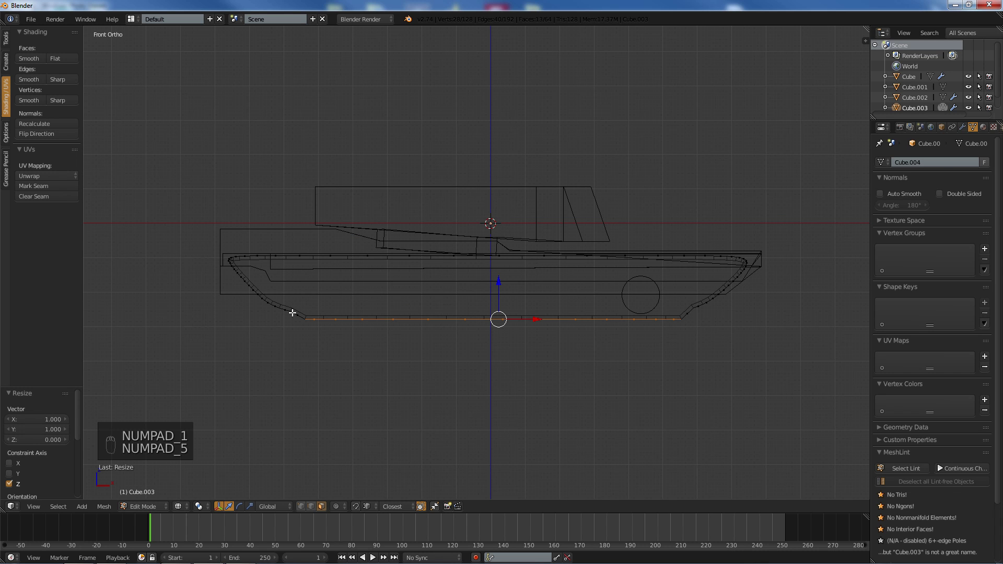
key("ctrl+KP_1")
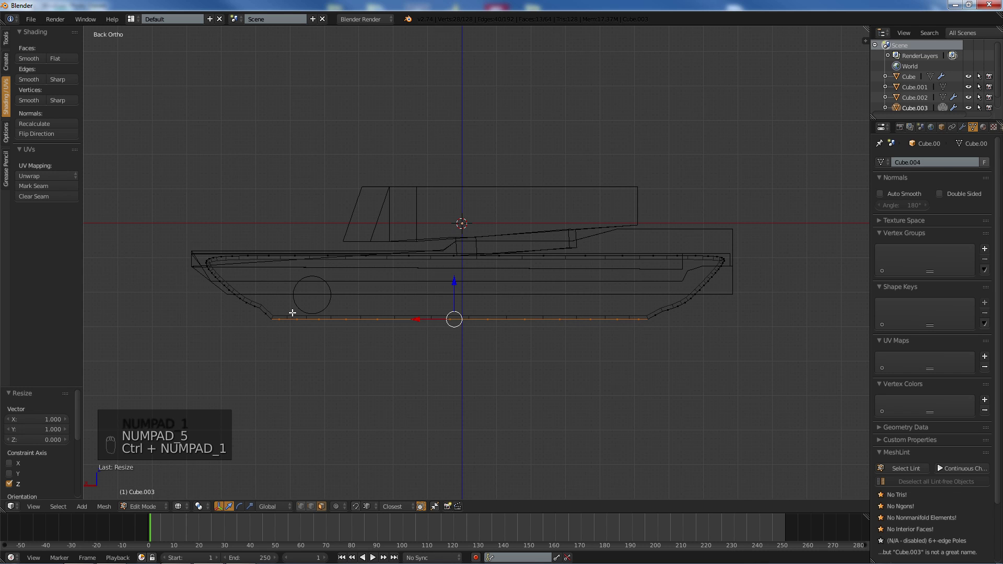
scroll(291, 309, "up", 2)
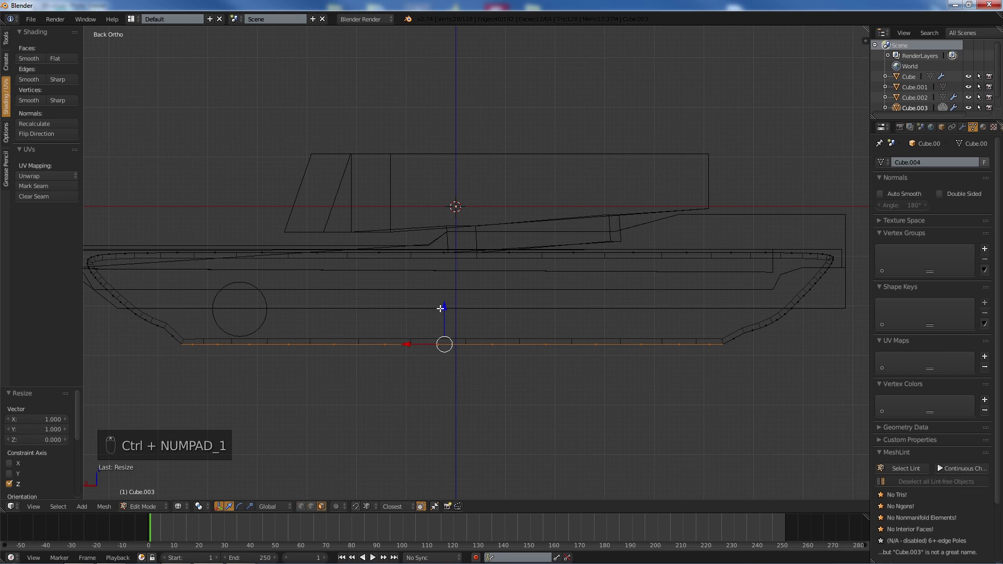
left_click_drag(440, 308, 432, 300)
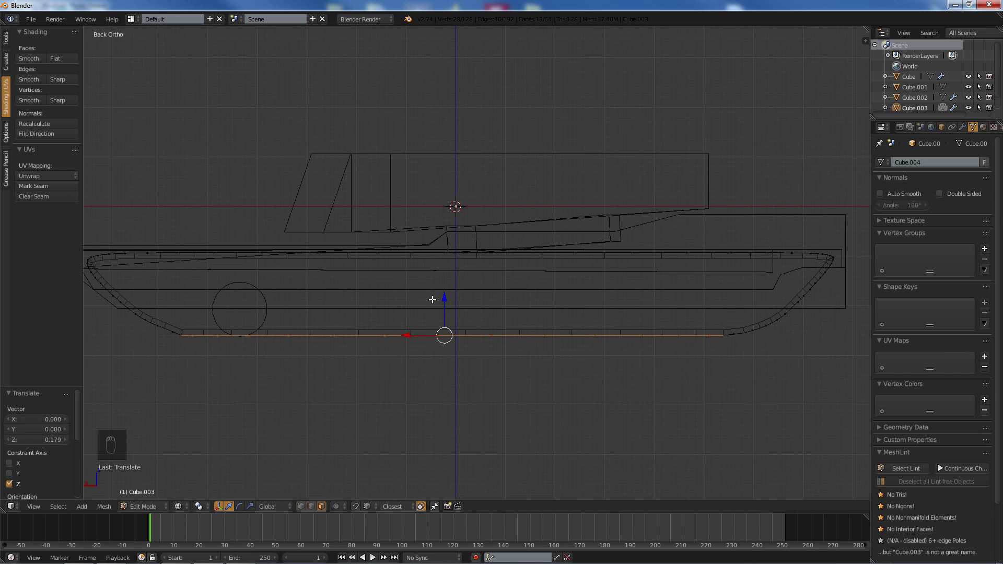
key("Tab")
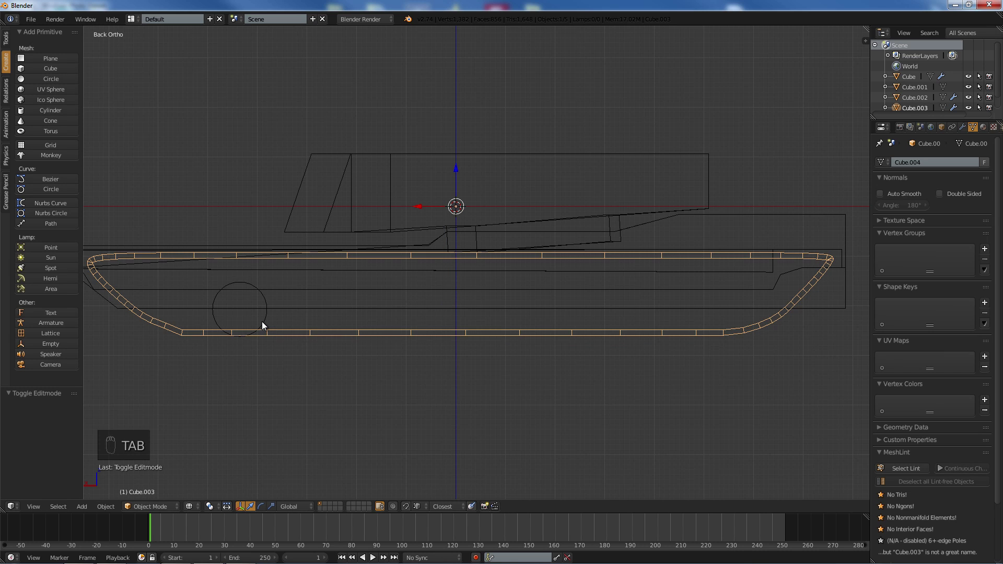
right_click(262, 321)
key("Tab")
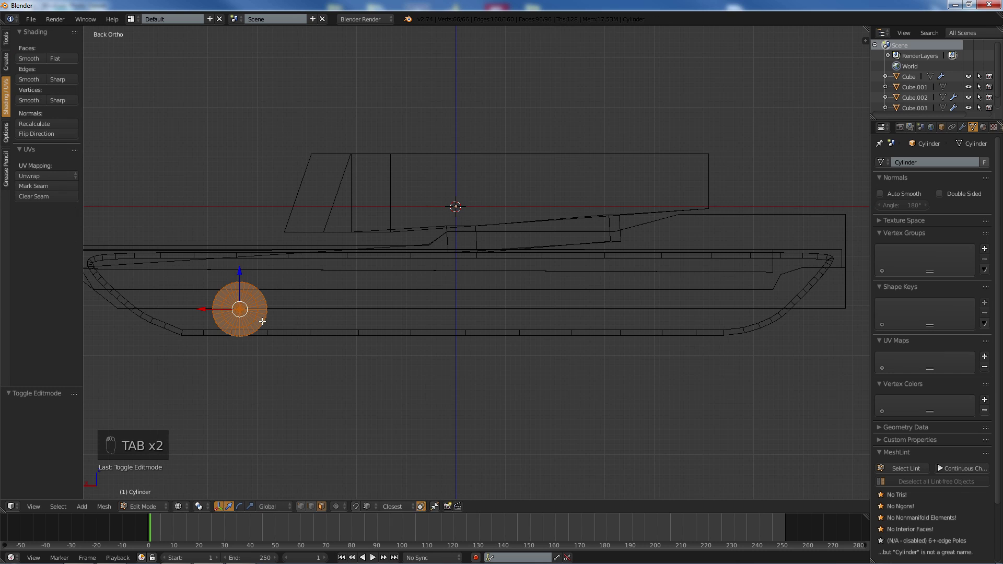
key("Tab")
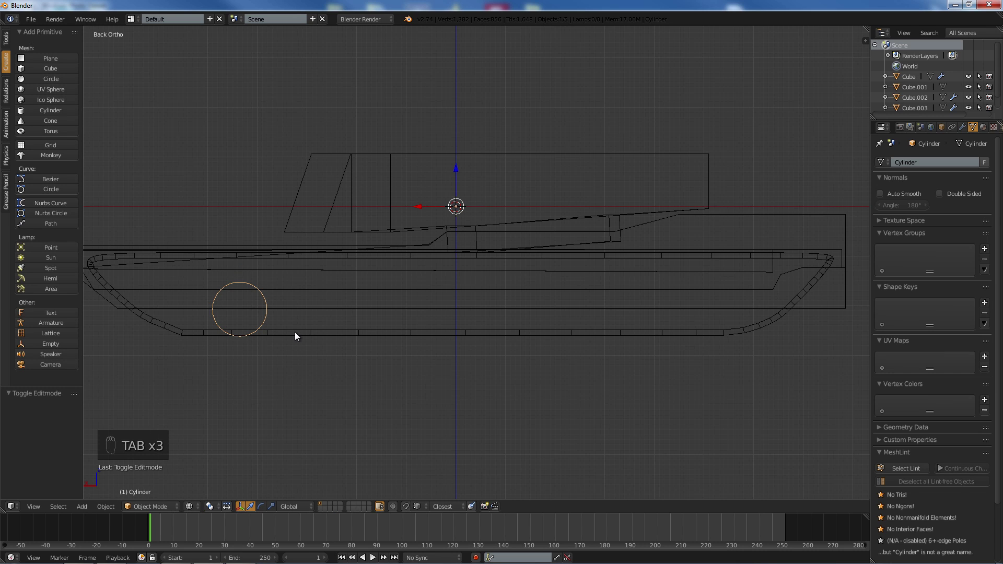
right_click(308, 334)
key("Tab")
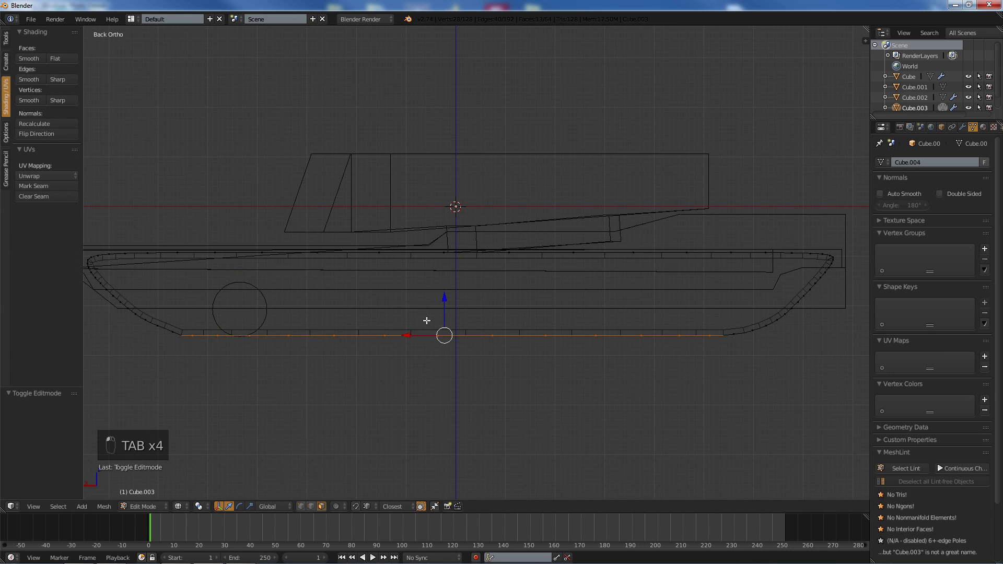
left_click_drag(438, 302, 411, 330)
key("ctrl+z")
key("ctrl+z")
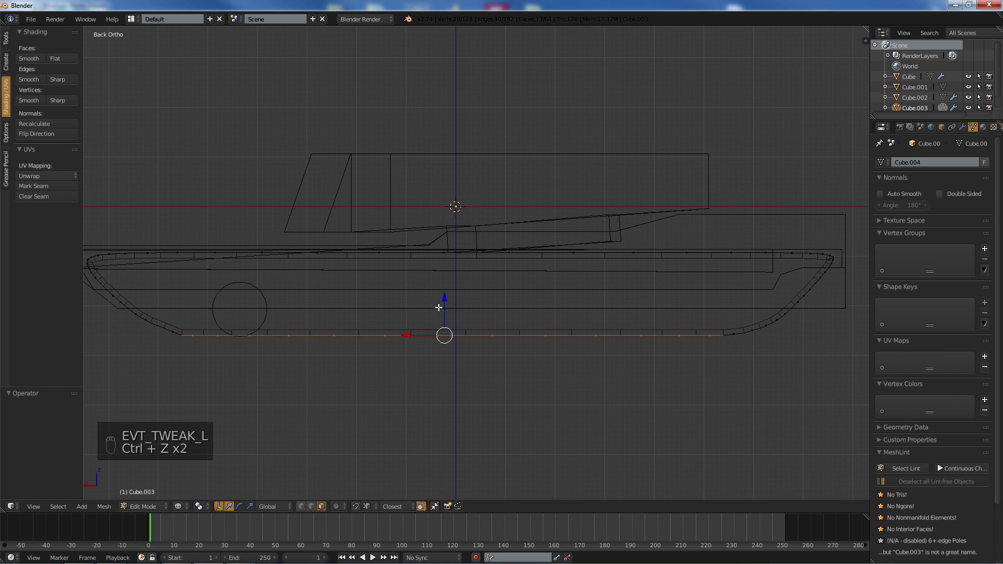
- Raise the track's flattened bottom faces about 0.053 along Z, and raise the vertices at the rear bottom bend by the same amount
left_click_drag(442, 300, 439, 298)
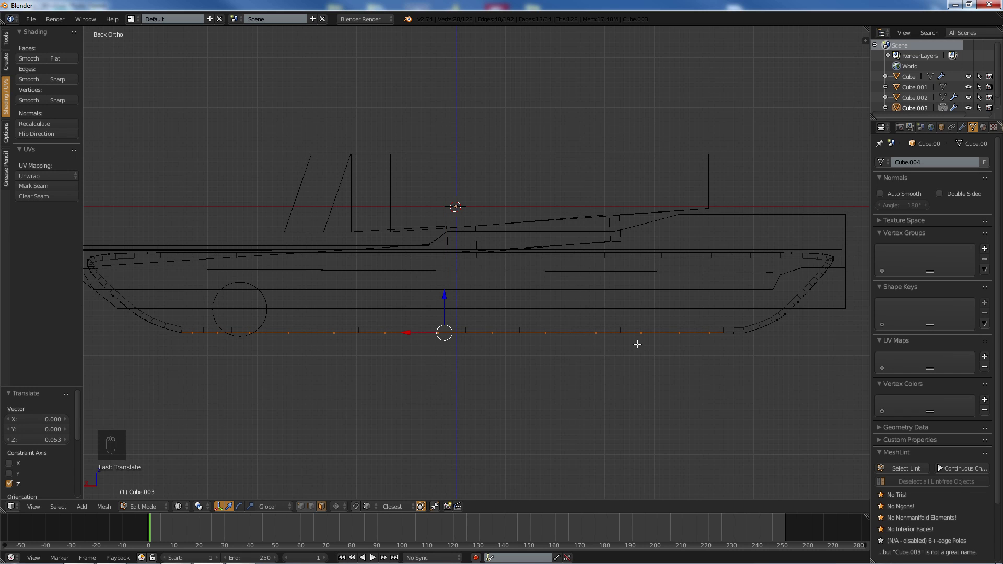
left_click(300, 506)
key("a")
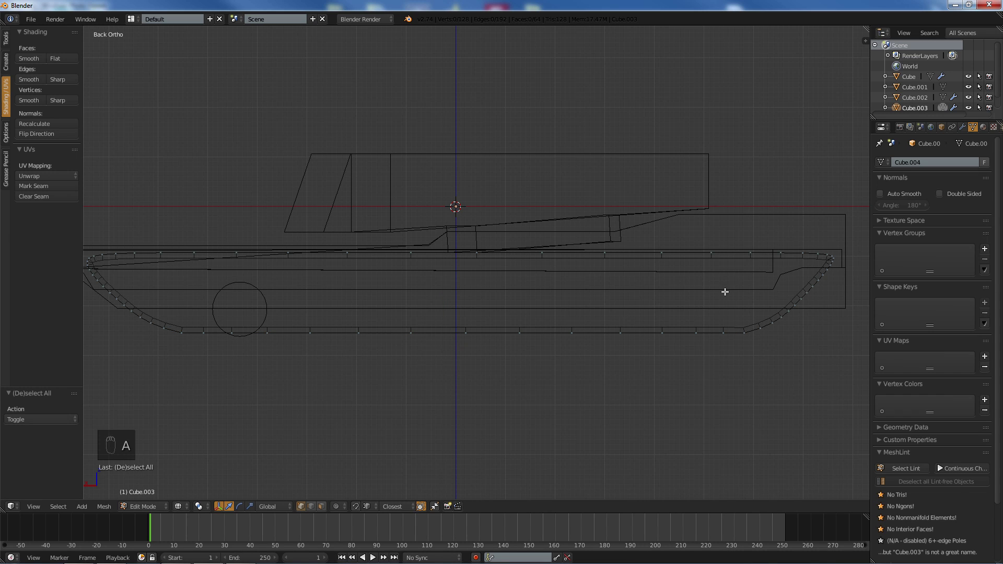
key("b")
left_click_drag(735, 310, 750, 347)
key("g")
key("z")
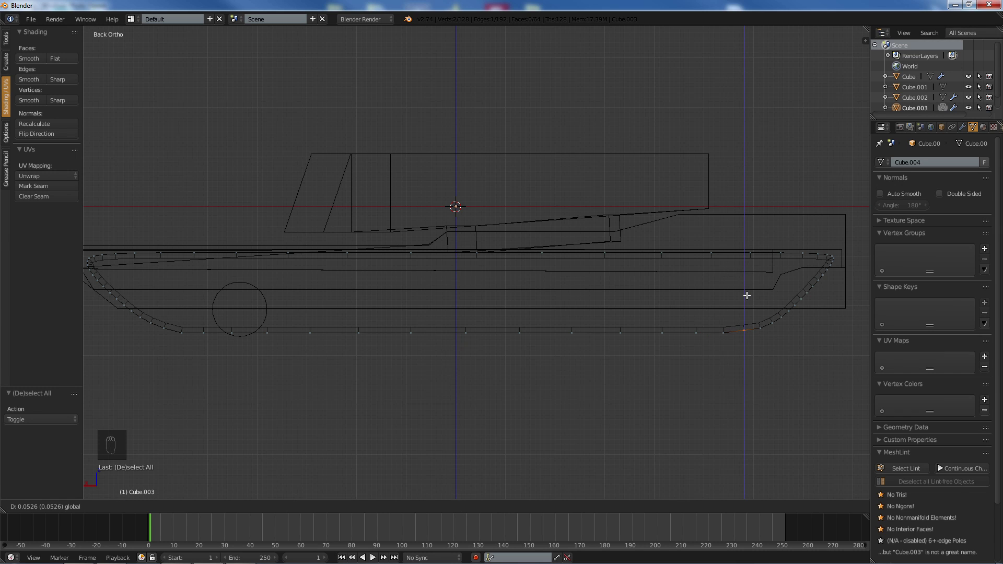
left_click(747, 296)
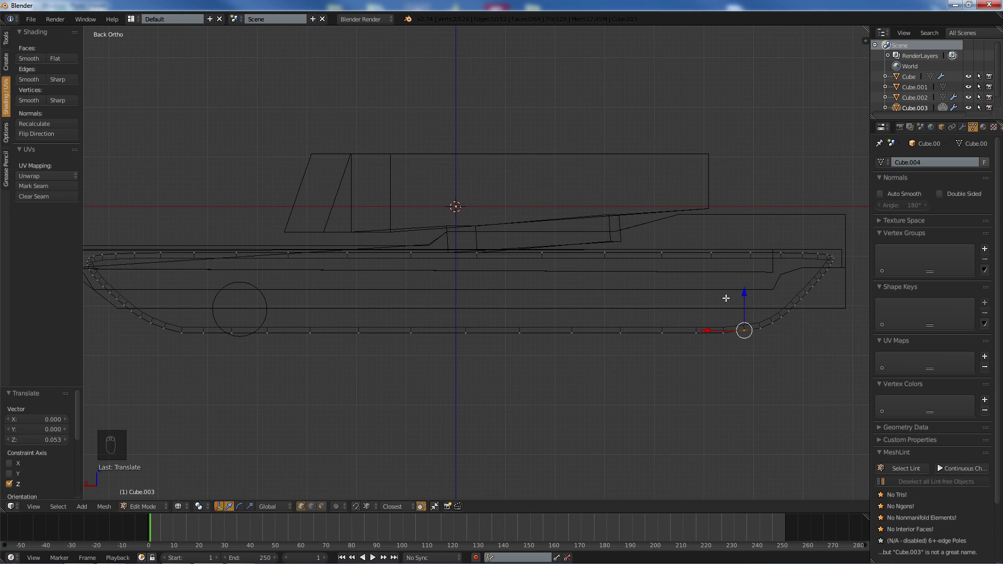
- Scale the whole track mesh to about 1.252 along Z and lower it about 0.295 along Z
key("a")
key("a")
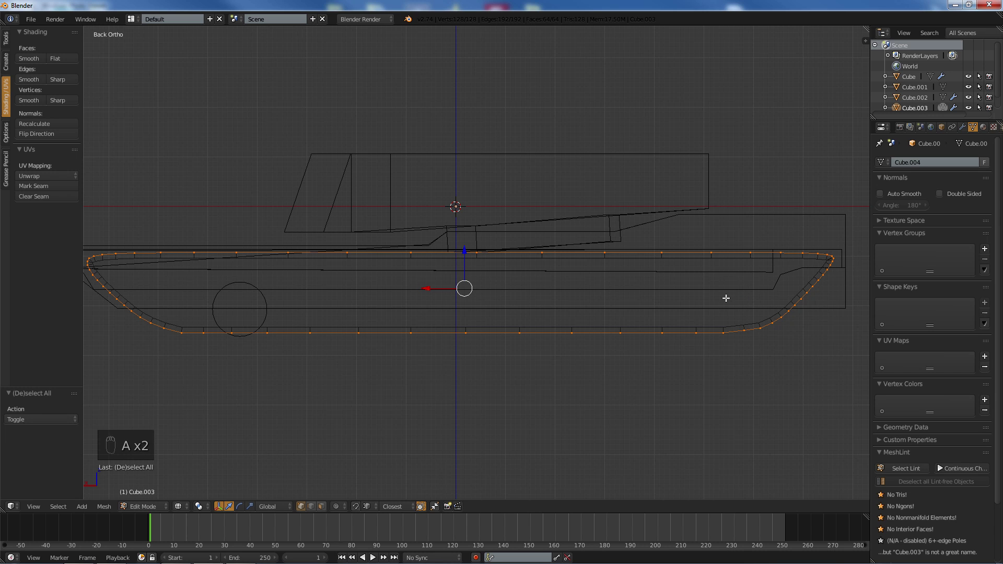
key("s")
key("z")
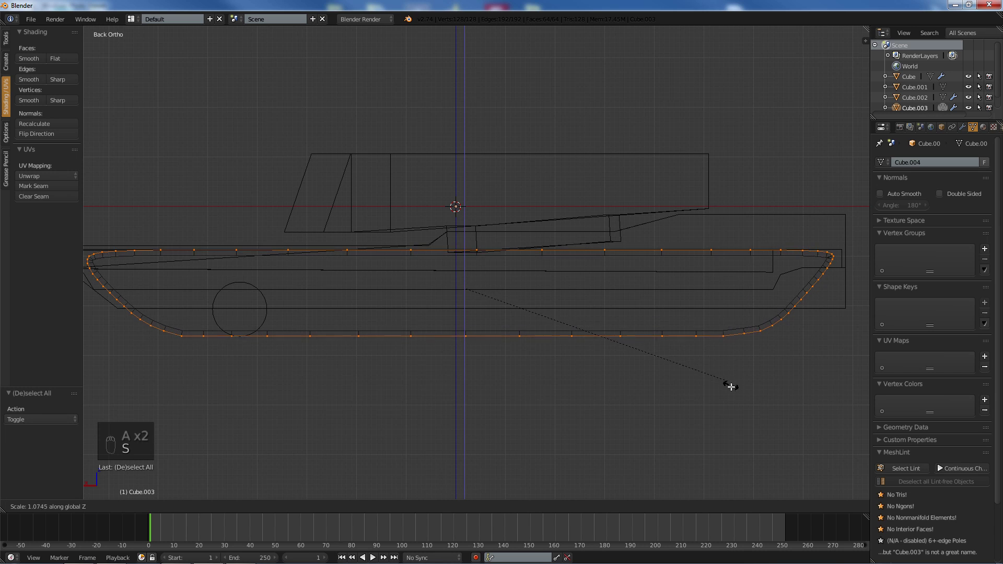
left_click(766, 418)
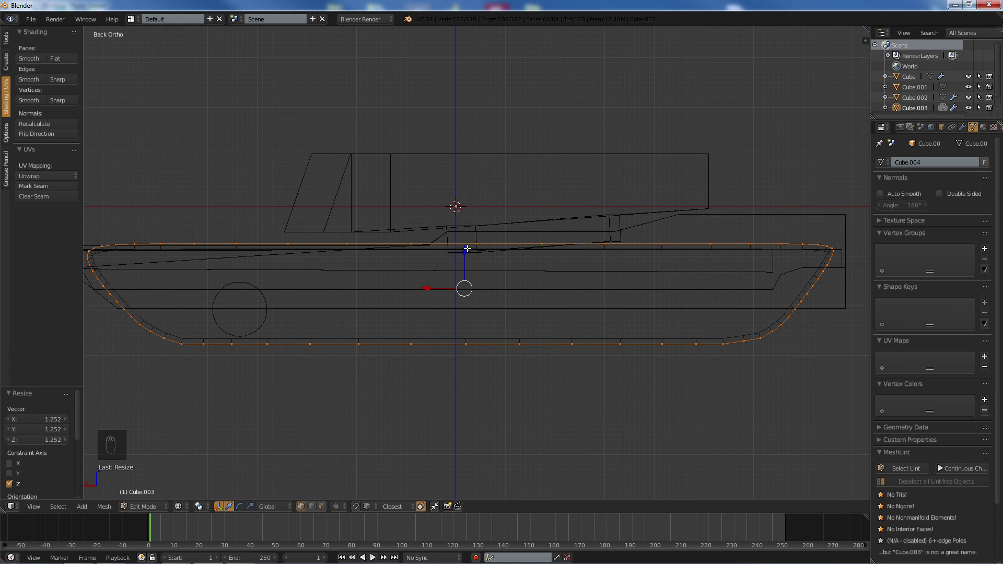
mouse_move(464, 250)
left_mouse_down()
mouse_move(467, 263)
mouse_move(479, 261)
left_mouse_up()
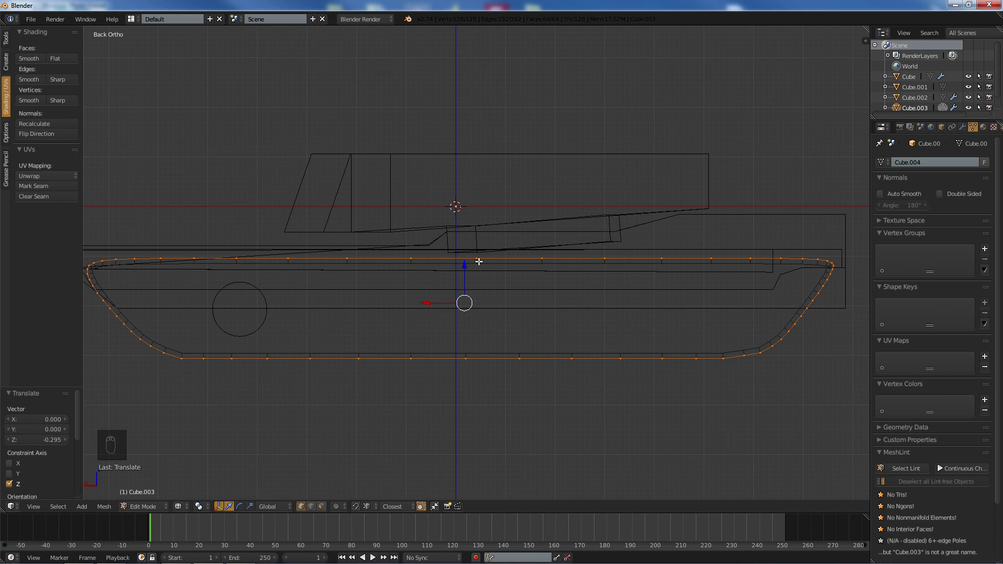
- Return to solid perspective display, edit the side skirt mesh in face selection, and select the face loop along its lower edge
key("KP_5")
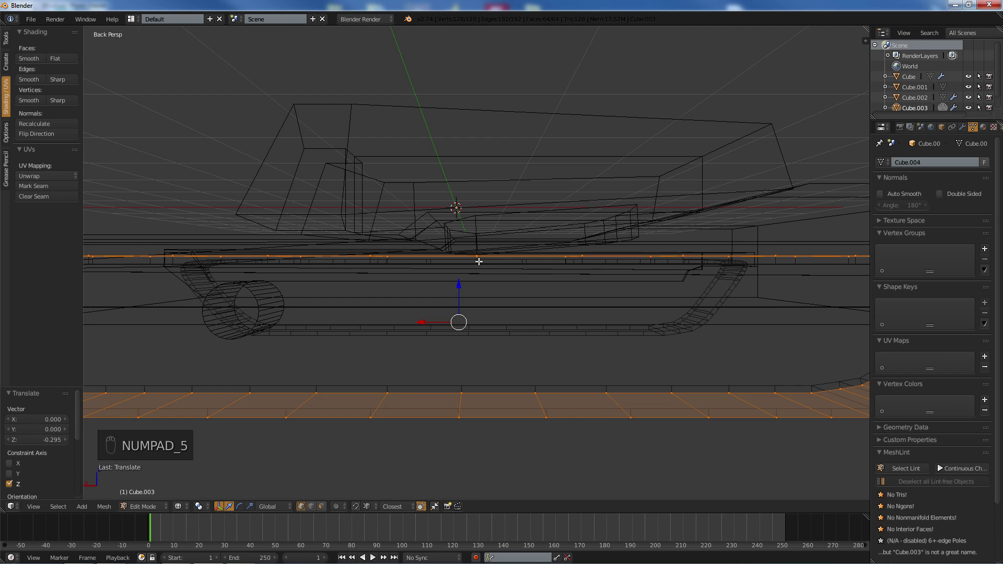
key("z")
mouse_move(479, 261)
middle_mouse_down()
mouse_move(336, 262)
mouse_move(431, 251)
mouse_move(418, 259)
middle_mouse_up()
scroll(436, 260, "up", 2)
key("Tab")
right_click(394, 262)
key("Tab")
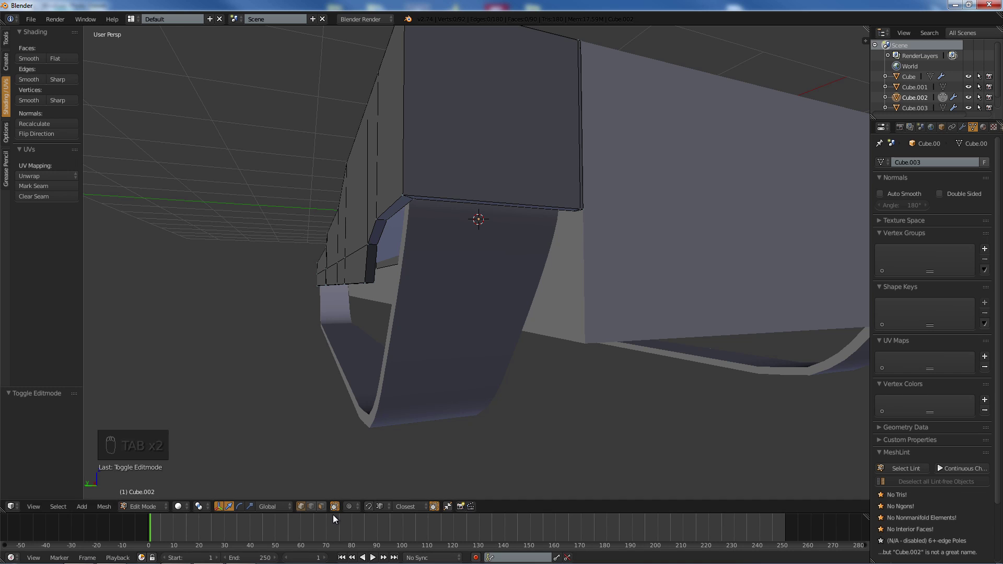
left_click(322, 506)
scroll(299, 270, "up", 4)
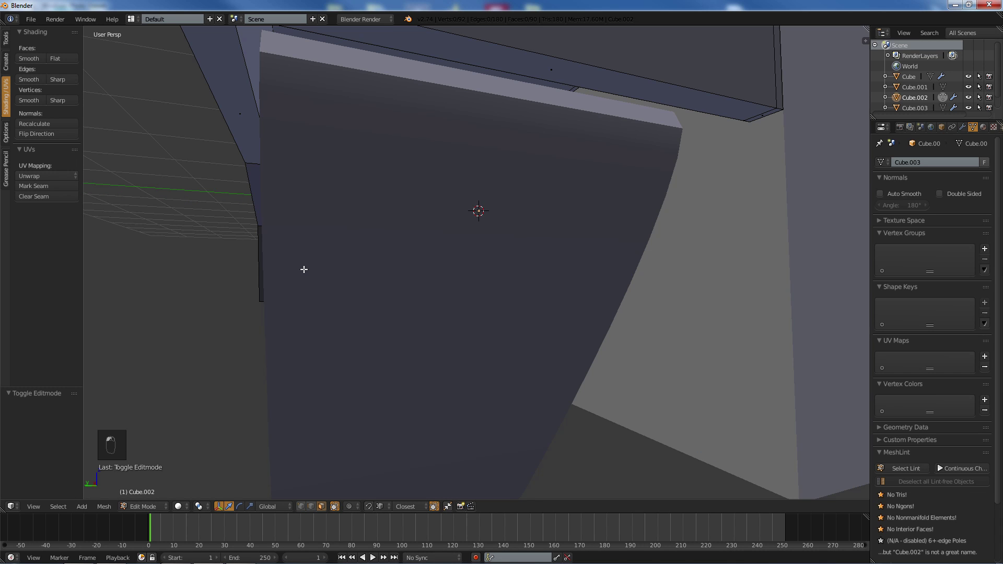
scroll(302, 271, "down", 4)
right_click(373, 244, "alt")
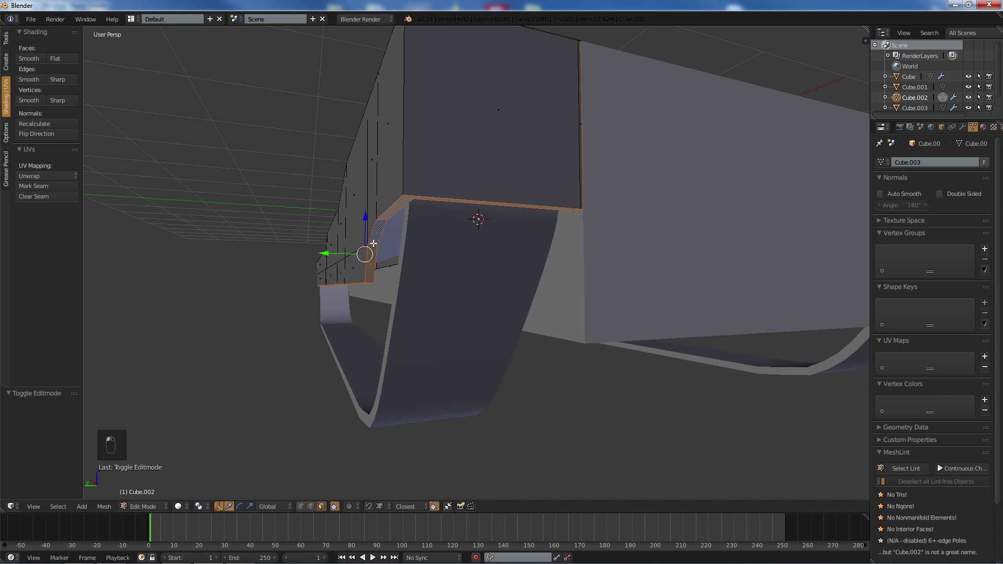
- Replace the loop selection with a shortest-path selection of the narrow underside faces from the skirt's rear end along its length
middle_click_drag(359, 243, 361, 236)
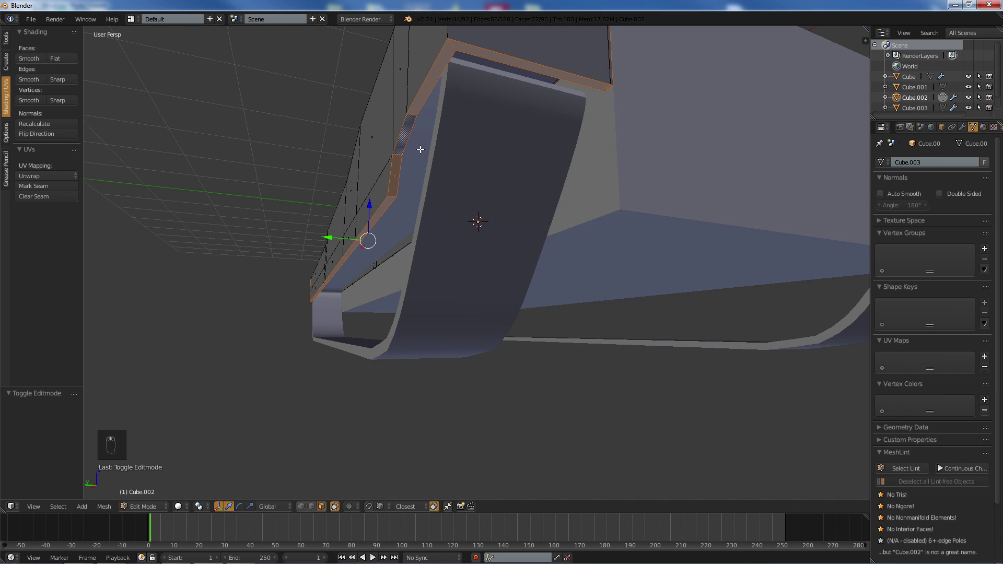
right_click(487, 56)
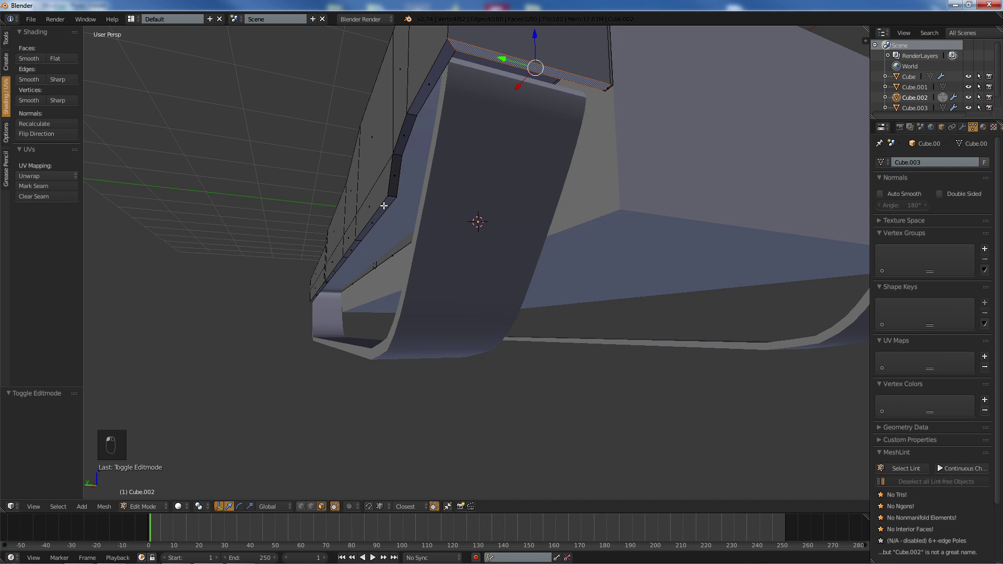
right_click(383, 206, "ctrl")
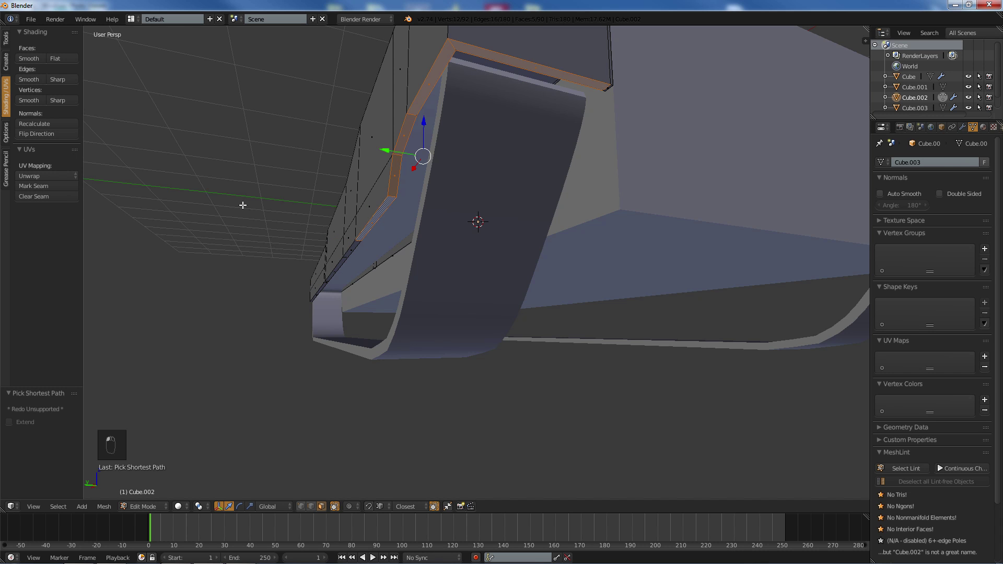
middle_click_drag(242, 206, 337, 197)
scroll(338, 197, "up", 2)
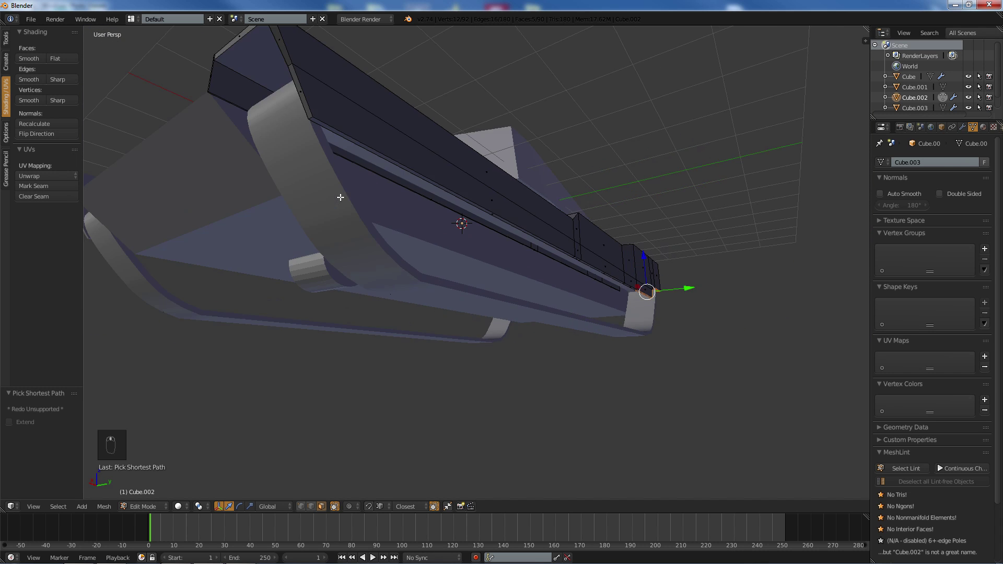
right_click(324, 124, "ctrl")
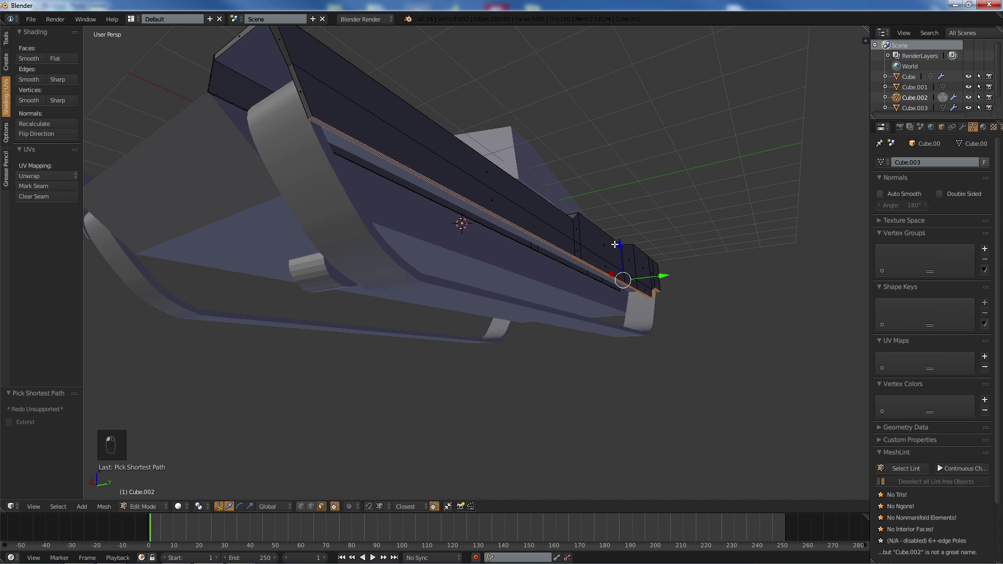
- Try lowering the skirt's selected underside faces about 0.434 along Z, and readjust their height after checking it from the side
key("g")
key("z")
left_click_drag(623, 251, 620, 256)
middle_click_drag(620, 256, 362, 240)
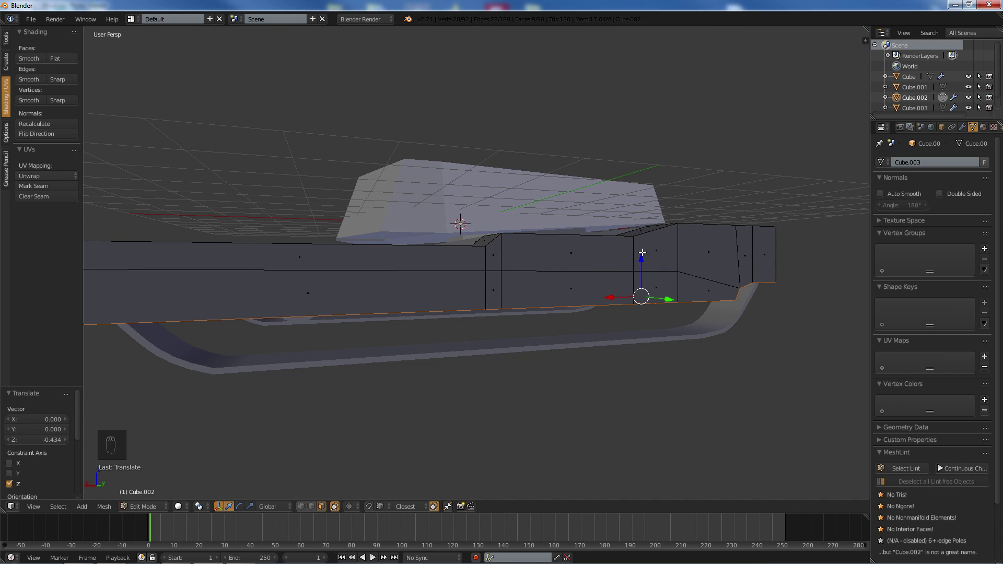
middle_click_drag(716, 258, 612, 249)
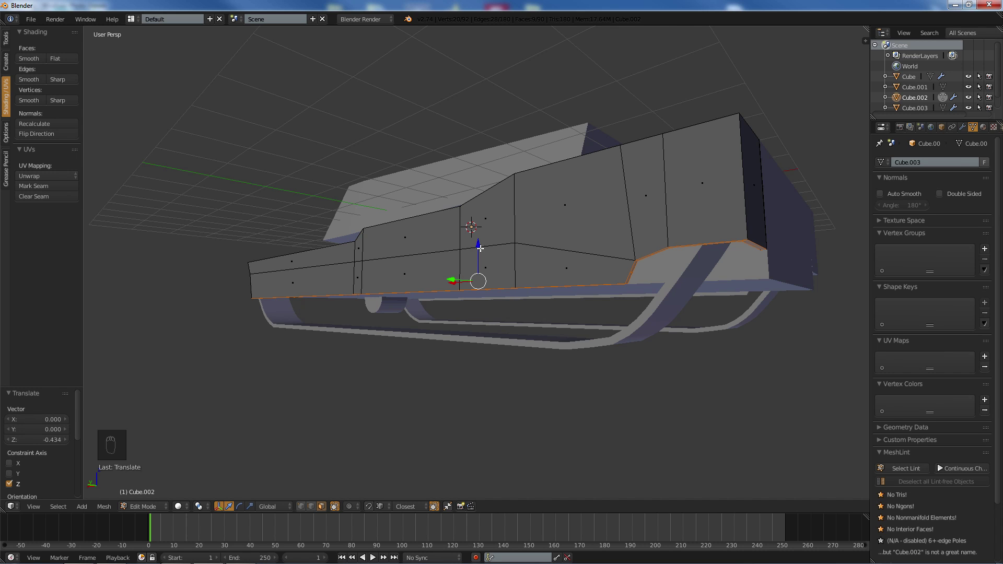
left_click_drag(479, 249, 491, 226)
middle_click_drag(492, 227, 502, 227)
- Undo the skirt's underside face moves and clear the face selection
key("ctrl+z")
key("ctrl+z")
key("ctrl+z")
key("ctrl+z")
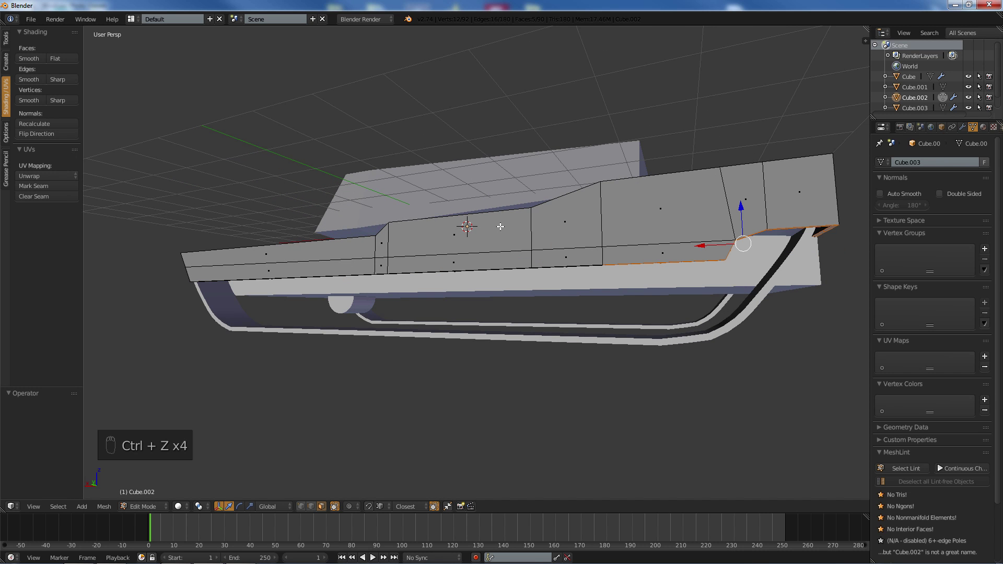
key("a")
- Leave the skirt mesh, select the track, undo its object-level move, and raise its whole mesh slightly along Z in edit mode
middle_click_drag(501, 226, 513, 273)
middle_click_drag(464, 331, 504, 331)
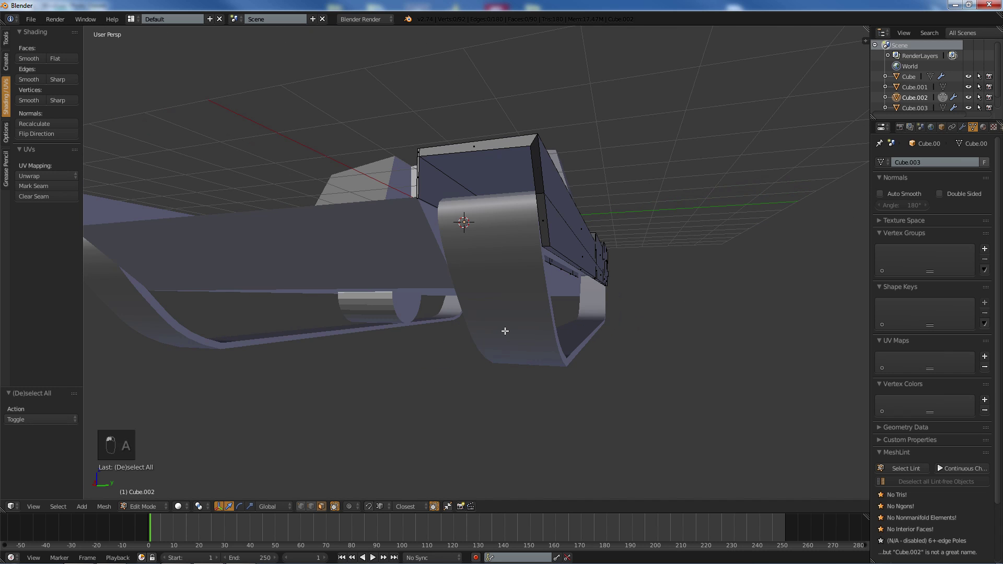
key("Tab")
right_click(524, 308)
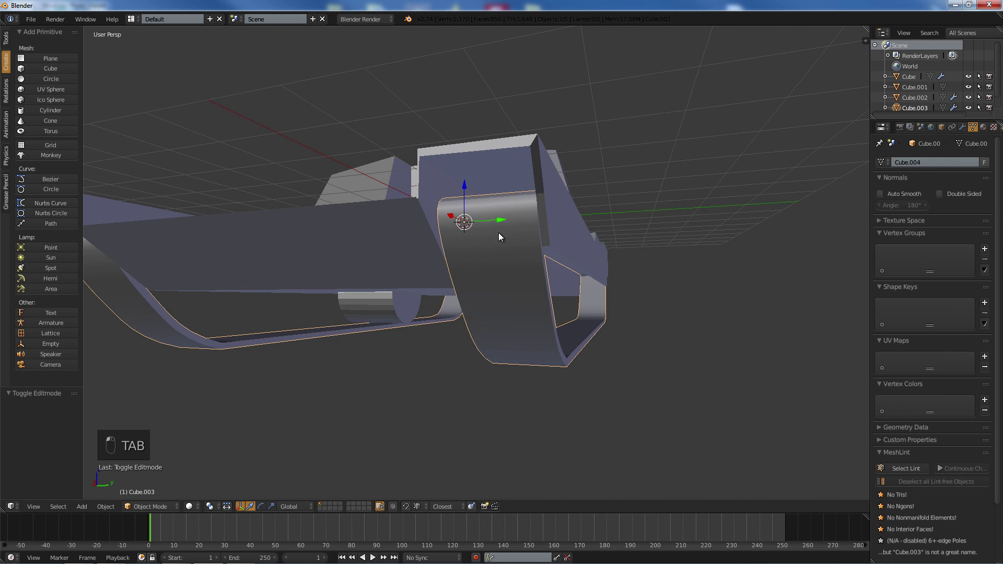
mouse_move(464, 192)
left_mouse_down()
mouse_move(462, 179)
mouse_move(477, 196)
left_mouse_up()
key("ctrl+z")
key("Tab")
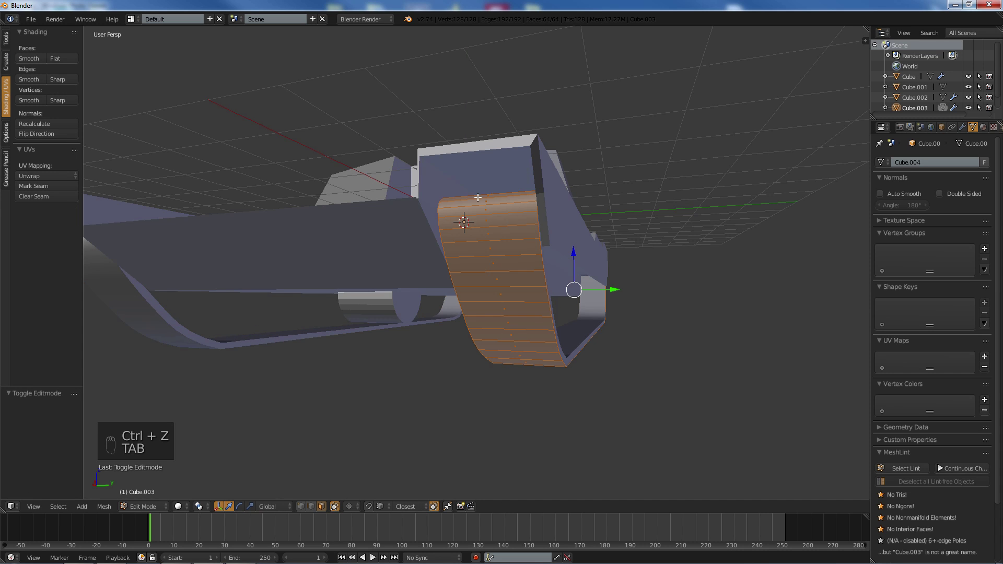
left_click_drag(571, 253, 571, 245)
- Leave track editing, select the wheel cylinder, and open its mesh for editing in the back orthographic view
middle_click_drag(571, 246, 289, 318)
scroll(292, 319, "up", 3)
key("Tab")
right_click(262, 309)
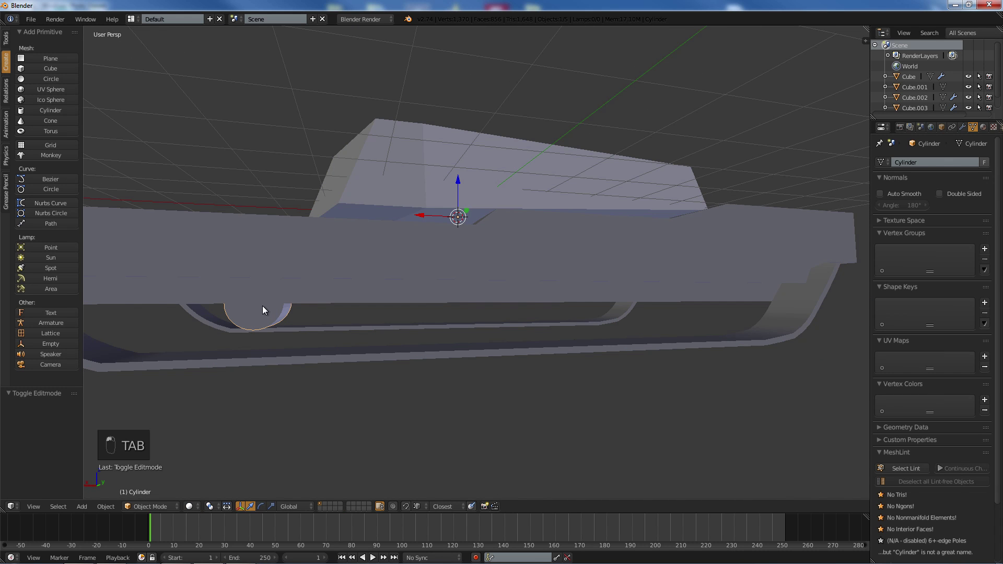
key("KP_1")
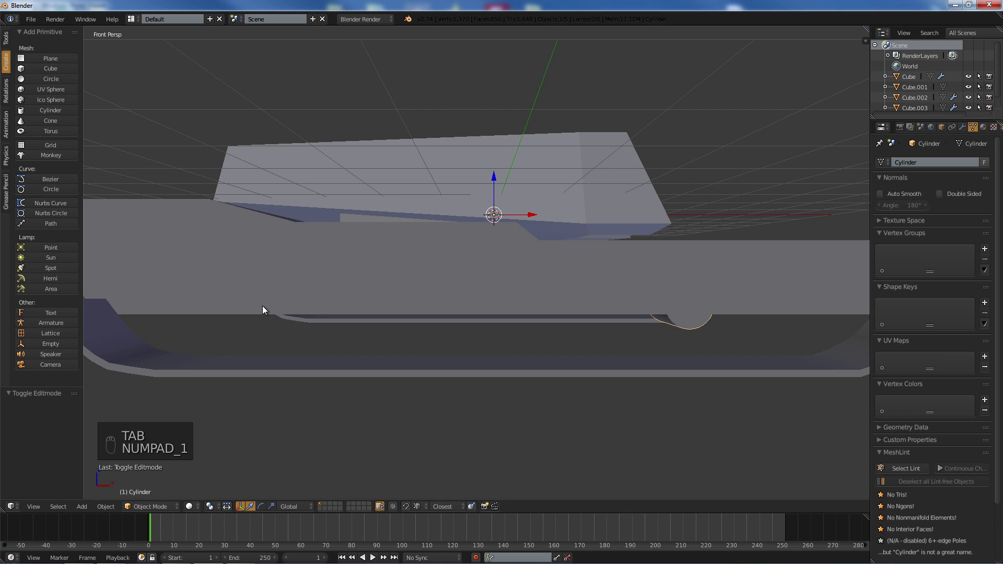
key("alt+KP_1")
key("ctrl+KP_1")
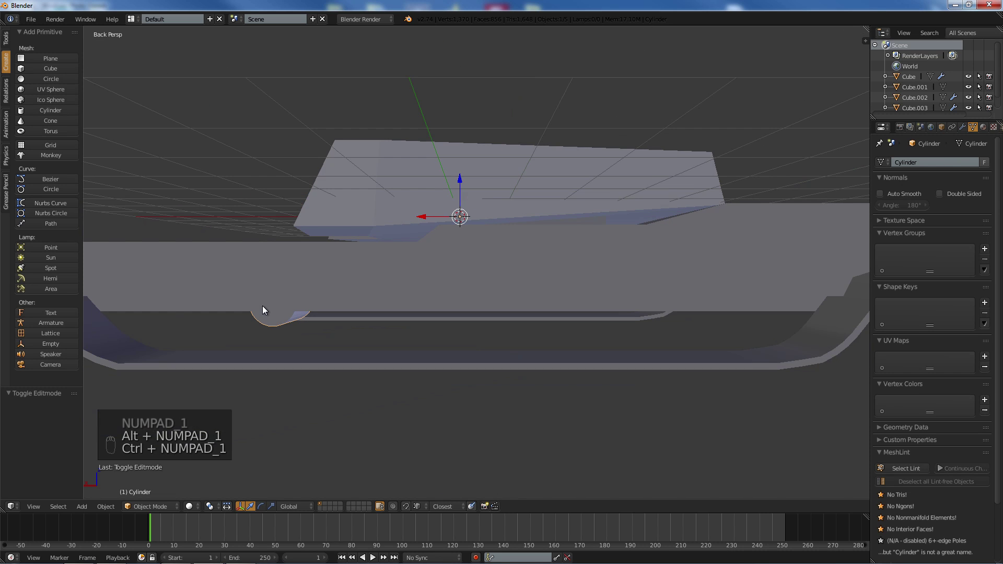
key("KP_5")
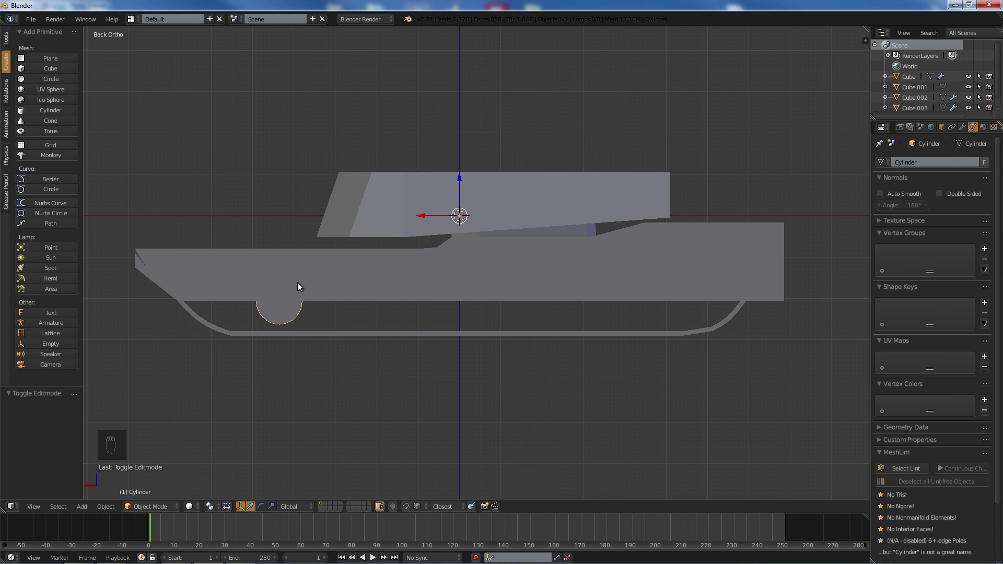
middle_click_drag(298, 286, 403, 267, "shift")
scroll(397, 269, "up", 2)
key("Tab")
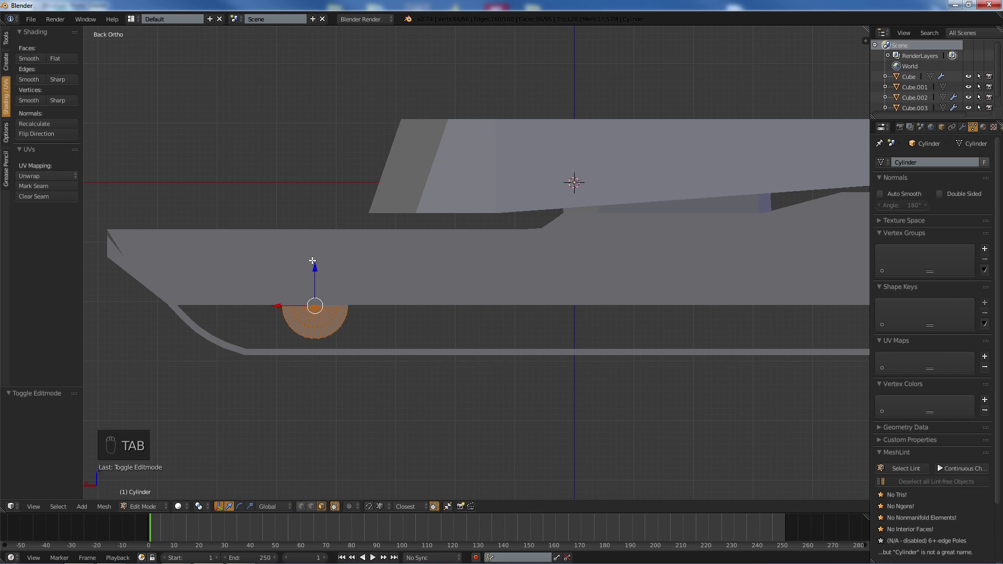
- In wireframe top orthographic view, move the cylinder about 3.018 along Y so it sits inside the track's width
key("KP_7")
key("KP_5")
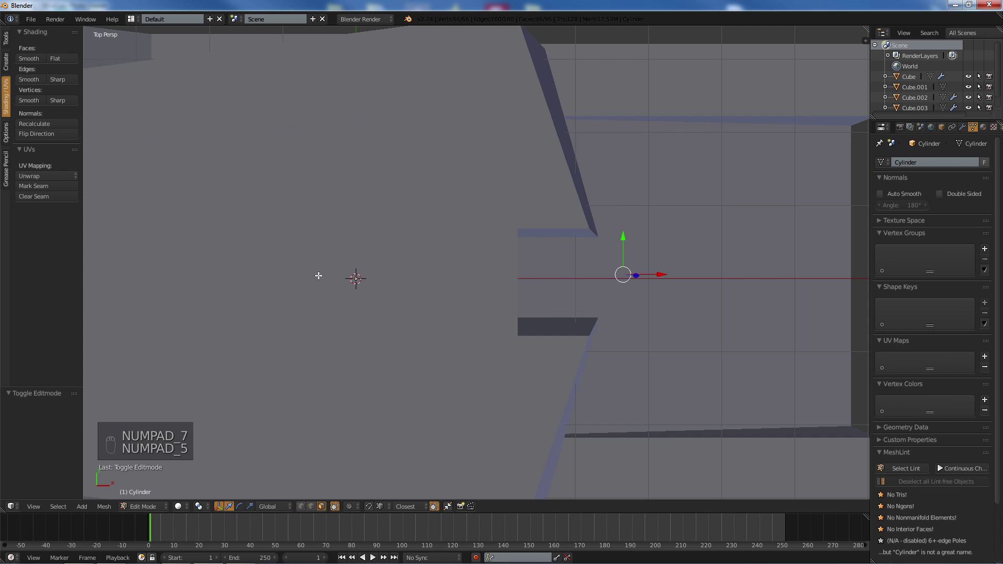
key("z")
middle_click_drag(523, 260, 448, 466, "shift")
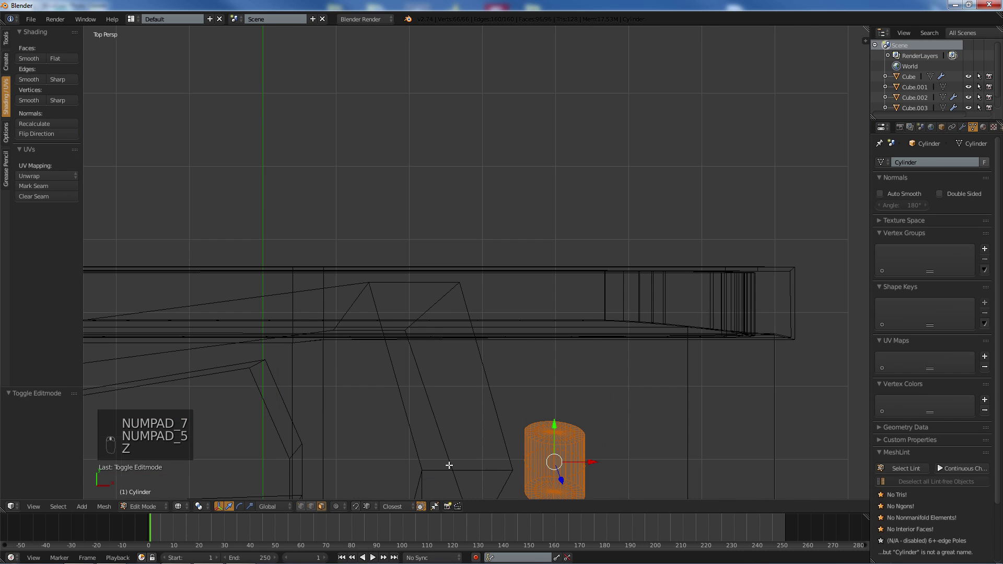
key("KP_5")
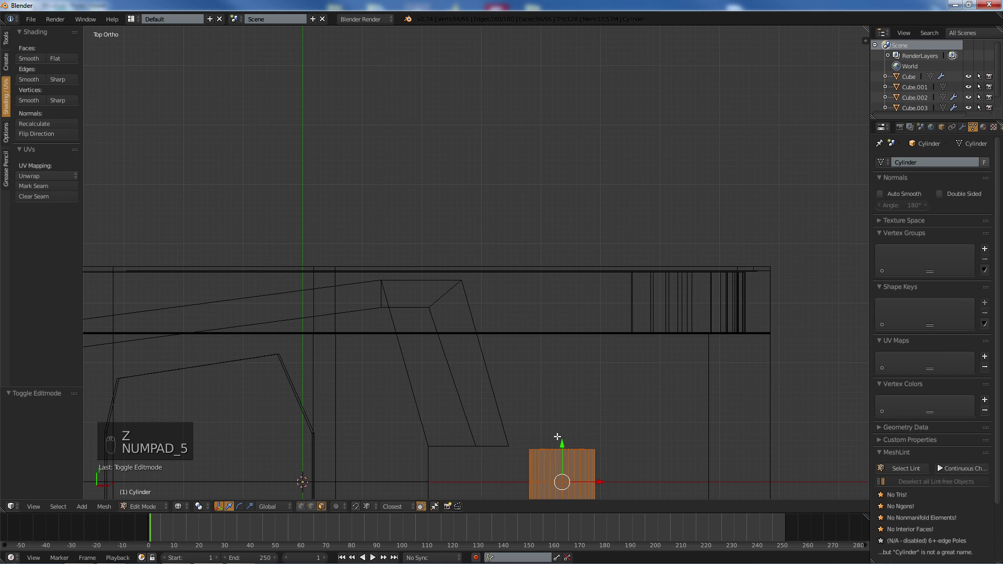
left_click_drag(558, 439, 555, 269)
- Scale the cylinder to about 0.869 along Y to fit within the track's width, and return to the back view
key("s")
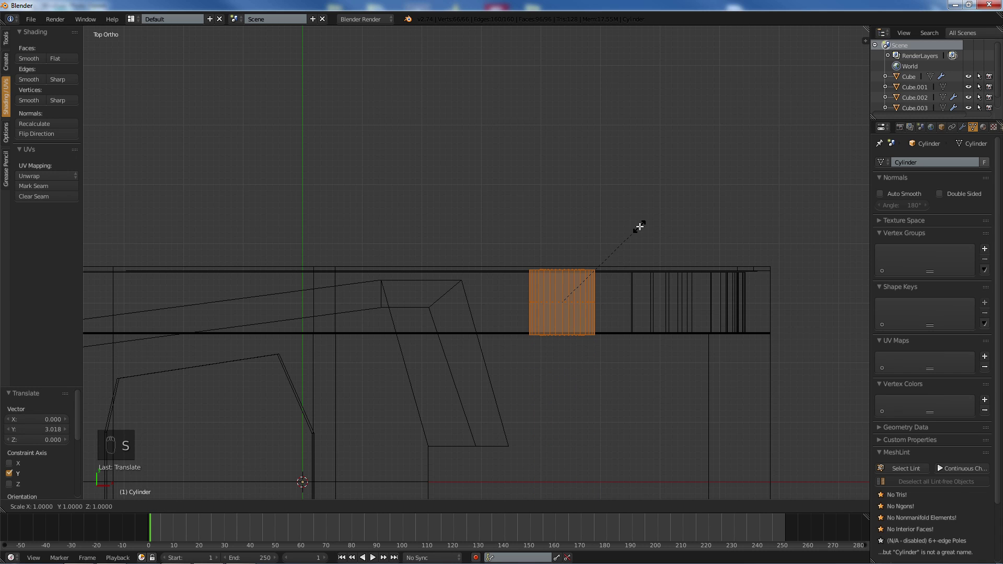
key("y")
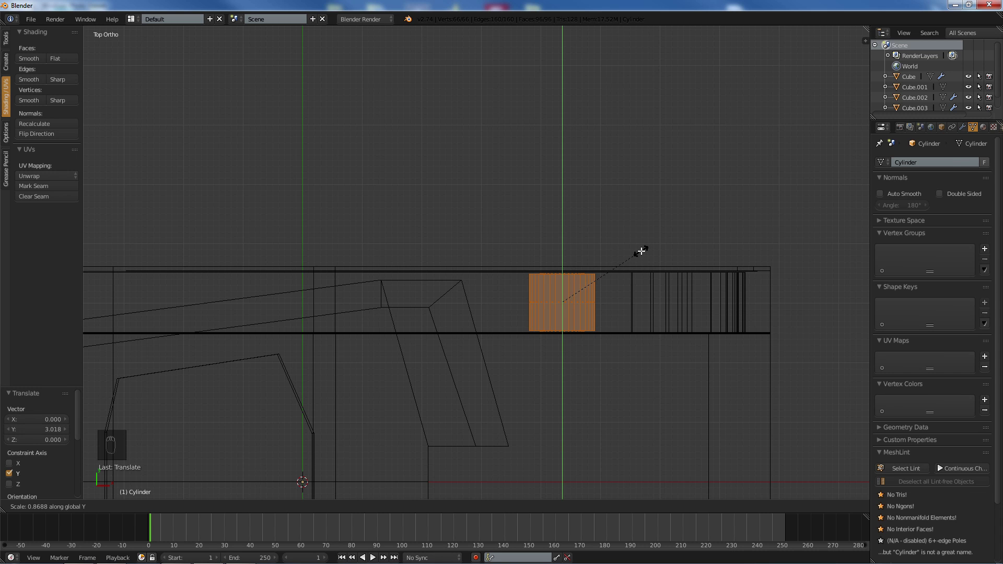
left_click(642, 251)
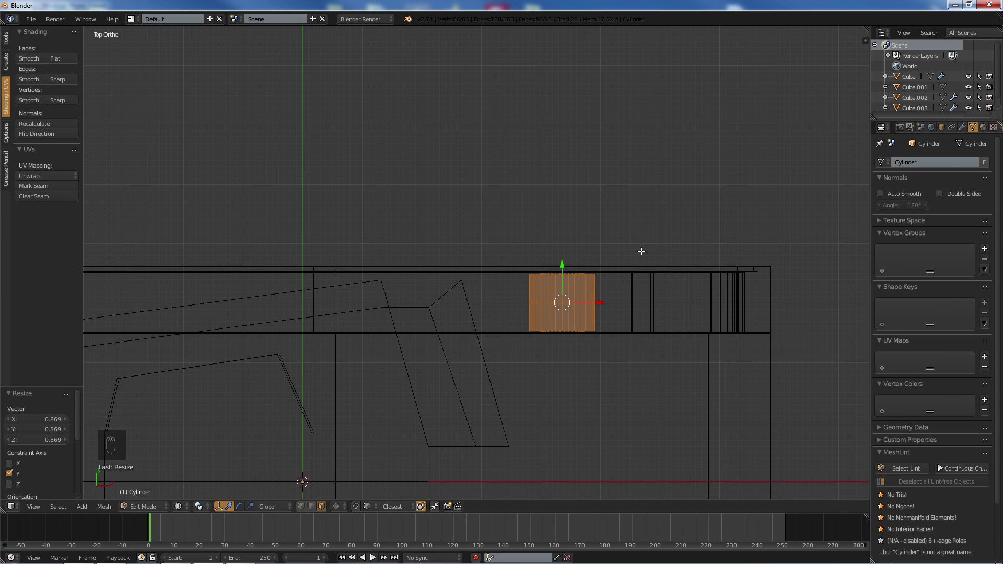
key("ctrl+KP_1")
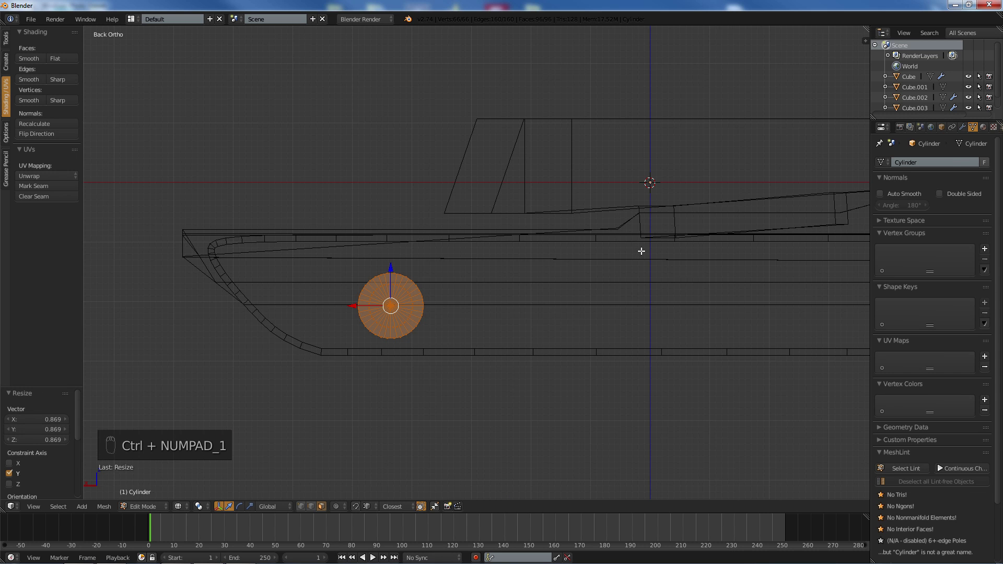
- Lower the wheel cylinder about 0.158 along Z so it sits closer to the track's lower run
key("g")
key("z")
left_click(385, 281)
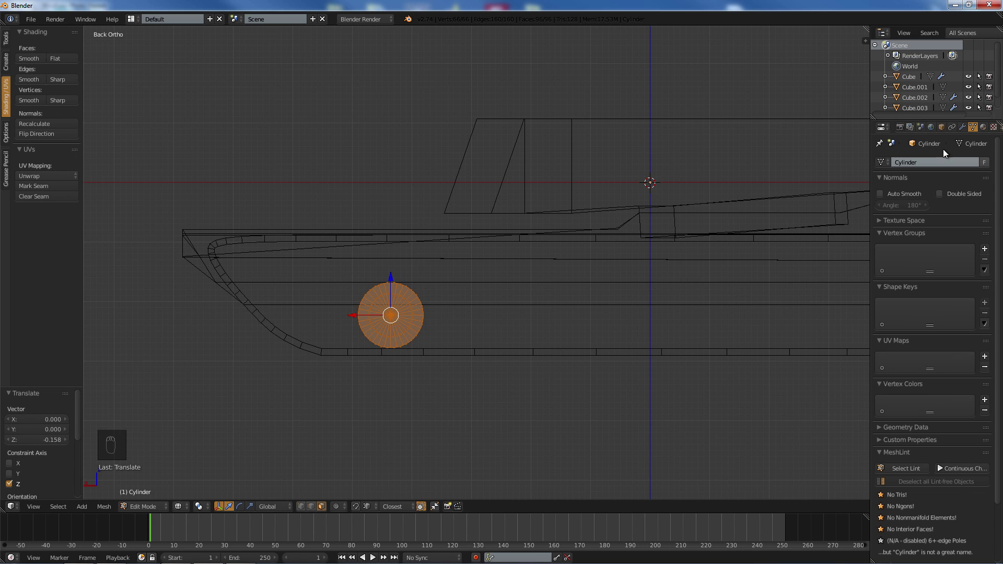
- Add an Array modifier to the wheel cylinder with a relative X offset of -2
left_click(962, 127)
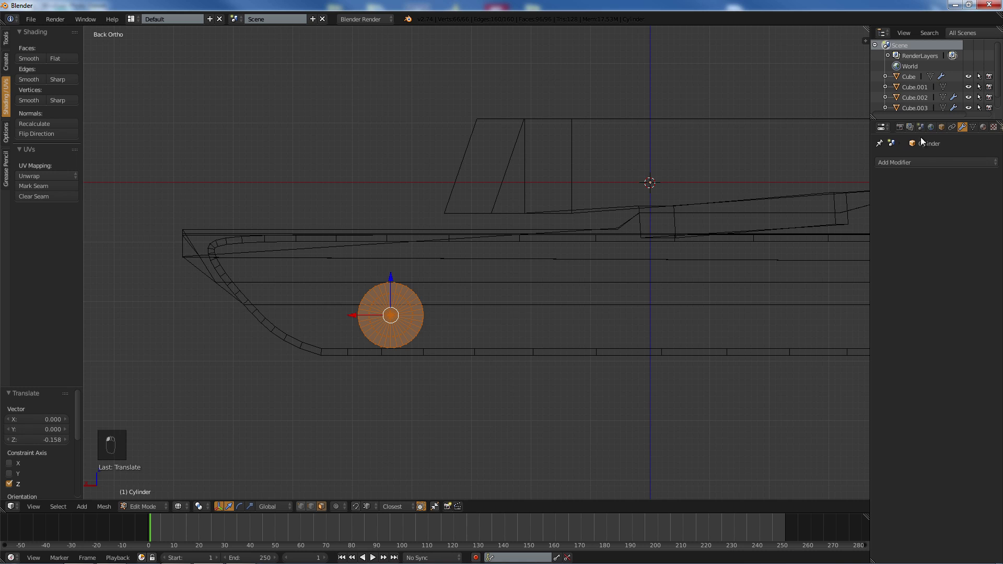
left_click(919, 162)
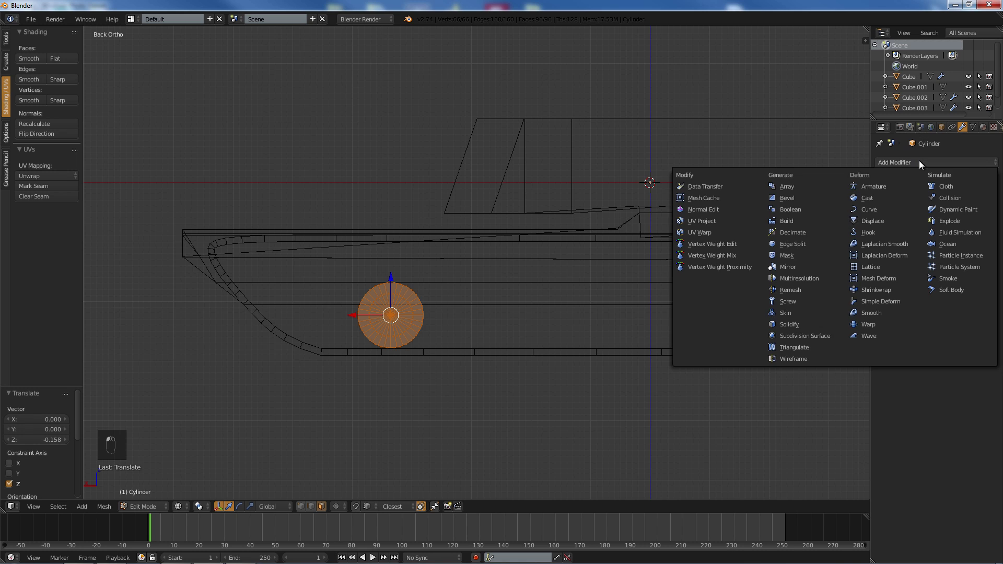
left_click(798, 191)
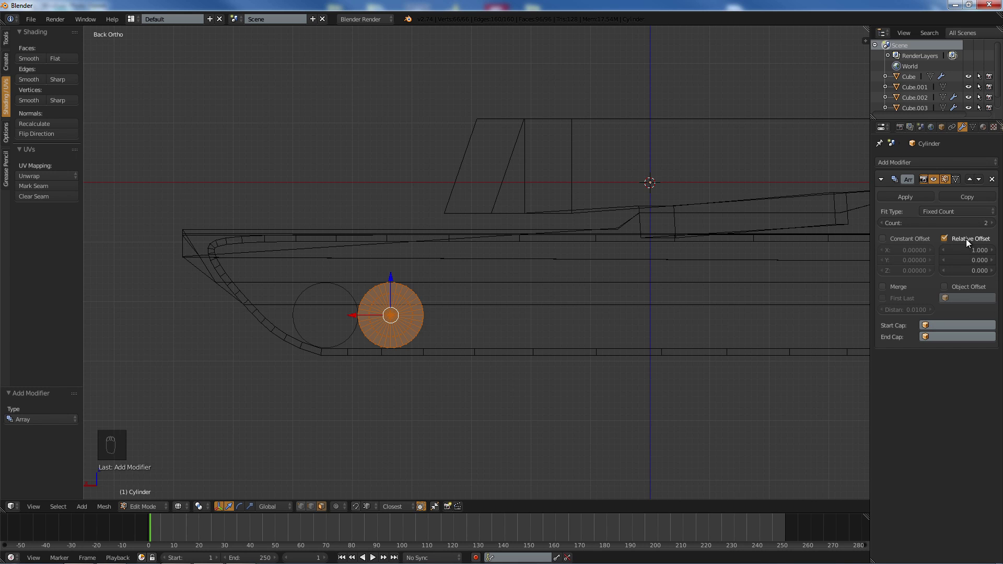
left_click(957, 250)
key("BackSpace")
key("Return")
left_click(981, 251)
key("BackSpace")
key("Escape")
left_click(983, 252)
key("BackSpace")
key("Return")
left_click(982, 251)
key("BackSpace")
type("-2")
key("Return")
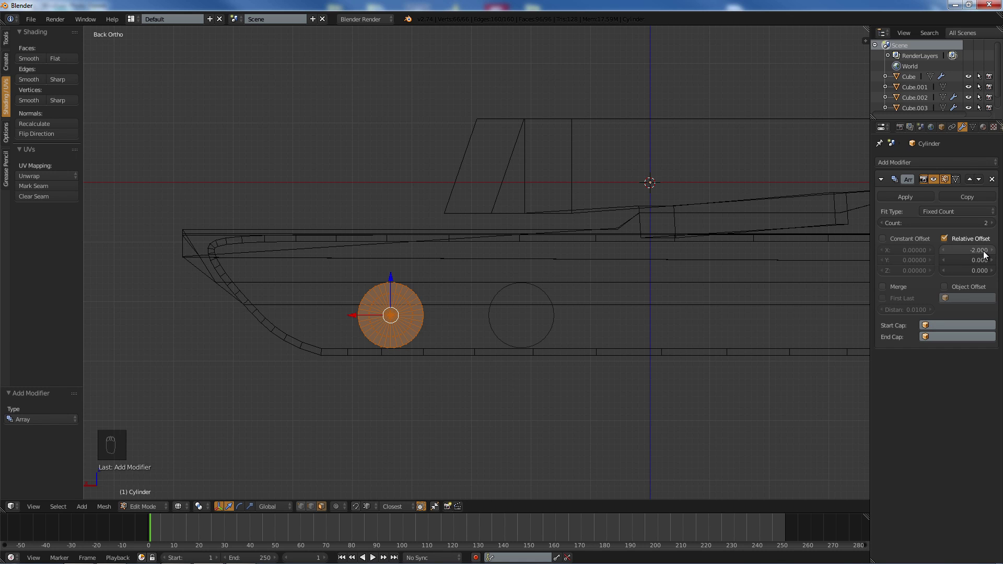
- Raise the wheel array's count to 7
left_click(990, 223)
left_click(990, 223)
left_click(990, 223)
scroll(576, 285, "down", 3)
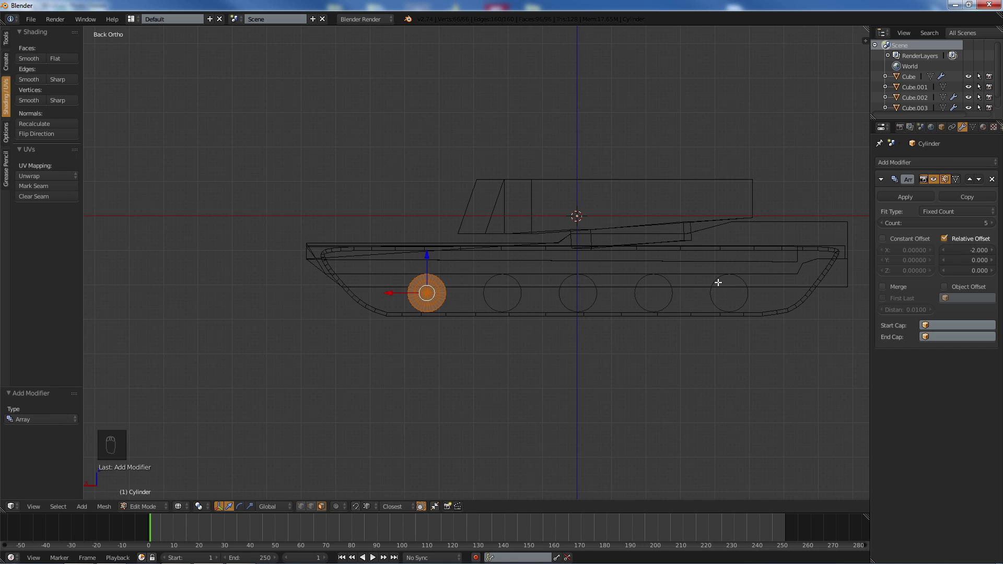
left_click(993, 224)
left_click(993, 225)
- Set the array's relative X offset to -1.5 and shift the wheel mesh about 0.409 along X
left_click(972, 250)
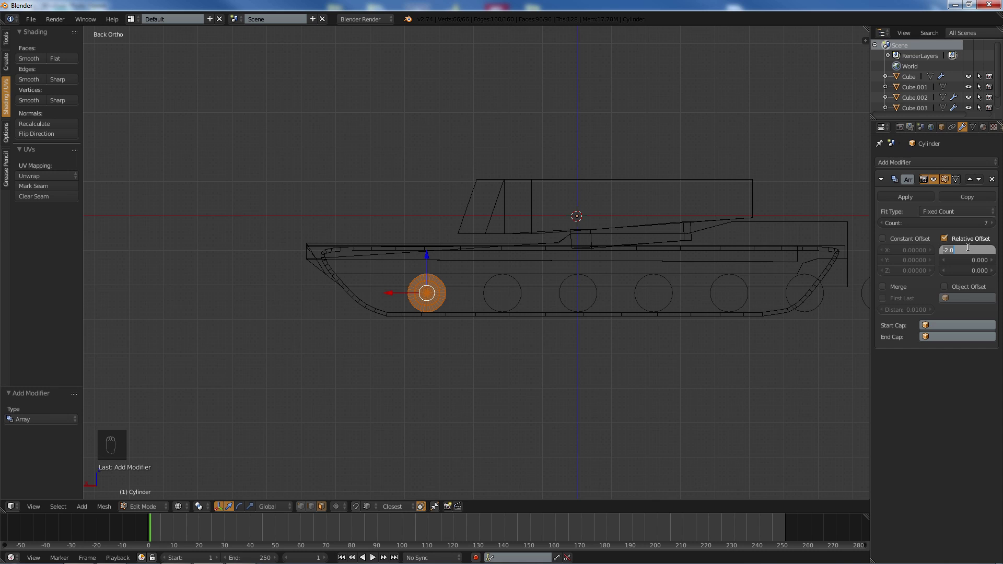
key("BackSpace")
type("-1.5")
key("Return")
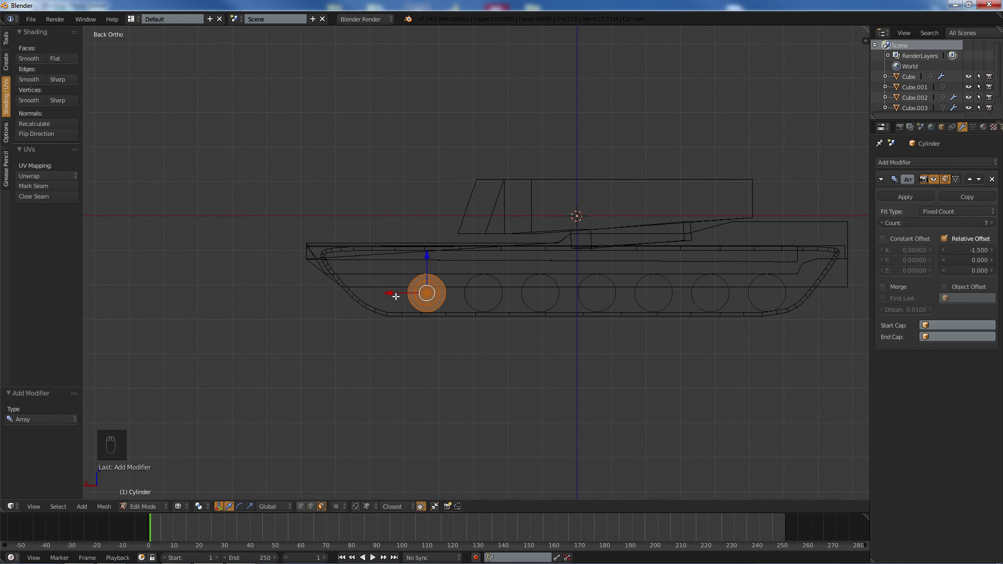
left_click_drag(397, 294, 382, 297)
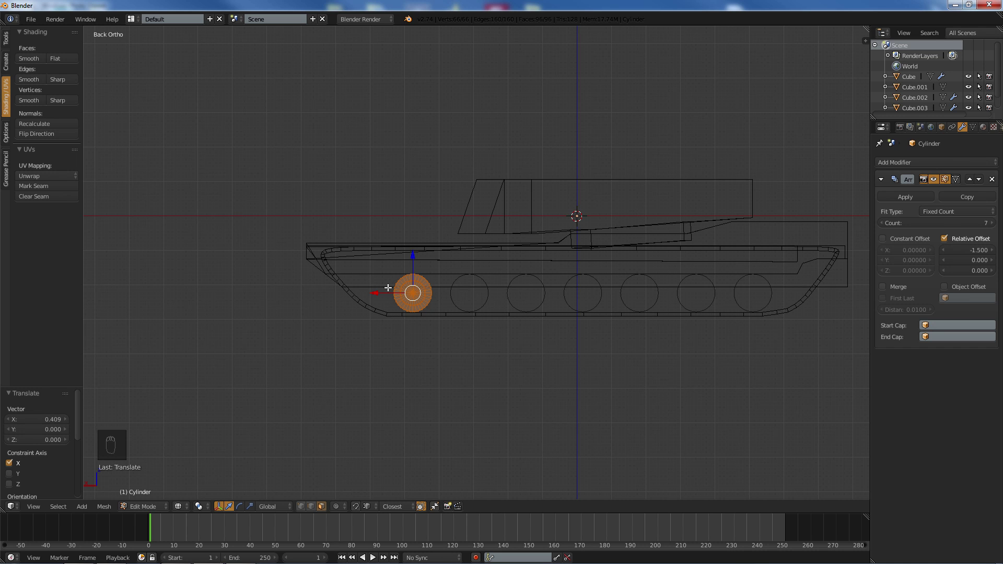
- In solid perspective view, scale the wheel mesh uniformly to about 1.157
key("KP_5")
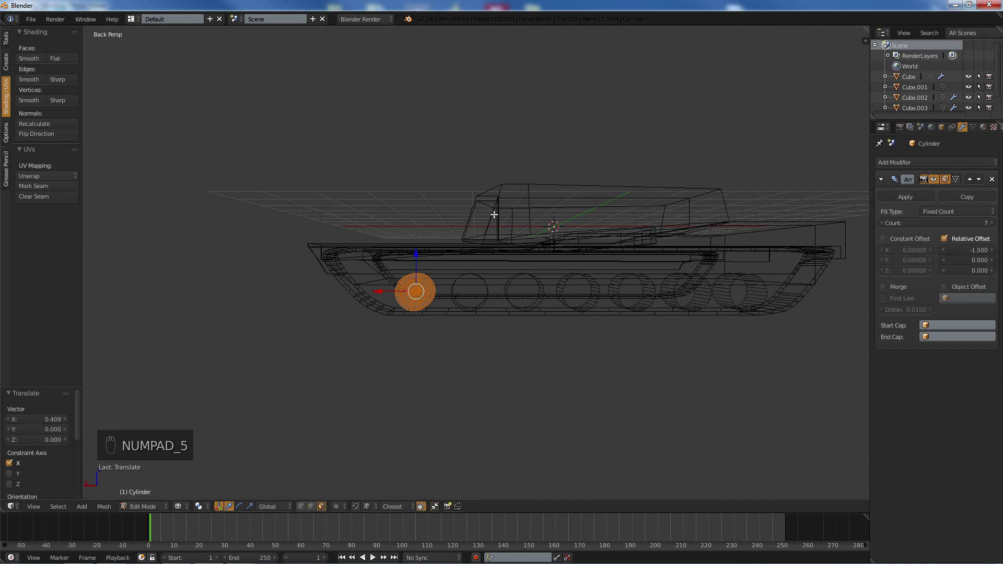
key("z")
mouse_move(496, 213)
middle_mouse_down()
mouse_move(491, 265)
mouse_move(585, 246)
mouse_move(508, 242)
mouse_move(429, 254)
mouse_move(418, 240)
mouse_move(481, 237)
mouse_move(490, 253)
middle_mouse_up()
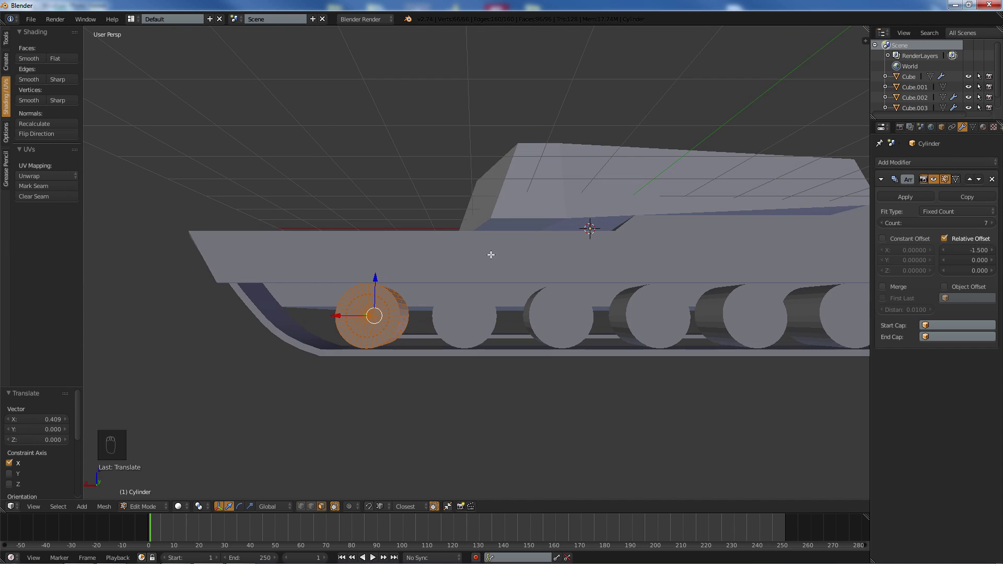
key("s")
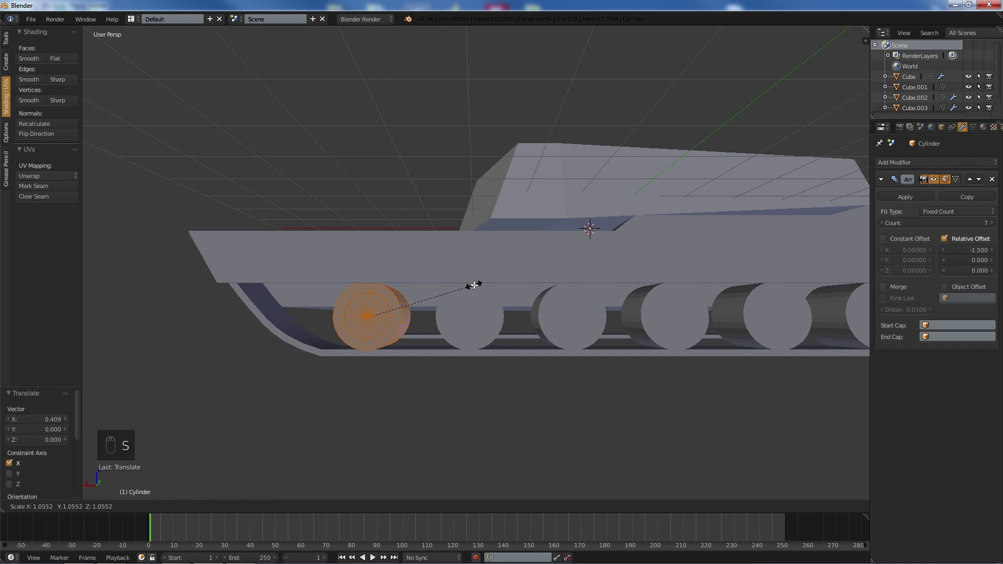
left_click(482, 280)
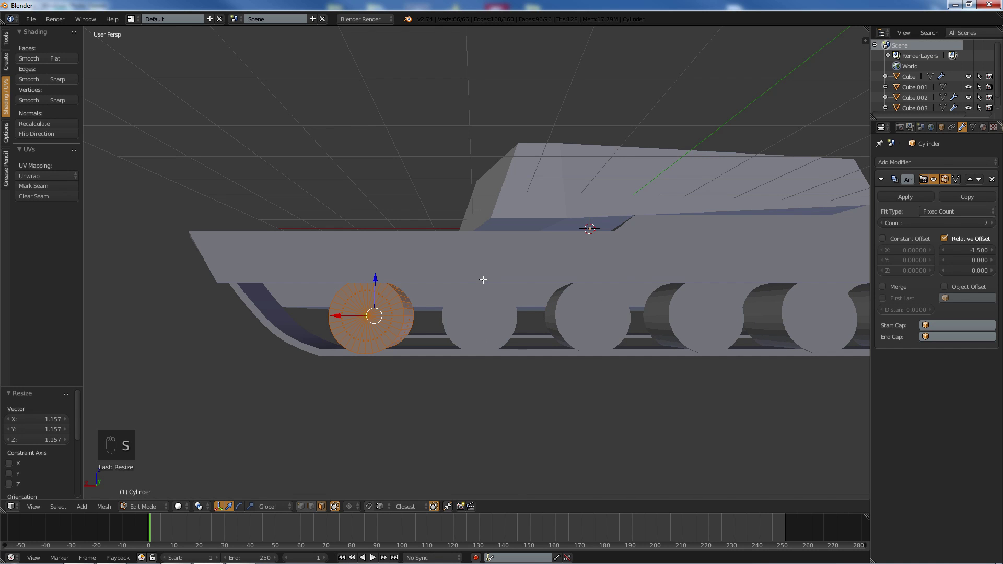
- In the back orthographic wireframe view, raise the wheel about 0.088 along Z so it rests on the track's inner surface
key("KP_1")
key("KP_5")
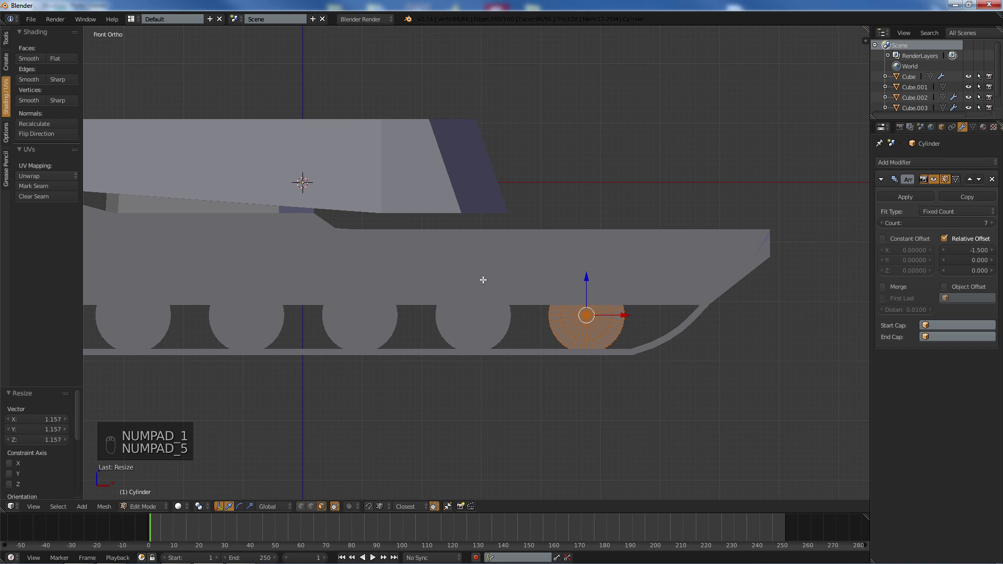
key("ctrl+KP_1")
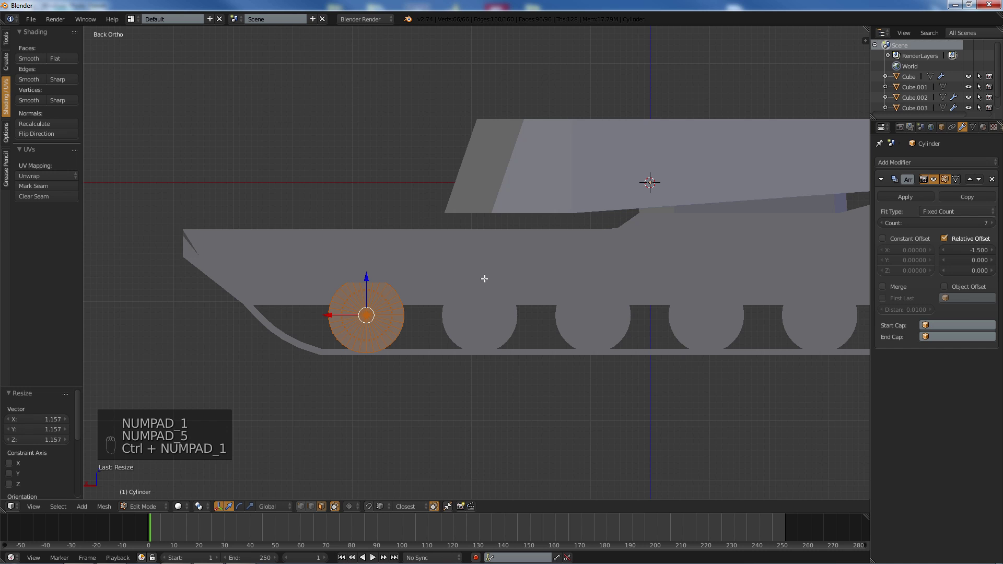
key("z")
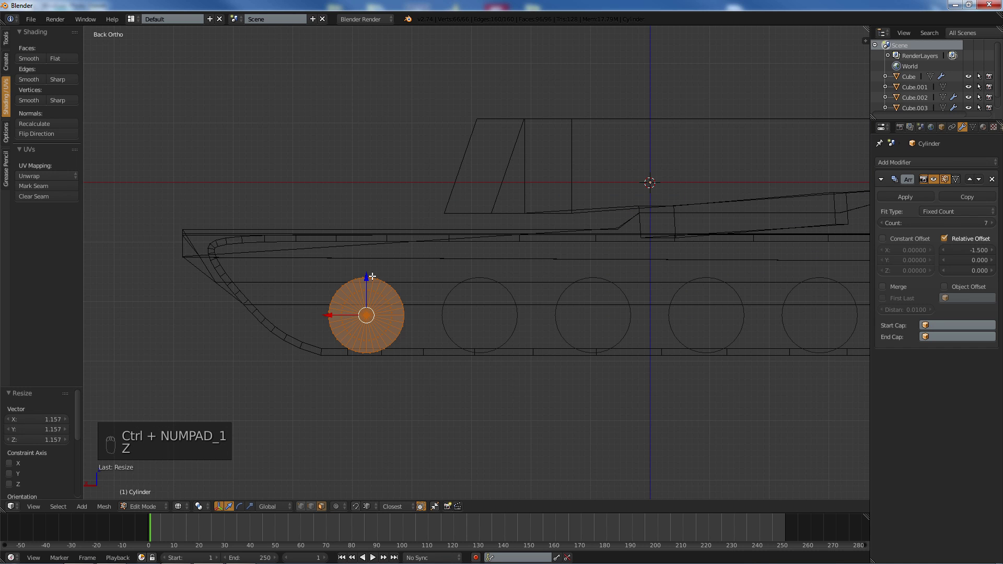
left_click_drag(365, 277, 372, 272)
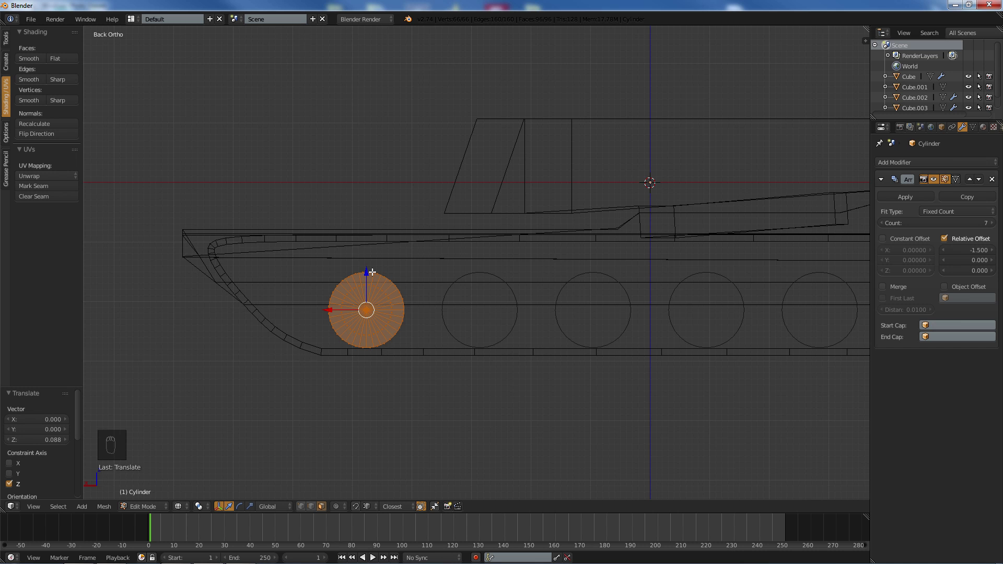
- In solid perspective view, narrow the wheel by scaling it to about 0.829 along Y
key("KP_5")
middle_click_drag(372, 272, 262, 260)
key("z")
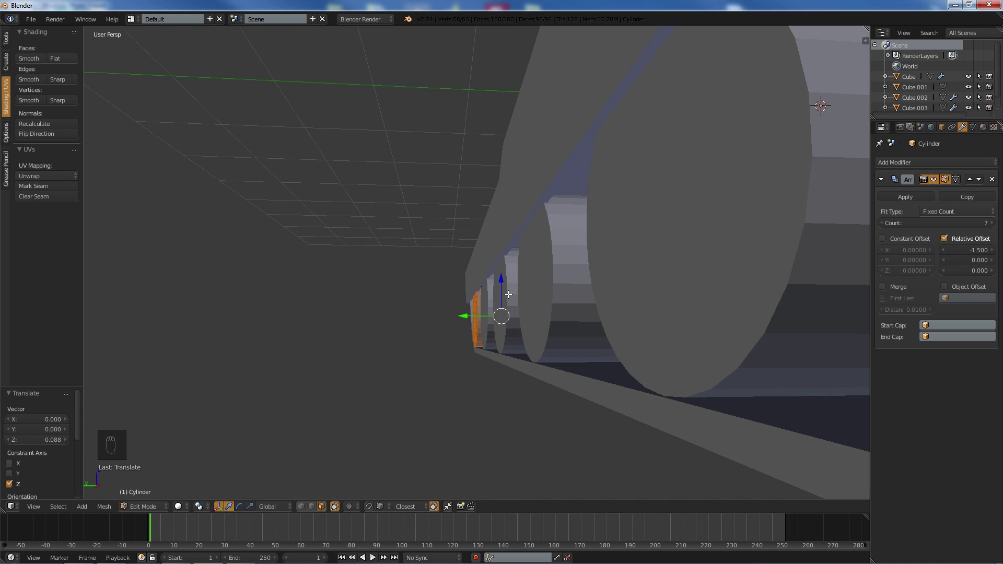
key("s")
key("y")
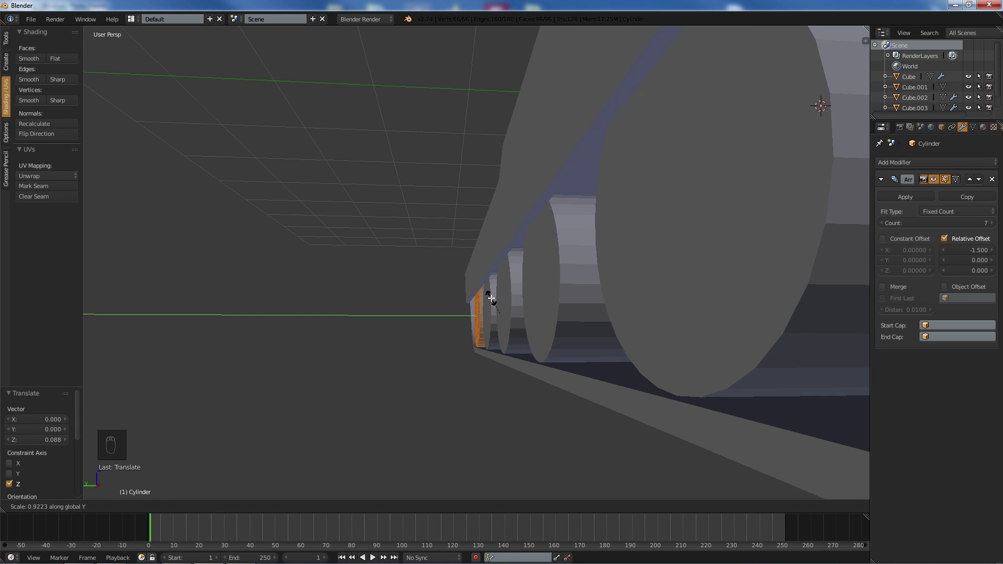
left_click(489, 302)
- Shade the wheel's faces smooth and add an Edge Split modifier with its default 30° split angle
middle_click_drag(490, 302, 524, 343)
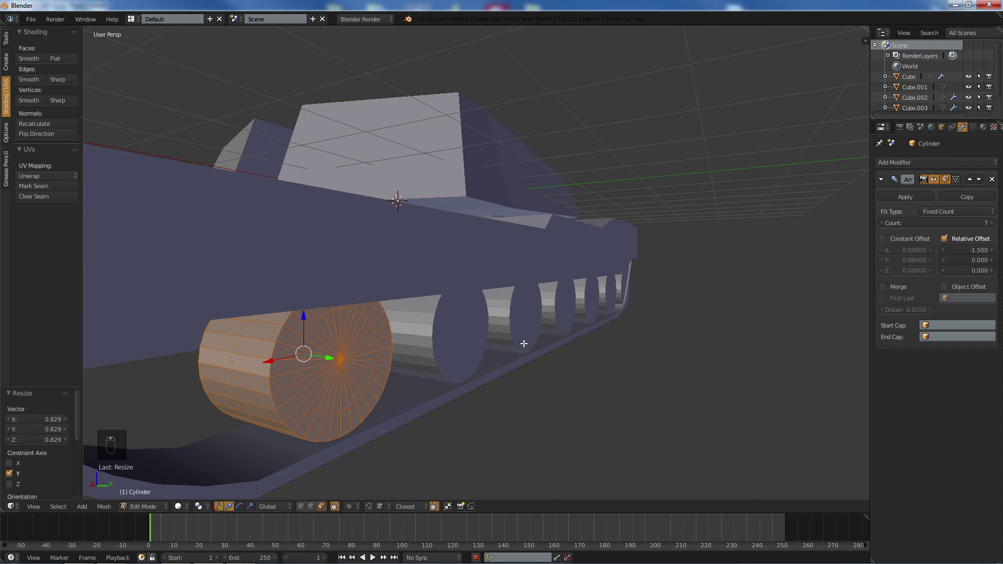
left_click(32, 58)
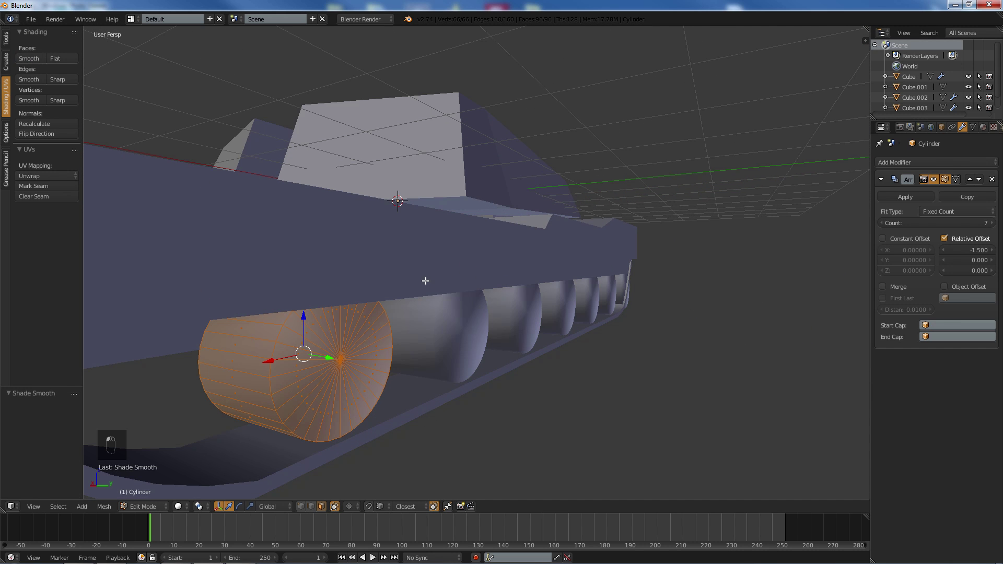
left_click(921, 162)
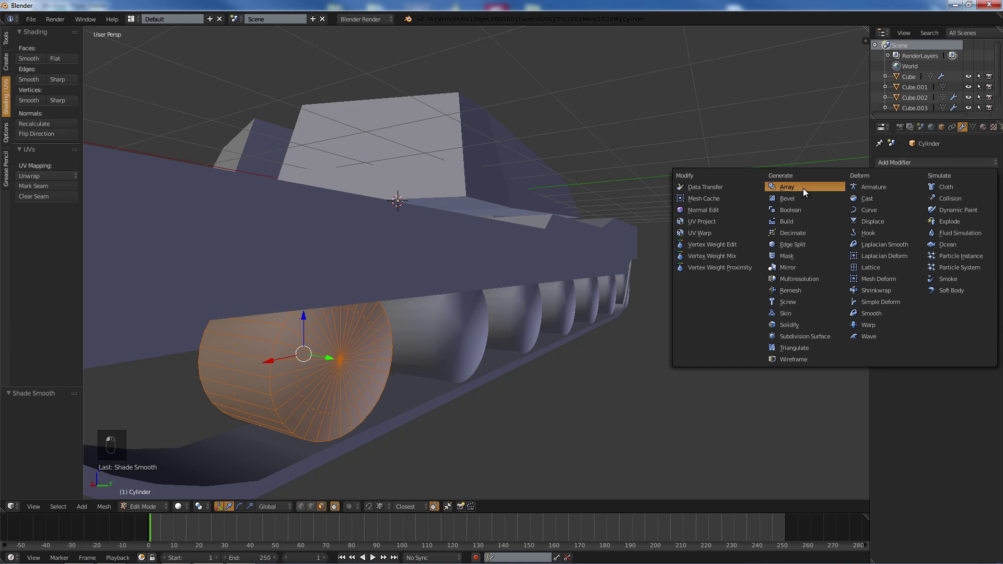
left_click(807, 245)
middle_click_drag(768, 250, 713, 261)
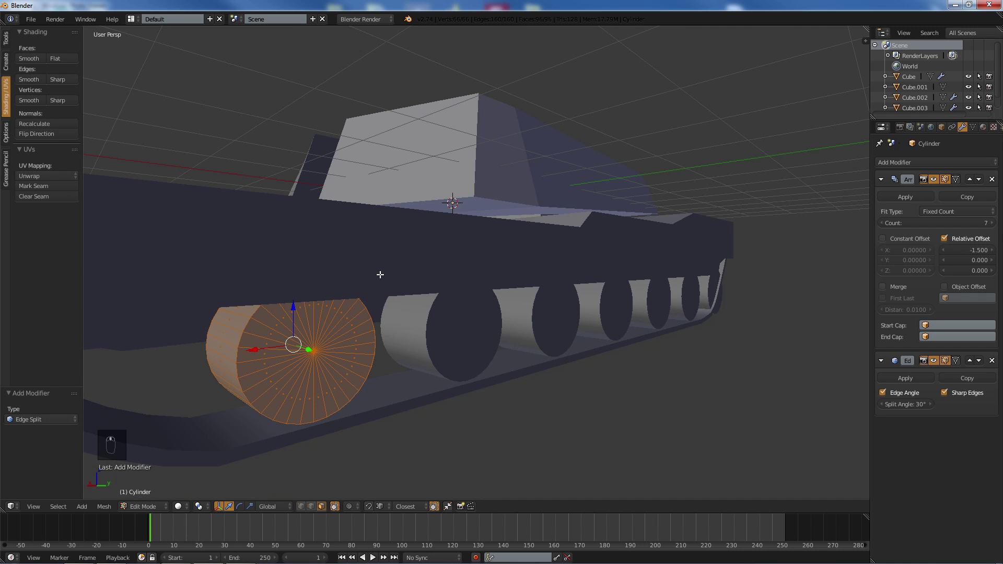
- Select only the faces of the first wheel's outer cap and inset them by about 0.105
key("a")
middle_click_drag(361, 311, 462, 293)
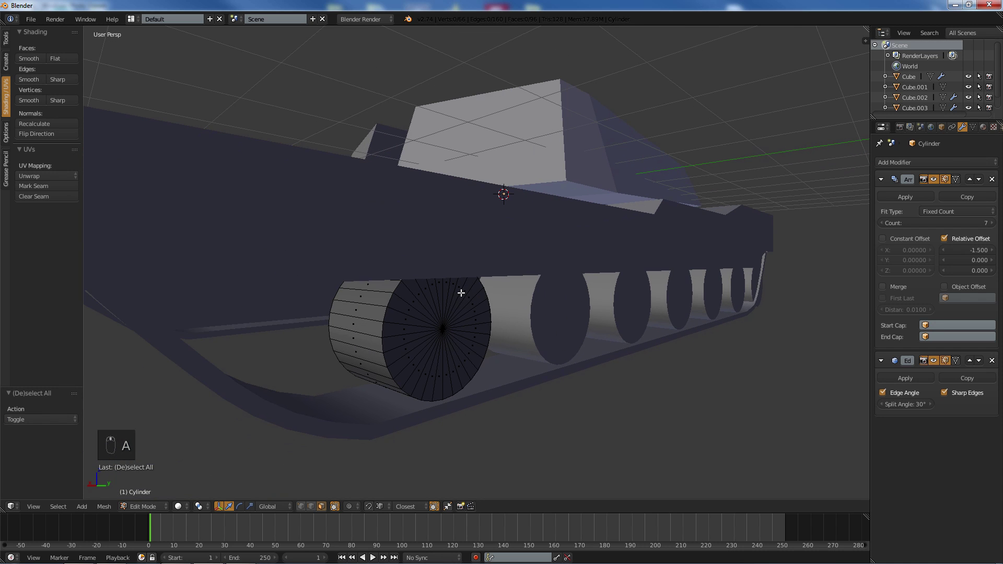
middle_click_drag(579, 272, 496, 296)
scroll(496, 298, "up", 1)
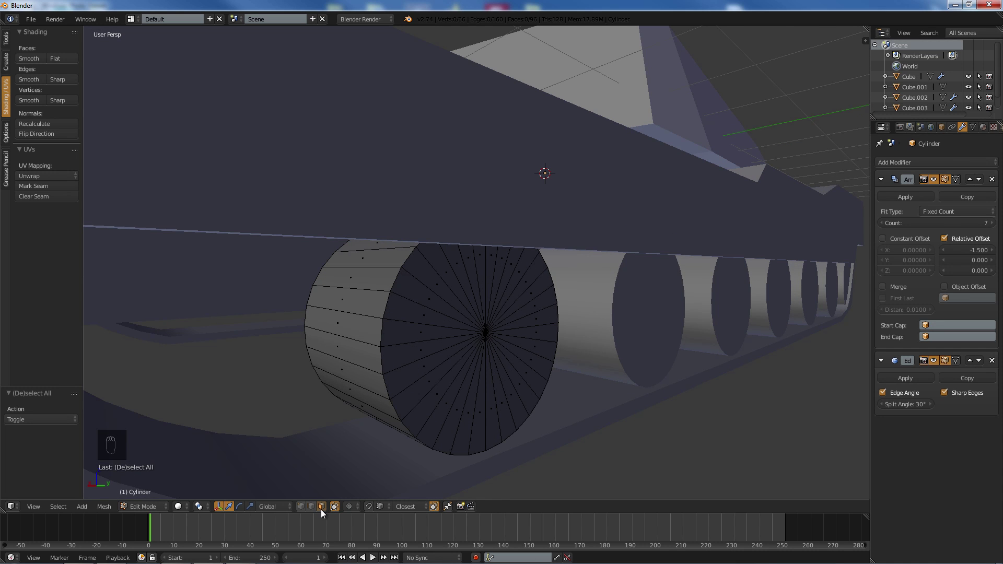
key("c")
mouse_move(455, 325)
left_mouse_down()
mouse_move(500, 333)
mouse_move(474, 320)
left_mouse_up()
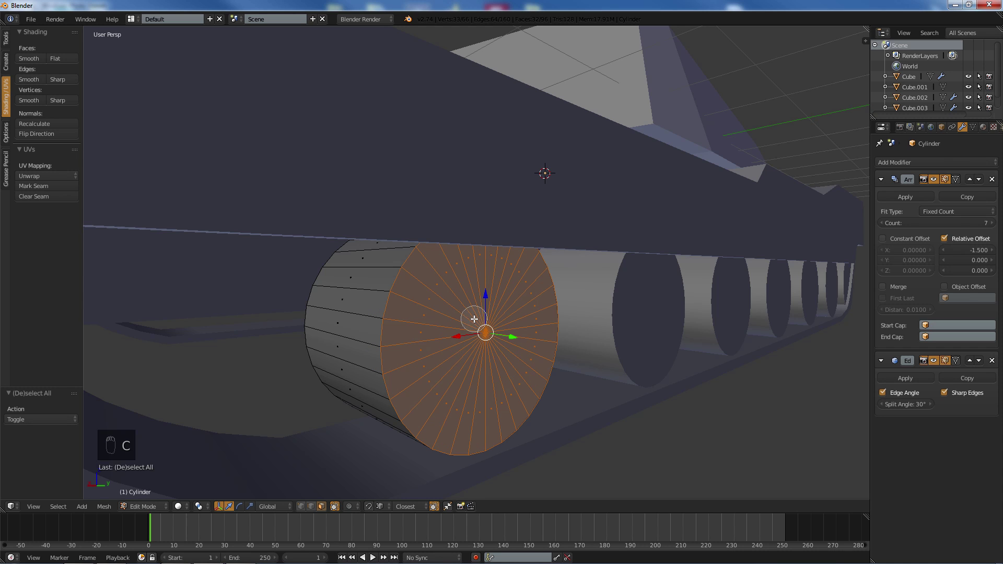
right_click(472, 311)
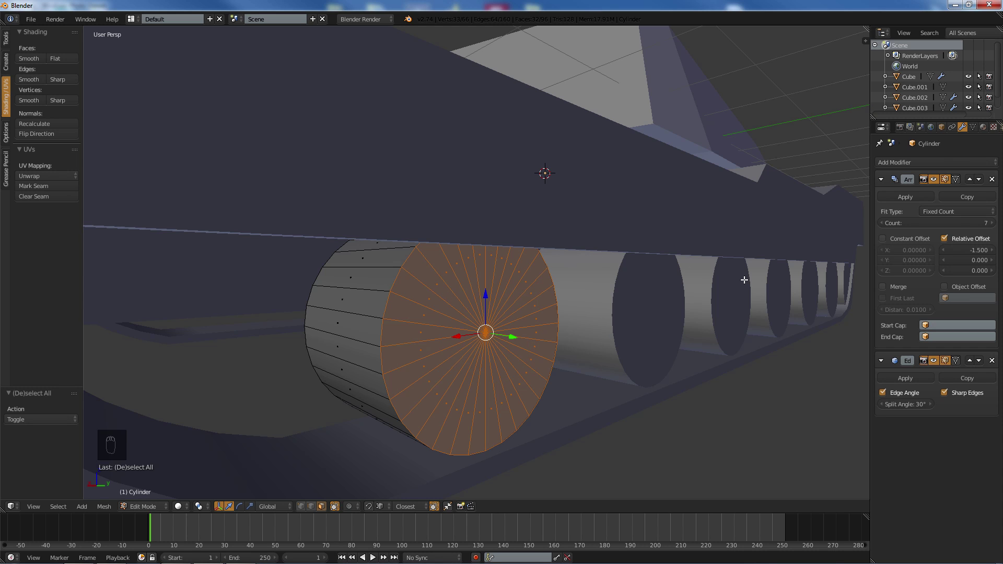
key("i")
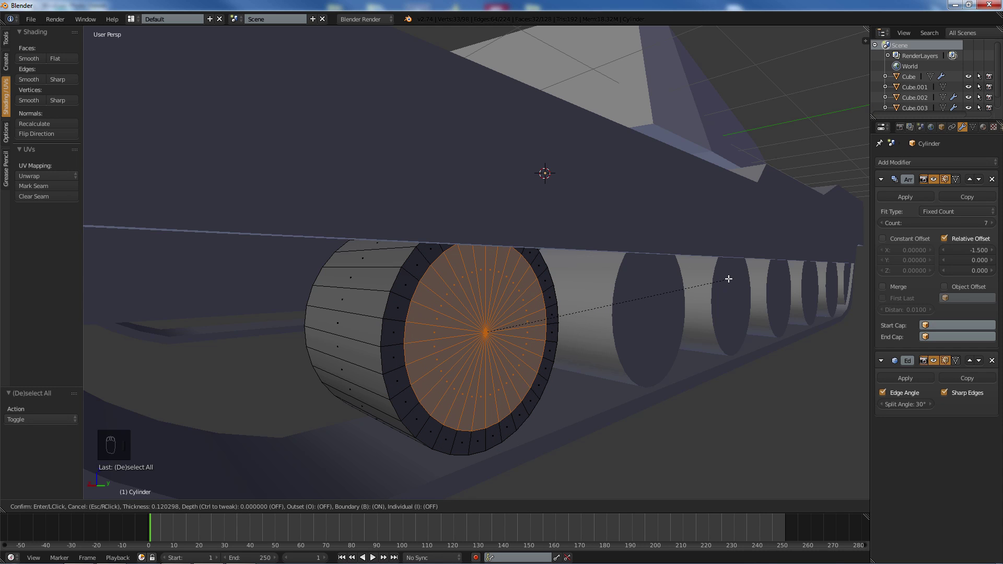
left_click(728, 279)
- Extrude the inset cap about 0.344 into the wheel, then push it about 0.063 deeper along Y
key("e")
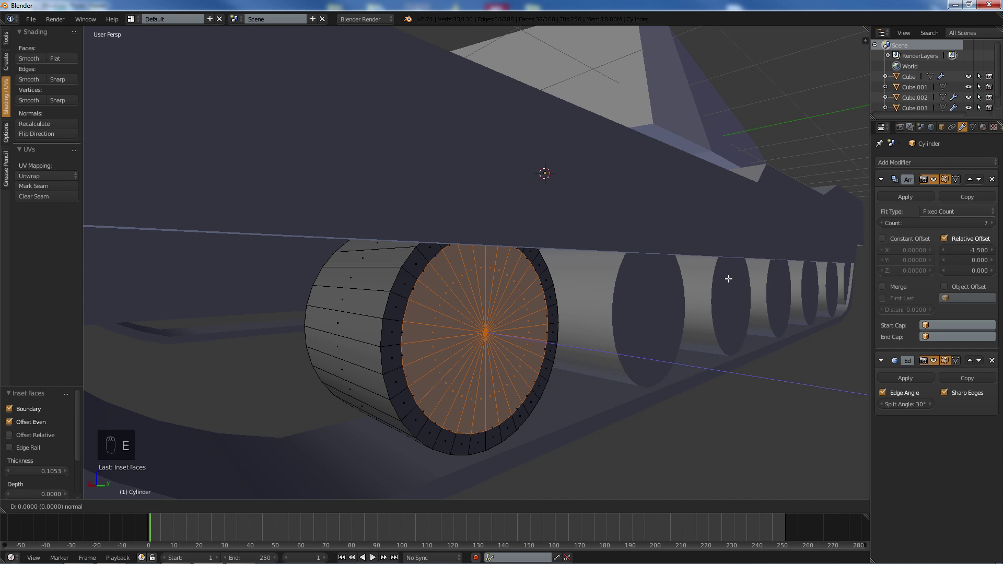
left_click(689, 279)
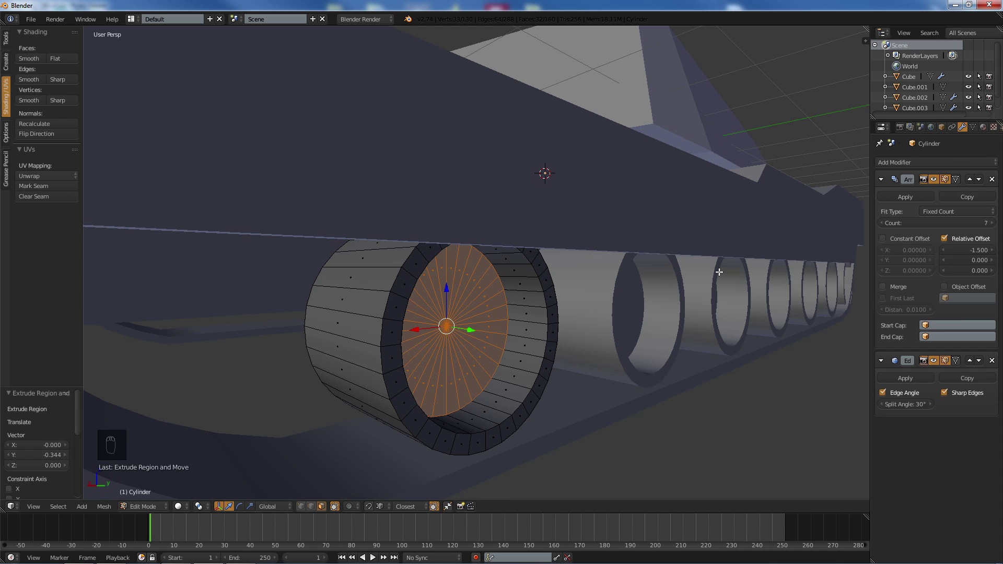
mouse_move(719, 272)
middle_mouse_down()
mouse_move(678, 271)
mouse_move(704, 280)
middle_mouse_up()
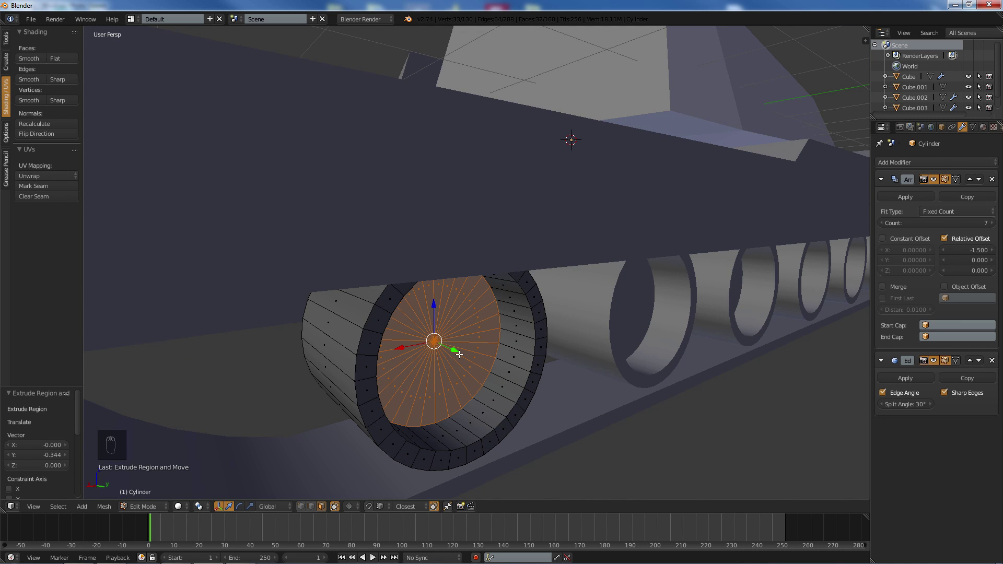
left_click_drag(459, 354, 450, 350)
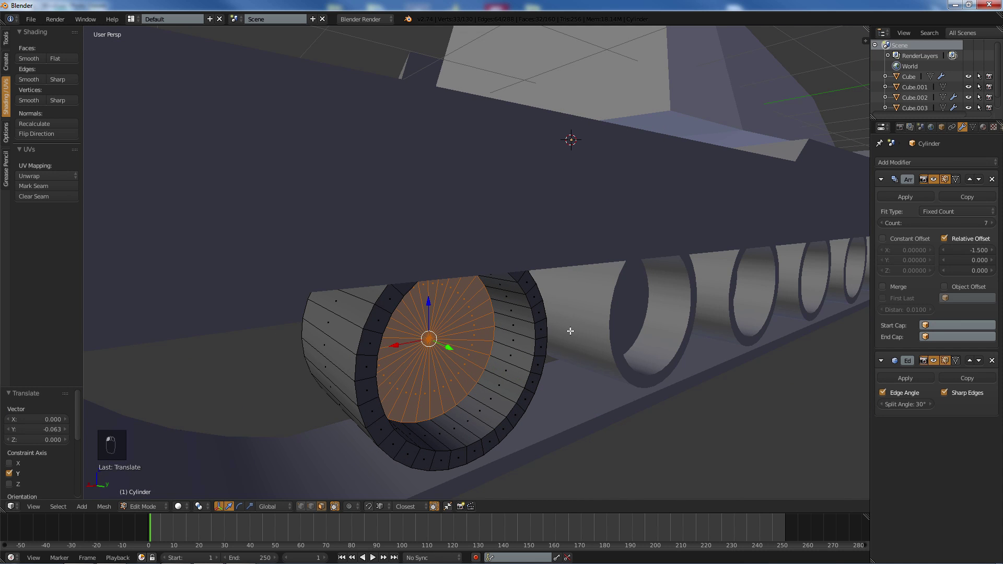
- Inset the recessed cap by about 0.412 and extrude the small centre outward about 0.123 as a hub
key("i")
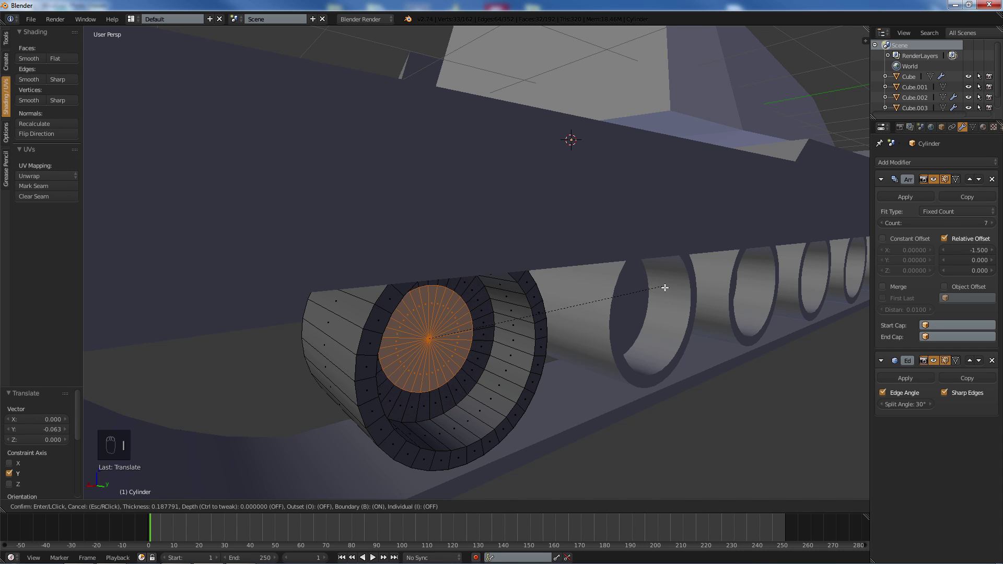
left_click(633, 294)
key("e")
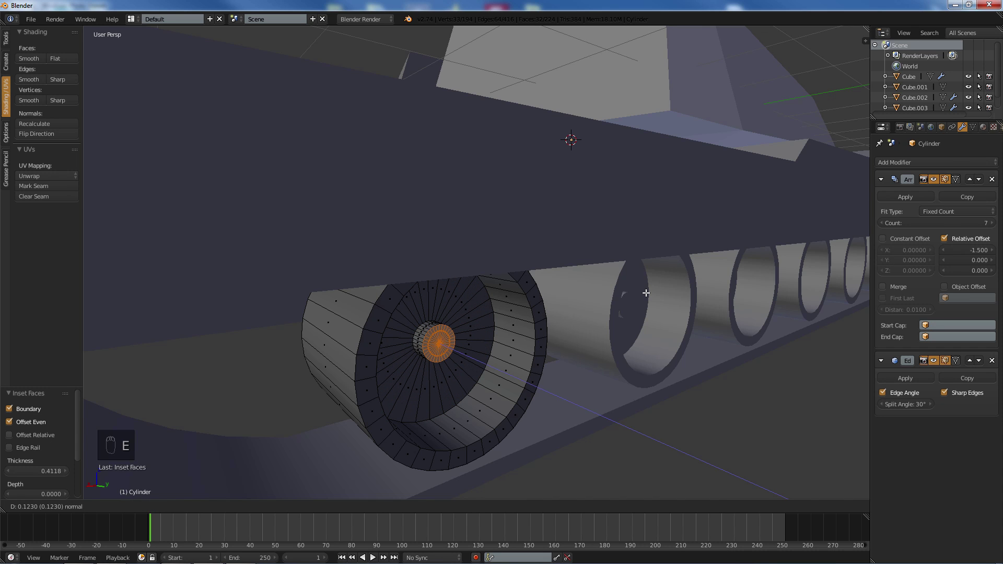
left_click(646, 293)
- Deselect the wheel's mesh and return to object mode with the whole tank in view
middle_click_drag(646, 293, 618, 322)
scroll(587, 287, "down", 3)
key("a")
scroll(515, 307, "down", 2)
scroll(632, 313, "down", 3)
key("Tab")
scroll(652, 328, "up", 2)
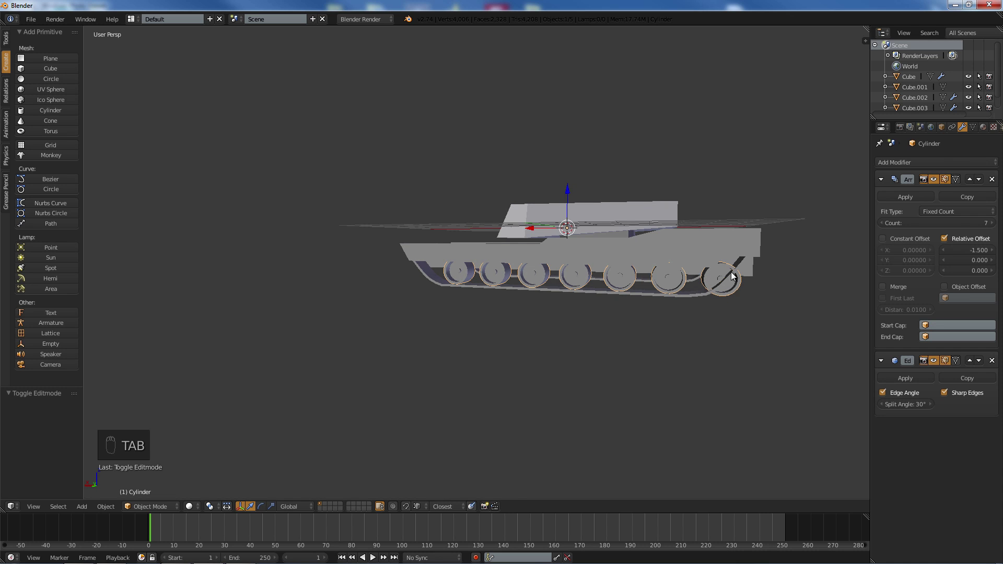
- In an orthographic back view, select the first wheel's whole mesh and move it about 0.663 along X towards the track's end
scroll(404, 286, "down", 2)
middle_click_drag(414, 287, 425, 291)
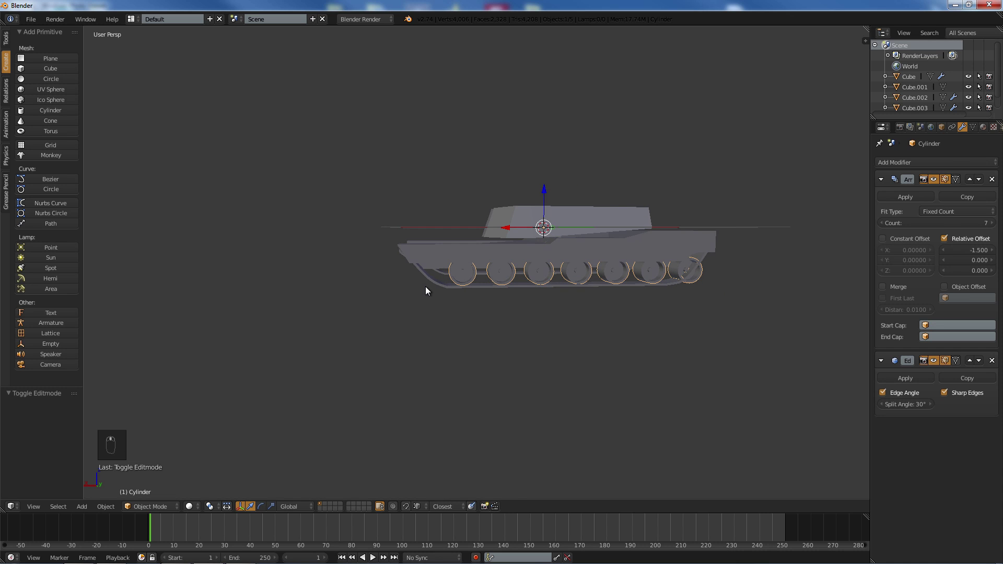
key("KP_1")
key("KP_3")
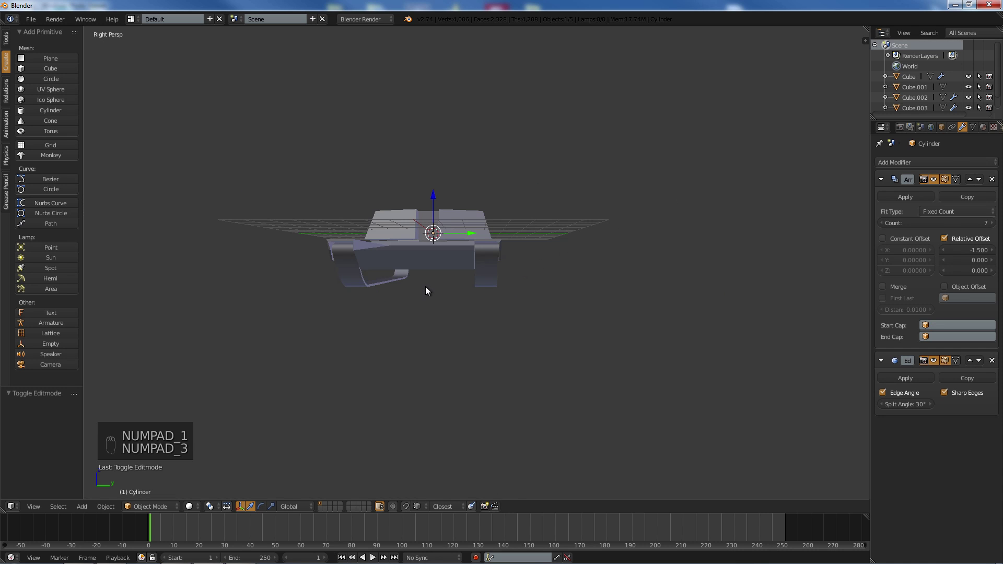
key("ctrl+KP_1")
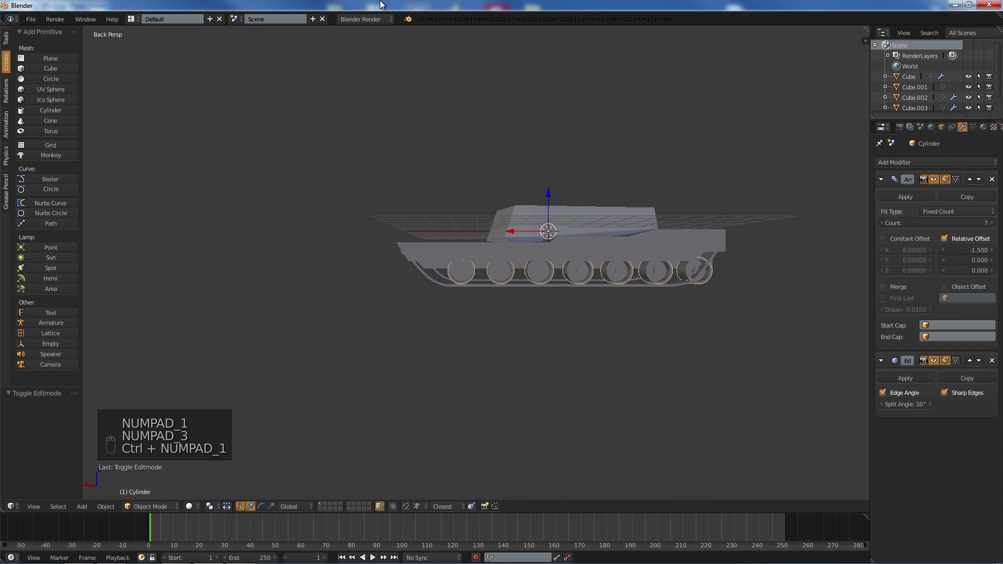
key("KP_5")
scroll(598, 71, "up", 7)
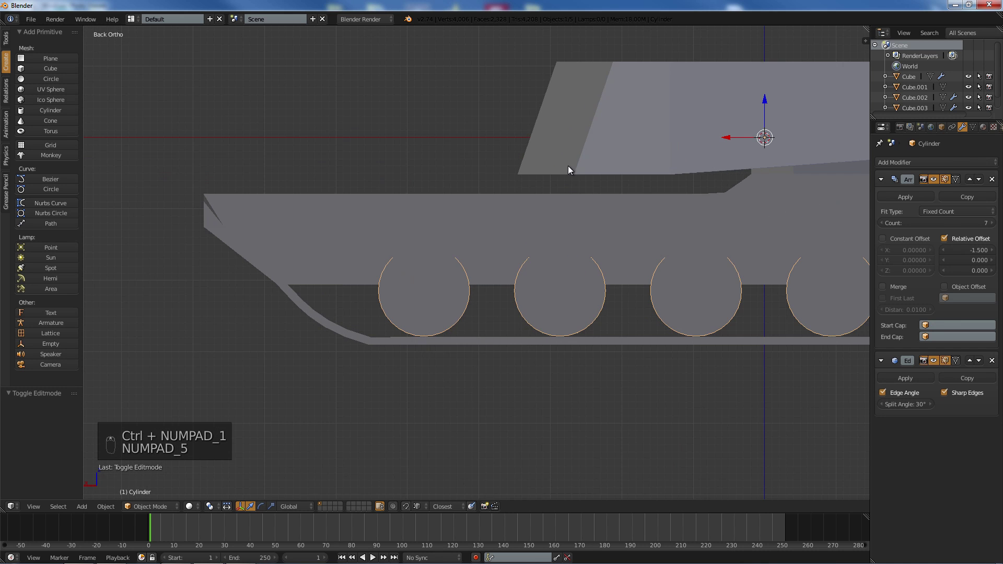
key("Tab")
scroll(519, 217, "down", 3)
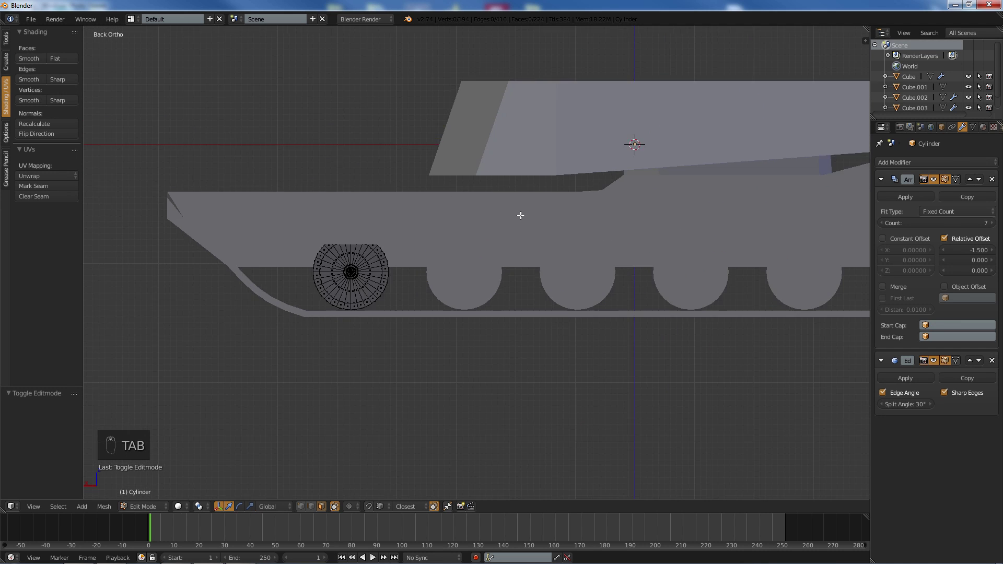
key("a")
key("a")
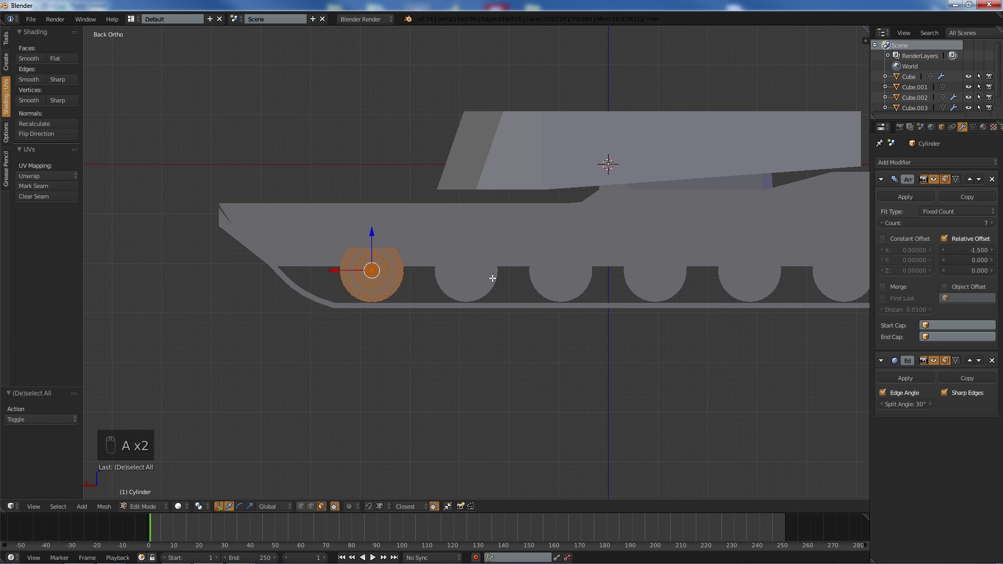
left_click_drag(339, 271, 306, 272)
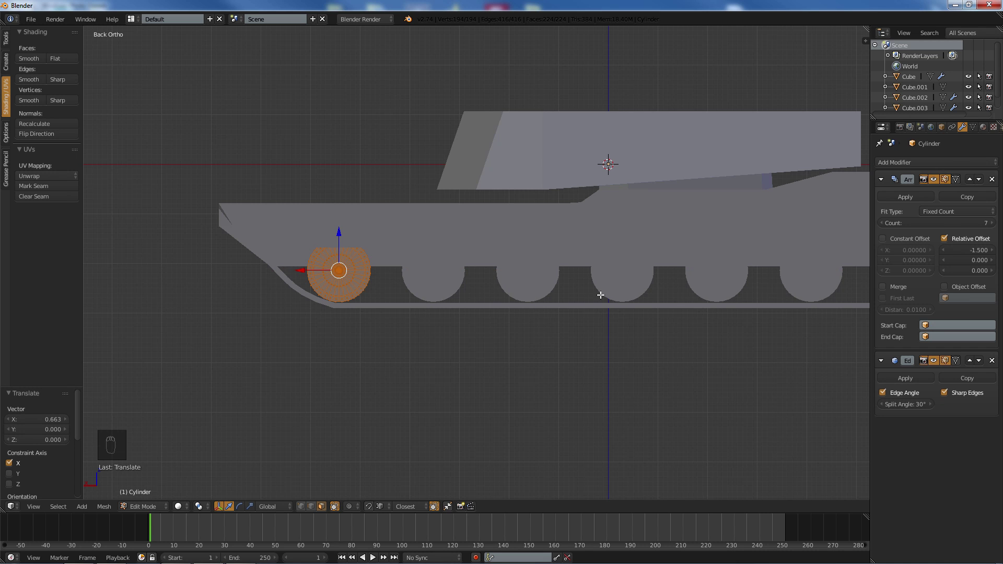
- Try relative X offsets of -1, -1.2 and -1.4 for the wheel array to compare the wheel spacing
middle_click_drag(601, 295, 481, 293, "shift")
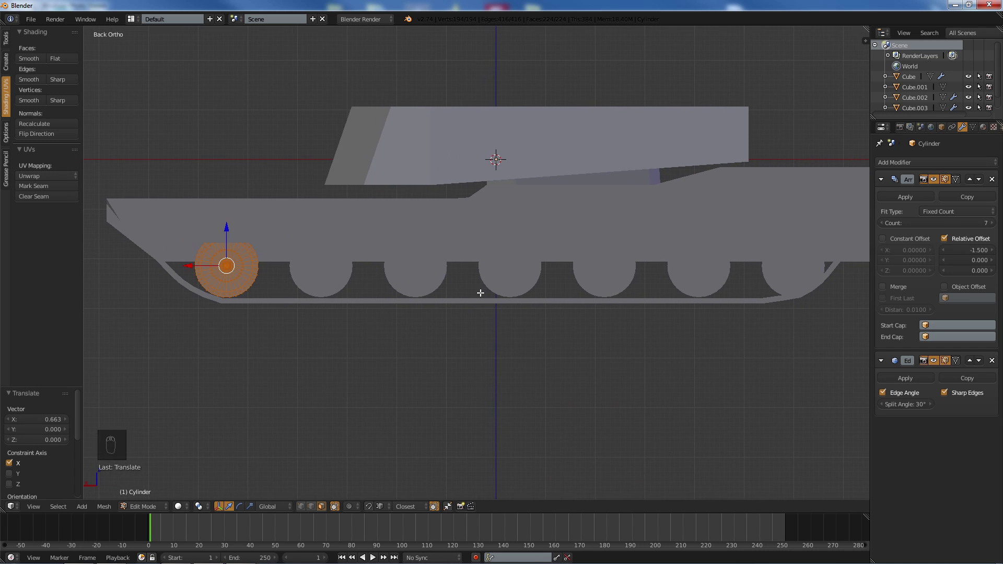
left_click(975, 248)
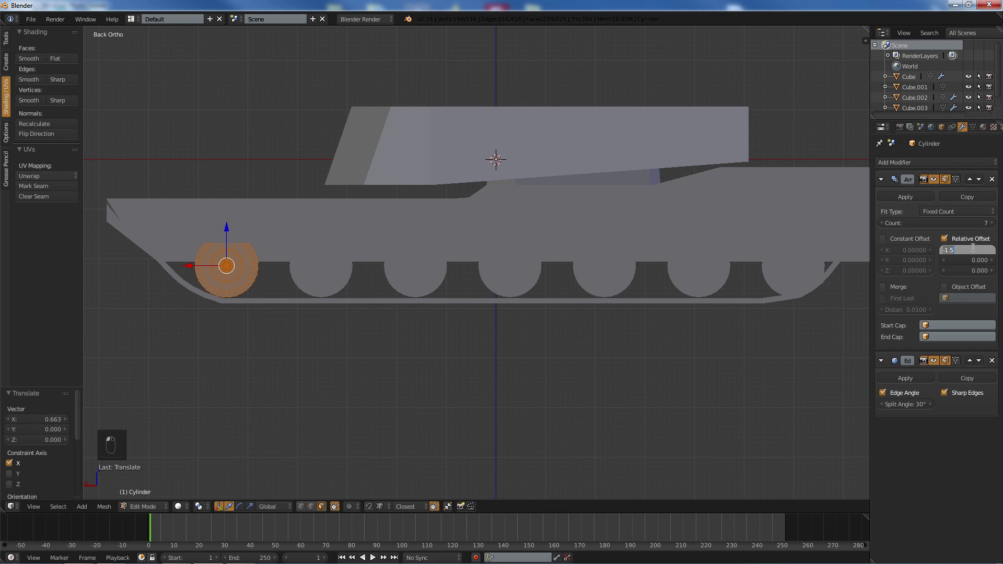
key("BackSpace")
key("Return")
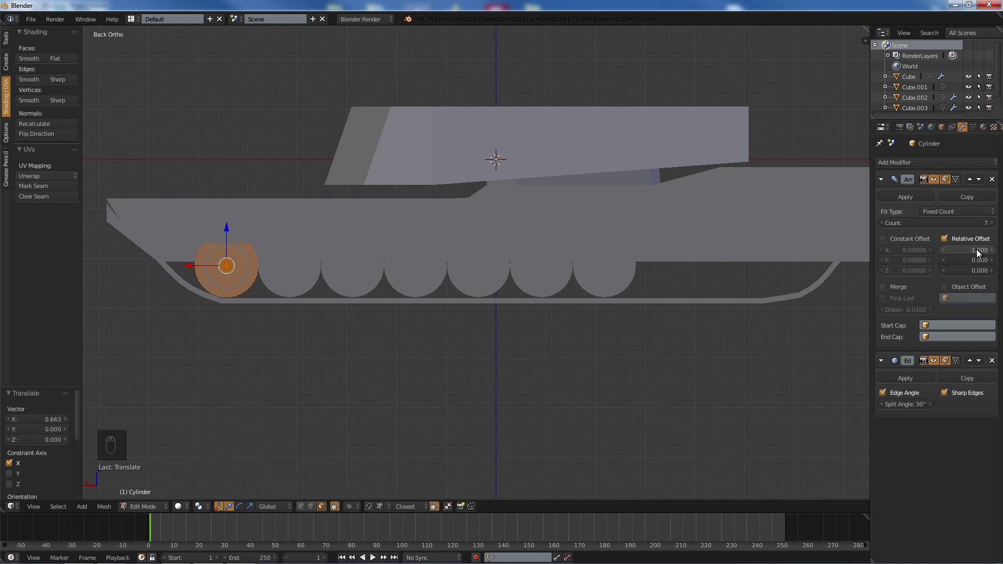
left_click(958, 249)
key("BackSpace")
type("-1.2")
key("Return")
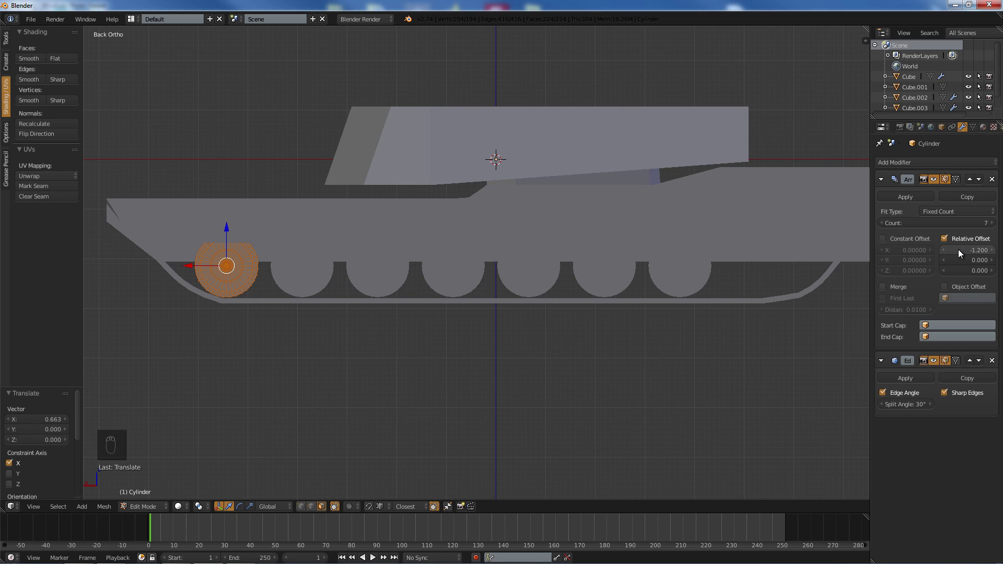
left_click(958, 249)
key("BackSpace")
type("-1.4")
key("Return")
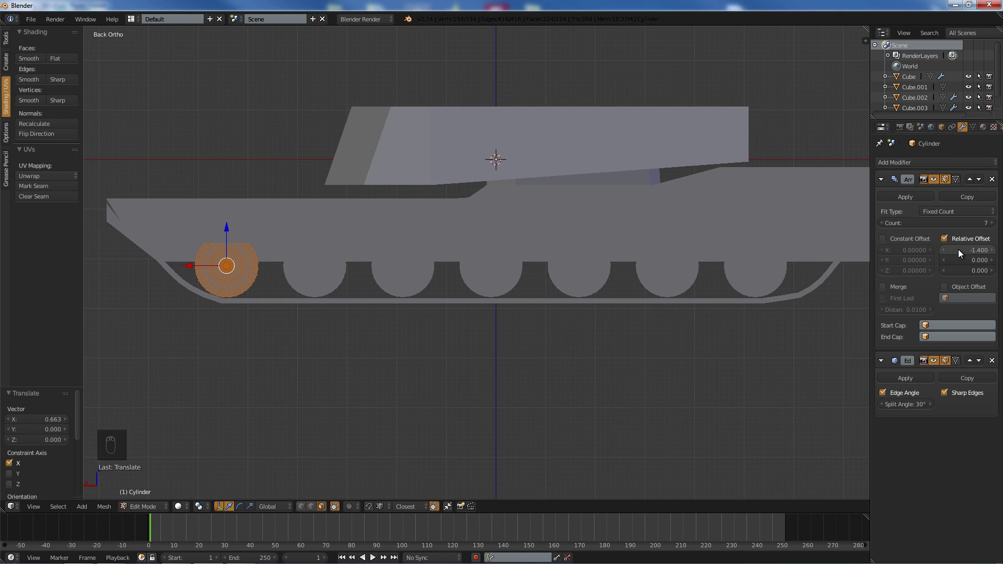
- Set the wheel array's relative X offset to -1.3 and shift the wheel mesh about -0.368 along X
left_click(958, 249)
key("BackSpace")
key("Return")
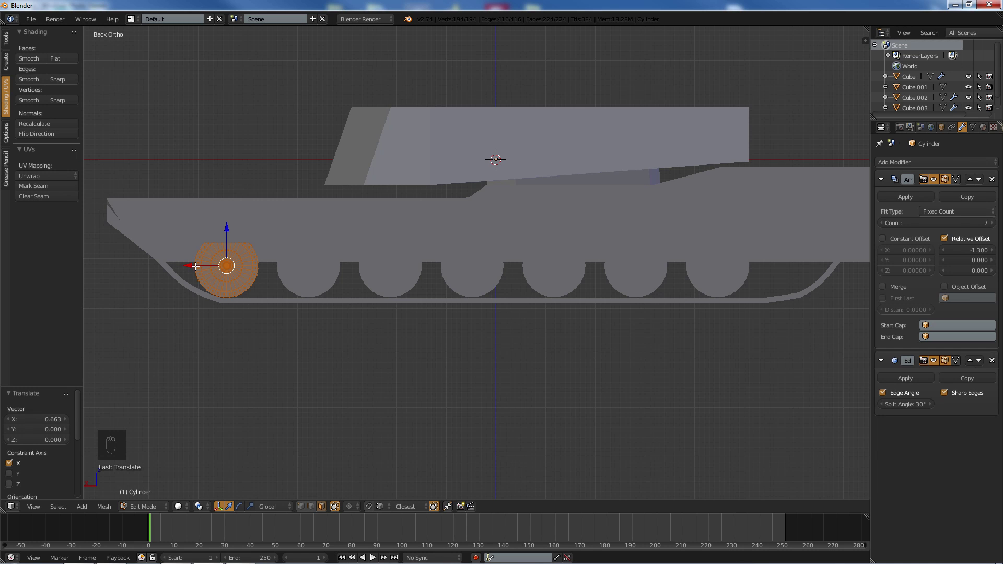
mouse_move(196, 266)
left_mouse_down()
mouse_move(221, 266)
mouse_move(210, 266)
left_mouse_up()
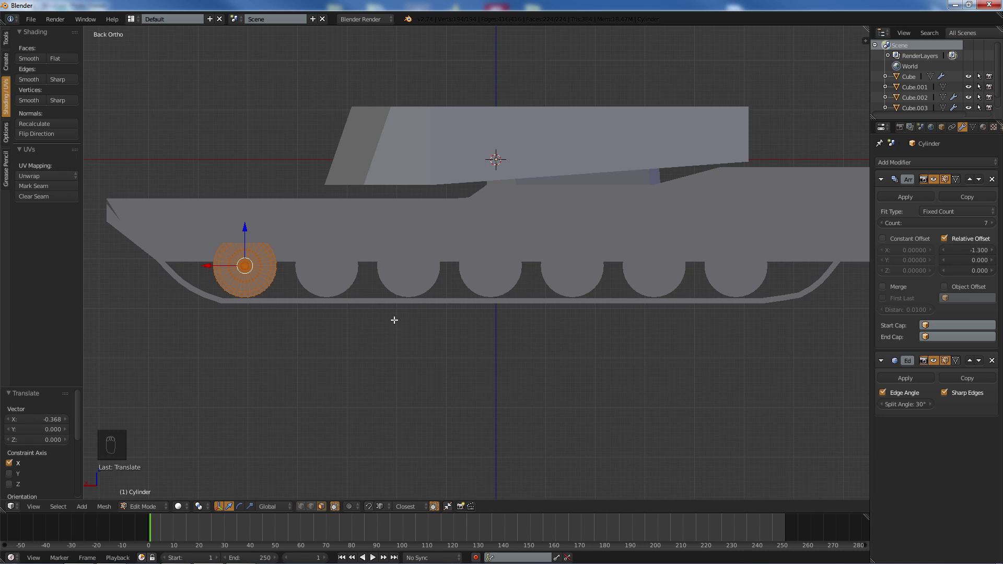
- Deselect the wheel's mesh, check the wheel row in perspective and return to object mode
key("a")
key("KP_5")
middle_click_drag(471, 301, 470, 298)
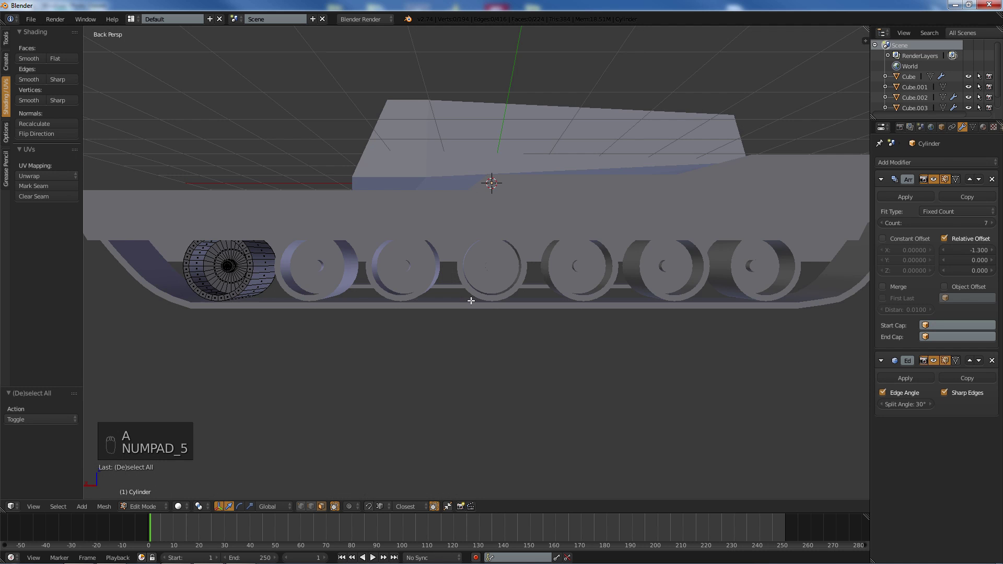
key("z")
key("z")
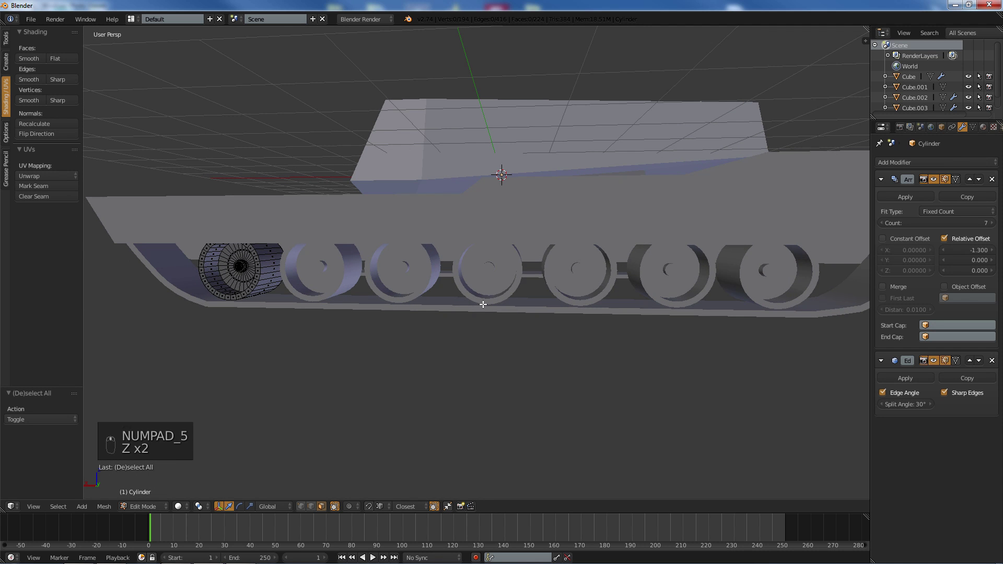
key("a")
middle_click_drag(598, 320, 694, 323)
key("a")
scroll(595, 311, "down", 4)
key("Tab")
scroll(592, 306, "up", 3)
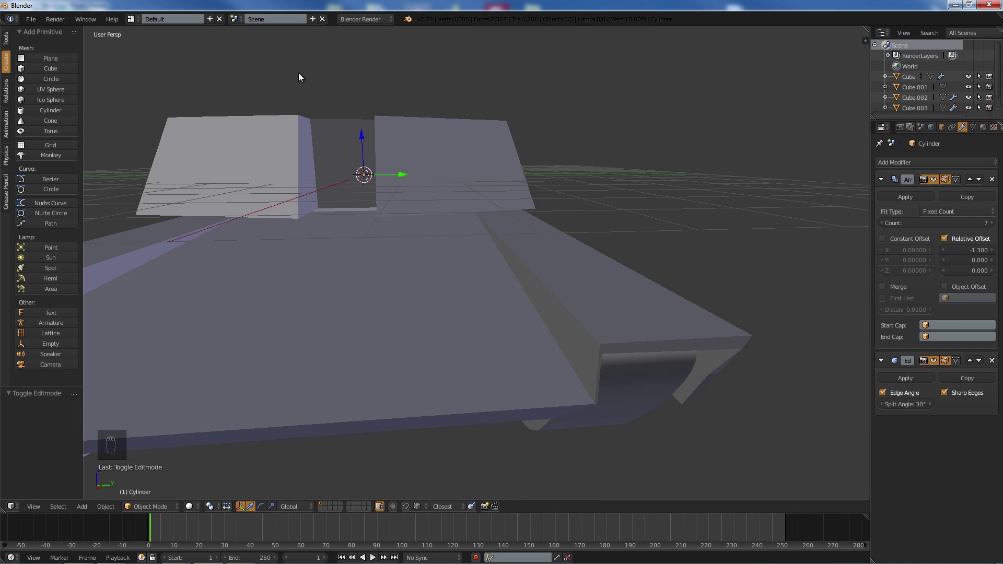
- Move the inner side face of the upper block's front notch about 0.154 along Y and return to object mode
middle_click_drag(381, 161, 566, 240)
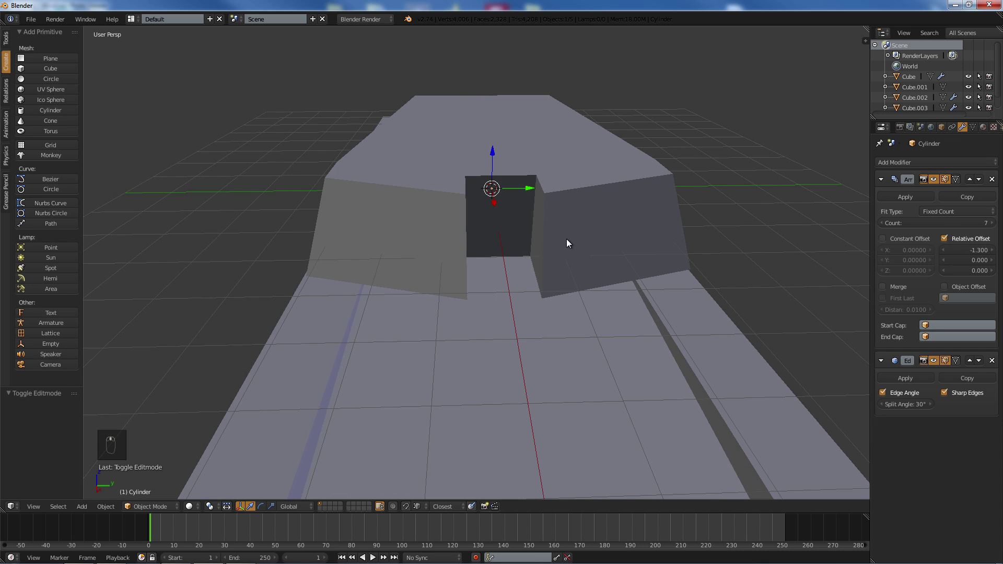
middle_click_drag(497, 225, 437, 271)
scroll(444, 269, "up", 1)
right_click(562, 227)
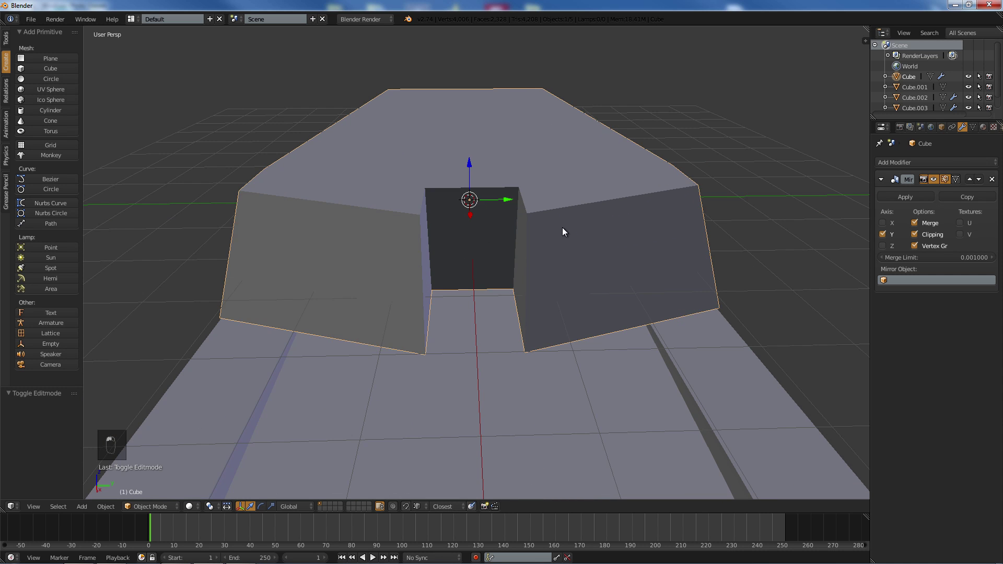
key("Tab")
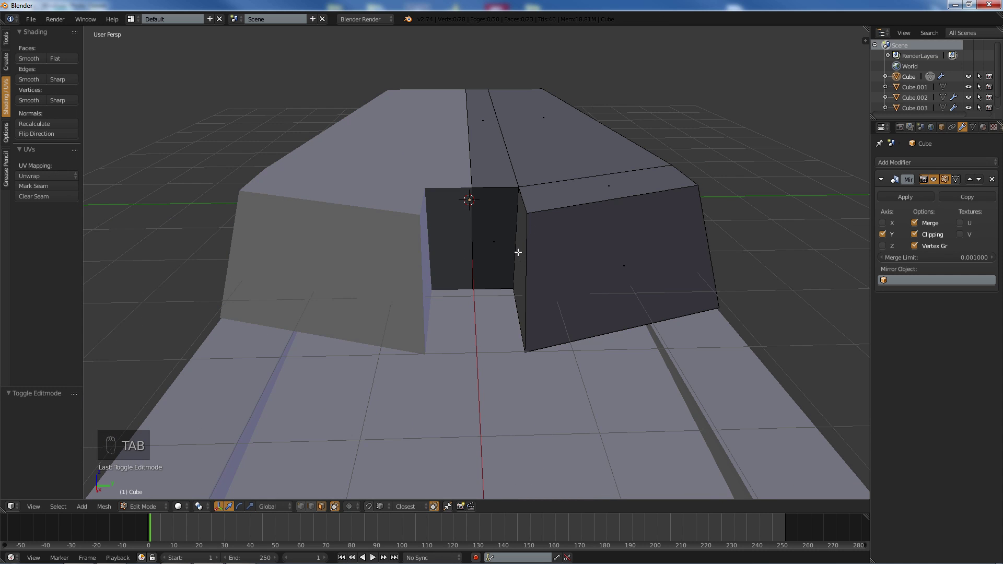
right_click(517, 253)
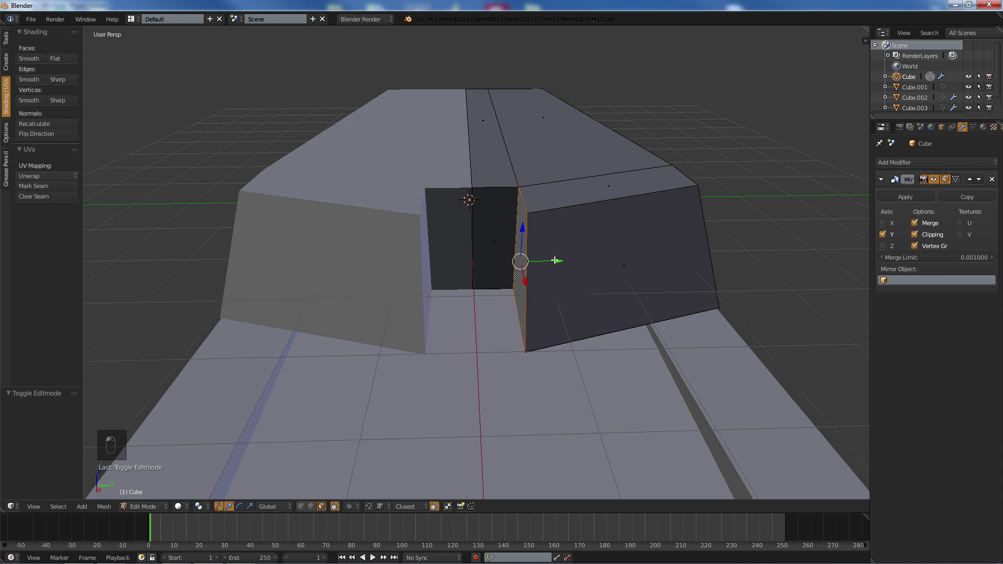
mouse_move(552, 257)
left_mouse_down()
mouse_move(566, 259)
mouse_move(555, 257)
left_mouse_up()
middle_click_drag(555, 256, 483, 248)
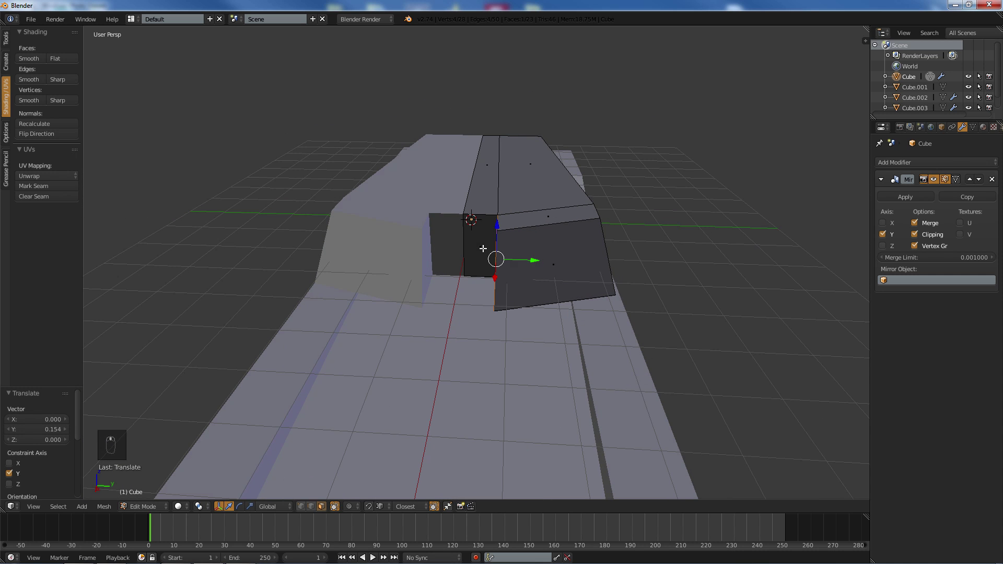
key("a")
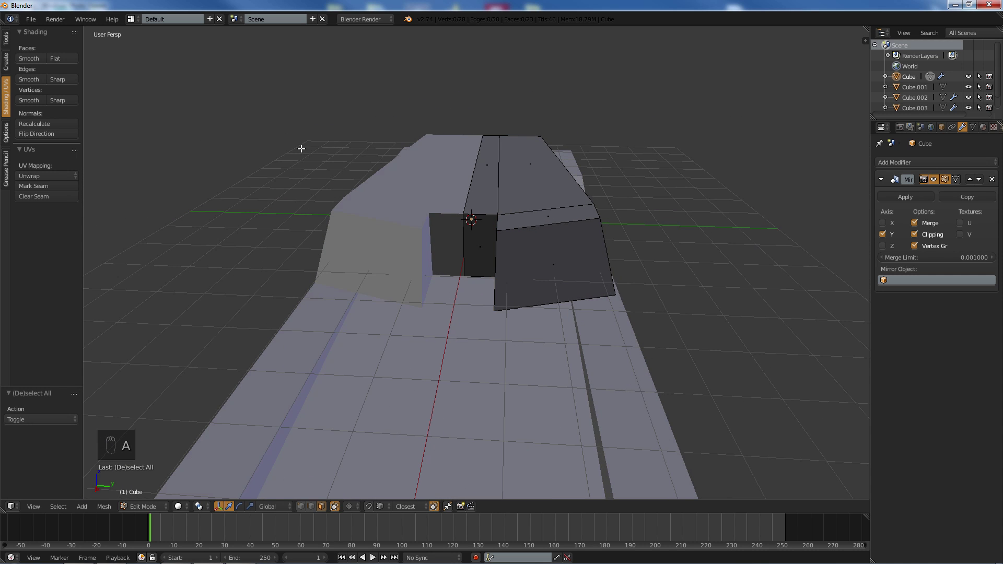
key("Tab")
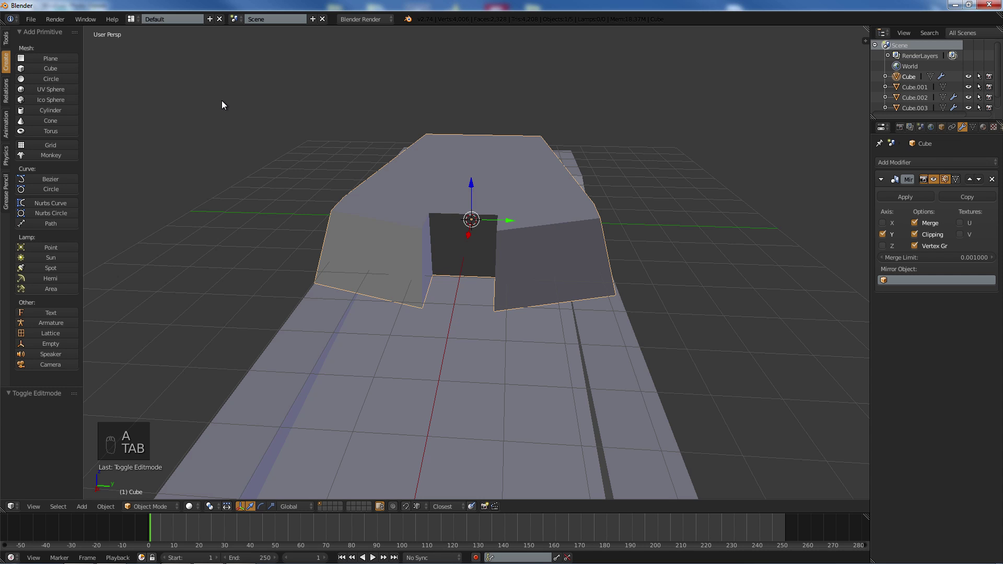
- Add a new cube at the origin and move its mesh about 2.658 along X, out of the upper block's notch
key("a")
key("a")
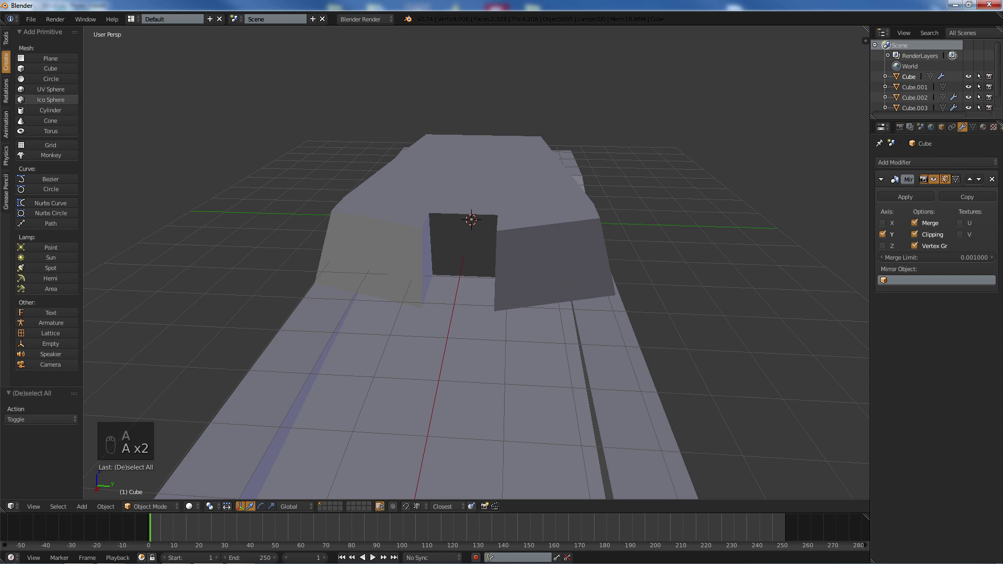
left_click(46, 68)
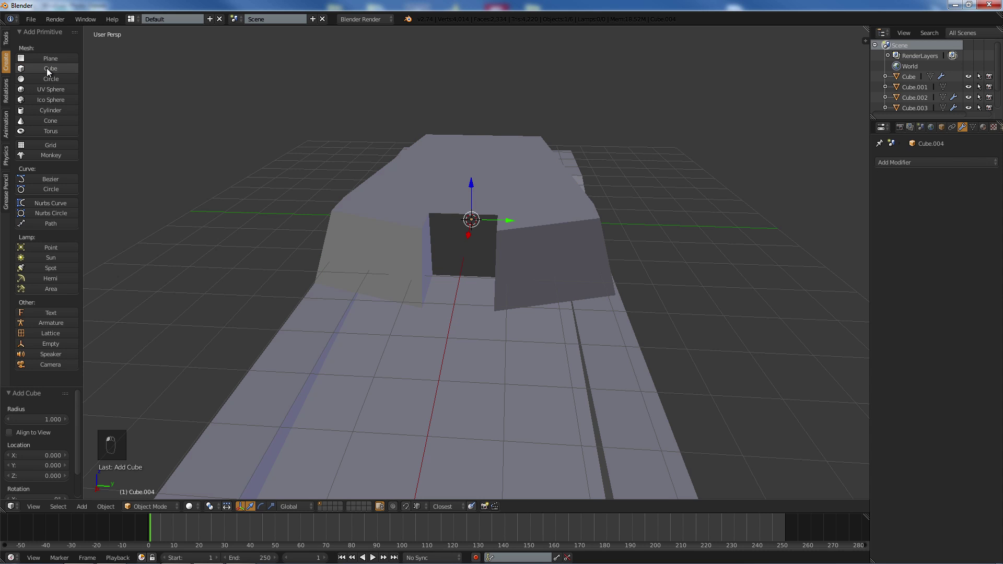
key("Tab")
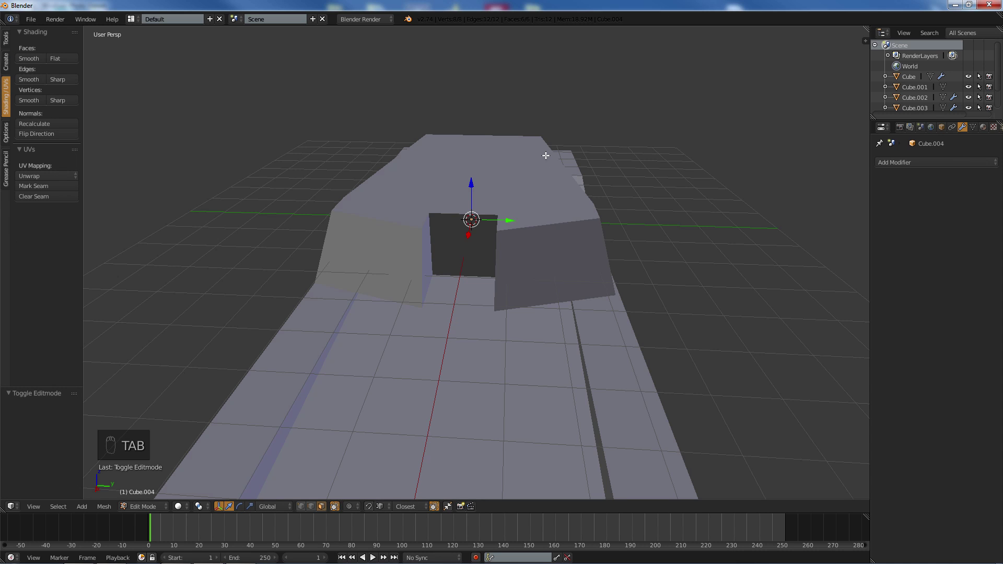
key("a")
key("a")
key("a")
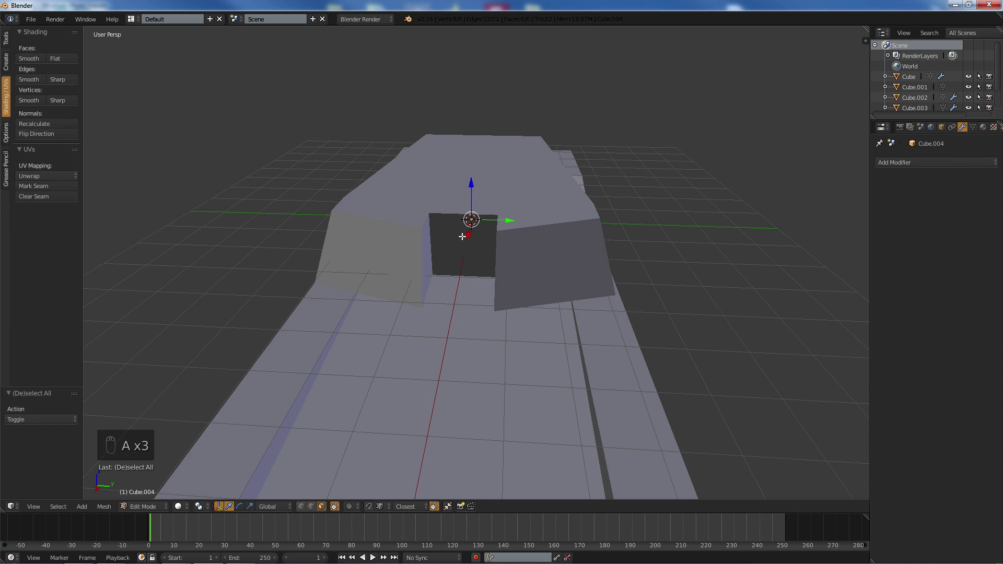
key("a")
key("g")
key("x")
left_click(473, 288)
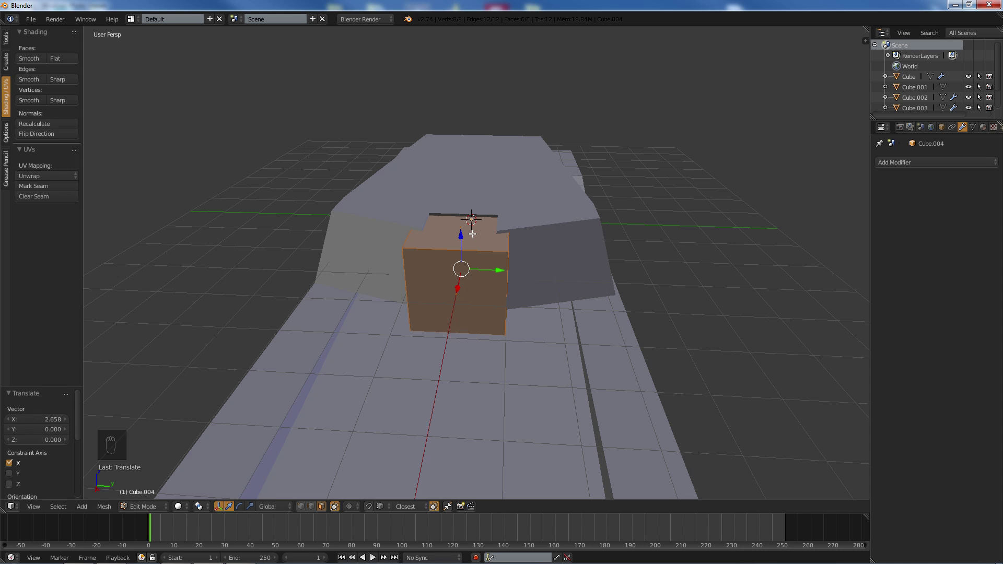
- Show the model in wireframe in an orthographic right view, framed closely on the new cube
key("KP_3")
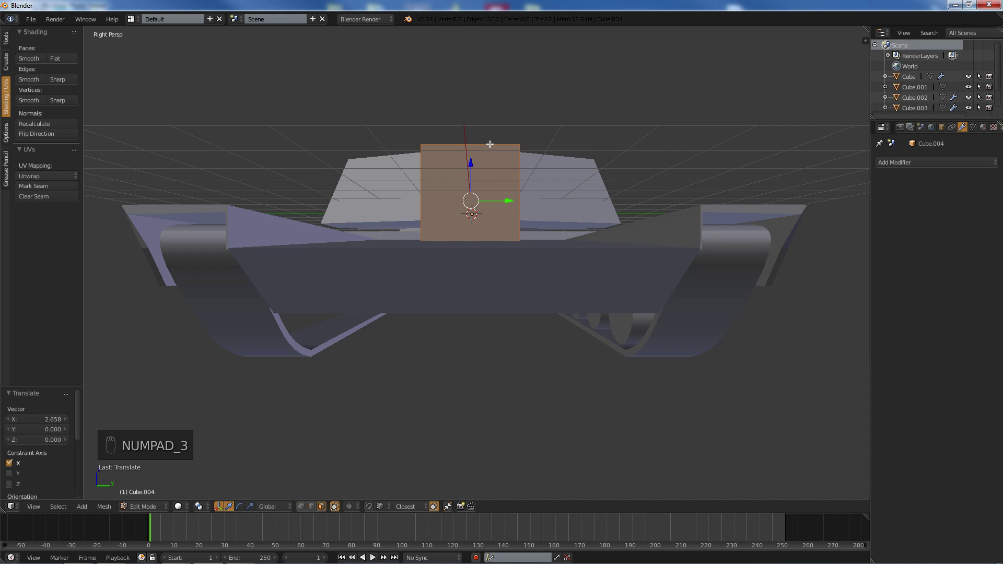
key("KP_5")
key("z")
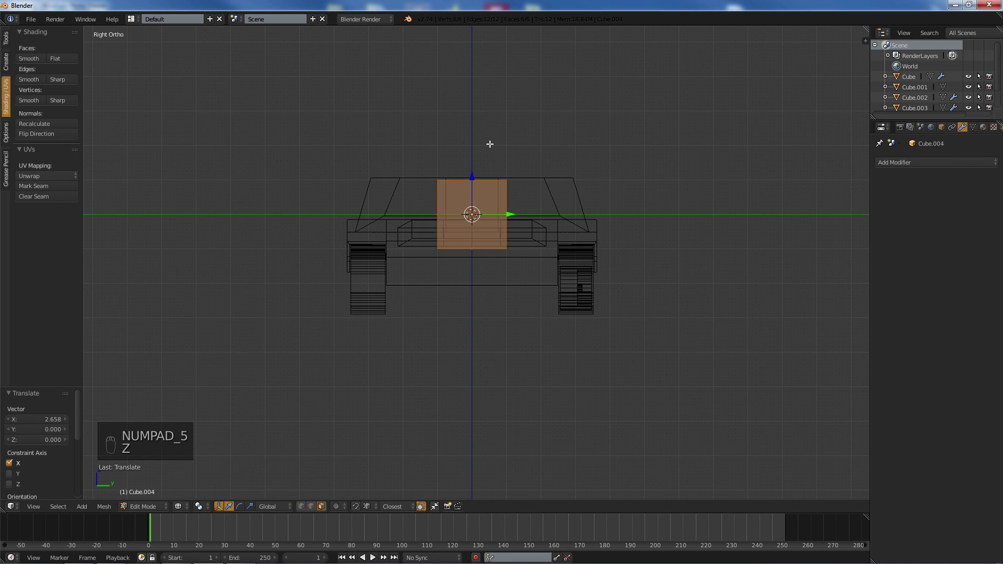
scroll(495, 166, "up", 1)
middle_click_drag(474, 99, 470, 172, "shift")
scroll(470, 185, "up", 4)
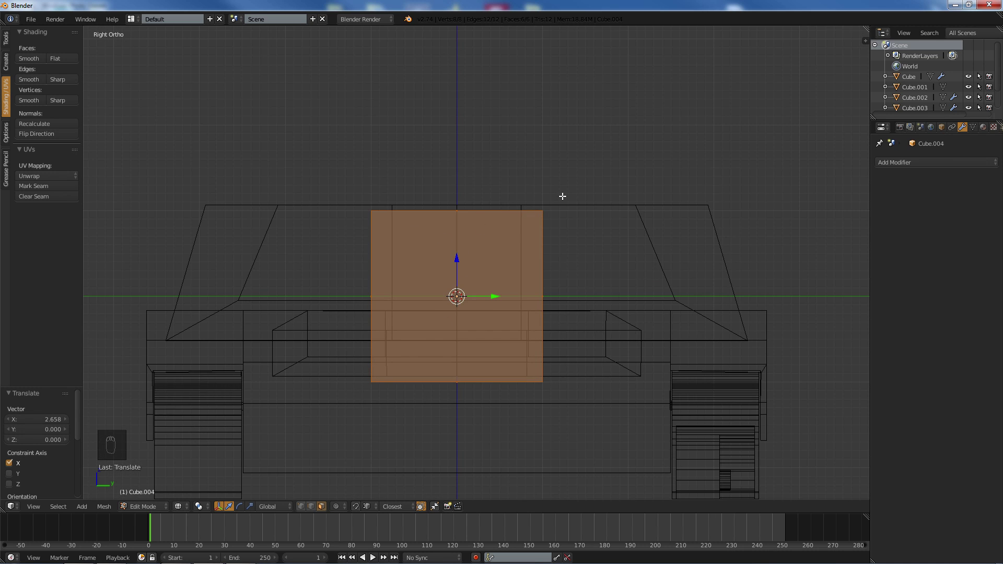
- Try scaling the new cube by about 0.928 along Z and undo the resize
key("s")
key("z")
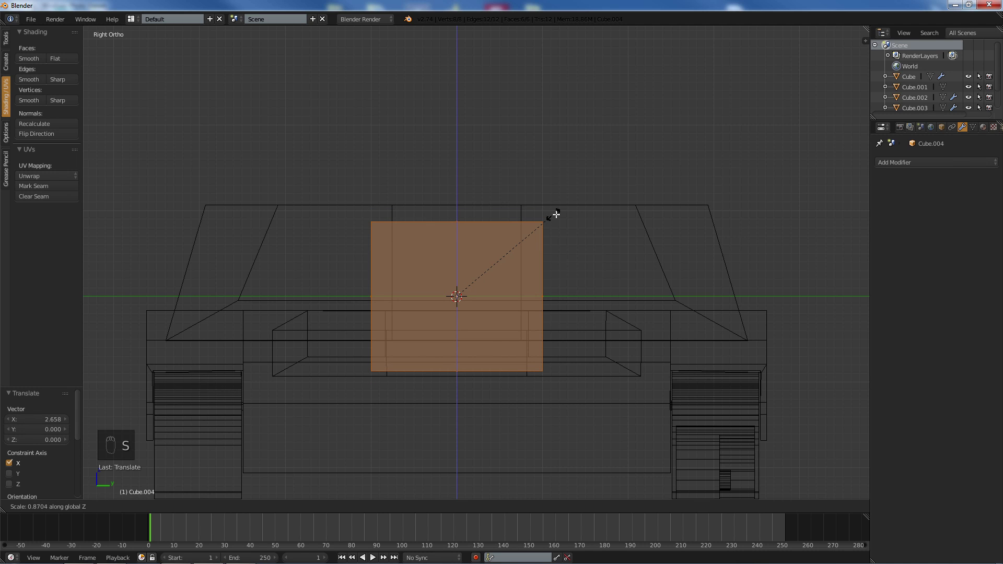
left_click(557, 208)
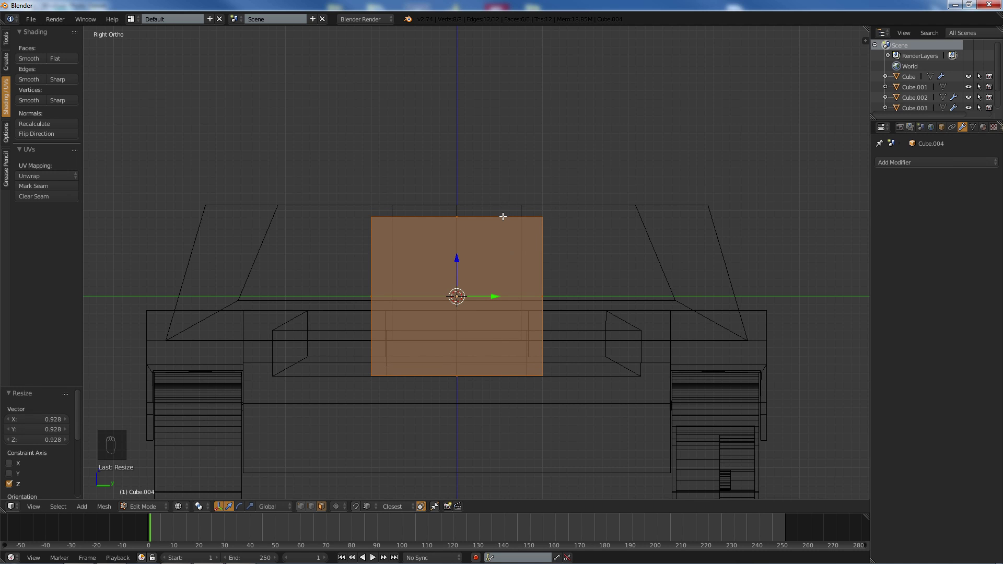
key("ctrl+z")
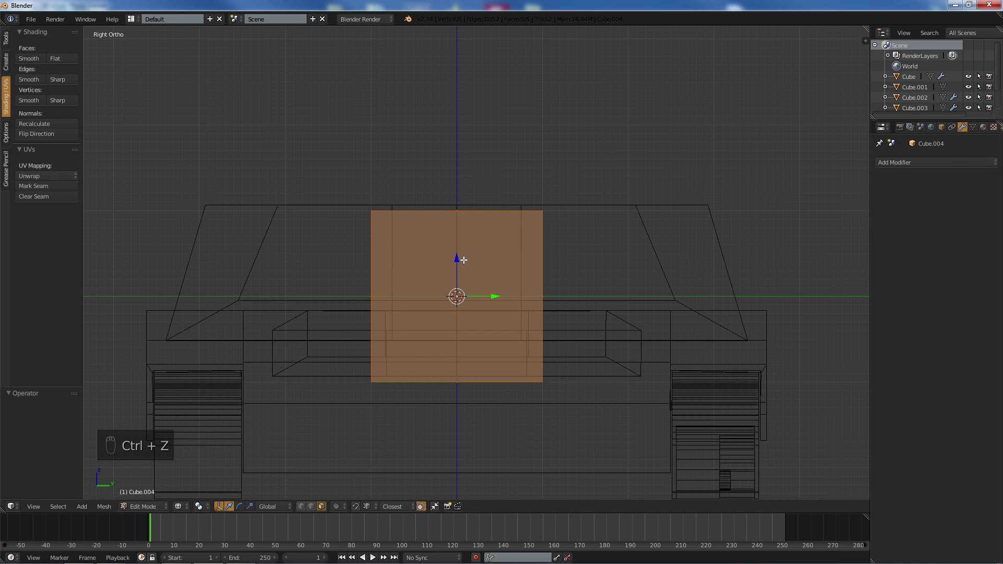
- Move the new cube's mesh up about 0.110 along Z and scale it by about 0.941 along Z
left_click_drag(463, 260, 453, 250)
key("s")
key("z")
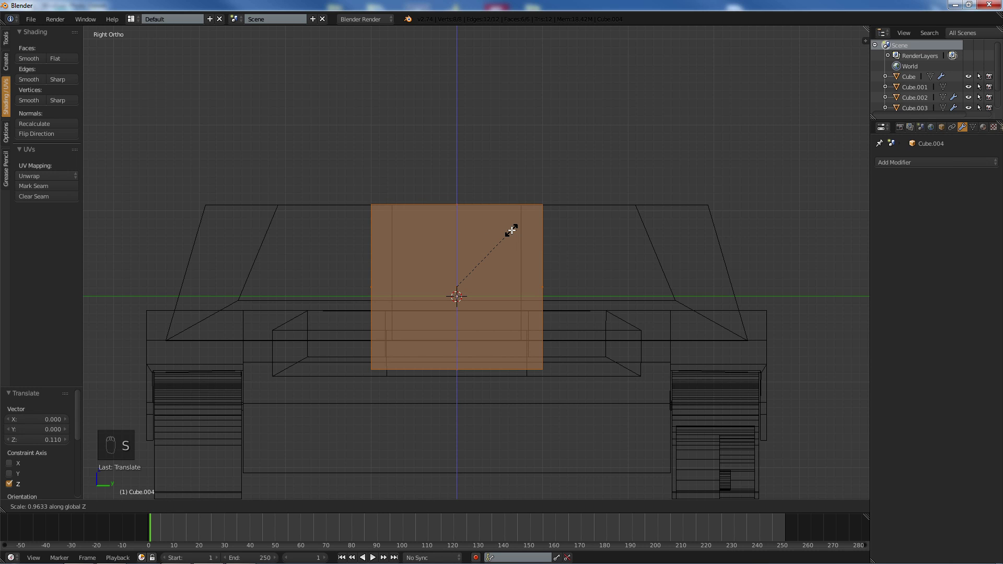
left_click(510, 227)
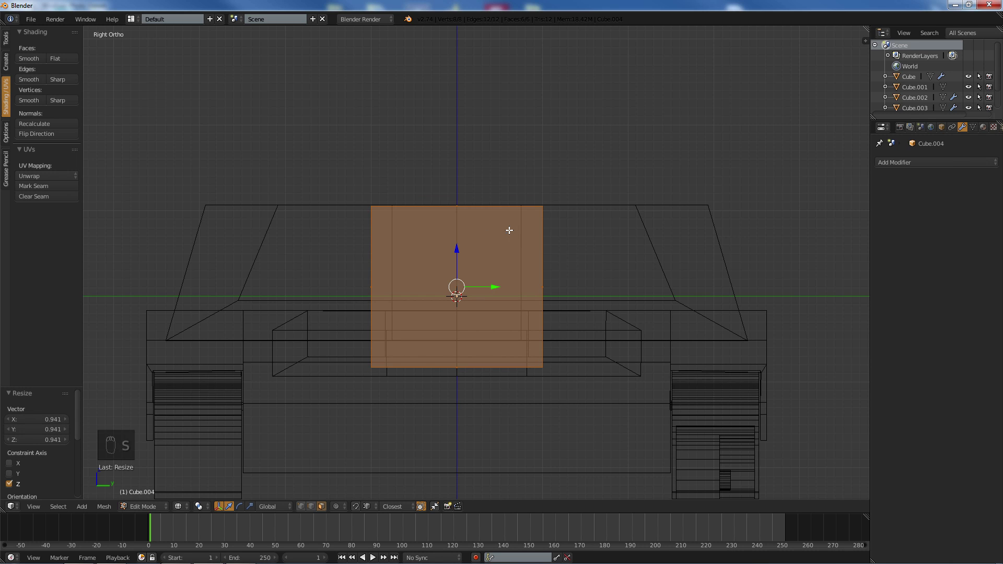
- Select the cube's bottom face in solid perspective view and raise it about 0.300 along Z
key("KP_5")
key("z")
mouse_move(542, 208)
middle_mouse_down()
mouse_move(474, 183)
mouse_move(492, 208)
middle_mouse_up()
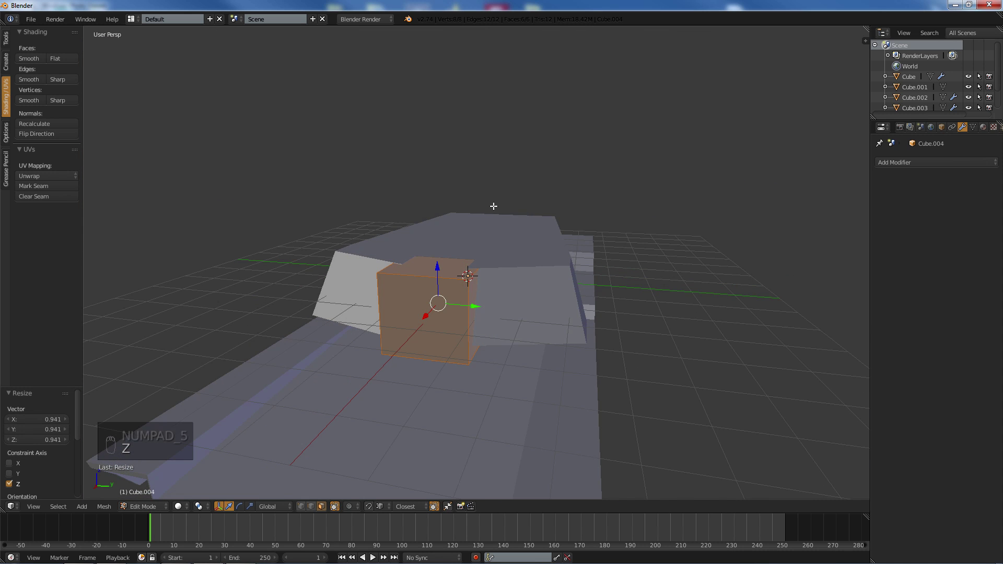
scroll(492, 208, "up", 6)
scroll(394, 203, "down", 2)
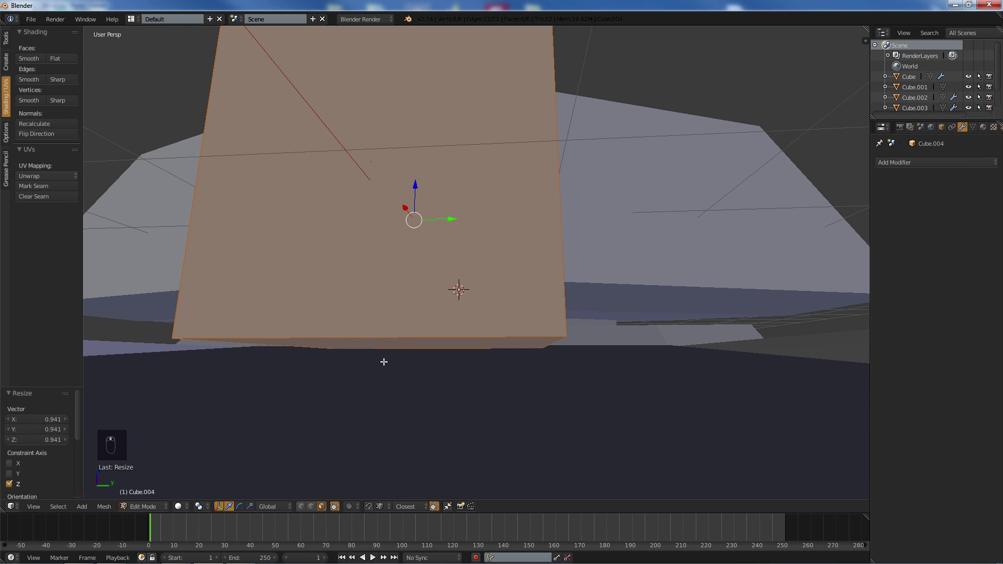
left_click(321, 506)
right_click(372, 342)
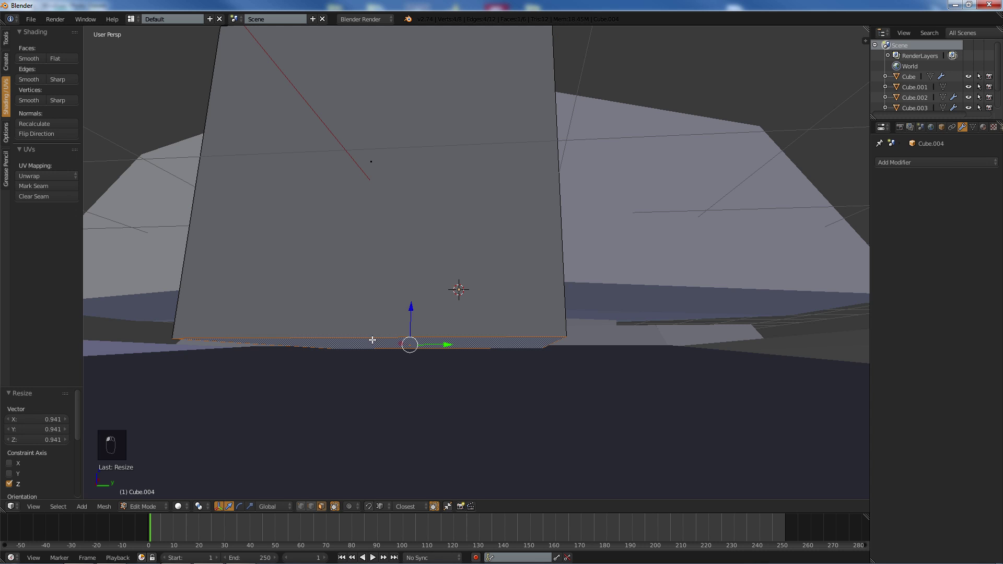
left_click_drag(411, 307, 403, 265)
middle_click_drag(403, 265, 386, 271)
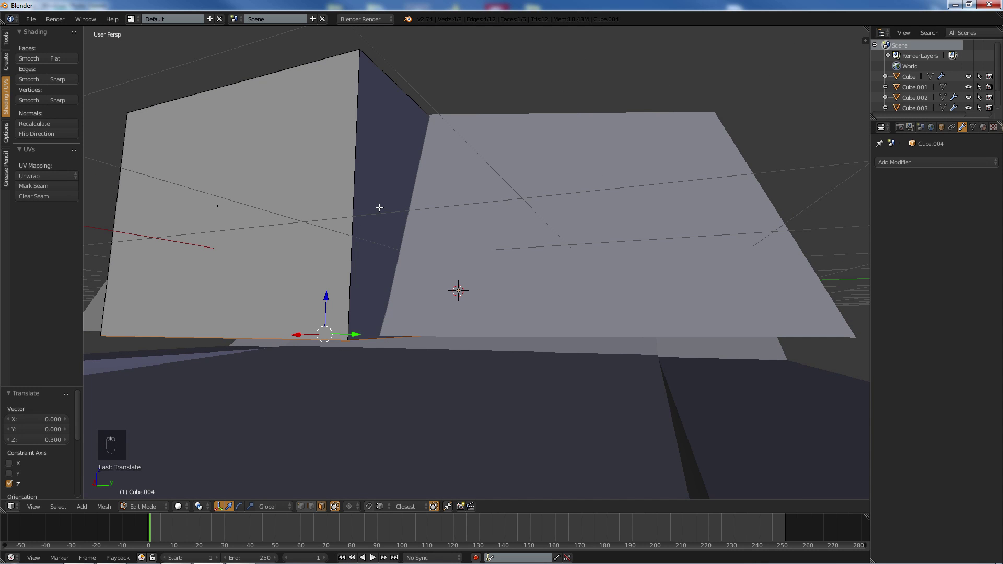
middle_click_drag(380, 207, 402, 242)
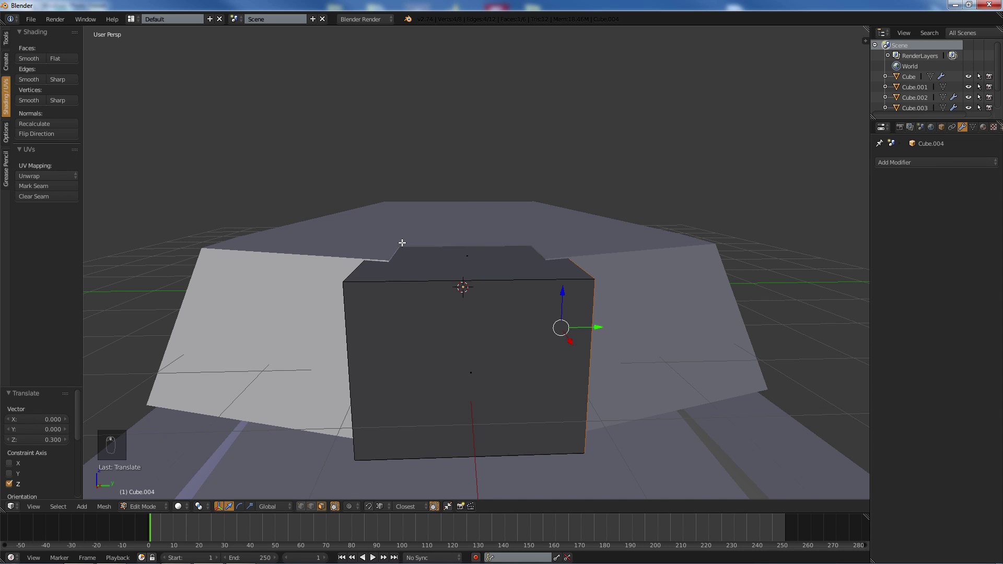
- Select the cube's whole mesh and scale it by about 0.763 along Y to fit the notch width
key("a")
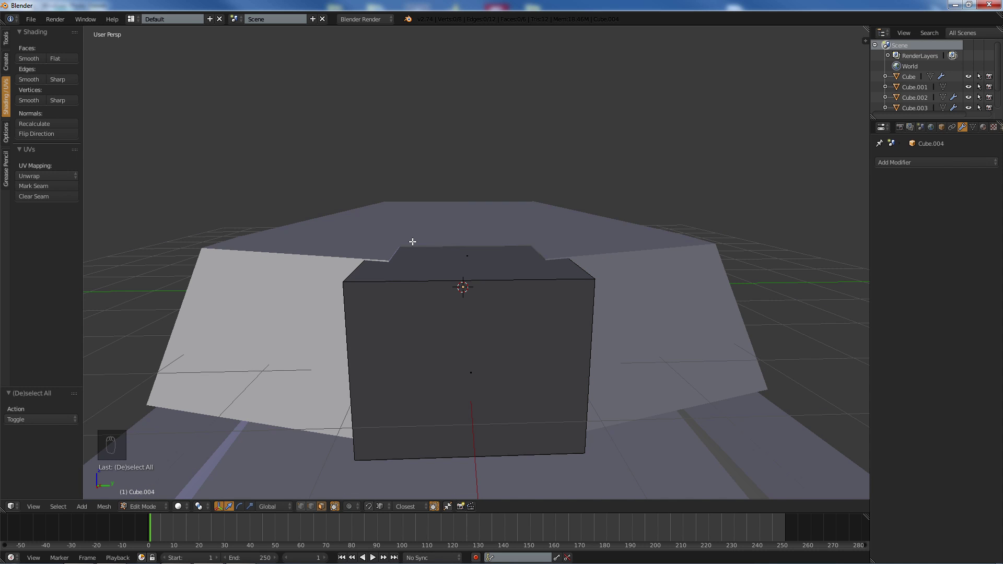
middle_click_drag(445, 260, 421, 256)
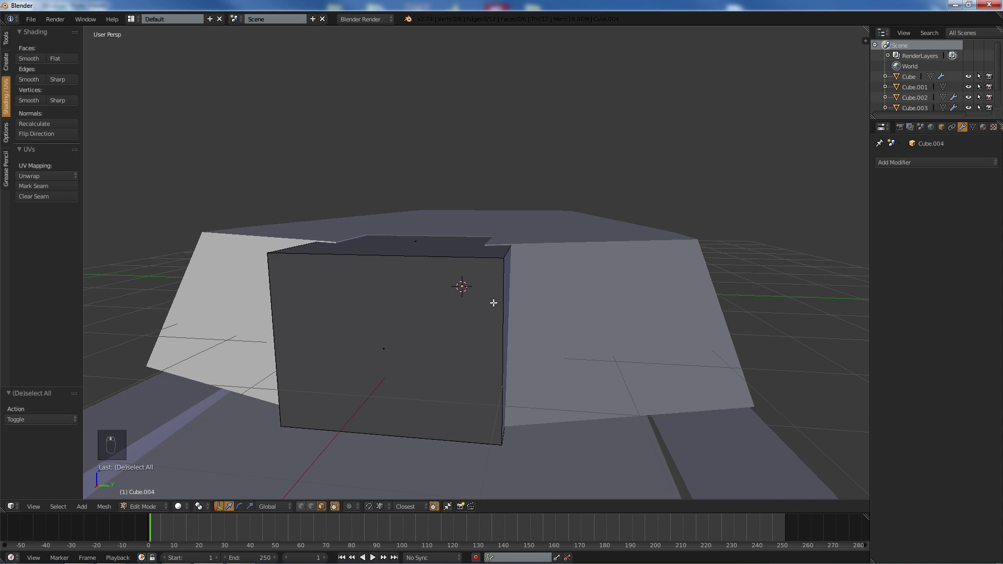
right_click(507, 266)
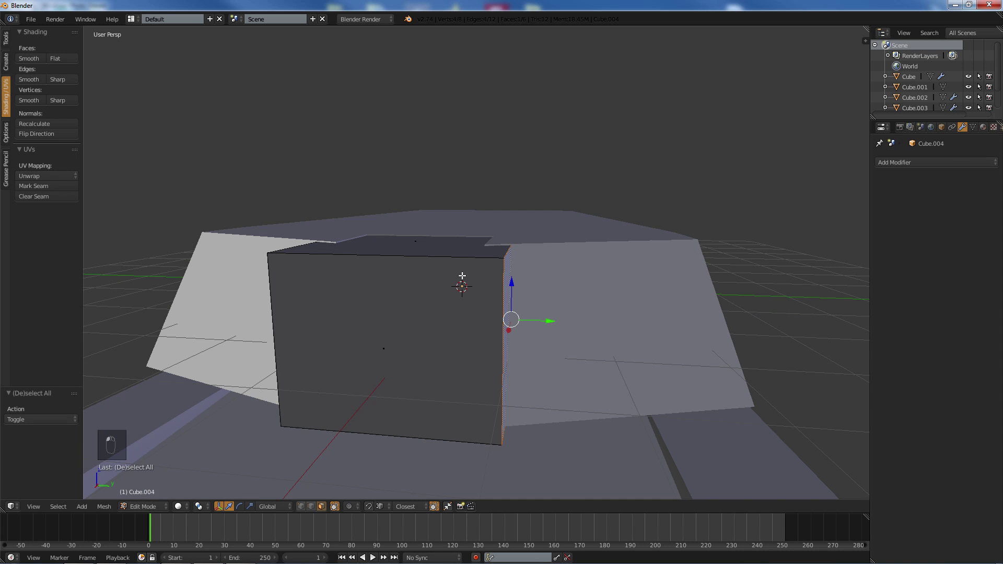
middle_click_drag(431, 277, 456, 279)
key("a")
key("a")
key("a")
key("a")
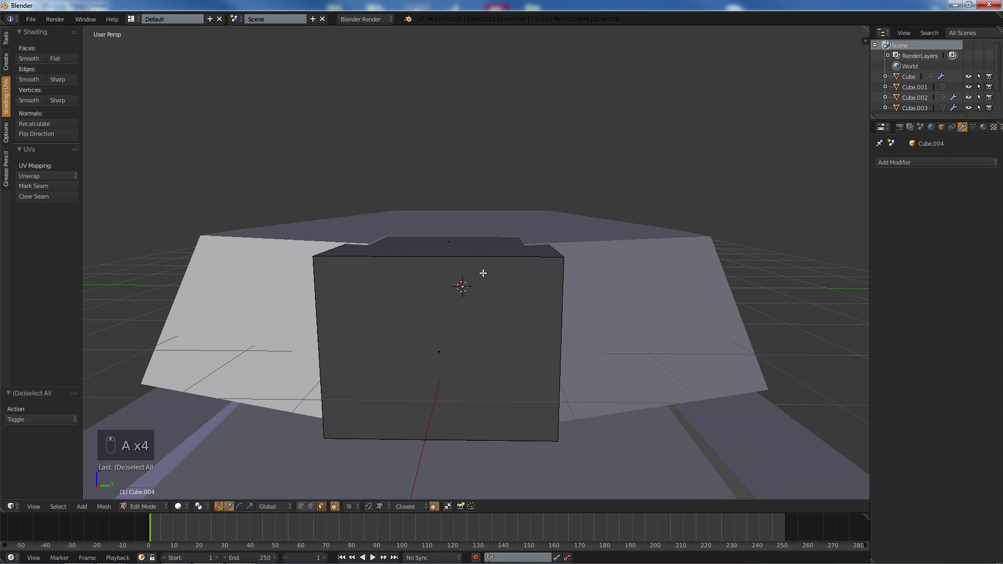
key("s")
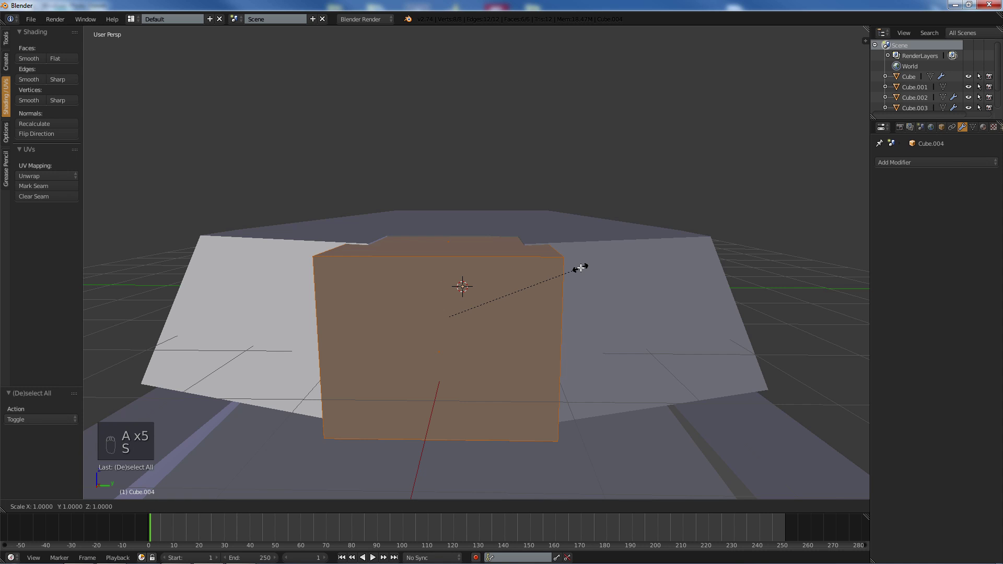
key("y")
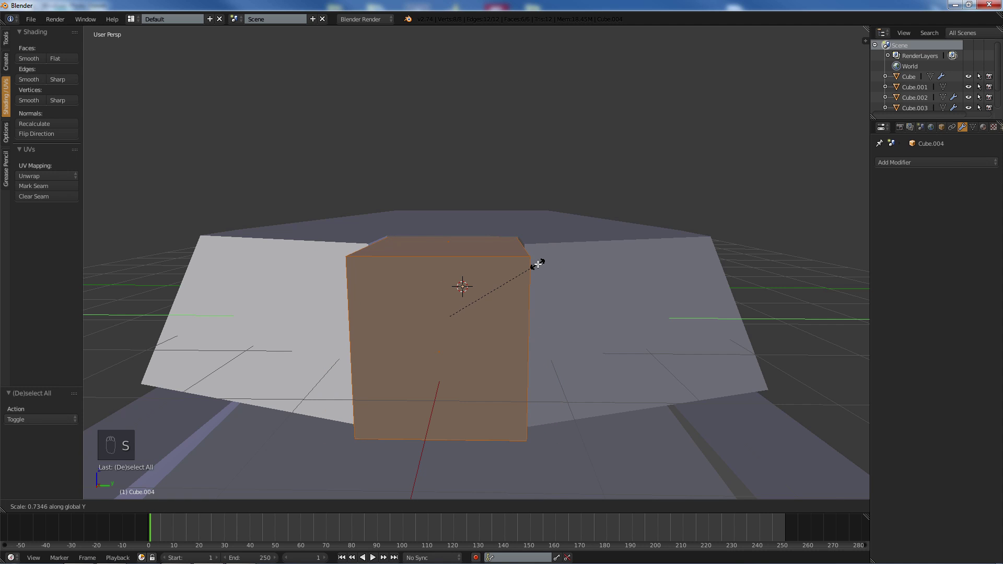
left_click(537, 262)
- Deselect the mesh and add one horizontal loop cut around the cube, about halfway up its height
middle_click_drag(538, 262, 503, 266)
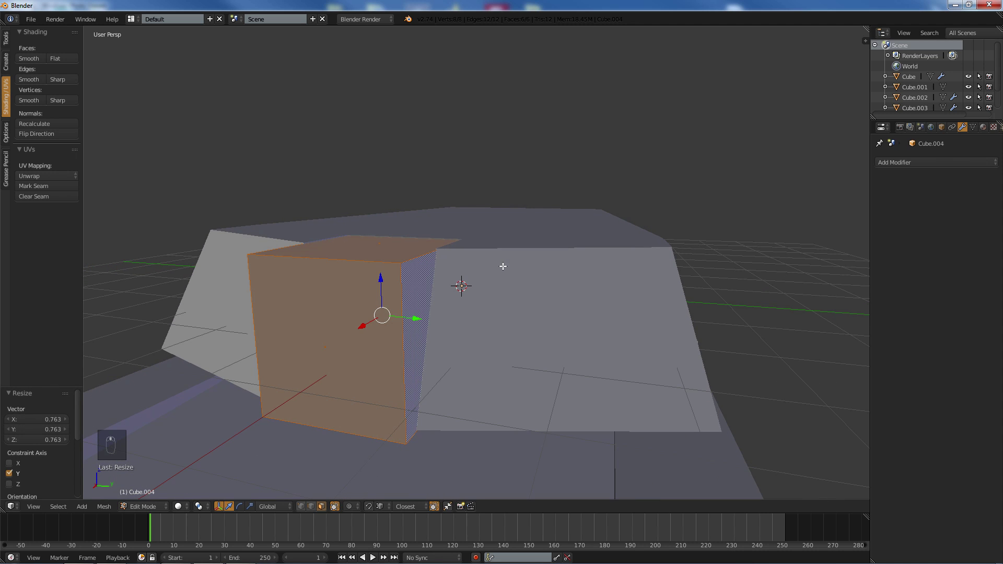
scroll(487, 268, "up", 1)
scroll(386, 277, "up", 1)
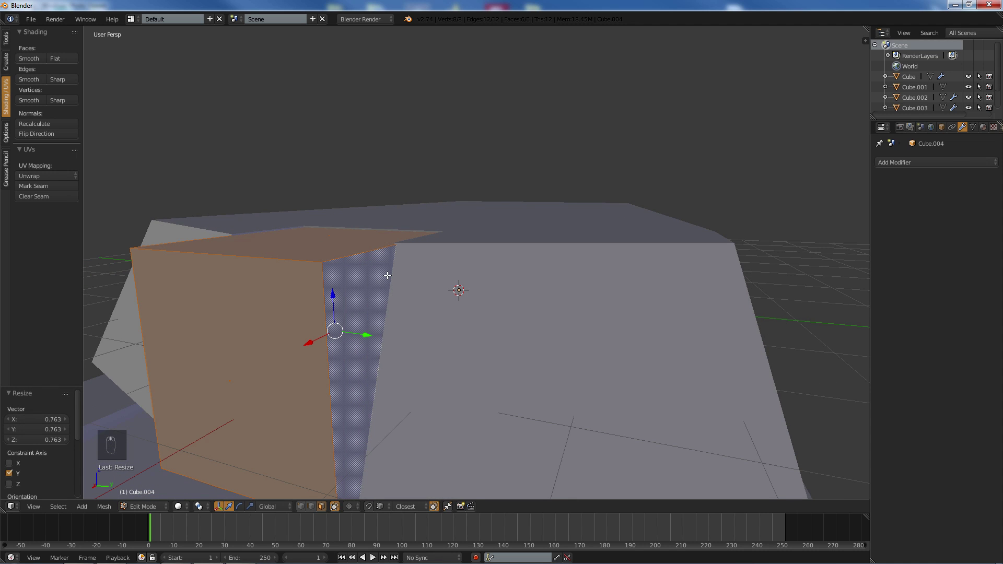
key("a")
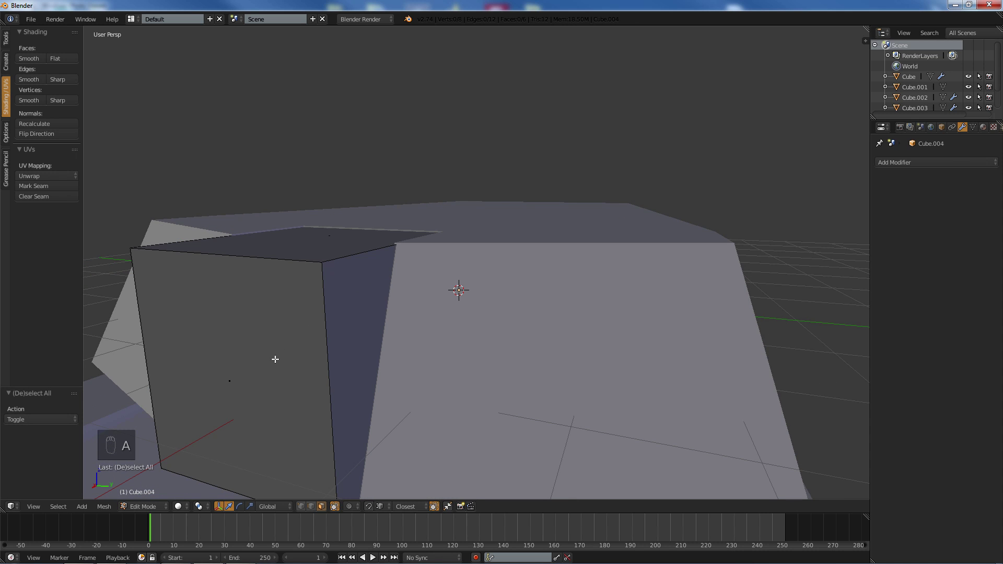
key("ctrl+r")
left_click(329, 396)
left_click(335, 392)
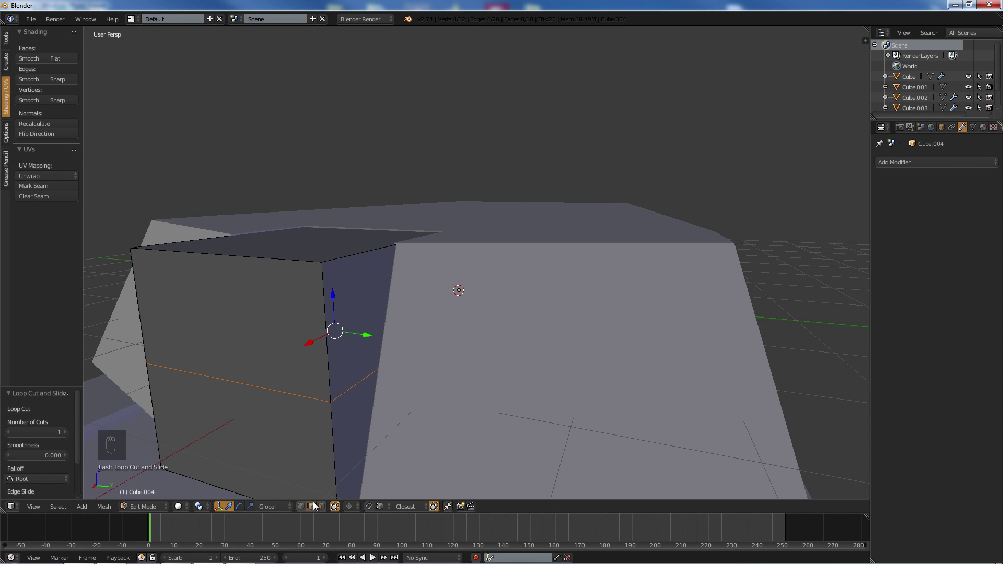
- Move the cube's upper and lower front edges back along X by about -0.182, plus a further -0.077, leaving the middle edge protruding
right_click(264, 258)
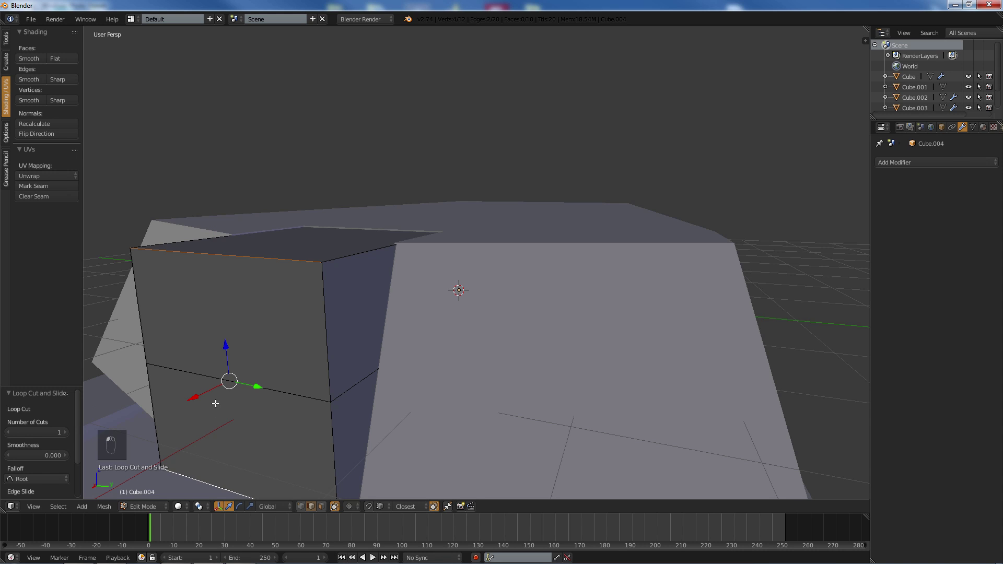
left_click_drag(198, 393, 227, 385)
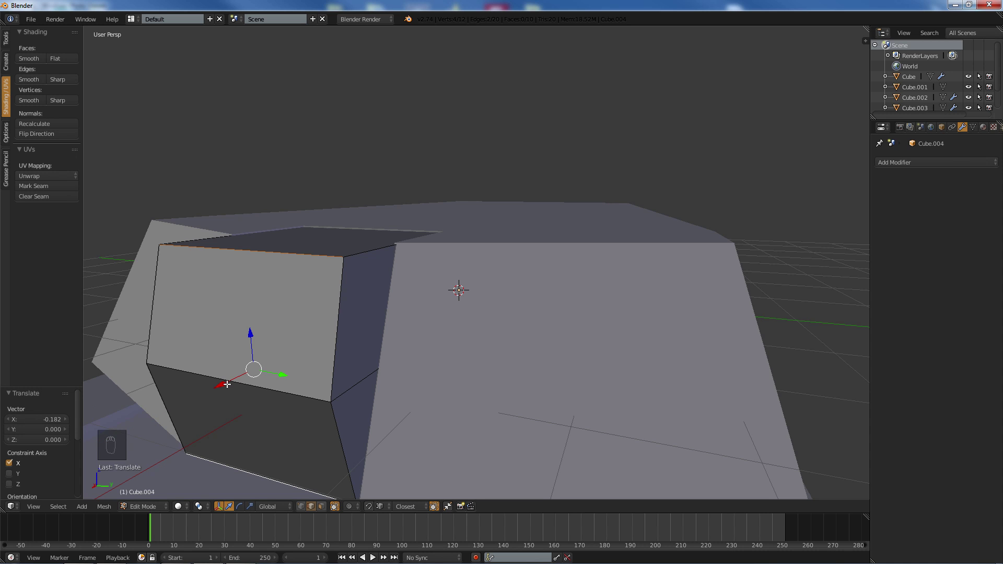
middle_click_drag(227, 384, 203, 375)
key("g")
key("x")
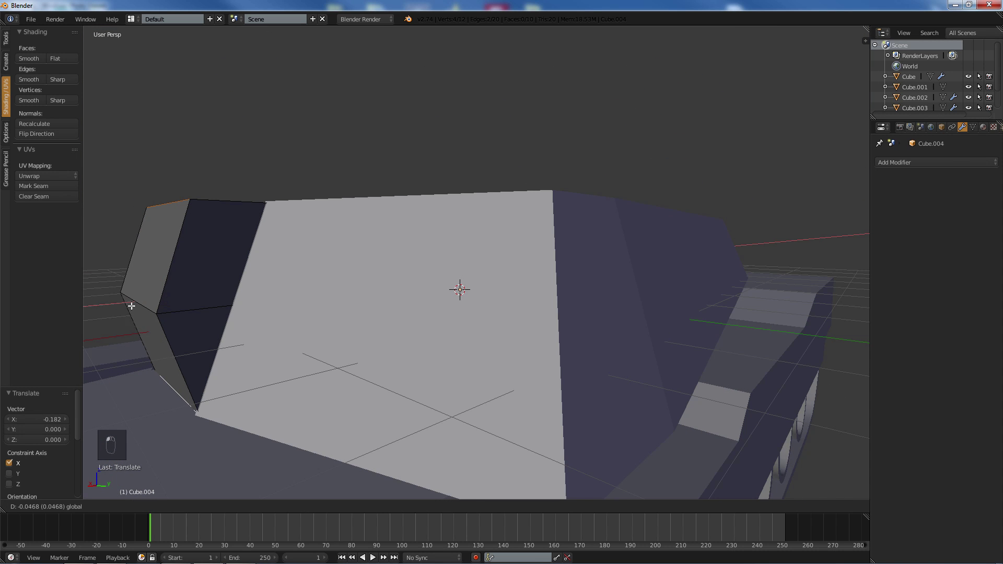
left_click(132, 307)
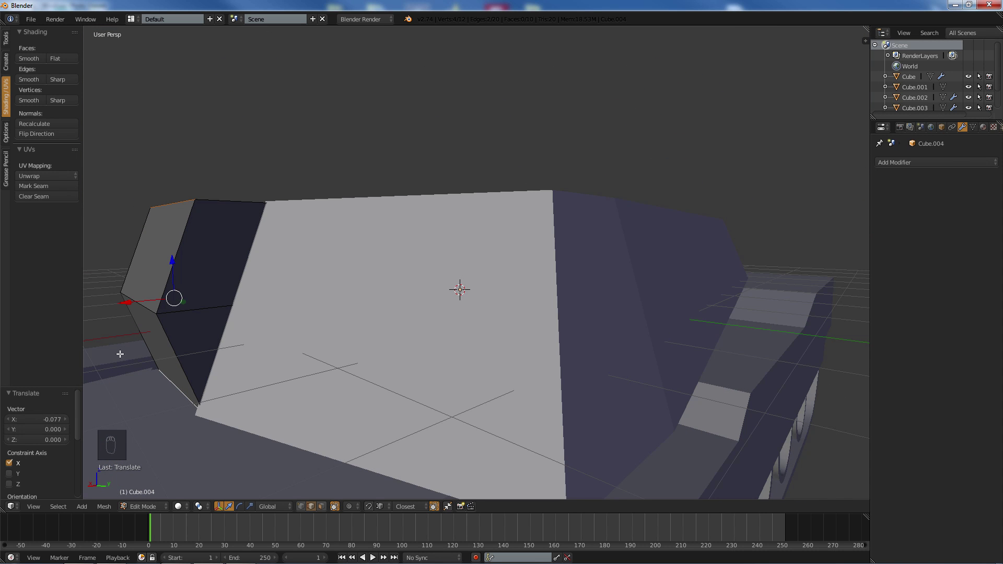
- Select both slanted front faces of the cube, move them about -0.311 along X into the notch, and deselect
left_click(321, 506)
left_click(170, 266)
left_click(150, 341, "shift")
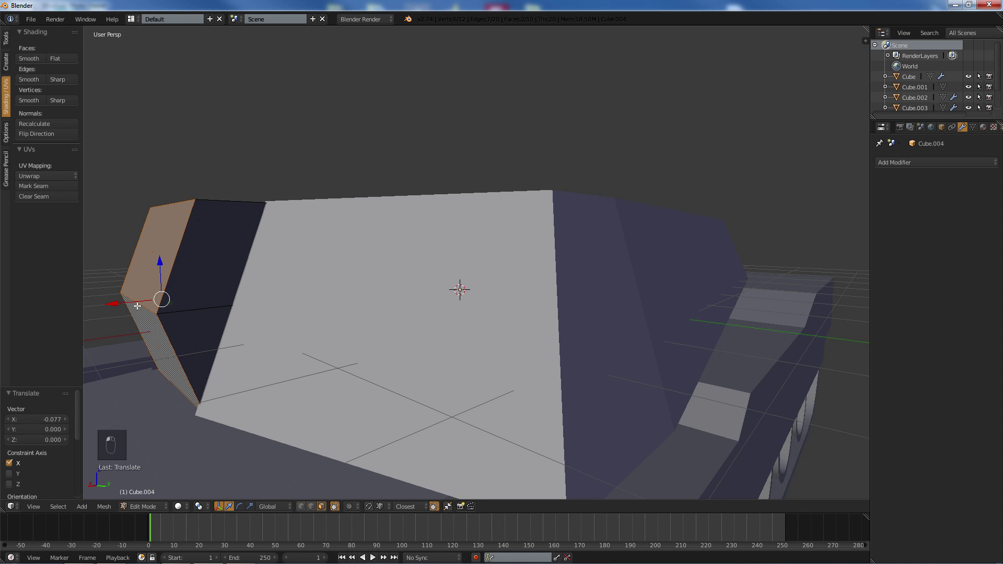
key("g")
key("x")
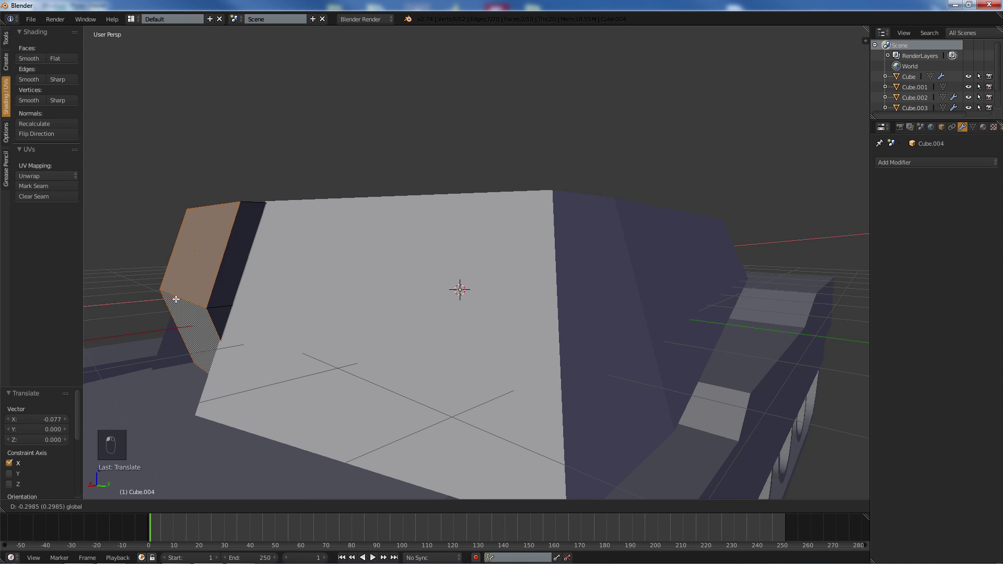
left_click(178, 299)
middle_click_drag(180, 300, 381, 233)
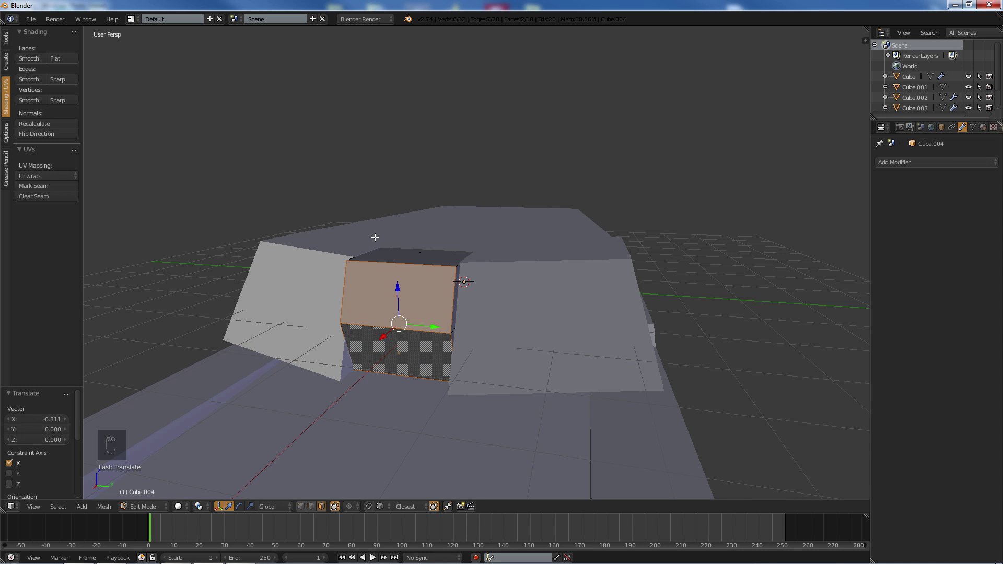
key("a")
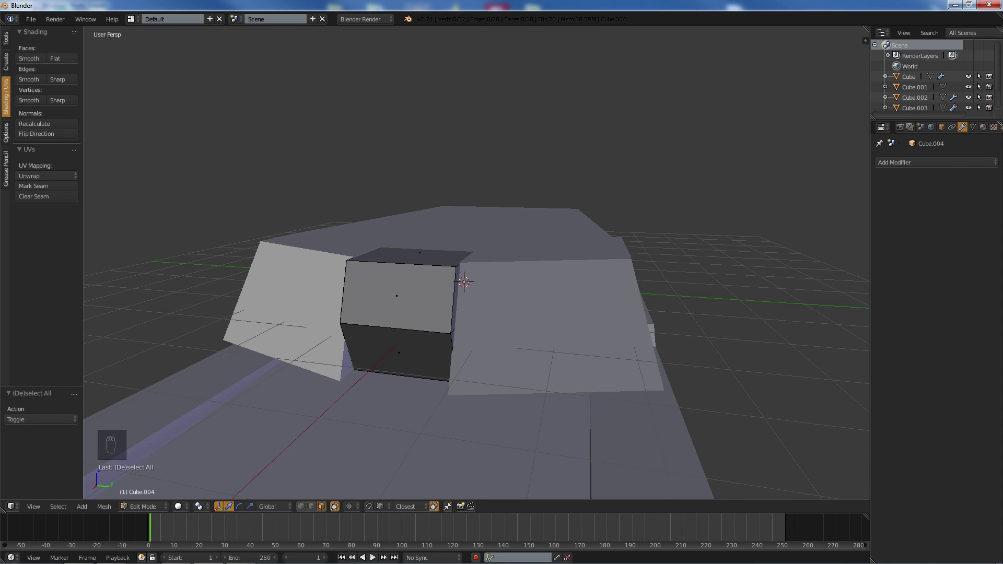
- Add a 32-vertex cylinder with radius 1 and depth 2 to the mesh, and rotate it 90° in a wireframe orthographic back view
left_click(6, 65)
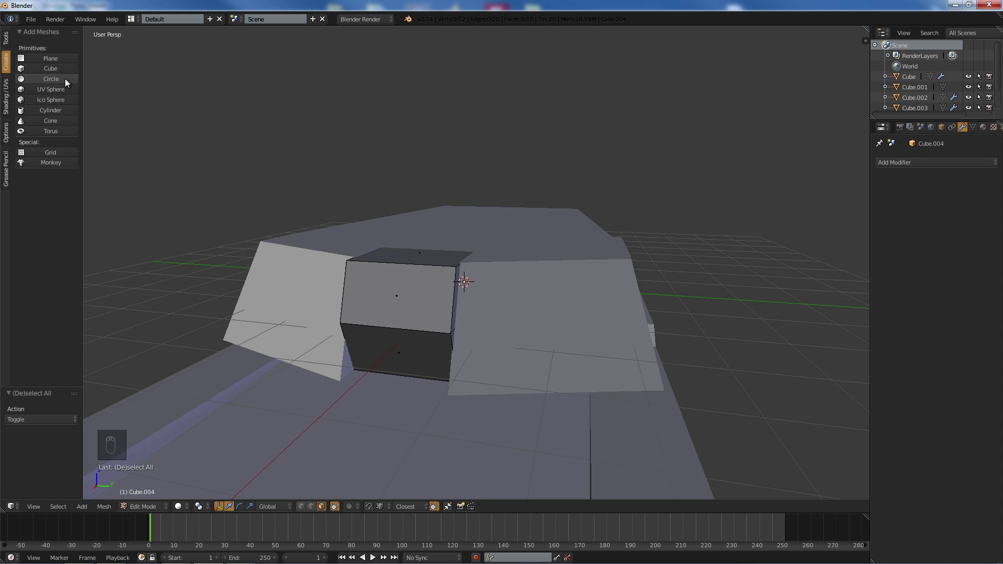
left_click(38, 111)
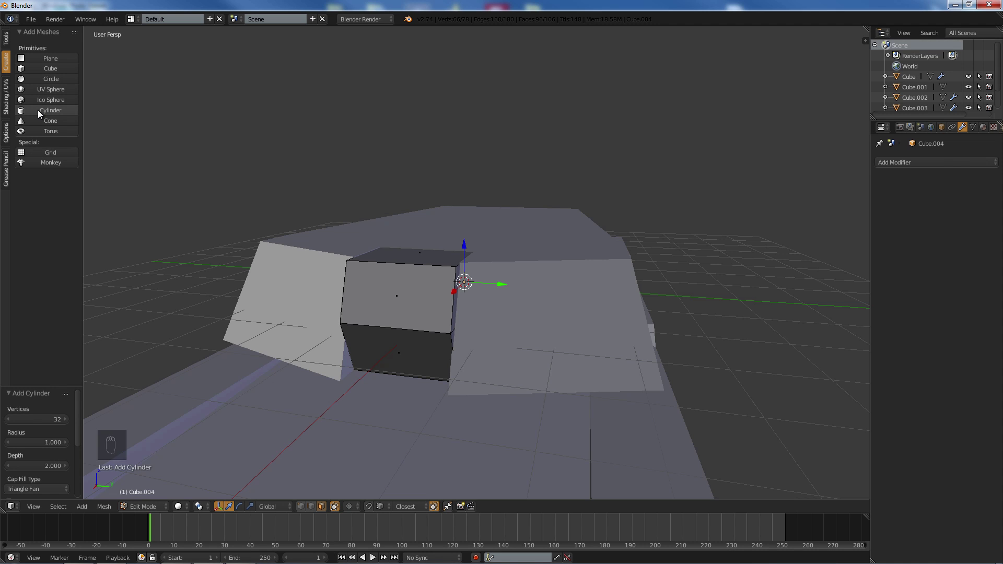
key("ctrl+KP_1")
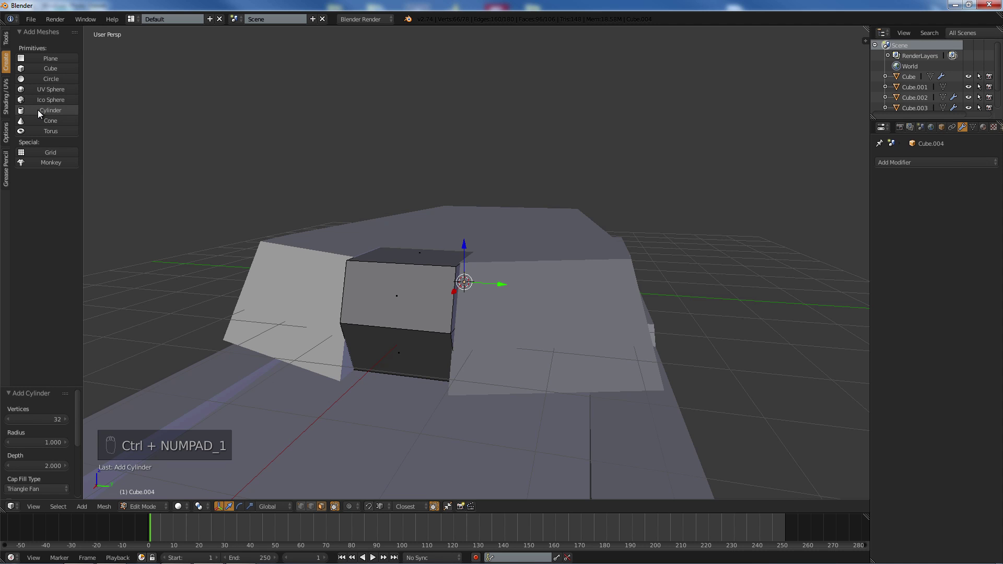
key("ctrl+KP_1")
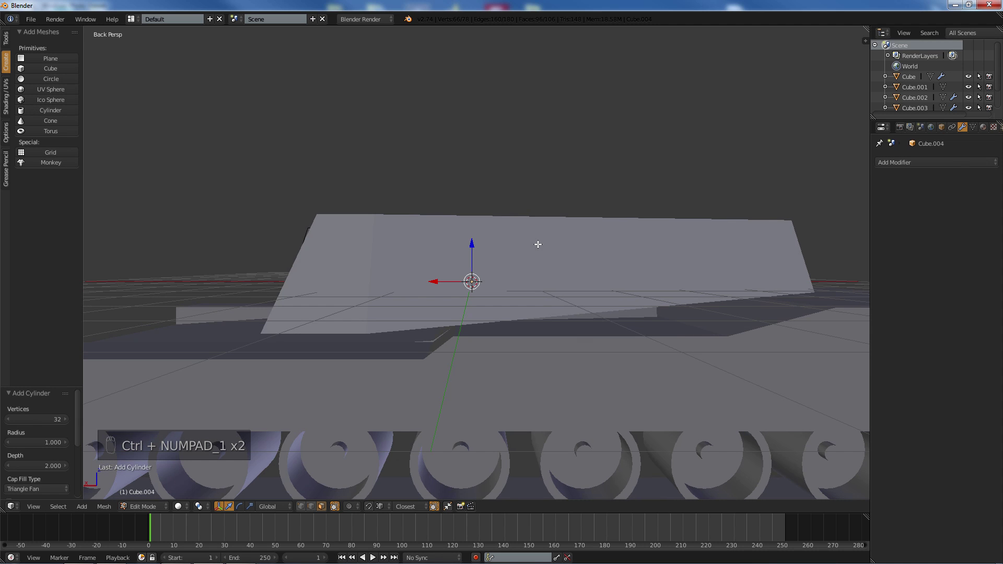
key("KP_5")
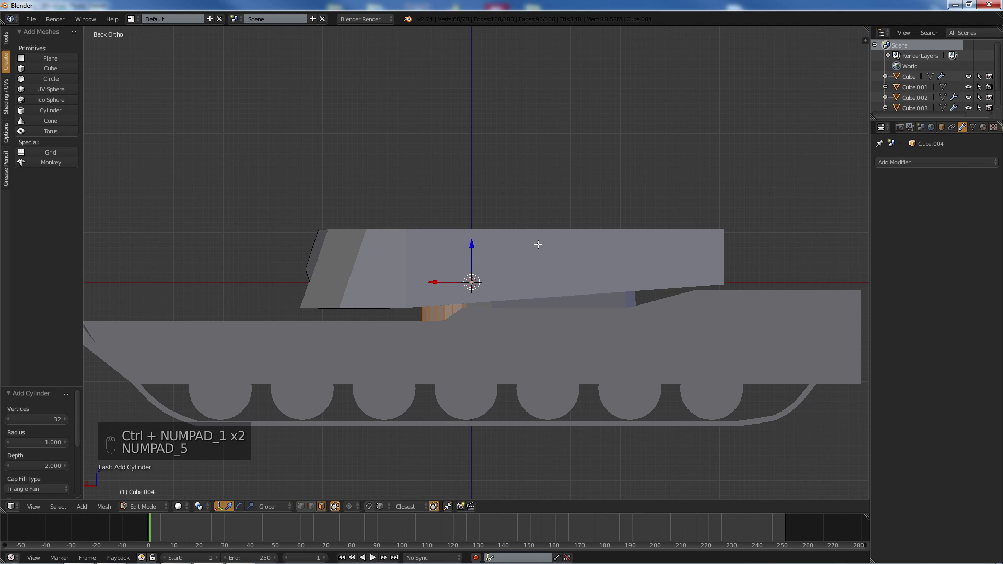
key("z")
type("r")
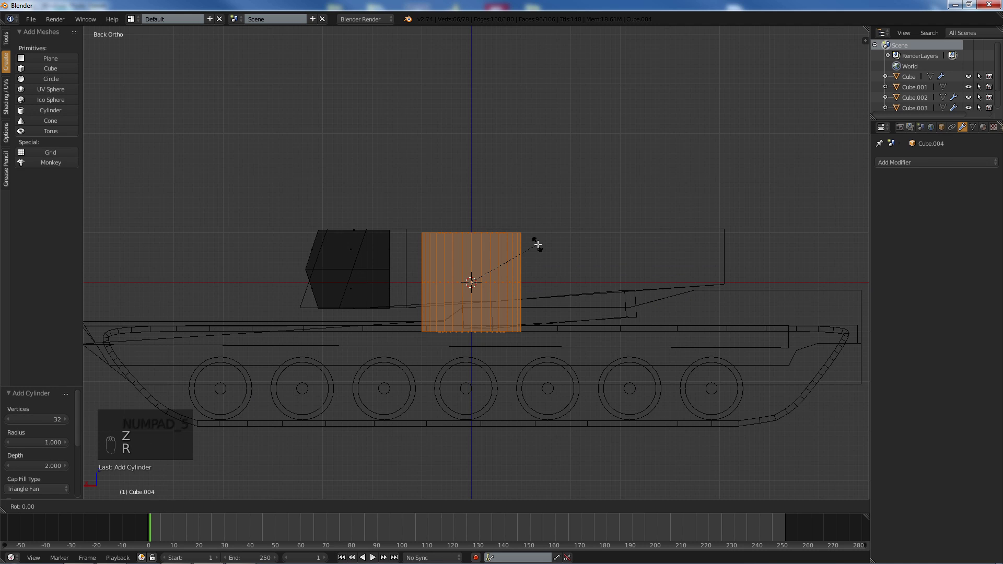
type("90")
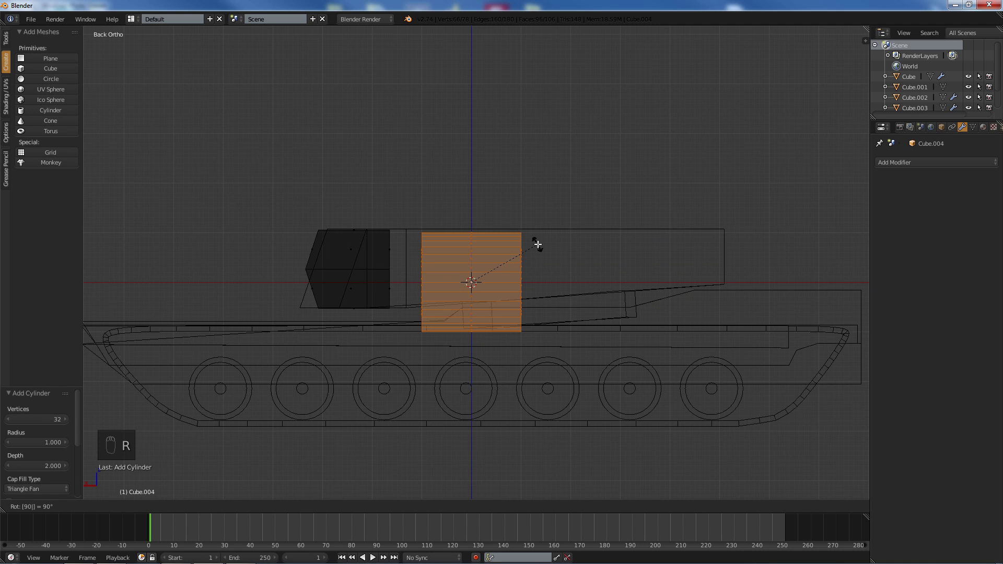
key("Return")
- Move the cylinder about 3.853 along X to the front of the turret and scale it uniformly to about 0.349
scroll(457, 273, "down", 1)
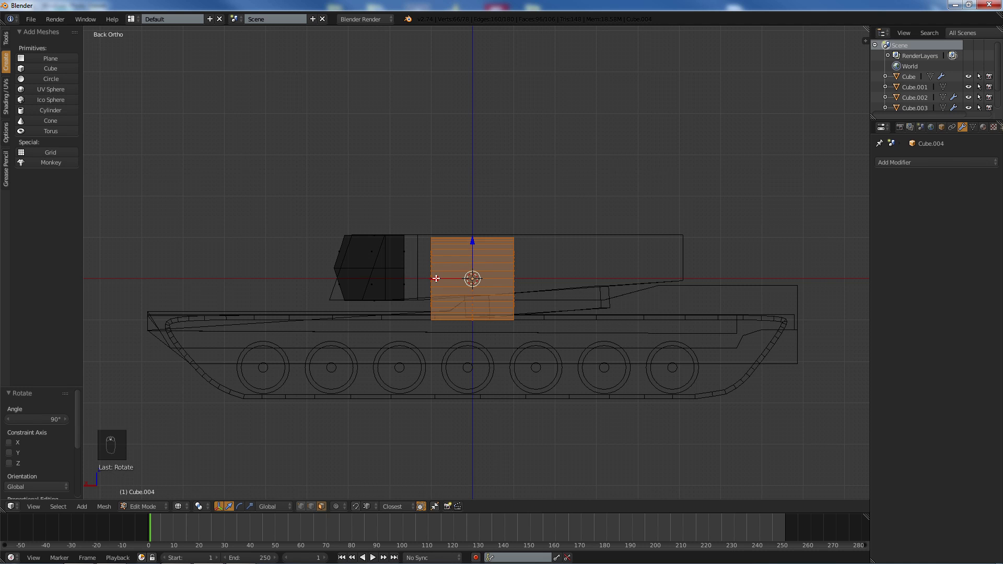
left_click_drag(430, 279, 286, 265)
scroll(286, 266, "down", 1)
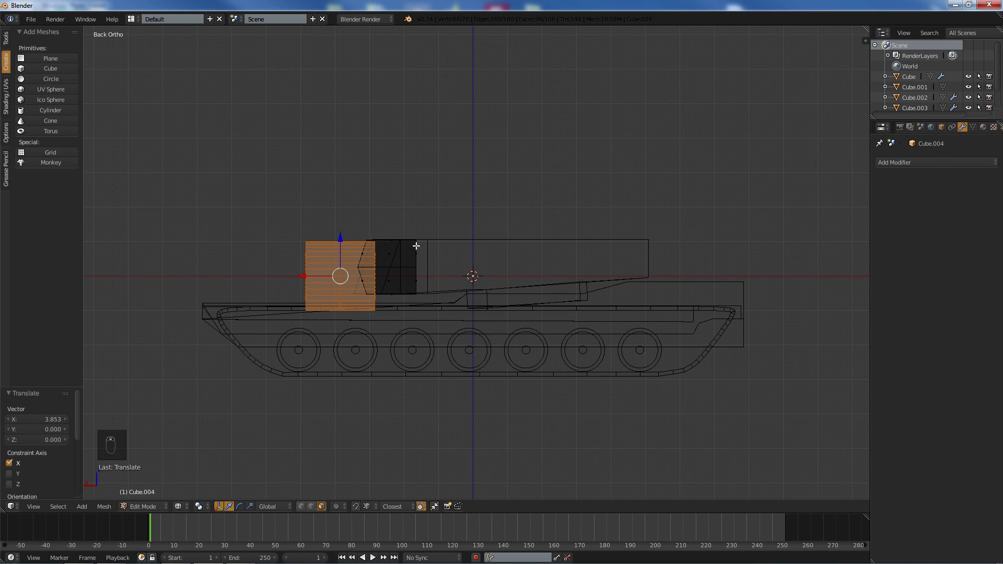
key("s")
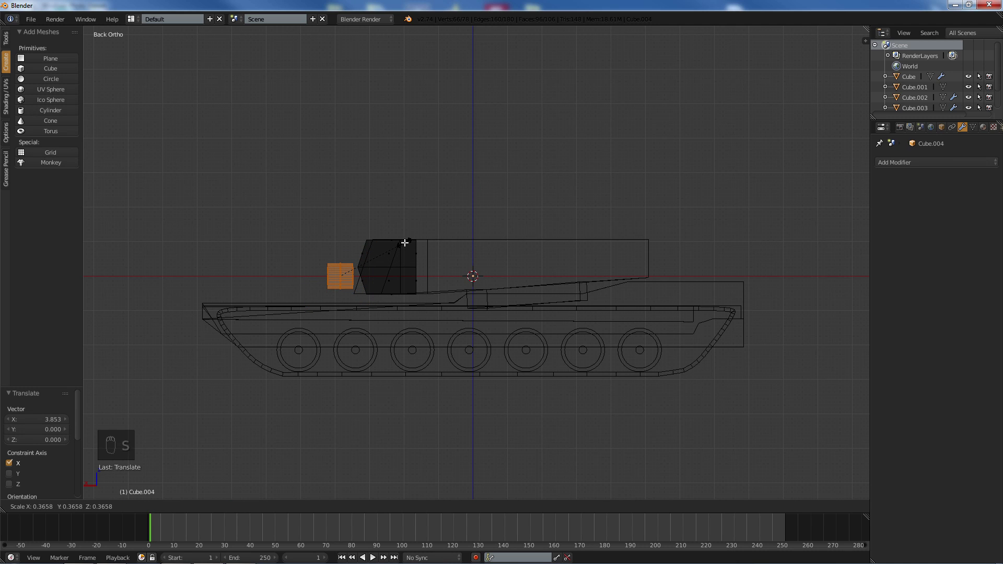
left_click(400, 244)
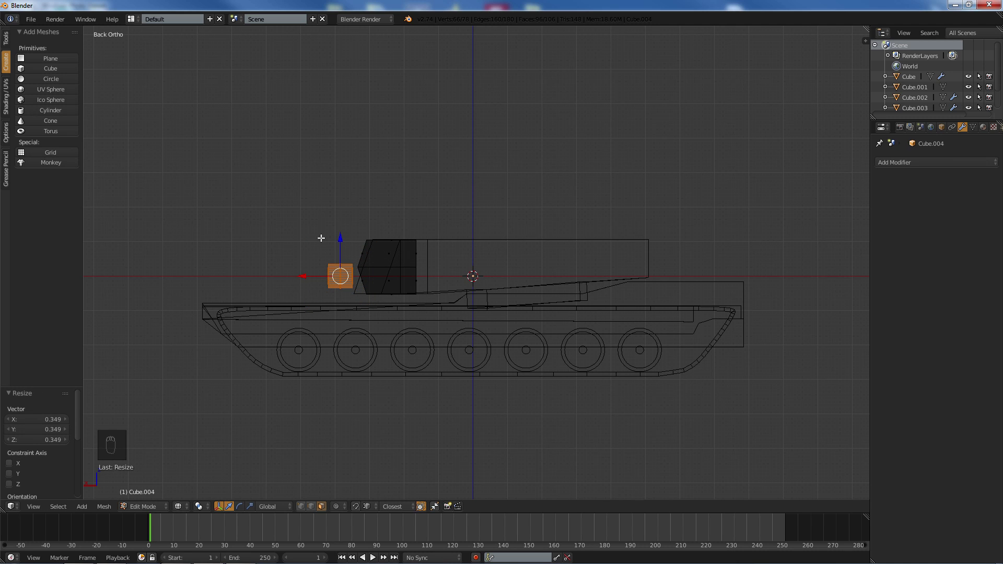
- Raise the cylinder about 0.288 along Z and scale it uniformly by a further 0.848 or so
left_click_drag(339, 236, 339, 225)
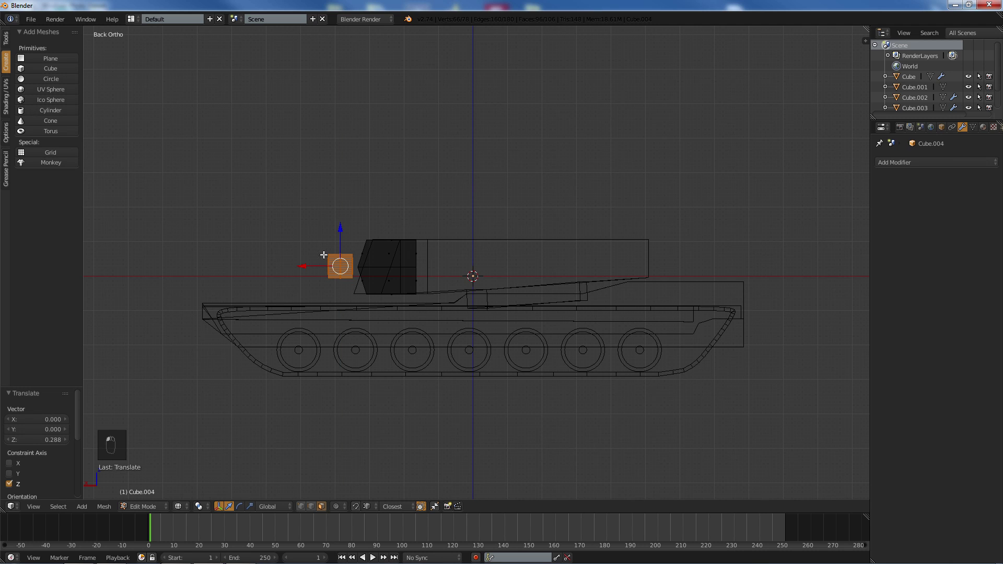
key("s")
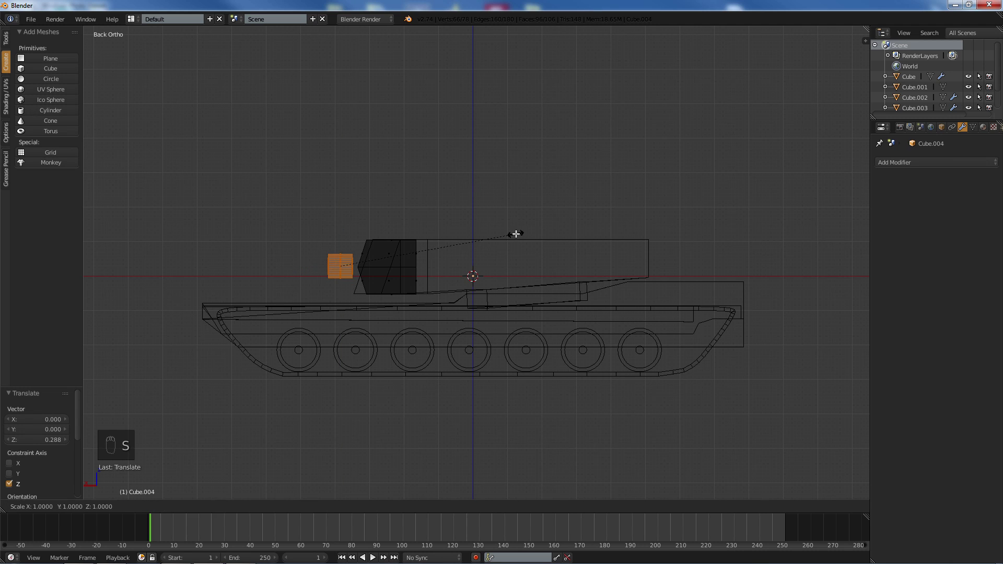
left_click(488, 234)
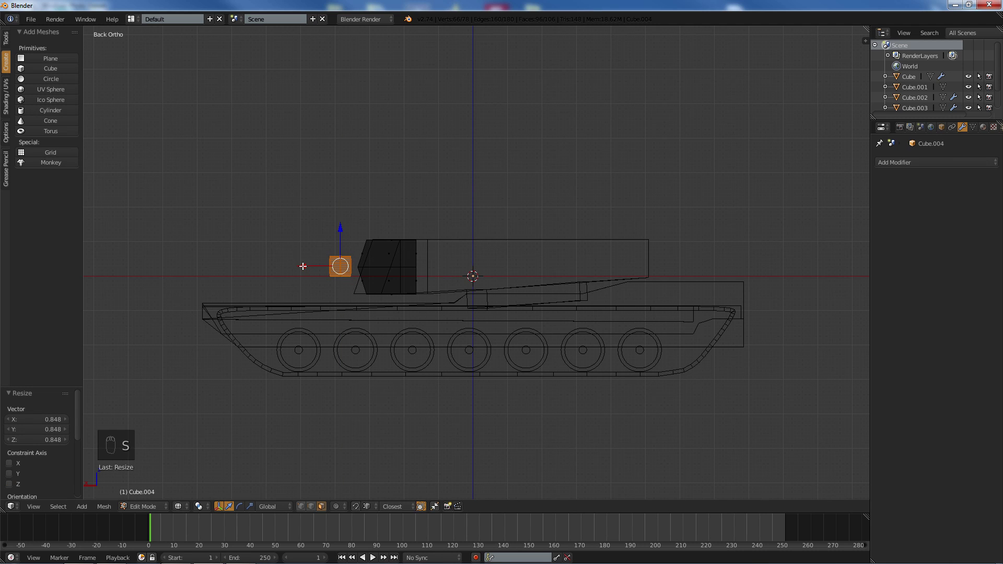
- Move the cylinder back along X by about -0.455, plus a further -0.702, so it sits inside the gun mount
key("g")
key("x")
left_click(317, 267)
scroll(311, 269, "up", 3)
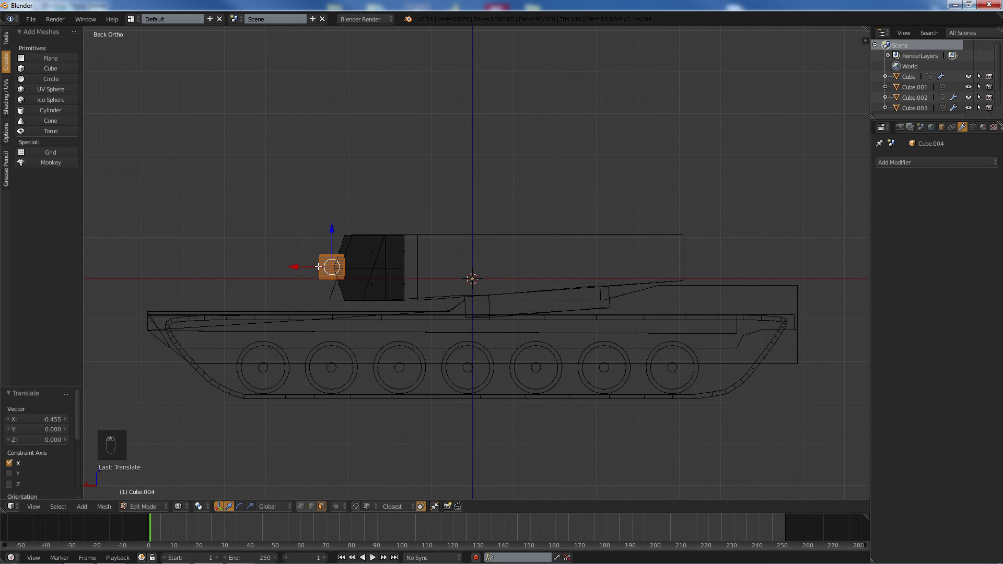
key("g")
key("x")
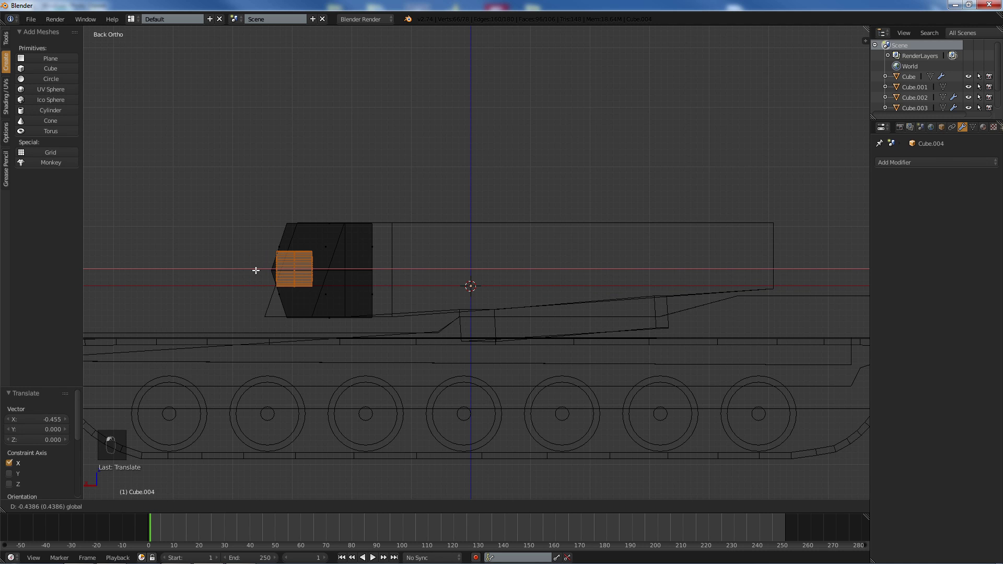
left_click(271, 270)
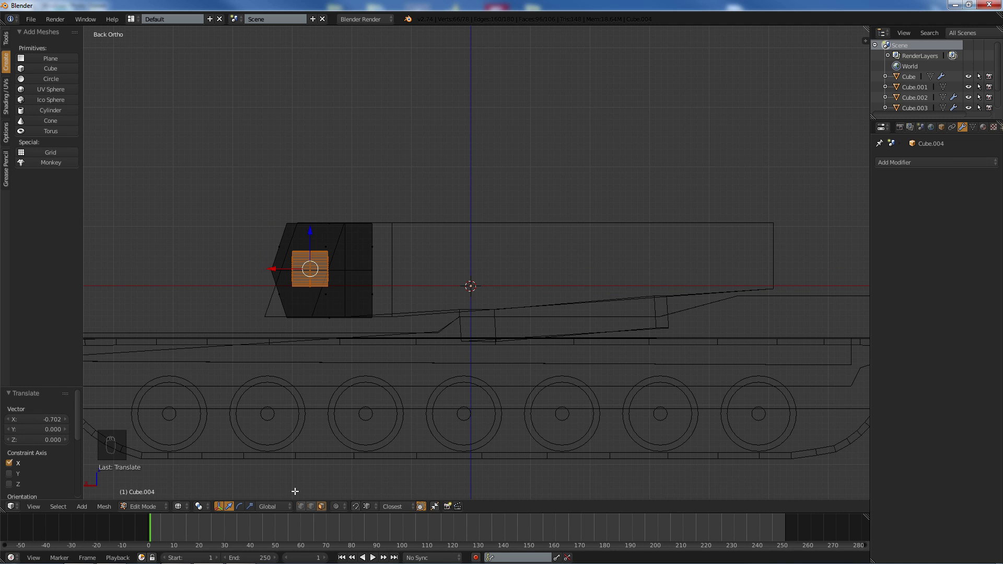
- Deselect the mesh, select only the cylinder's front-end vertices, and move them about 10.411 along X to form a long barrel
scroll(282, 360, "up", 1)
middle_click_drag(280, 287, 427, 314, "shift")
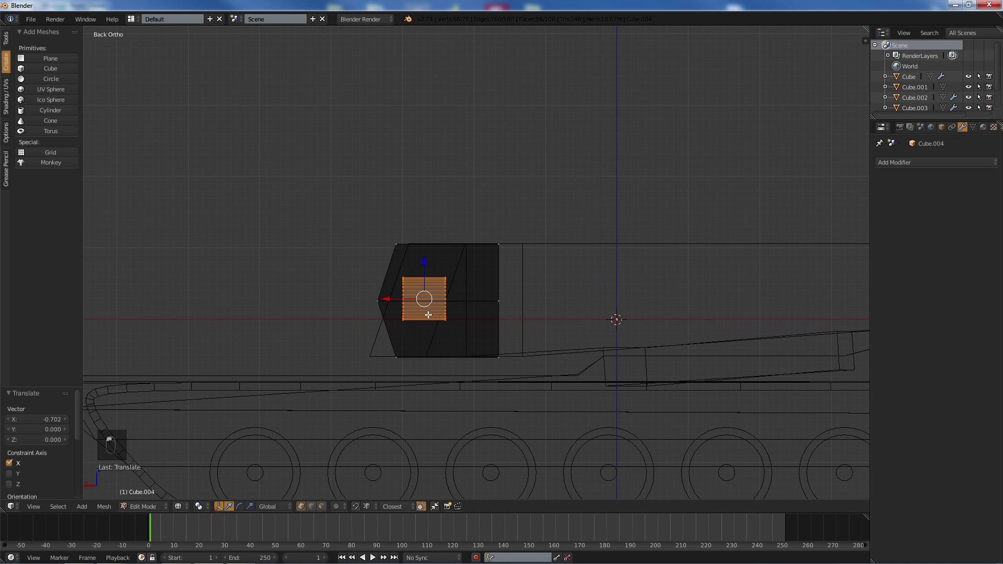
key("a")
scroll(404, 315, "up", 1)
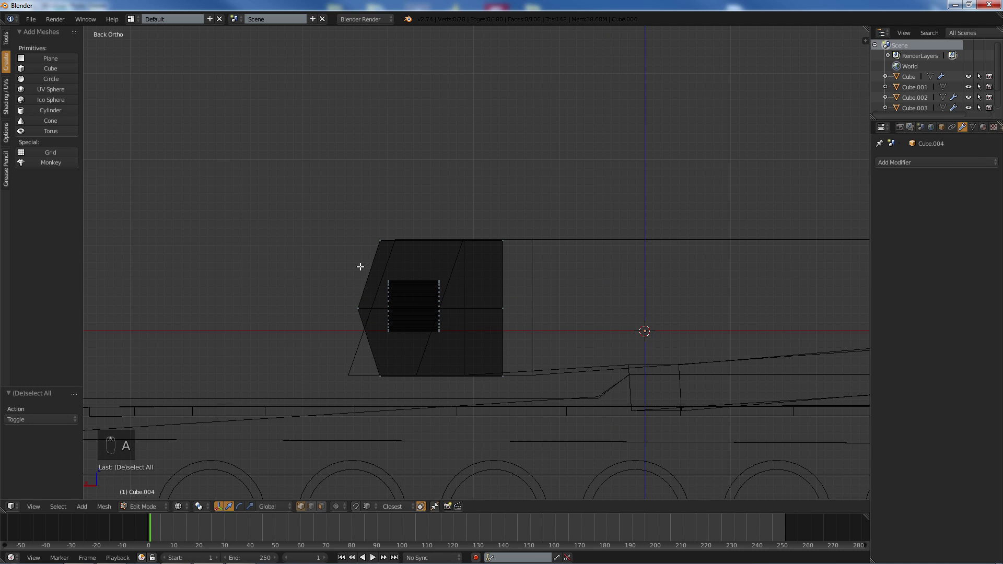
key("b")
left_click_drag(373, 259, 412, 345)
scroll(396, 327, "down", 5)
scroll(402, 277, "down", 2)
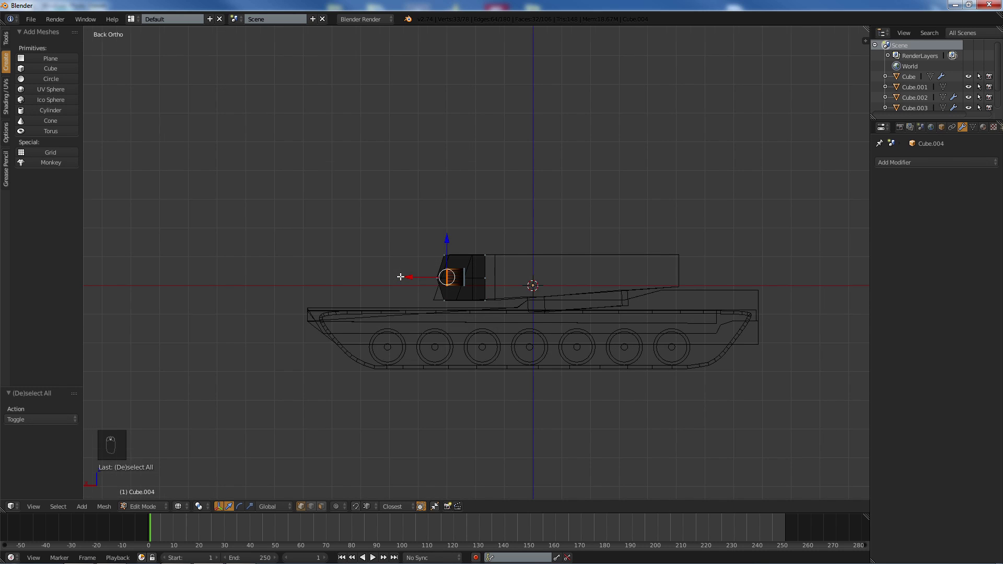
key("e")
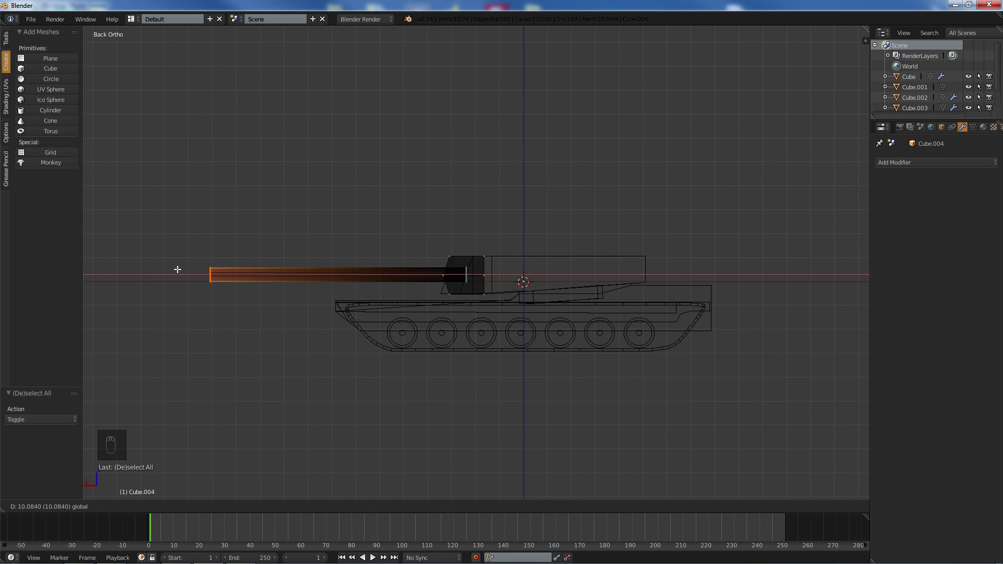
left_click(176, 274)
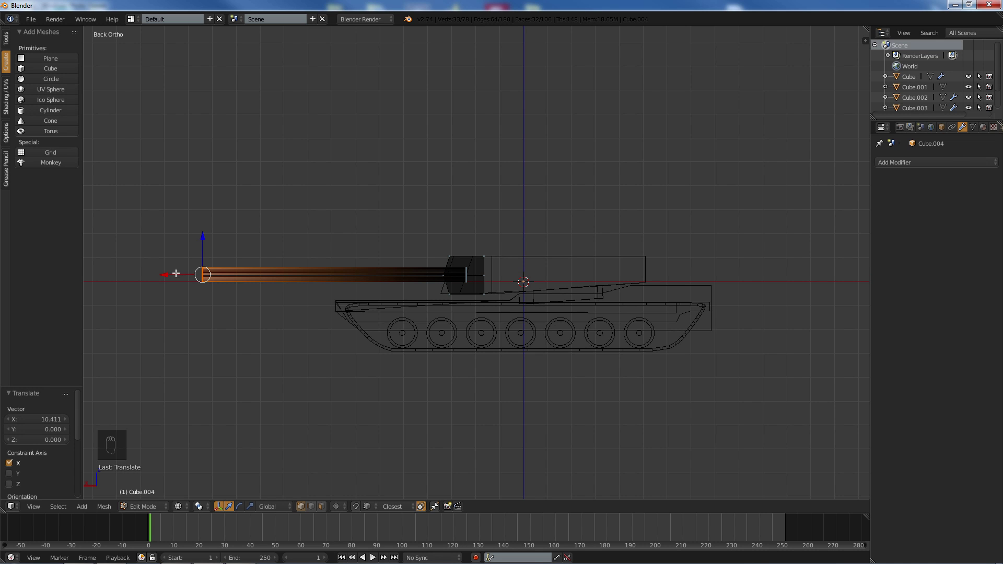
- In a solid perspective view, select only the barrel's front cap faces and inset them with a thickness of about 0.0664
scroll(379, 370, "up", 3)
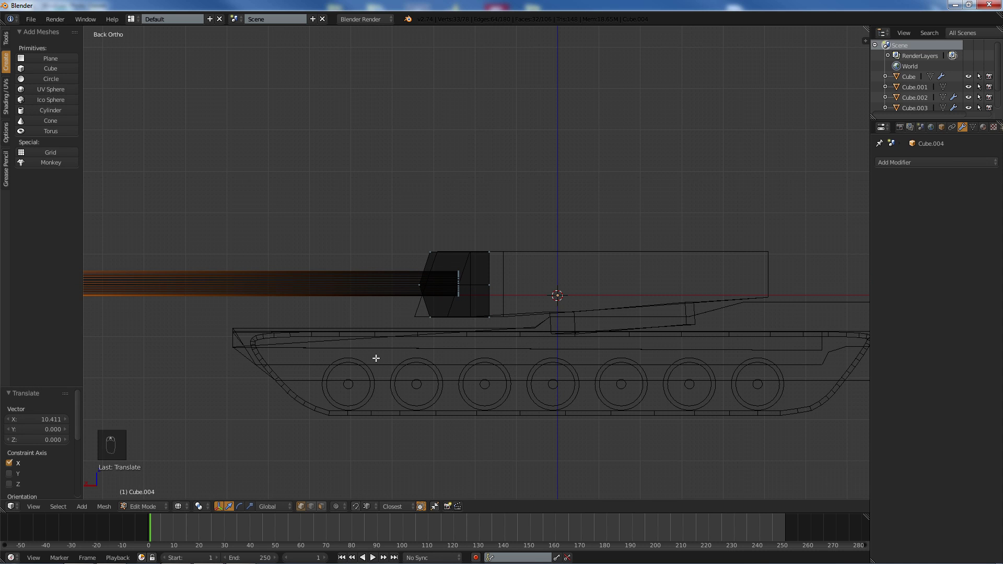
key("a")
key("KP_5")
middle_click_drag(397, 268, 431, 277)
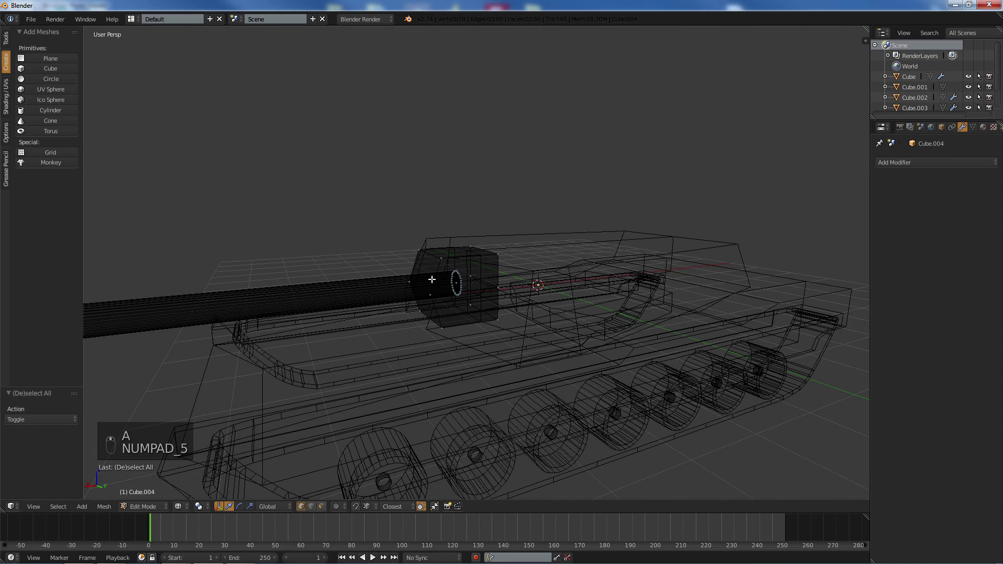
key("z")
middle_click_drag(492, 283, 511, 279)
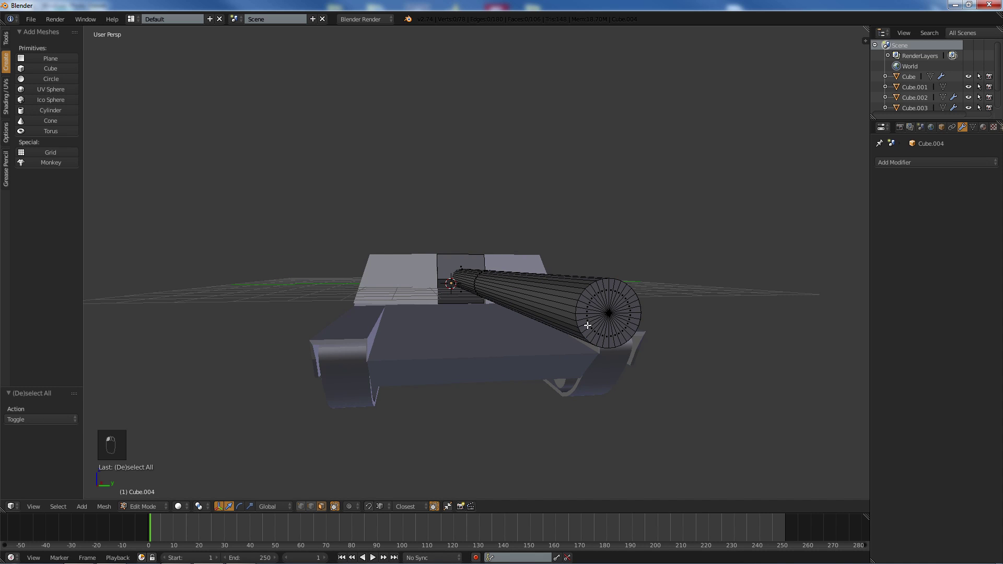
key("c")
left_click(606, 311)
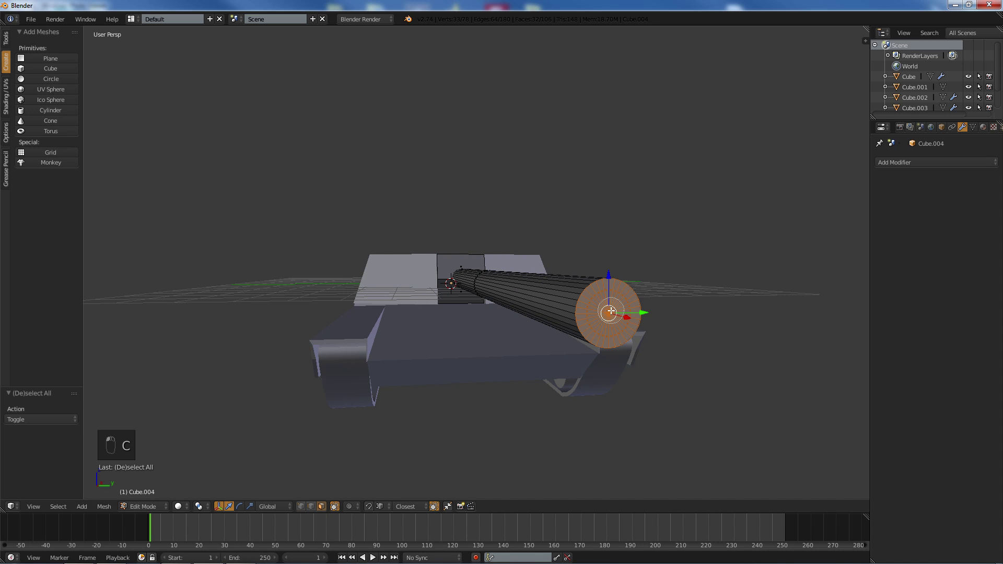
right_click(616, 310)
key("i")
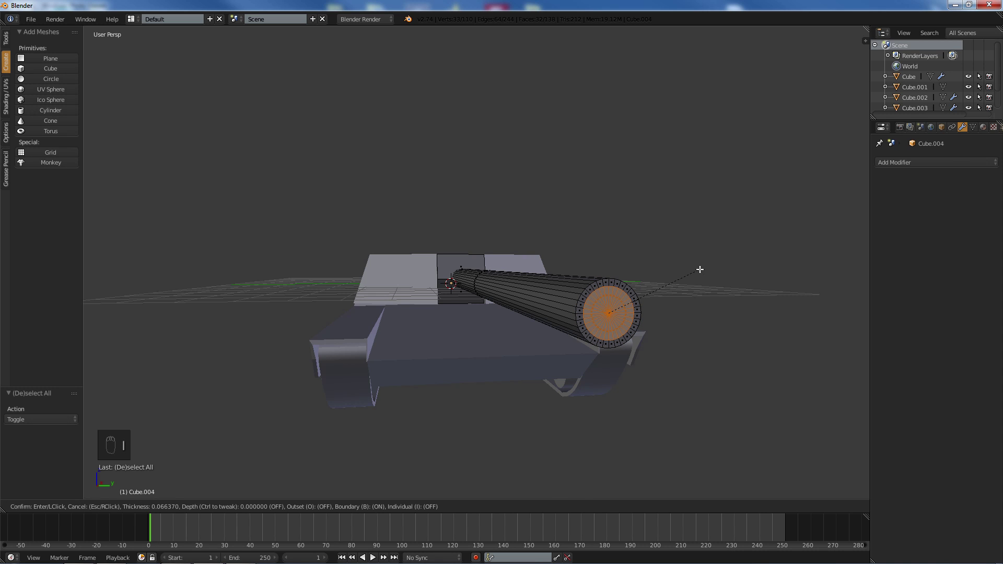
left_click(701, 269)
- Scale the inset muzzle faces to about 0.959 and extrude them about -2.547 along X into the barrel
middle_click_drag(693, 261, 584, 287)
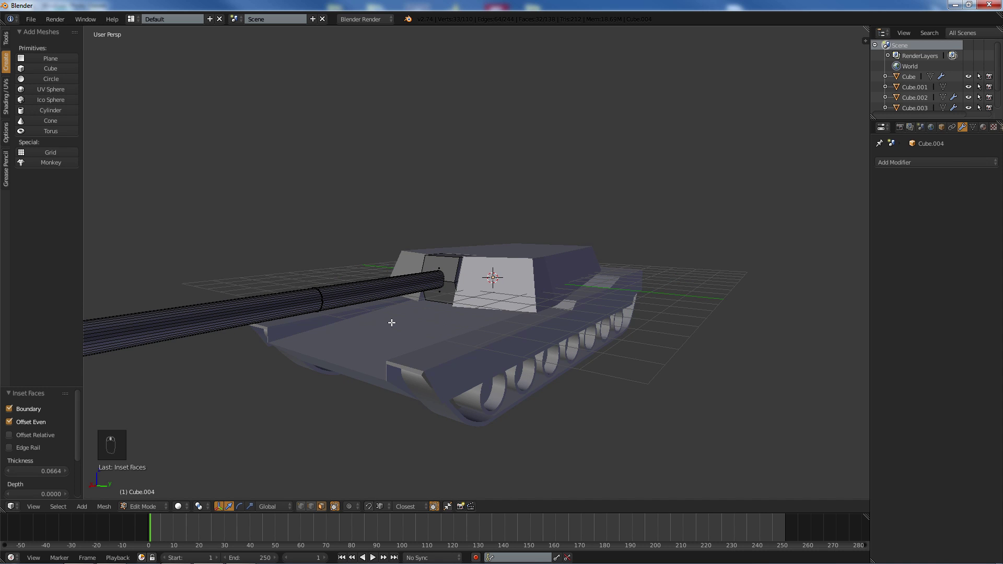
middle_click_drag(381, 320, 467, 307)
scroll(472, 310, "up", 2)
key("s")
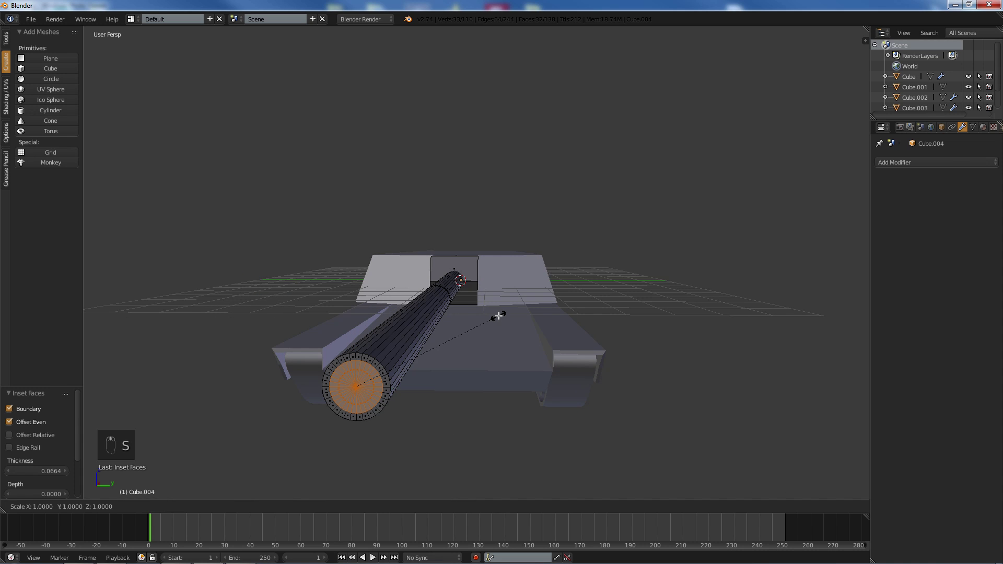
left_click(491, 315)
middle_click_drag(491, 314, 458, 317)
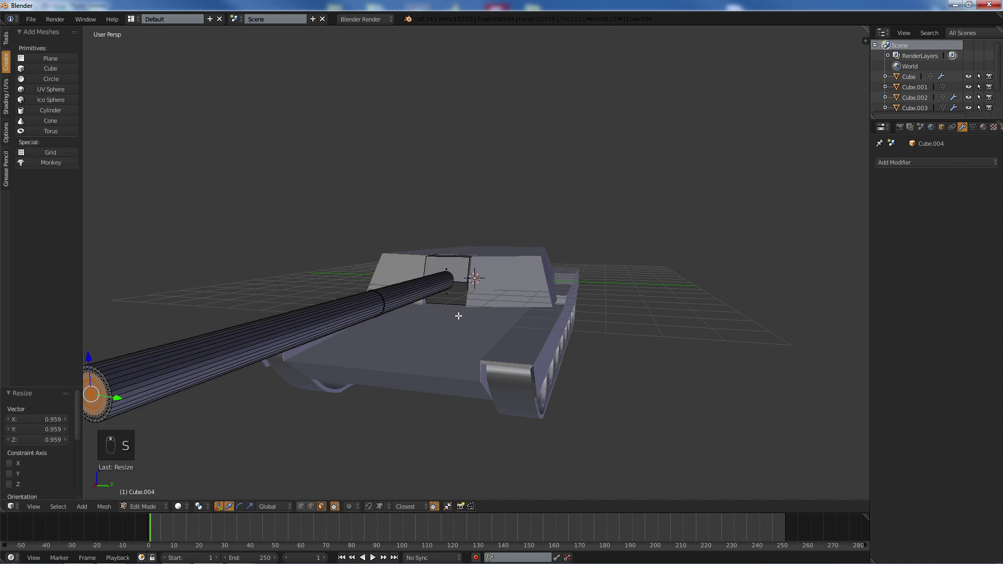
key("e")
left_click(596, 273)
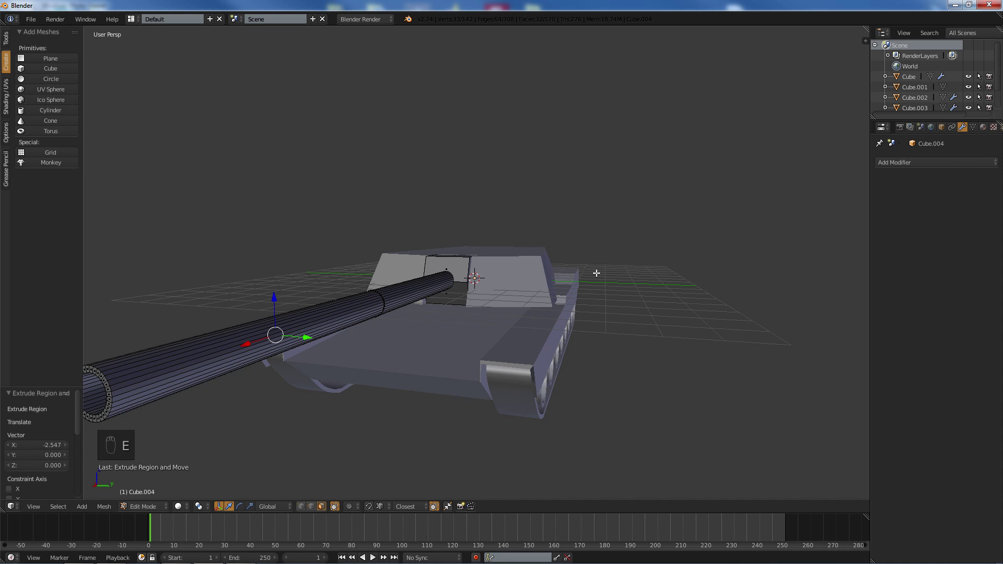
- In a wireframe orthographic back view, move the extruded bore faces a further -8.949 or so along X into the gun mount
key("ctrl+KP_1")
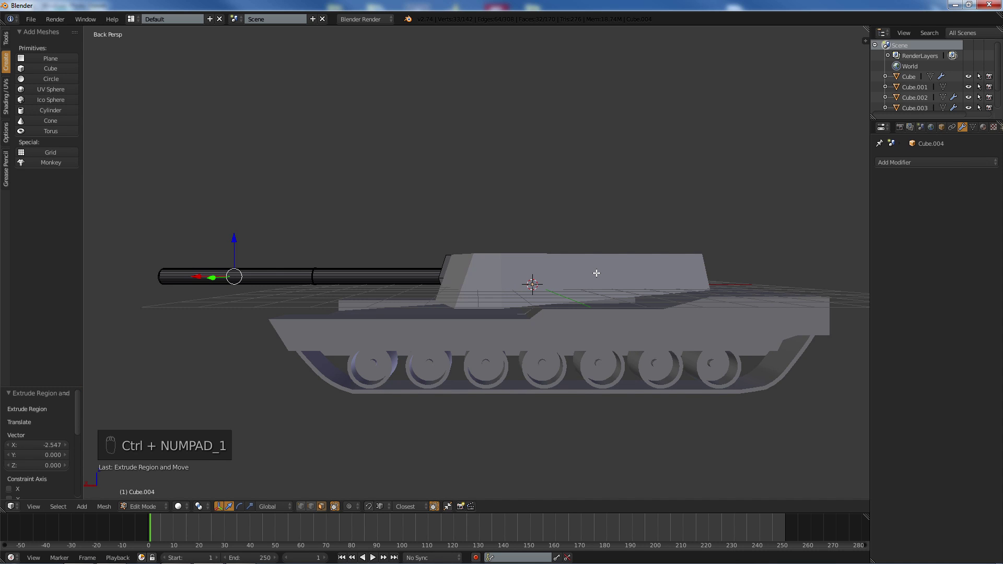
key("KP_5")
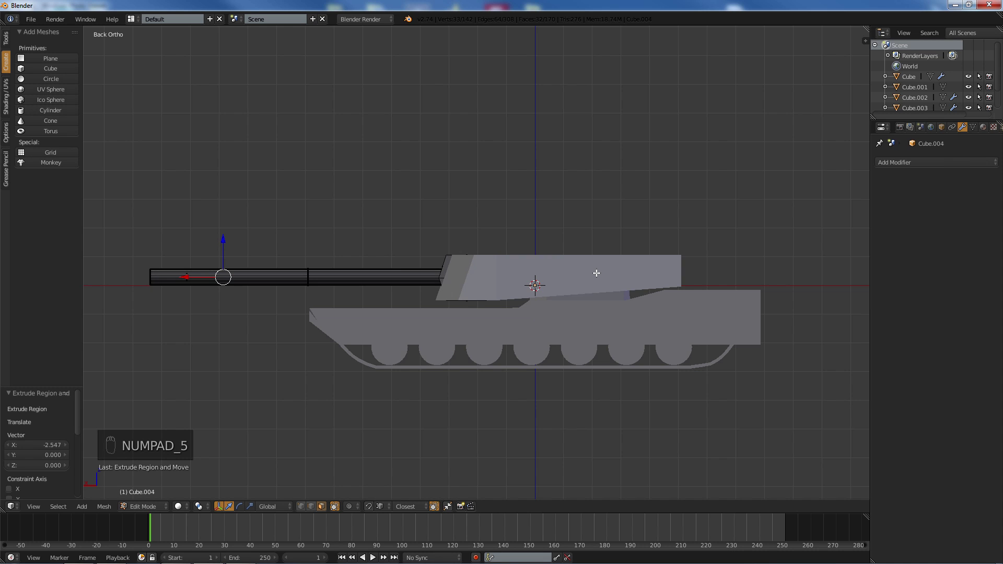
key("z")
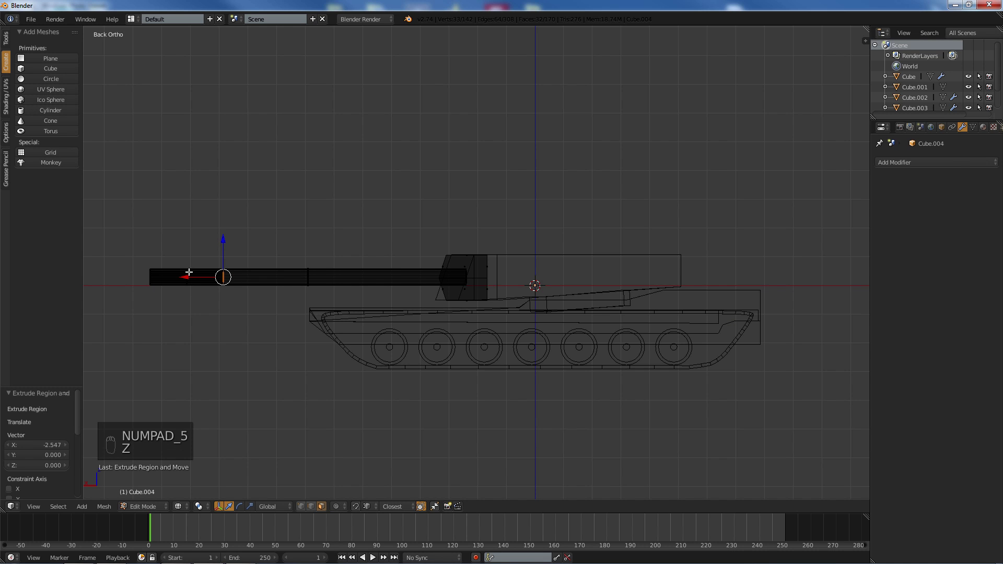
left_click_drag(188, 278, 445, 261)
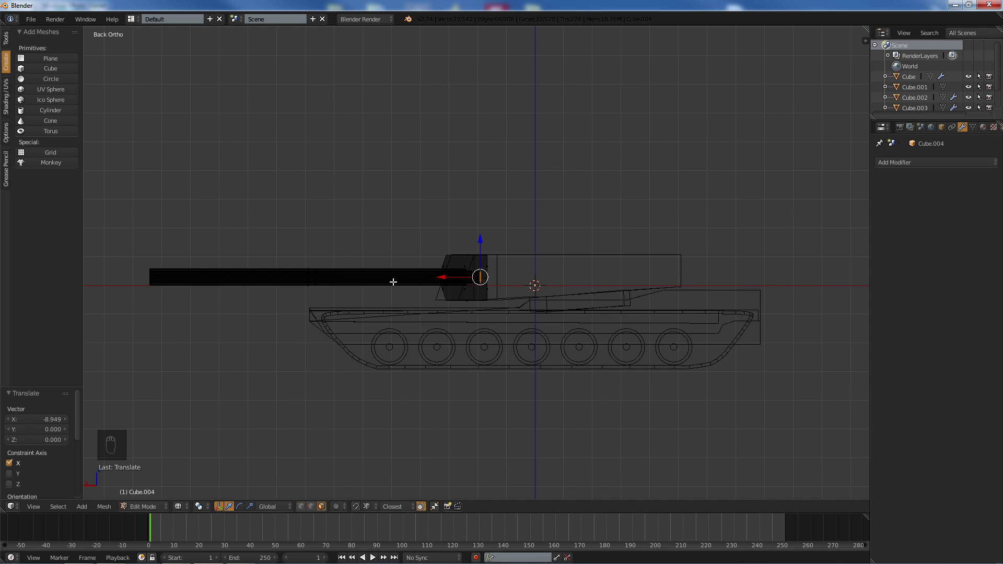
- Return to a solid perspective view, select the whole gun mount and barrel mesh, and shade its faces smooth
key("KP_5")
mouse_move(353, 273)
middle_mouse_down()
mouse_move(505, 297)
mouse_move(478, 280)
mouse_move(541, 291)
middle_mouse_up()
key("a")
key("a")
key("z")
key("a")
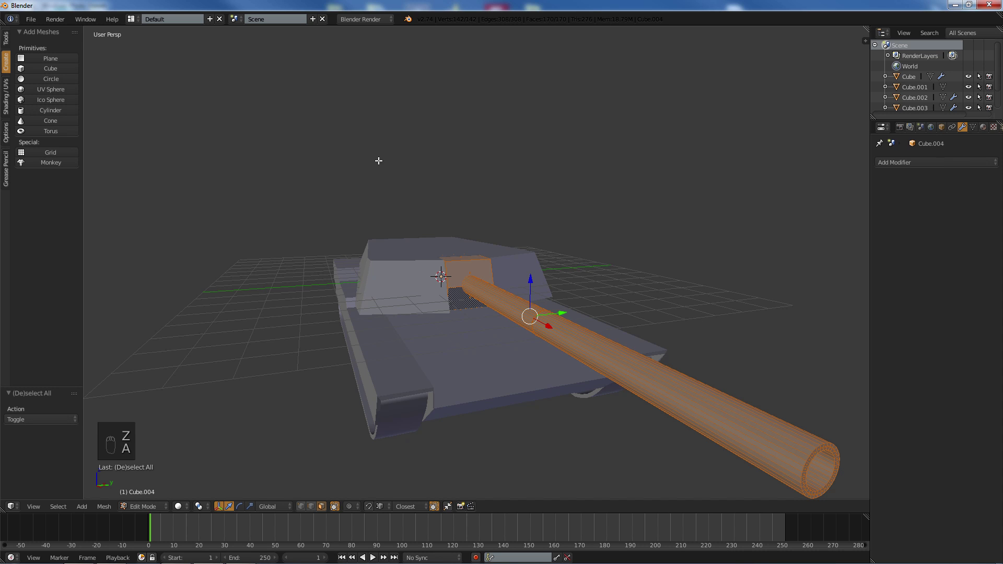
left_click(6, 86)
left_click(23, 58)
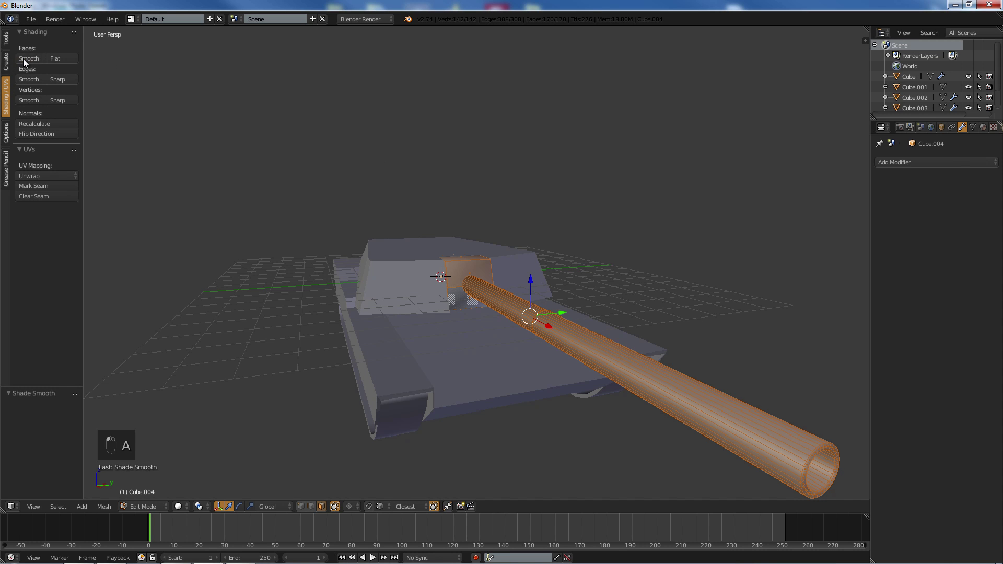
- Add an Edge Split modifier to the gun mount and barrel object, and deselect its mesh
left_click(938, 162)
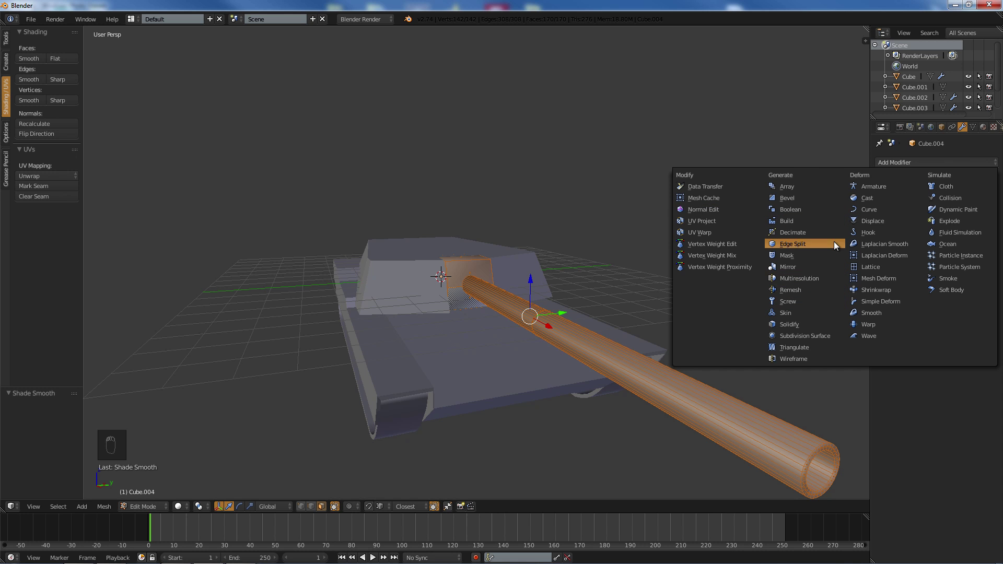
left_click(795, 244)
key("a")
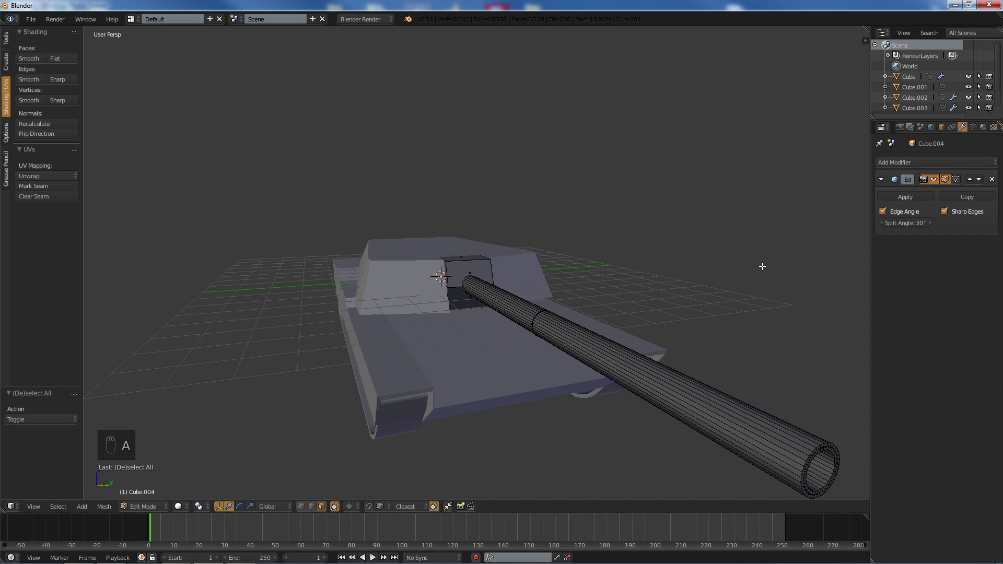
- Return to Object Mode and frame the barrel in an orthographic back view
middle_click_drag(761, 263, 621, 273)
key("Tab")
middle_click_drag(534, 272, 499, 273)
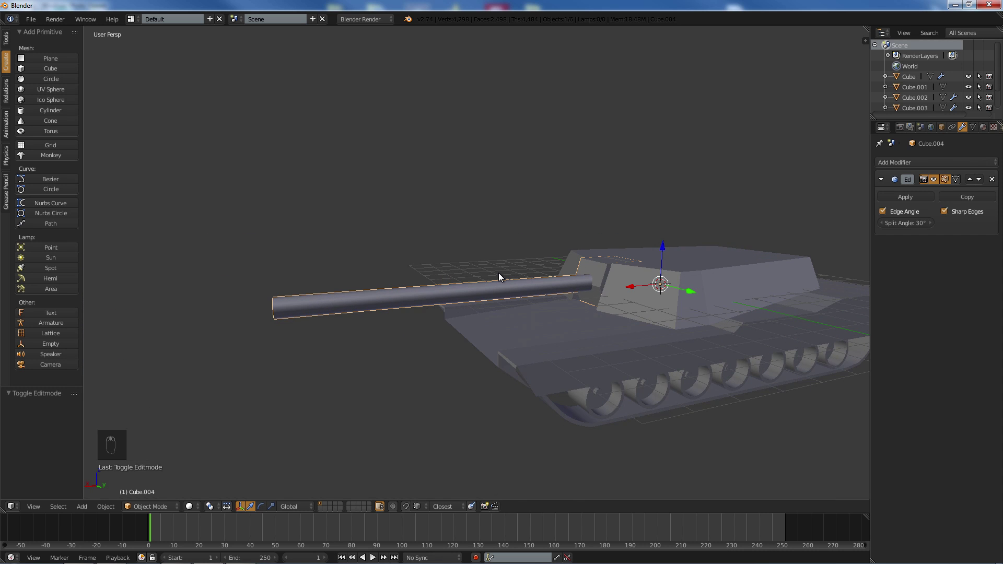
key("ctrl+KP_1")
key("KP_5")
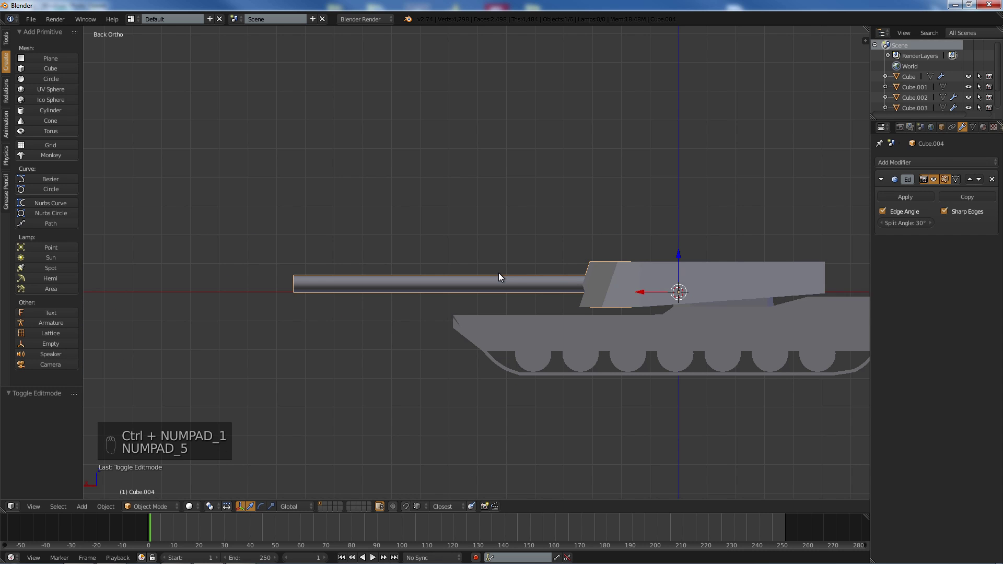
scroll(506, 275, "up", 3)
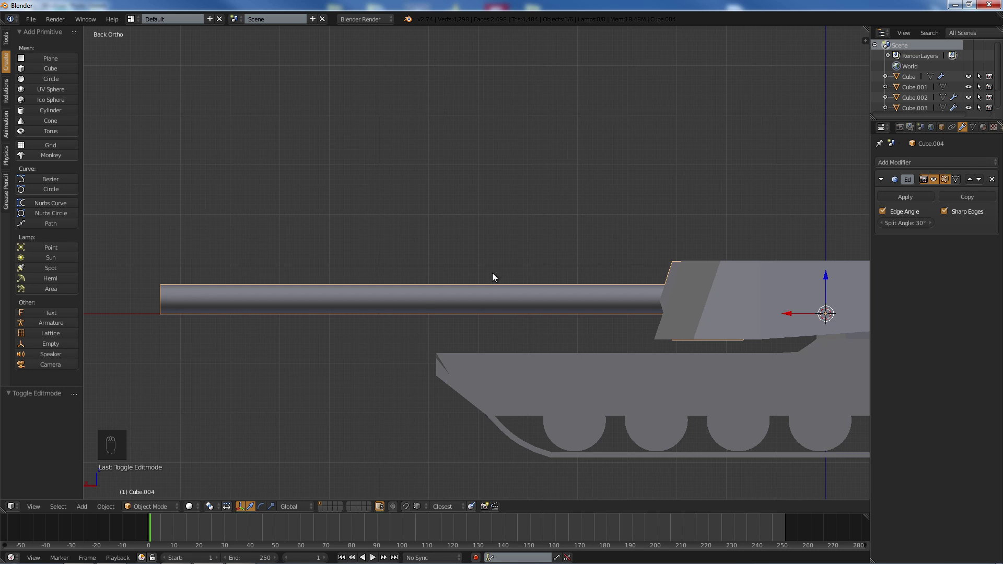
- In Edit Mode, add two loop cuts around the barrel, one midway and one slid partway from there toward the gun mount
key("Tab")
key("ctrl+r")
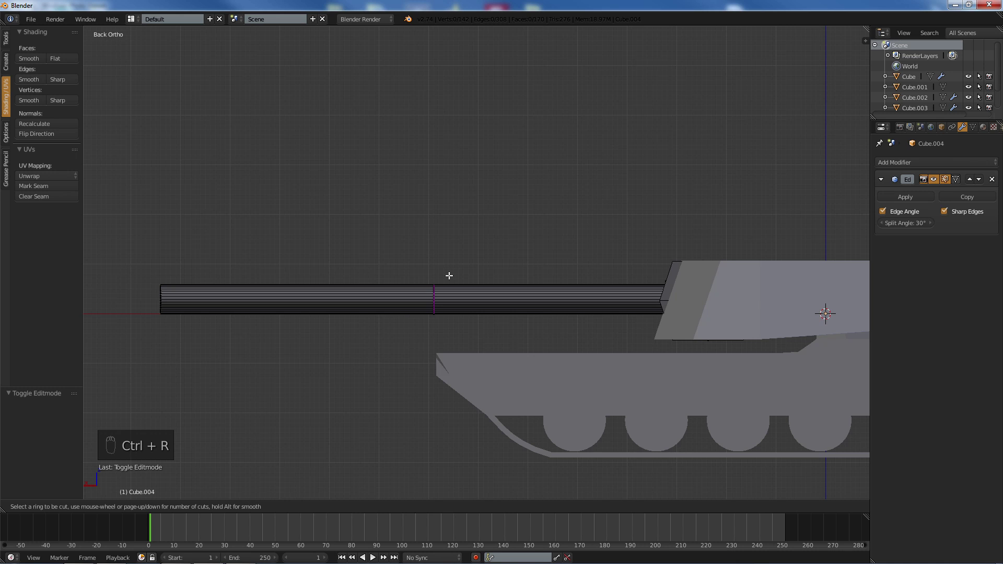
left_click(449, 276)
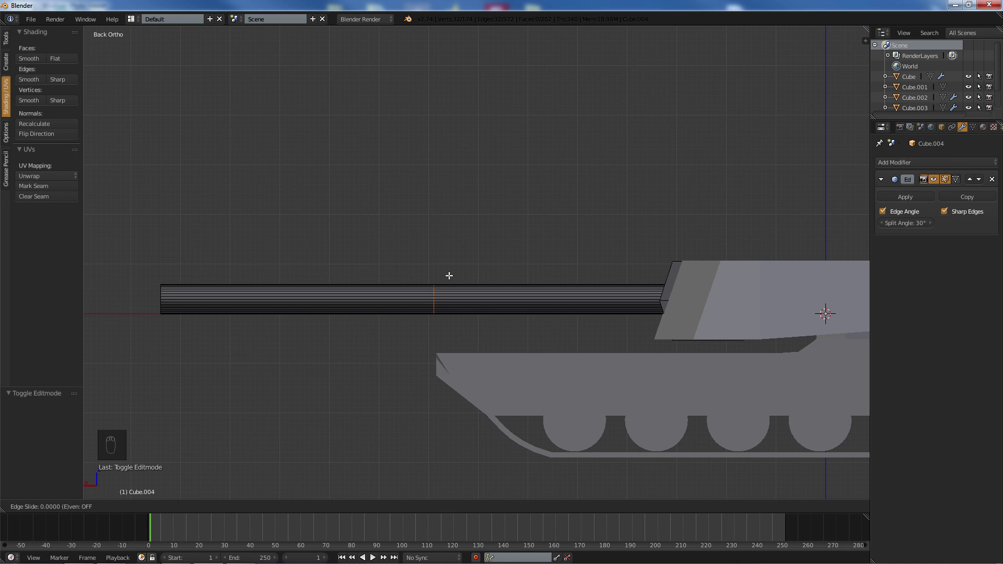
left_click(450, 275)
key("a")
key("ctrl+r")
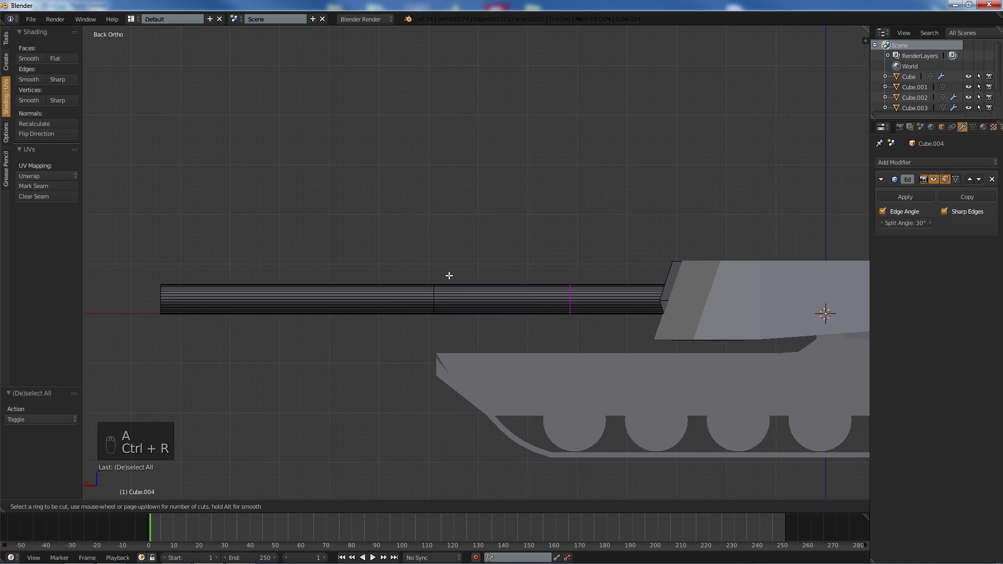
left_click(452, 277)
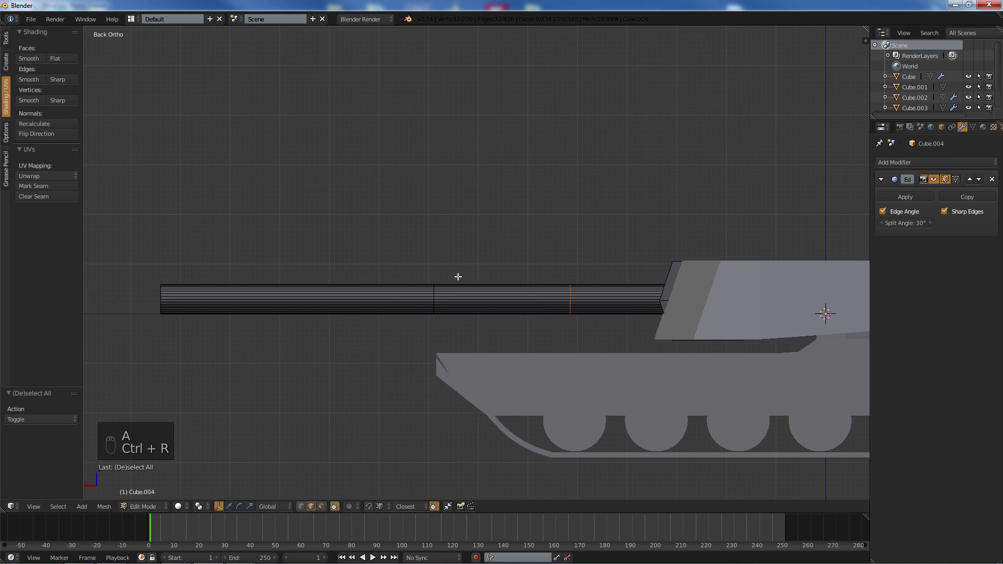
left_click(398, 282)
key("a")
- Add two closely spaced loop cuts to the barrel section nearest the gun mount, using edge slides of about 0.24 and 0.888
key("ctrl+r")
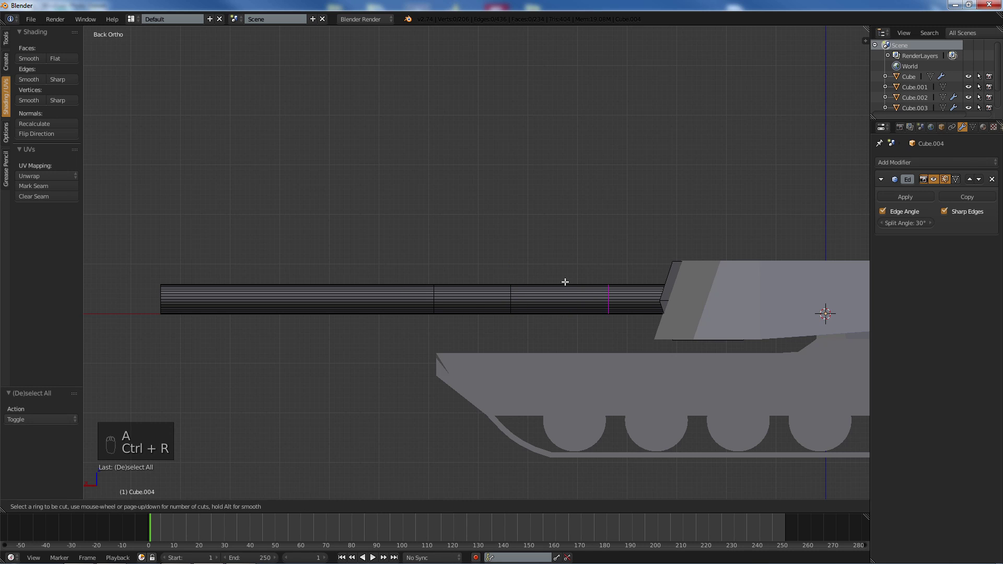
left_click(561, 283)
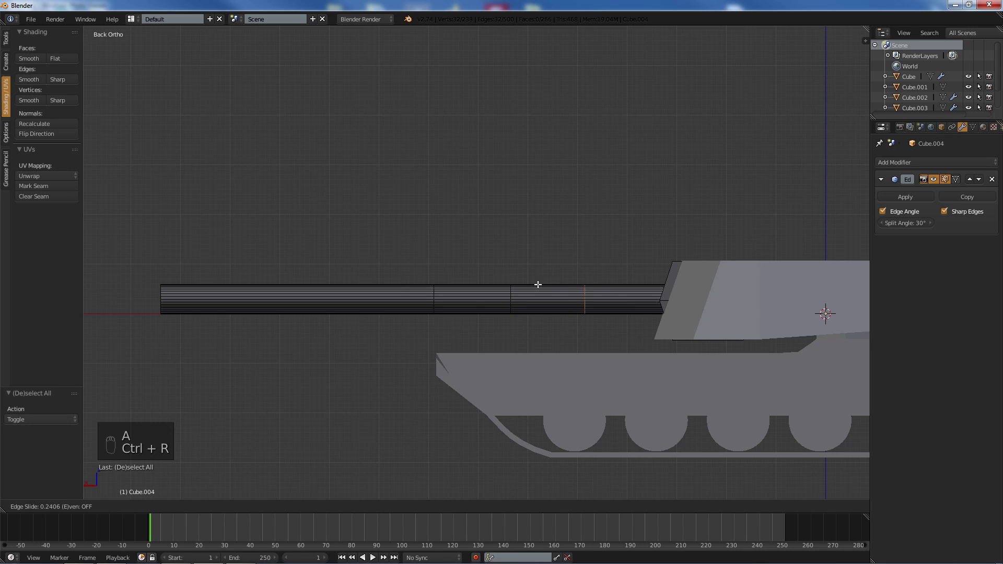
left_click(538, 284)
key("a")
key("ctrl+r")
left_click(590, 275)
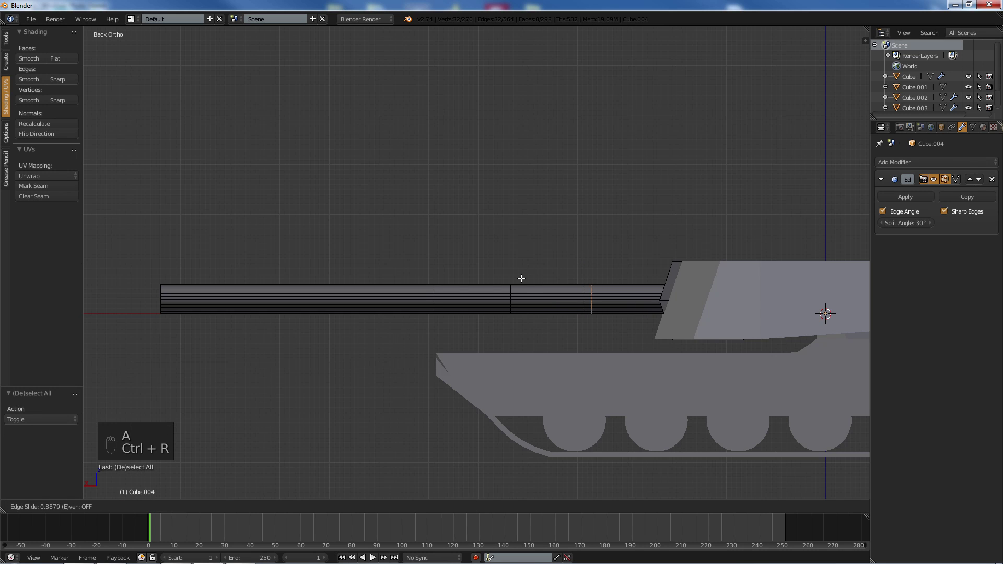
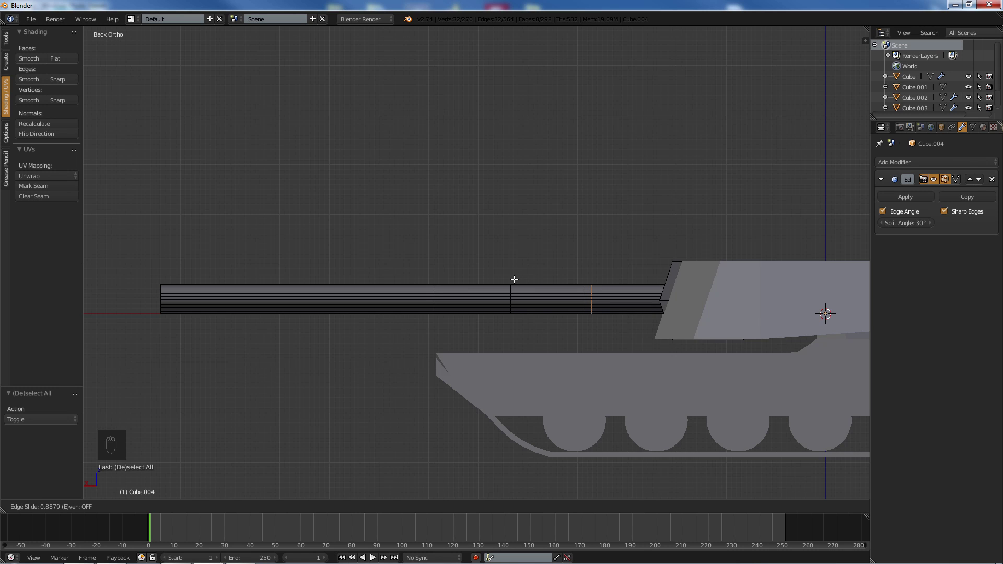
left_click(515, 279)
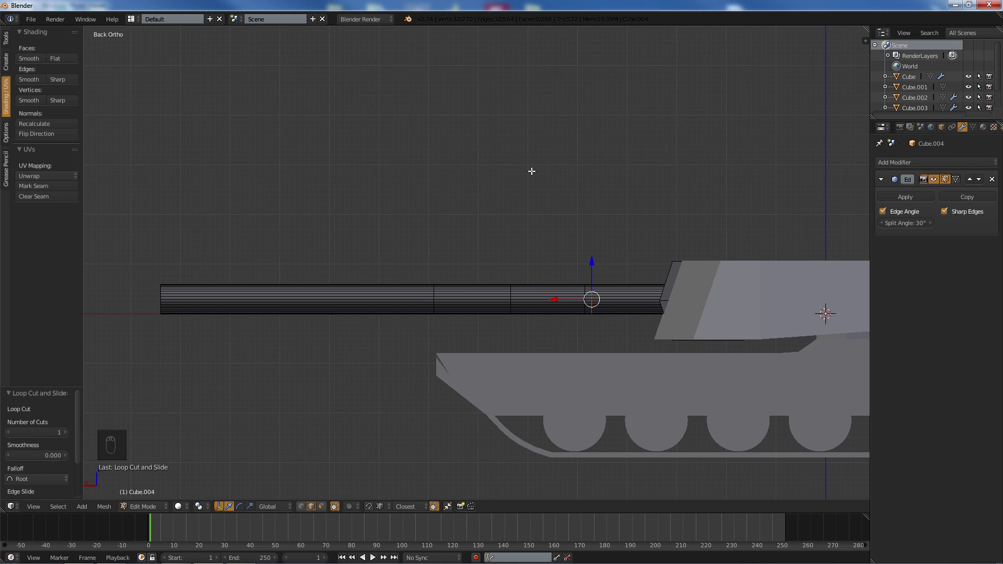
key("a")
- In a wireframe orthographic back view with face selection, box-select the barrel's mid-section faces between the first two cuts, excluding the bore
middle_click_drag(528, 170, 538, 185)
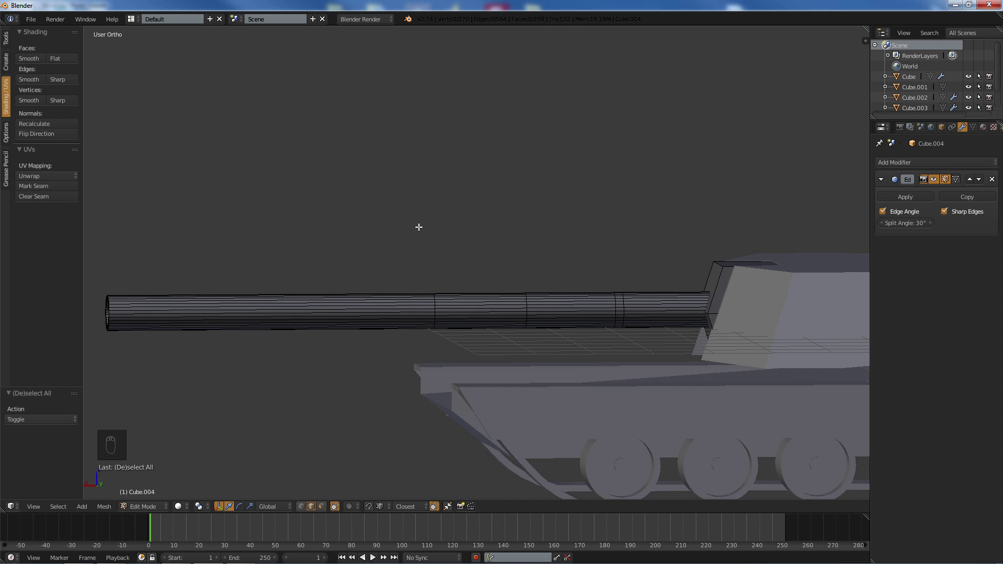
key("KP_1")
key("ctrl+KP_1")
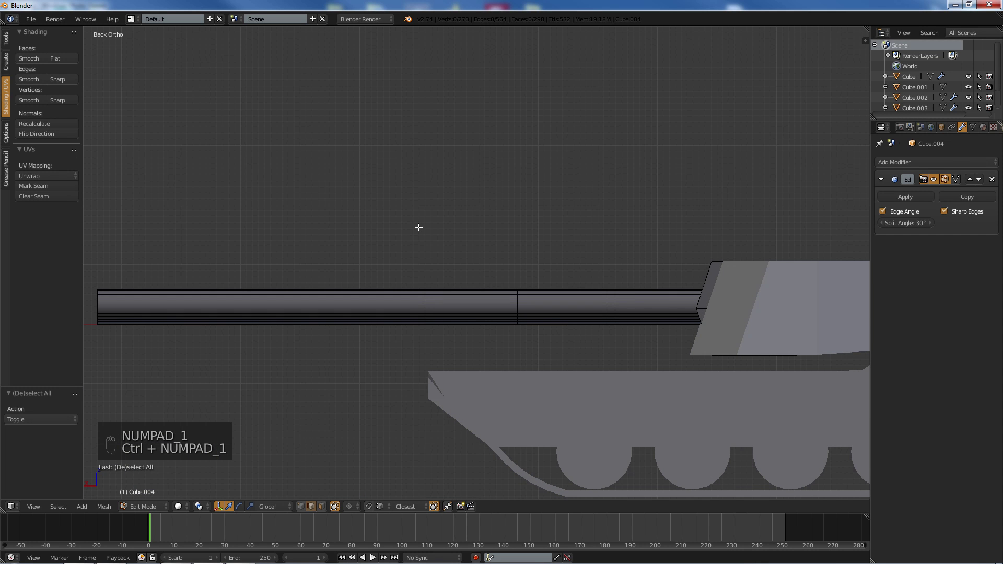
key("z")
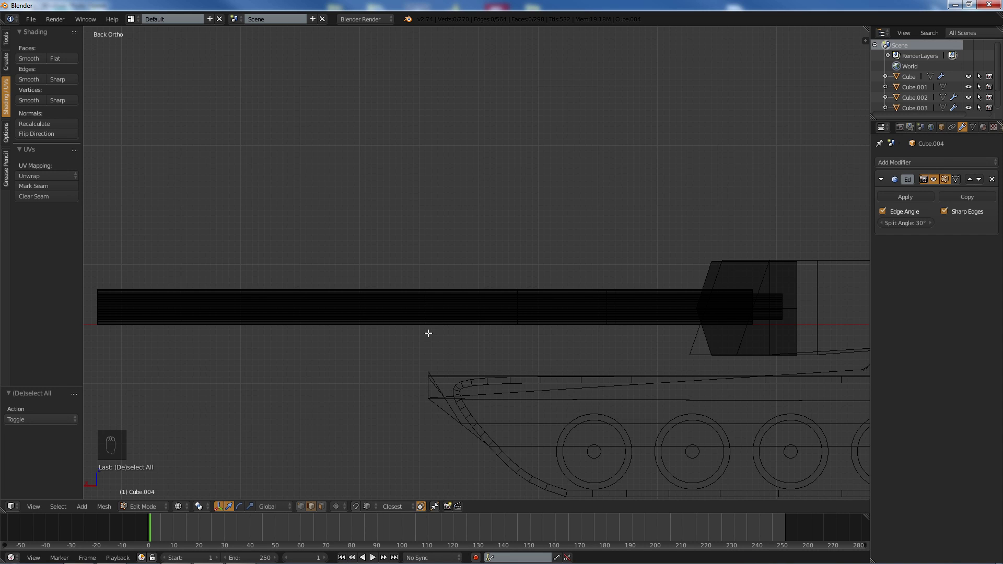
left_click(320, 507)
key("b")
left_click_drag(477, 152, 494, 367)
key("b")
left_click_drag(434, 222, 473, 297)
key("b")
left_click_drag(458, 245, 492, 343)
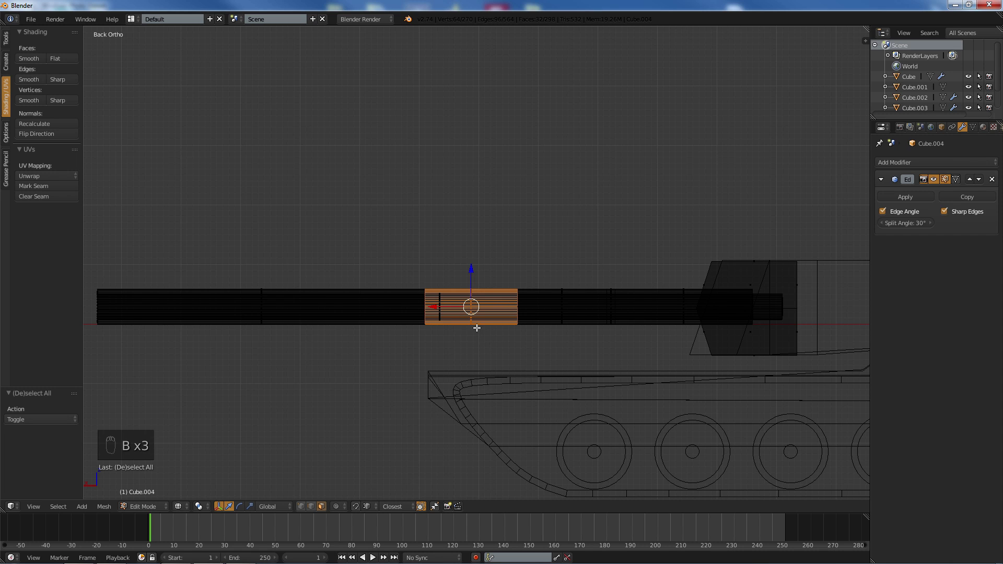
- Reselect the barrel's mid-section with a box selection, and remove the inner bore faces from it with Circle Select
key("a")
key("b")
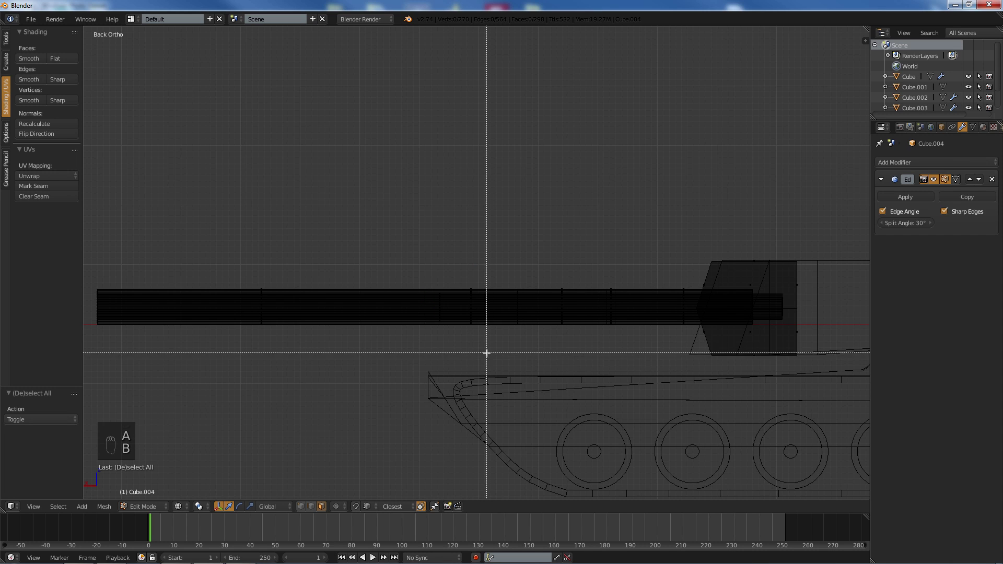
left_click_drag(491, 350, 441, 267)
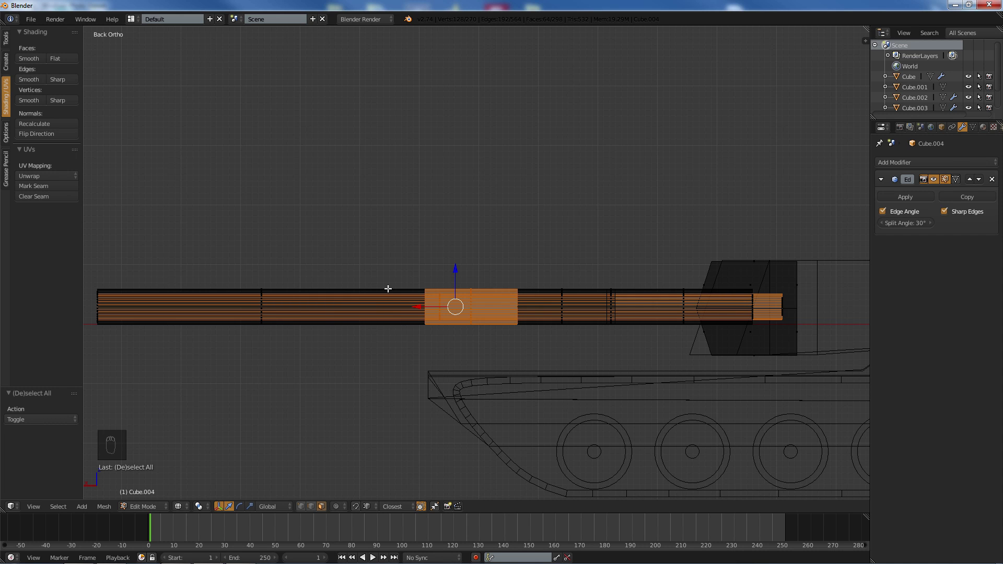
key("b")
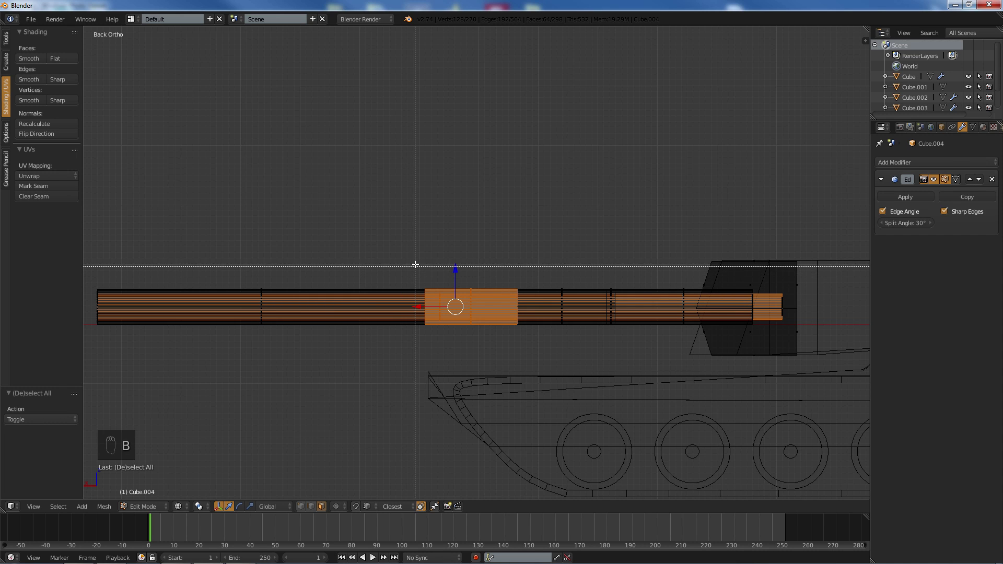
left_click_drag(417, 262, 441, 337)
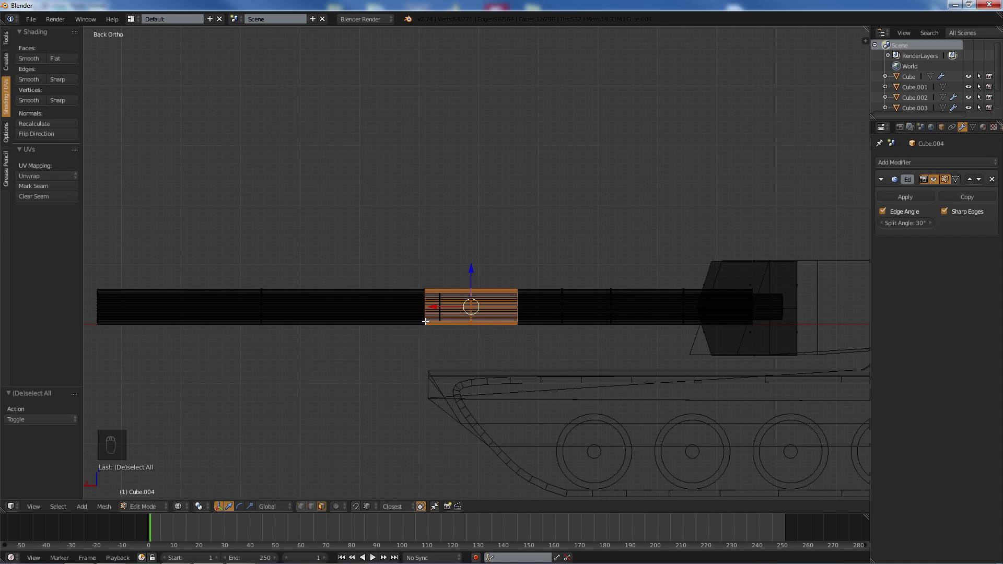
key("ctrl+z")
key("c")
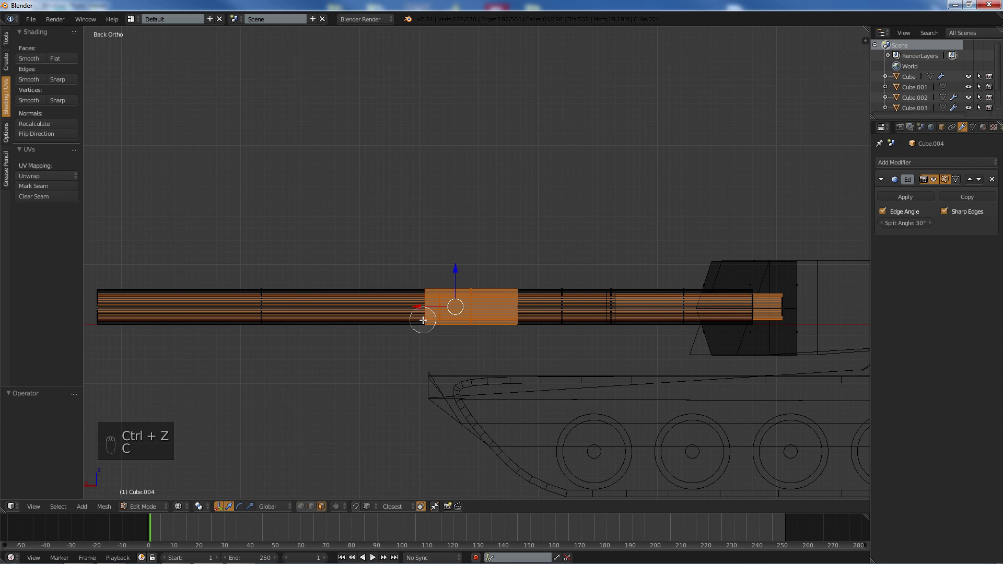
middle_click_drag(434, 329, 425, 294)
right_click(324, 410)
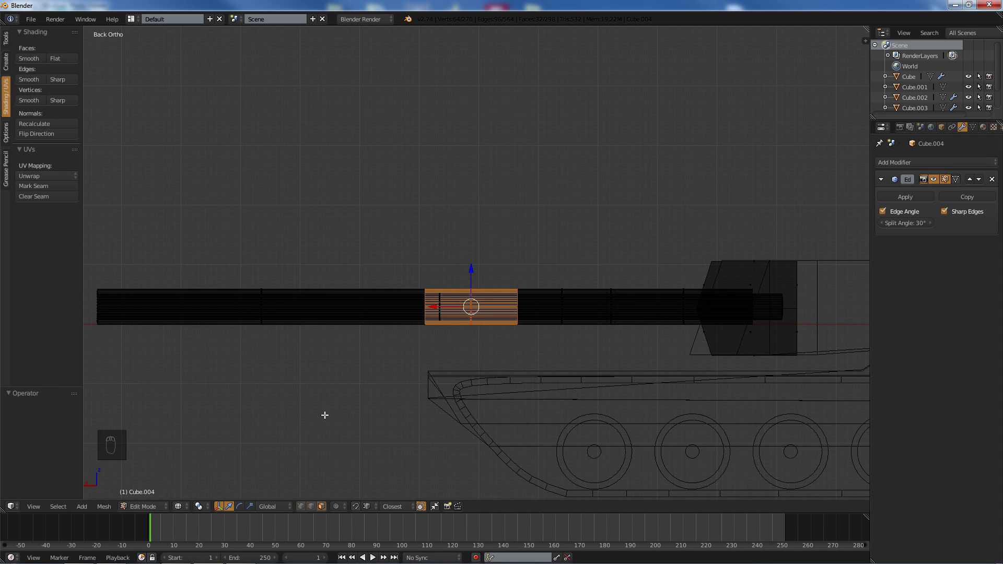
- Extrude the mid-section faces in place, scale them by about 1.259, and scale them by about 0.674 along X for a bevelled sleeve
key("e")
right_click(324, 387)
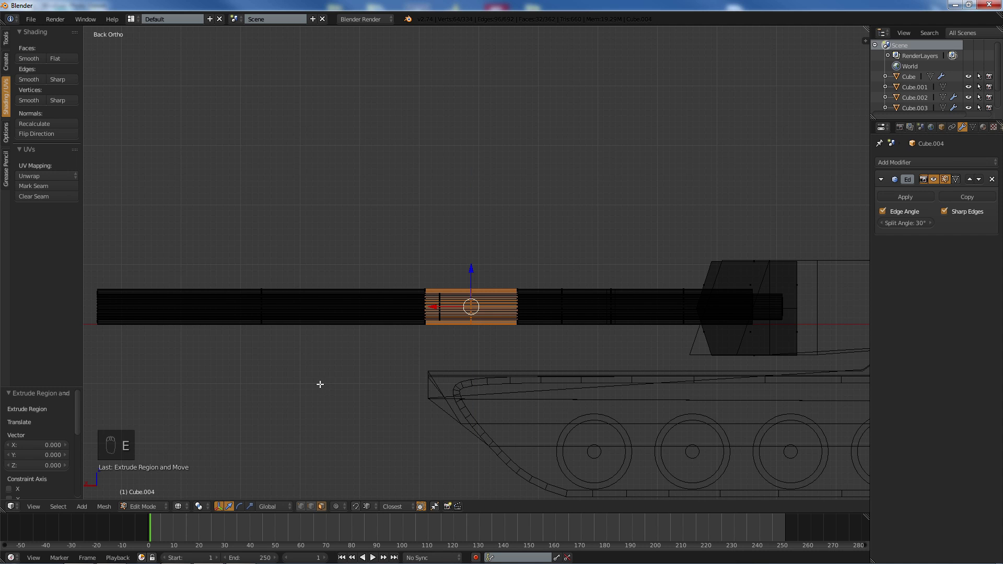
key("s")
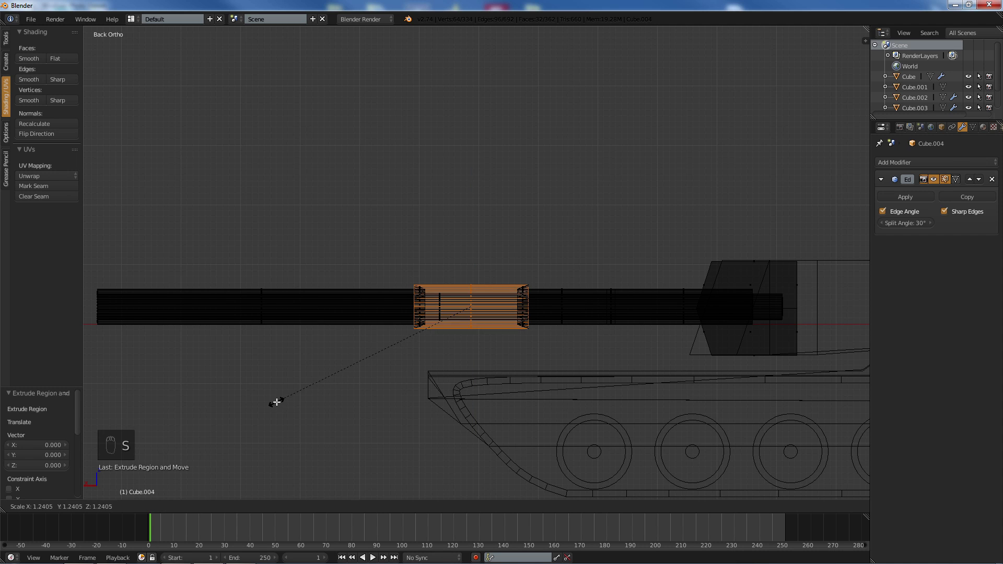
left_click(273, 402)
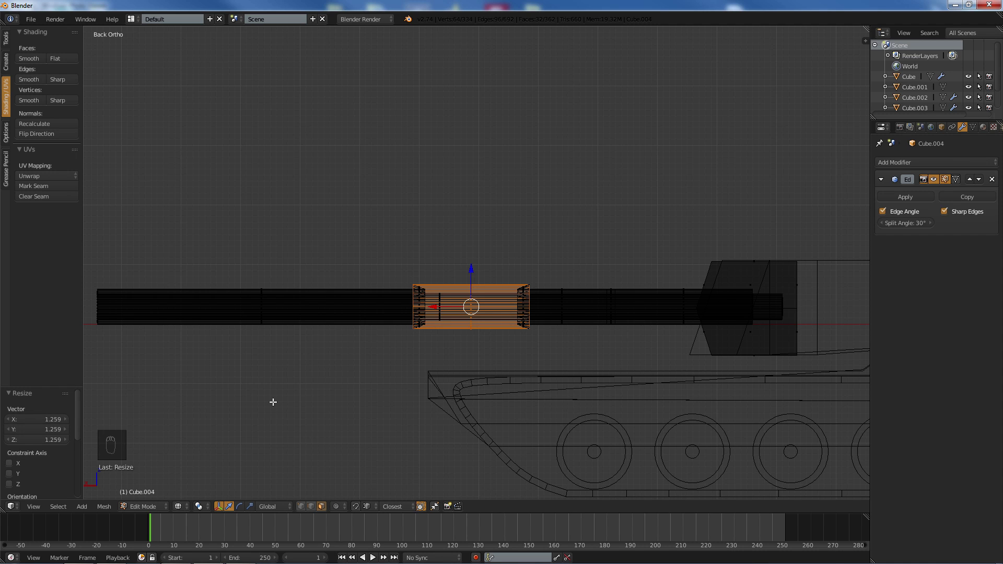
key("s")
key("x")
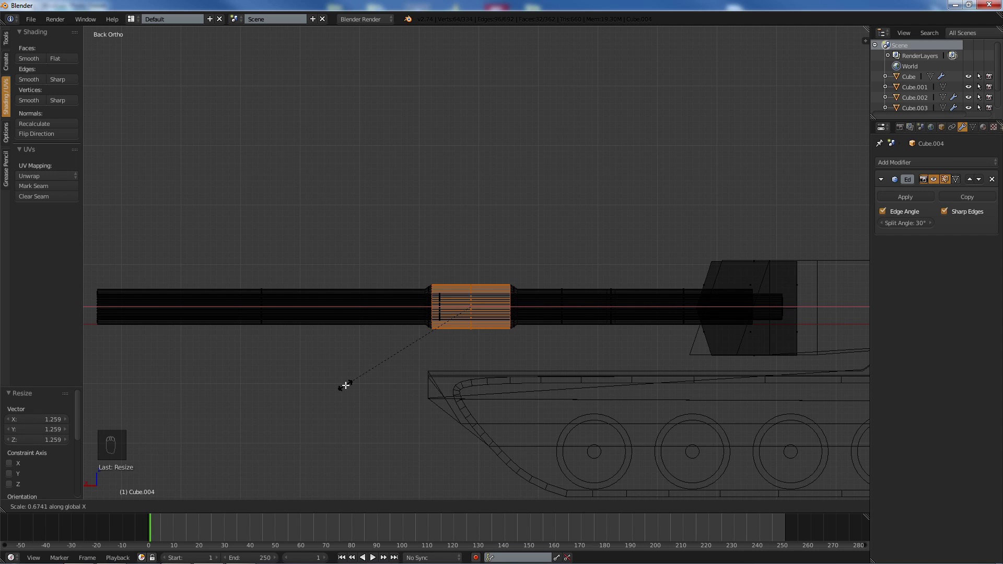
left_click(345, 386)
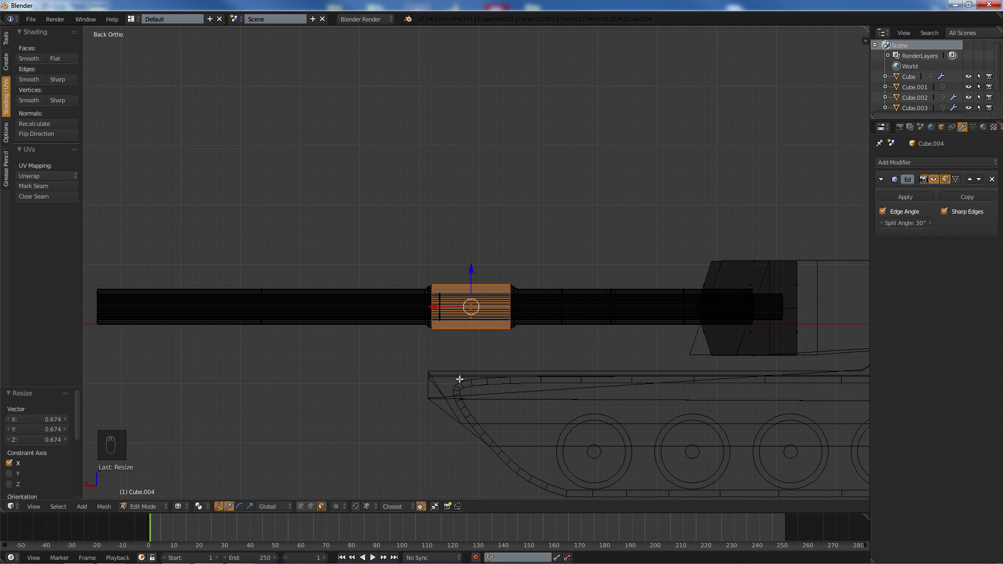
- Select only the narrow ring of faces between the two closely spaced cuts near the gun mount and extrude it in place
middle_click_drag(512, 285, 364, 293, "shift")
scroll(382, 316, "up", 1)
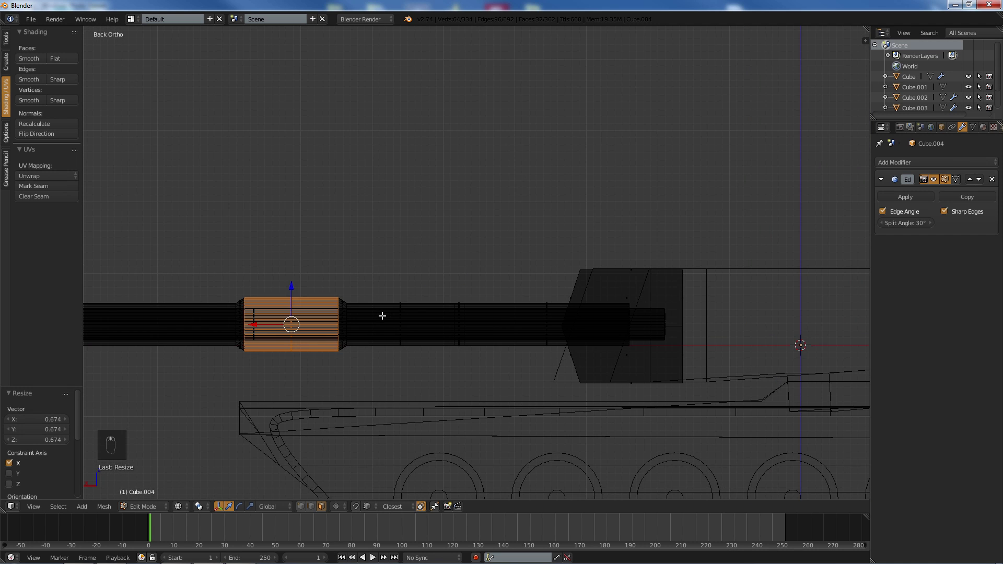
key("a")
key("b")
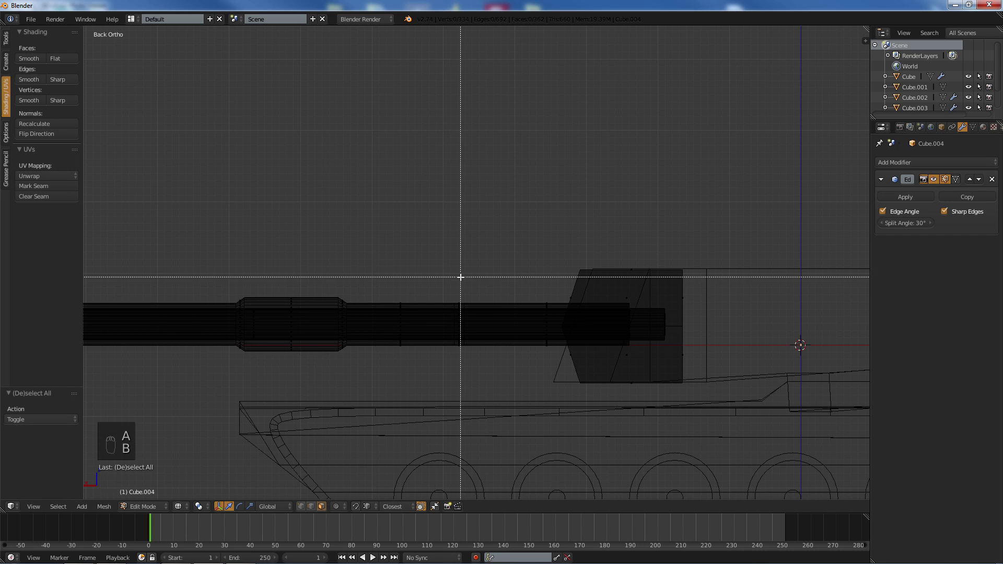
left_click_drag(460, 276, 457, 381)
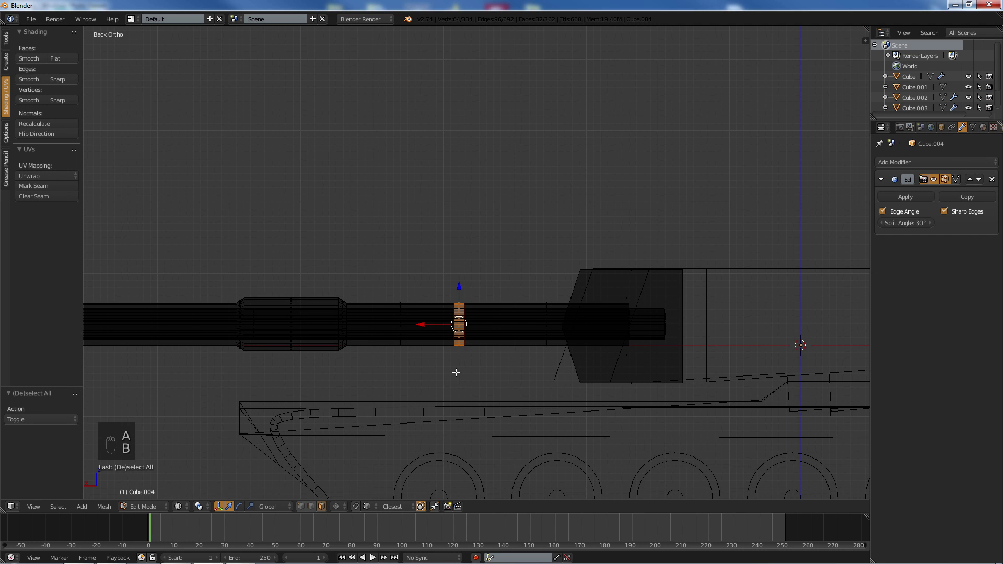
key("e")
right_click(455, 346)
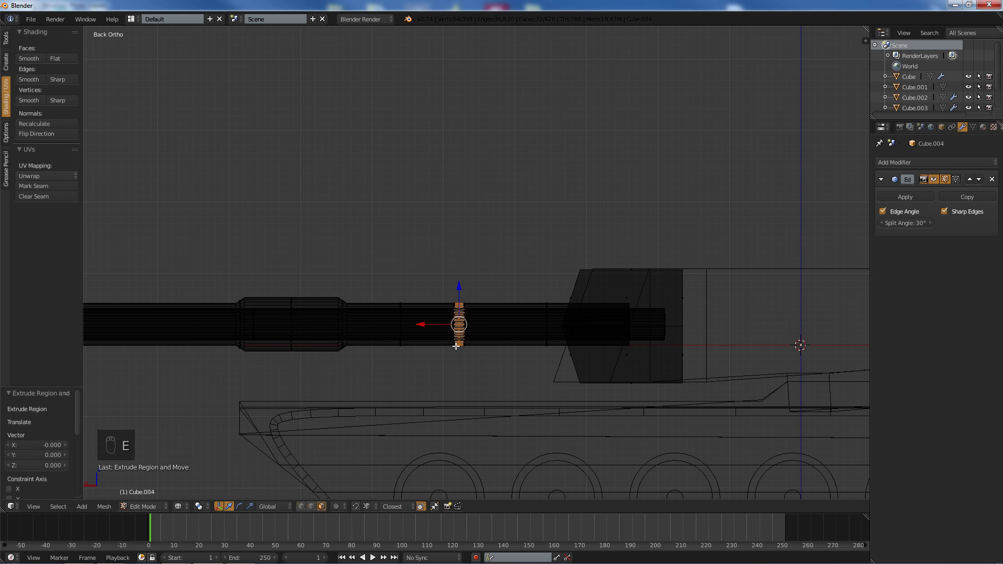
- Scale the extruded narrow ring by about 1.301, and scale it by about 0.655 along X to form a thin collar
key("s")
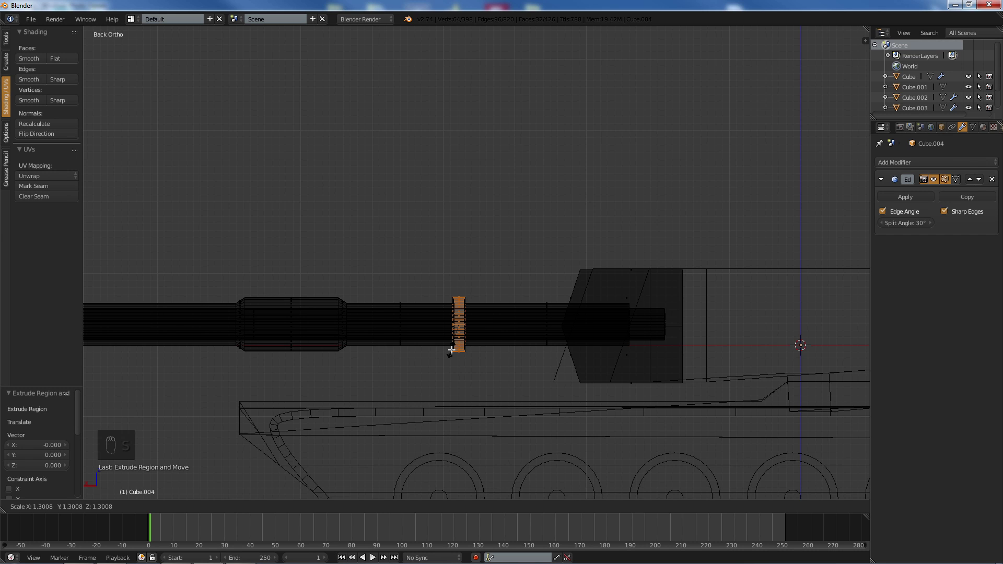
left_click(446, 349)
key("s")
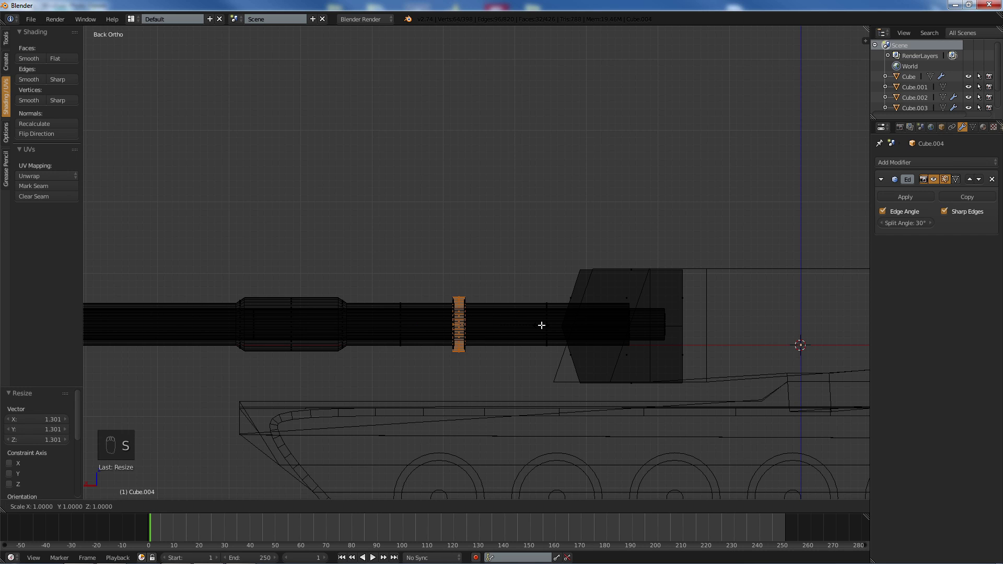
key("x")
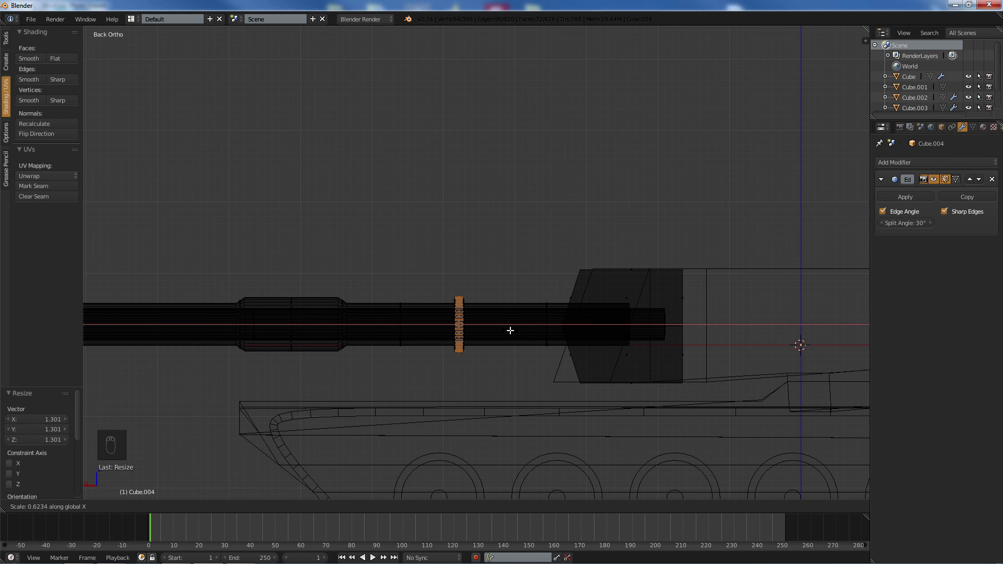
left_click(490, 328)
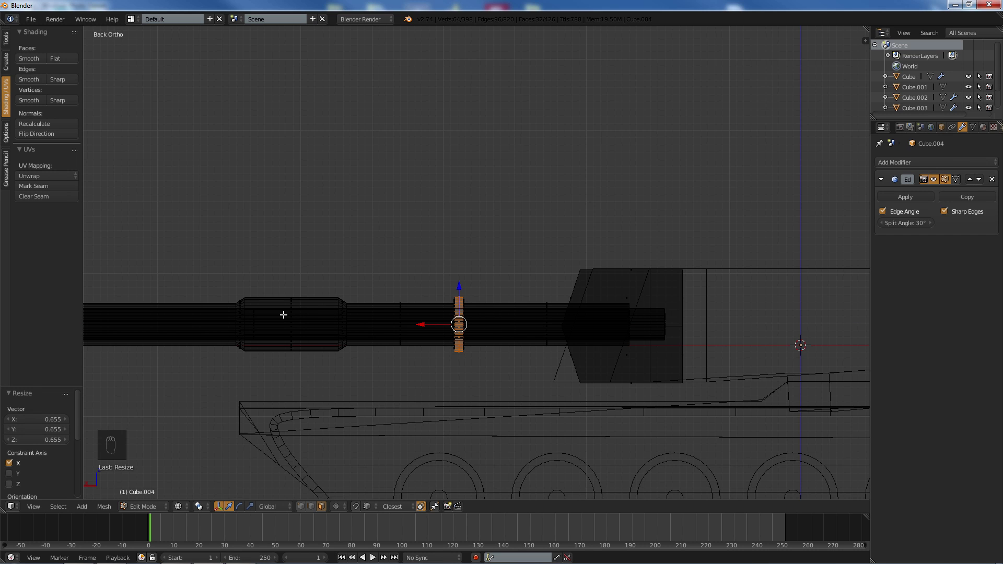
- Return to a solid perspective view in Object Mode with everything deselected, and inspect the barrel and turret
key("KP_5")
key("z")
middle_click_drag(283, 315, 342, 315)
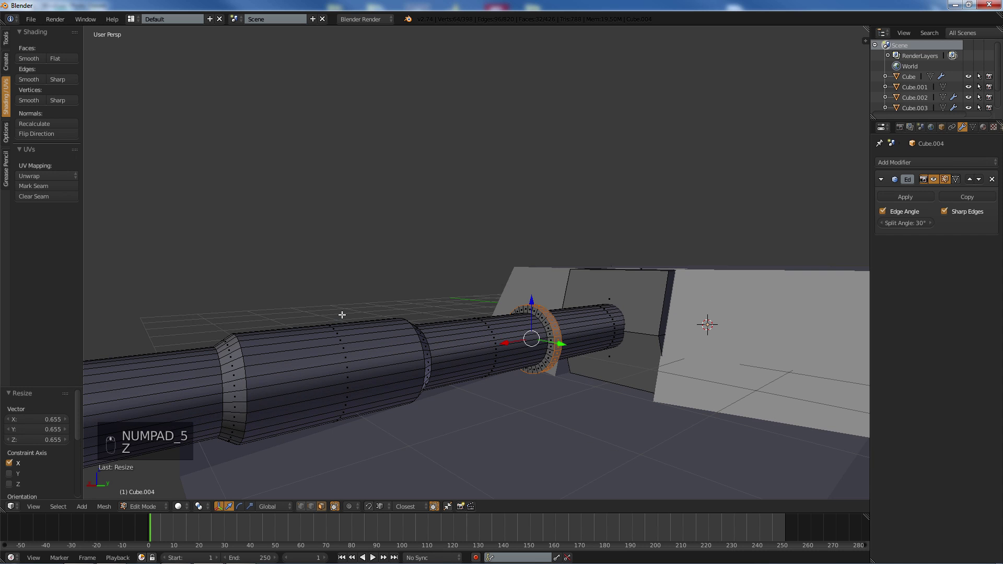
scroll(369, 313, "down", 6)
key("a")
key("Tab")
mouse_move(414, 313)
middle_mouse_down()
mouse_move(412, 344)
mouse_move(408, 333)
mouse_move(429, 320)
middle_mouse_up()
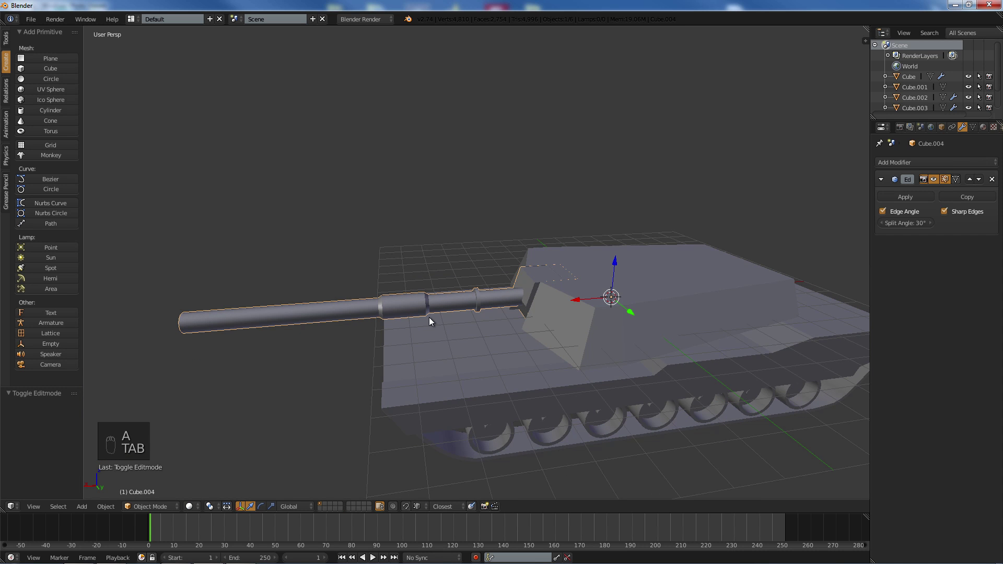
middle_click_drag(671, 242, 438, 305)
key("a")
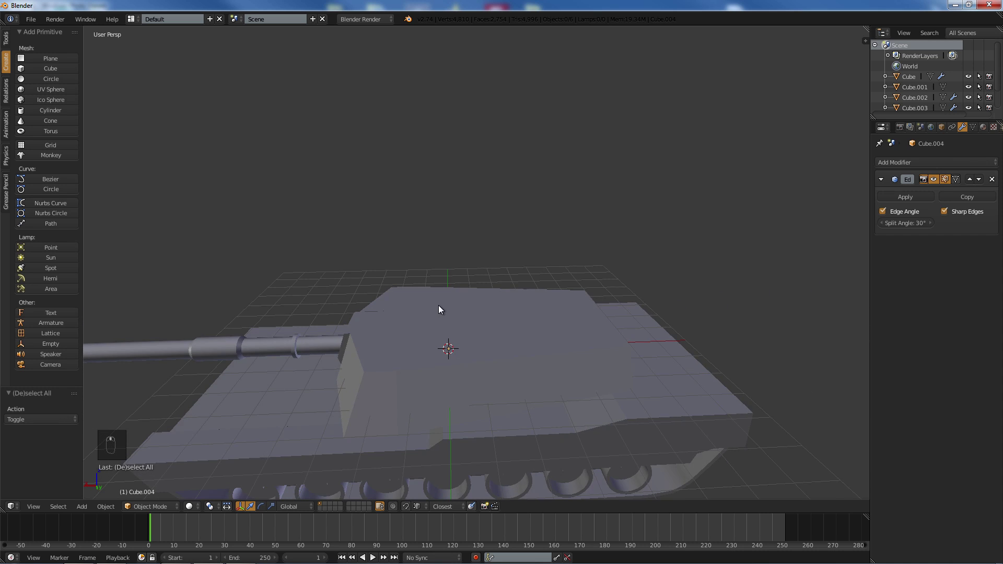
- Select only the outer faces of the thin collar on the gun barrel in Edit Mode and scale them by about 0.897
scroll(437, 306, "up", 1)
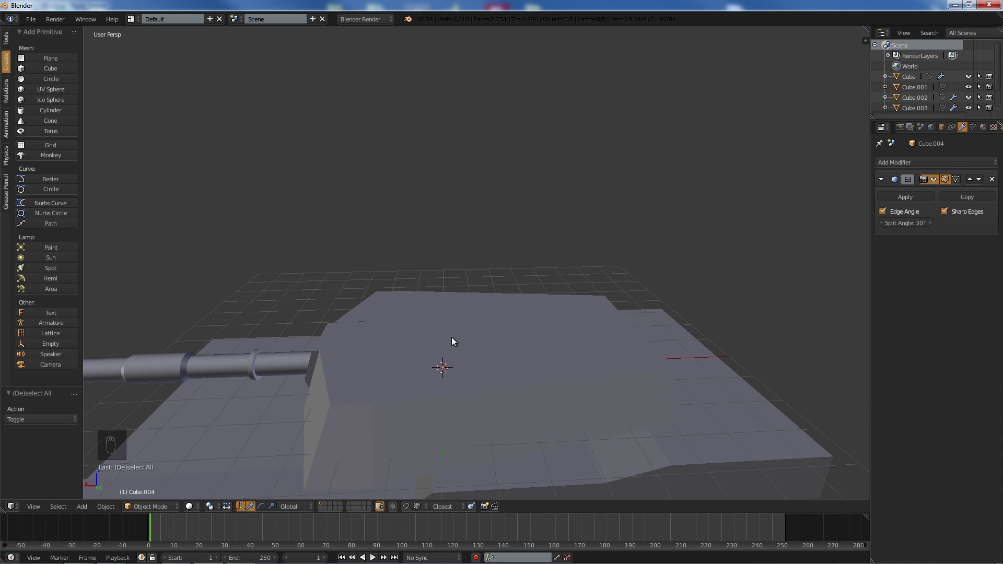
scroll(437, 309, "down", 3)
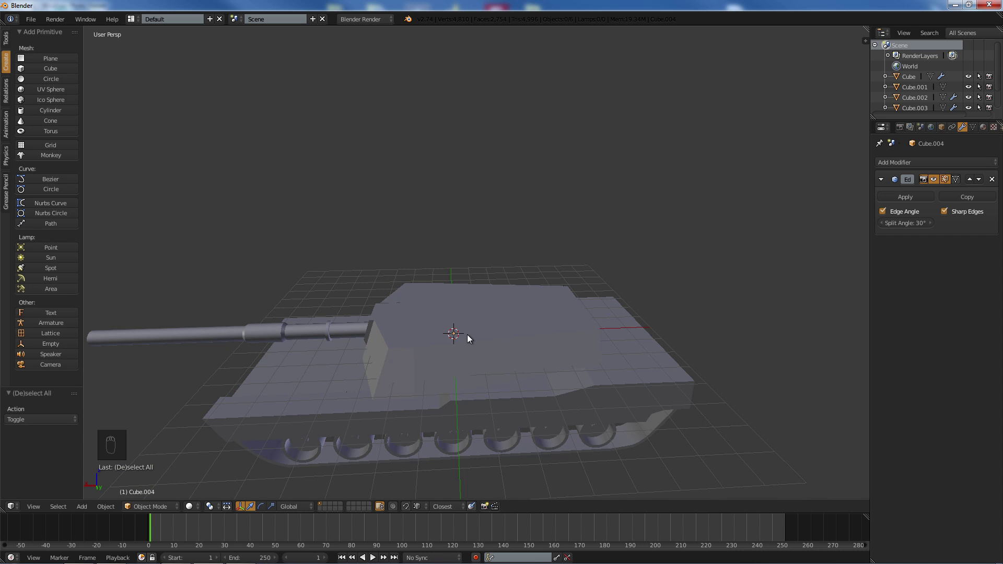
middle_click_drag(455, 335, 379, 319)
scroll(477, 367, "up", 3)
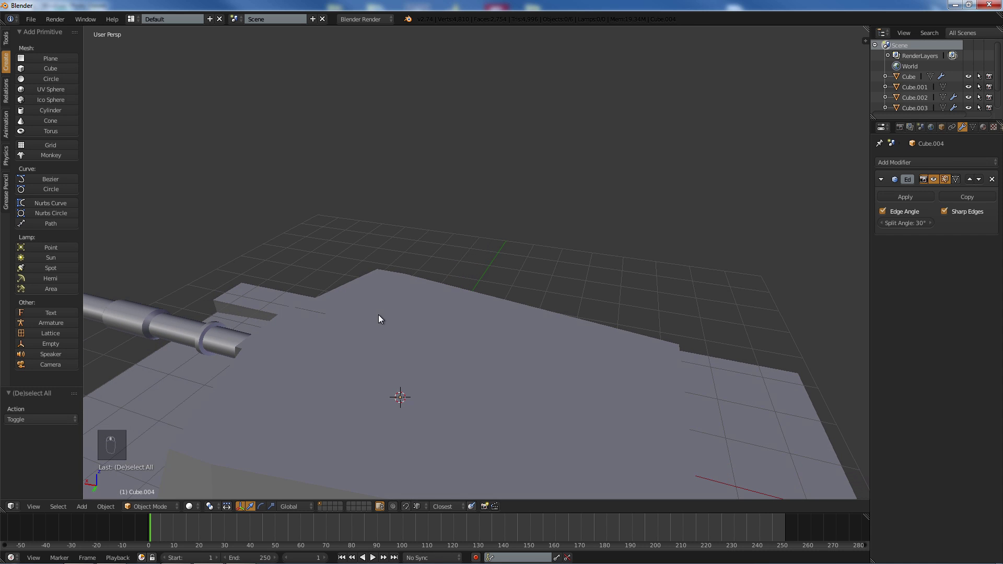
middle_click_drag(315, 243, 452, 293)
scroll(347, 297, "down", 3)
scroll(452, 292, "up", 6)
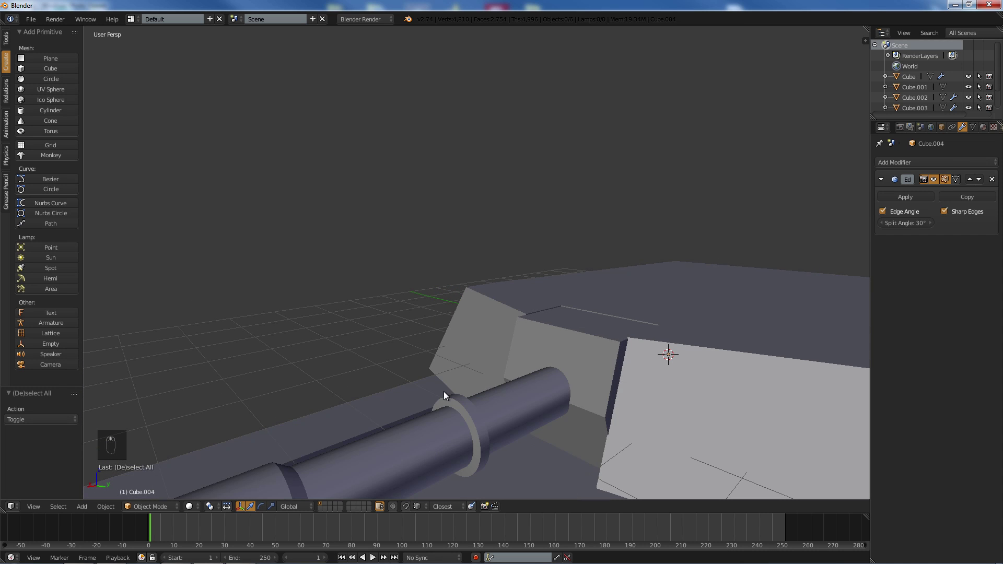
right_click(450, 423)
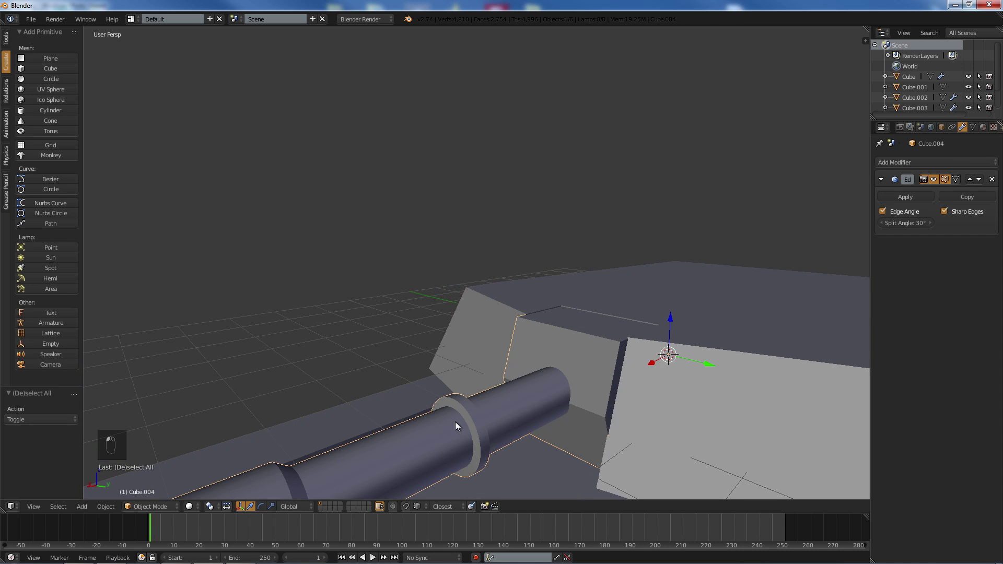
key("Tab")
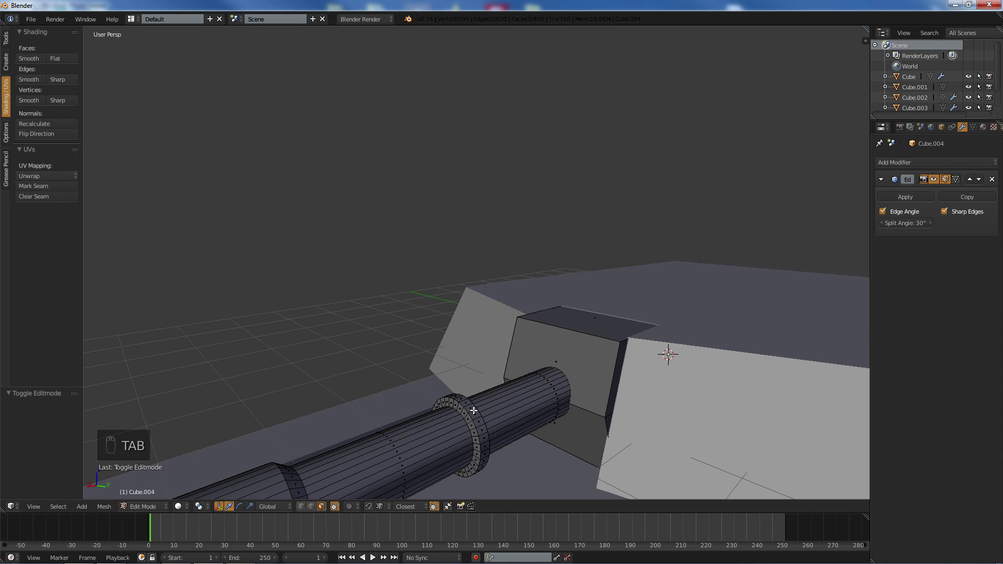
key("l")
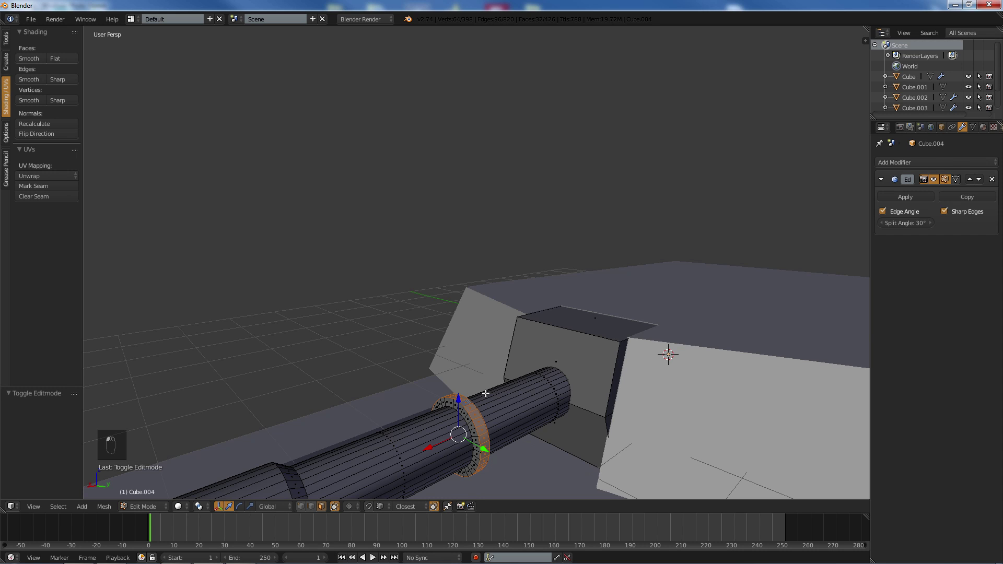
key("s")
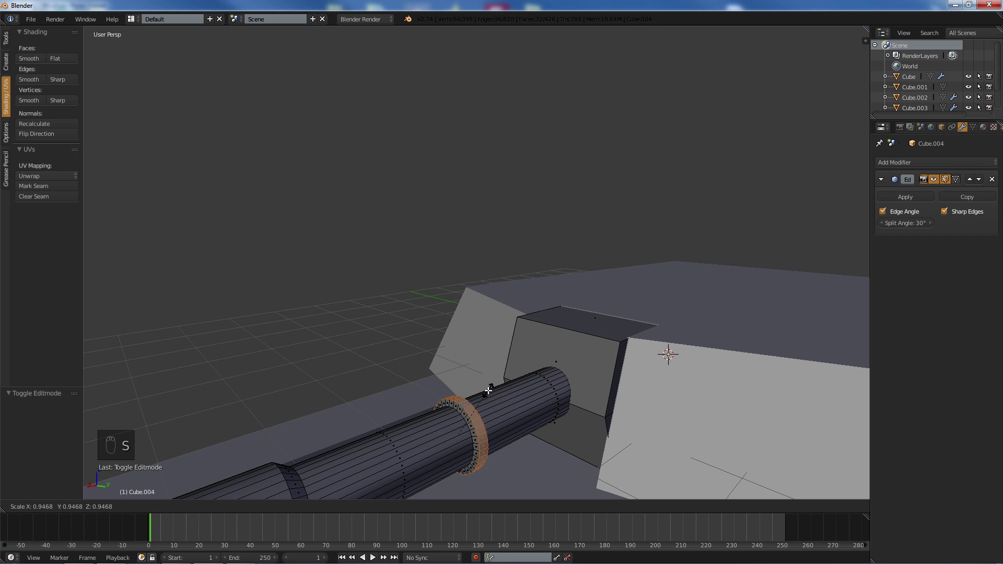
left_click(487, 392)
- Widen the collar's outer faces by about 1.22 along X, deselect everything, and return to Object Mode
middle_click_drag(486, 393, 459, 393)
key("s")
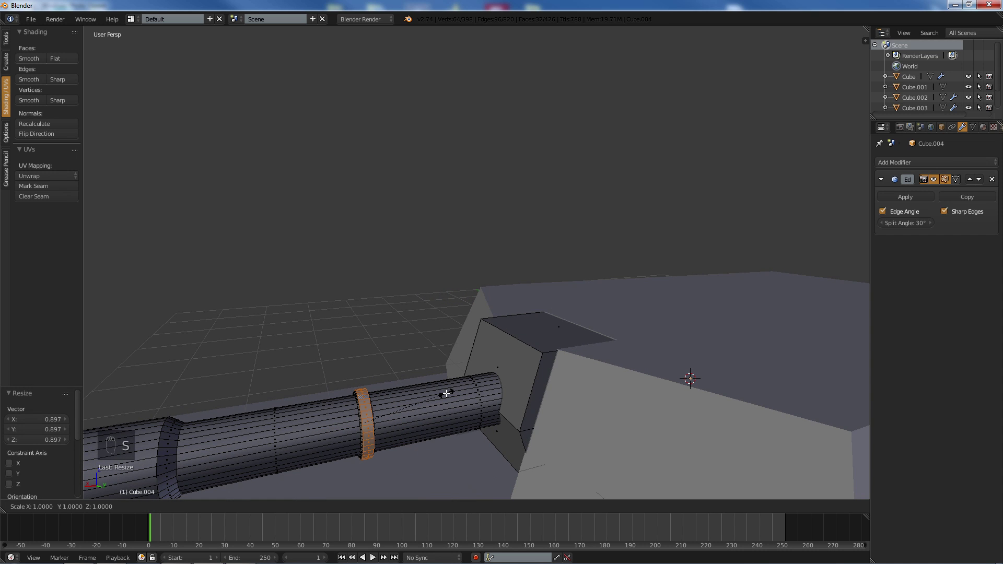
key("x")
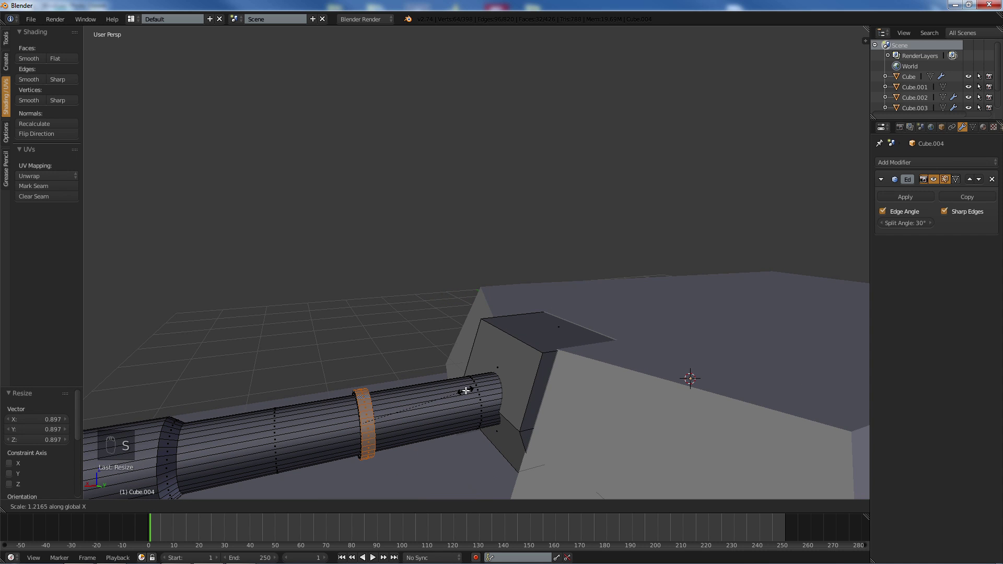
left_click(467, 391)
key("a")
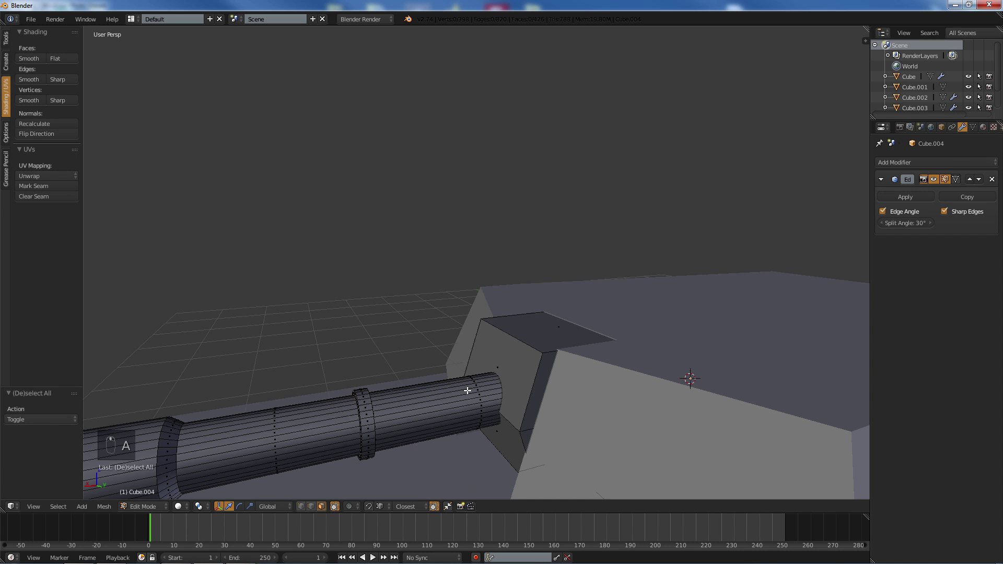
key("Tab")
- Deselect the gun object and add a cylinder with 7 vertices at the 3D cursor
middle_click_drag(466, 387, 484, 334)
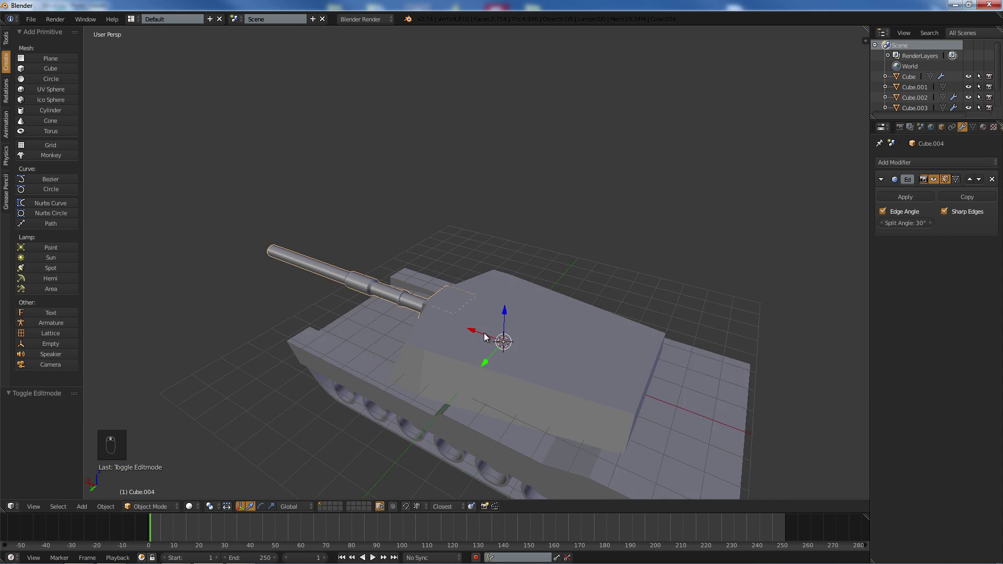
scroll(468, 328, "up", 5)
key("a")
key("Tab")
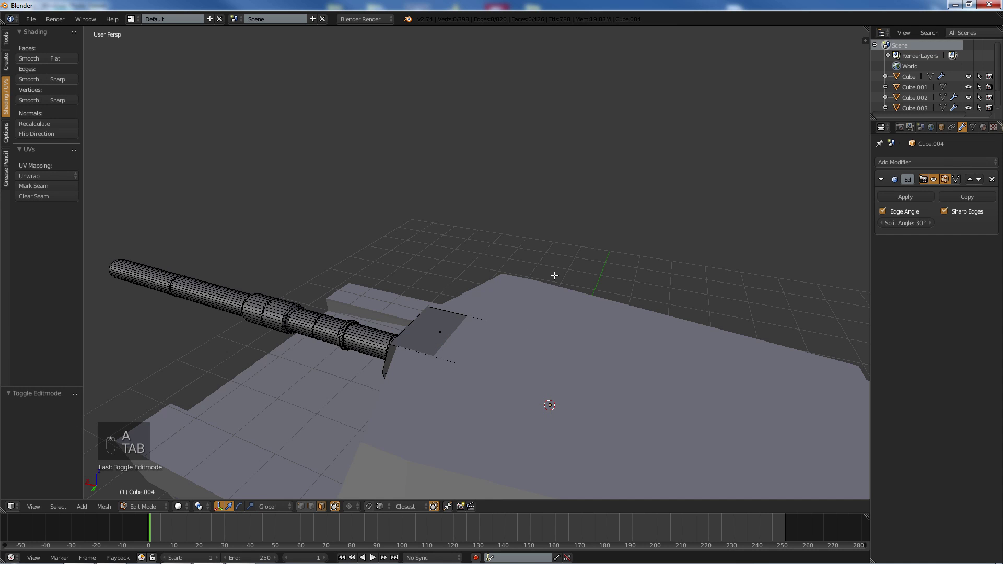
key("Tab")
middle_click_drag(406, 179, 710, 144)
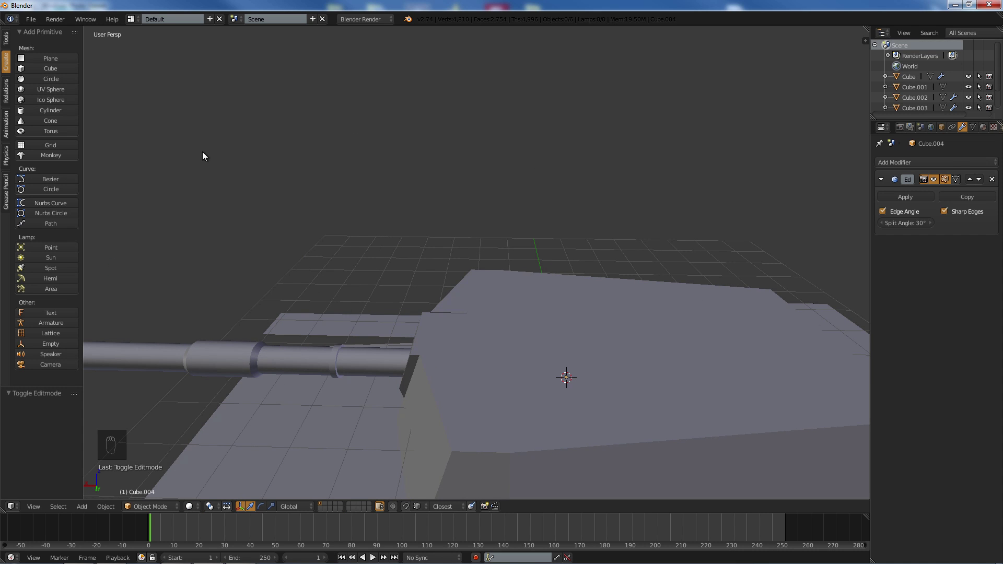
left_click(47, 110)
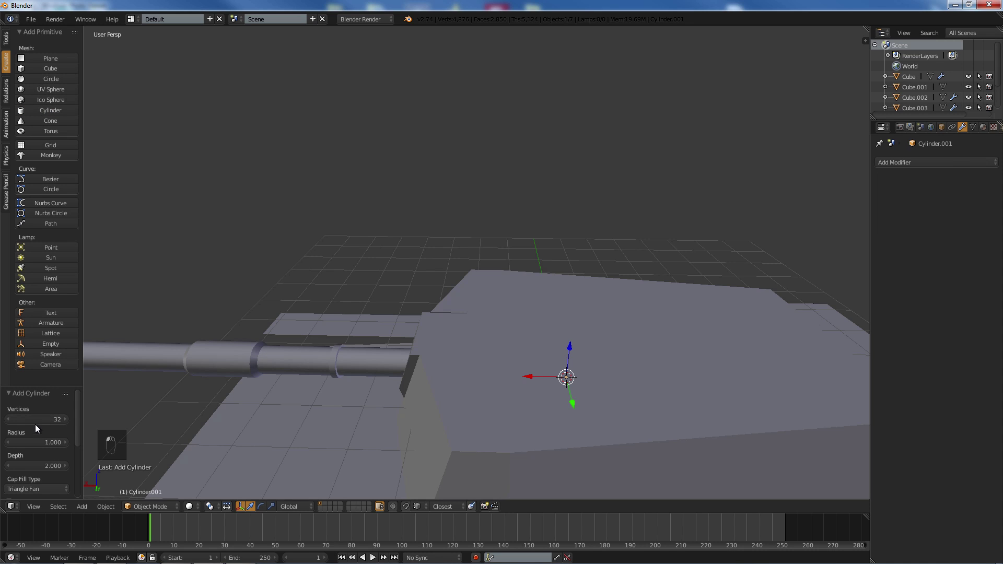
left_click(50, 418)
type("7")
key("Return")
- Raise the new cylinder's mesh by about 2.135 along Z in Edit Mode with wireframe shading
key("Tab")
scroll(606, 308, "down", 1)
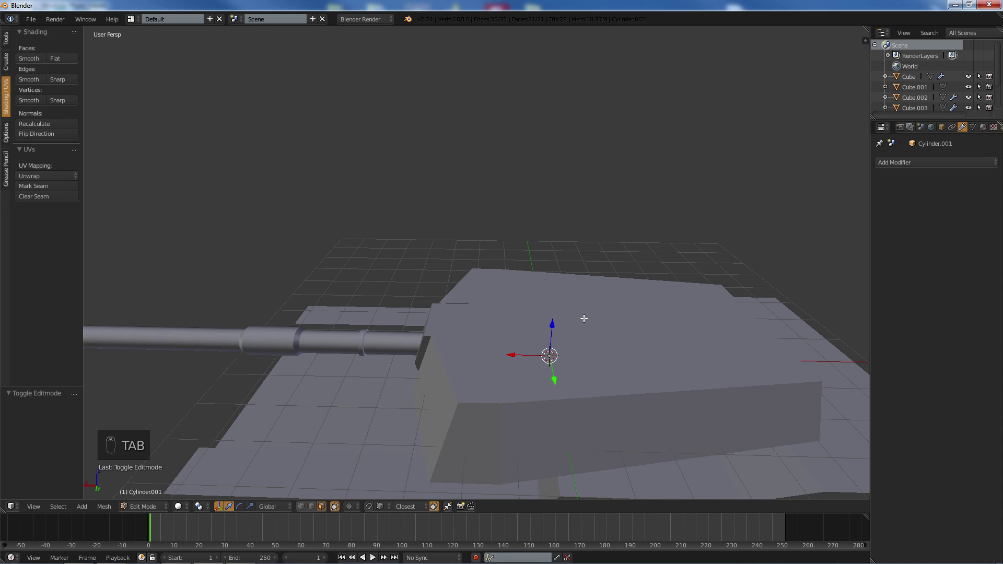
key("z")
left_click_drag(549, 328, 541, 253)
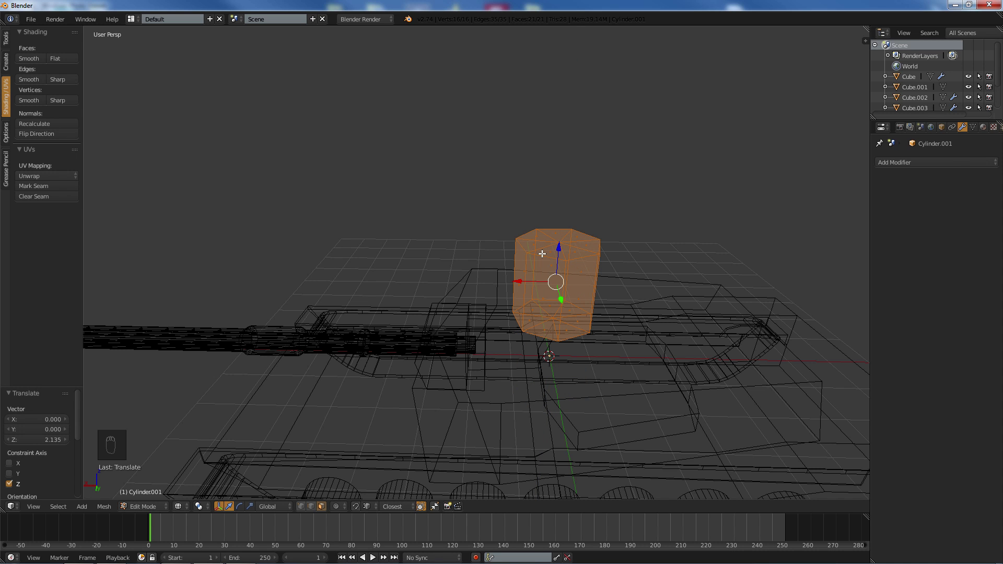
- In the back orthographic view, scale the cylinder by about 0.187 along Z and lower it about 0.956 onto the turret roof
key("ctrl+KP_1")
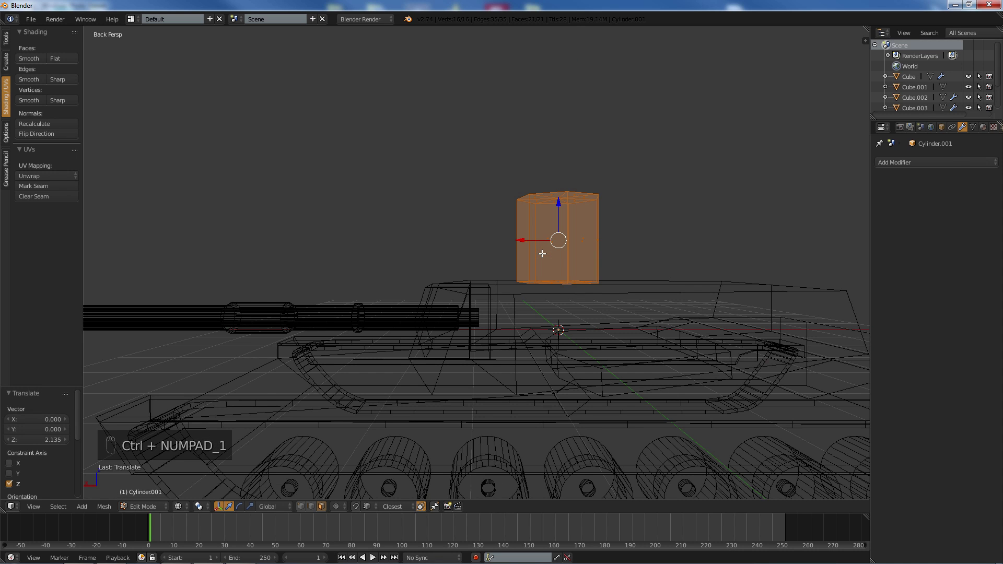
key("KP_5")
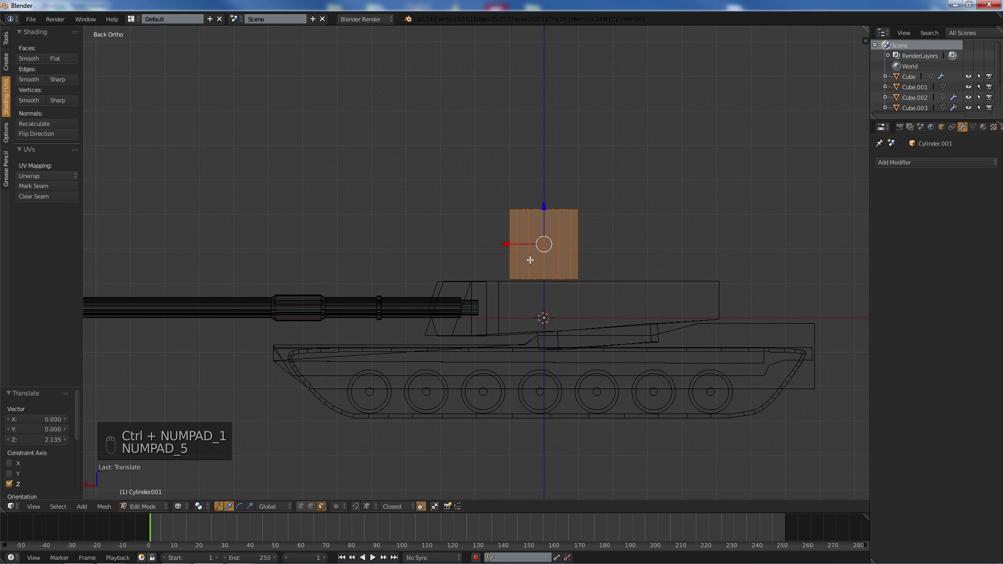
scroll(649, 219, "up", 3)
middle_click_drag(660, 208, 522, 230, "shift")
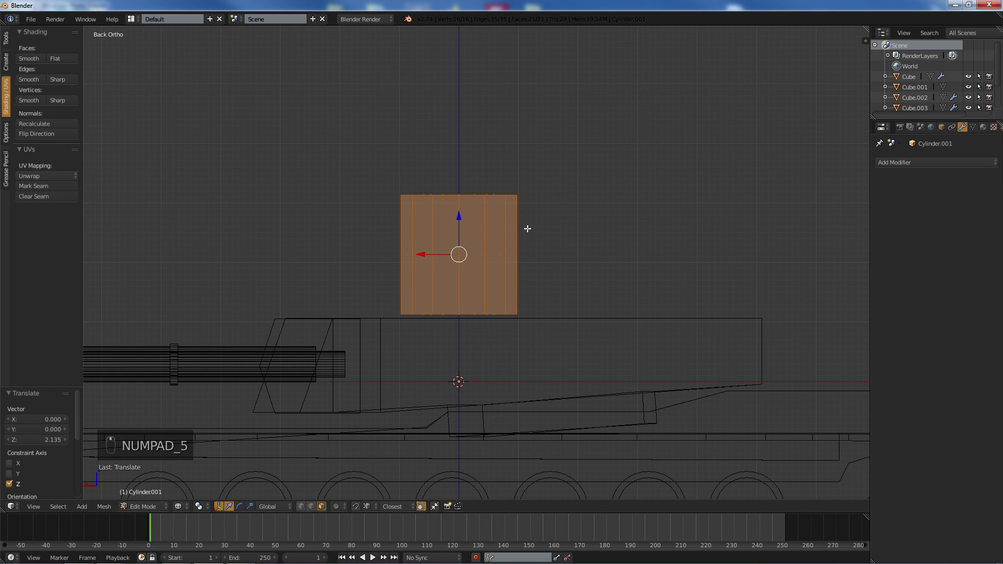
key("s")
key("z")
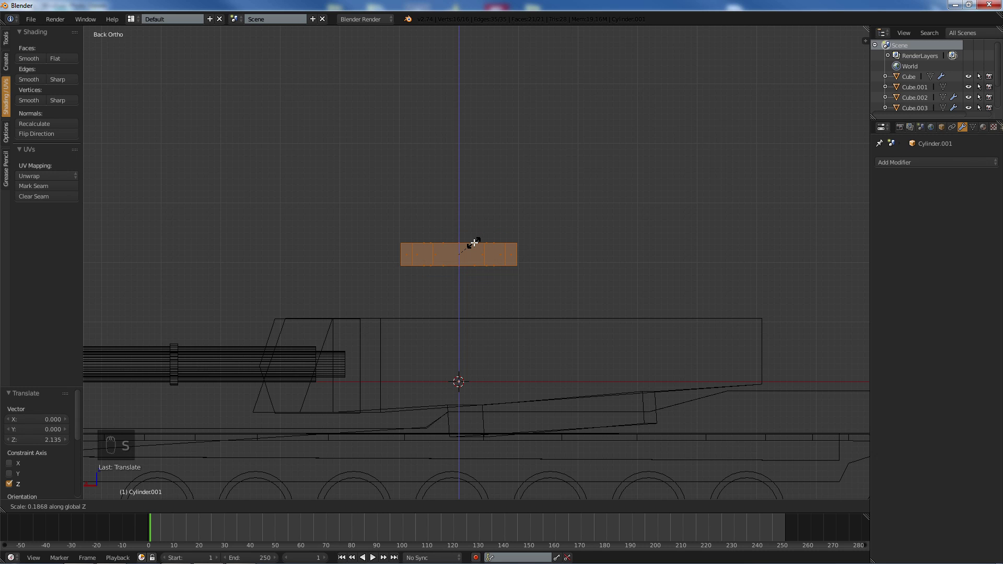
left_click(470, 243)
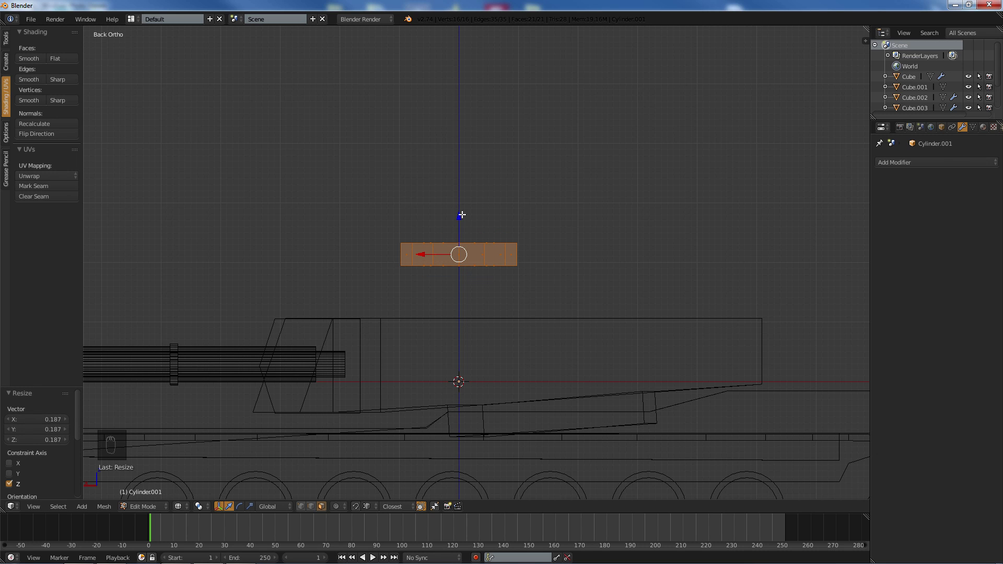
left_click_drag(462, 214, 468, 271)
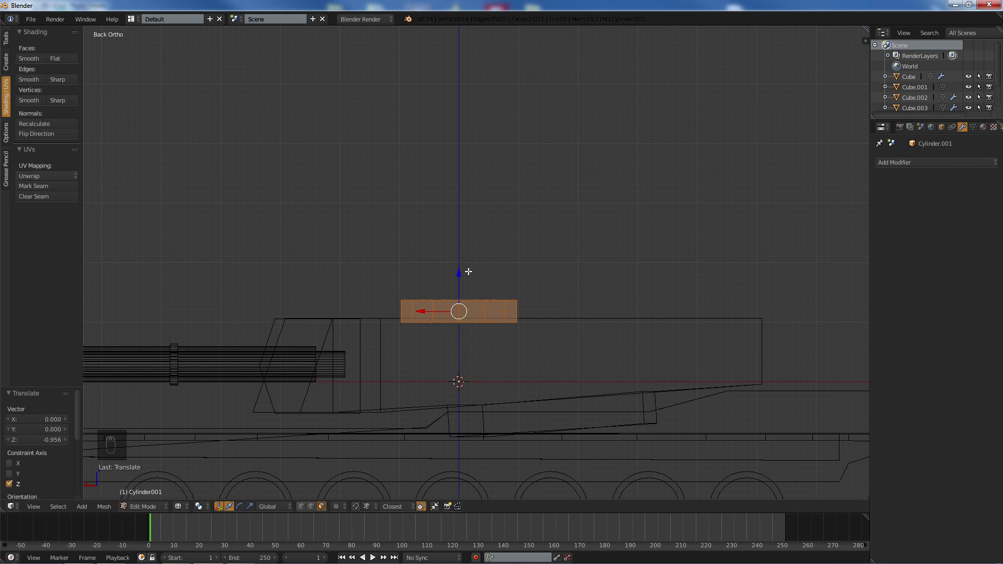
- Scale the cylinder by about 2.463 along Z, and scale it uniformly by about 0.6
key("s")
key("z")
left_click(497, 218)
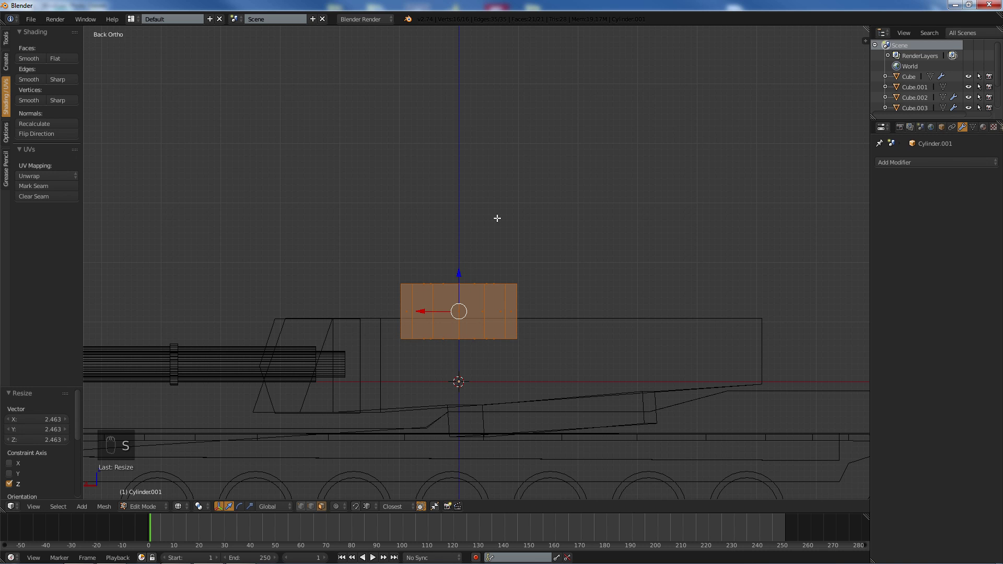
key("s")
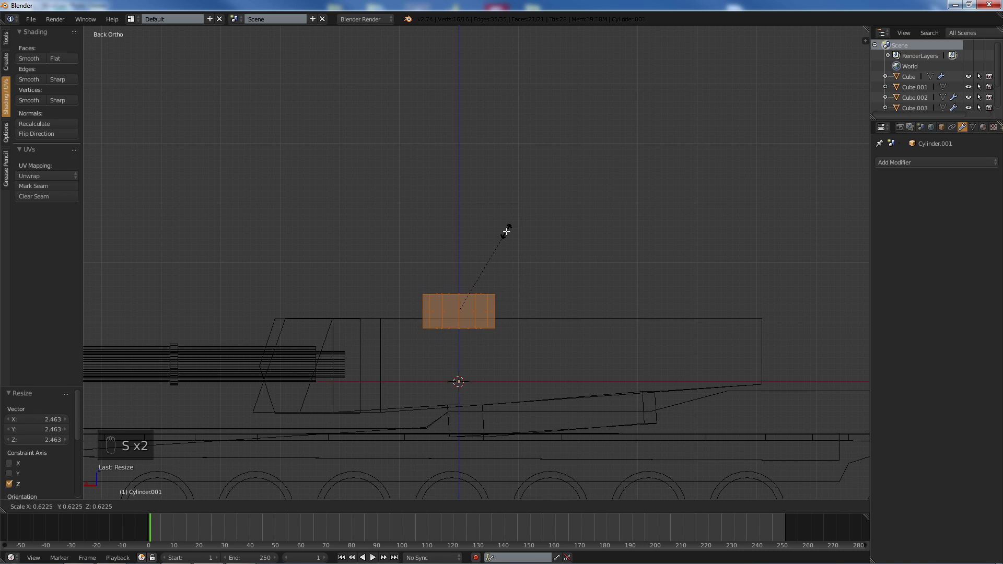
left_click(503, 236)
- In solid perspective view, move the cylinder about -1.242 along Y and raise it about 0.146 along Z on the turret roof
mouse_move(504, 235)
middle_mouse_down()
mouse_move(520, 286)
mouse_move(416, 315)
mouse_move(428, 287)
mouse_move(336, 311)
mouse_move(423, 294)
mouse_move(679, 372)
middle_mouse_up()
key("KP_5")
key("z")
left_click_drag(655, 321, 573, 324)
scroll(569, 326, "up", 3)
middle_click_drag(505, 340, 390, 315)
scroll(459, 352, "up", 2)
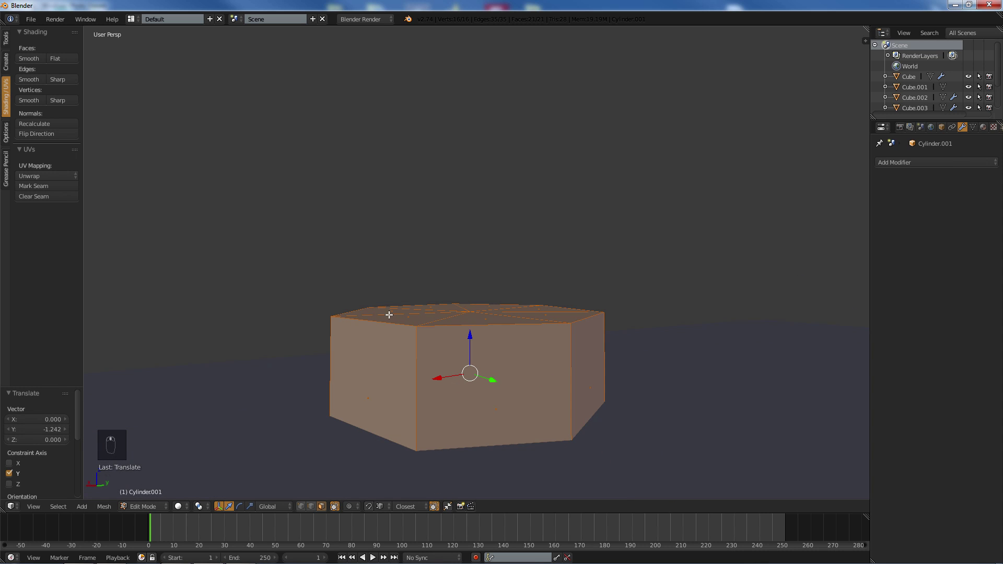
left_click_drag(467, 331, 467, 302)
middle_click_drag(361, 331, 349, 347)
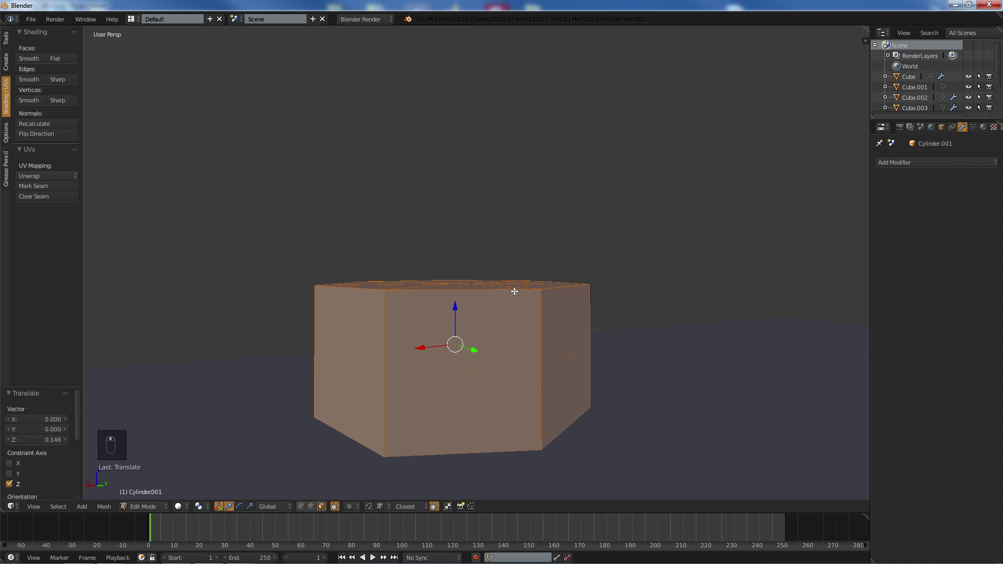
- Select only three non-adjacent side faces around the seven-sided cylinder
key("a")
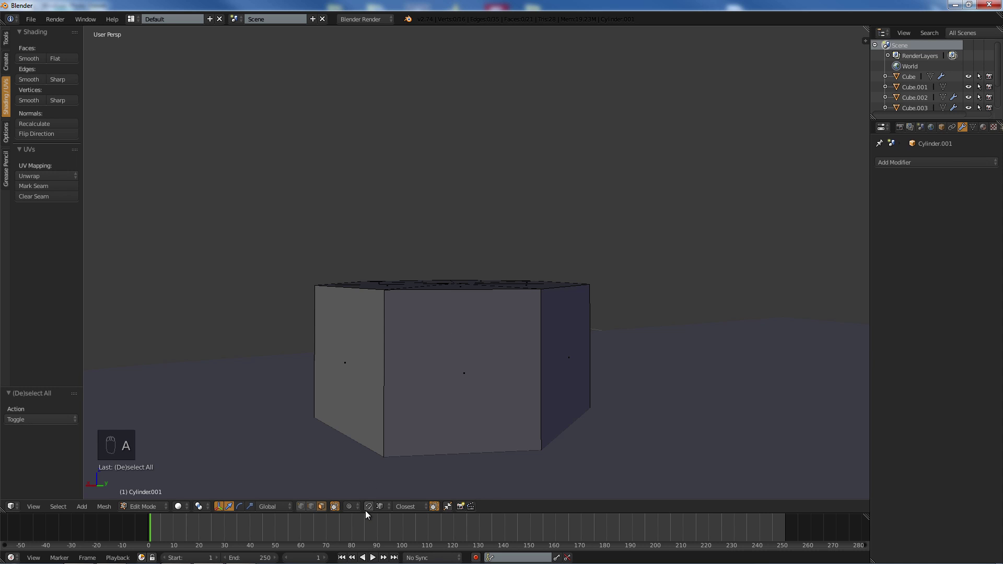
right_click(477, 365)
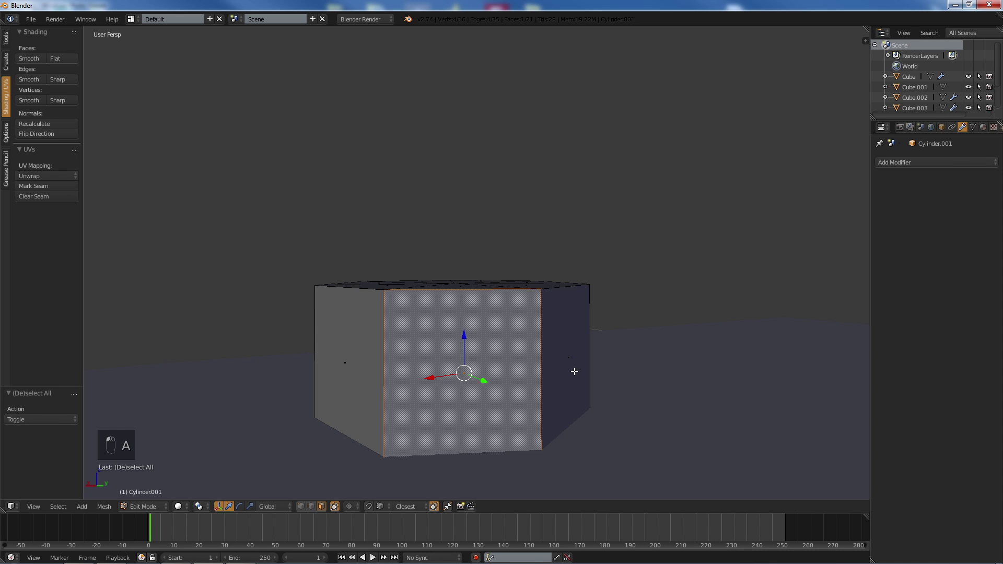
middle_click_drag(575, 369, 475, 391)
right_click(360, 360, "shift")
middle_click_drag(360, 360, 371, 319)
right_click(510, 285, "shift")
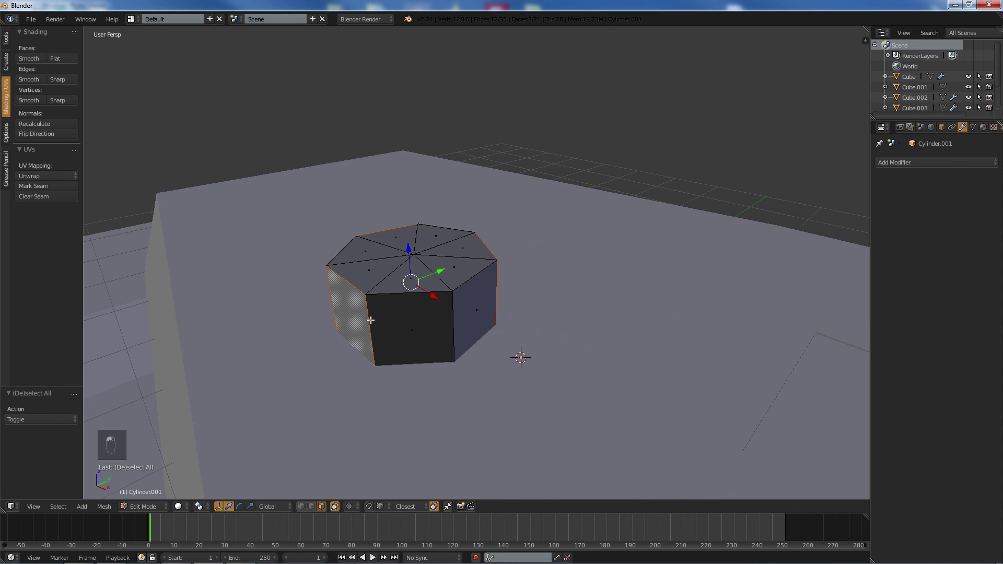
middle_click_drag(444, 312, 526, 320)
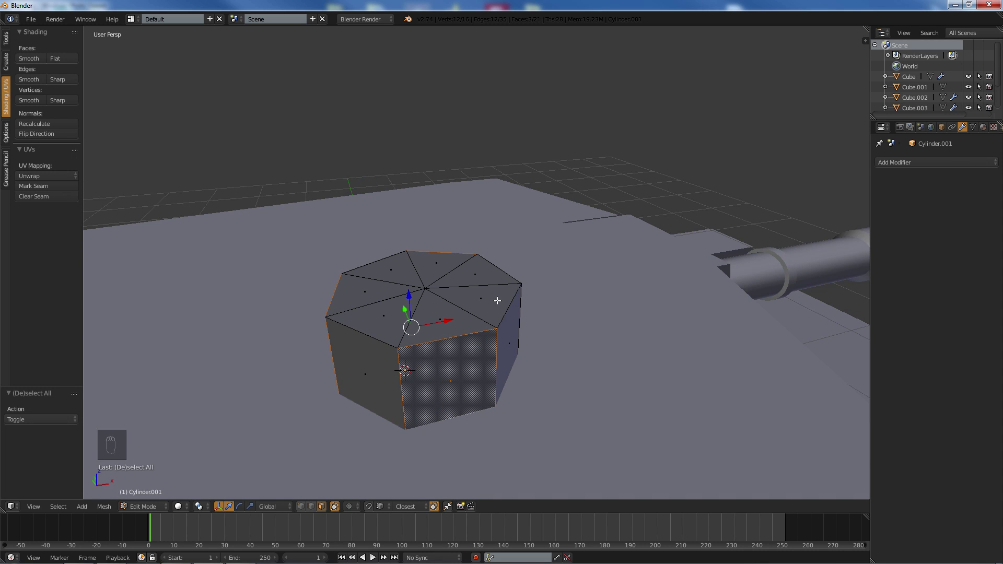
middle_click_drag(490, 276, 437, 283)
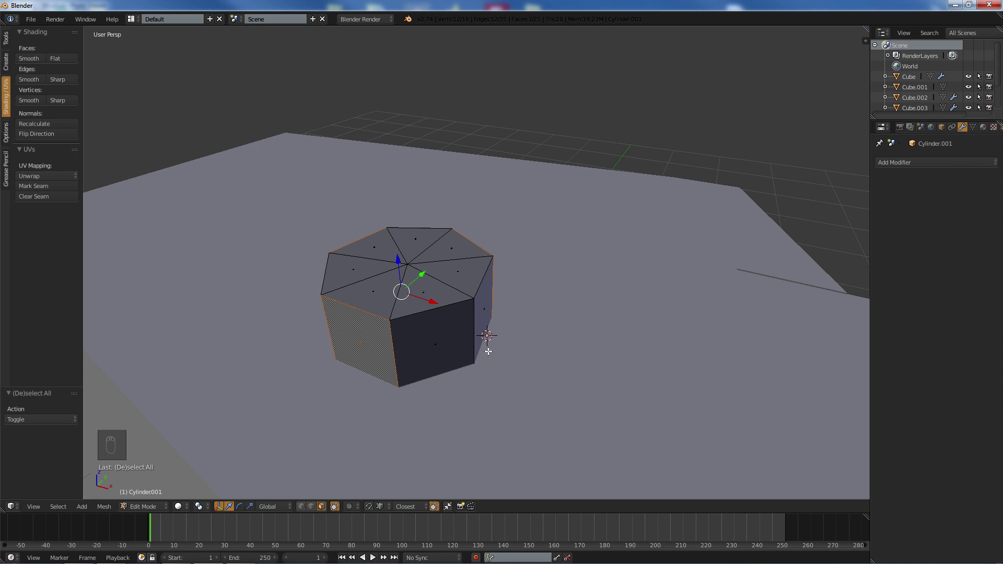
middle_click_drag(407, 313, 506, 301)
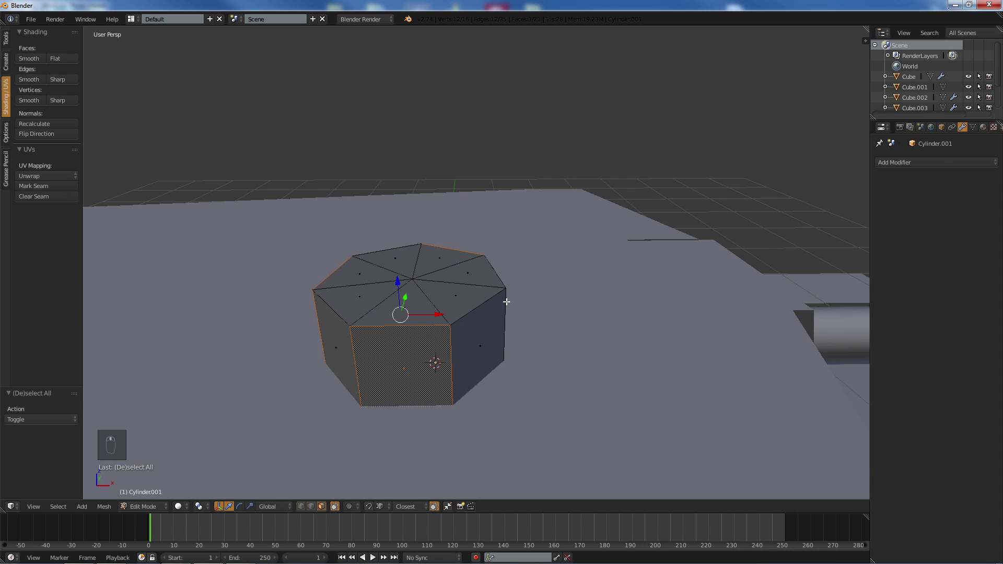
middle_click_drag(334, 265, 368, 261)
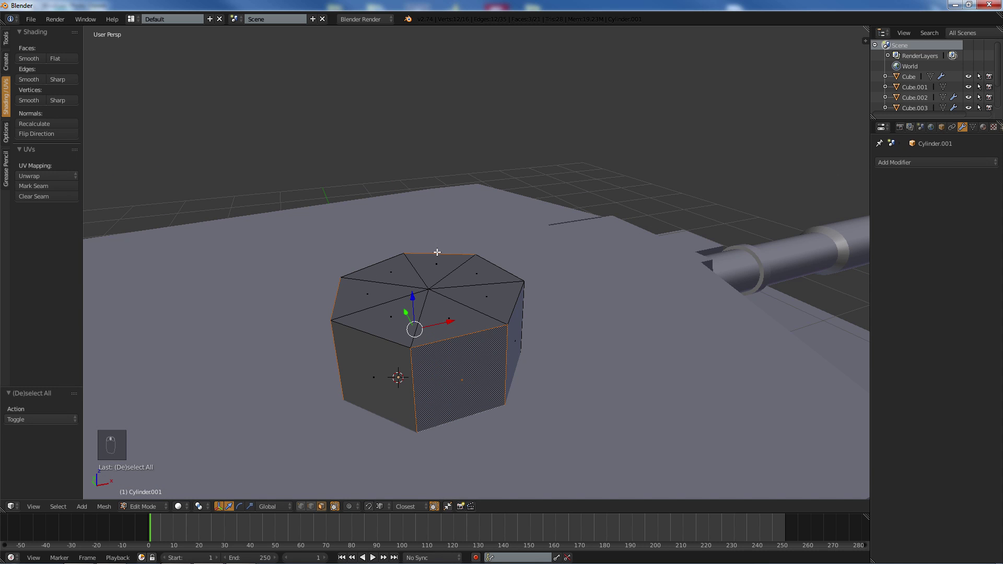
- Inset the three selected side faces of the cylinder
key("i")
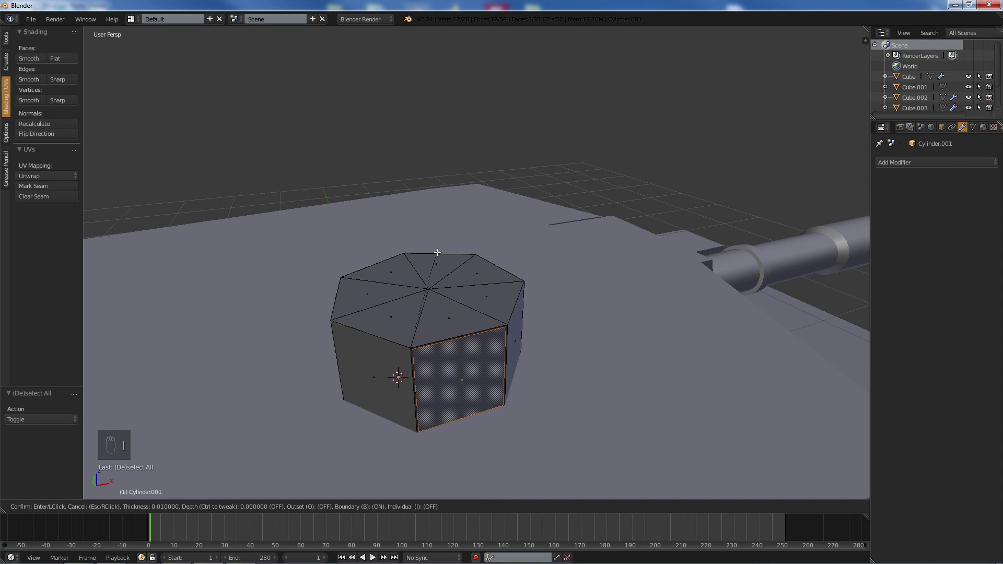
type("0.")
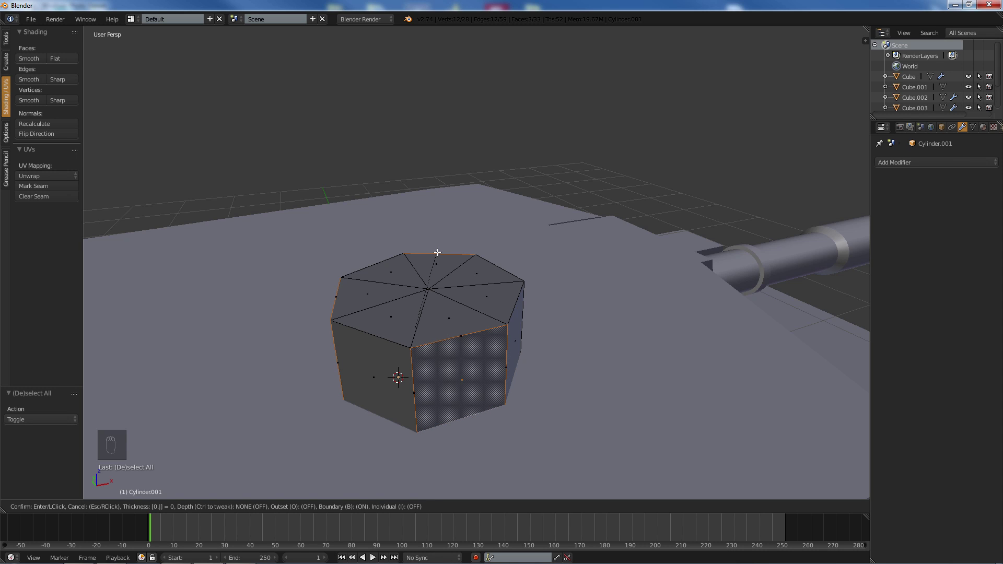
type("1")
key("BackSpace")
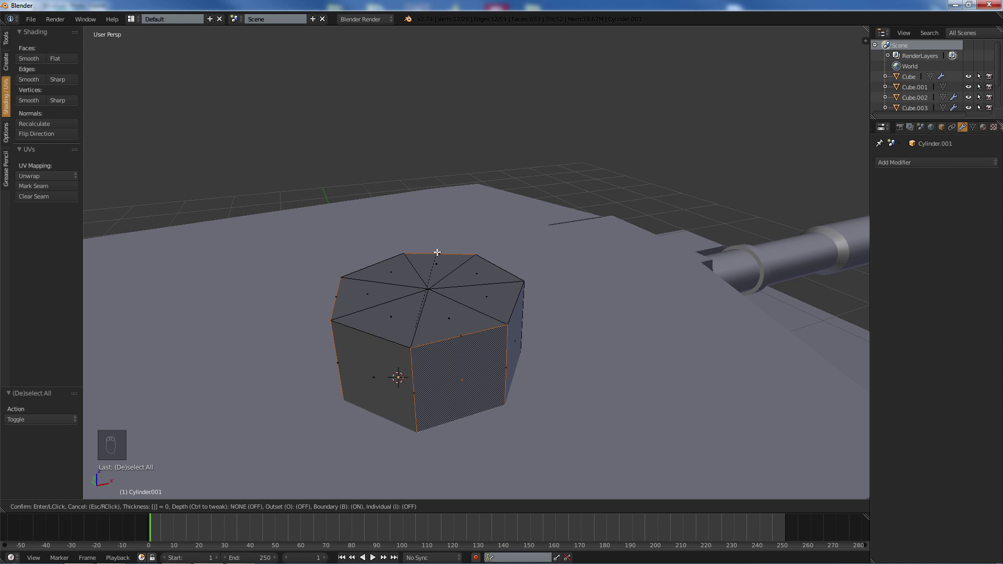
- Inset the three selected non-adjacent side faces of the seven-sided cylinder by 0.01
type("2")
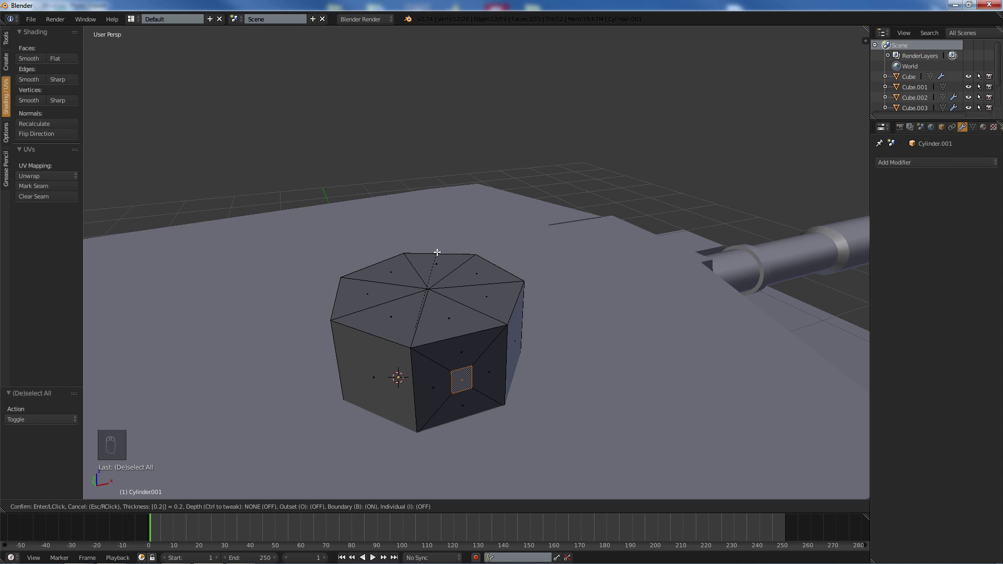
key("BackSpace")
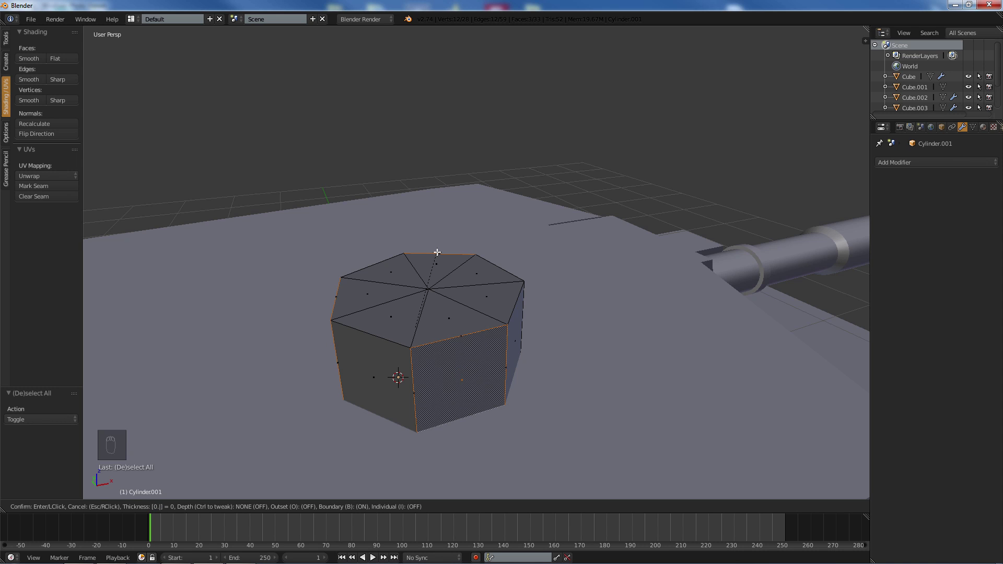
type("01")
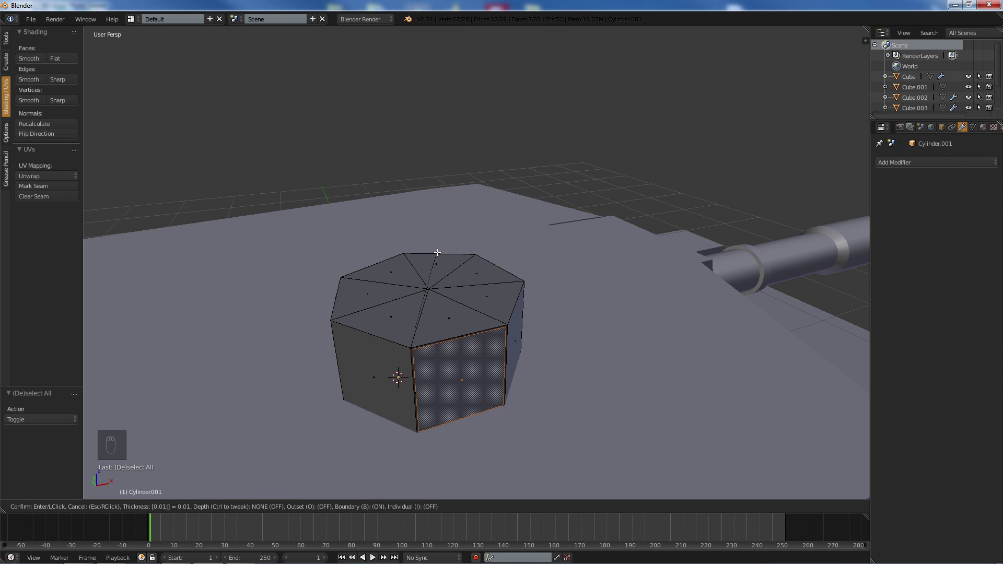
key("Return")
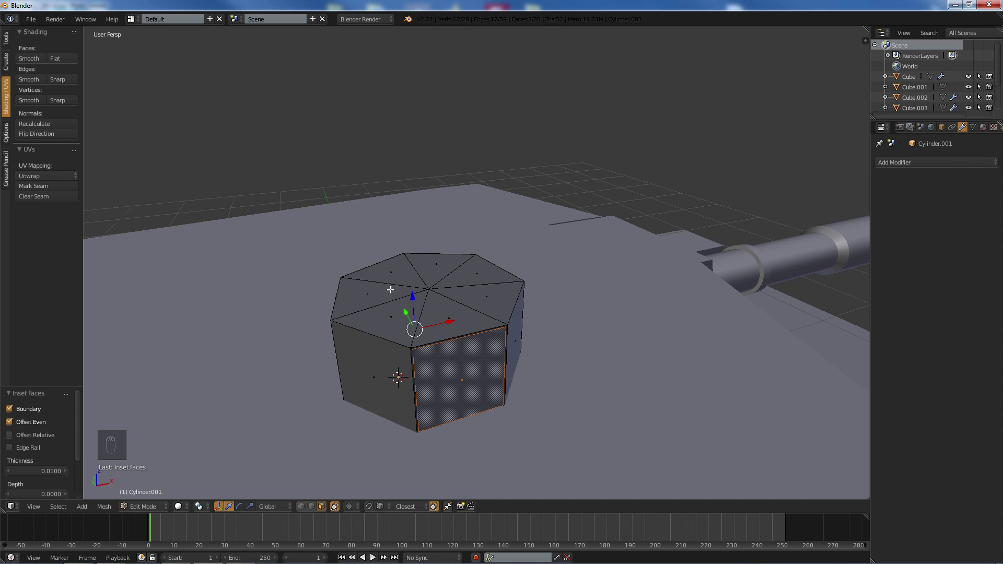
- Try to inset three more non-adjacent side faces around the cylinder
right_click(360, 364)
middle_click_drag(361, 364, 593, 354)
right_click(550, 350, "shift")
mouse_move(489, 307)
middle_mouse_down()
mouse_move(593, 419)
mouse_move(559, 308)
mouse_move(478, 311)
middle_mouse_up()
right_click(460, 308, "shift")
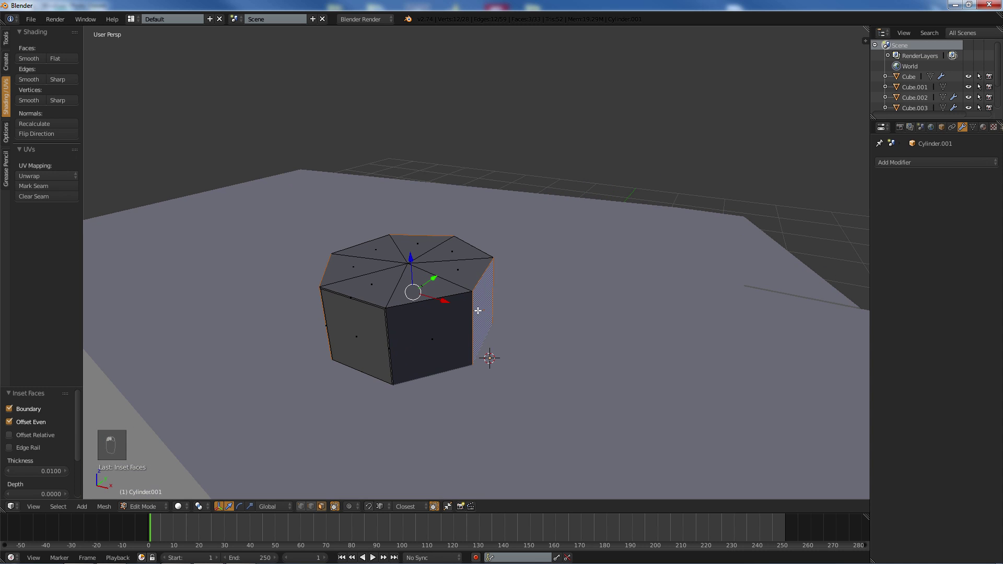
key("i")
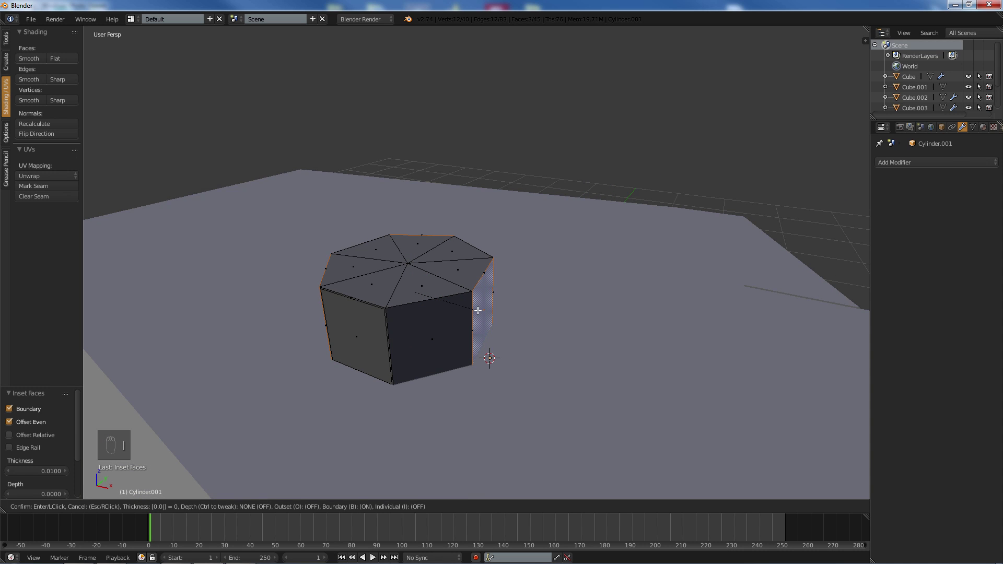
key("Return")
- Undo the side-face insets back to the initial selection of three non-adjacent side faces
key("ctrl+z")
key("ctrl+z")
key("ctrl+z")
key("ctrl+z")
key("ctrl+z")
key("ctrl+z")
key("ctrl+z")
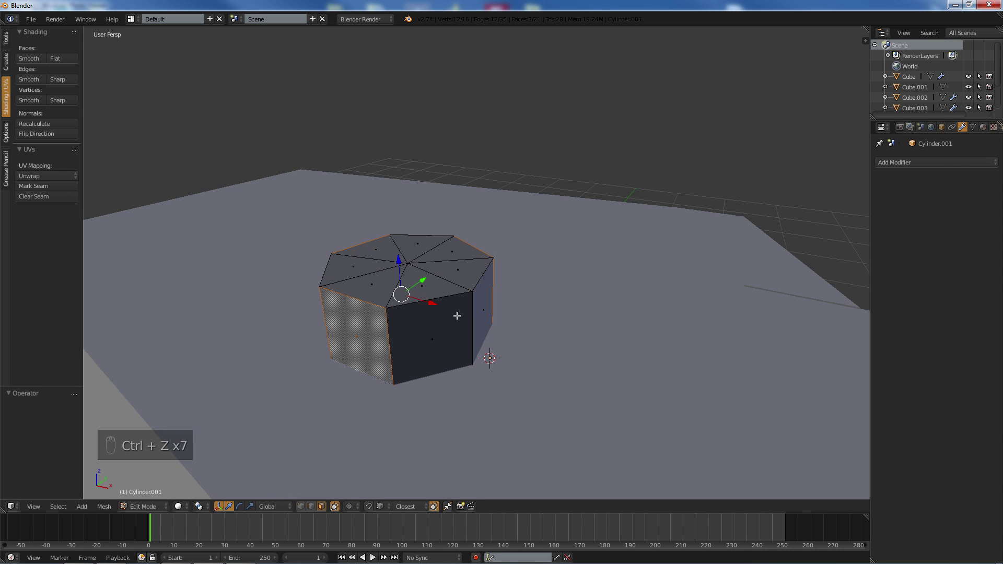
- Inset the three selected side faces of the cylinder with a thickness of 0.05
key("i")
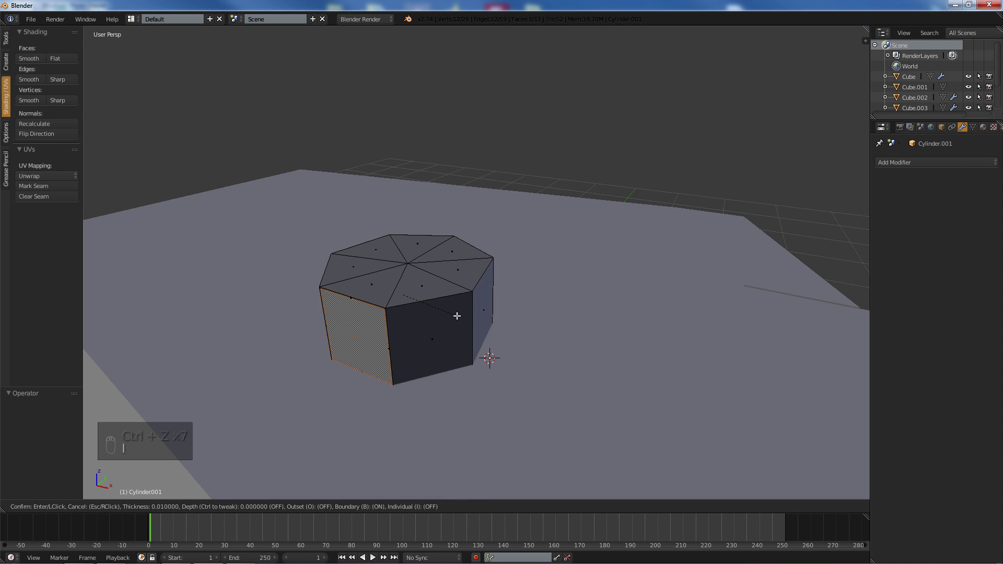
type("0.05")
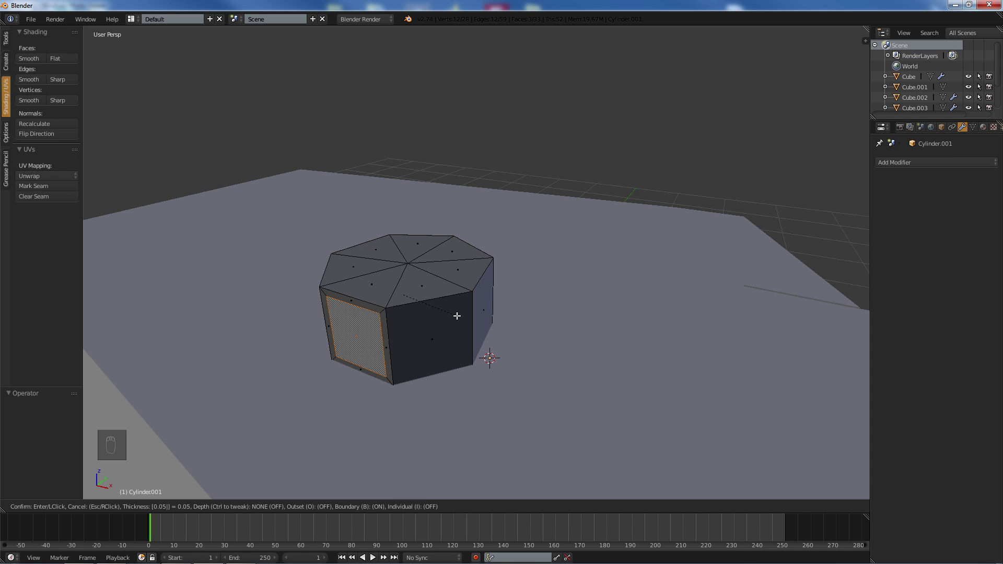
key("Return")
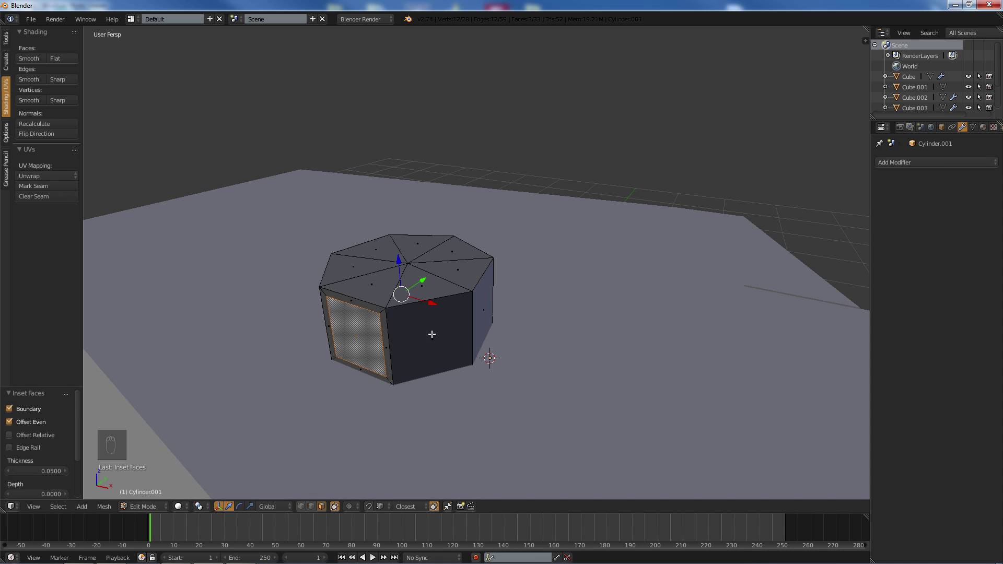
- Select three more non-adjacent, uninset side faces around the cylinder and inset them by 0.05
right_click(431, 334)
middle_click_drag(435, 295, 548, 366)
right_click(533, 342, "shift")
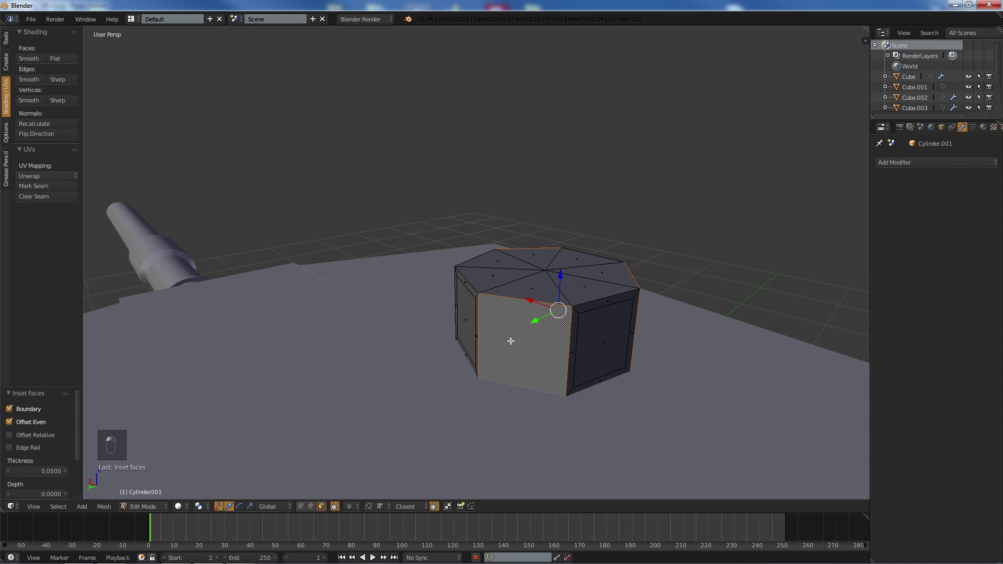
key("i")
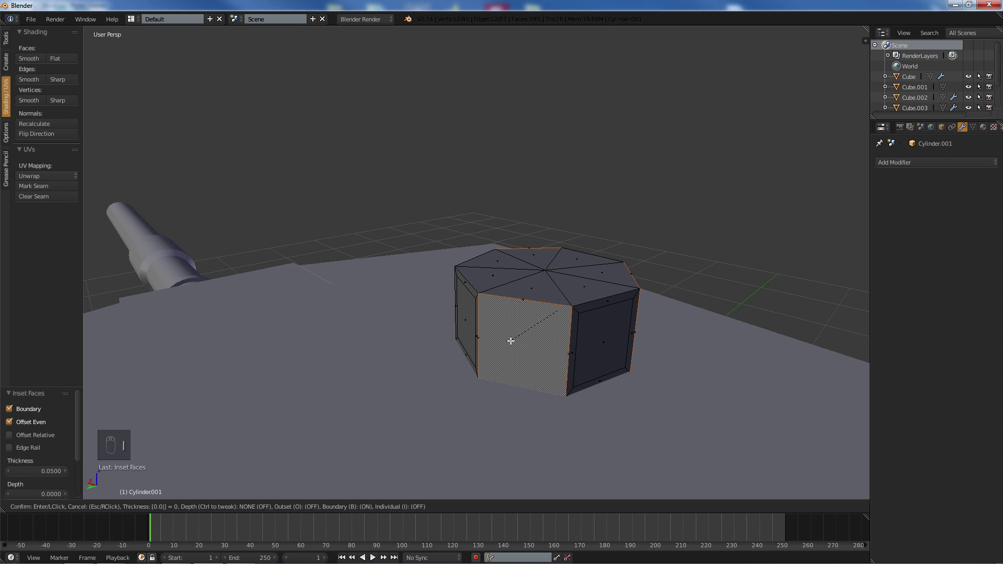
left_click(510, 341)
middle_click_drag(477, 297, 442, 304)
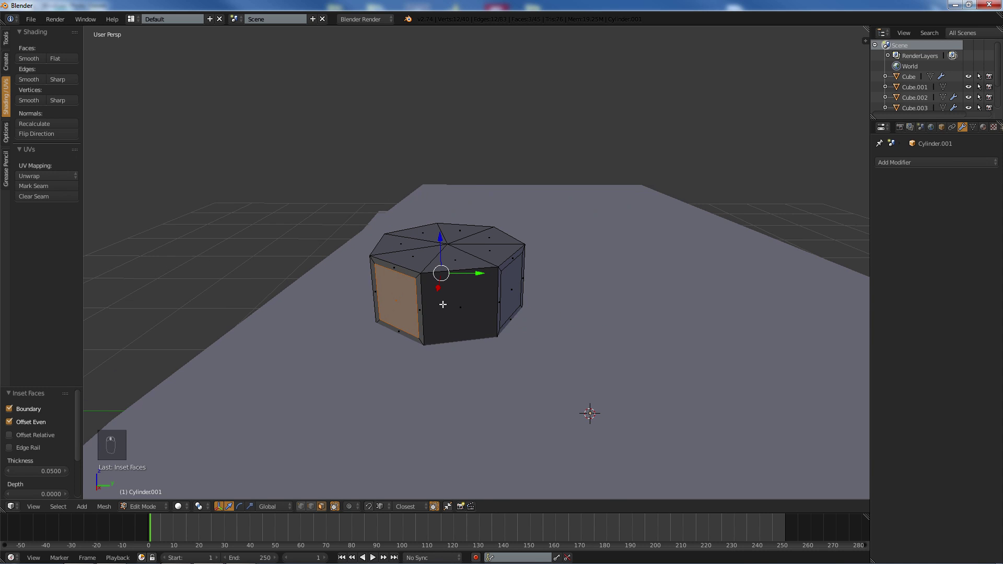
- Inset the one remaining plain side face of the cylinder by 0.05
right_click(453, 308)
key("i")
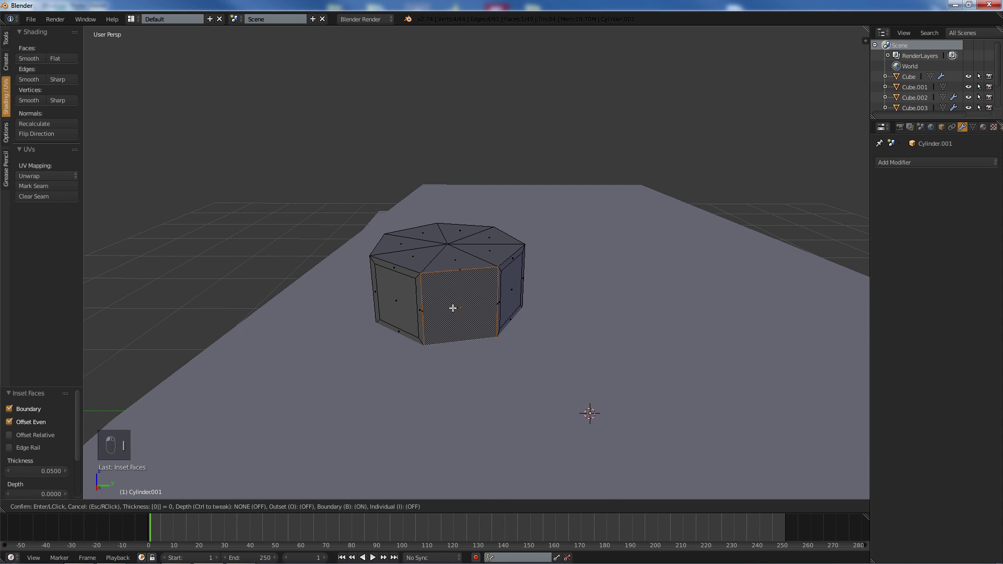
type("0.05")
key("Return")
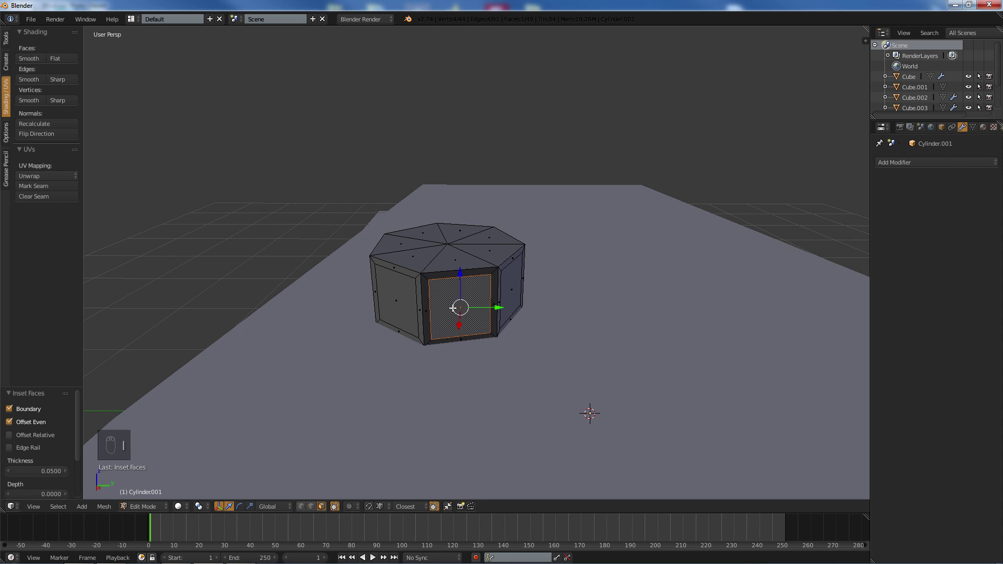
scroll(453, 308, "up", 2)
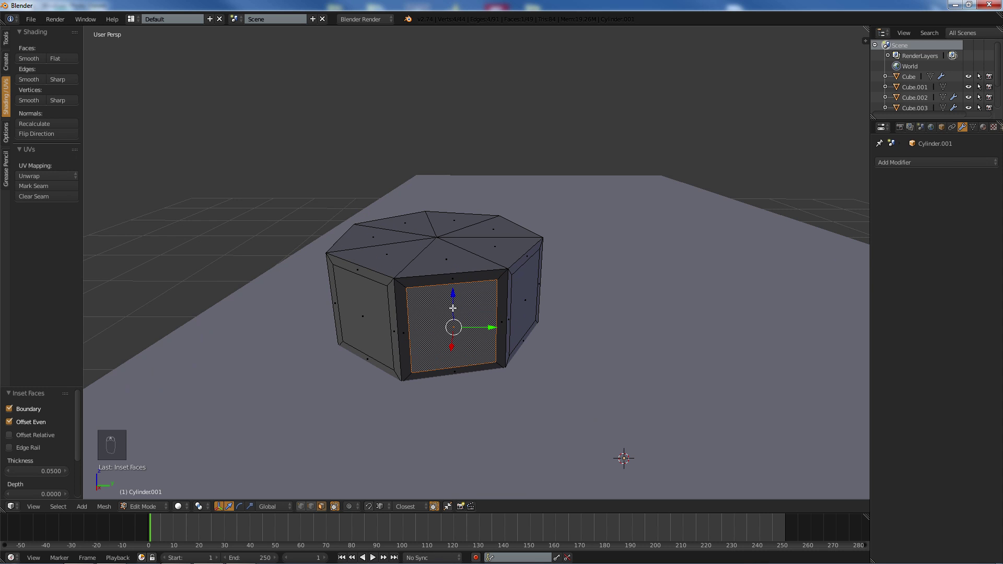
- Add the other inset inner panels all around the cylinder to the selection so that all seven are selected
right_click(519, 298, "shift")
right_click(351, 291, "shift")
middle_click_drag(345, 287, 513, 302)
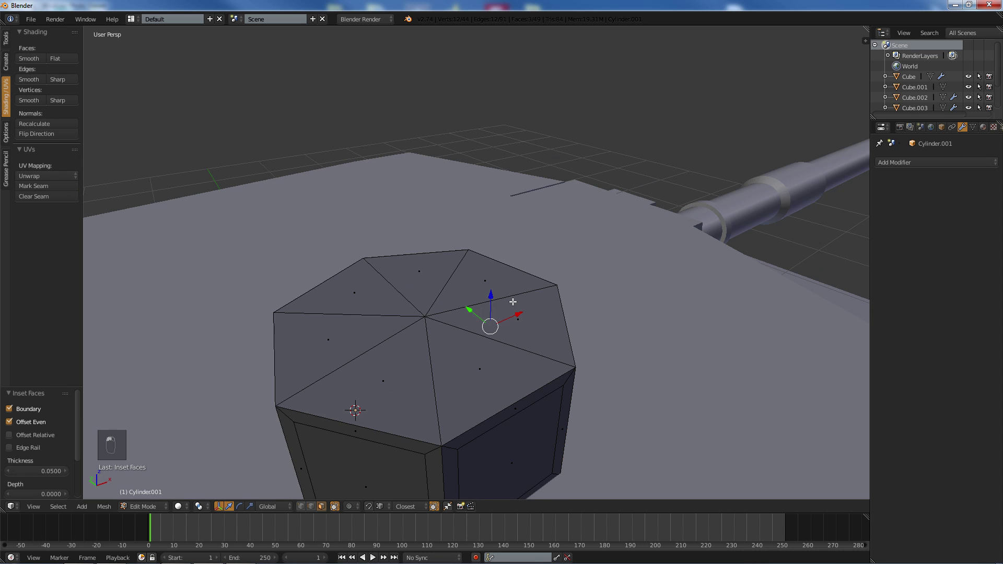
right_click(541, 439, "shift")
middle_click_drag(480, 381, 526, 356)
right_click(461, 399, "shift")
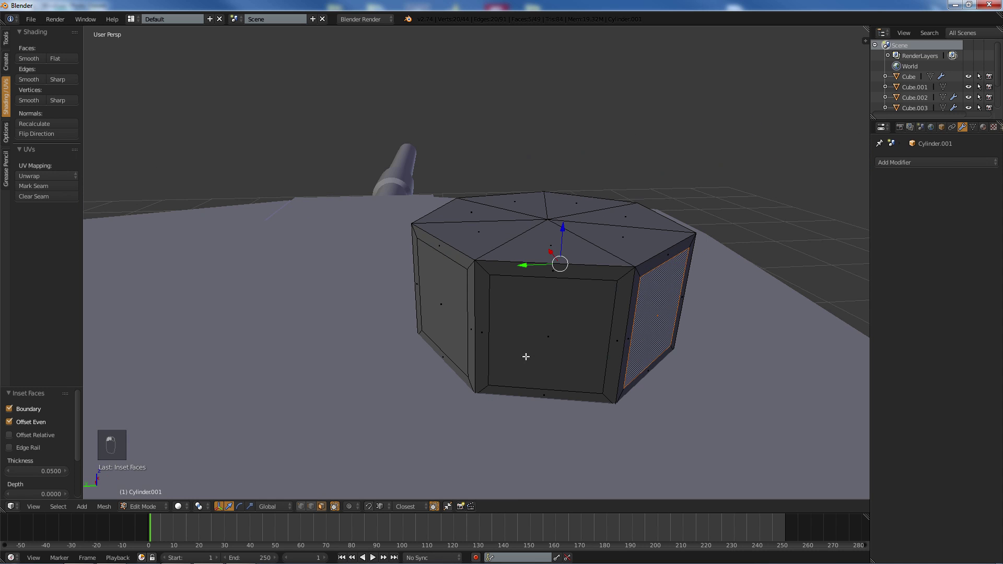
right_click(543, 350, "shift")
right_click(451, 325, "shift")
mouse_move(455, 316)
middle_mouse_down()
mouse_move(587, 304)
mouse_move(368, 351)
mouse_move(326, 337)
middle_mouse_up()
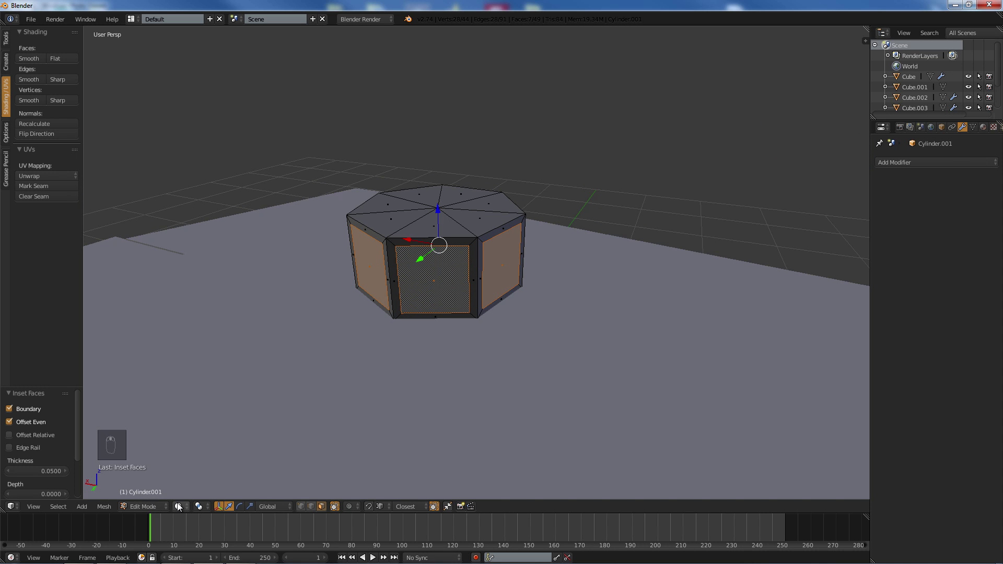
- Set the pivot point to Individual Origins and extrude the seven selected side panels inward by about 0.045
left_click(199, 506)
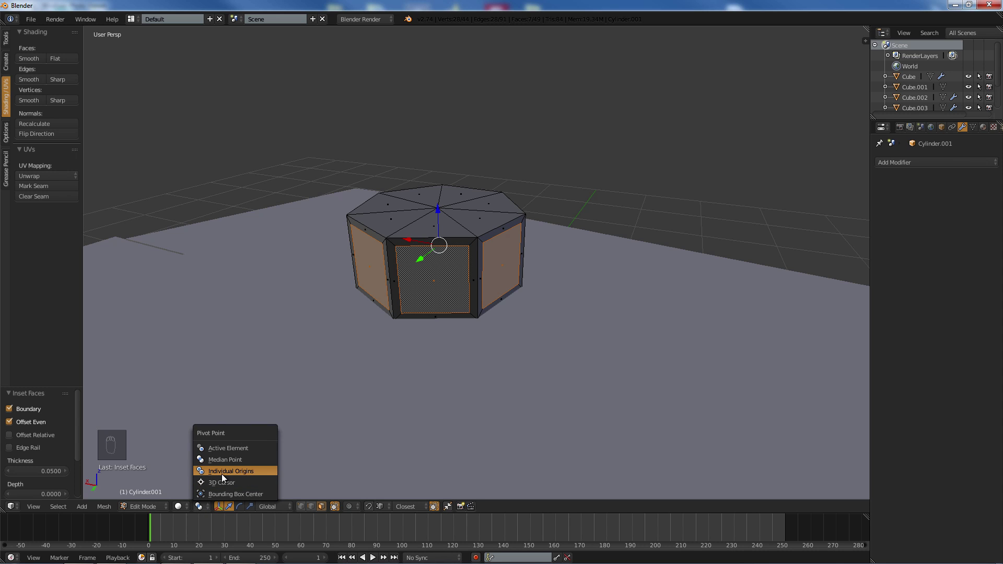
left_click(248, 472)
middle_click_drag(538, 273, 372, 305)
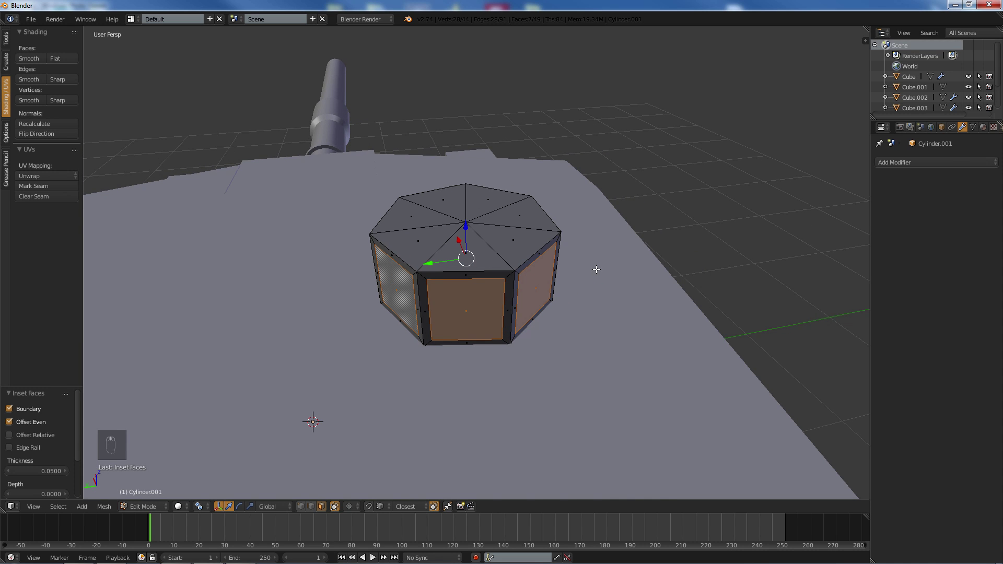
key("e")
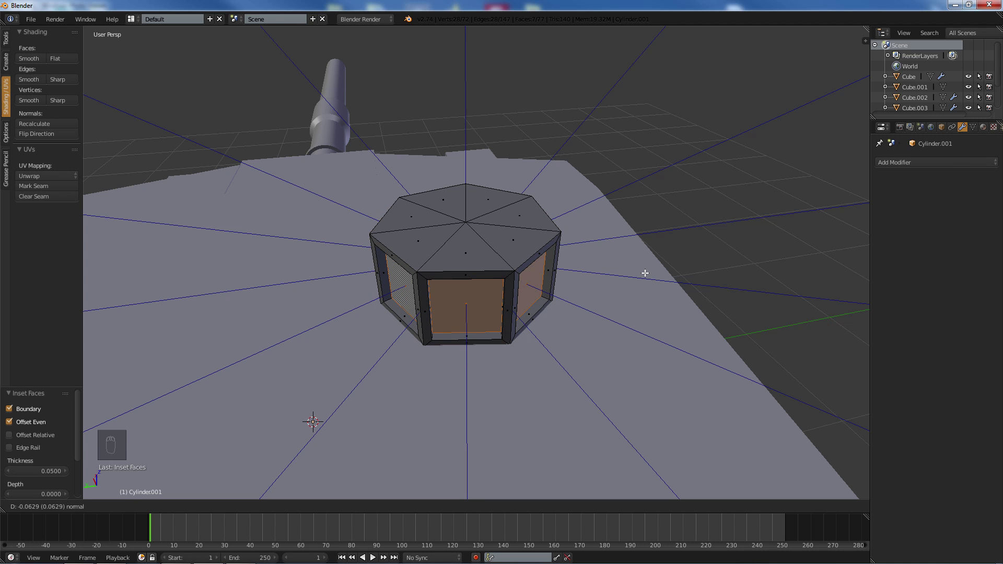
left_click(642, 272)
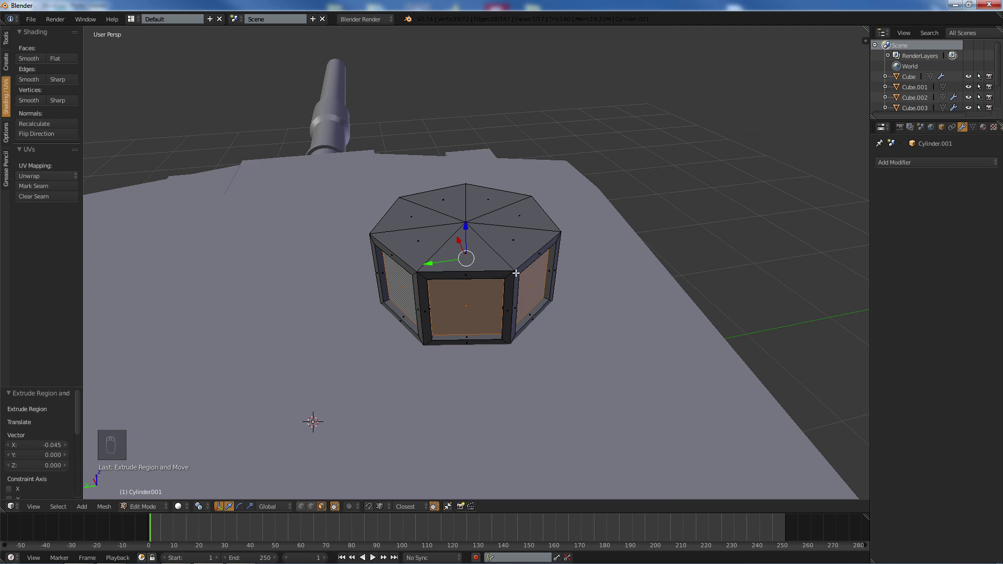
middle_click_drag(642, 273, 264, 370)
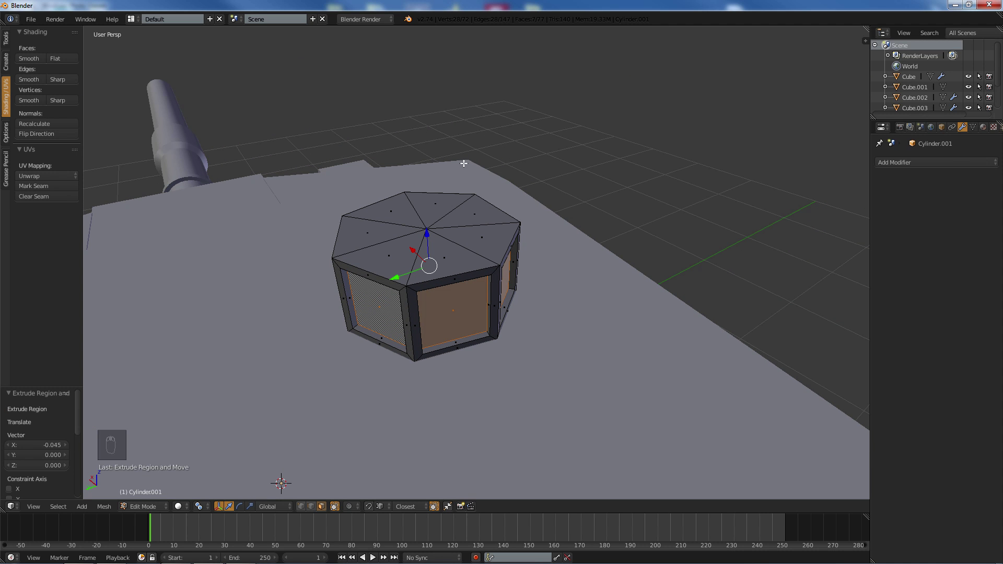
middle_click_drag(376, 199, 403, 323)
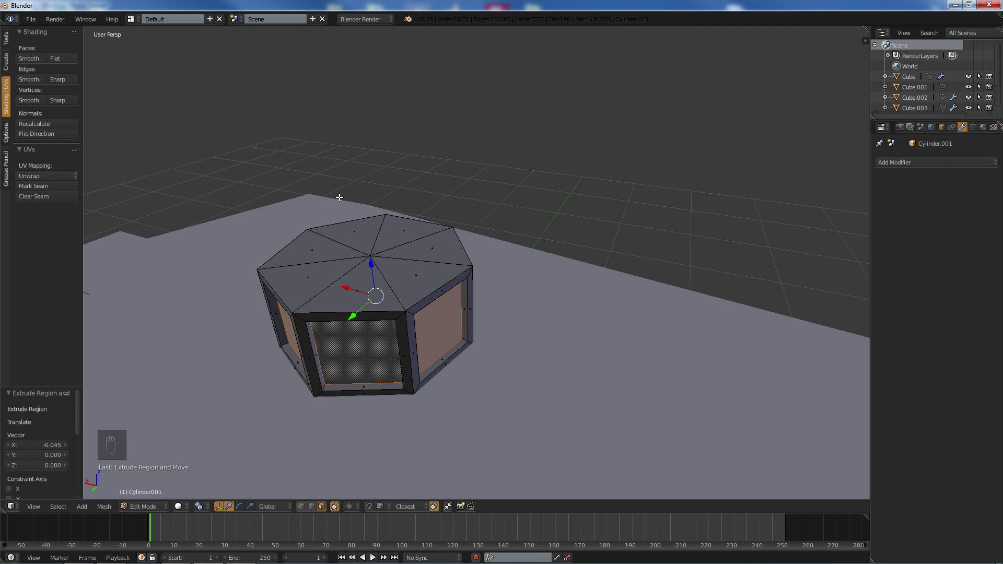
middle_click_drag(352, 244, 517, 205)
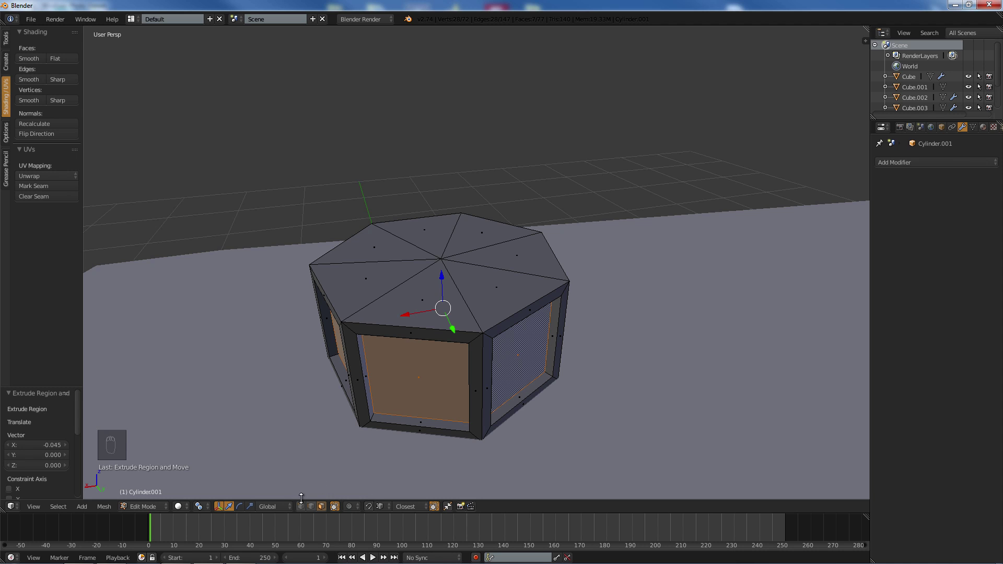
- Set the pivot point to Median Point and select only the cylinder's triangular top faces
left_click(199, 506)
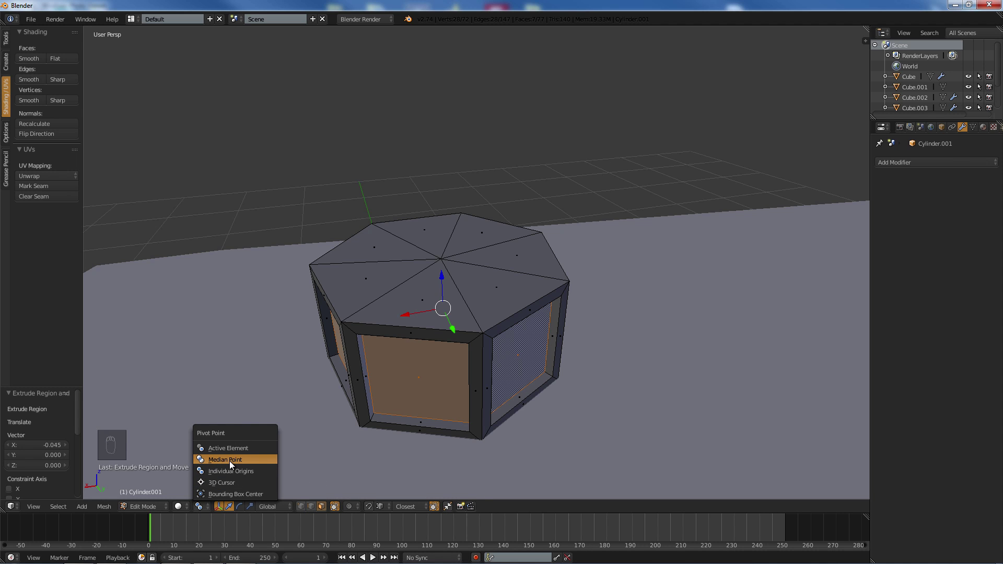
left_click(229, 461)
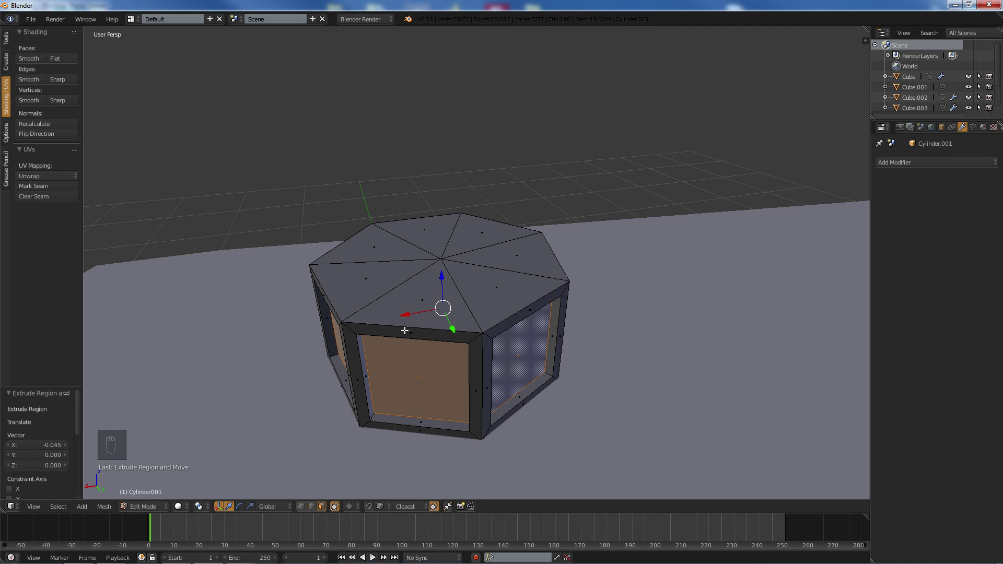
key("a")
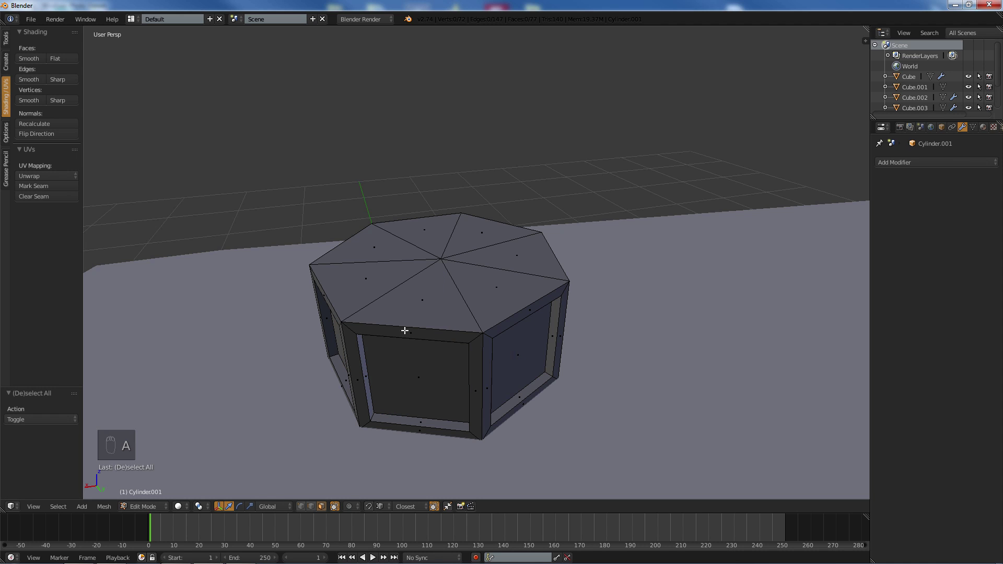
key("c")
mouse_move(445, 272)
left_mouse_down()
mouse_move(432, 268)
mouse_move(441, 259)
left_mouse_up()
right_click(441, 259)
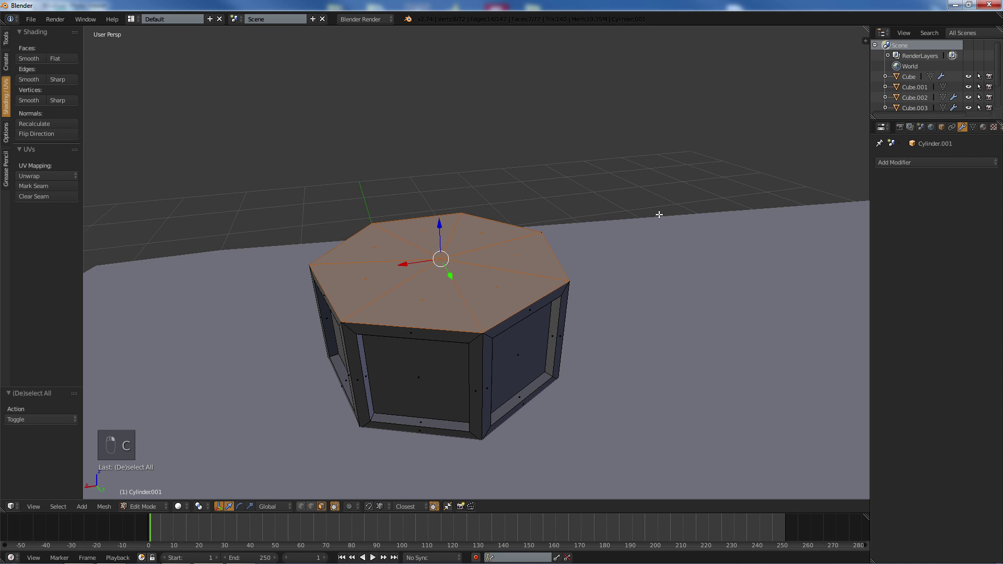
- Inset the top faces by about 0.09 and extrude them downward to hollow out the cylinder
key("i")
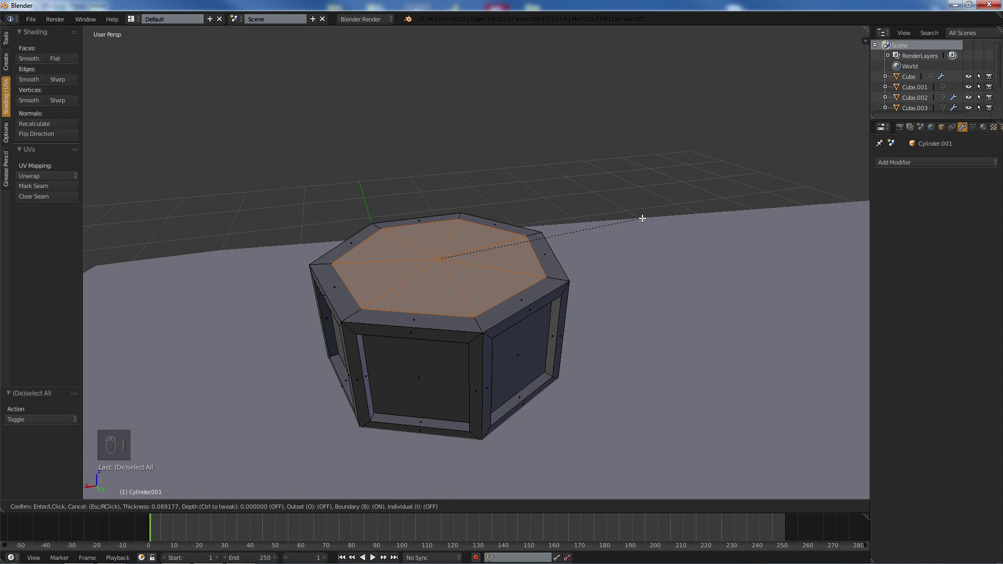
left_click(642, 218)
key("e")
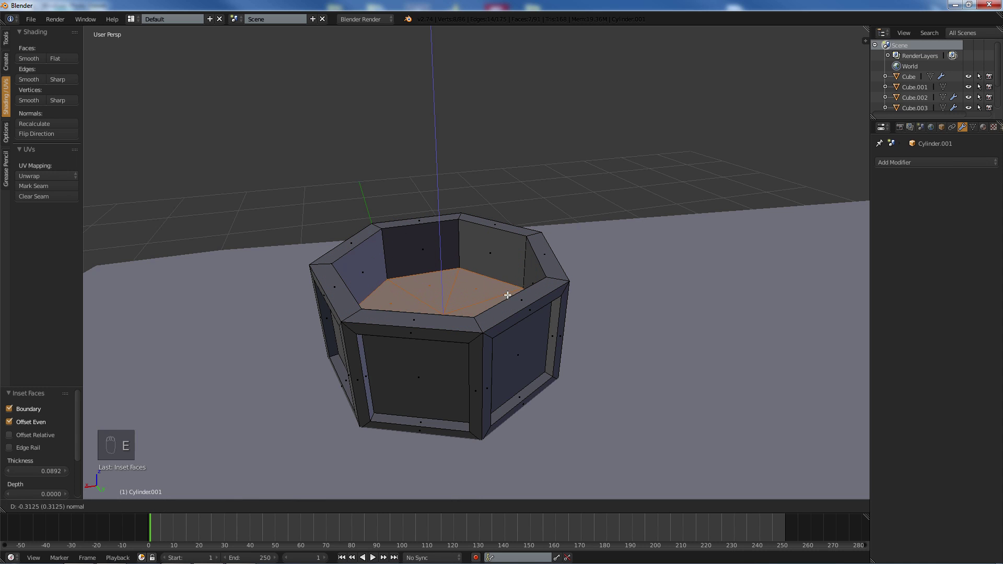
left_click(508, 323)
middle_click_drag(508, 323, 477, 298)
- Select the whole cylinder mesh and scale it along Z to about 0.85
key("a")
key("a")
key("a")
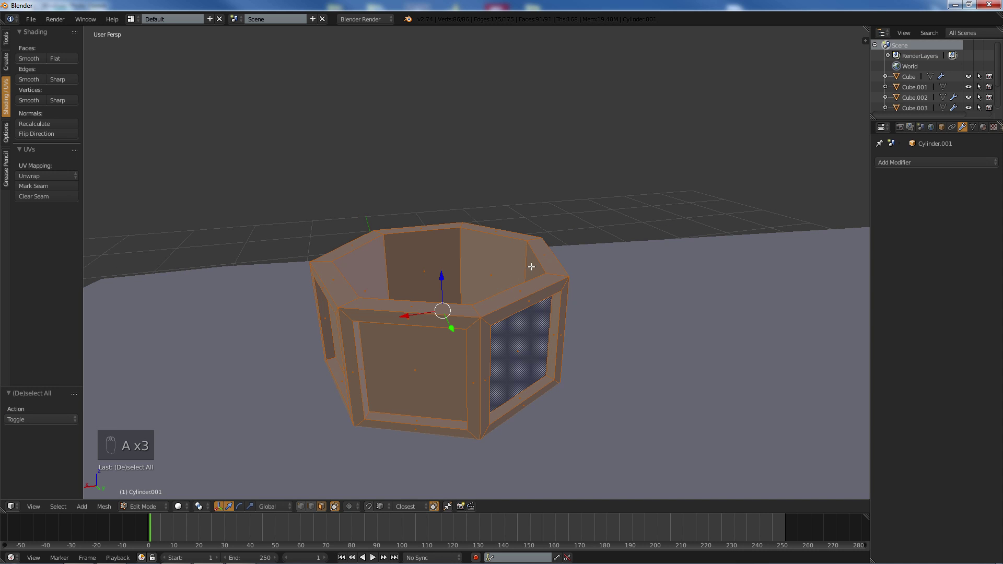
key("s")
key("z")
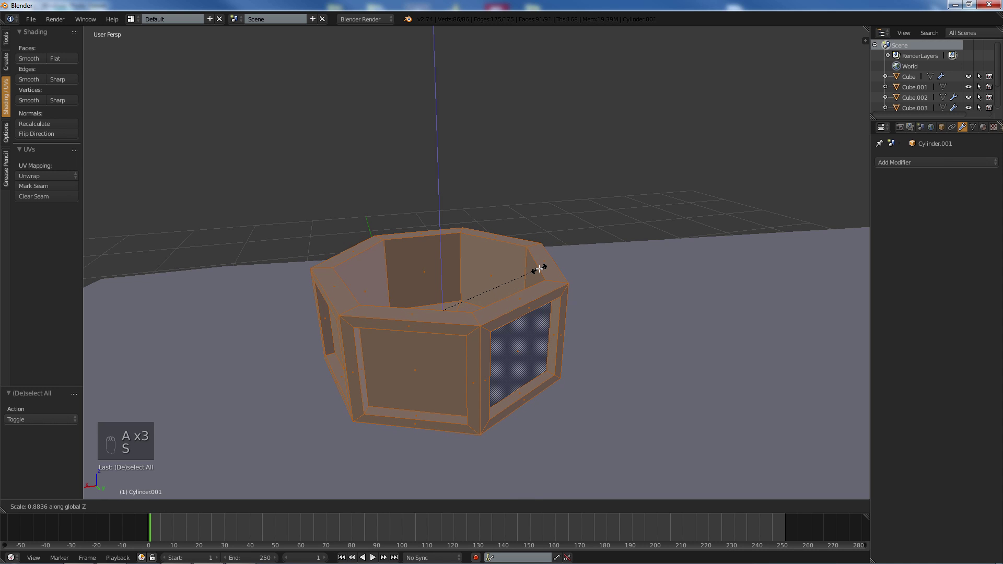
left_click(534, 268)
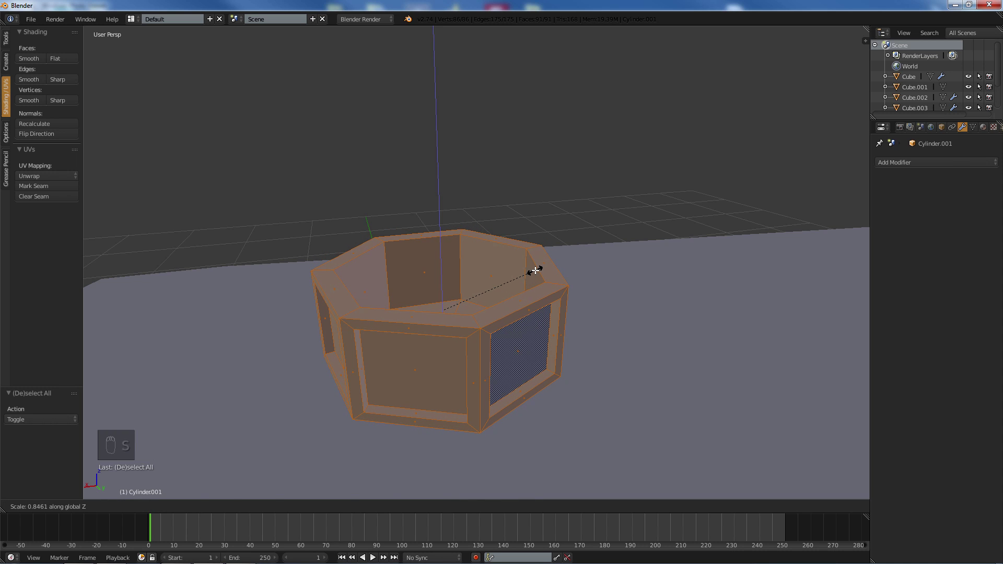
- Scale the whole cylinder mesh along Z by about 0.89 and lower it about 0.07 along Z
key("s")
key("z")
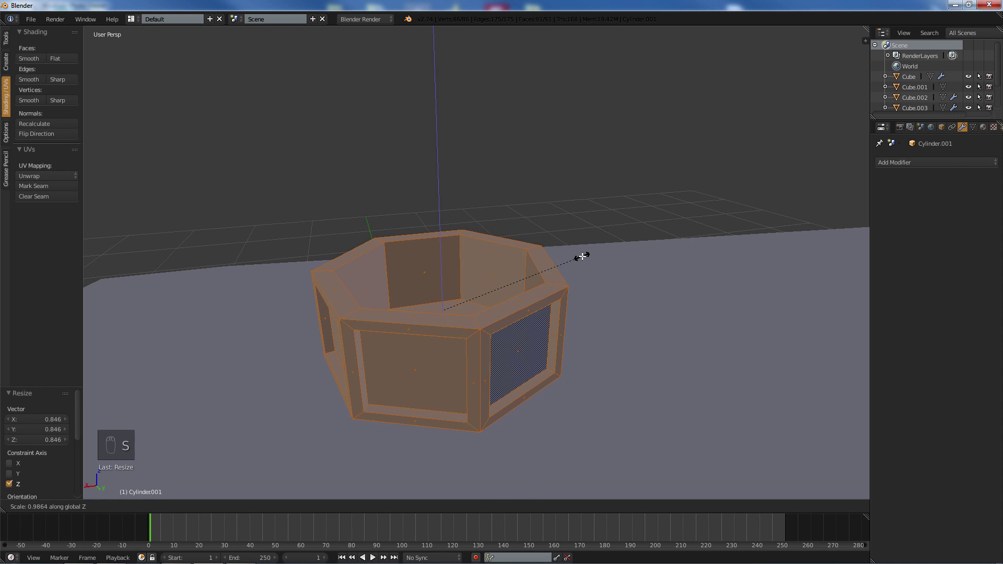
left_click(568, 259)
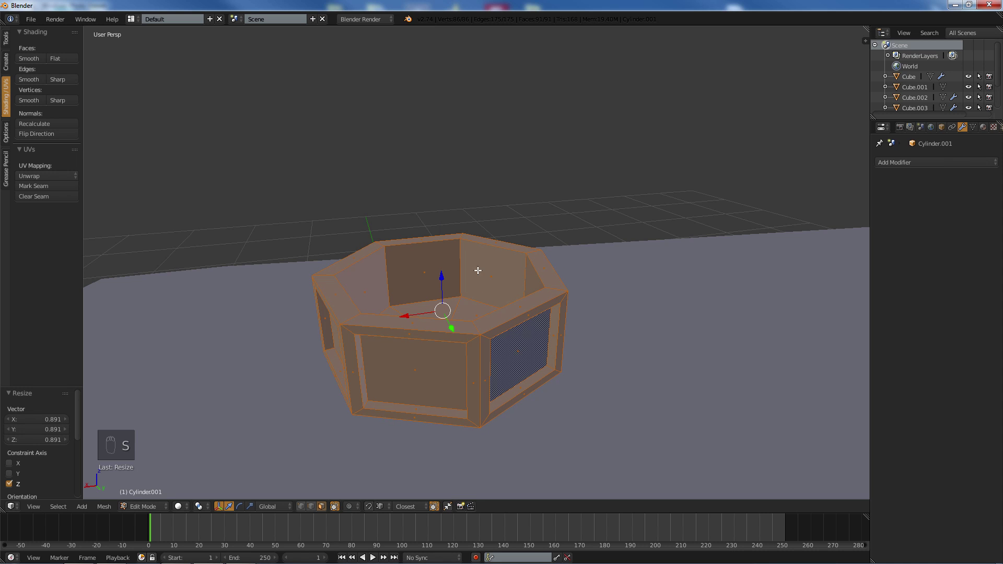
key("g")
key("z")
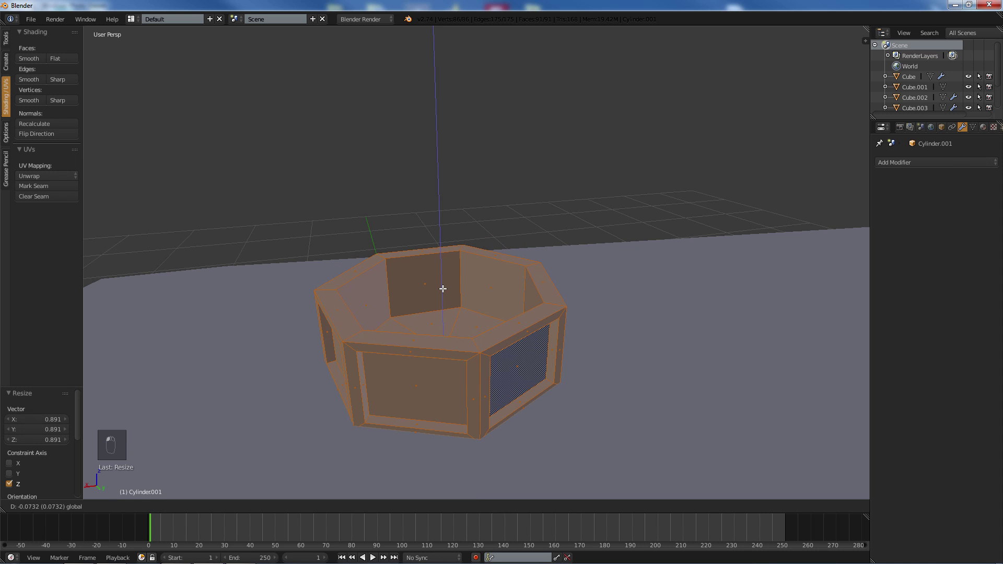
left_click(443, 288)
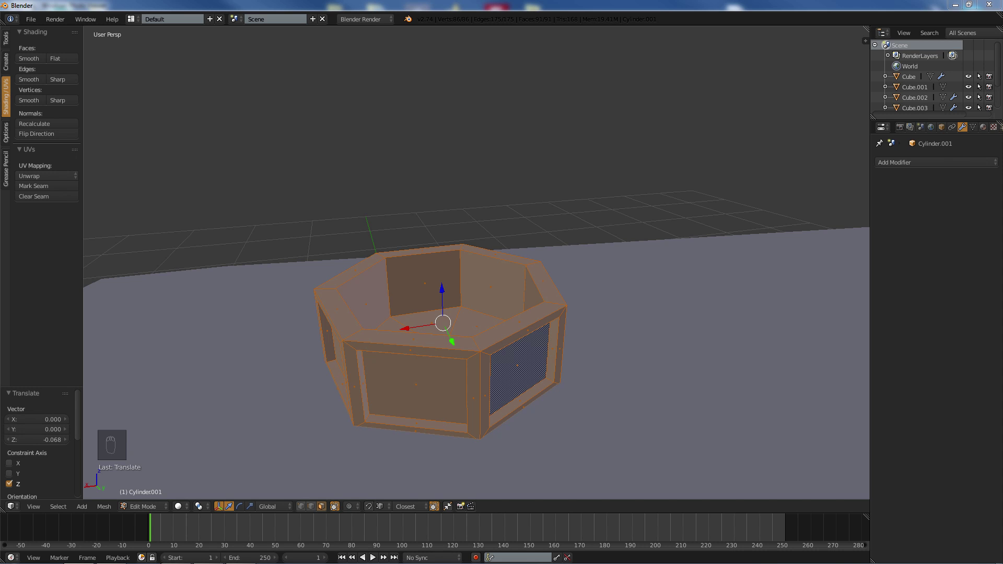
- Clear the selection and select only the triangular floor faces inside the cylinder's hollow
middle_click_drag(564, 249, 535, 256)
scroll(535, 255, "up", 2)
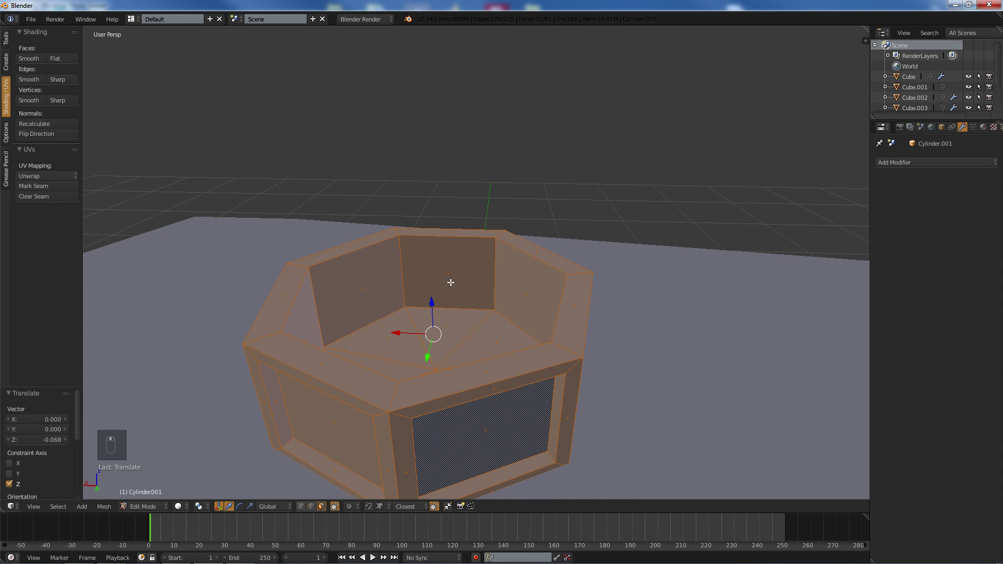
middle_click_drag(454, 271, 452, 299)
key("a")
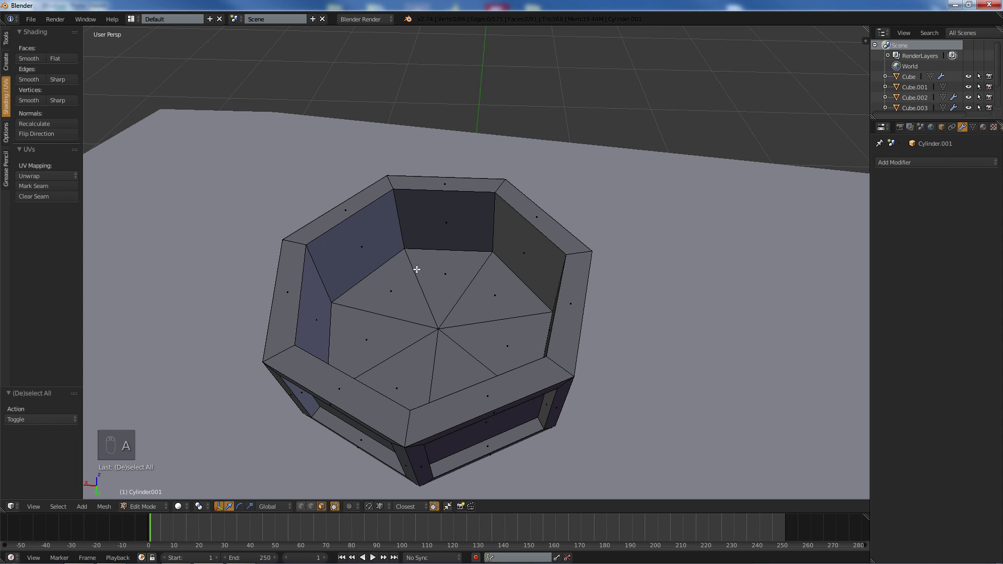
key("c")
left_click(430, 331)
right_click(442, 328)
middle_click_drag(422, 315, 439, 296)
- Enable snapping during transforms and set the snap element to Face
left_click(369, 506)
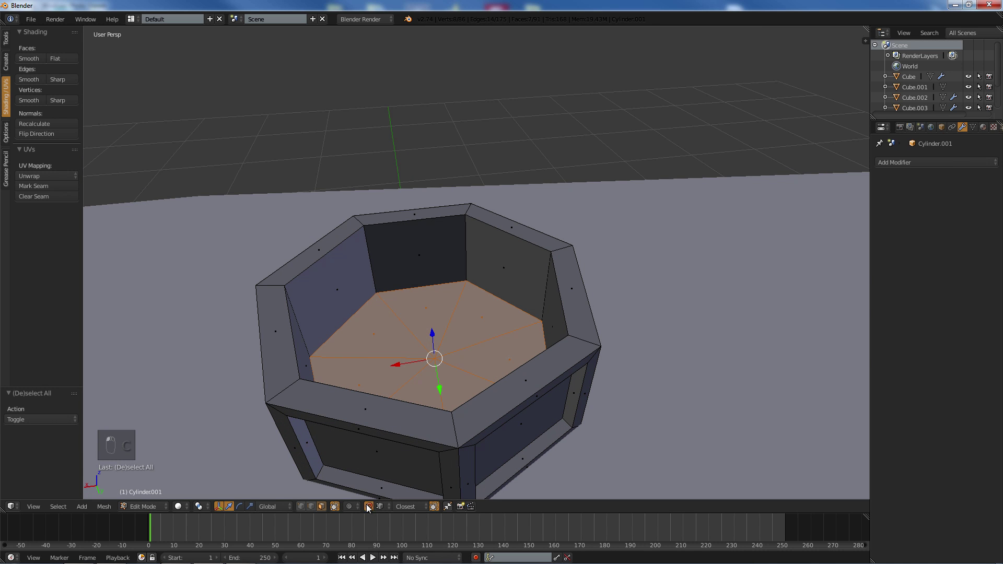
left_click(380, 506)
left_click(404, 459)
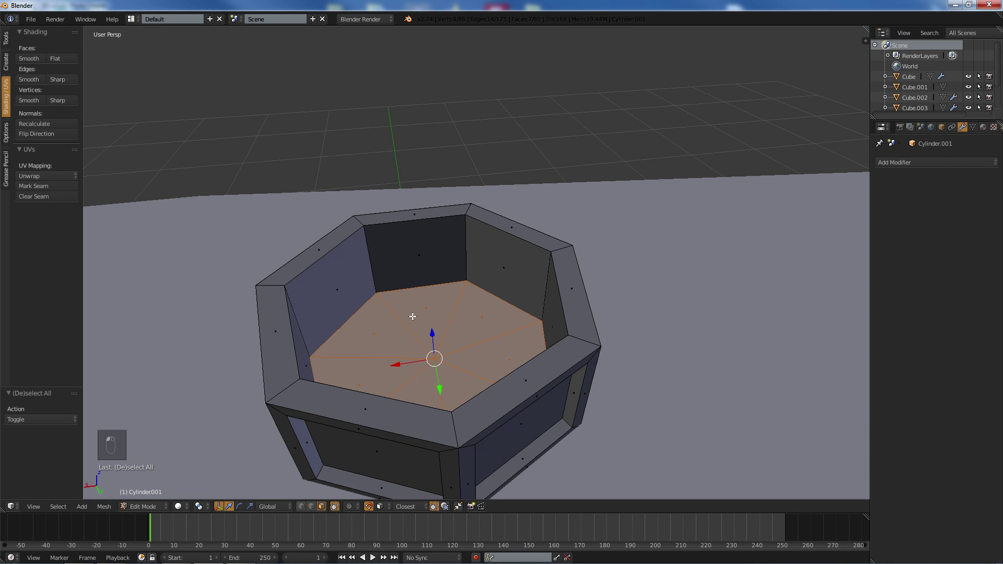
right_click(434, 334)
key("g")
left_click(429, 339)
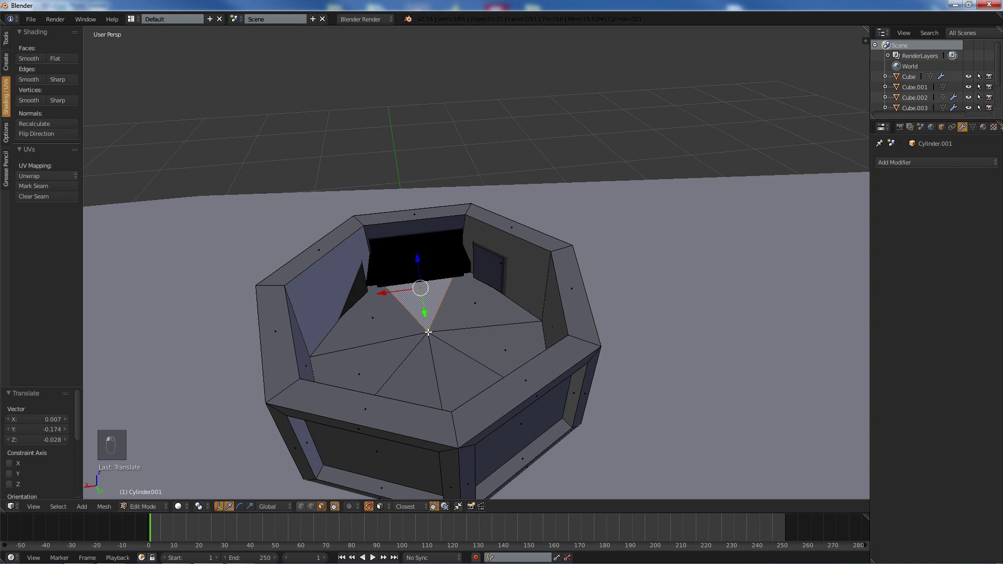
key("ctrl+z")
key("ctrl+z")
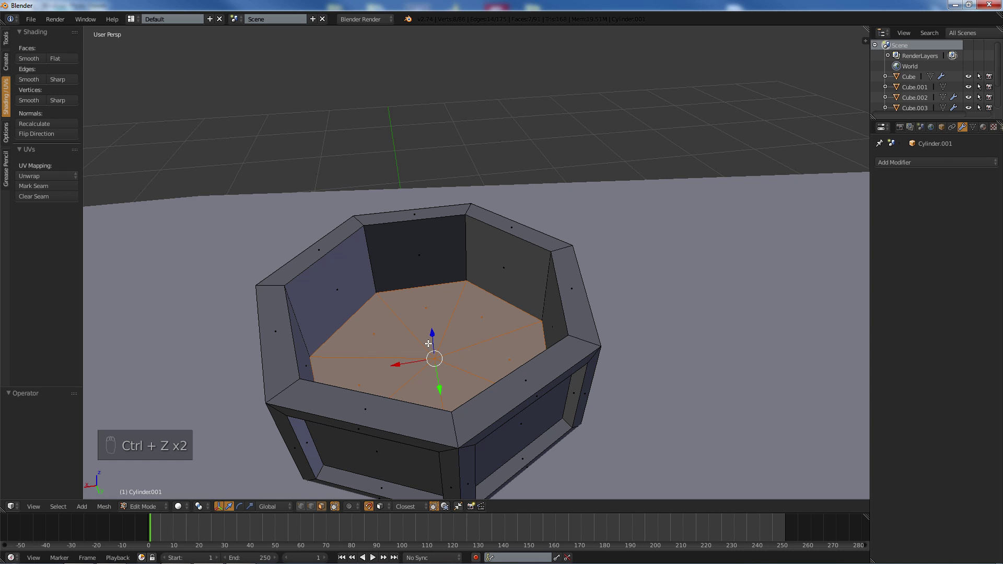
- Raise the selected floor faces about 0.37 along Z to the rim and scale them to about 0.91
left_click_drag(431, 333, 389, 217)
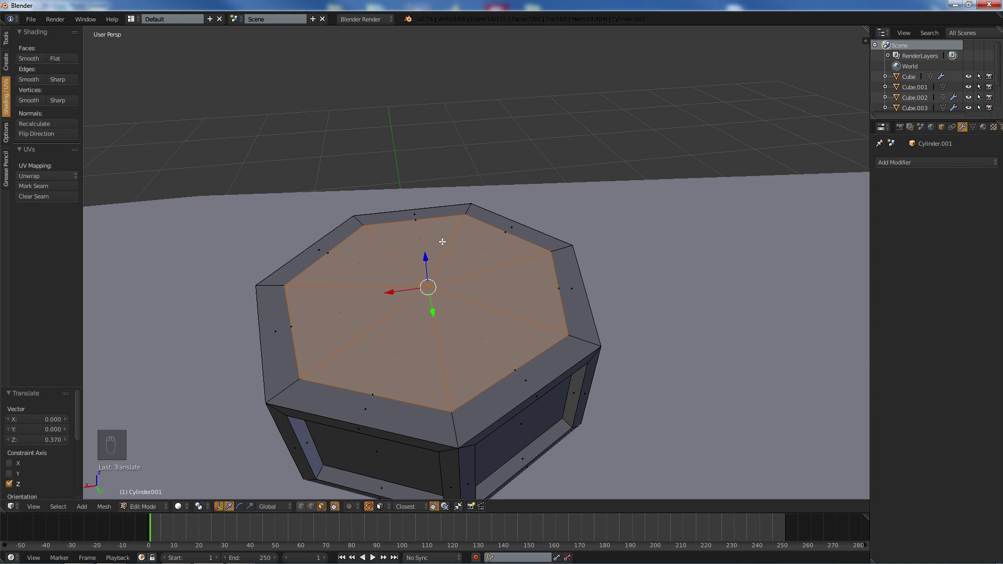
key("s")
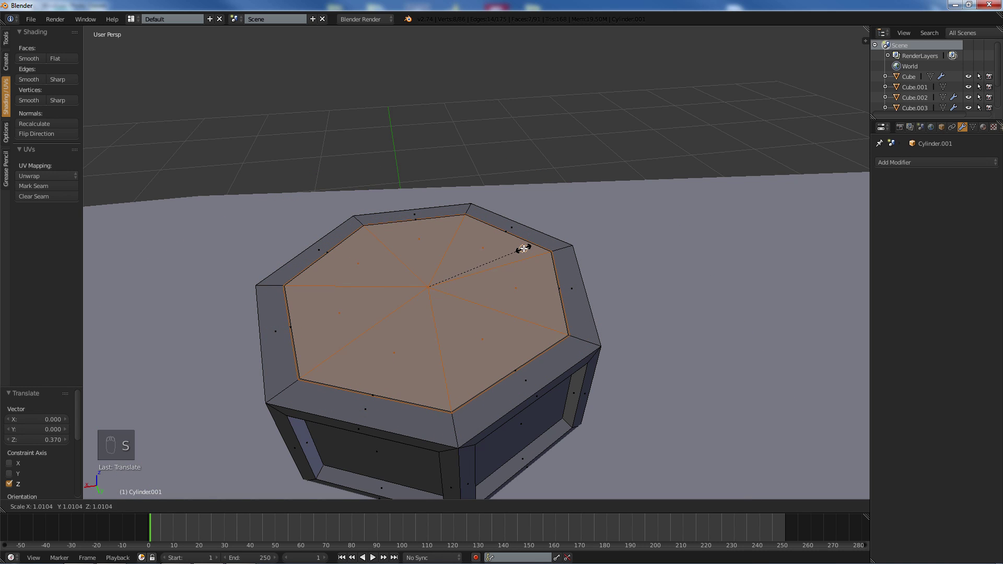
left_click(510, 253)
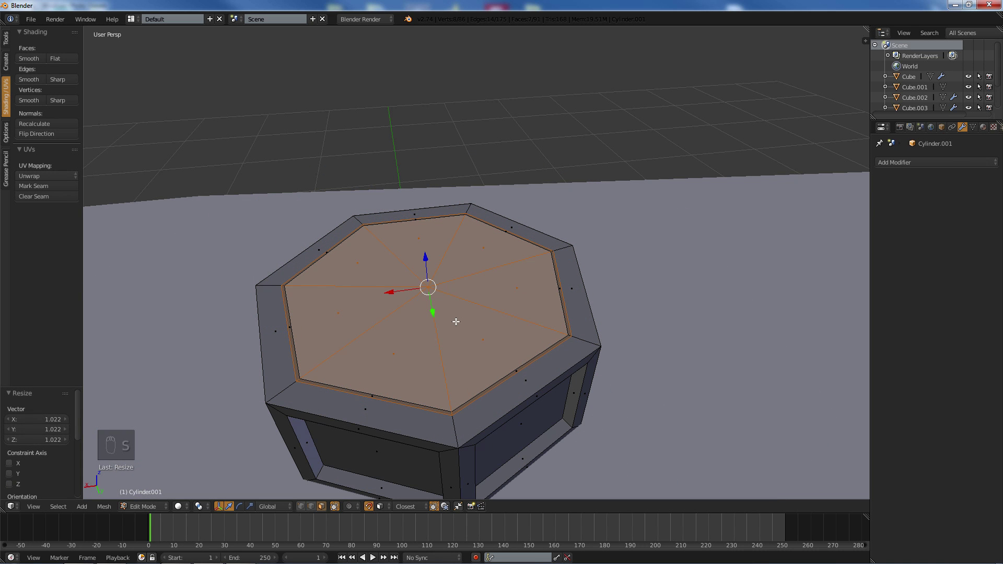
key("ctrl+z")
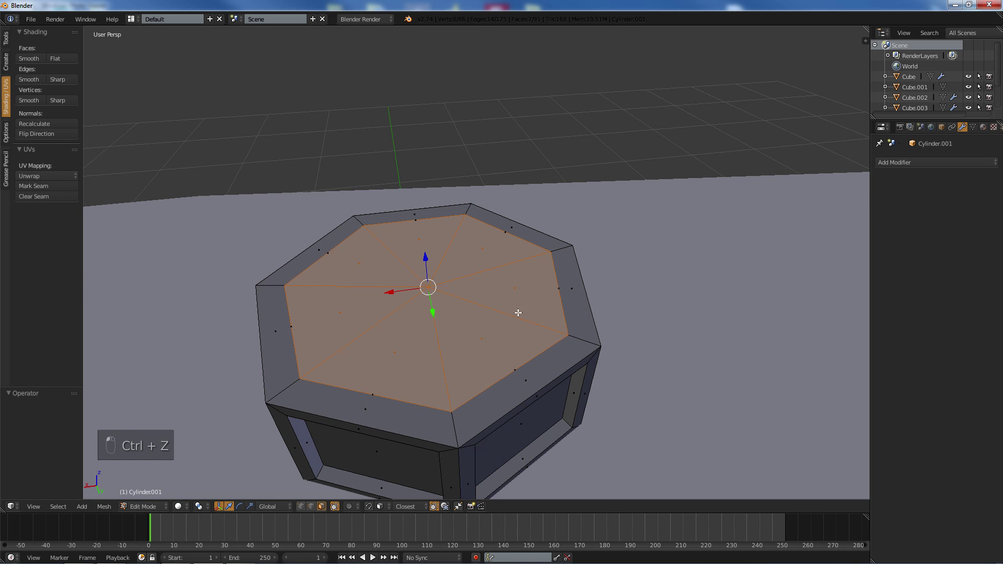
key("s")
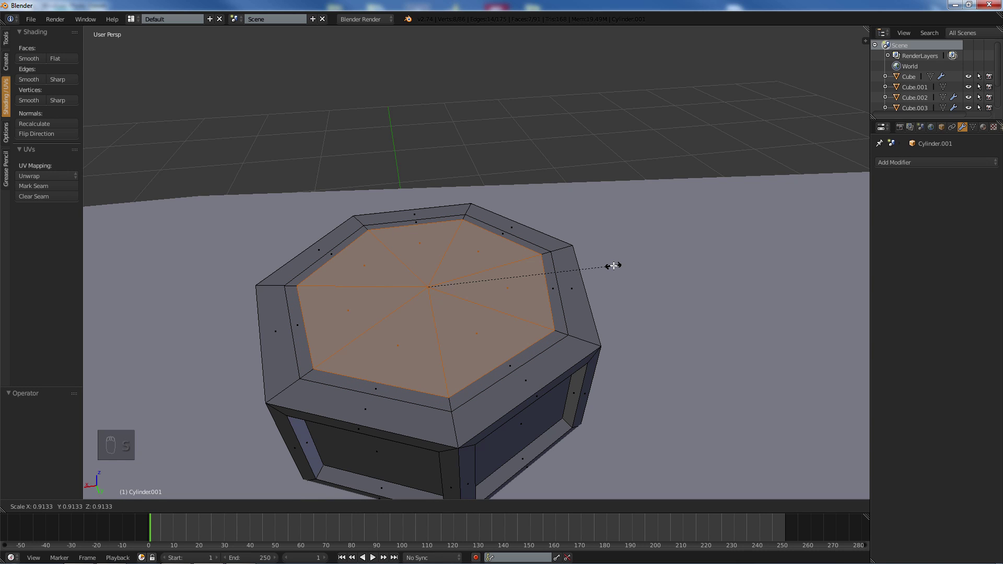
left_click(613, 265)
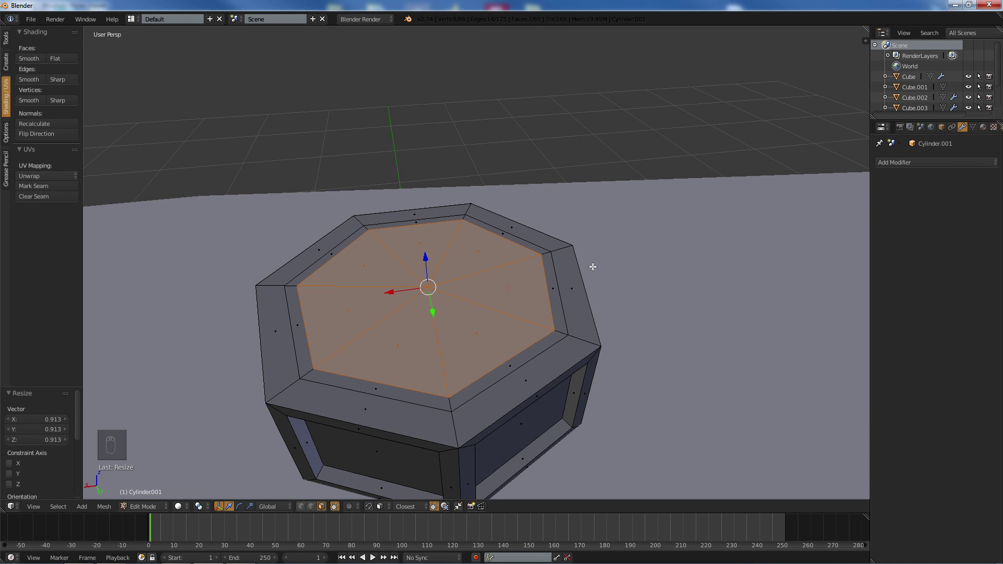
- Select one outer edge of the narrow ring around the lid and shift it about -0.034 along X to widen the ring there
middle_click_drag(557, 274, 538, 278)
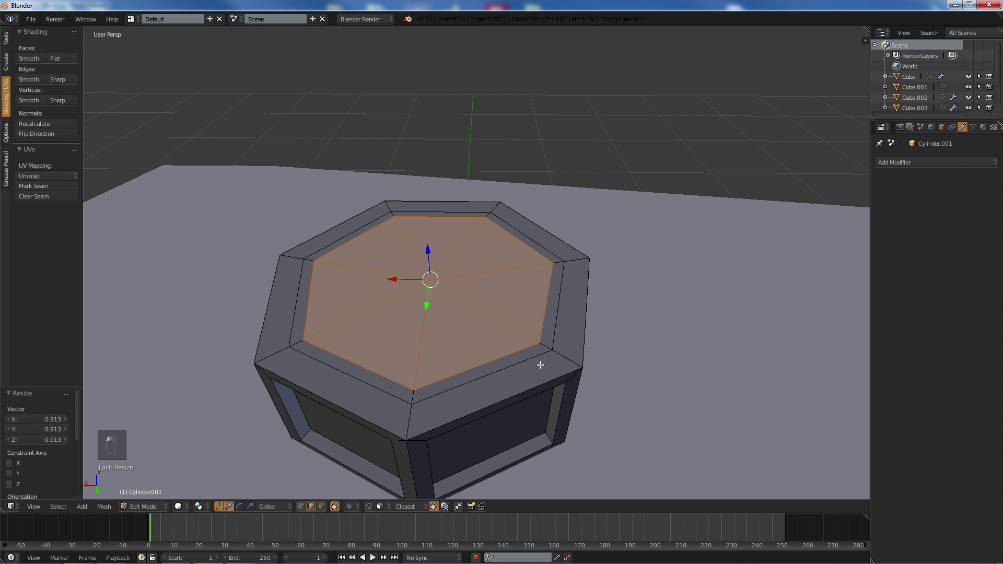
right_click(549, 320)
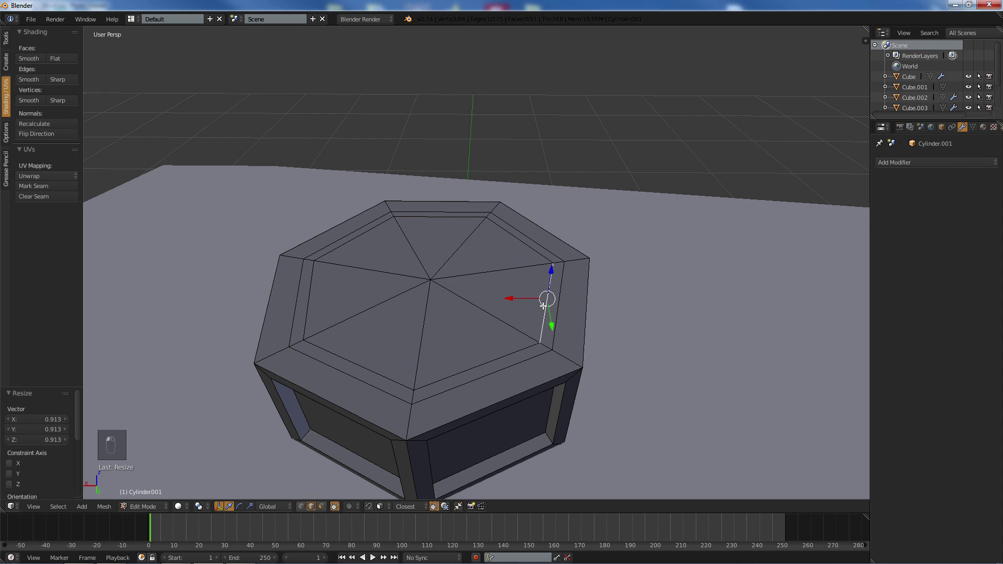
right_click(558, 310)
left_click_drag(538, 299, 548, 300)
middle_click_drag(548, 299, 504, 297)
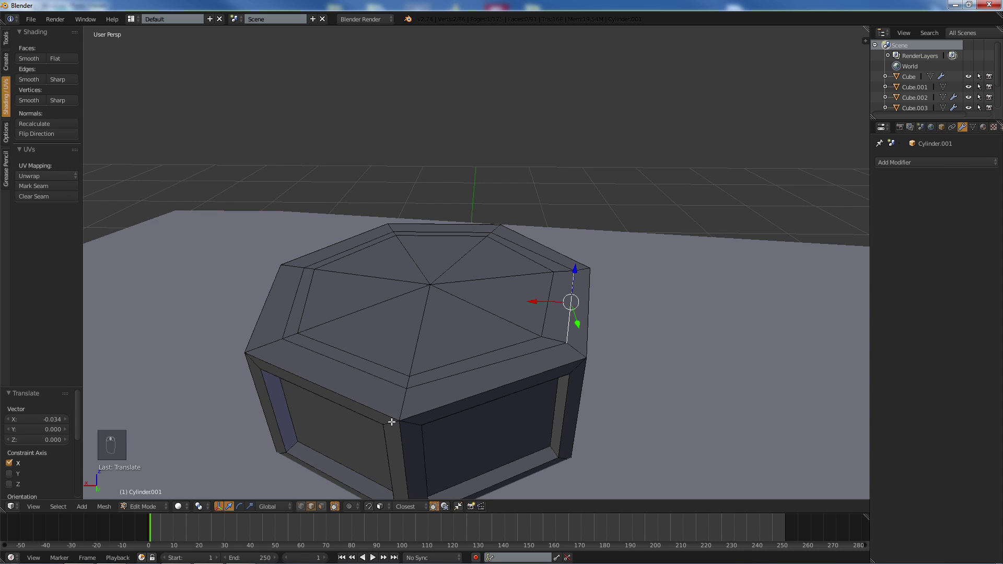
- Select the narrow ring of faces around the lid, extrude it about 0.034 downward and return to Object Mode
left_click(320, 505)
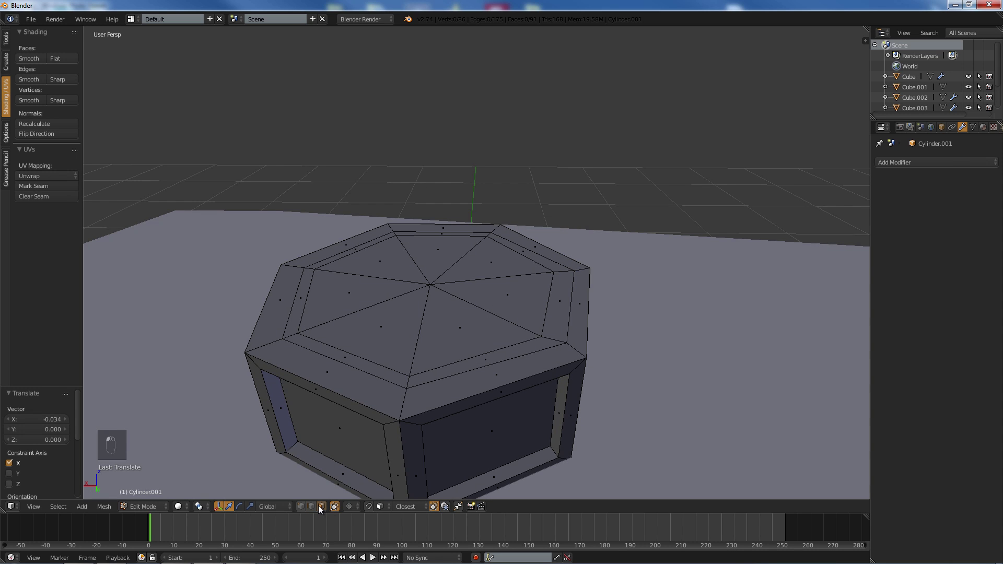
right_click(553, 339, "alt")
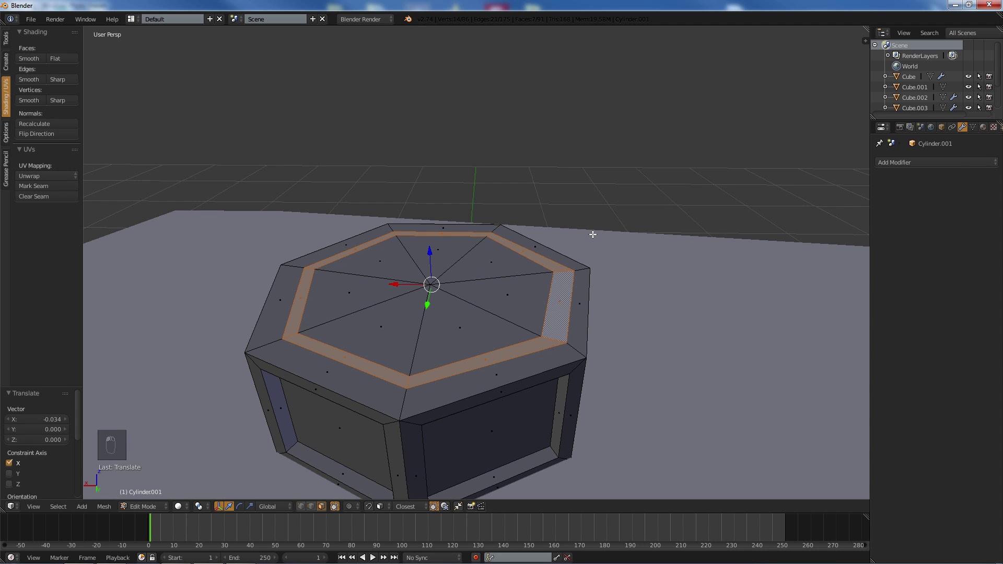
key("e")
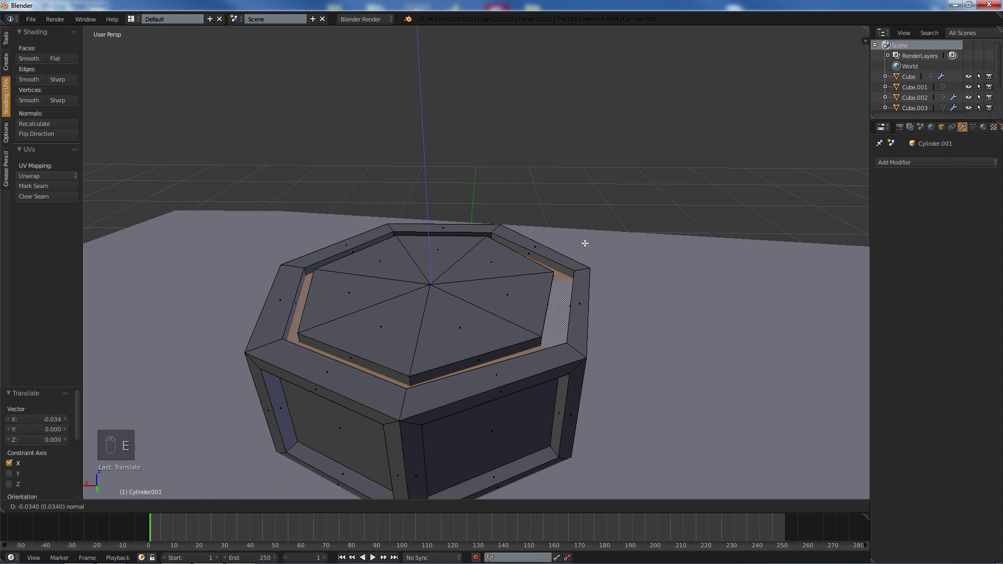
left_click(584, 243)
scroll(497, 270, "up", 1)
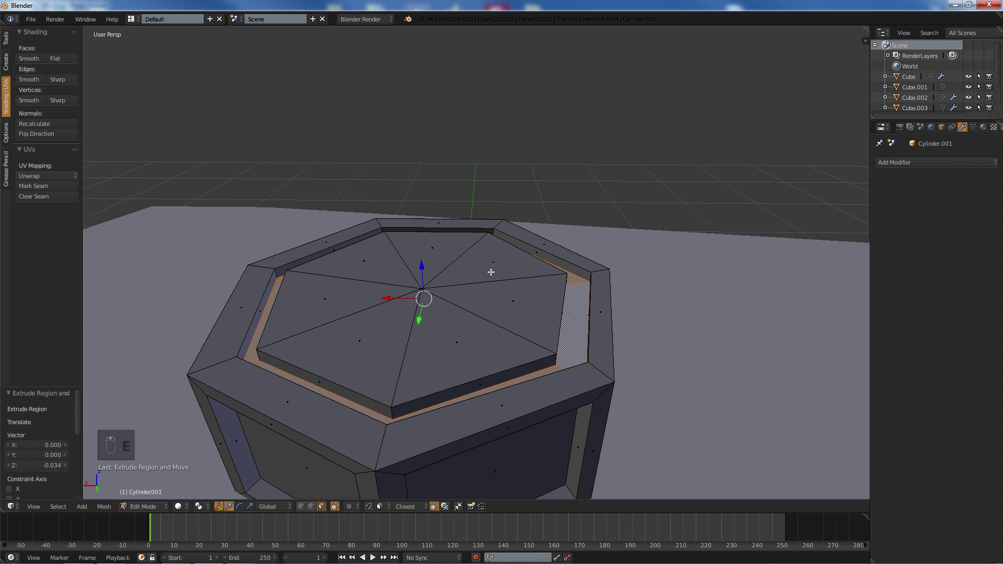
middle_click_drag(491, 272, 432, 268)
scroll(425, 289, "down", 4)
key("a")
key("Tab")
- Reopen the seven-sided cylinder in Edit Mode, select its whole mesh and raise it about 0.66 along Z
scroll(581, 262, "down", 5)
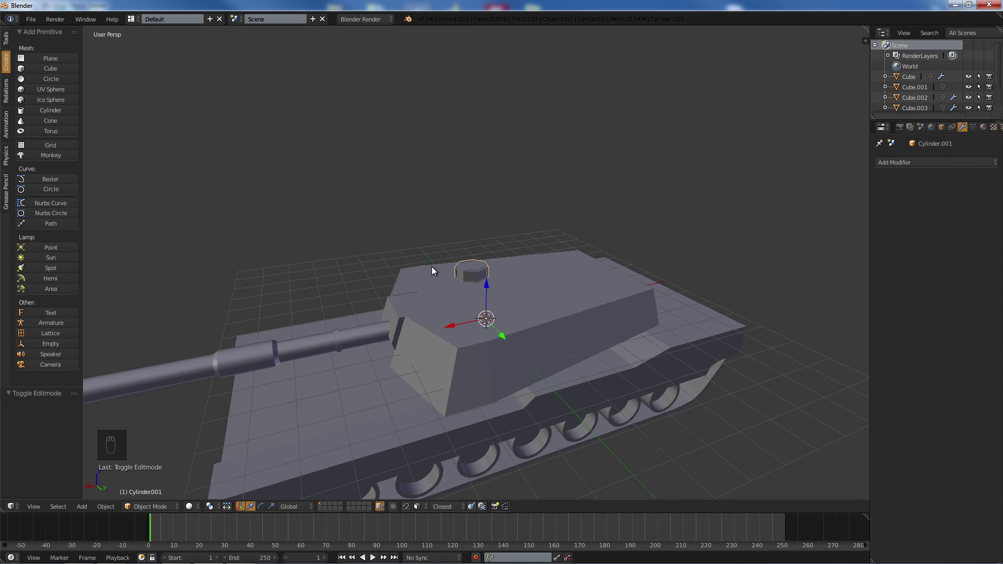
middle_click_drag(553, 355, 455, 318)
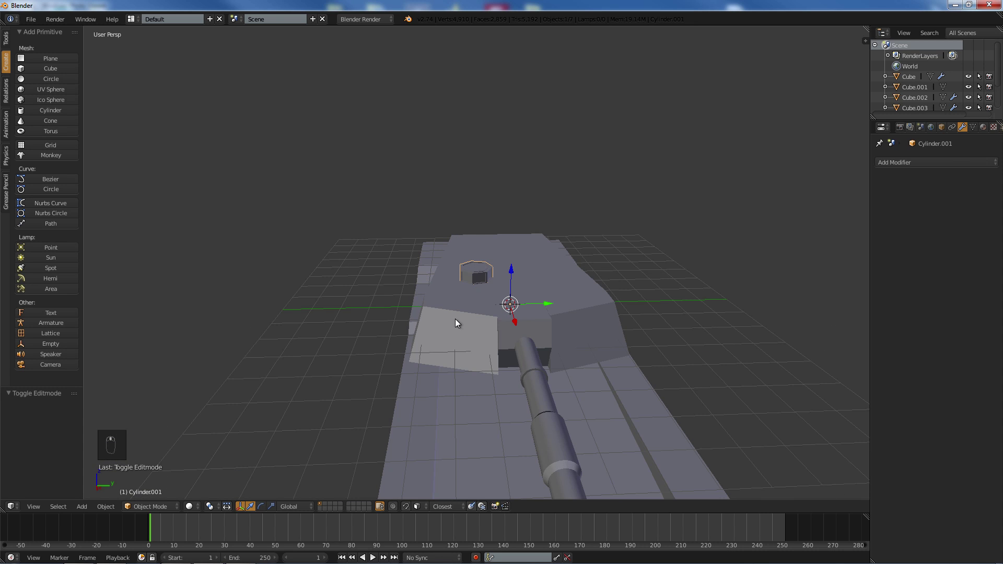
scroll(430, 322, "up", 4)
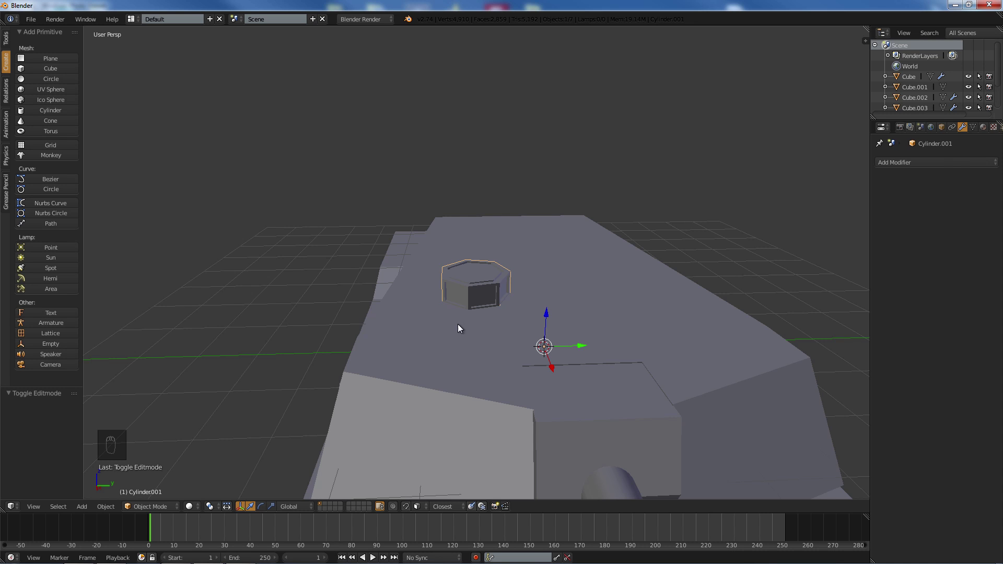
scroll(472, 323, "up", 4)
right_click(473, 312)
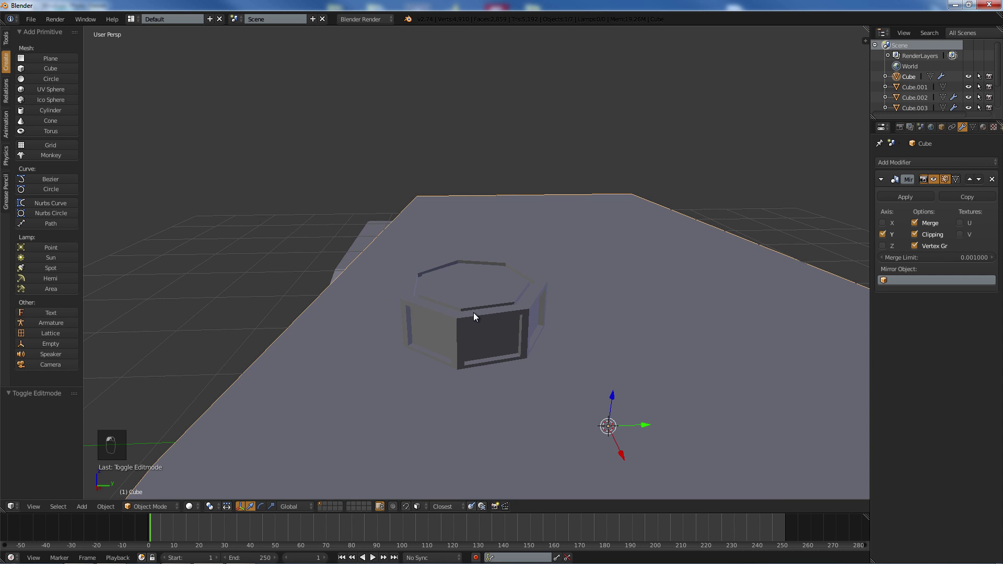
right_click(473, 299)
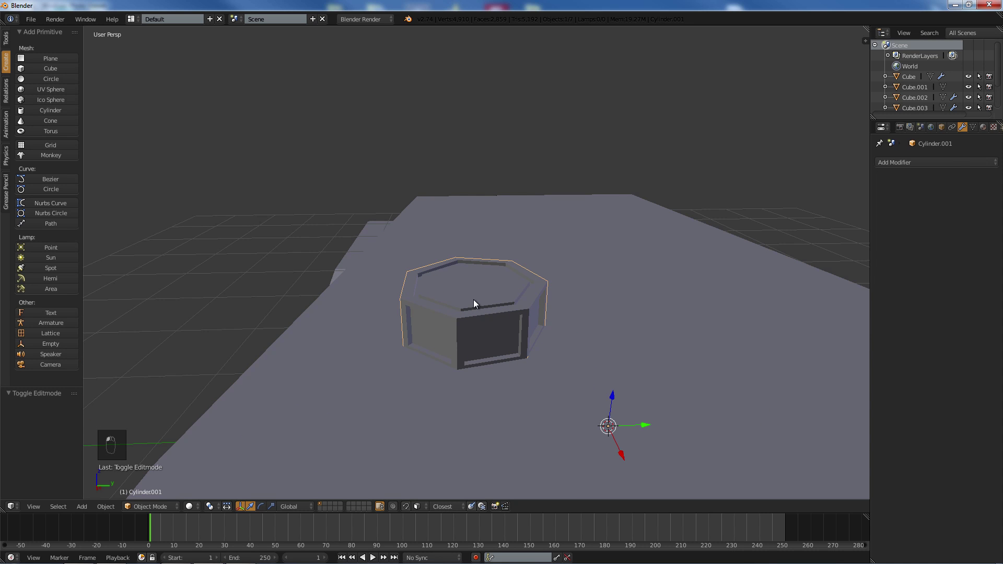
key("Tab")
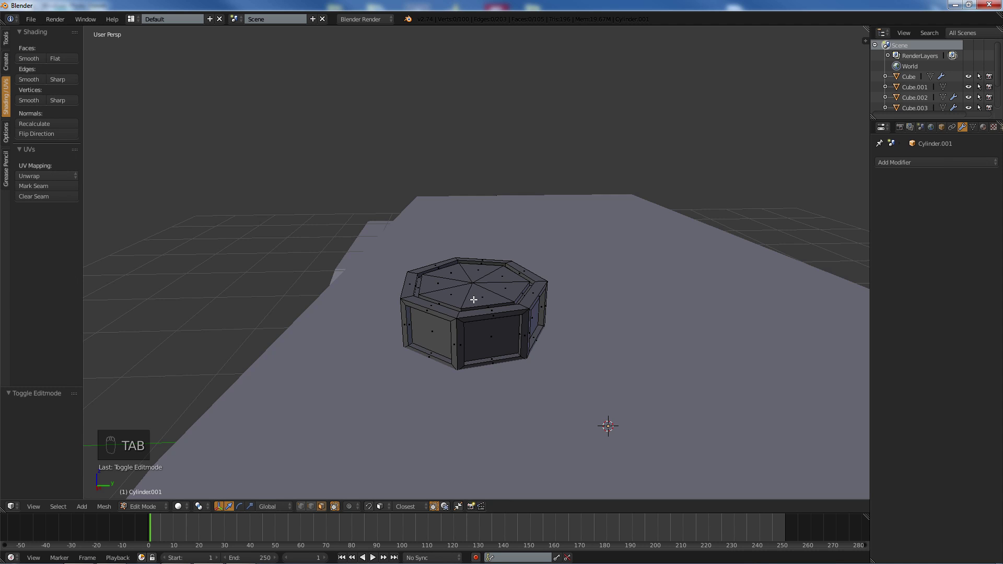
key("a")
key("a")
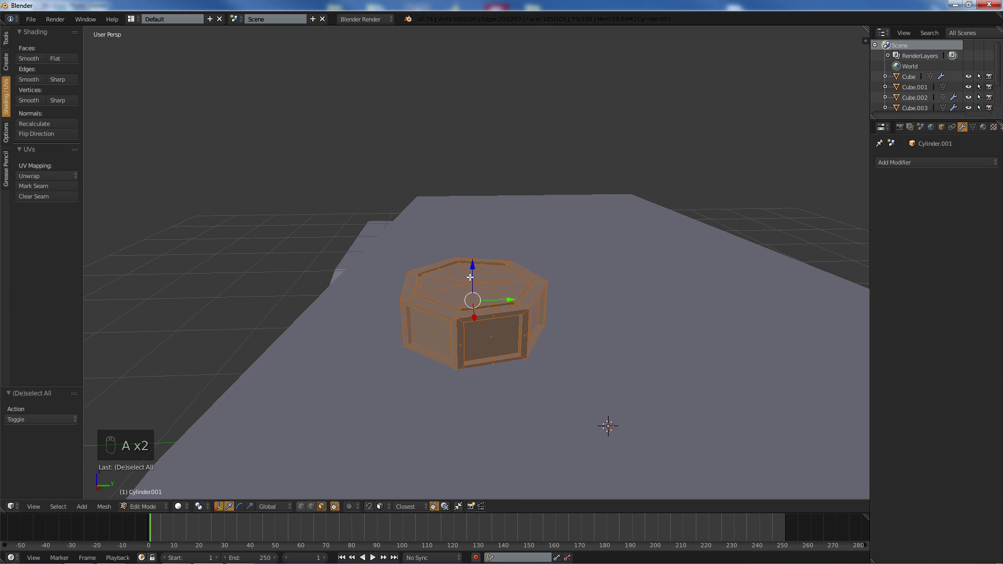
left_click_drag(472, 269, 470, 214)
- Select the bottom faces of the seven-sided cylinder and extrude them about 0.062 downward
scroll(459, 226, "up", 5)
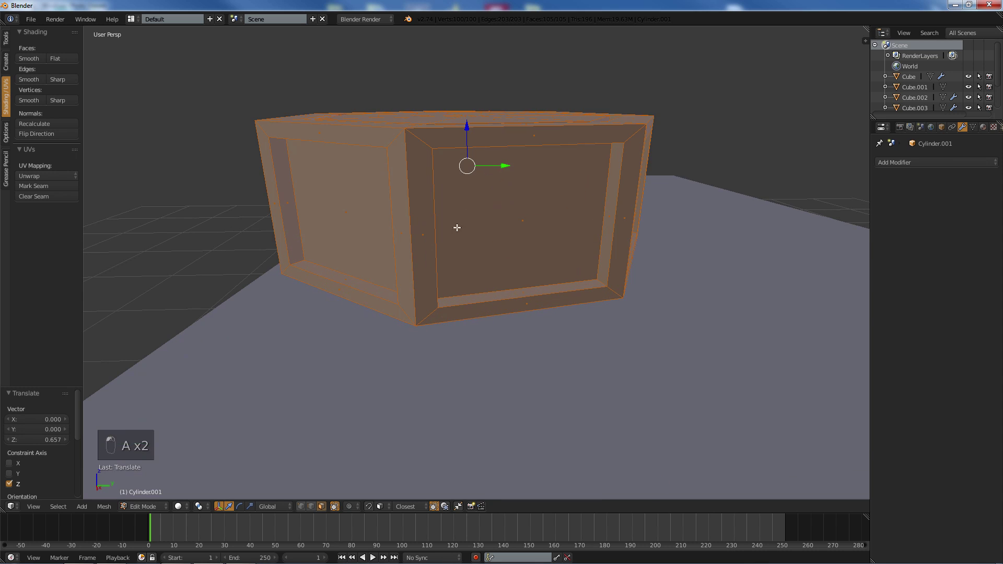
middle_click_drag(412, 280, 372, 257)
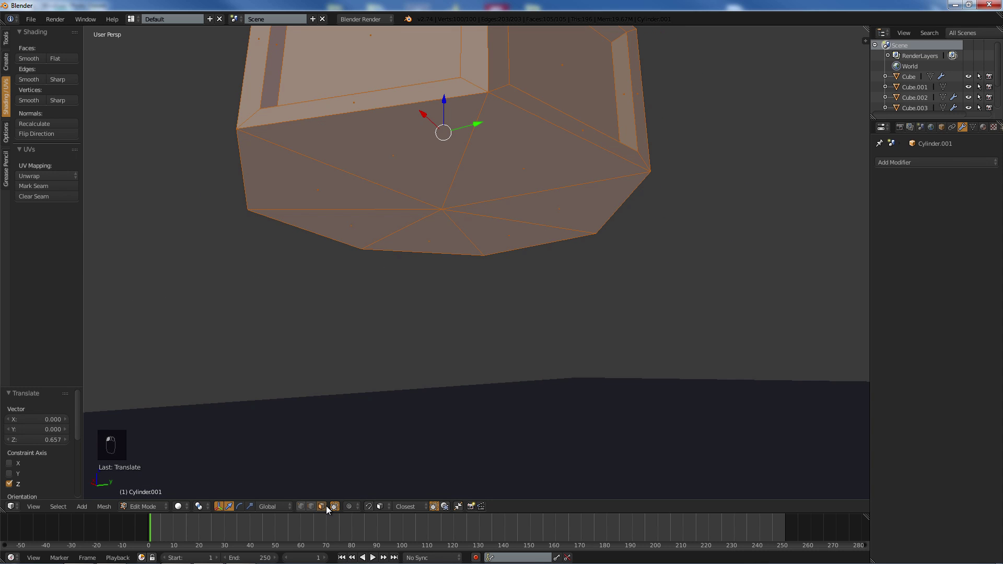
key("a")
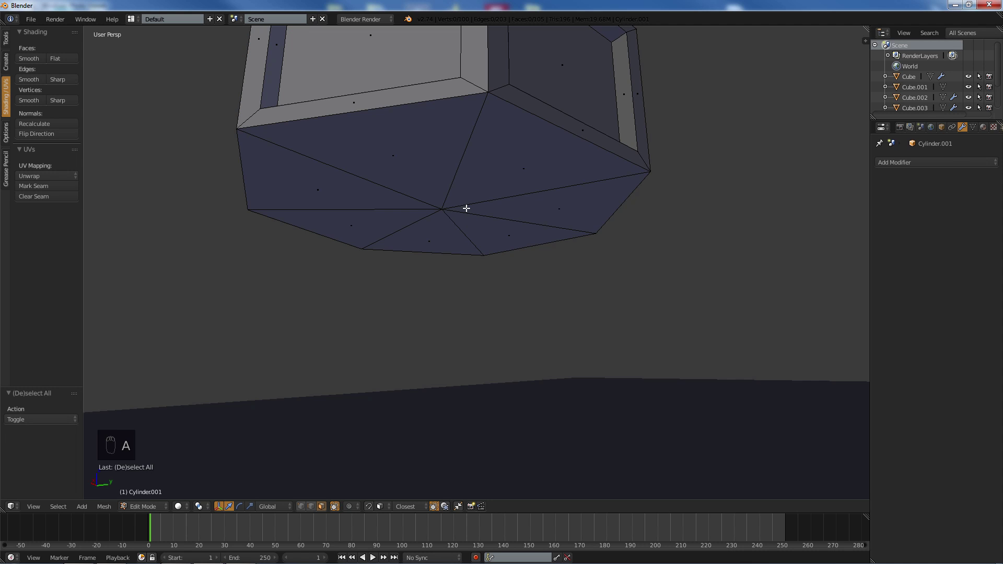
key("c")
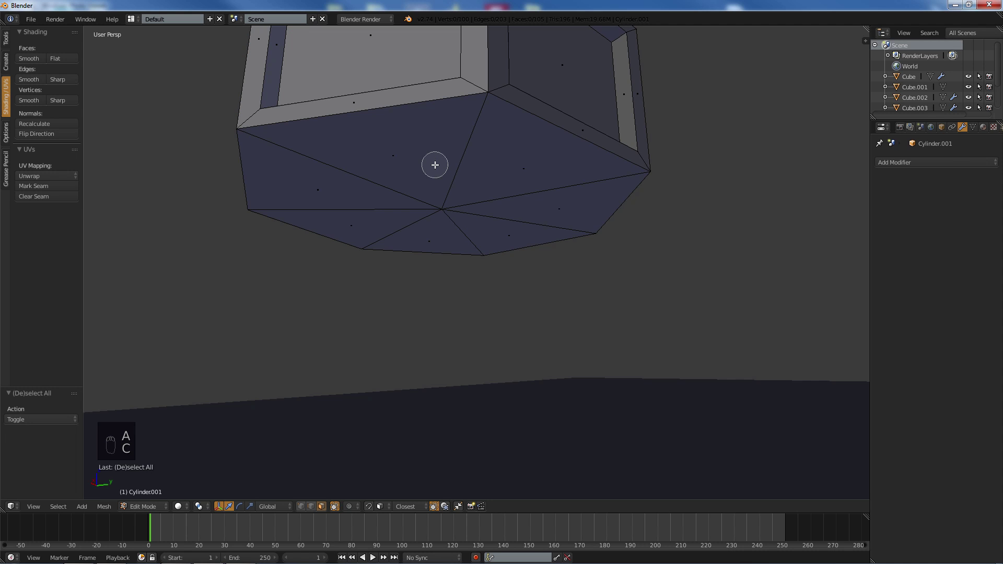
mouse_move(435, 163)
left_mouse_down()
mouse_move(449, 192)
mouse_move(442, 205)
left_mouse_up()
right_click(442, 203)
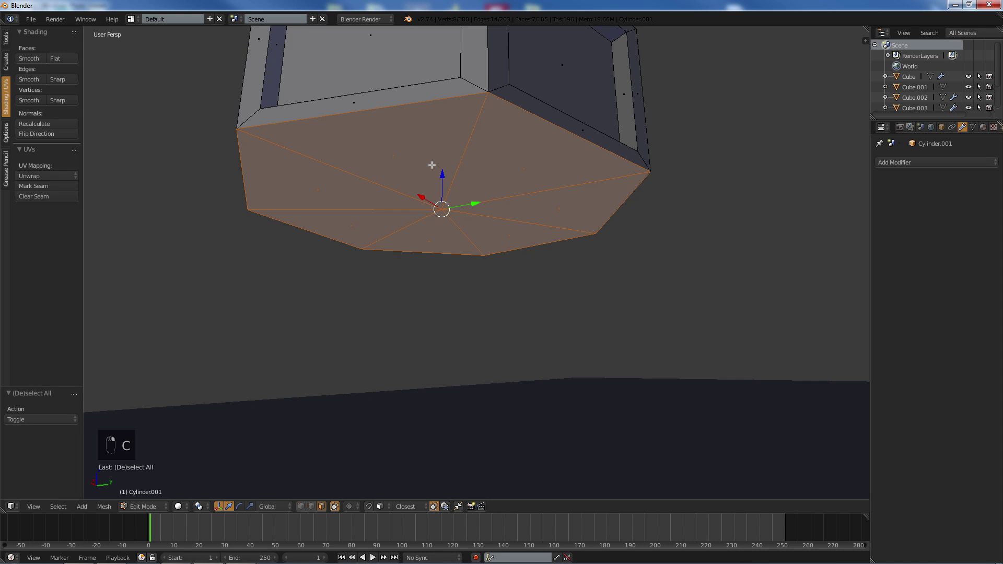
key("e")
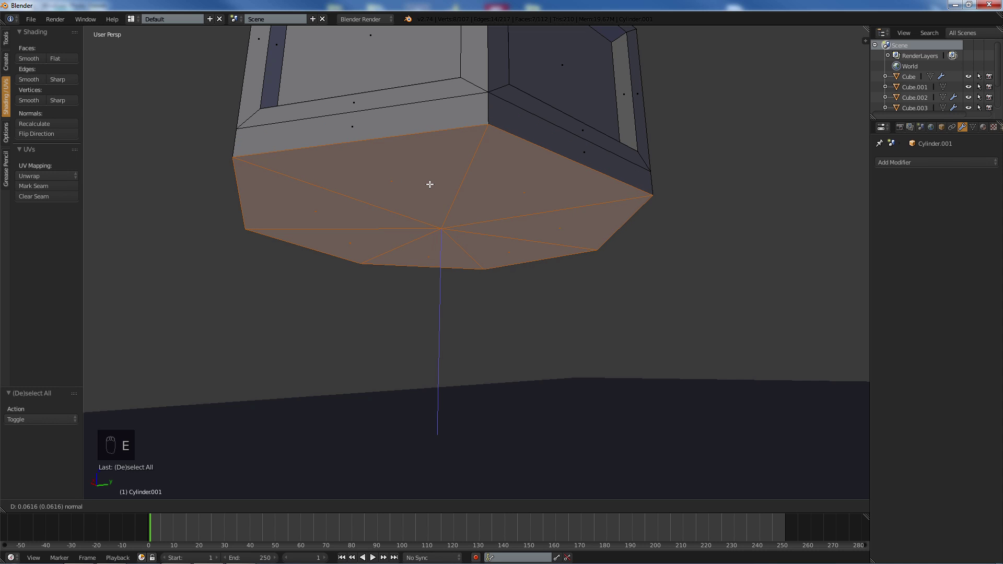
left_click(430, 184)
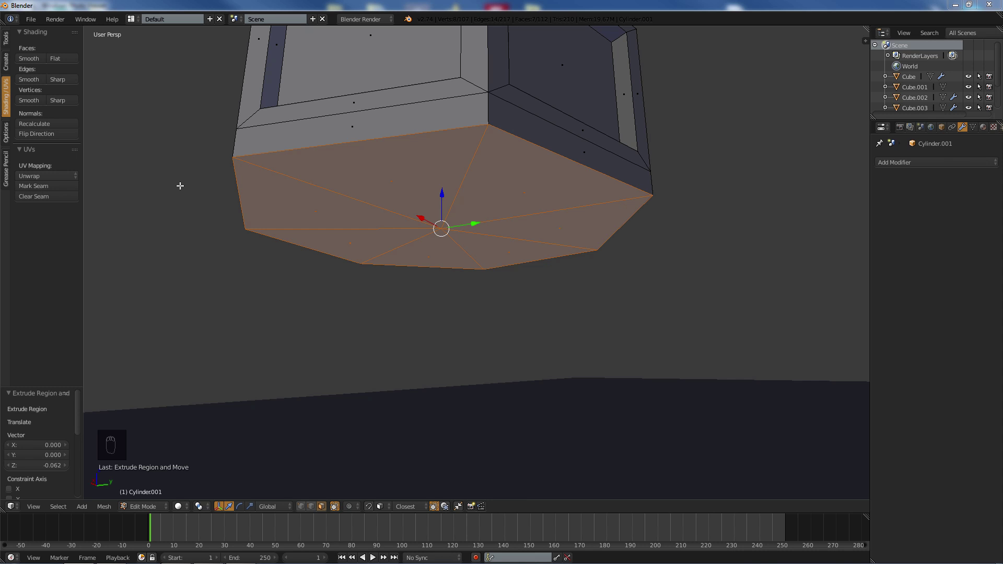
- Select only the band of side faces around the cupola's new base and extrude it in place with zero offset
middle_click_drag(402, 184, 438, 205)
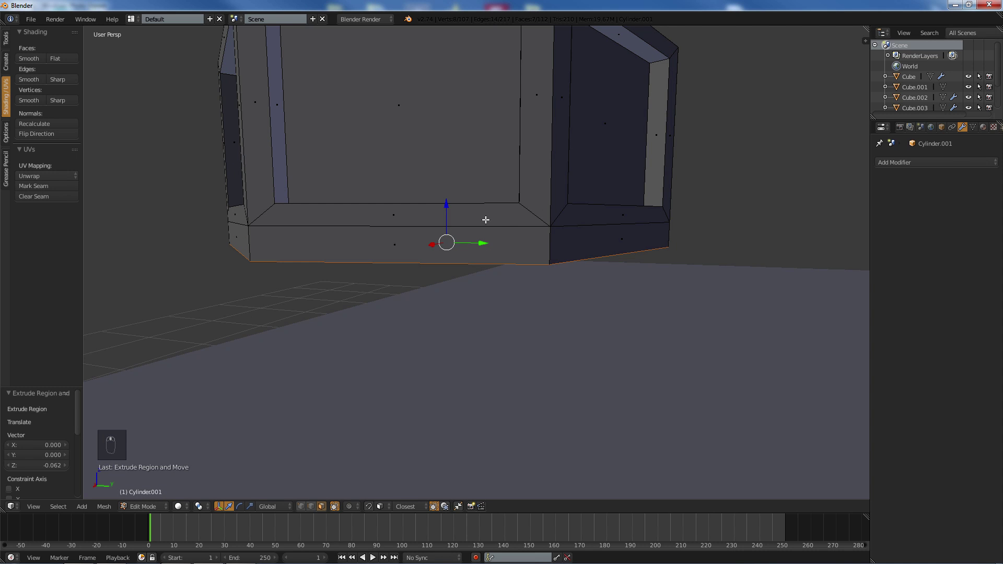
key("a")
key("a")
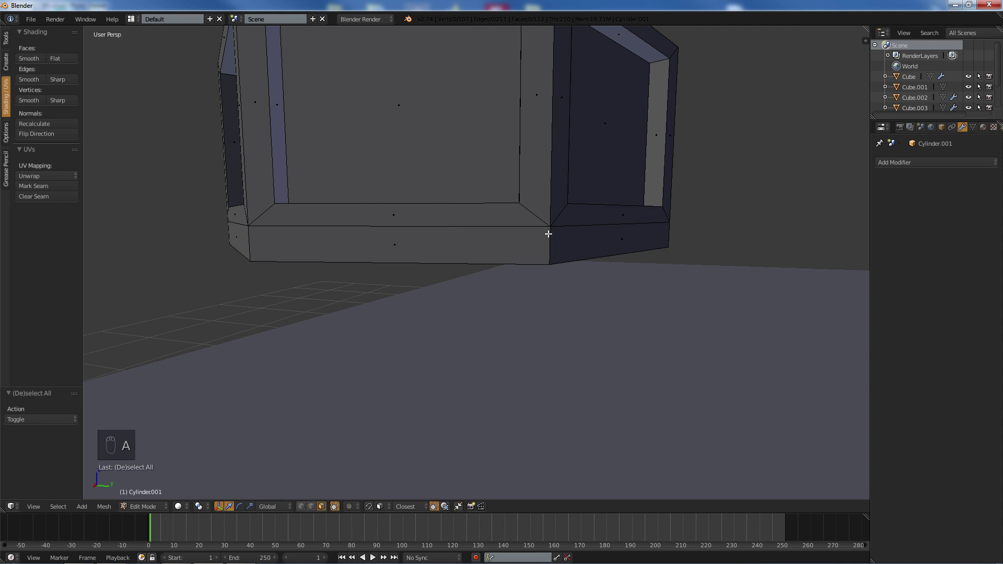
key("e")
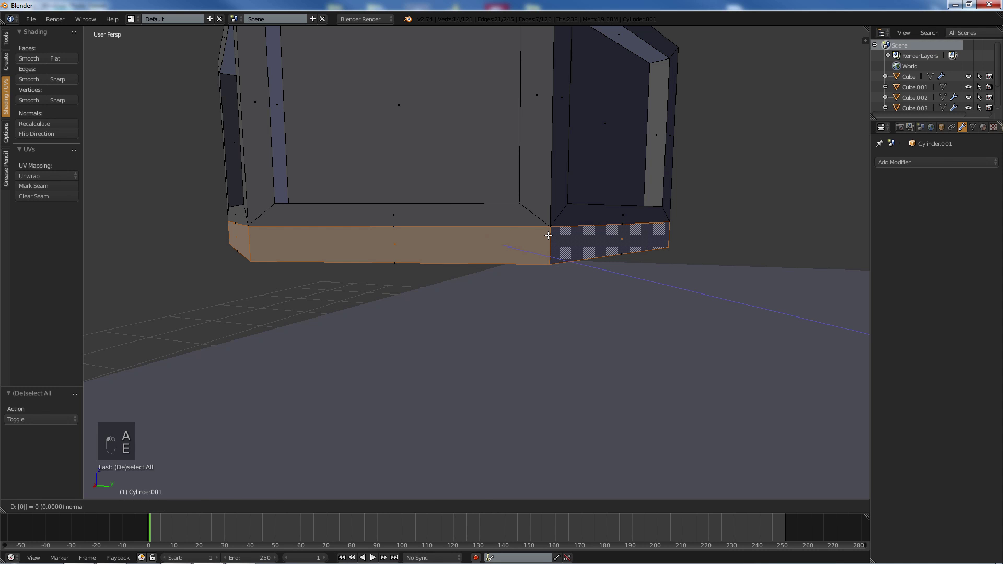
right_click(548, 236)
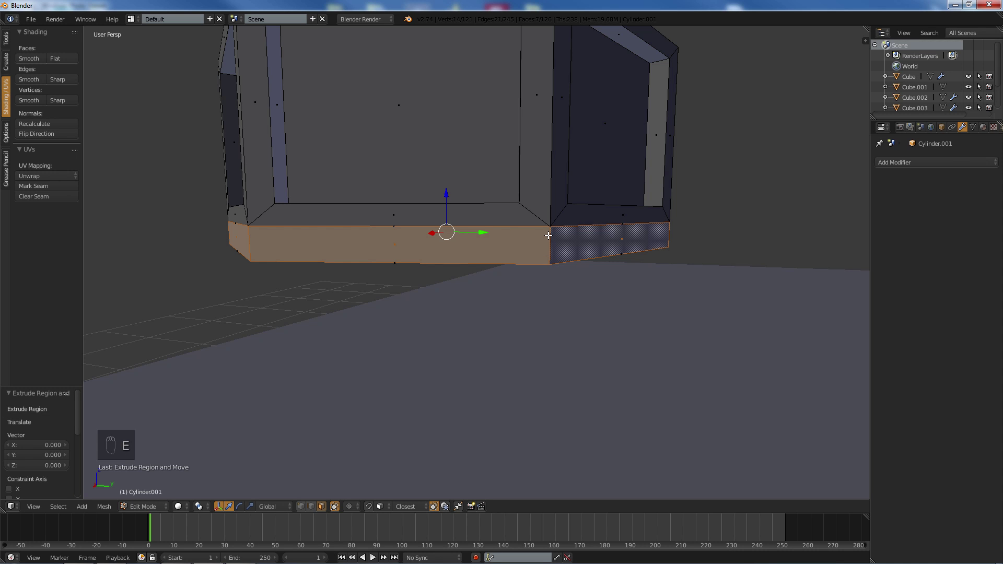
- Try enlarging the extruded base band to about 1.36 and flattening it to about 0.79 along Z
key("s")
left_click(585, 234)
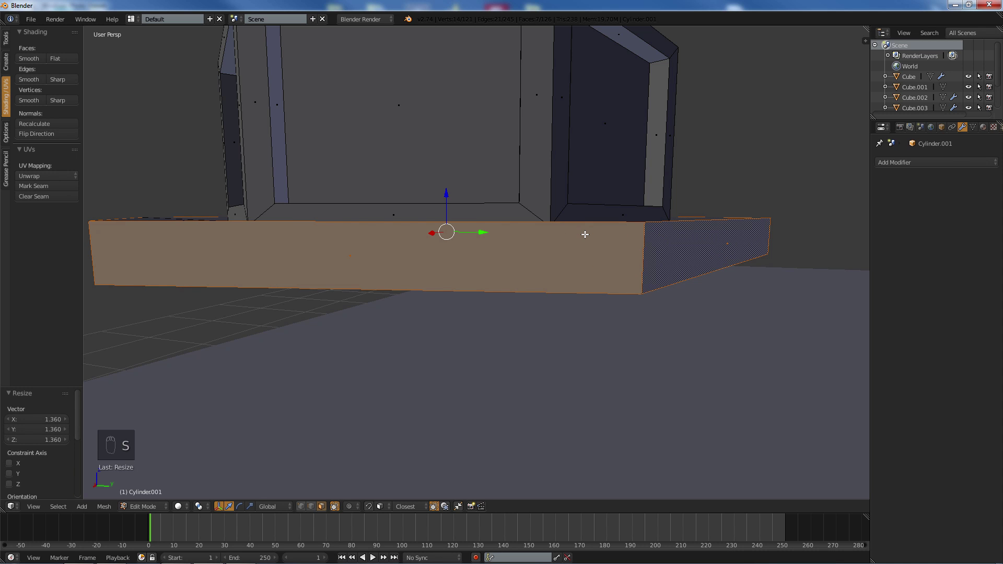
key("s")
key("z")
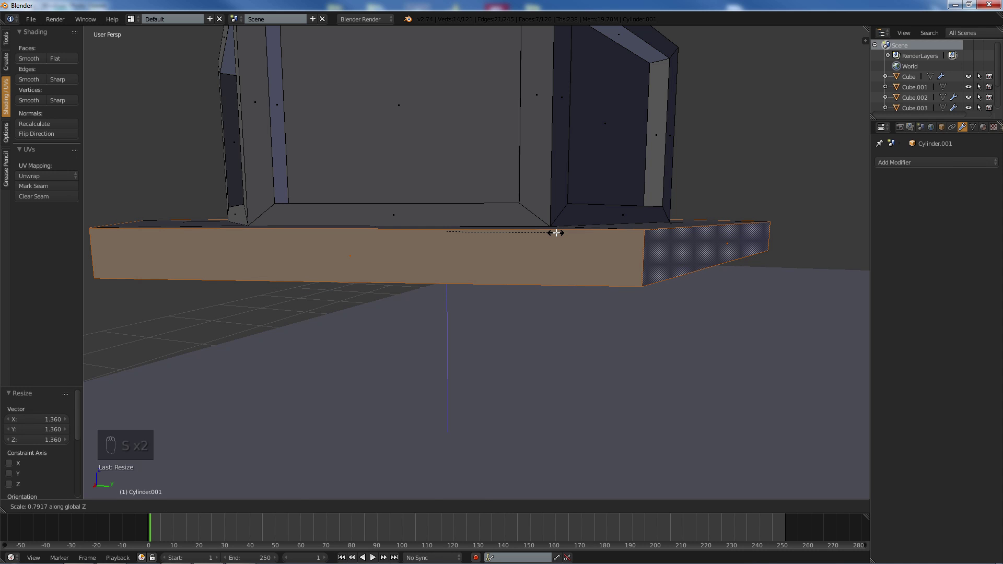
left_click(556, 232)
middle_click_drag(556, 233, 538, 254)
scroll(495, 247, "down", 5)
key("ctrl+z")
key("ctrl+z")
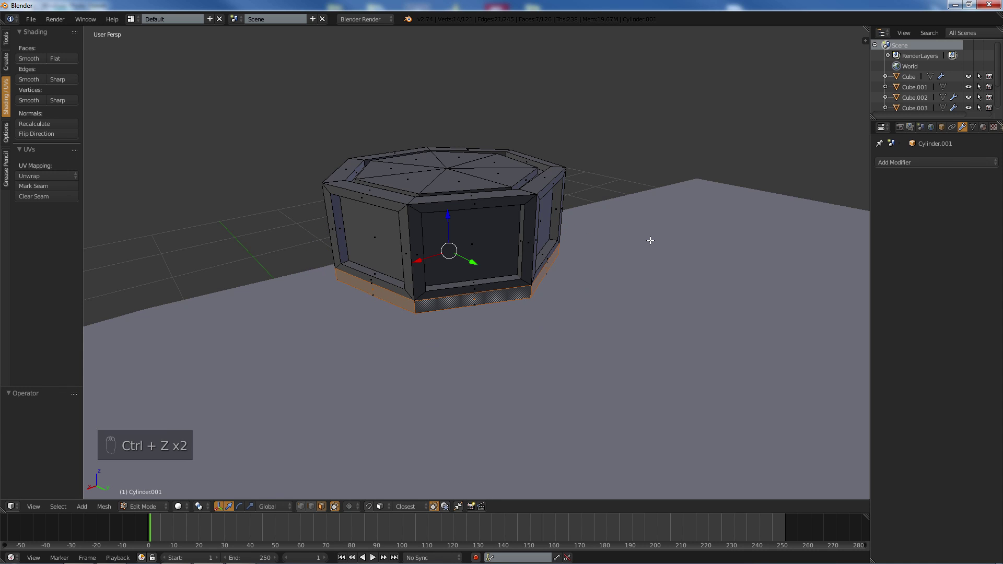
- Scale the extruded base band to about 1.143 overall and about 0.921 along Z to form a flange
key("s")
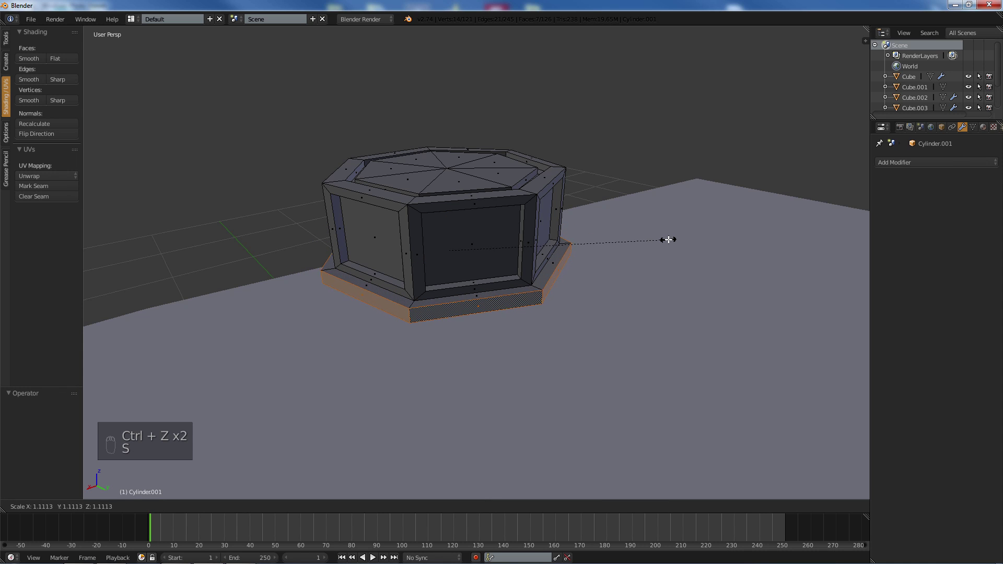
left_click(674, 242)
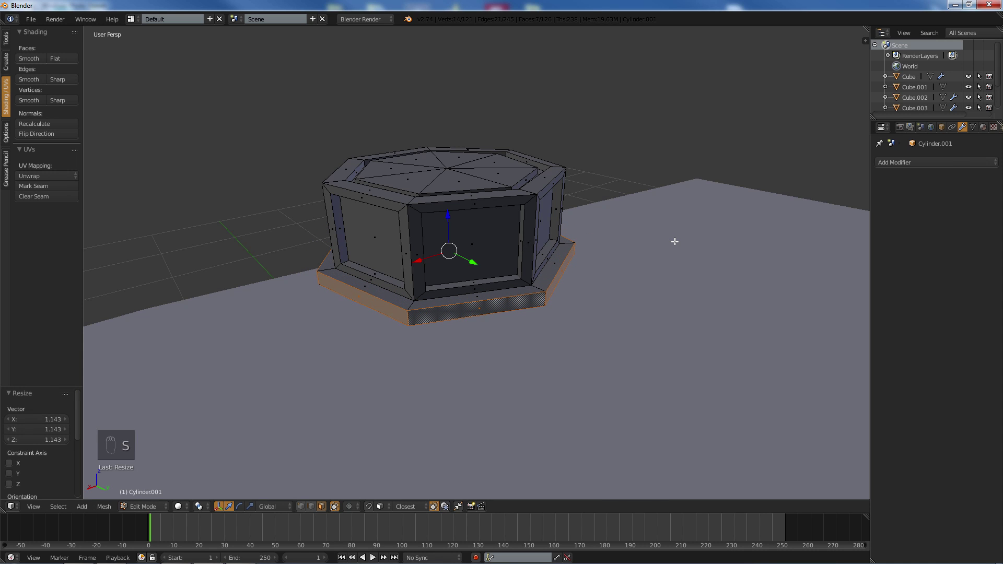
key("s")
key("z")
left_click(657, 247)
scroll(425, 282, "up", 6)
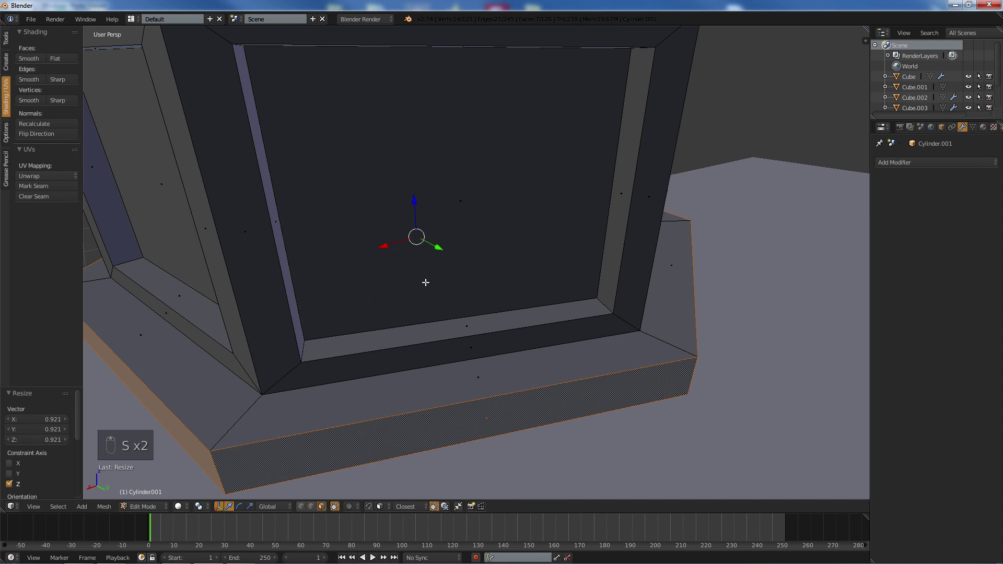
middle_click_drag(425, 282, 408, 376)
scroll(393, 262, "down", 5)
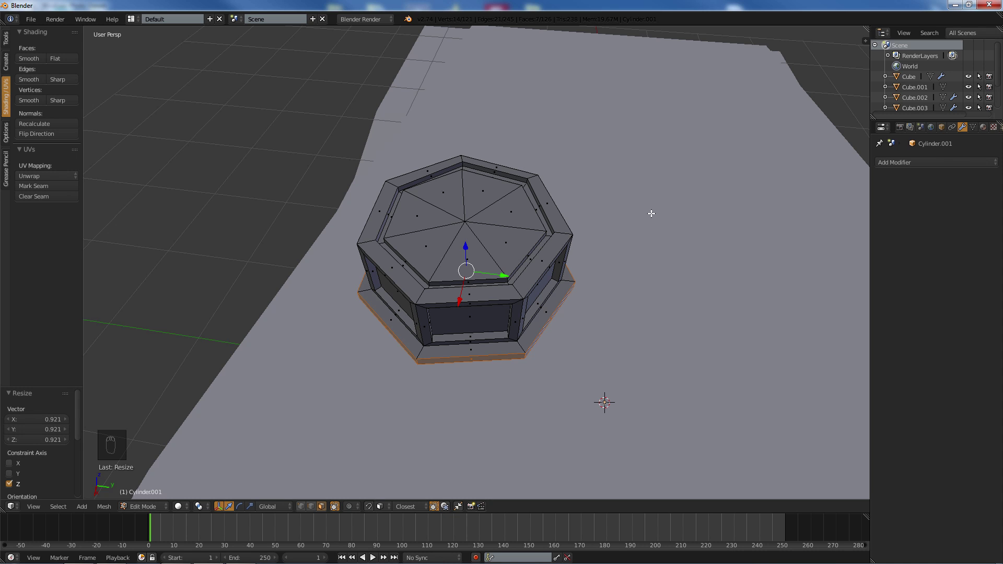
- Select the whole cupola mesh and lower it about 0.58 along Z onto the turret roof
scroll(525, 291, "up", 1)
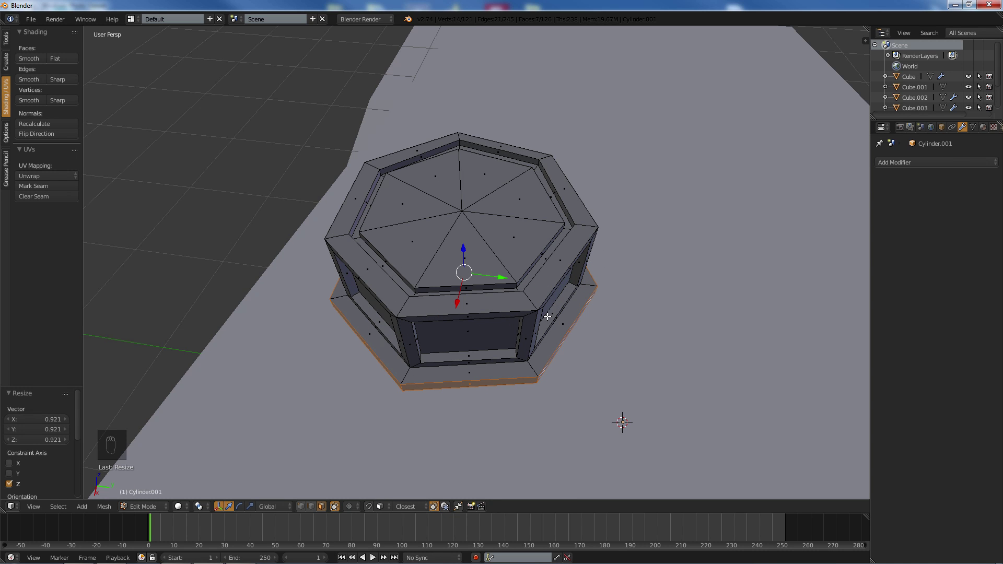
middle_click_drag(593, 367, 472, 358)
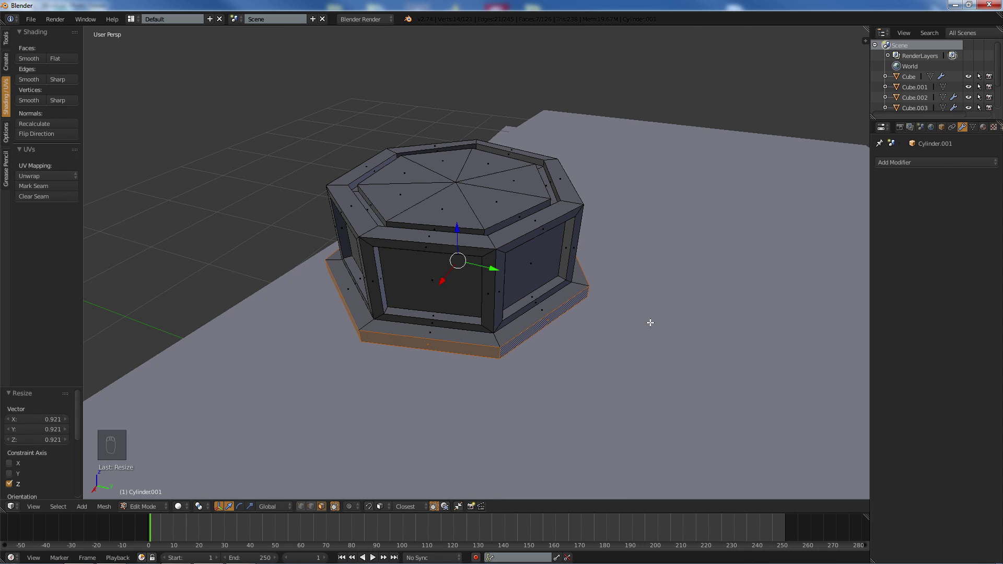
middle_click_drag(379, 317, 469, 316)
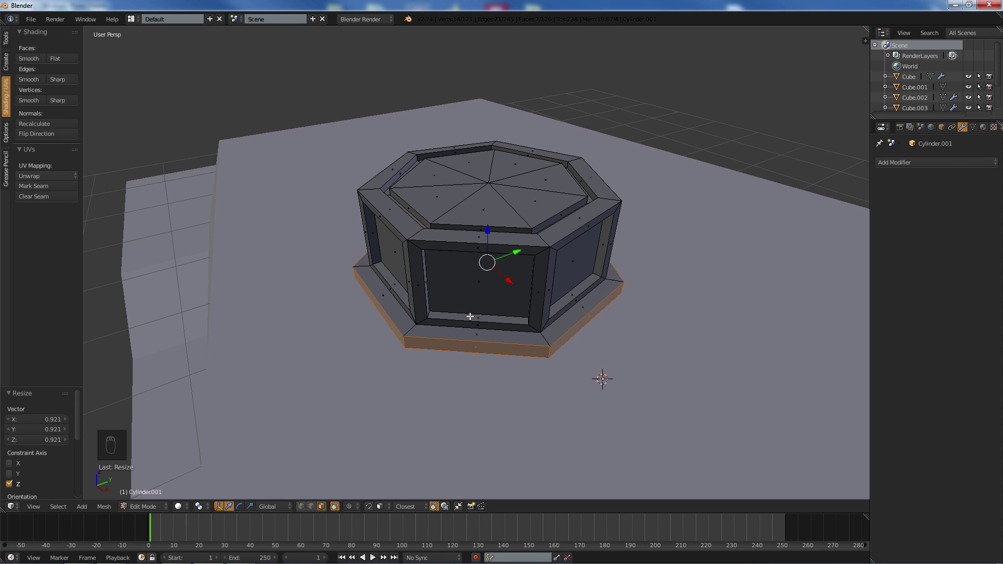
middle_click_drag(470, 316, 413, 308)
key("a")
key("a")
key("a")
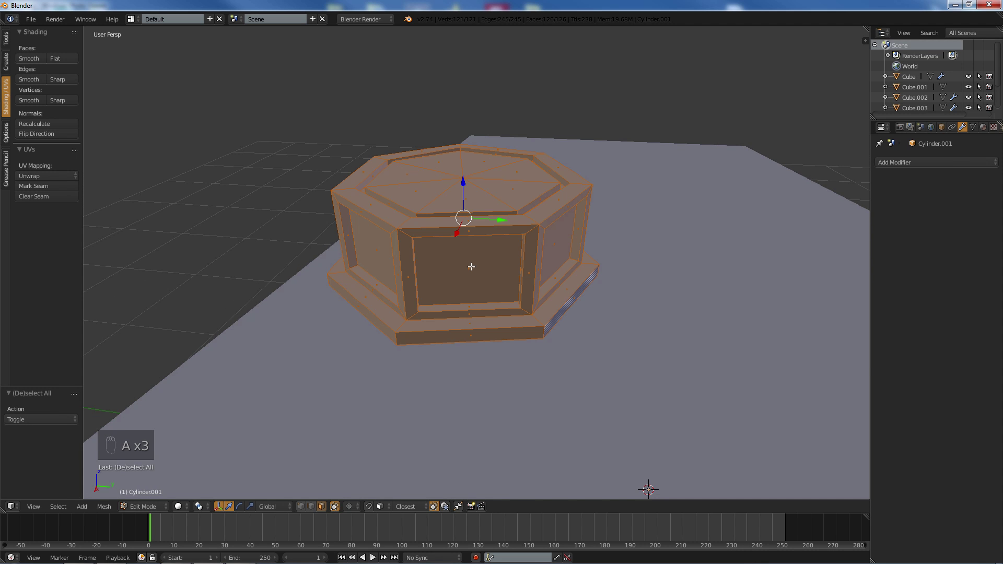
scroll(473, 251, "down", 4)
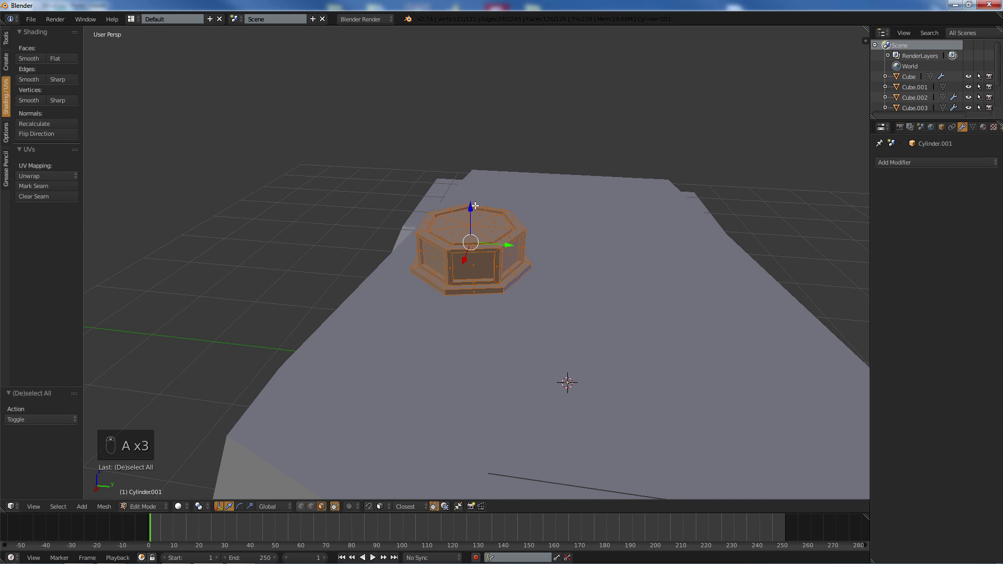
left_click_drag(471, 205, 467, 250)
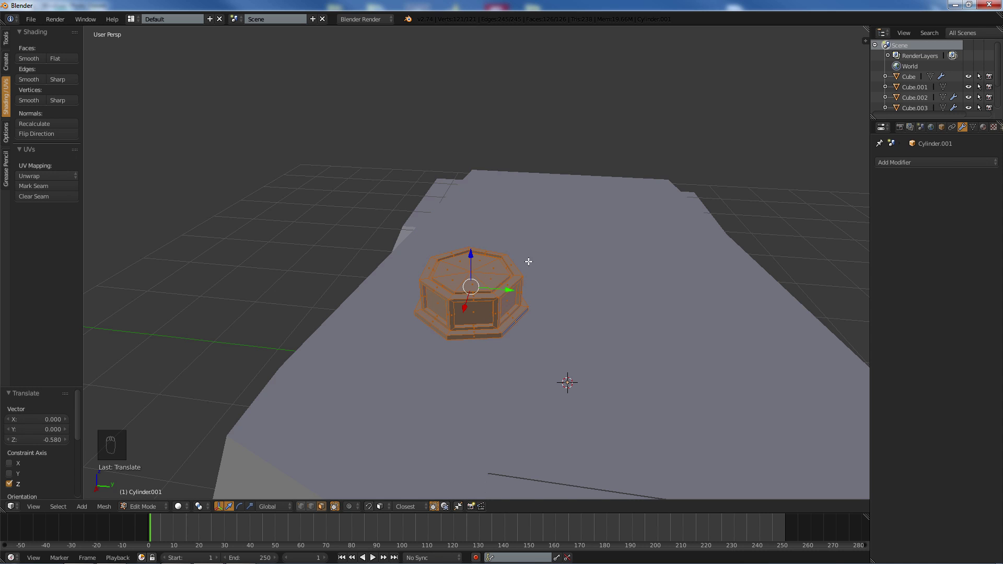
- Clear the mesh selection, return to Object Mode and deselect all objects
key("a")
middle_click_drag(637, 297, 535, 306)
scroll(529, 306, "down", 2)
key("Tab")
scroll(528, 308, "down", 4)
middle_click_drag(418, 316, 477, 186, "shift")
key("Tab")
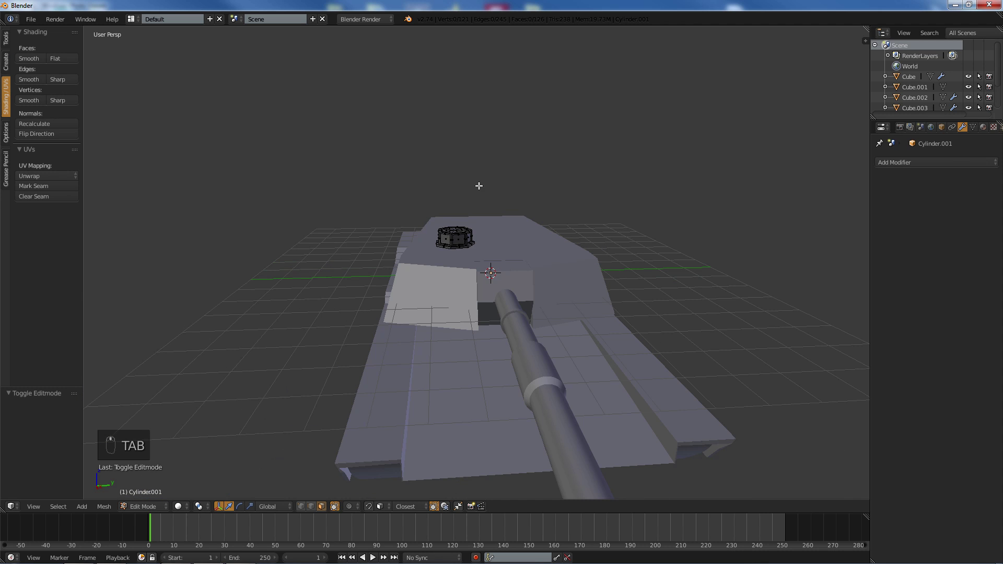
key("Tab")
key("a")
key("a")
key("a")
scroll(460, 194, "up", 6)
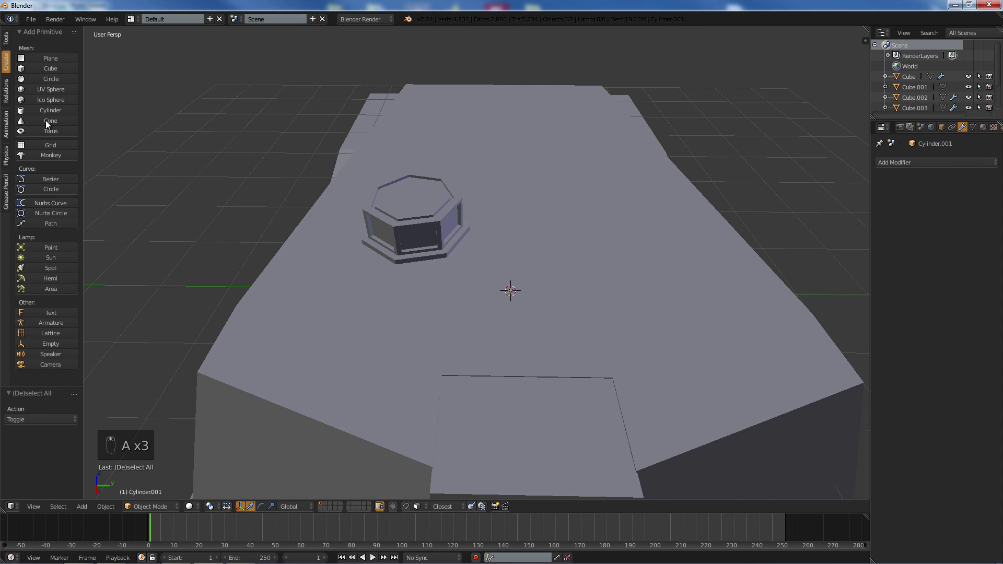
- Add a cube and, in Edit Mode, raise it above the turret, shifting it about -1.21 and another -0.22 along Y and forward along X
left_click(46, 69)
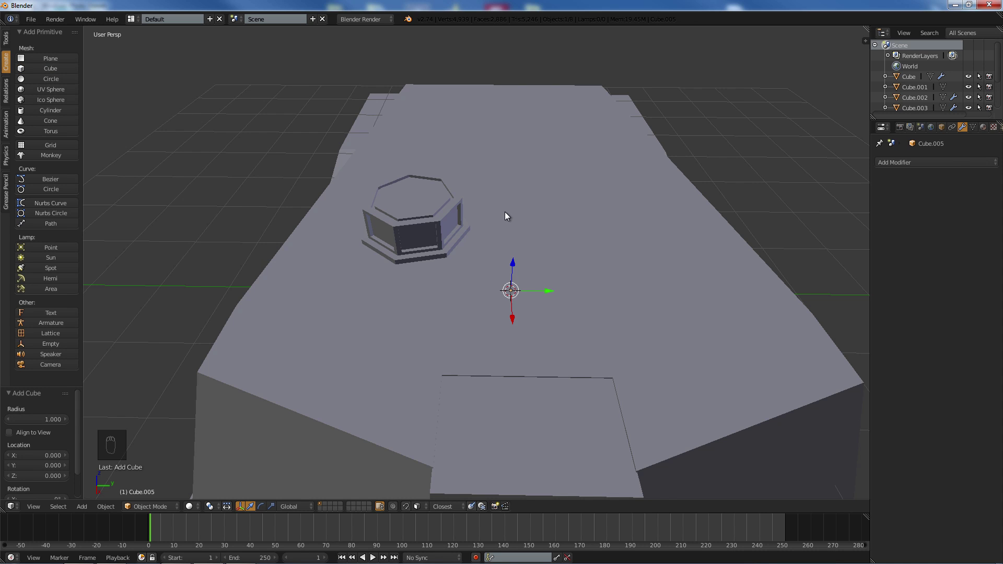
scroll(505, 212, "down", 3)
key("Tab")
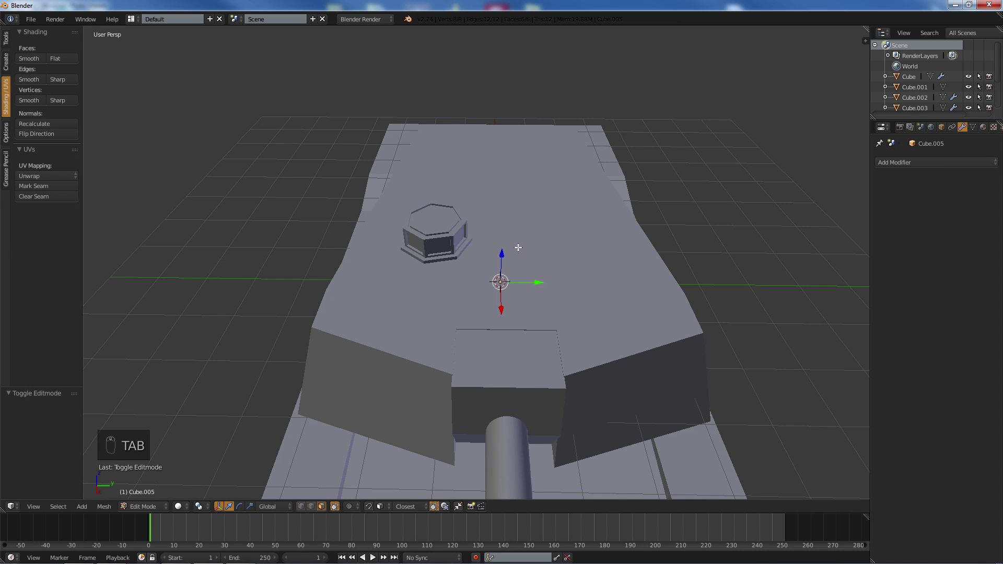
mouse_move(501, 253)
left_mouse_down()
mouse_move(506, 232)
mouse_move(477, 213)
left_mouse_up()
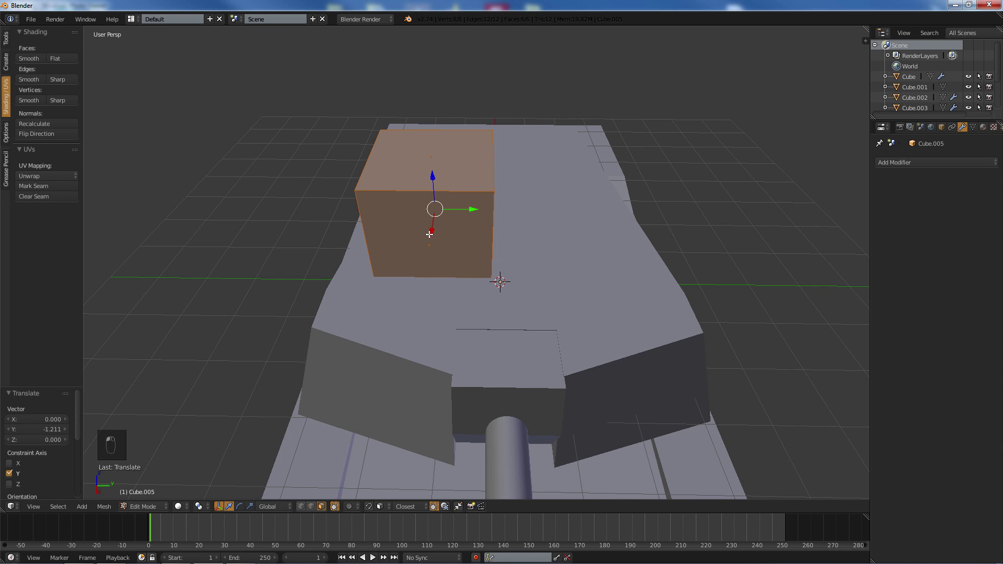
left_click_drag(429, 234, 451, 245)
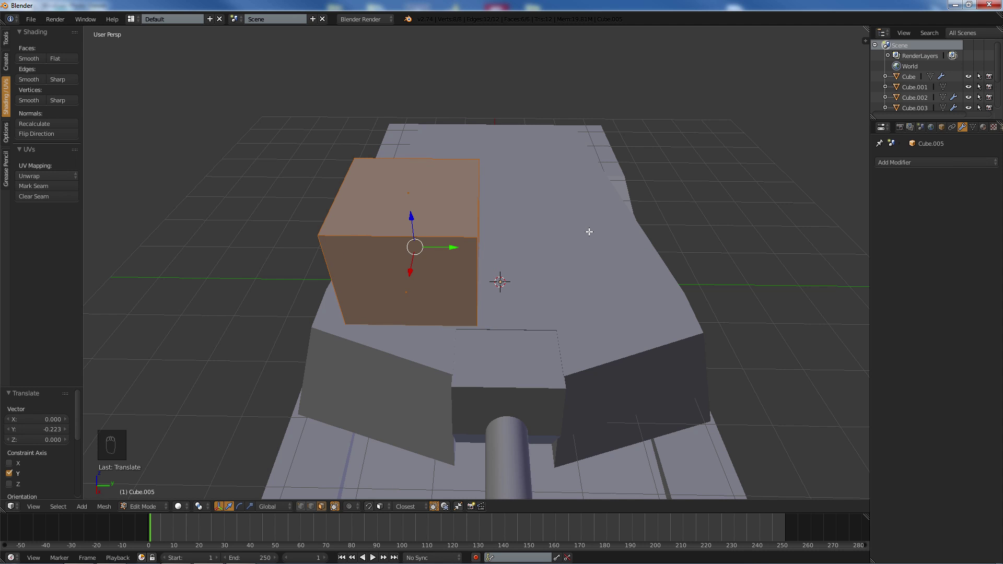
middle_click_drag(589, 231, 561, 232)
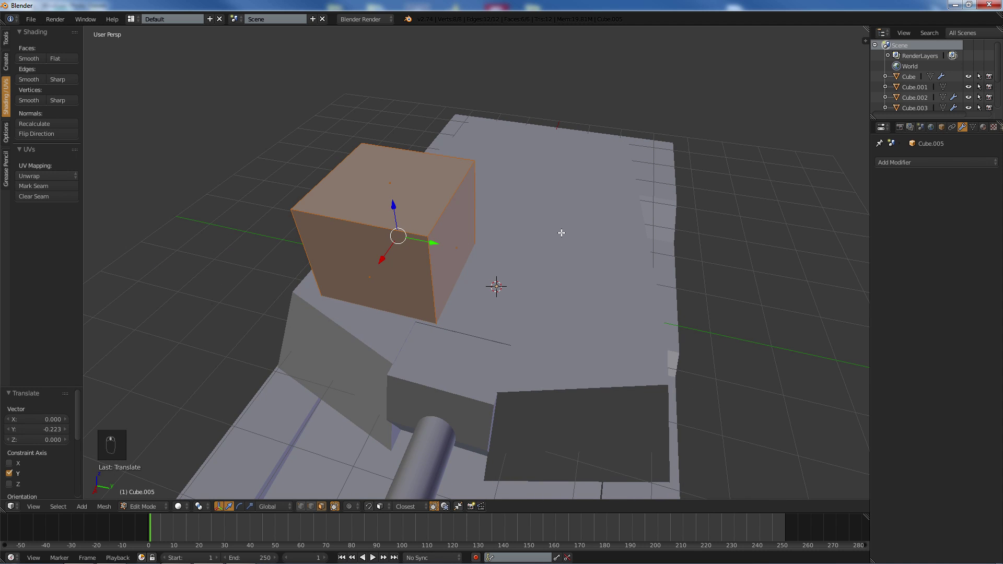
- Scale the cube mesh to about 0.265 and lower it about 0.44 along Z toward the turret roof beside the cupola
key("s")
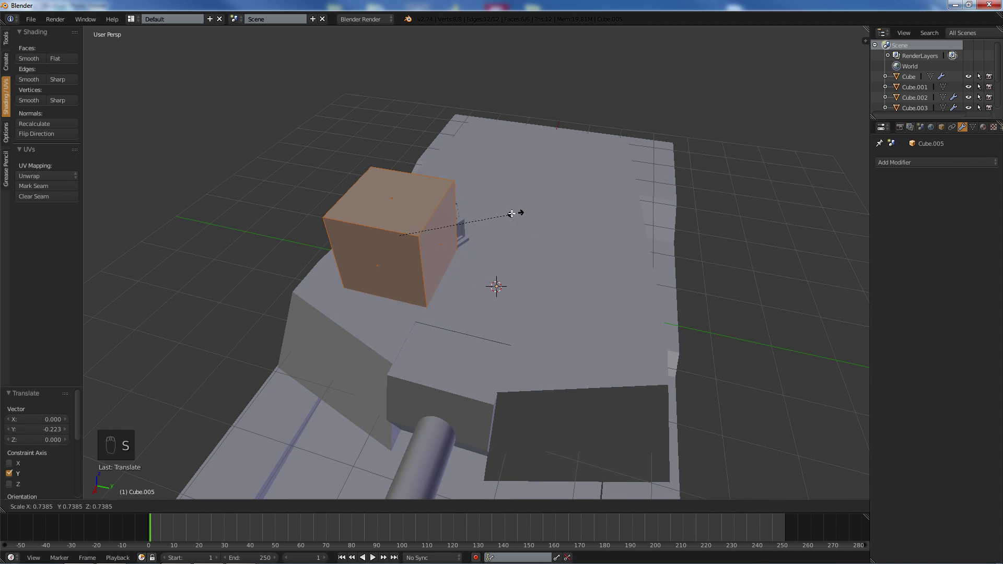
left_click(439, 229)
scroll(421, 238, "up", 2)
scroll(417, 256, "up", 1)
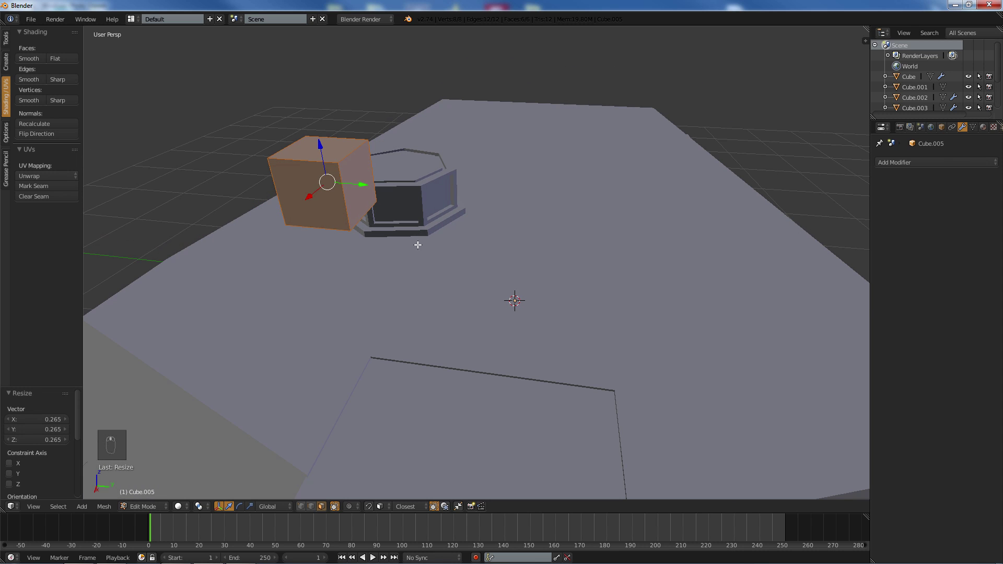
key("g")
key("z")
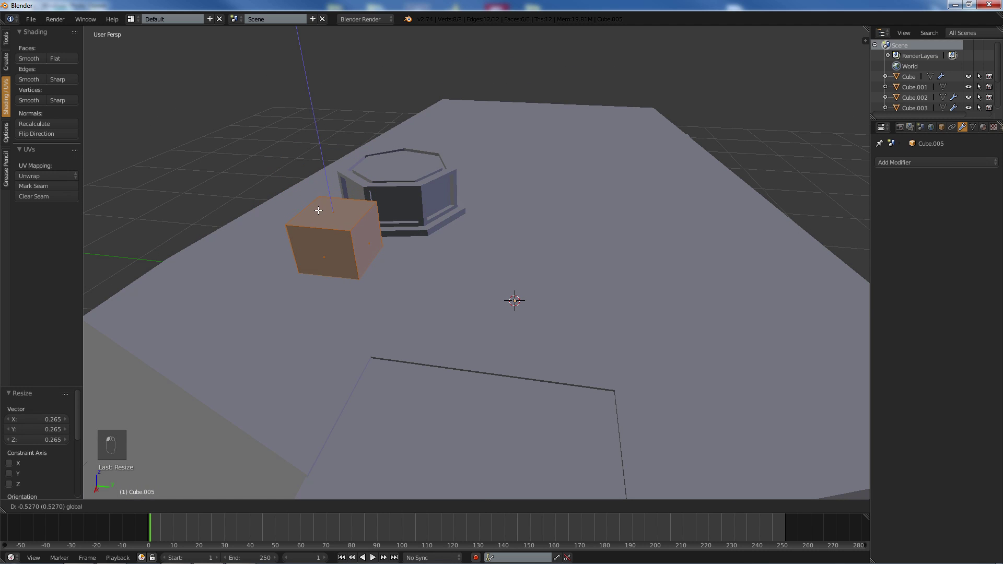
left_click(323, 207)
- Scale the cube mesh beside the cupola to about 0.686 and lower it about 0.115 along Z
key("s")
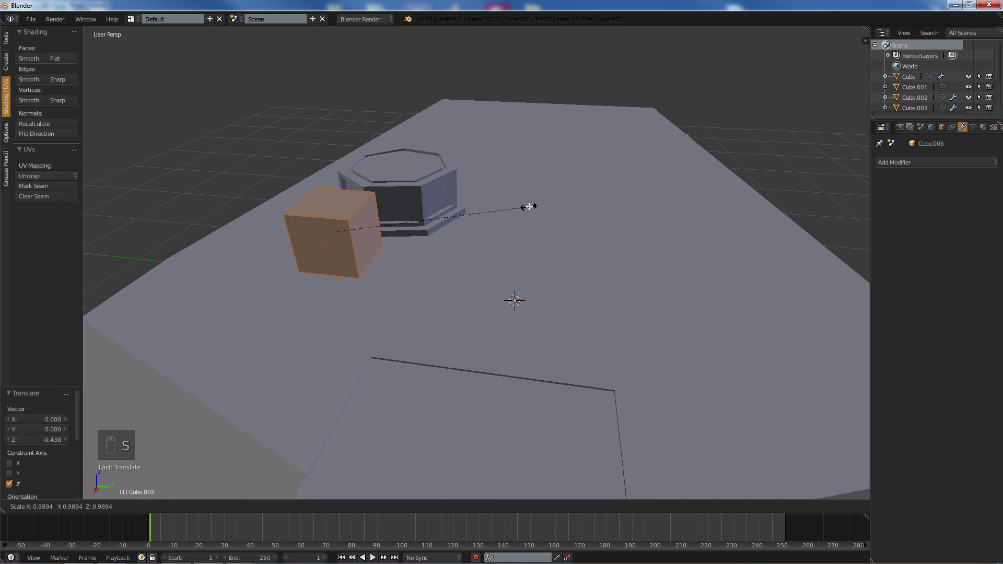
left_click(408, 202)
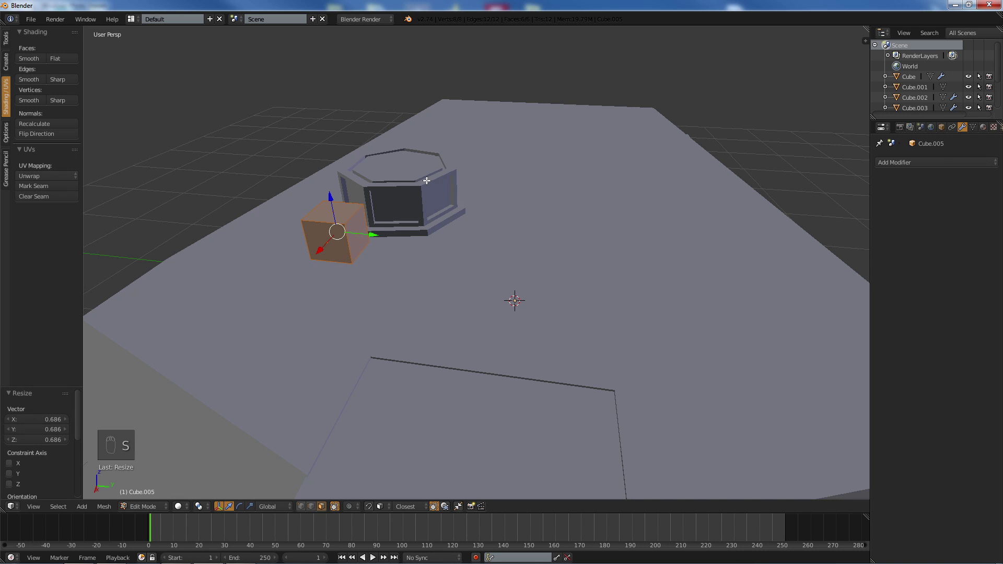
left_click_drag(334, 198, 329, 212)
- Stretch the cube mesh to about 2.343 along Y and about 1.852 along X
key("s")
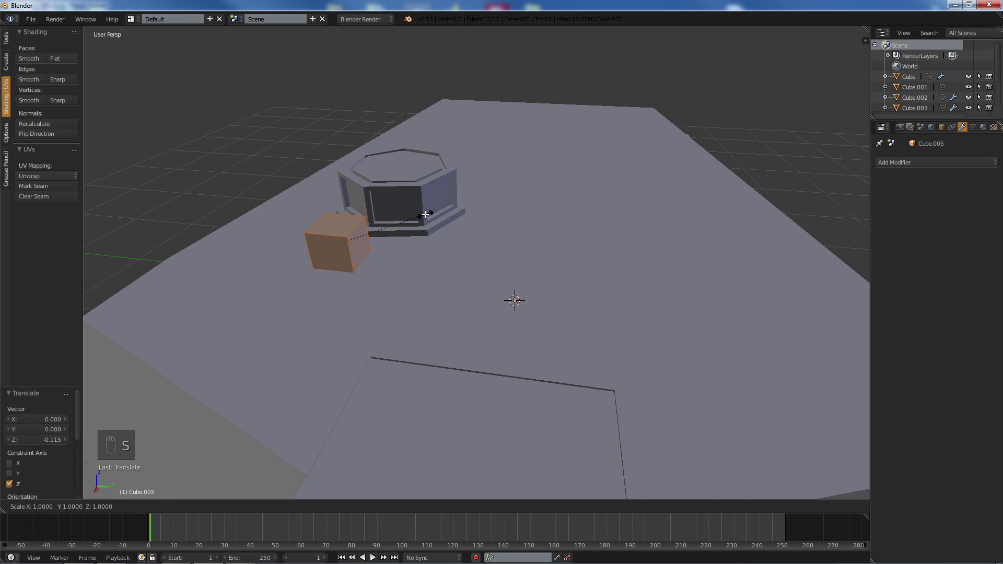
key("y")
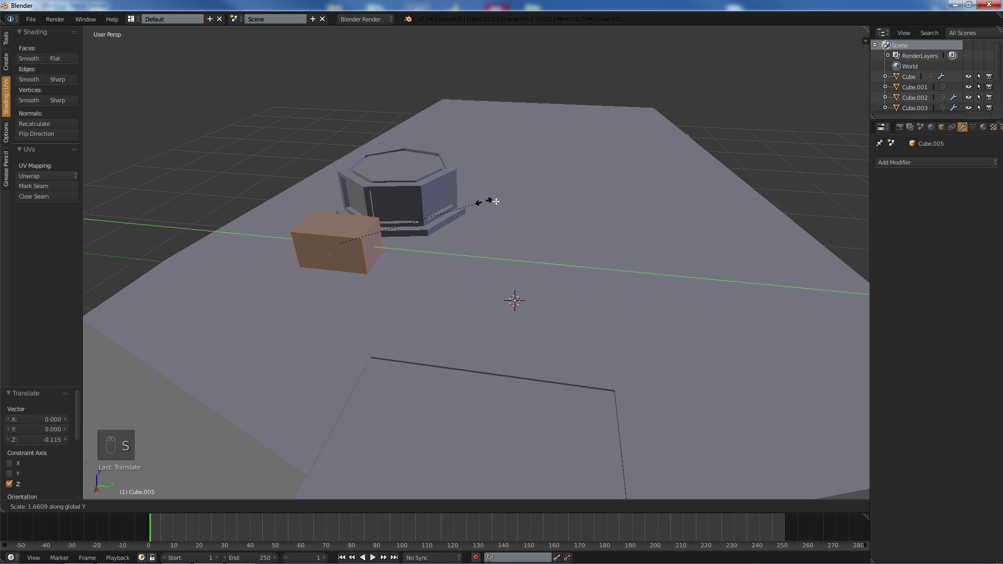
left_click(547, 200)
middle_click_drag(547, 201, 497, 206)
key("s")
key("x")
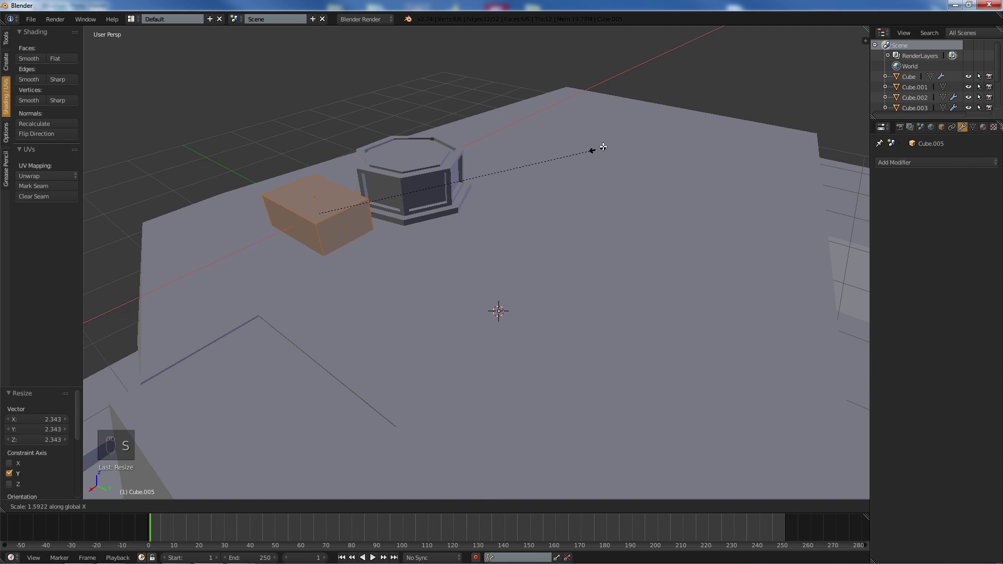
left_click(643, 130)
- Move the box about 0.402 along X away from the cupola and return to Object Mode
middle_click_drag(404, 194, 322, 199)
key("g")
key("x")
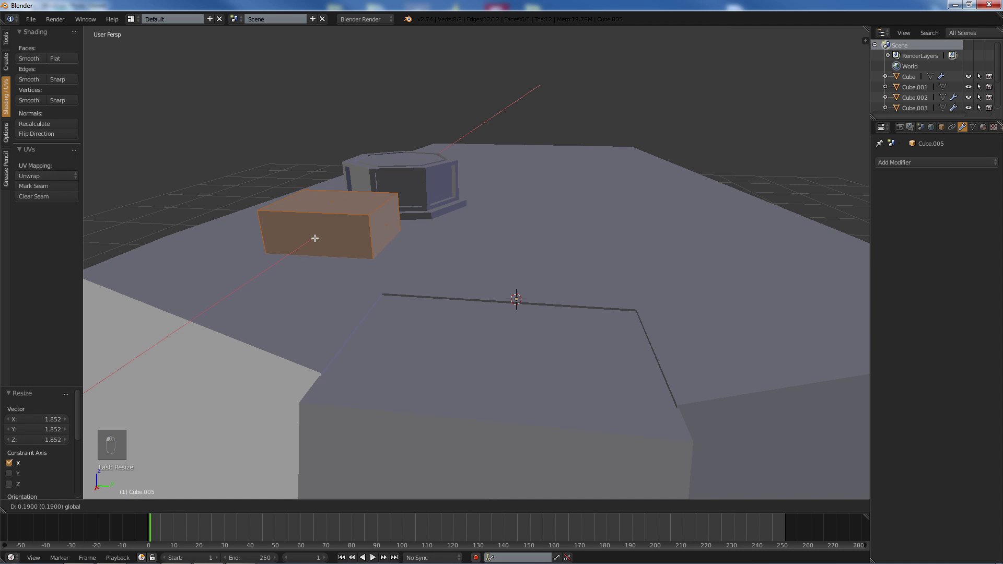
left_click(314, 236)
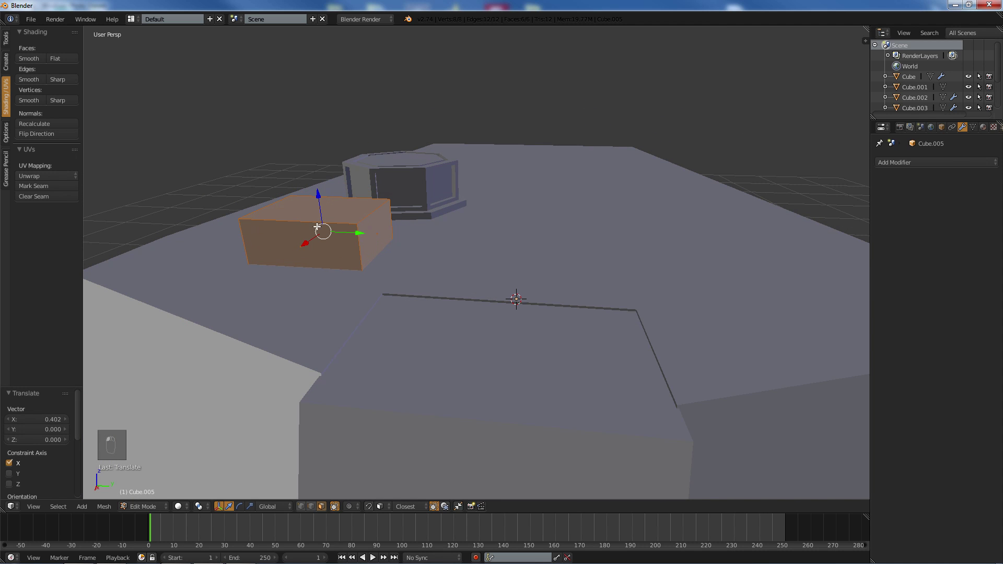
key("Tab")
- Select the cupola, enter Edit Mode and scale its entire mesh to about 1.402
right_click(400, 171)
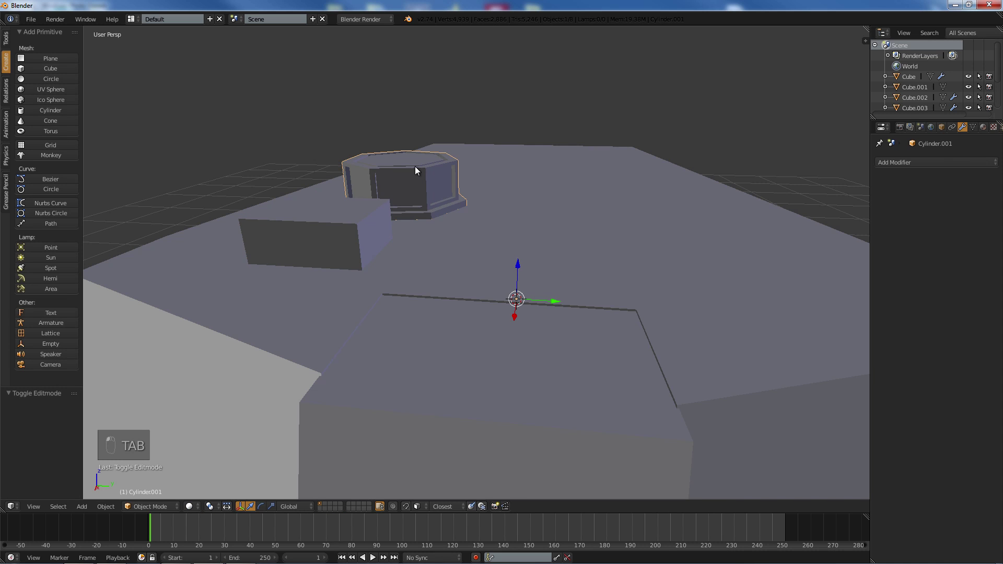
key("Tab")
key("a")
key("a")
key("a")
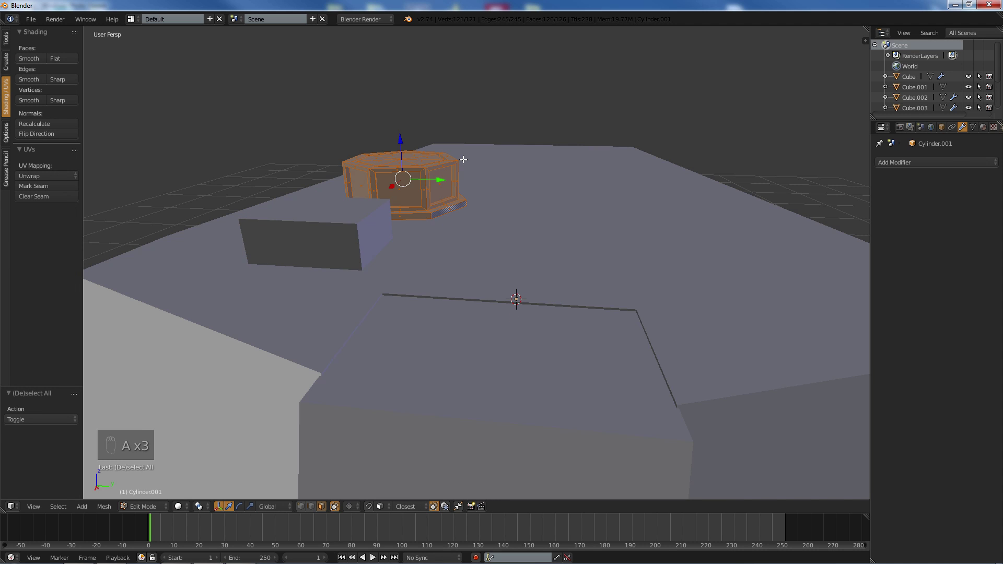
key("s")
left_click(474, 152)
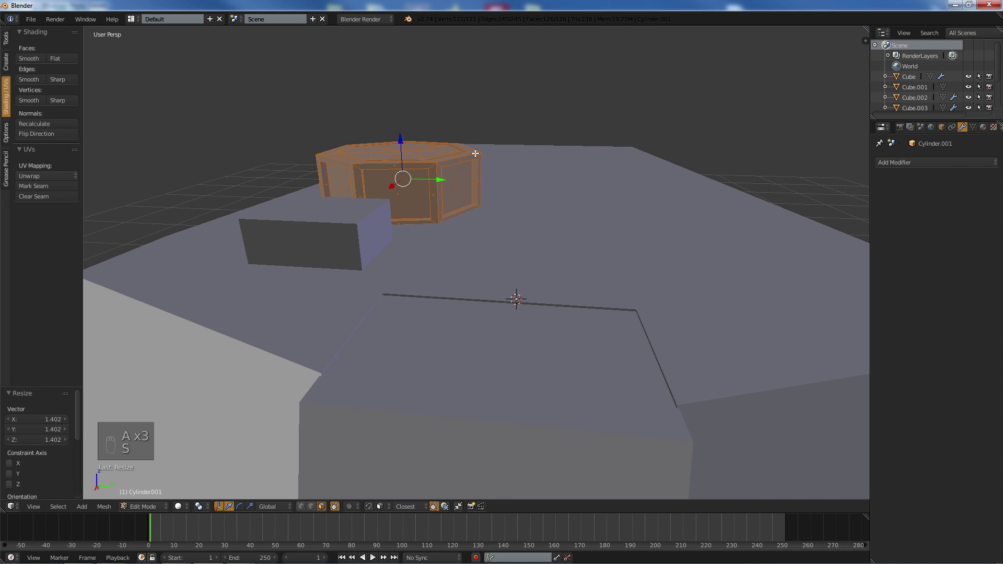
- Raise the cupola mesh about 0.109 along Z and shift it about -0.221 along X
left_click_drag(400, 140, 399, 131)
middle_click_drag(399, 131, 353, 161)
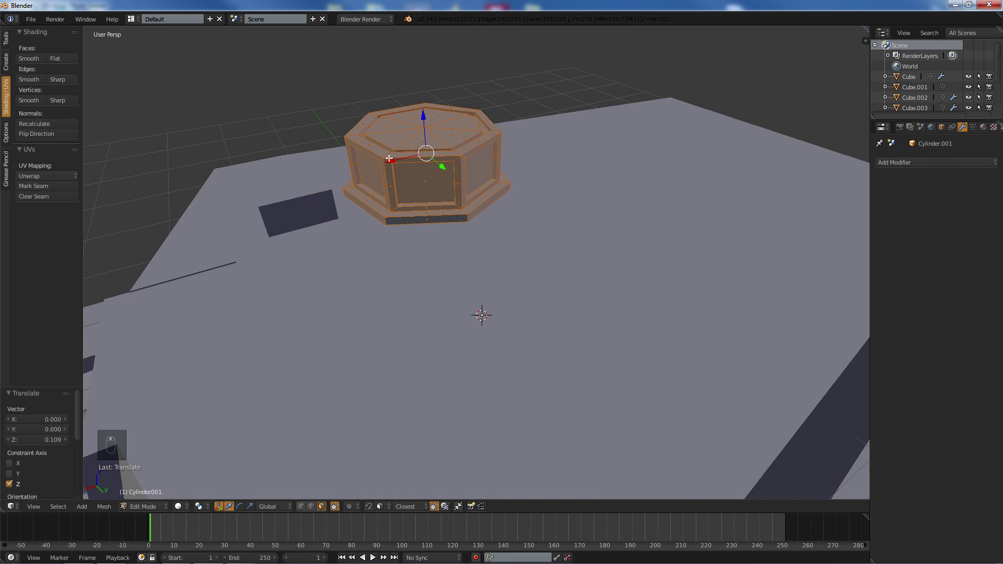
left_click_drag(394, 154, 413, 150)
middle_click_drag(377, 150, 382, 150)
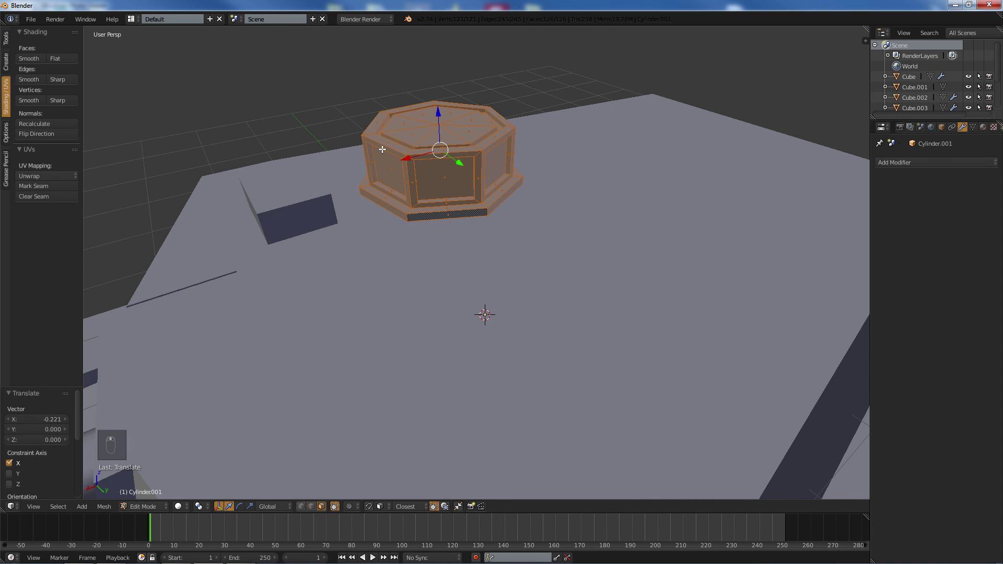
- In a wireframe orthographic back view, select only the cupola's upper vertices and lower them about 0.207 along Z
key("ctrl+KP_1")
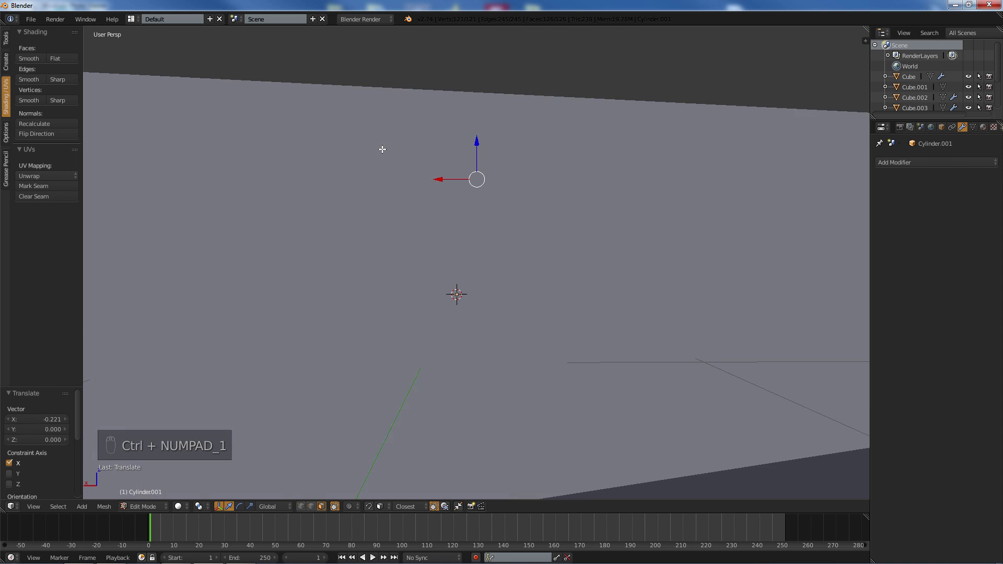
key("KP_5")
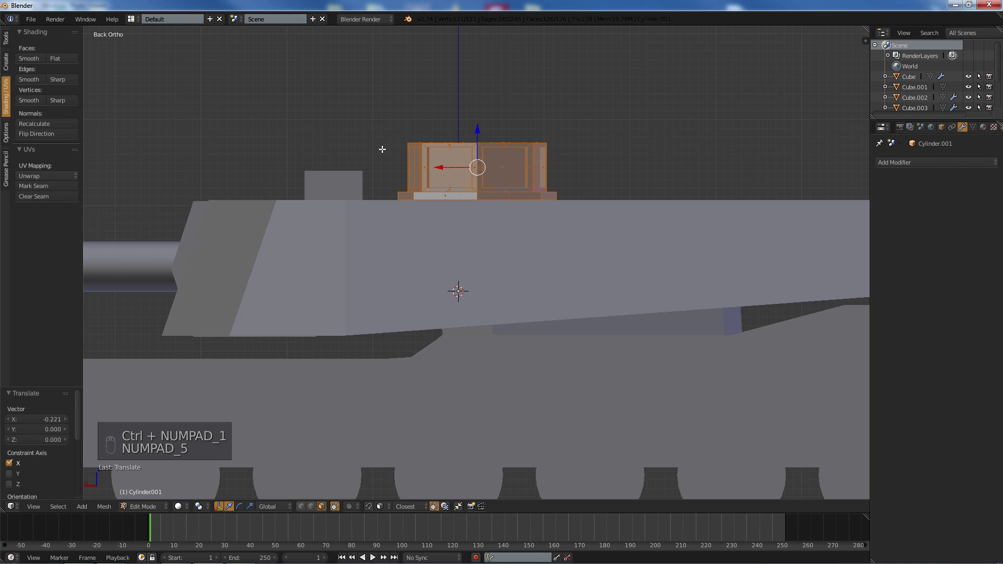
key("a")
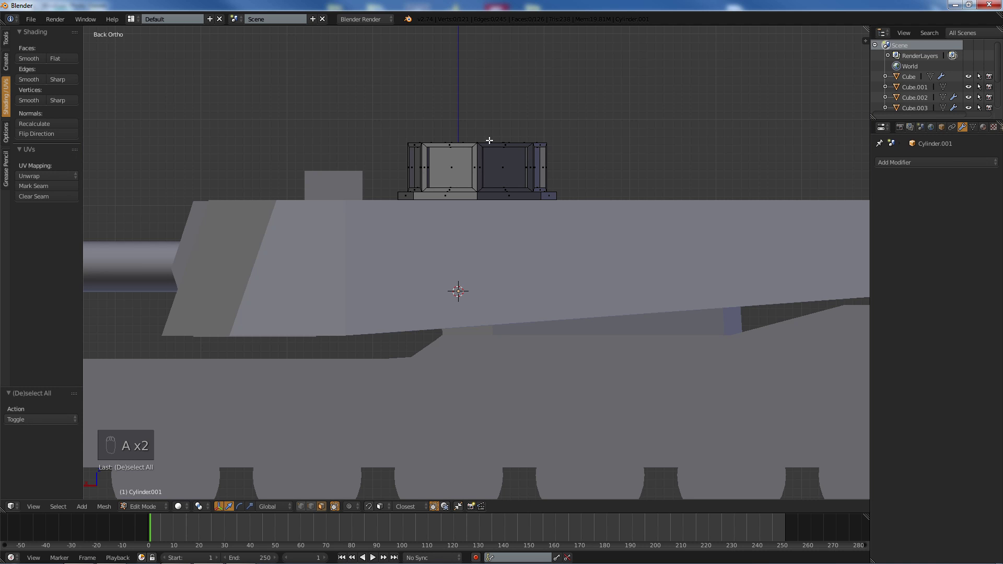
key("z")
left_click_drag(387, 105, 543, 153)
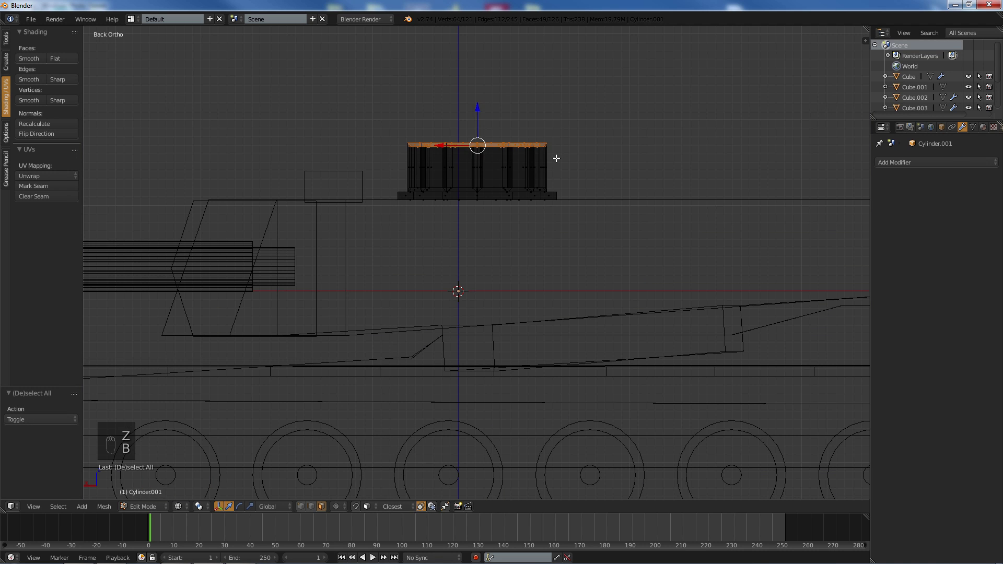
left_click(300, 506)
key("b")
left_click_drag(373, 112, 631, 163)
left_click_drag(476, 106, 481, 124)
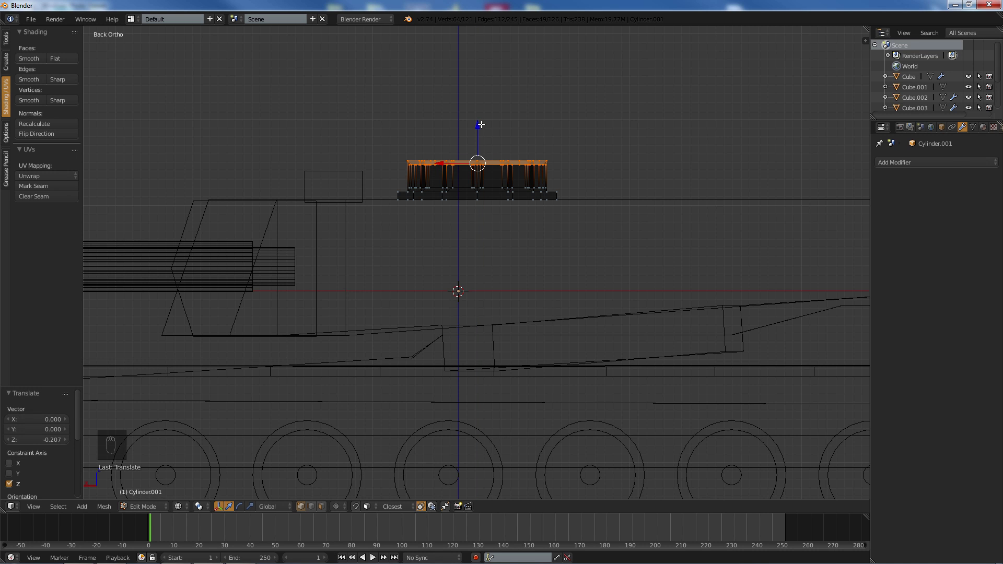
- Restore the solid perspective view and clear the cupola's vertex selection
key("KP_5")
key("z")
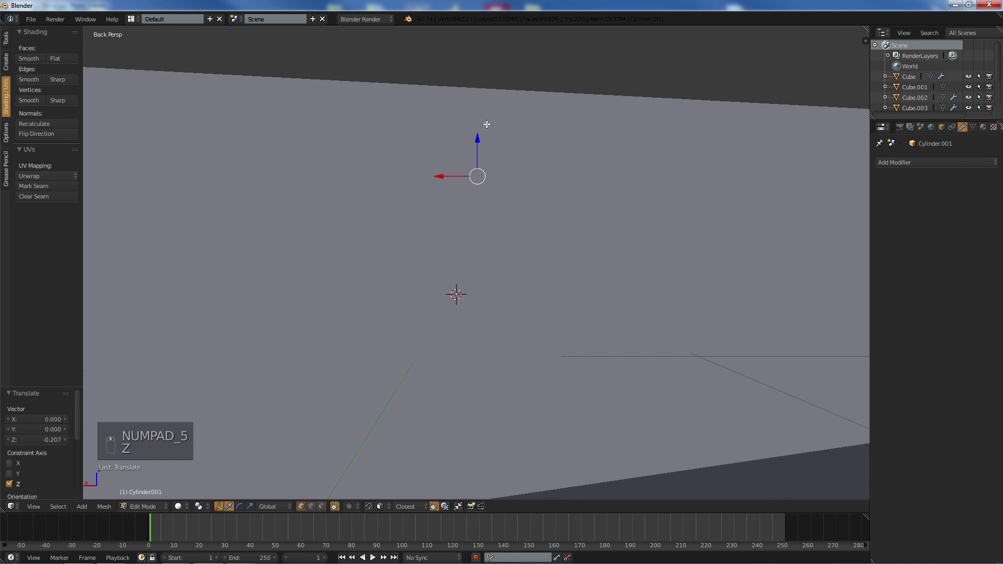
middle_click_drag(487, 125, 544, 173)
key("a")
middle_click_drag(291, 220, 485, 253)
- Switch mesh editing from the cupola to the box beside it and raise the box about 0.141 along Z
key("Tab")
right_click(362, 243)
key("Tab")
scroll(467, 264, "up", 2)
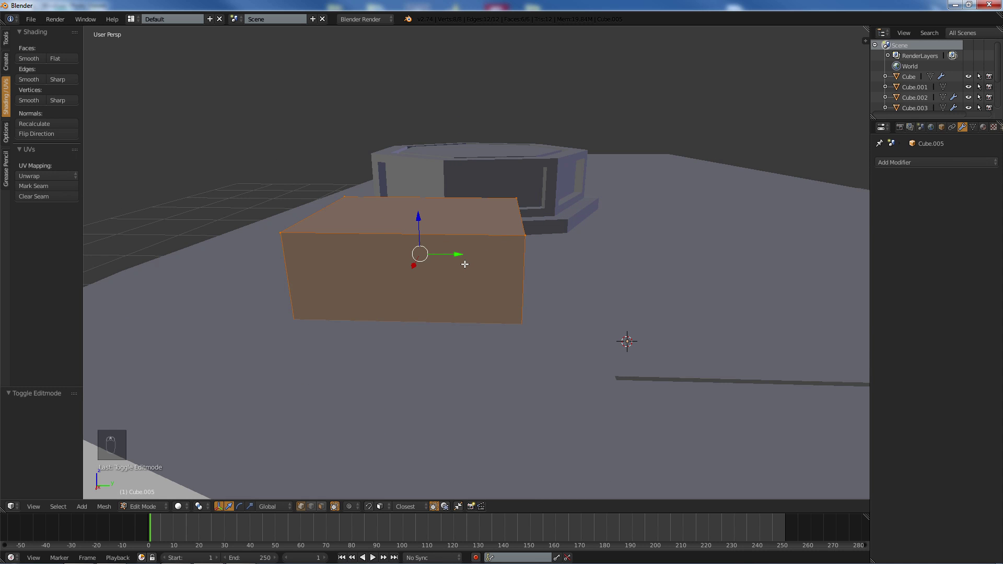
middle_click_drag(481, 322, 465, 316)
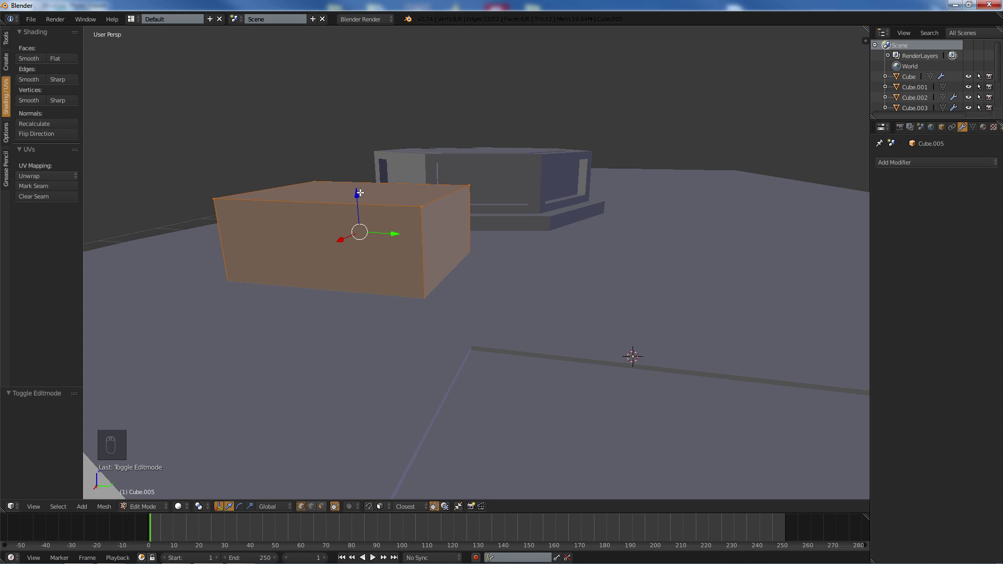
left_click_drag(358, 194, 354, 160)
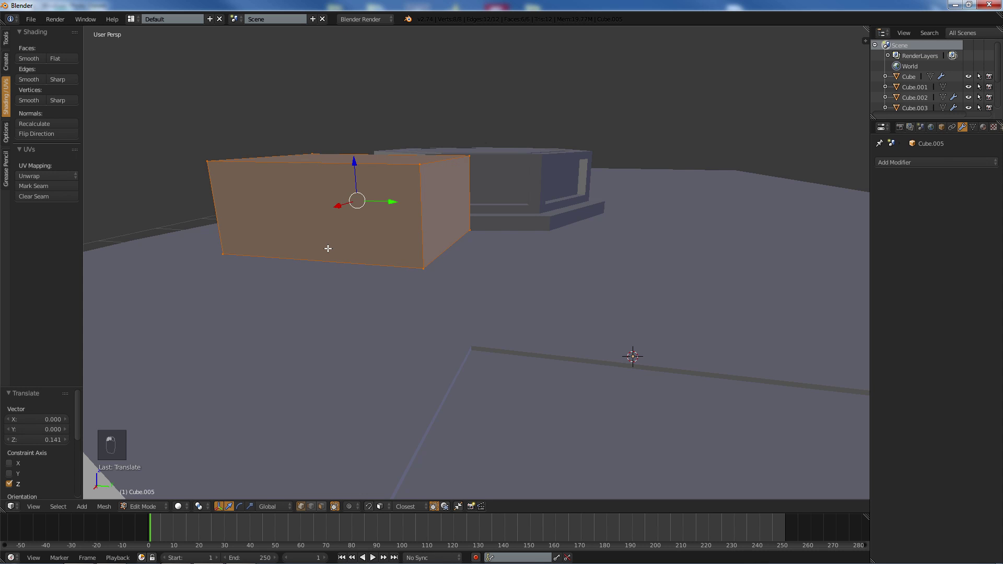
- Extrude the box's bottom face and lower the new face about 0.023 along Z
scroll(327, 228, "up", 5)
scroll(334, 242, "down", 3)
middle_click_drag(335, 243, 342, 235)
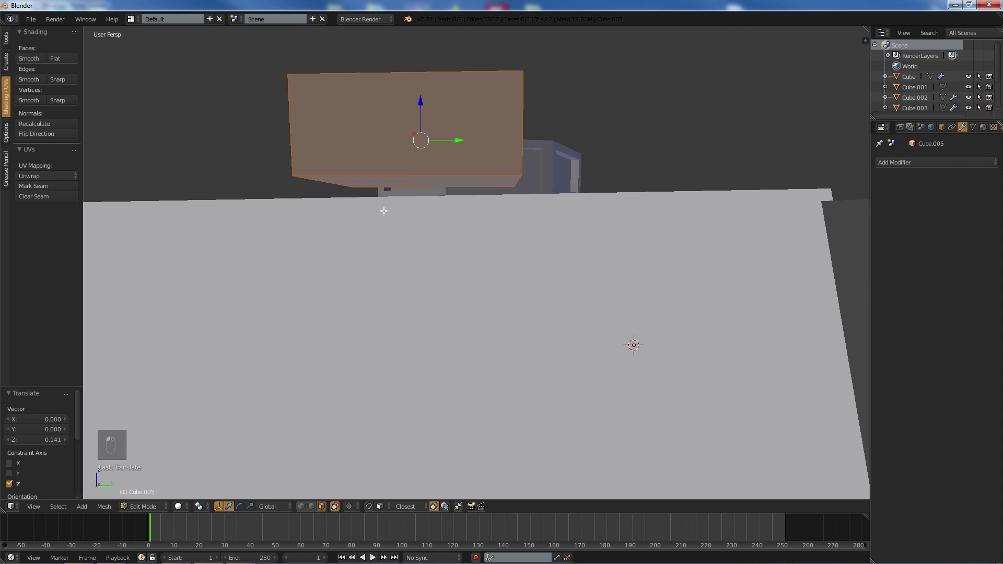
right_click(387, 182)
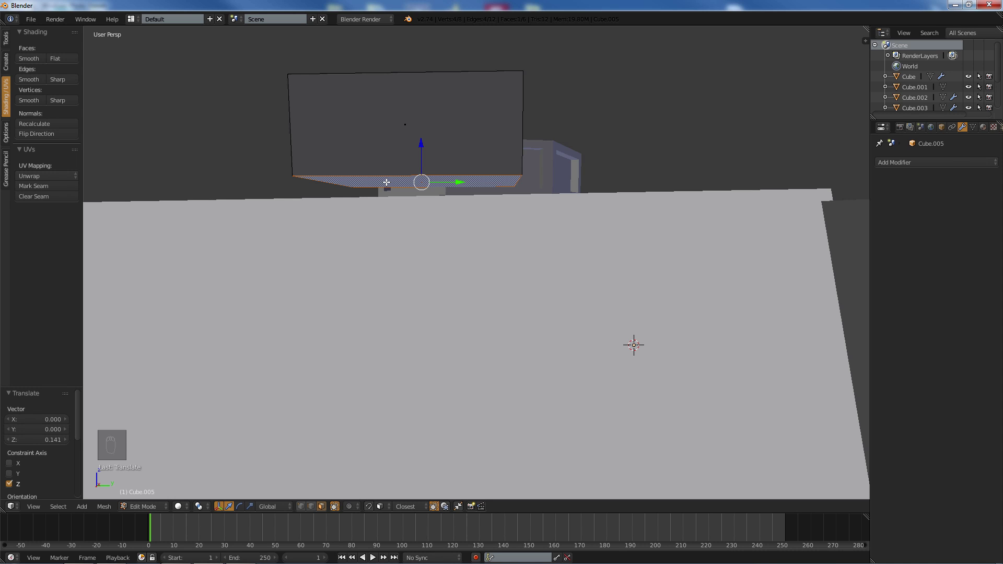
key("e")
right_click(387, 182)
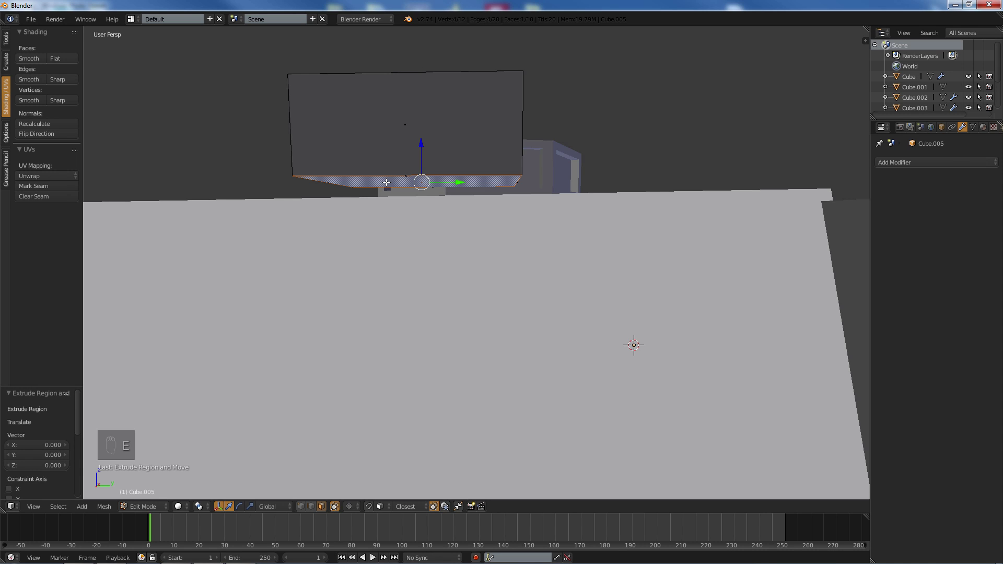
left_click_drag(421, 147, 424, 149)
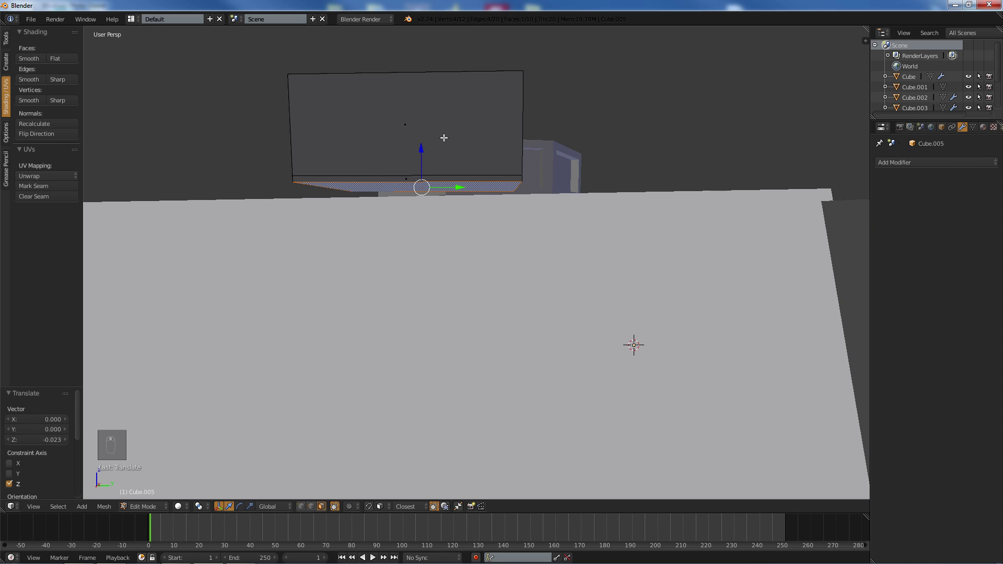
- Extrude the thin side faces along the box's base in place and scale them outward to about 1.668
middle_click_drag(444, 138, 427, 150)
scroll(420, 158, "up", 2)
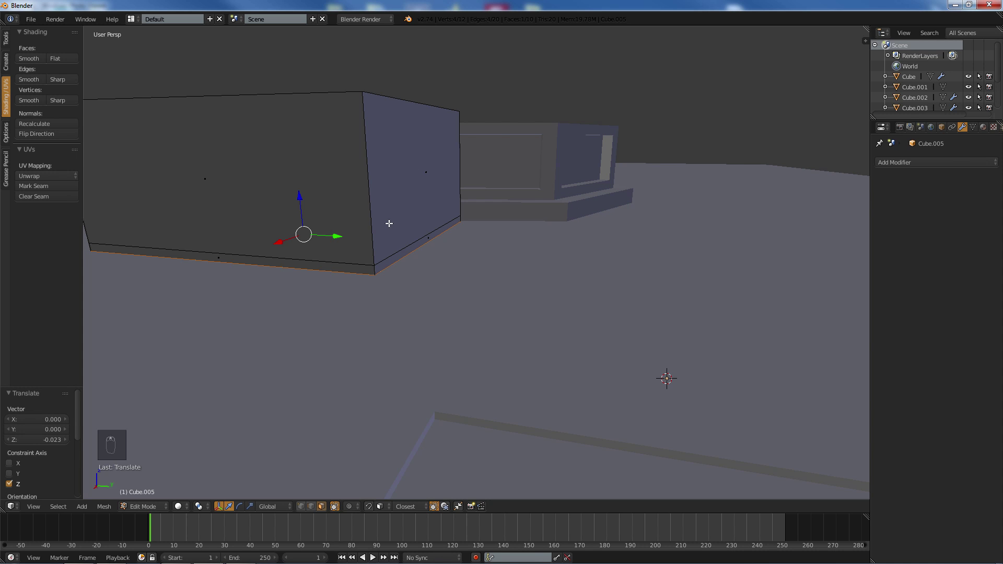
right_click(406, 252)
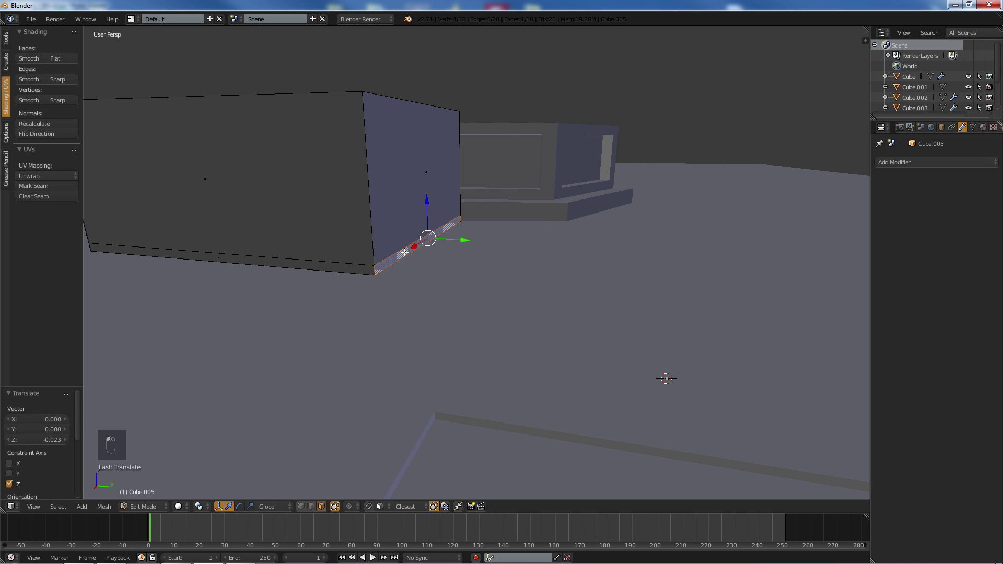
scroll(350, 265, "down", 1)
middle_click_drag(340, 267, 635, 181)
right_click(340, 177, "shift")
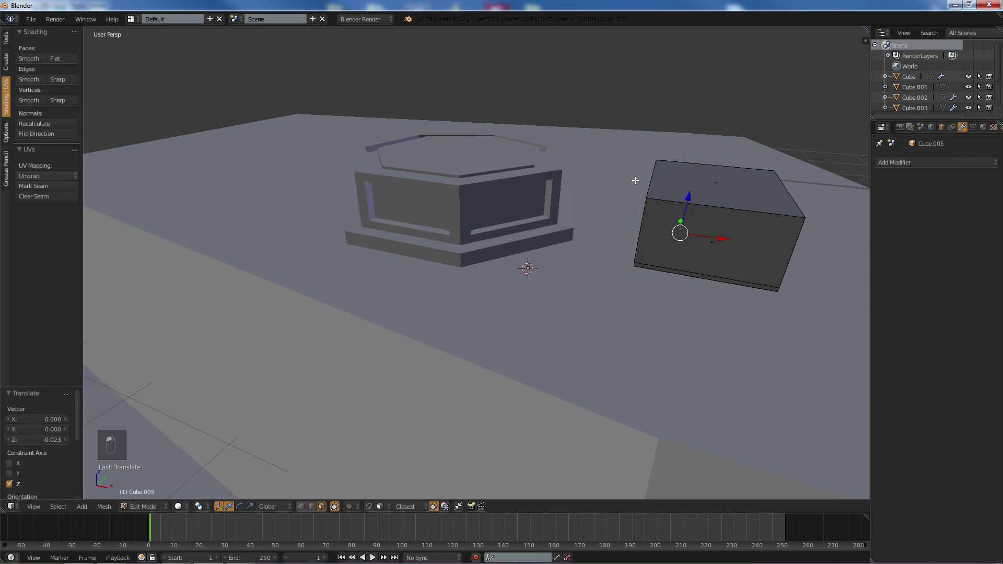
right_click(665, 270, "shift")
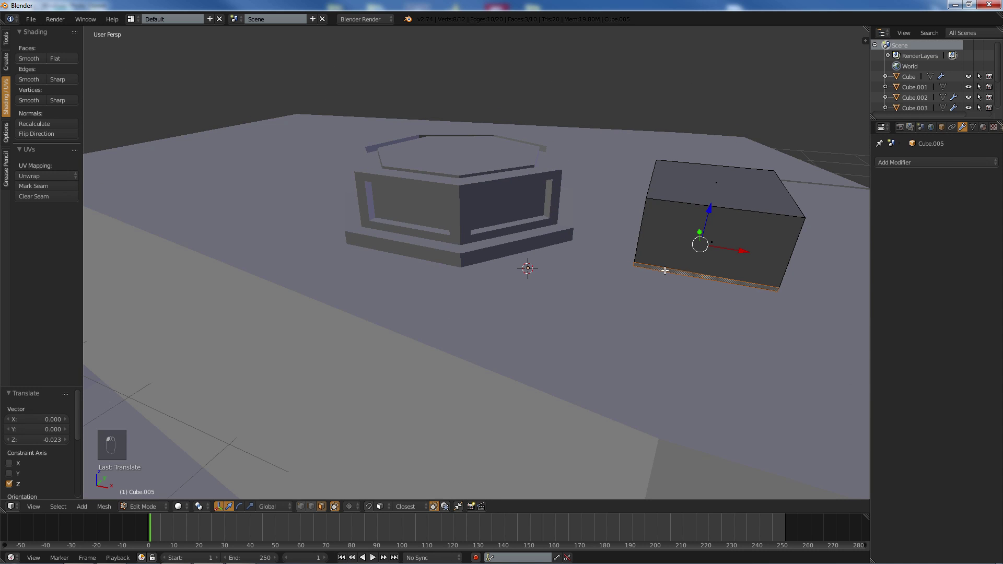
key("e")
right_click(665, 271)
key("s")
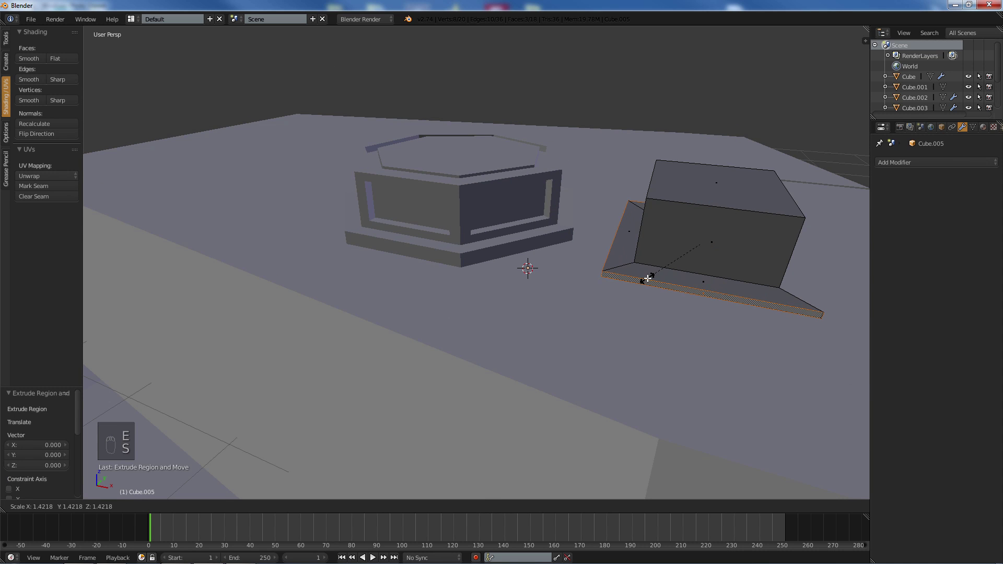
left_click(641, 287)
- Flatten the extruded base faces to about 0.455 along Z and switch to vertex selection
middle_click_drag(641, 288, 560, 253)
scroll(479, 224, "up", 3)
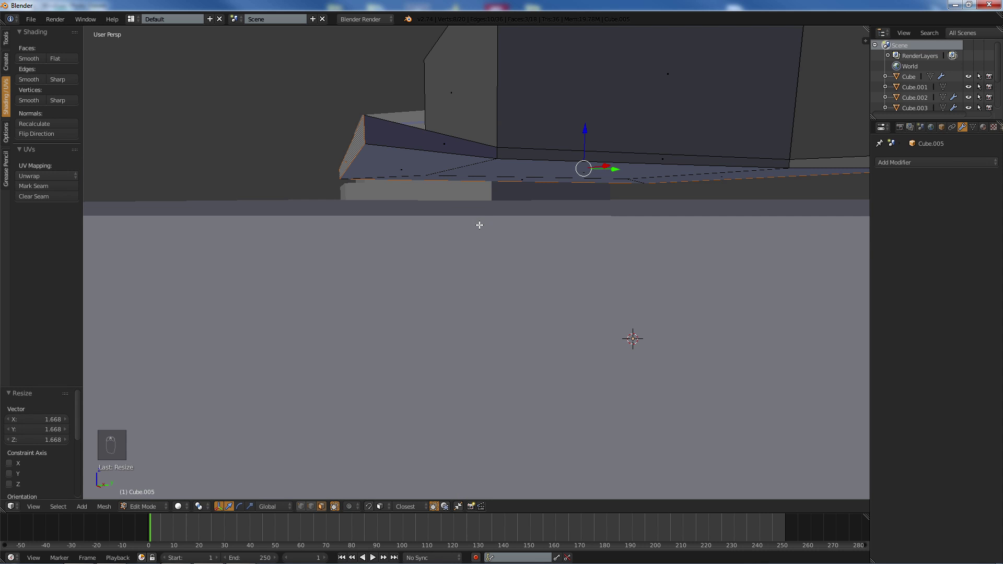
key("s")
key("z")
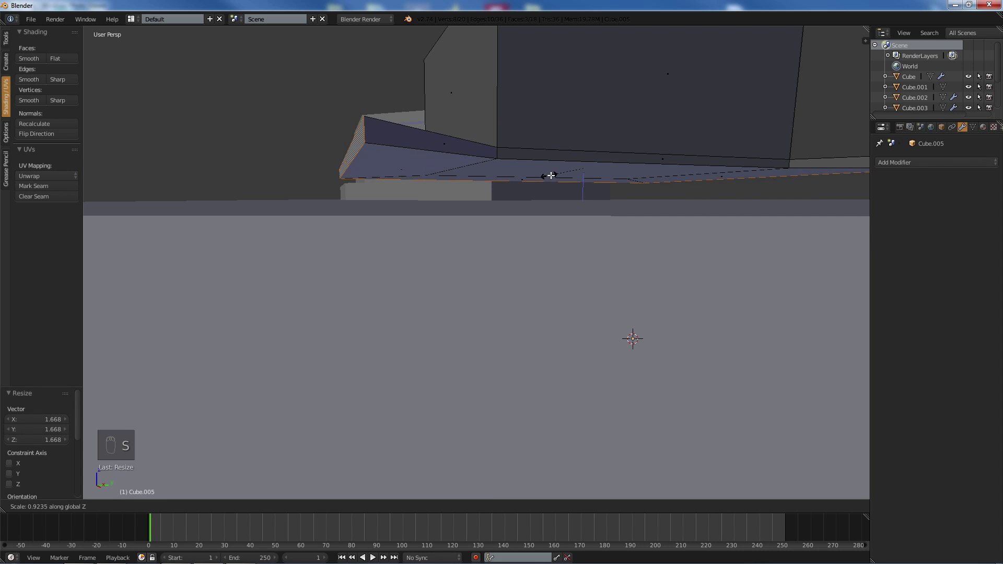
left_click(567, 169)
middle_click_drag(567, 169, 543, 190)
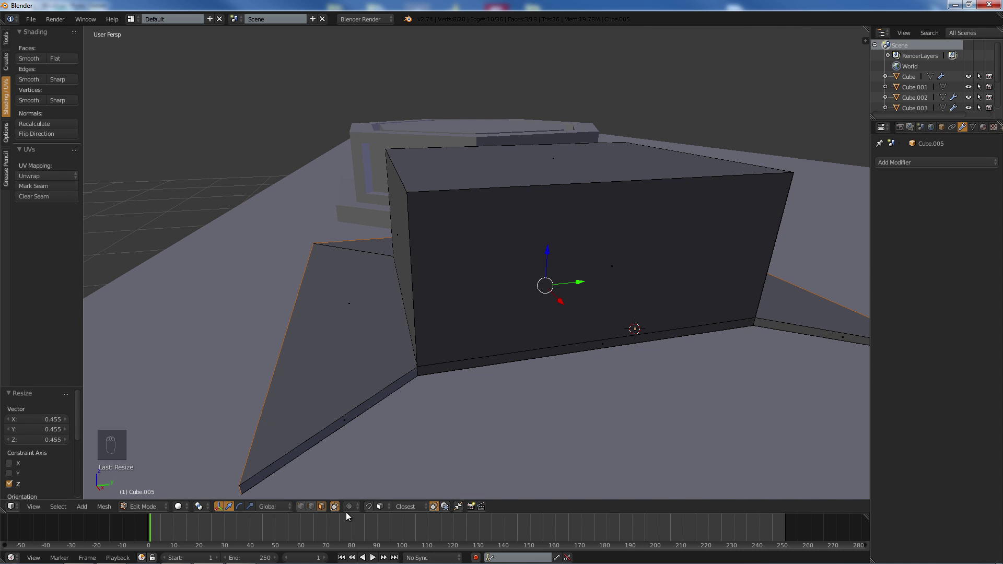
left_click(311, 506)
left_click(302, 507)
middle_click_drag(273, 388, 372, 368)
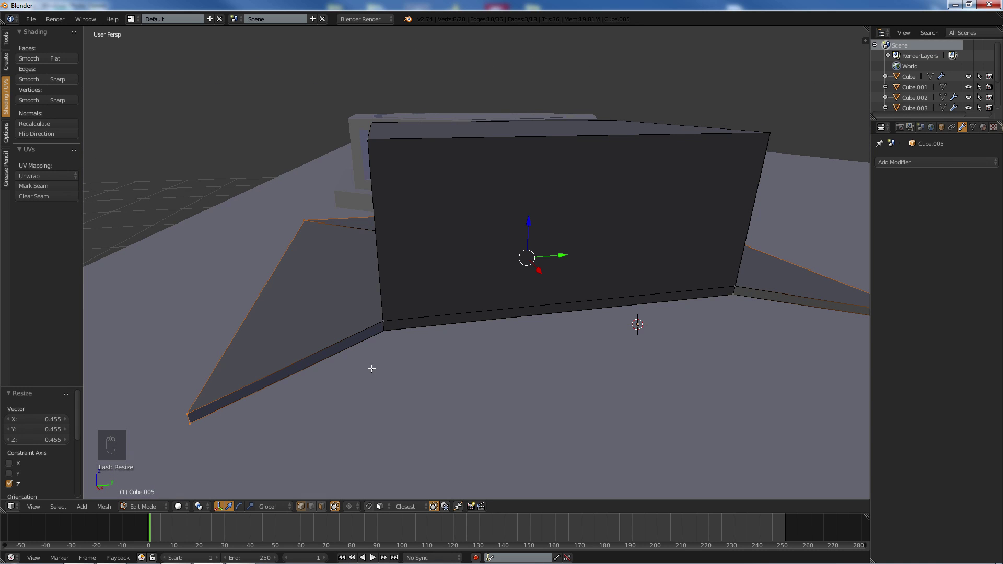
- Undo the flattening and outward scaling of the extruded side faces along the box's base
key("ctrl+z")
key("ctrl+z")
key("ctrl+z")
key("ctrl+z")
key("ctrl+z")
key("ctrl+z")
key("ctrl+z")
key("ctrl+z")
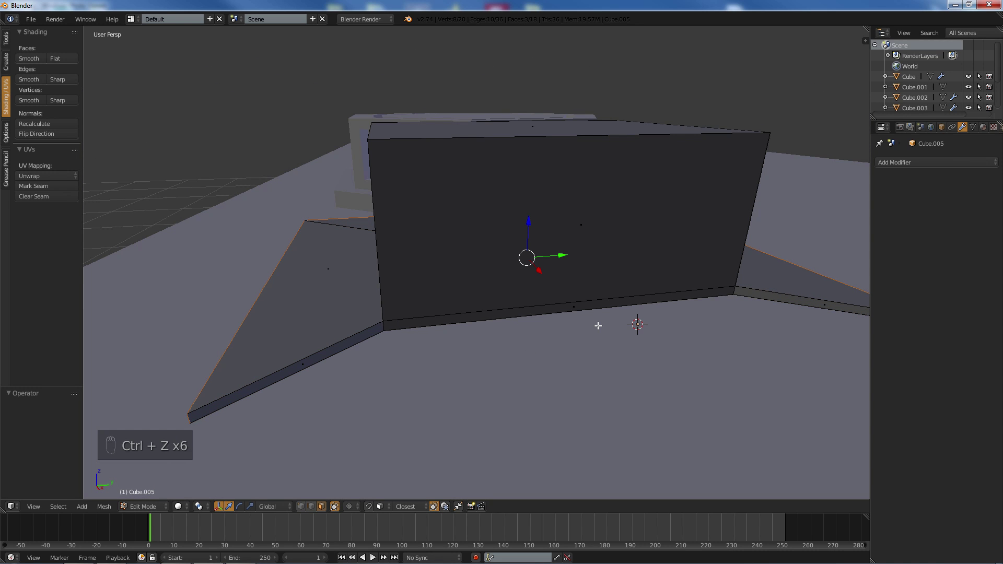
- Scale the extruded side faces of the base outward to about 1.122 and flatten them to about 0.861 along Z
key("s")
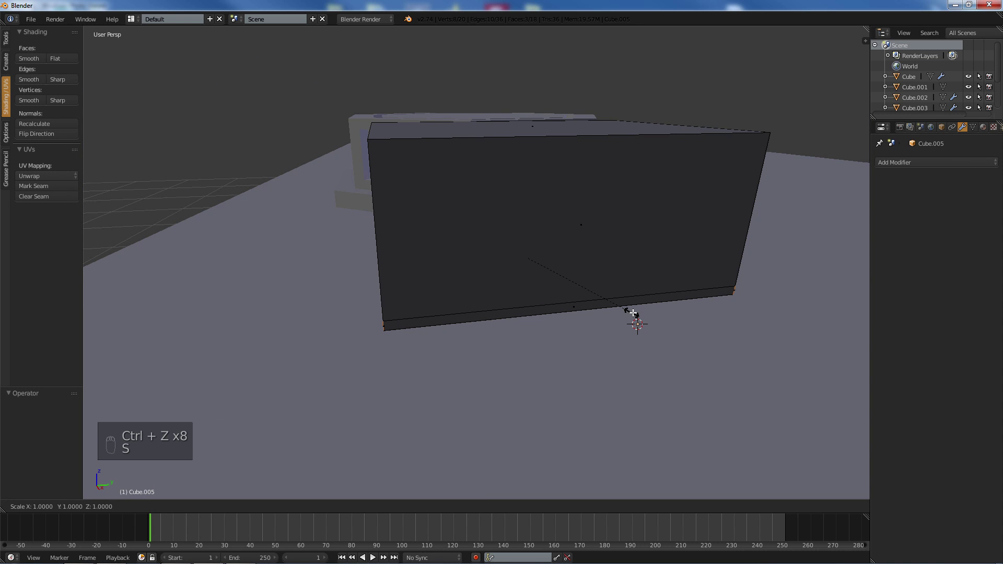
left_click(650, 307)
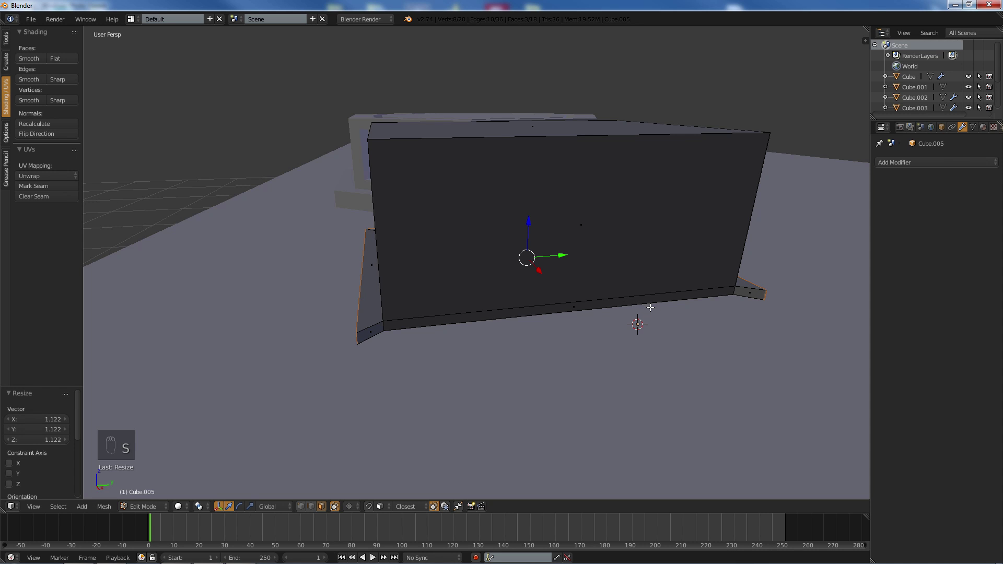
middle_click_drag(650, 307, 650, 297)
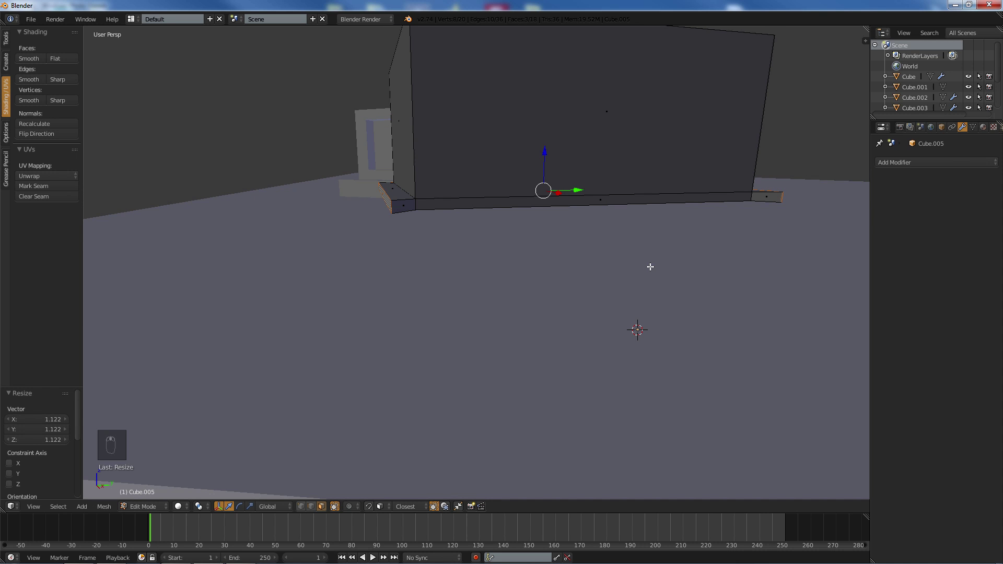
key("s")
key("z")
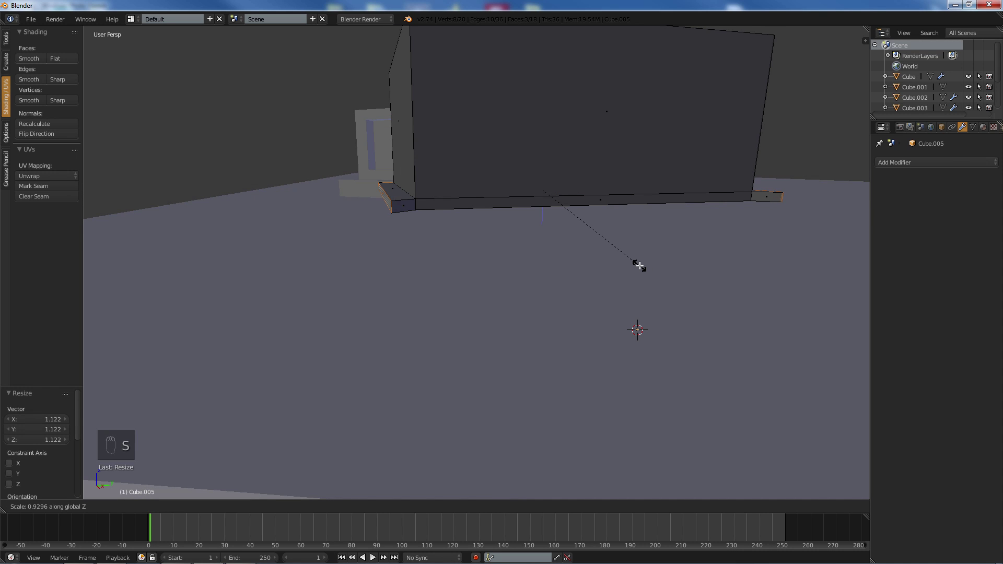
left_click(629, 264)
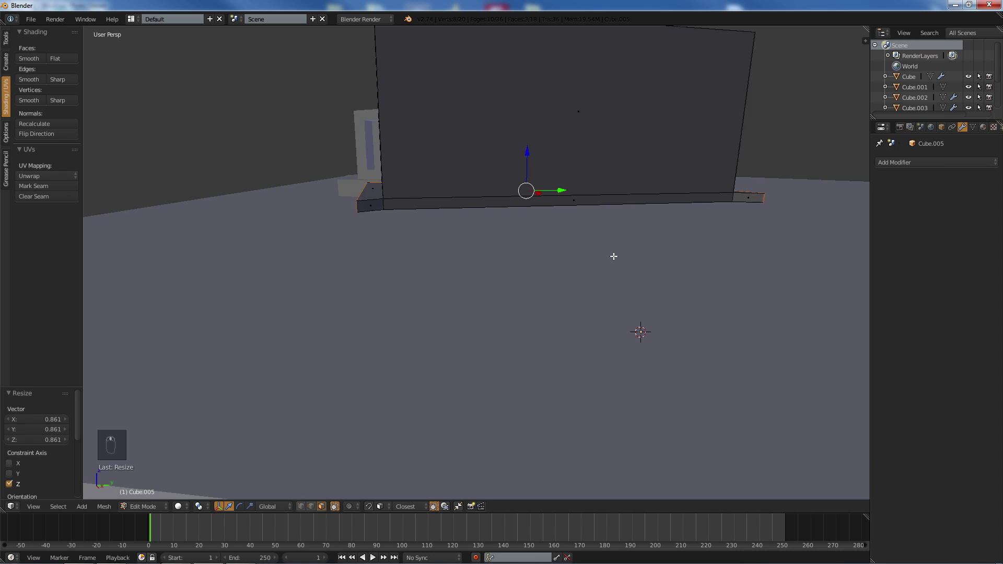
- Turn on vertex snapping and move the outer front vertices of both base flanges about -0.041 along X, flush with the box's front
middle_click_drag(615, 258, 575, 278)
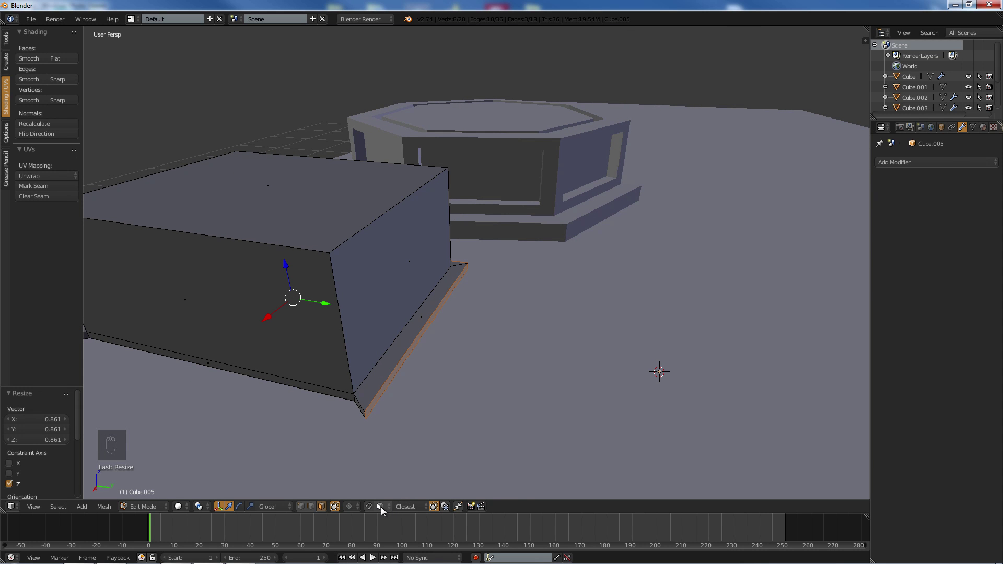
left_click(300, 506)
key("a")
key("b")
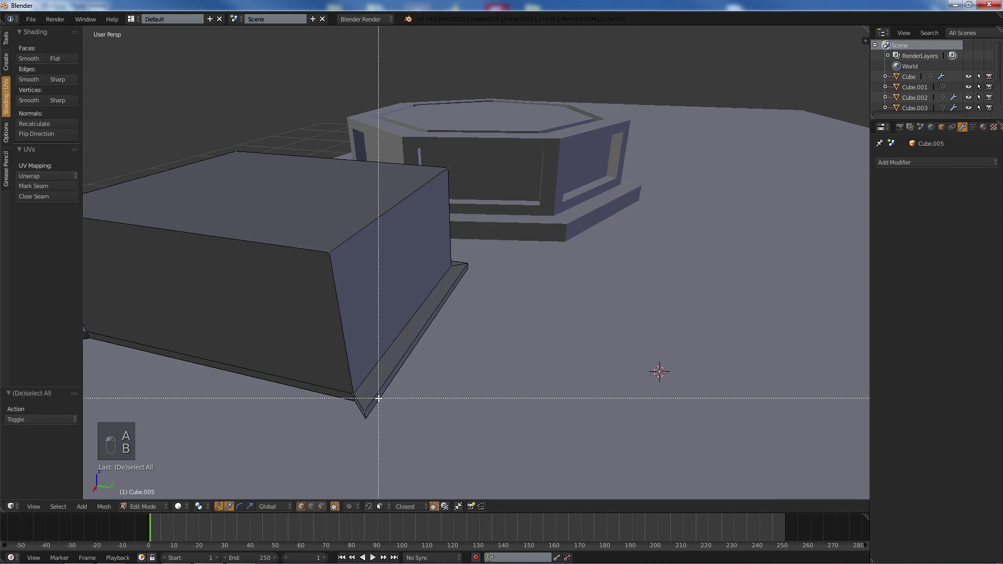
left_click_drag(358, 402, 376, 444)
middle_click_drag(277, 372, 304, 370)
key("b")
left_click_drag(199, 374, 218, 417)
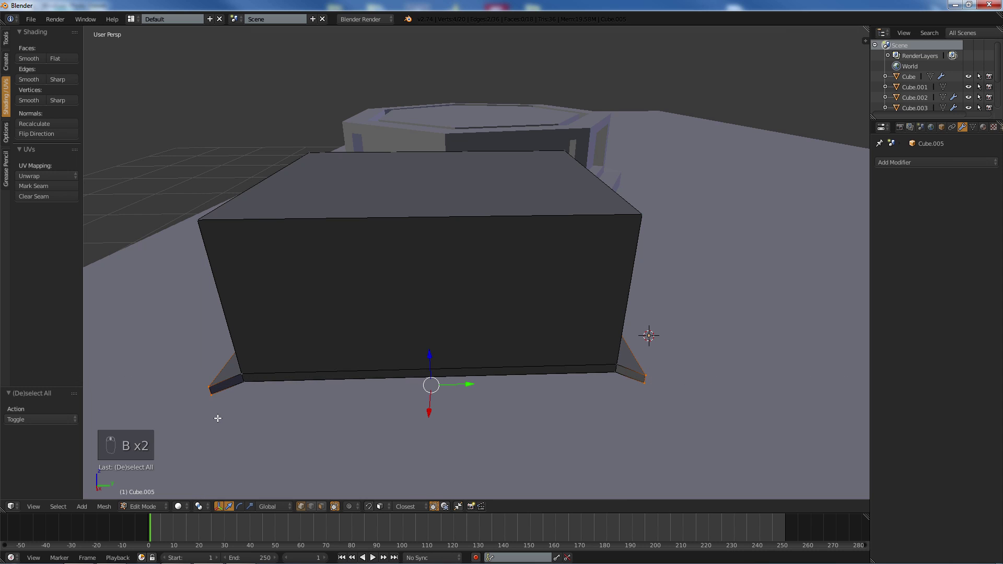
left_click(369, 507)
left_click(380, 506)
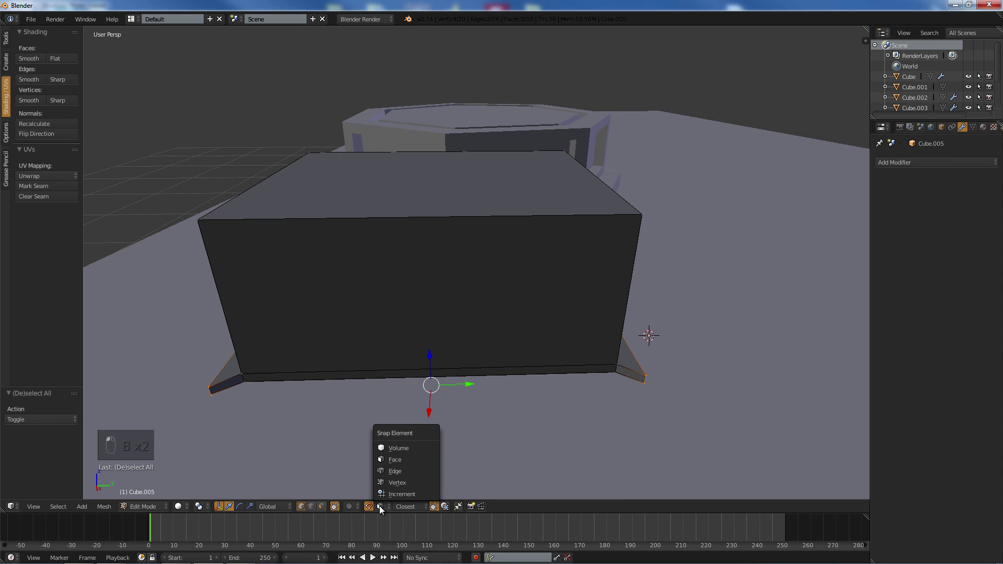
left_click(393, 481)
middle_click_drag(393, 482, 358, 441)
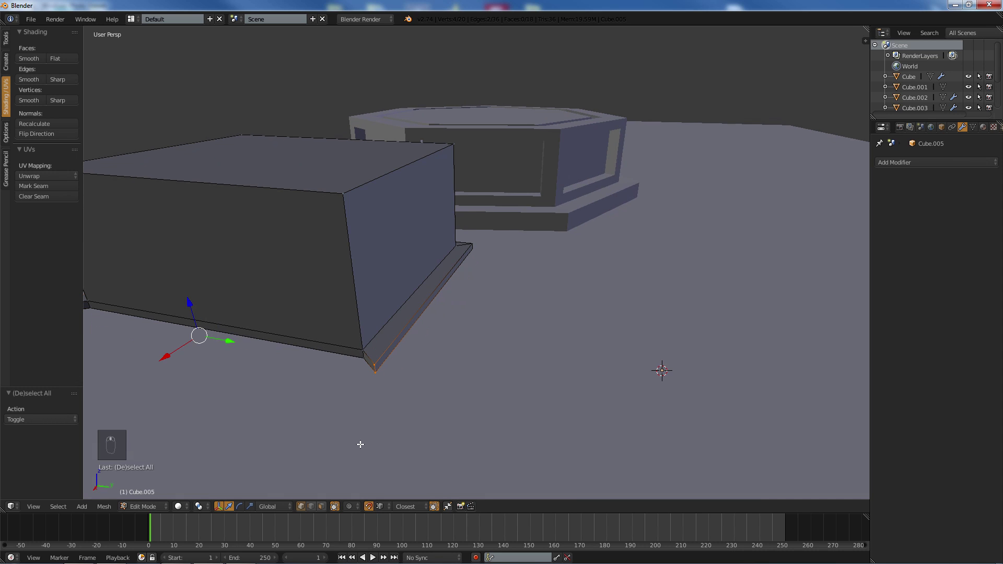
left_click_drag(165, 357, 349, 350)
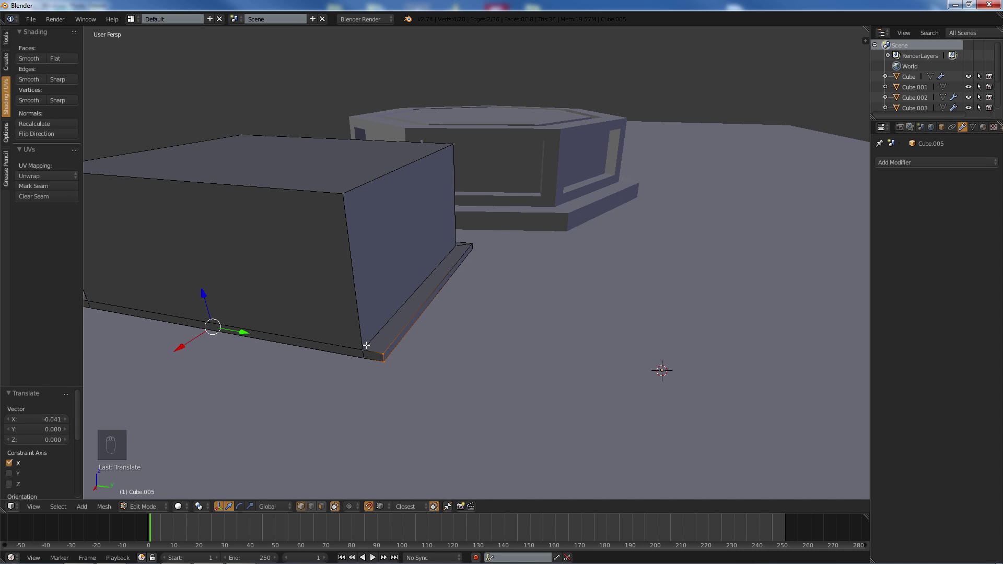
- Select the upper outer vertices of both base flanges and snap them about 0.0004 up along Z to the base's top edge
middle_click_drag(367, 344, 390, 340)
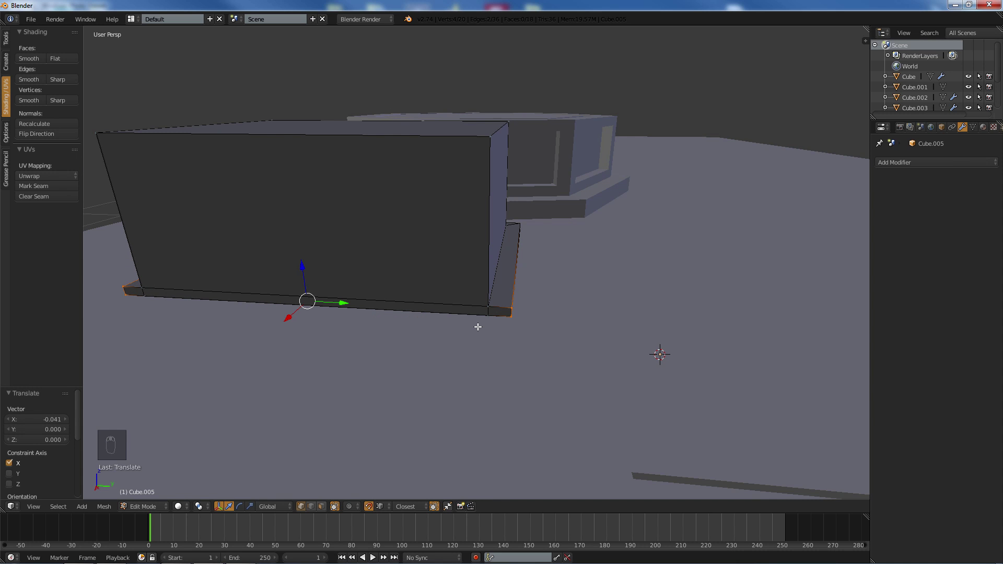
key("a")
right_click(508, 308)
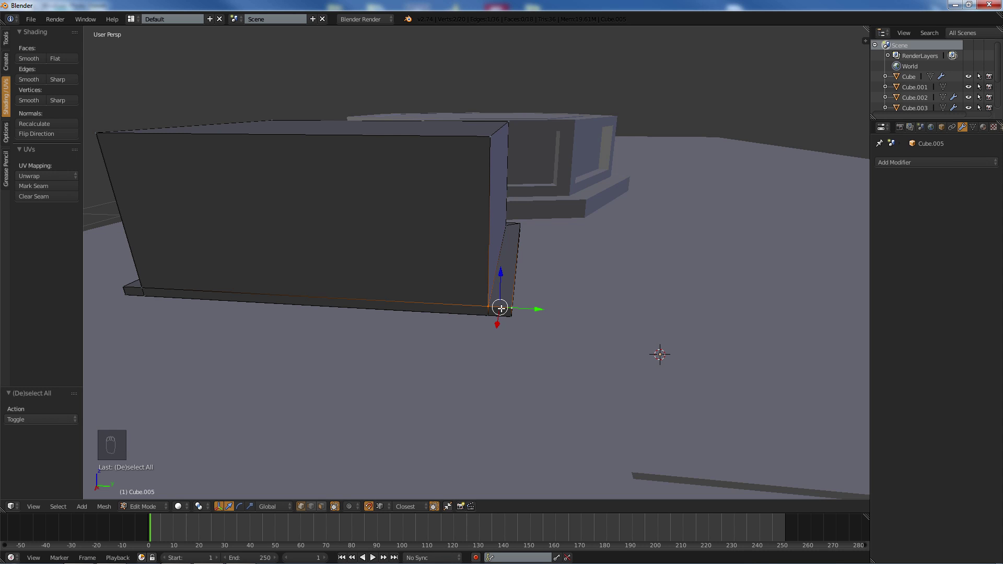
key("a")
right_click(123, 283, "alt")
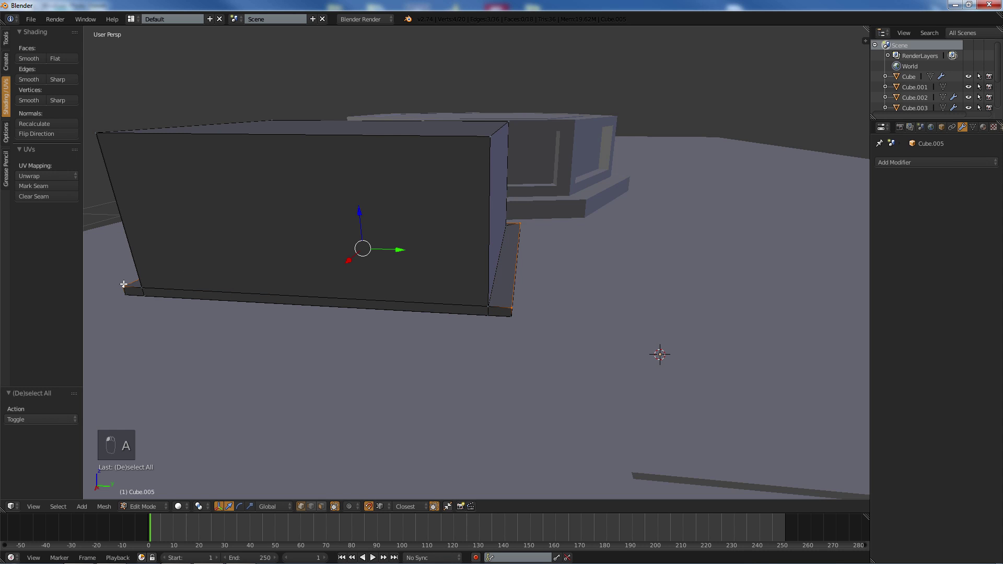
left_click_drag(360, 211, 488, 301)
- Select the lower outer edges of both base flanges and snap them about 0.0004 down along Z to the base's bottom edge
middle_click_drag(488, 301, 490, 296)
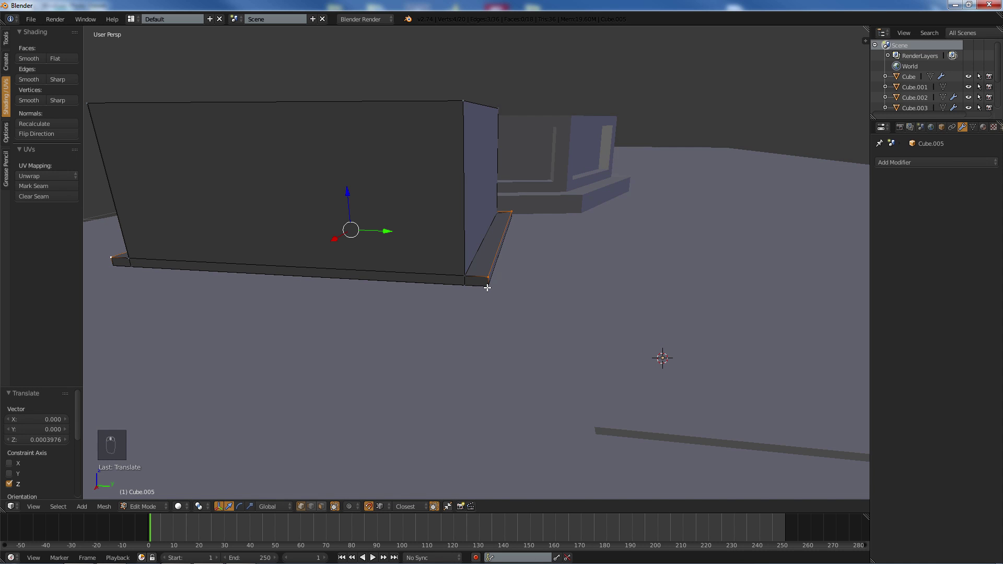
key("a")
right_click(487, 286)
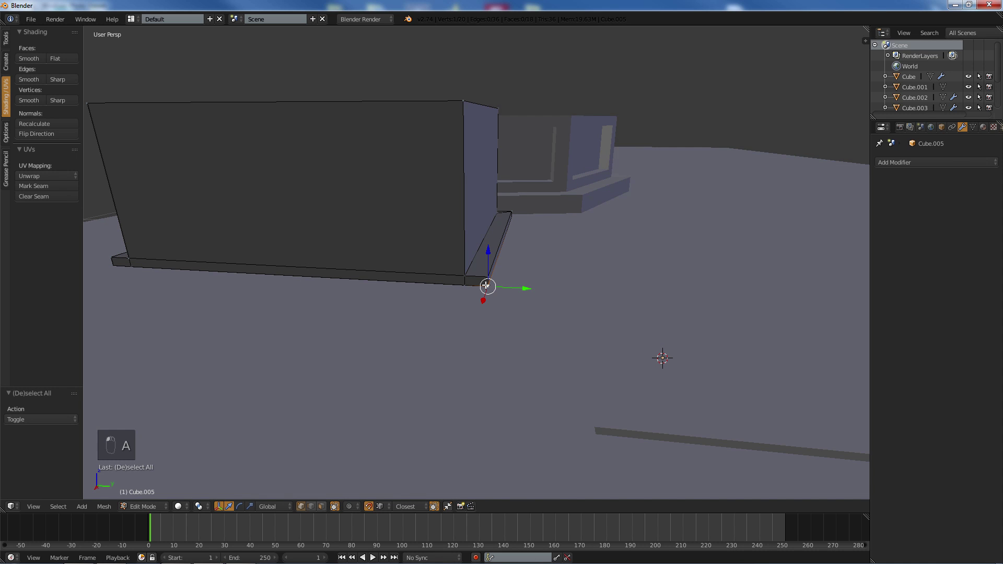
mouse_move(487, 285)
middle_mouse_down()
mouse_move(519, 282)
mouse_move(493, 289)
middle_mouse_up()
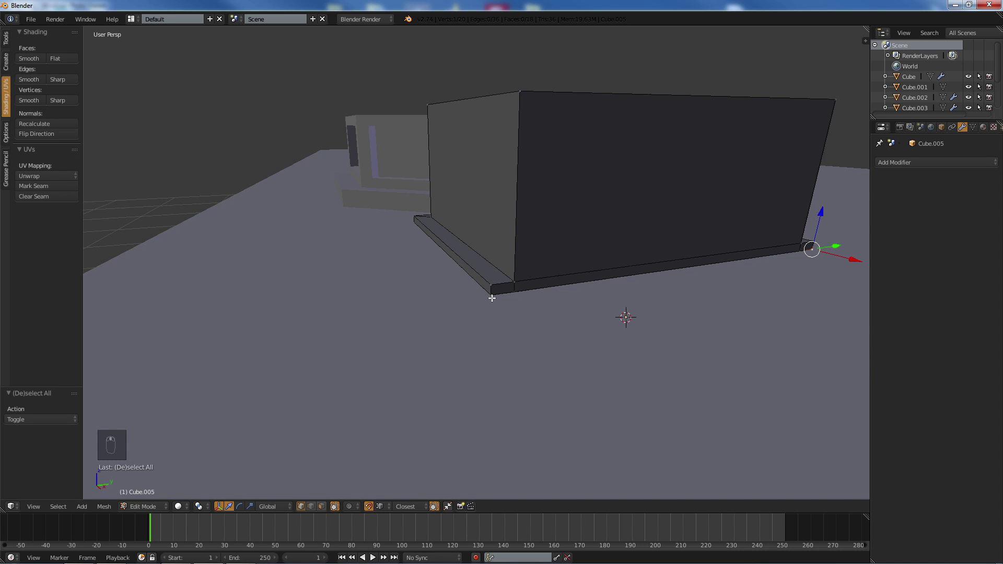
right_click(492, 297)
right_click(465, 278, "alt")
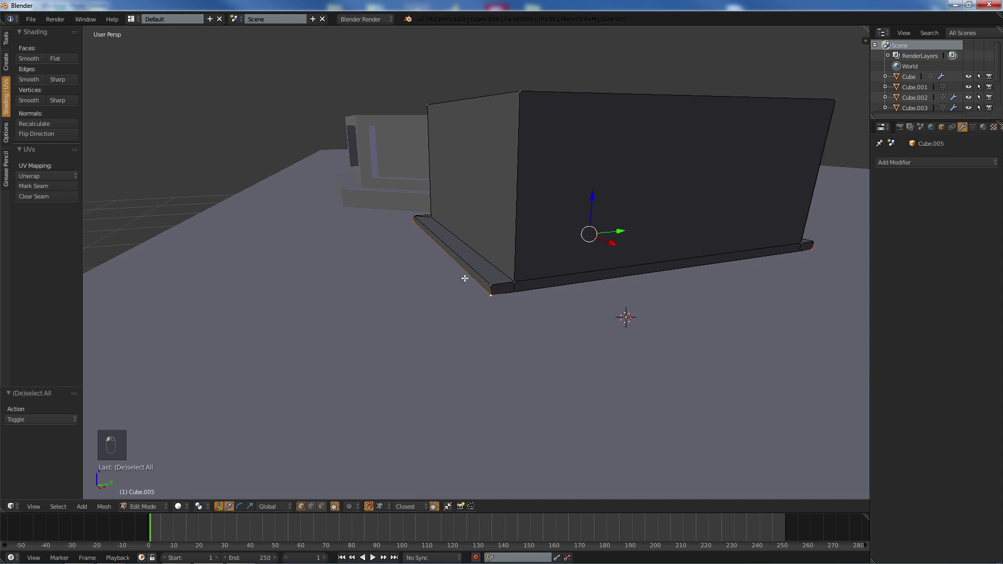
key("g")
key("z")
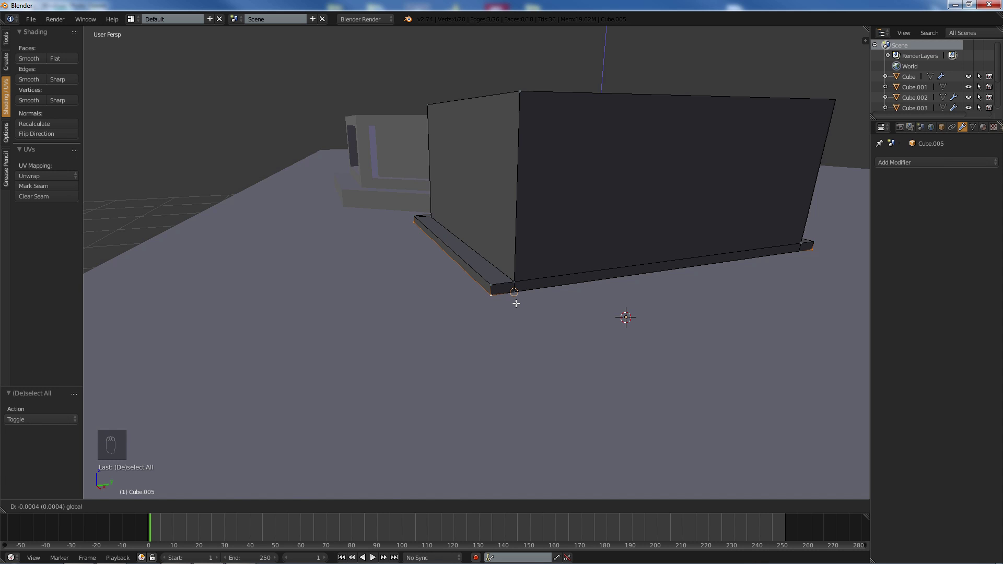
left_click(516, 303)
middle_click_drag(516, 303, 470, 293)
key("a")
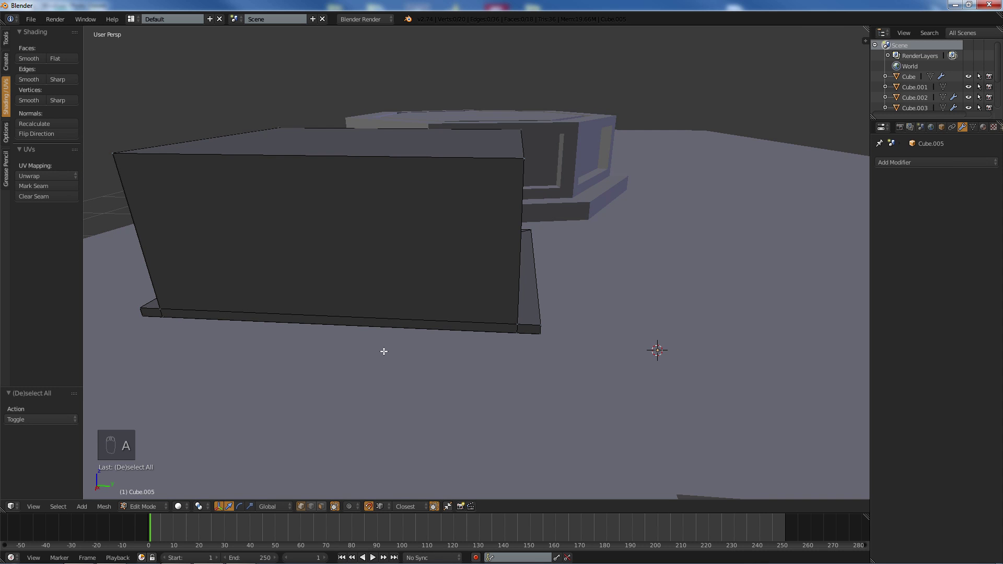
- Select all faces of the box and its base, turn snapping off and lower them about 0.093 along Z
left_click(321, 506)
key("a")
key("a")
key("a")
scroll(497, 242, "down", 3)
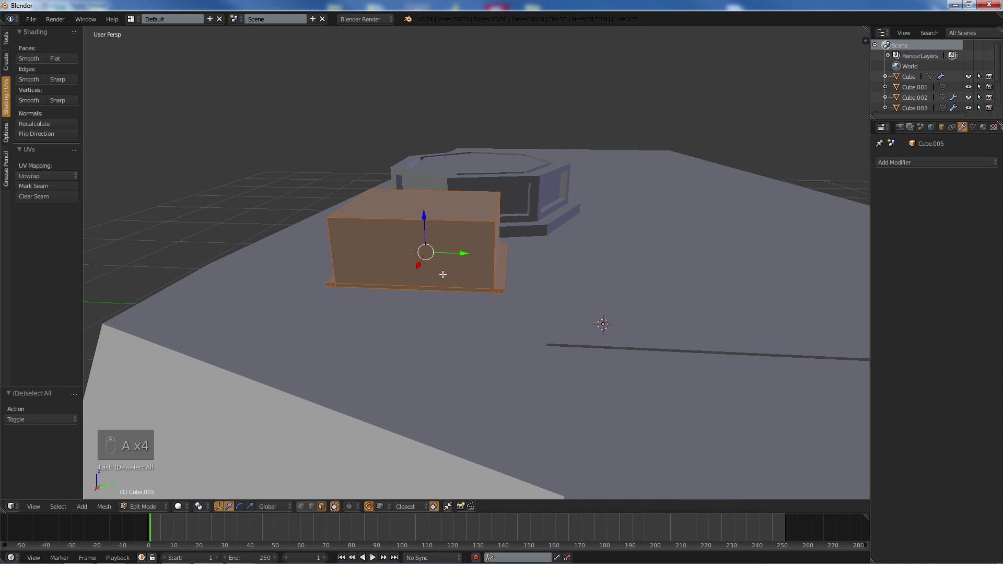
left_click_drag(423, 216, 437, 486)
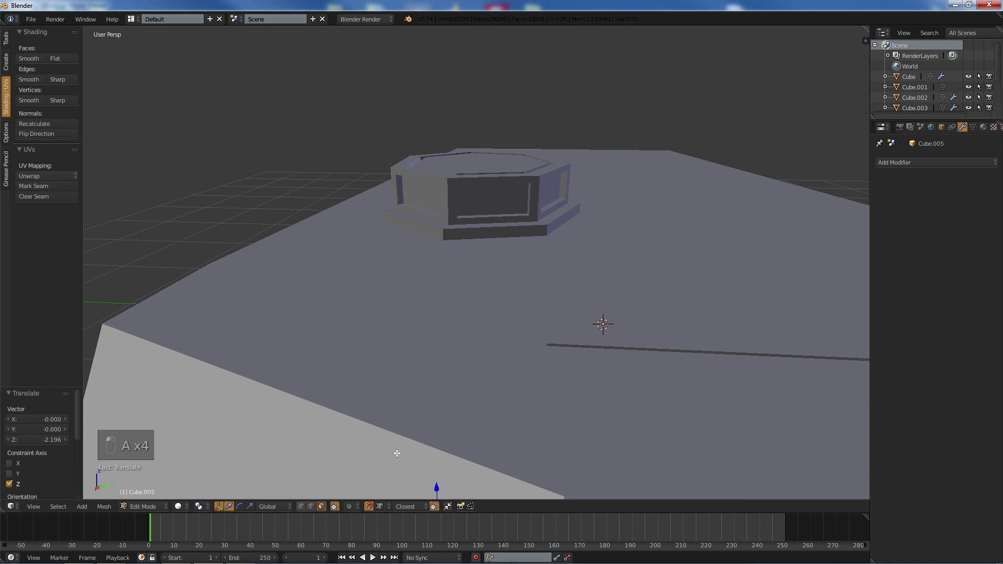
key("ctrl+z")
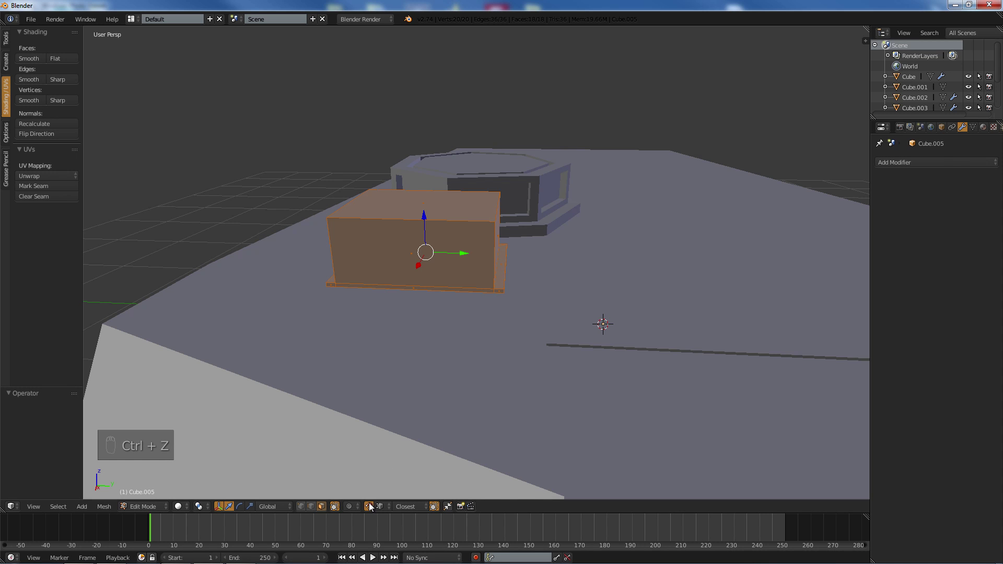
scroll(370, 337, "up", 5)
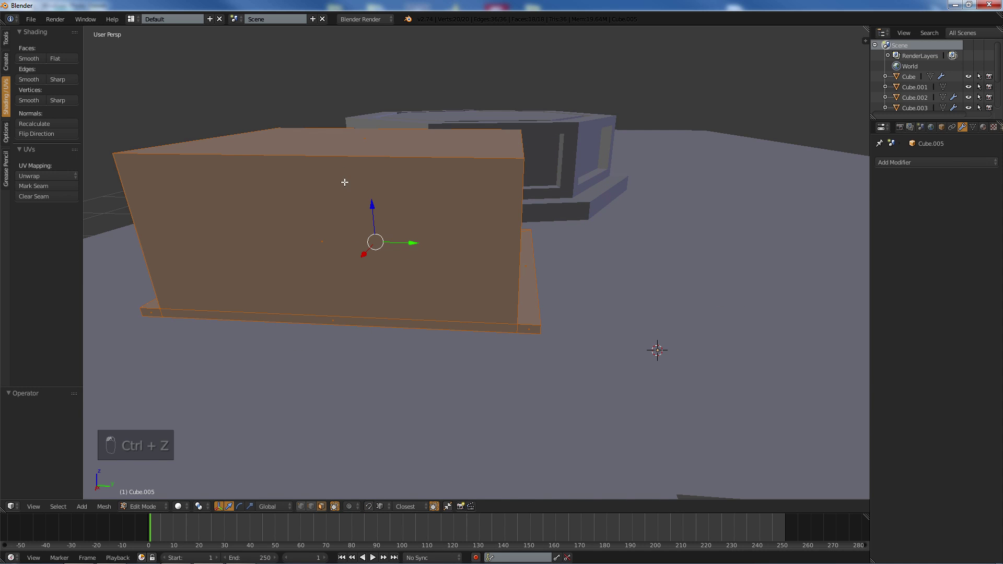
left_click_drag(369, 197, 361, 133)
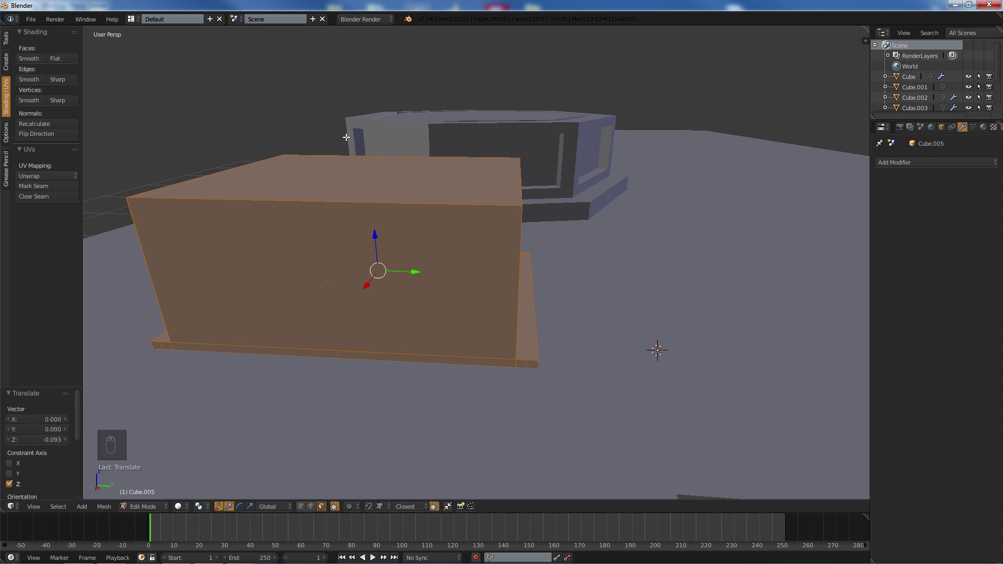
- Inset the box's large front face by about 0.0195 and extrude it about 0.126 inward along X
key("a")
left_click(313, 506)
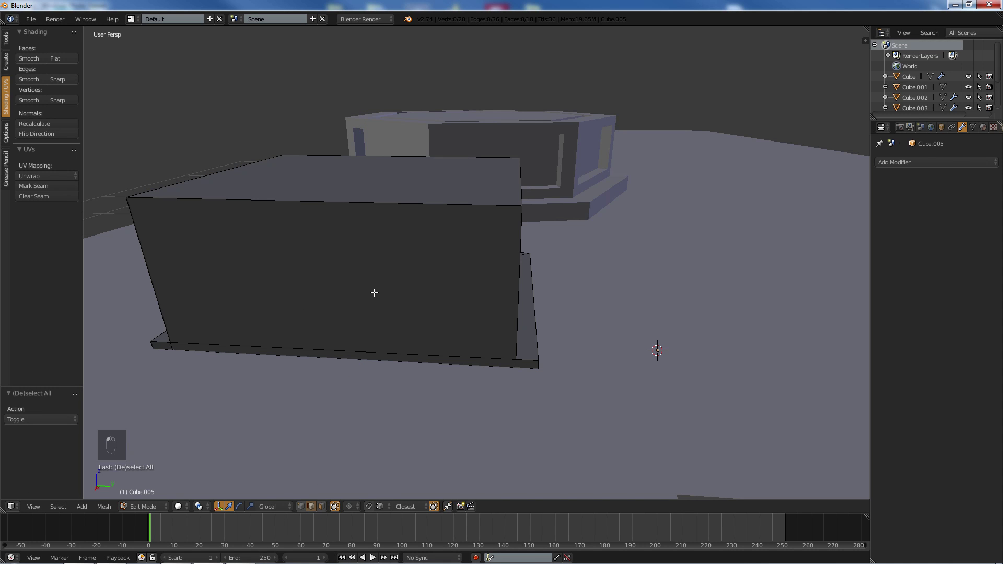
left_click(322, 506)
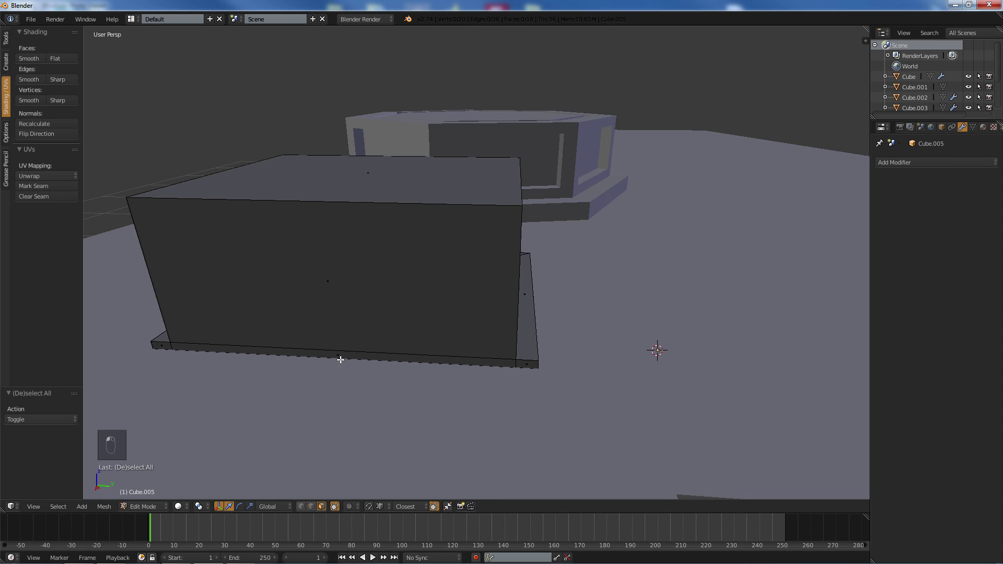
right_click(351, 308)
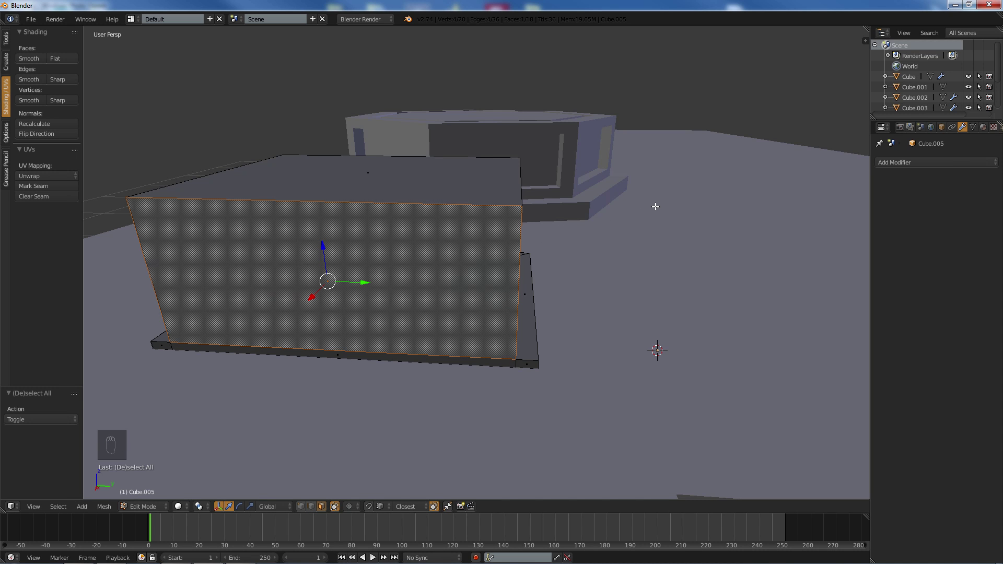
key("i")
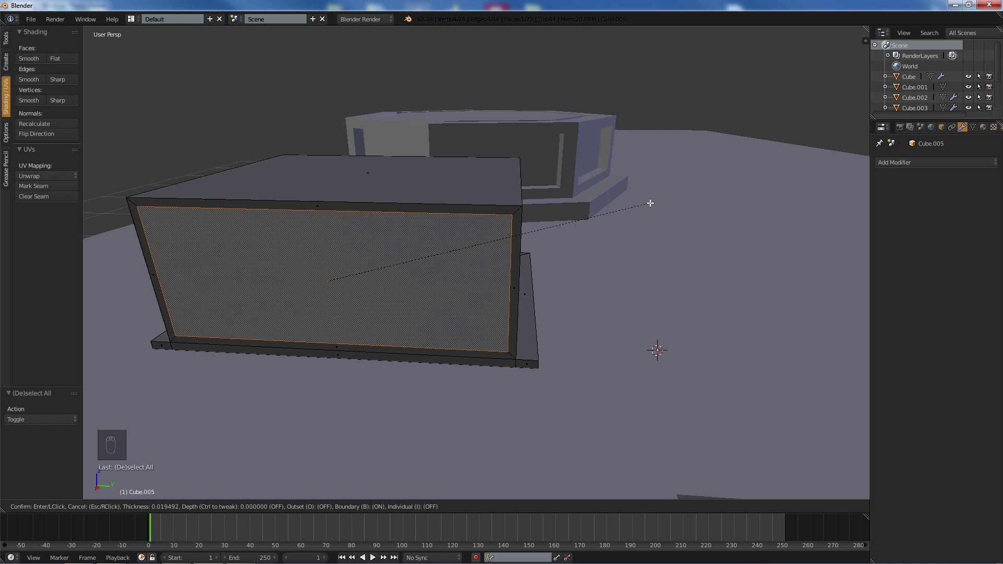
left_click(650, 203)
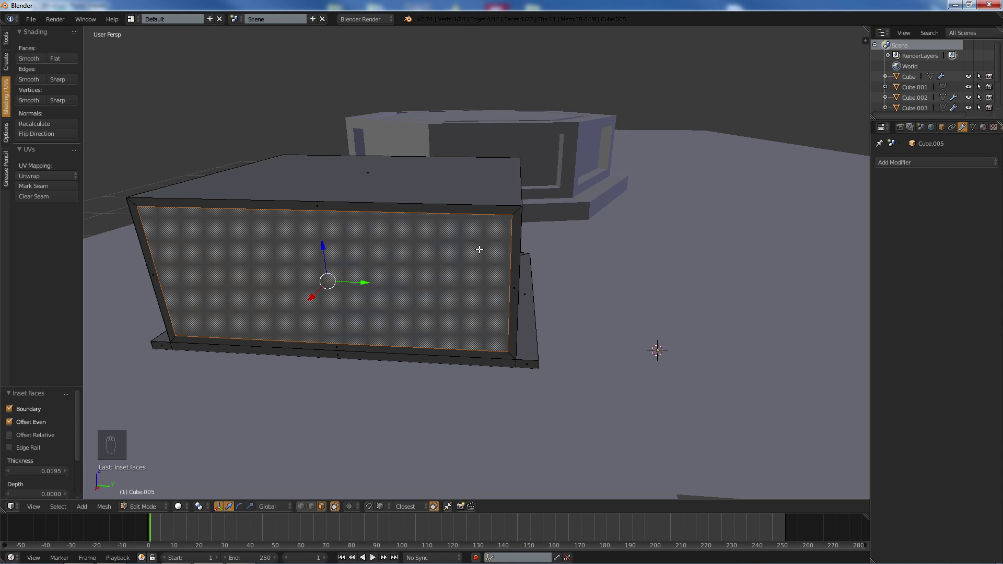
key("e")
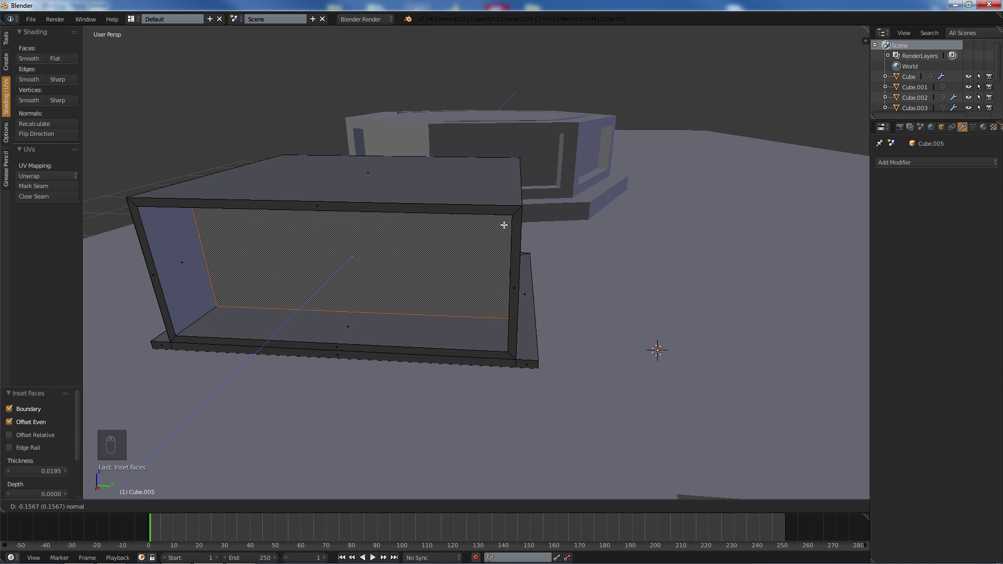
left_click(496, 226)
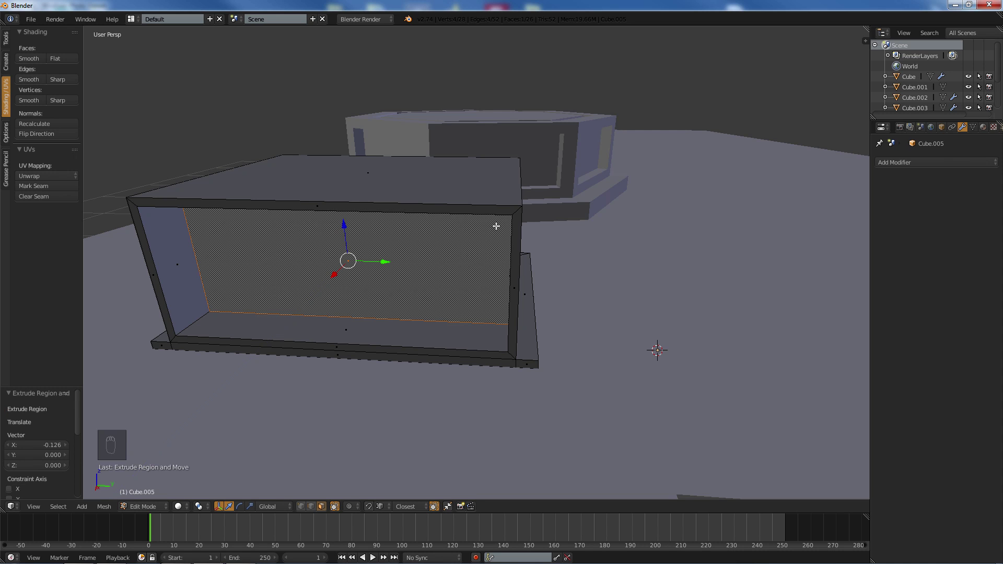
- Add a single loop cut through the middle of the box's width, running across its top and recessed front
key("a")
key("ctrl+r")
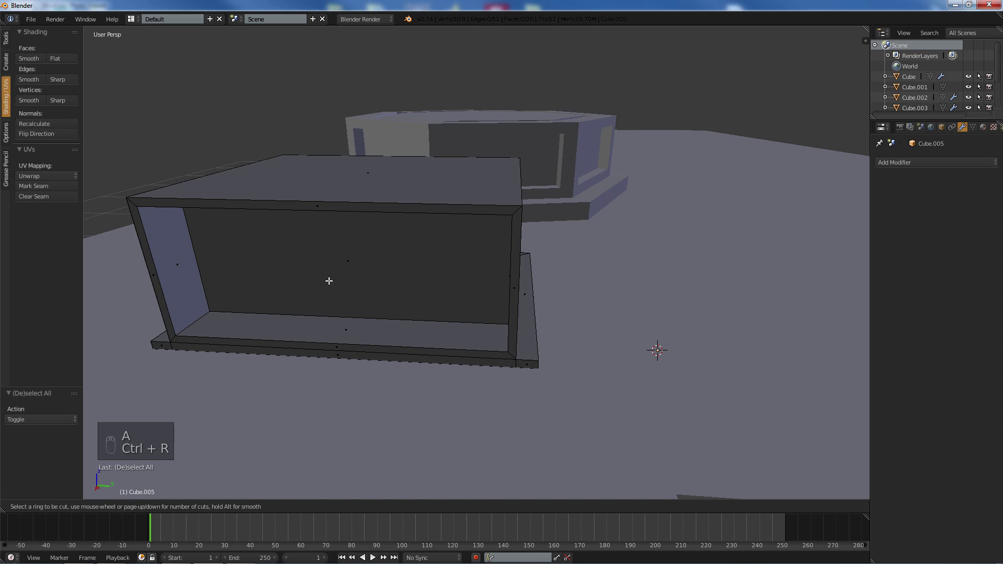
left_click(331, 345)
left_click(331, 345)
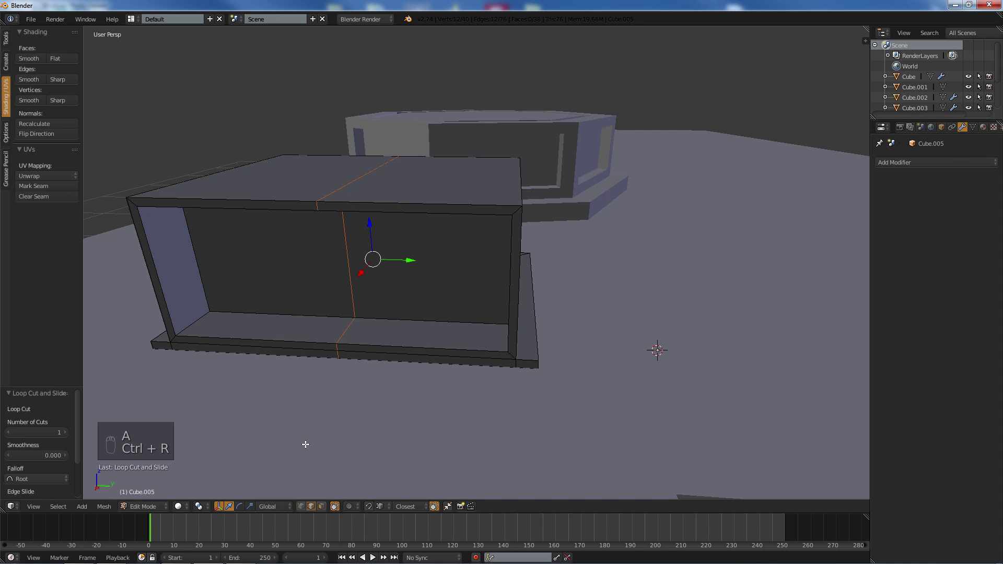
- Switch to face selection and select the half of the recess's back wall on the +Y side of the centre cut
left_click(320, 506)
right_click(431, 296)
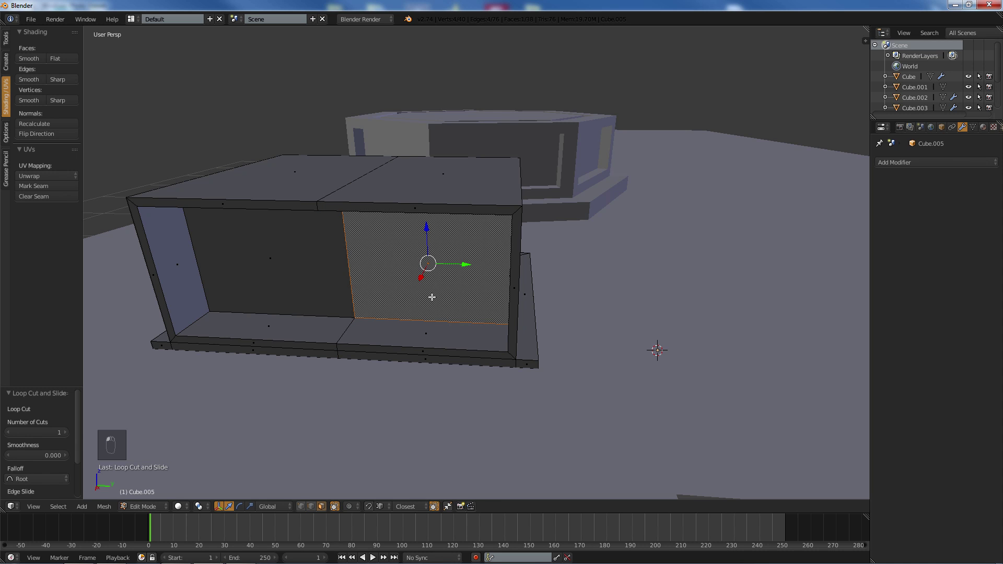
- Inset the selected half of the recess's back wall by 0.01
type("i")
type("0.")
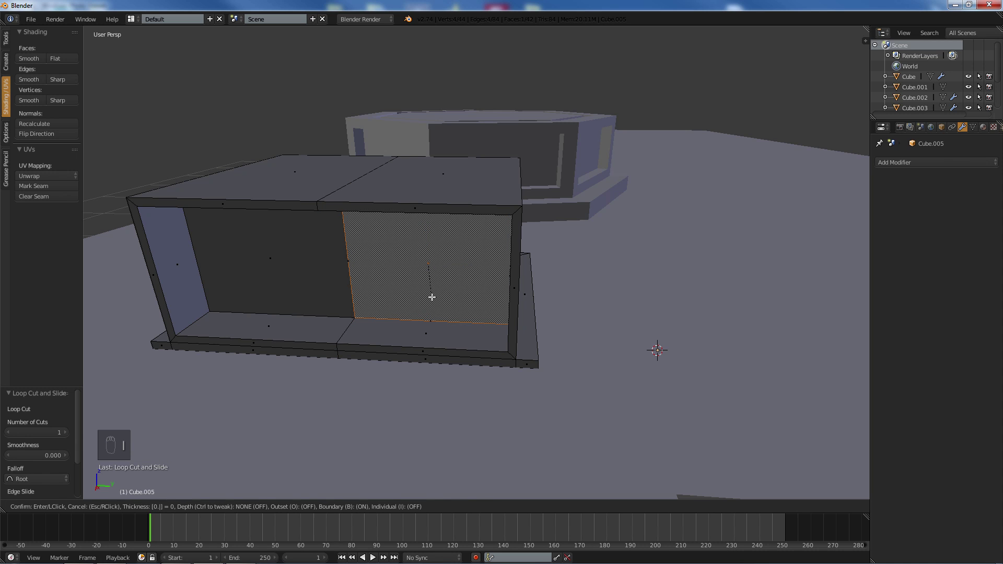
type("5")
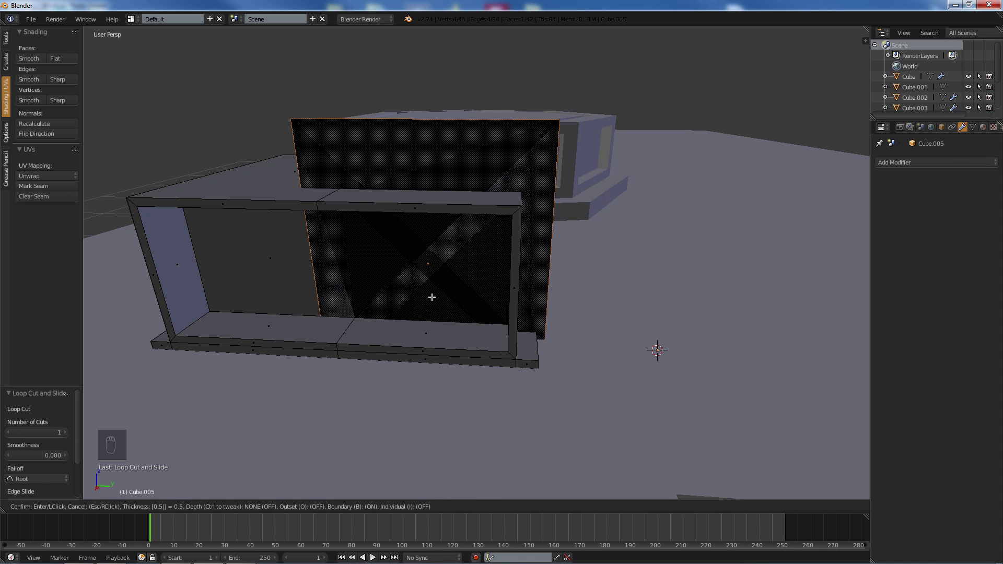
key("BackSpace")
key("BackSpace")
key("BackSpace")
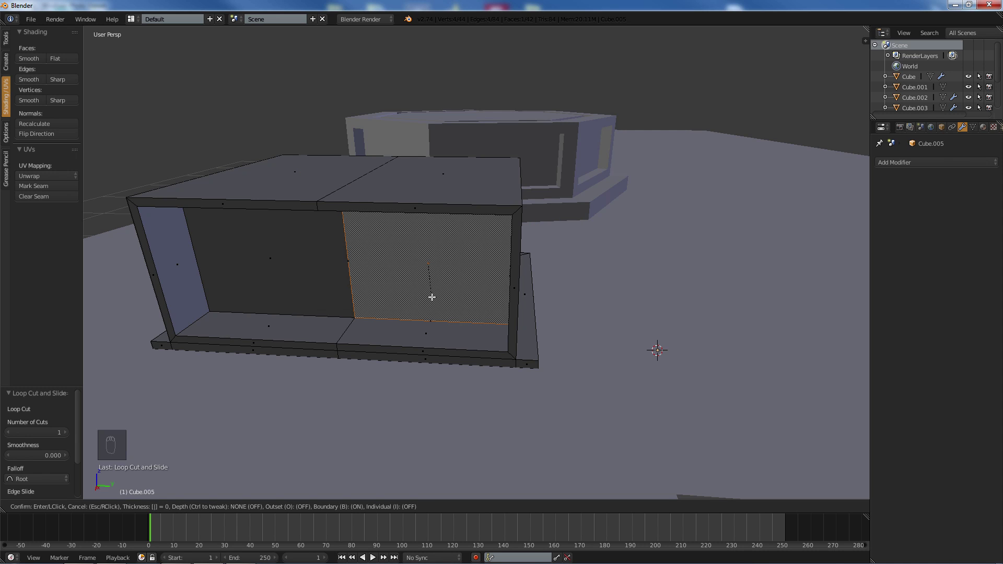
type("0.1")
key("BackSpace")
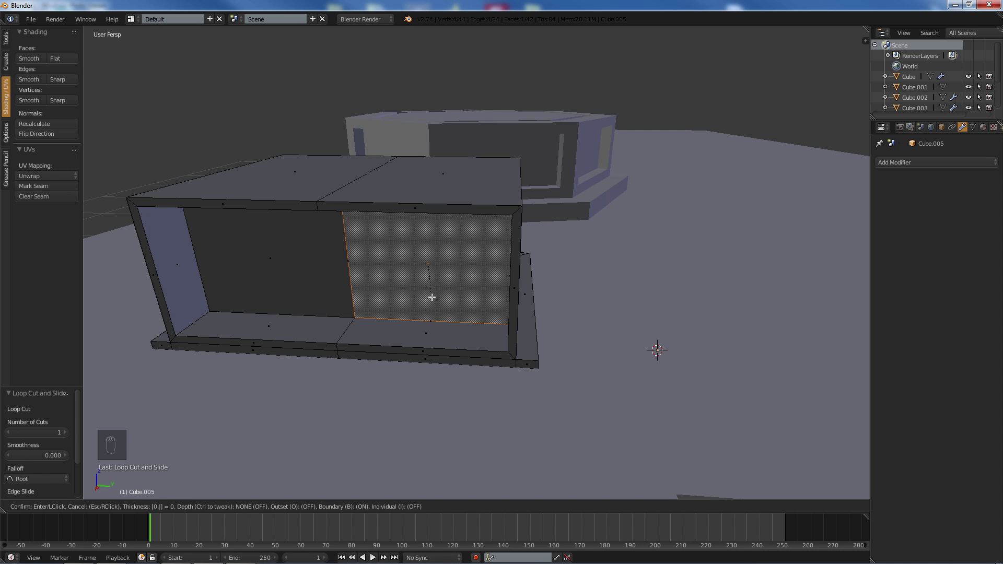
type("0.")
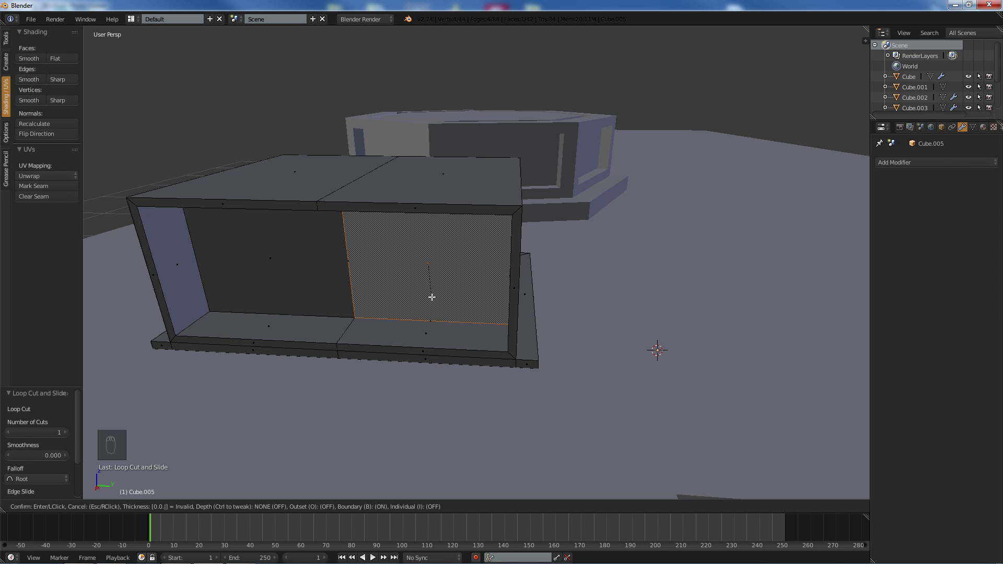
type("1")
key("BackSpace")
key("BackSpace")
key("BackSpace")
key("BackSpace")
key("BackSpace")
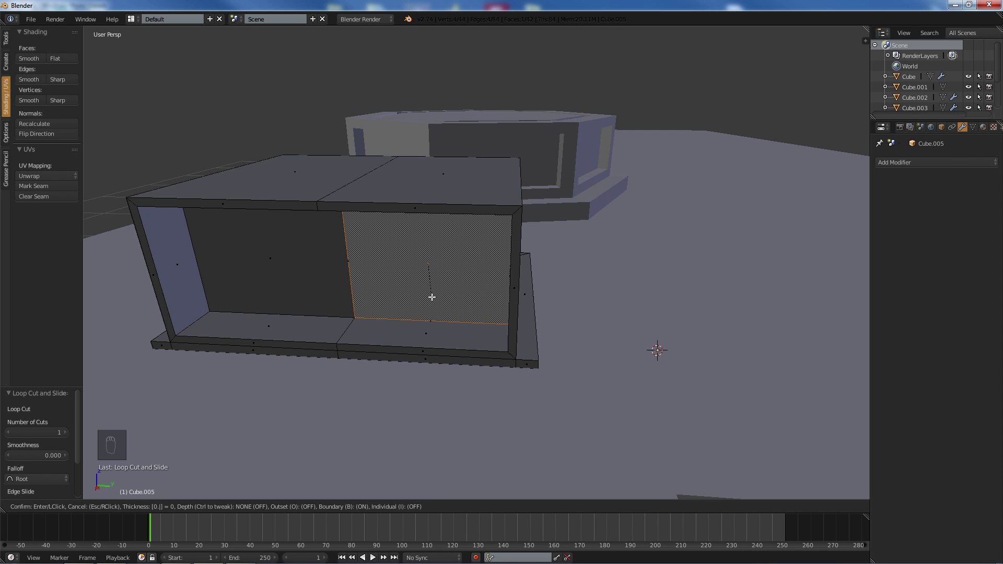
key("BackSpace")
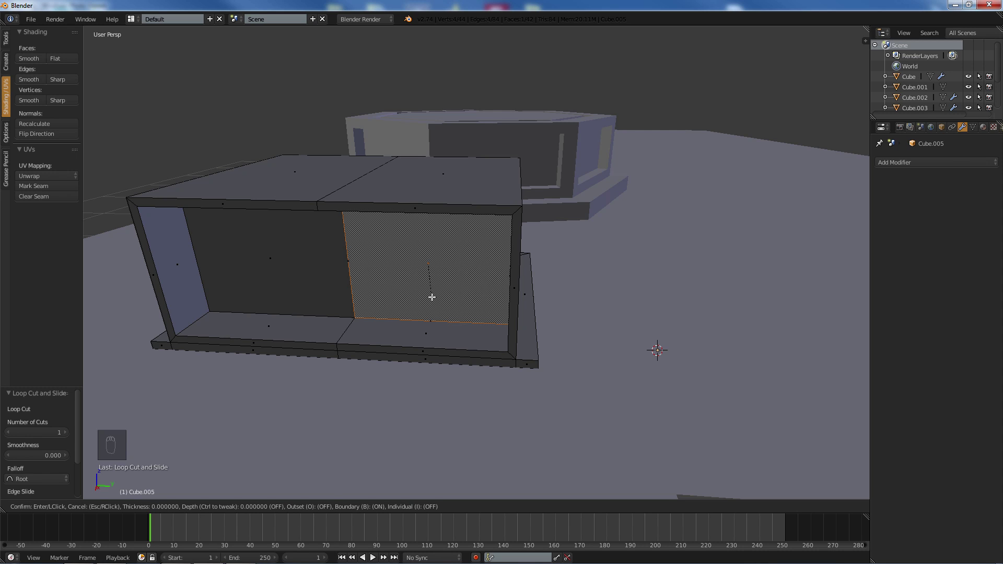
type("0.1")
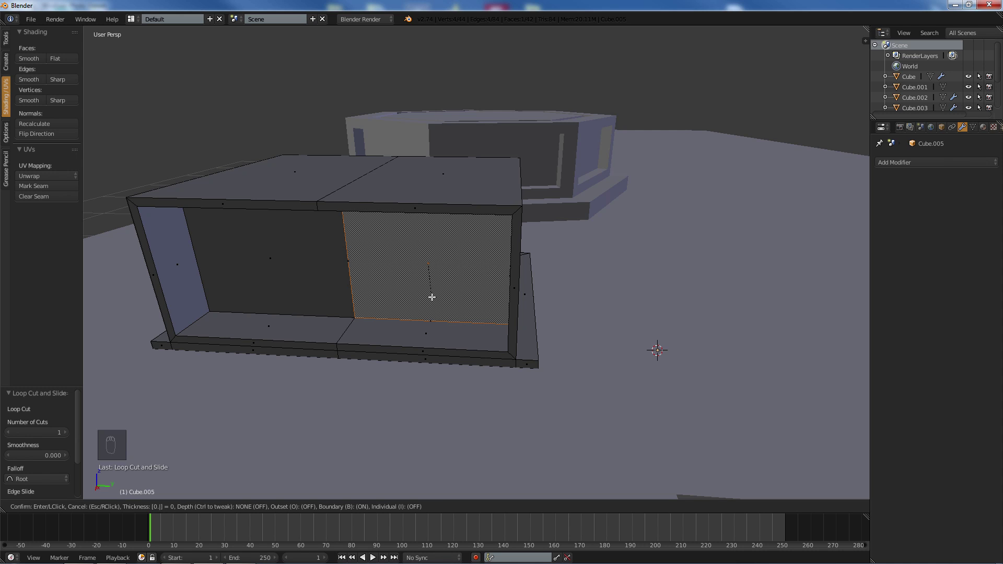
key("BackSpace")
type("0")
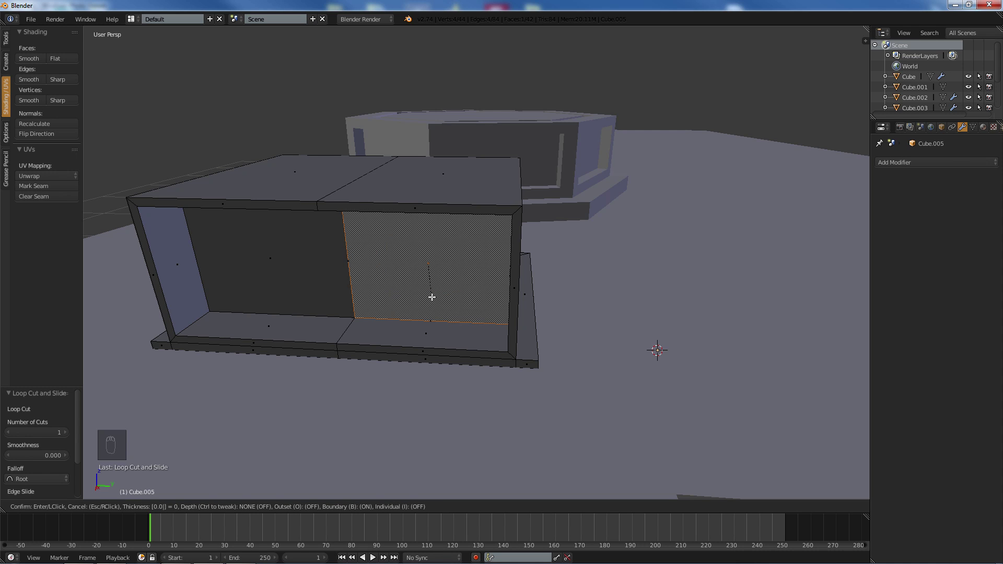
type("1")
key("Return")
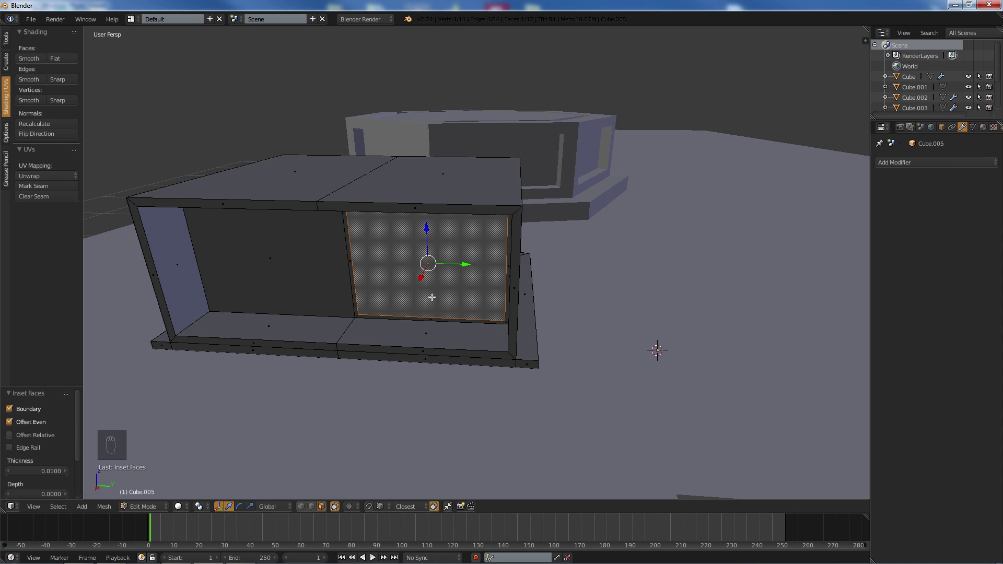
- Select the other half of the recess's back wall, on the -Y side, and inset it by 0.01
right_click(283, 292)
type("i")
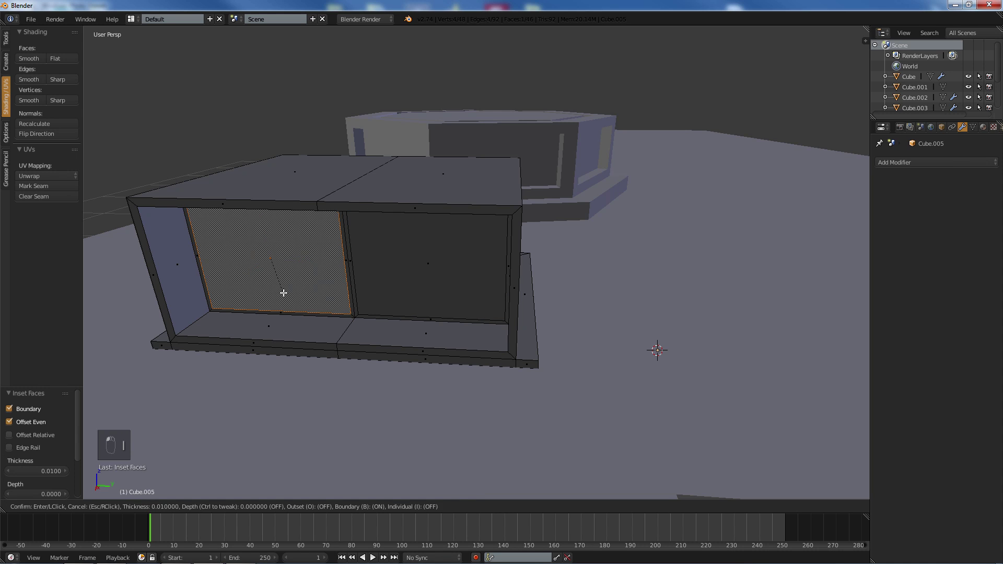
type("0.041")
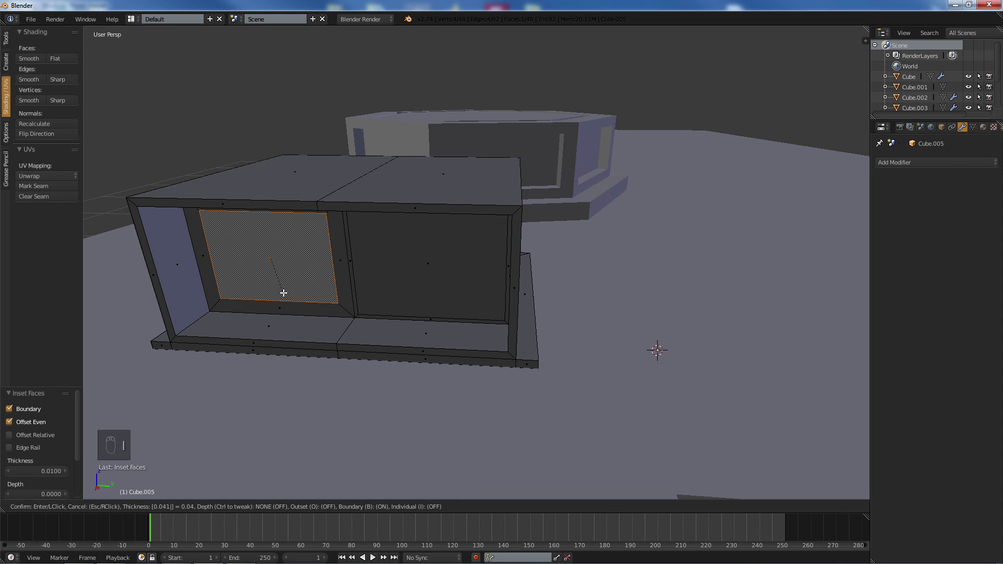
key("BackSpace")
key("BackSpace")
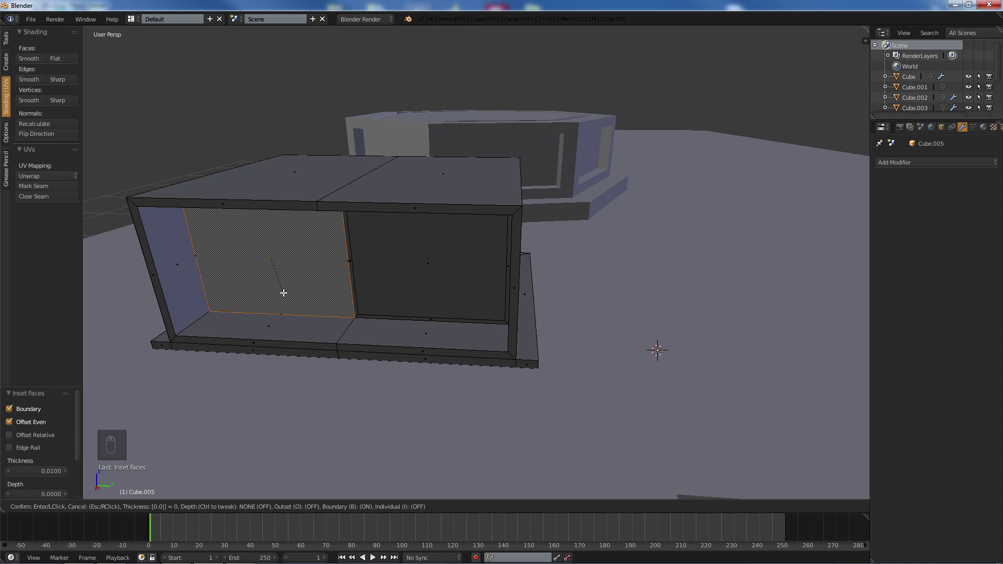
type("1")
key("Return")
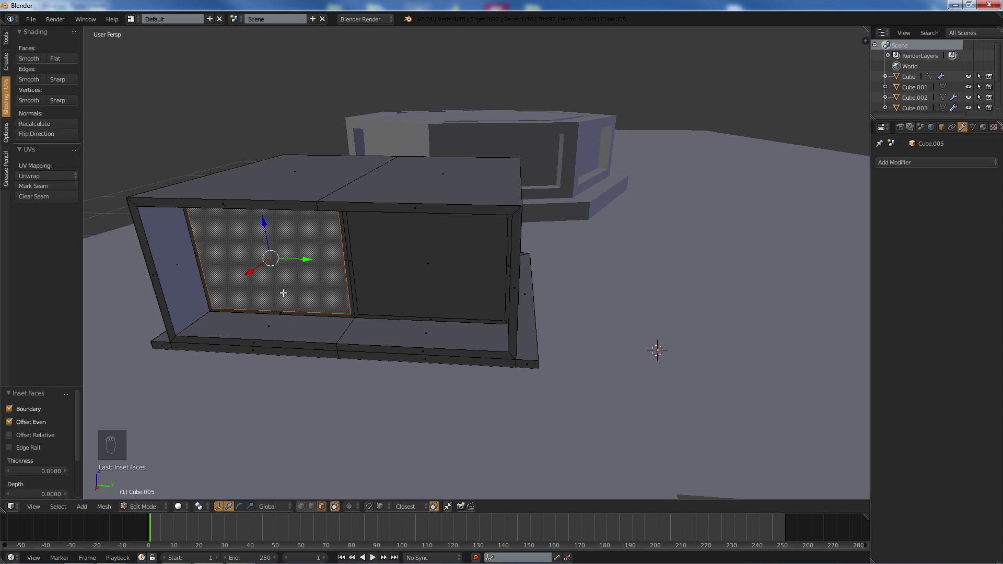
- Select both inset back panels together and extrude them about 0.03 deeper into the box along X
right_click(415, 269, "shift")
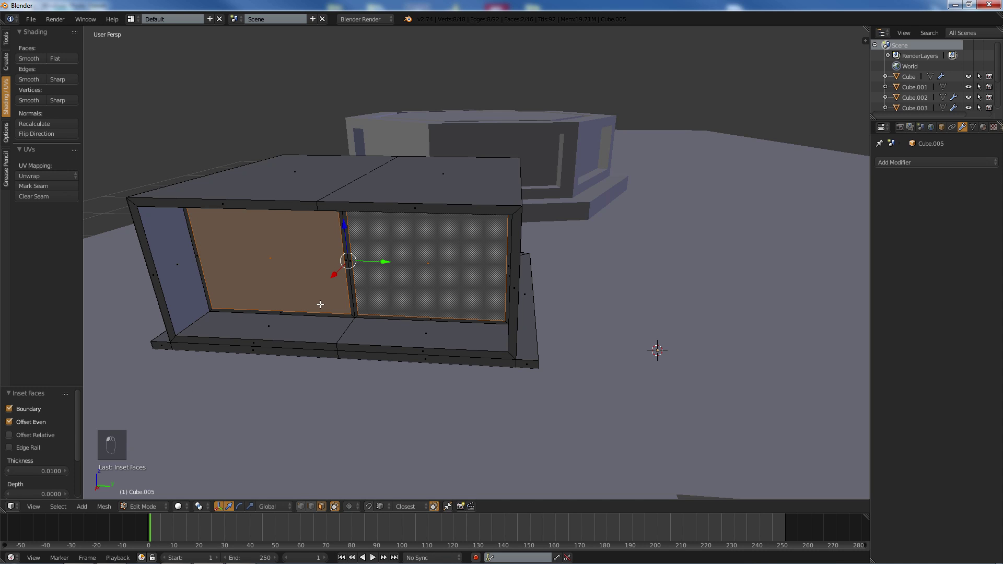
key("e")
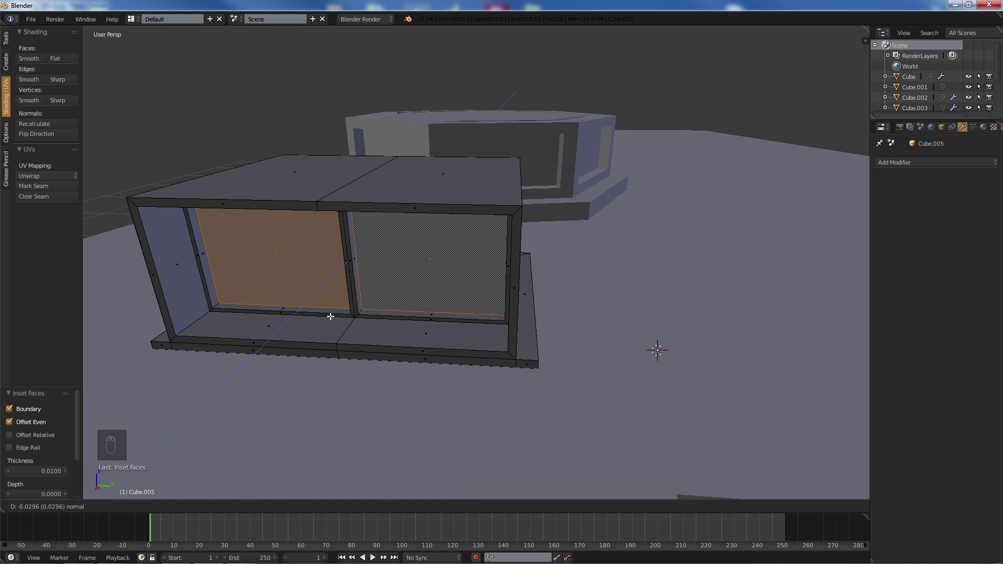
left_click(330, 316)
scroll(343, 316, "up", 4)
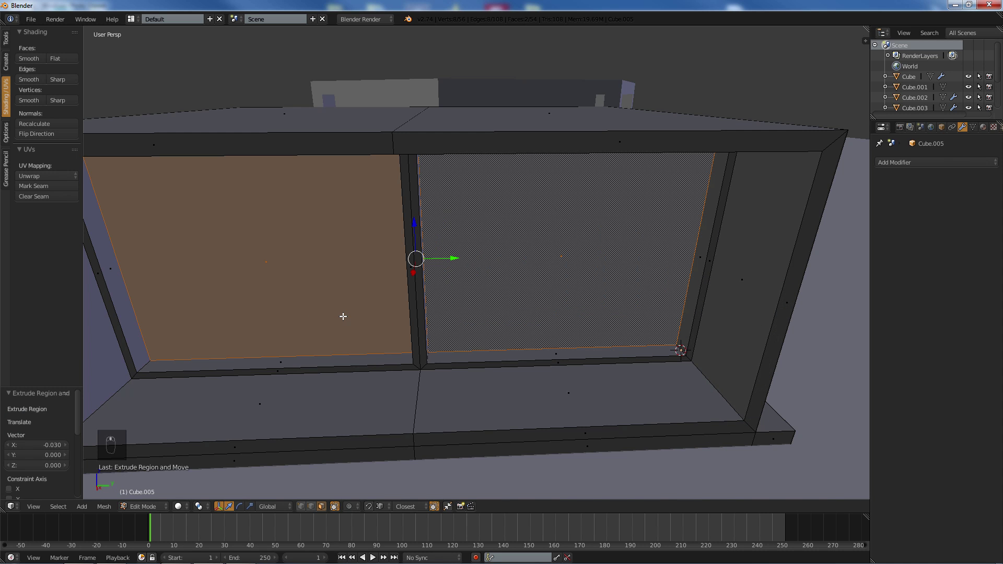
scroll(343, 316, "down", 4)
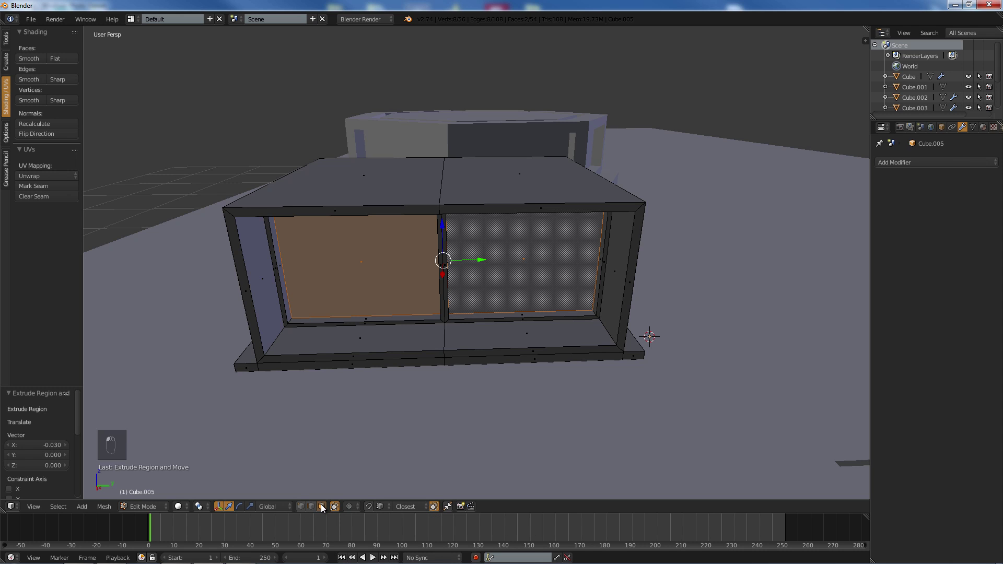
- Extrude the recess's two inner side walls in place and scale them to about 0.982 along Y
right_click(619, 300)
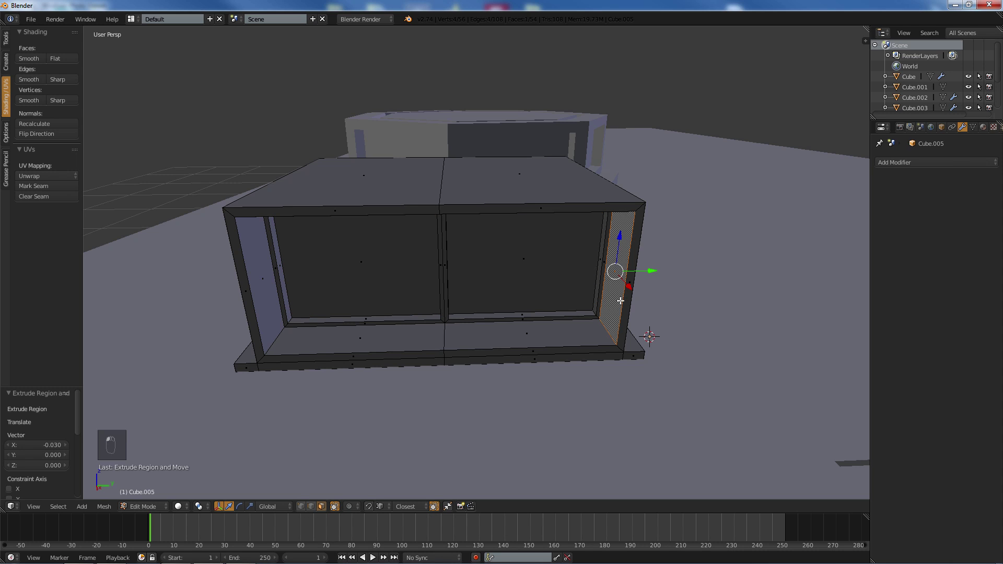
right_click(266, 324, "shift")
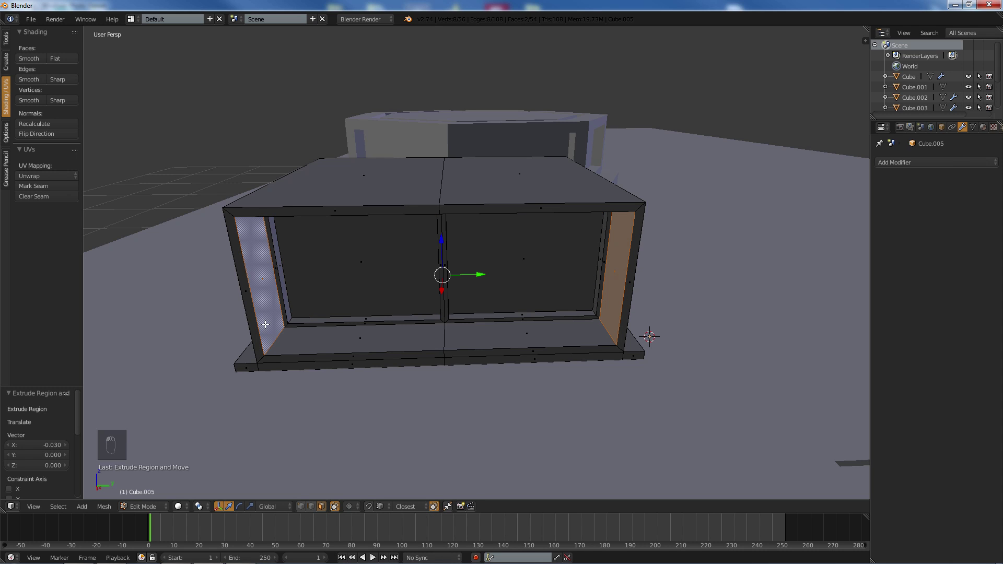
key("e")
scroll(265, 326, "up", 4)
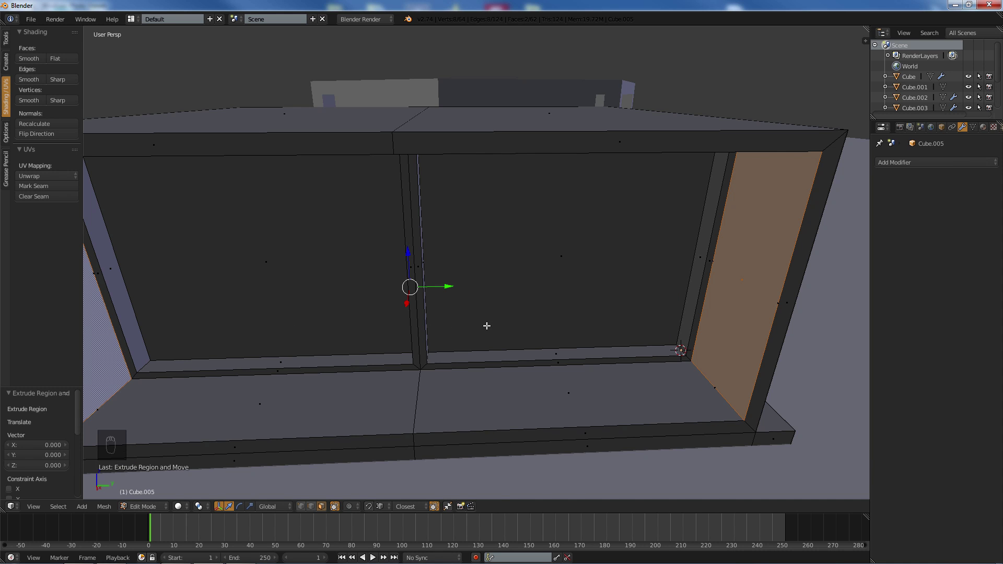
key("s")
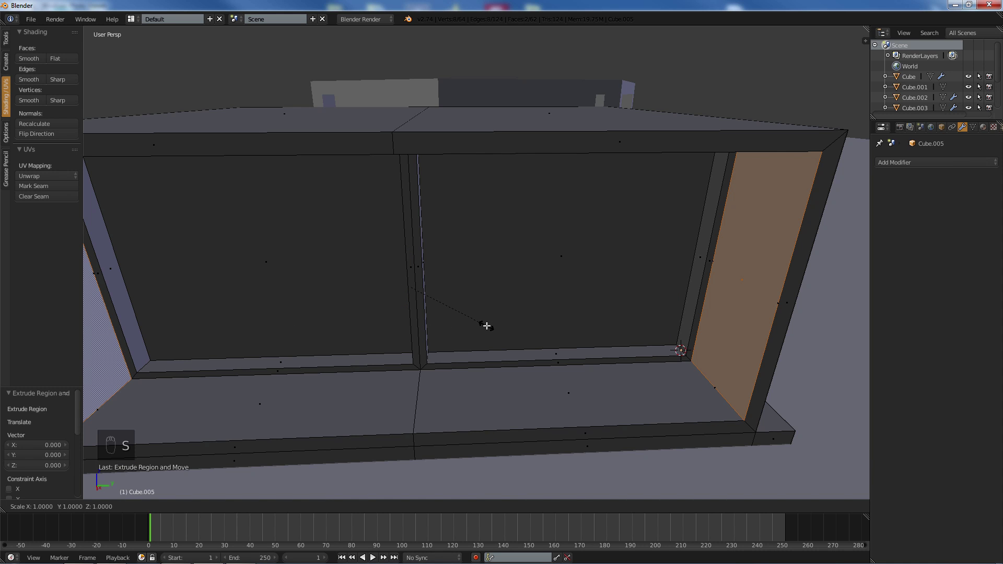
key("y")
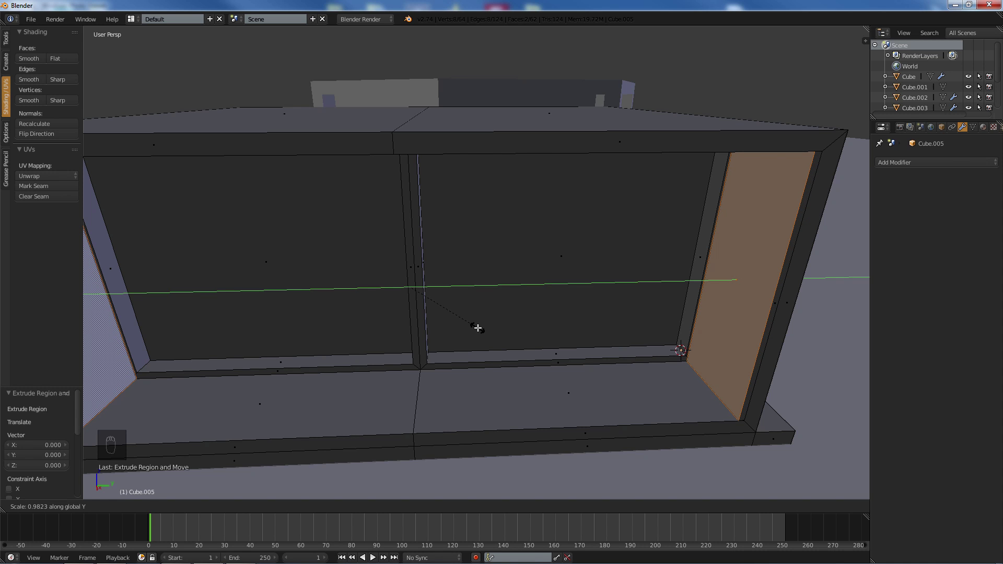
left_click(477, 328)
middle_click_drag(477, 327, 471, 330)
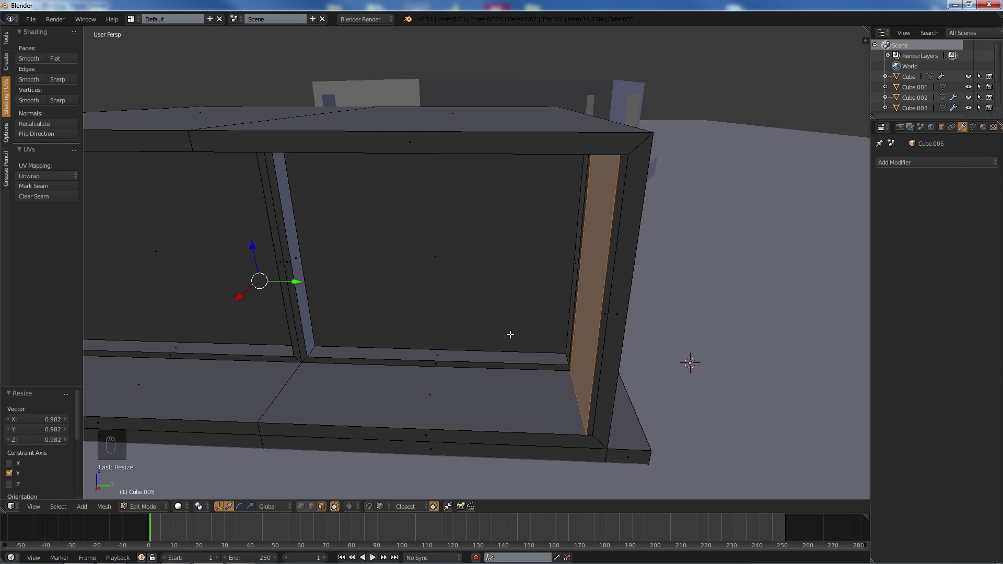
- Undo the side-wall scaling, the extrusions and both back-panel insets, returning to the +Y half of the back wall selected
key("ctrl+z")
key("ctrl+z")
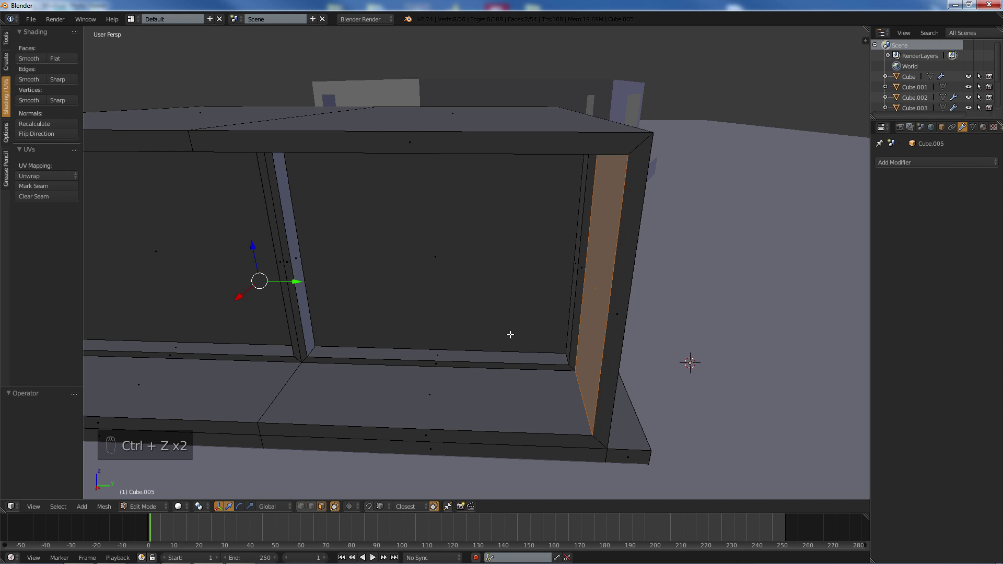
key("ctrl+z")
key("ctrl+z")
key("ctrl+z")
key("ctrl+z")
key("ctrl+z")
key("ctrl+z")
key("ctrl+z")
key("ctrl+z")
key("ctrl+z")
key("ctrl+z")
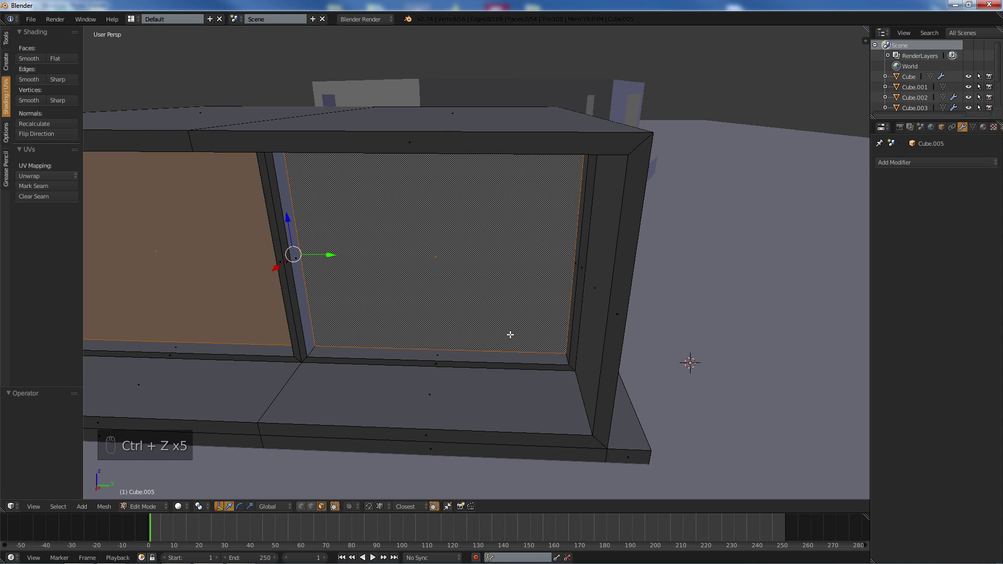
key("ctrl+z")
key("ctrl+z")
key("ctrl+z")
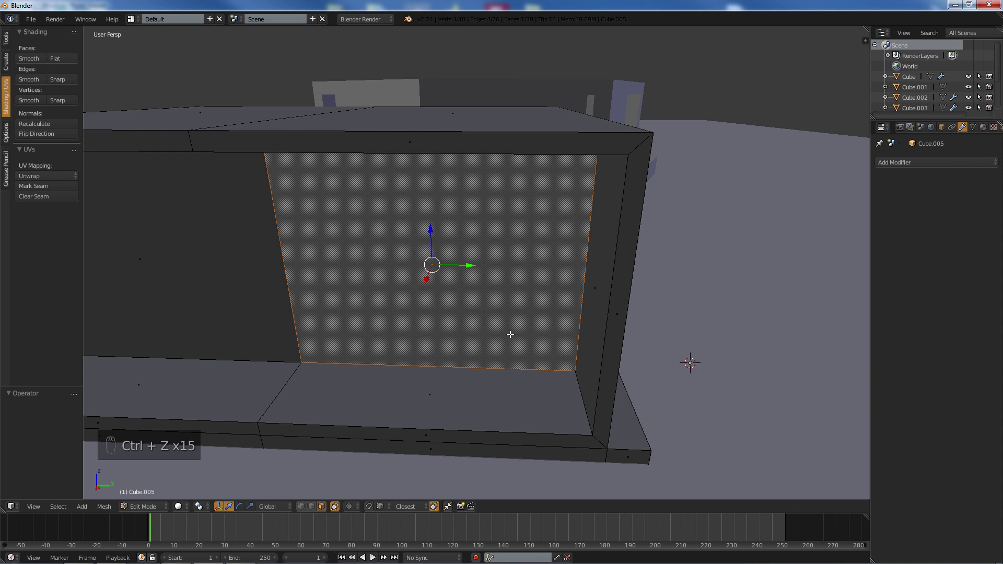
- Inset the selected +Y half of the recess's back wall by 0.05
key("i")
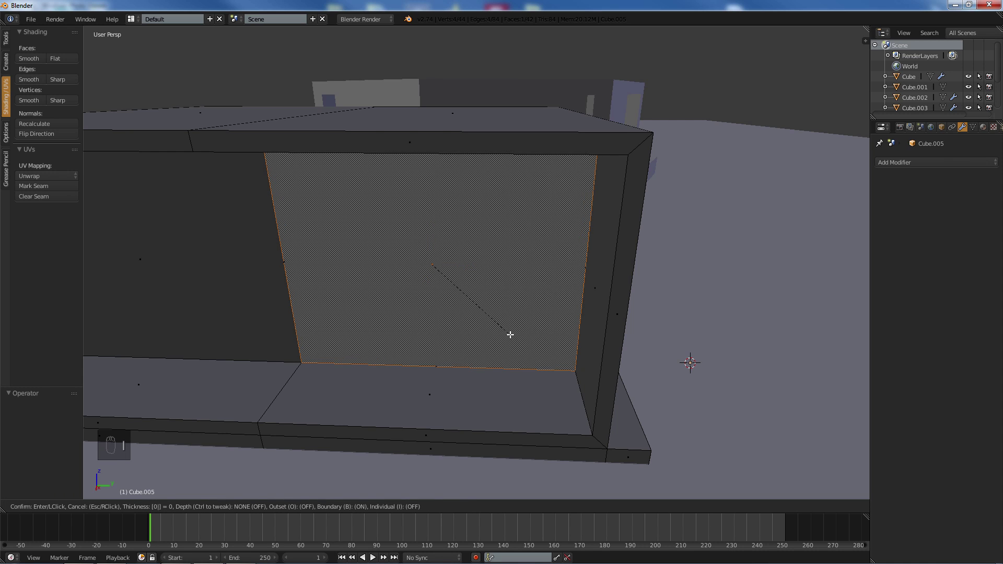
type("0.")
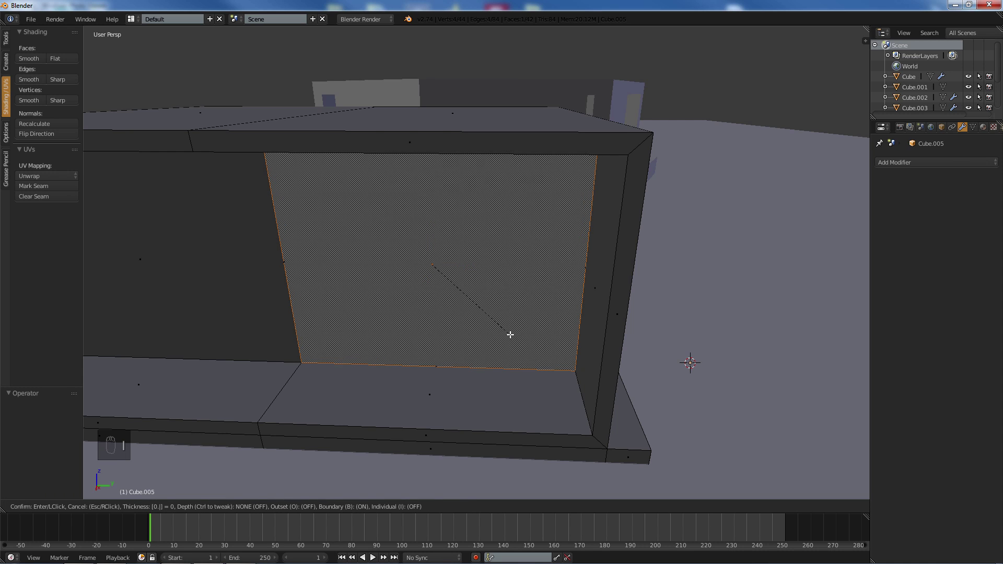
type("1")
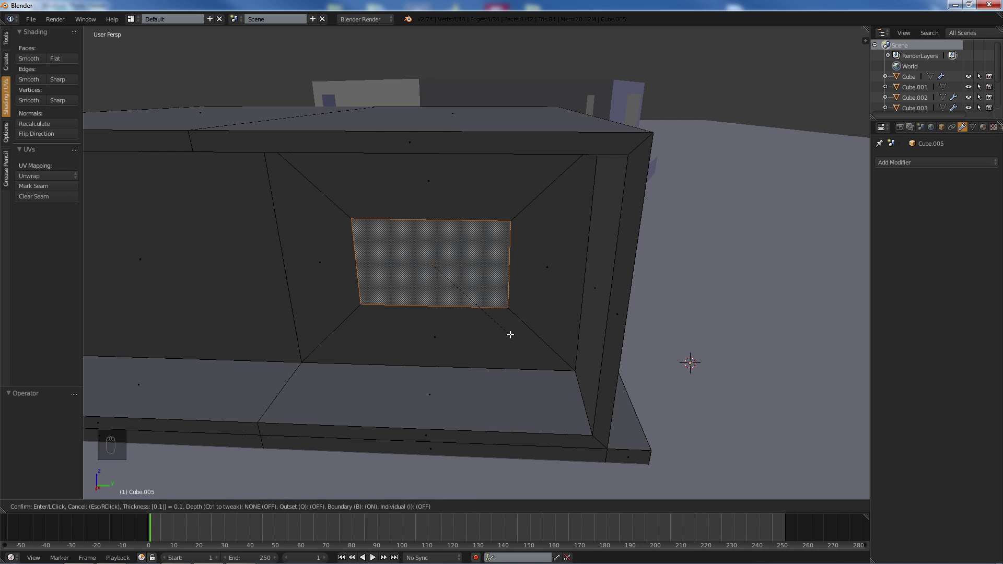
key("BackSpace")
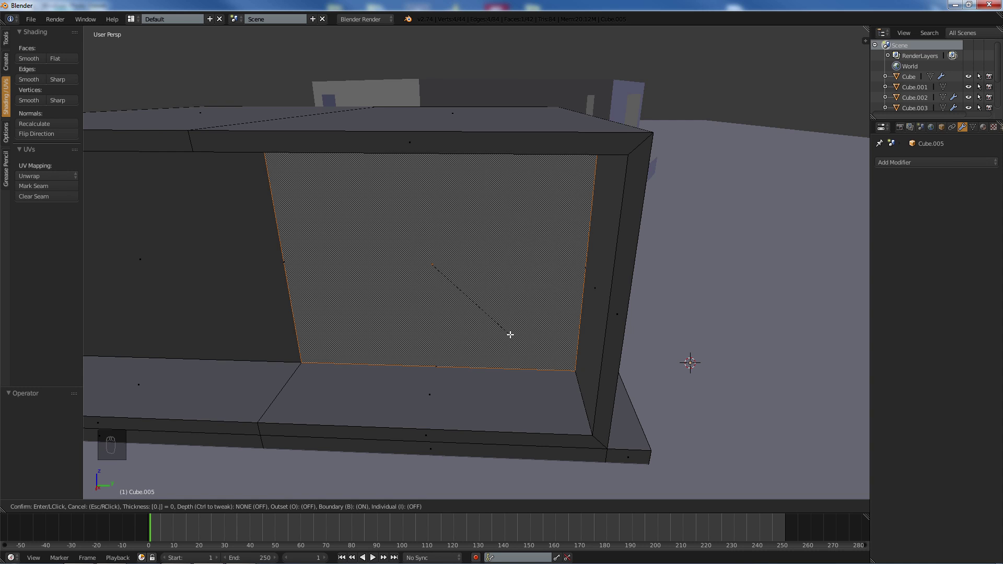
type("5")
key("BackSpace")
type(".")
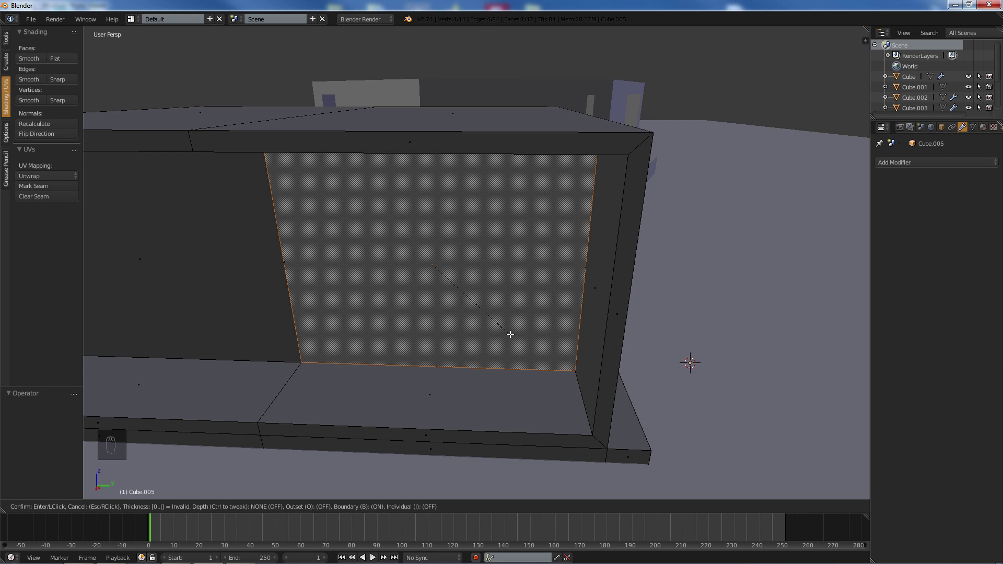
key("BackSpace")
type("05")
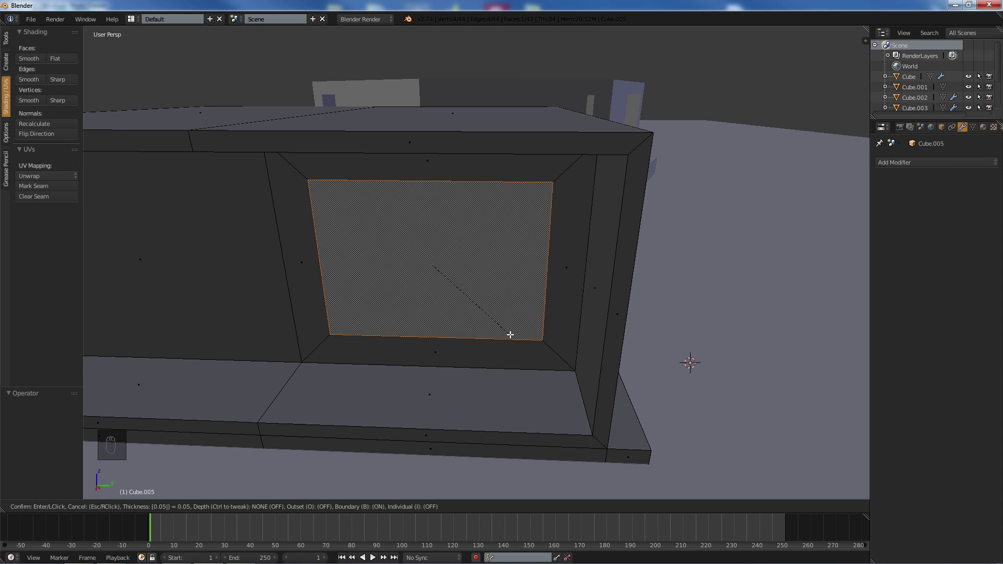
key("Return")
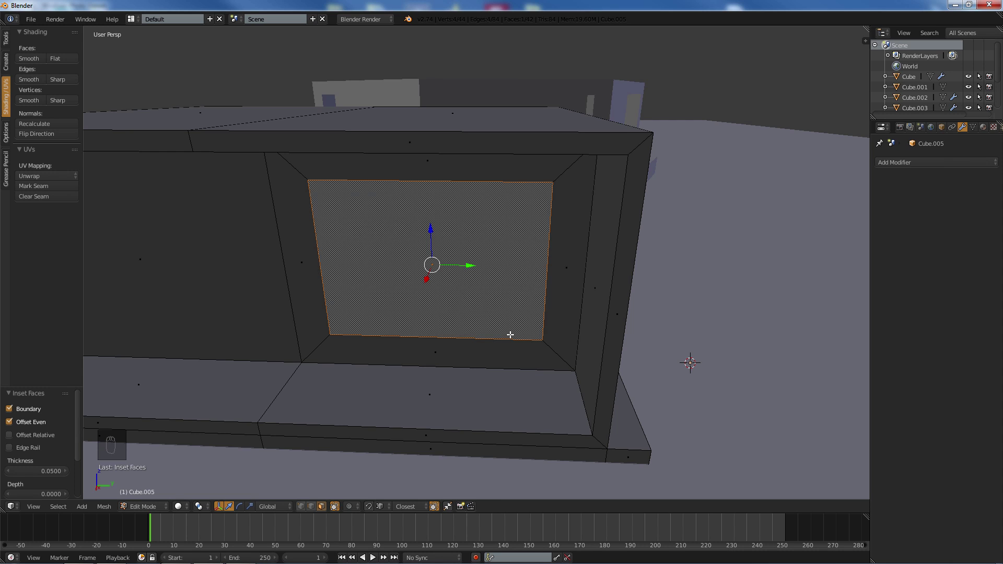
- Undo the last inset on the +Y half of the recess's back wall and inset that face by 0.03 instead
key("ctrl+z")
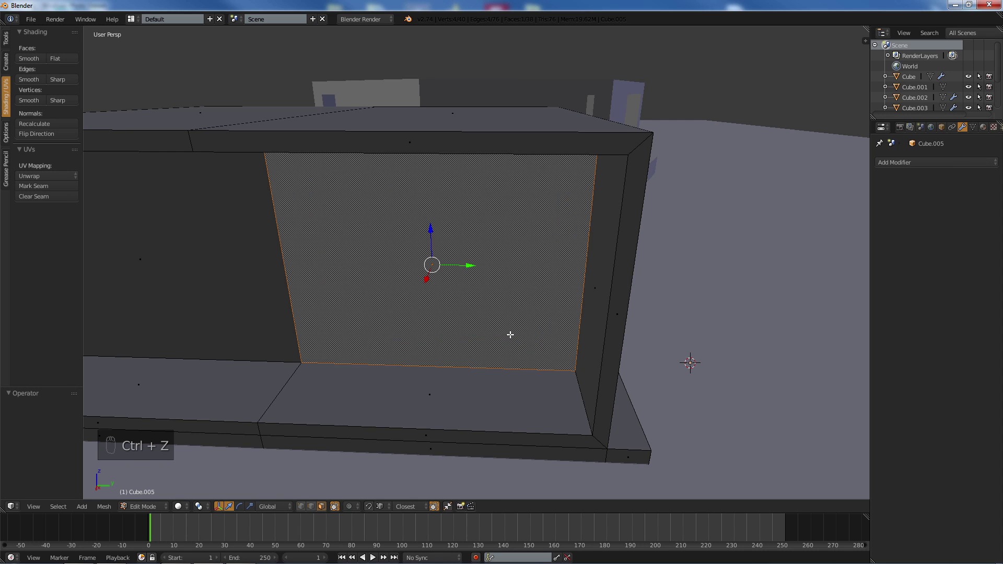
type("i")
type("0.0")
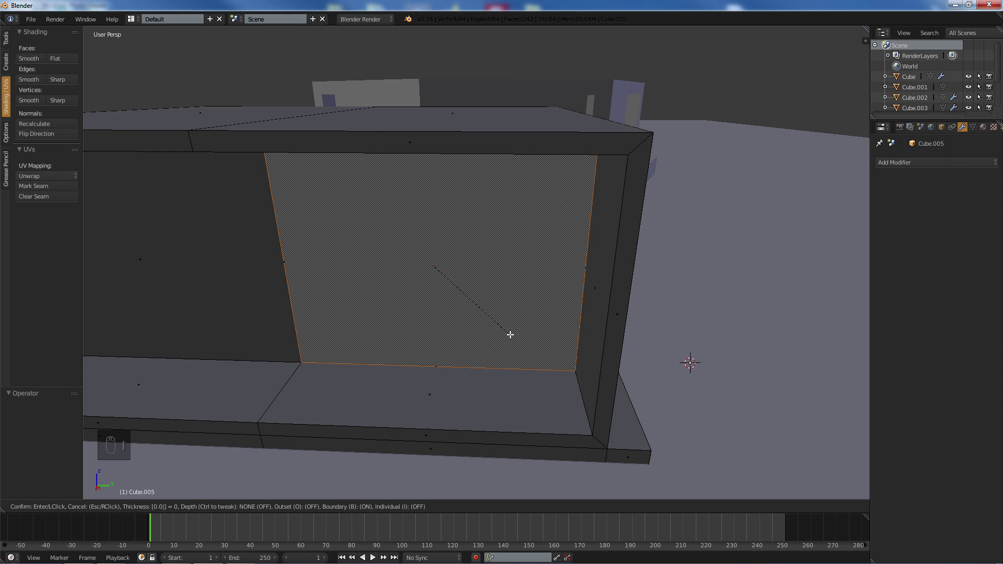
type("3")
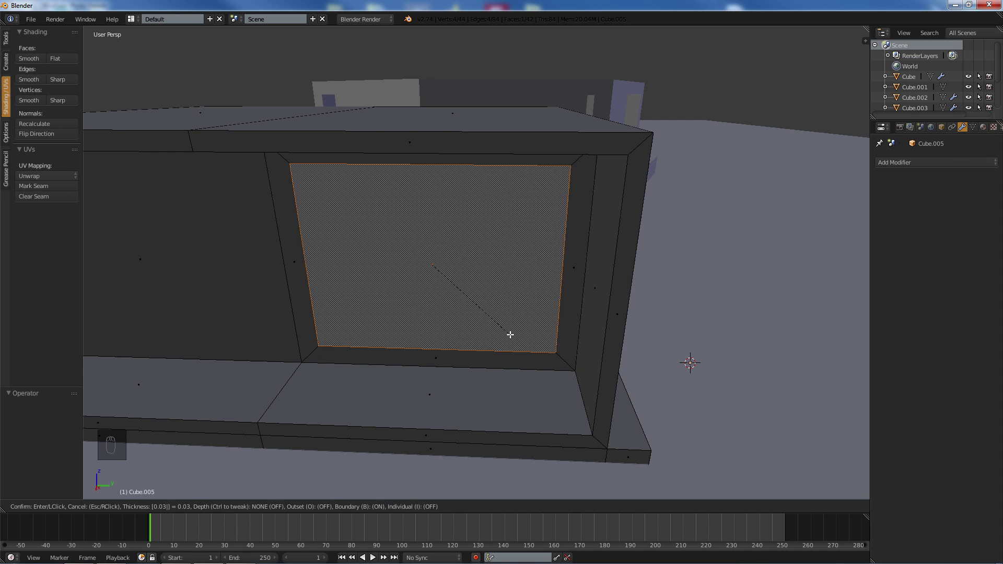
key("Return")
- Select only the -Y half of the recess's back wall and inset it by 0.03
key("a")
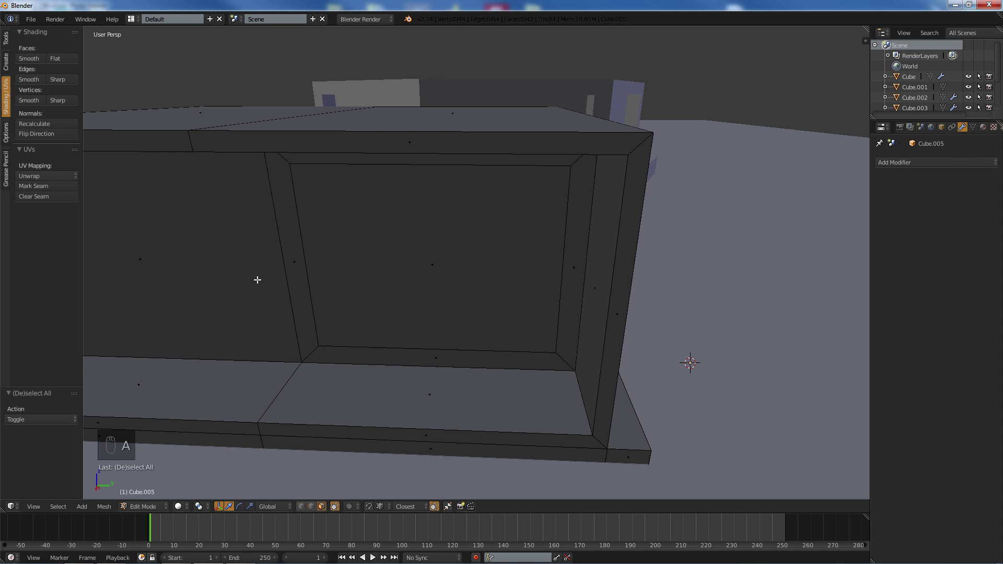
right_click(257, 280)
key("i")
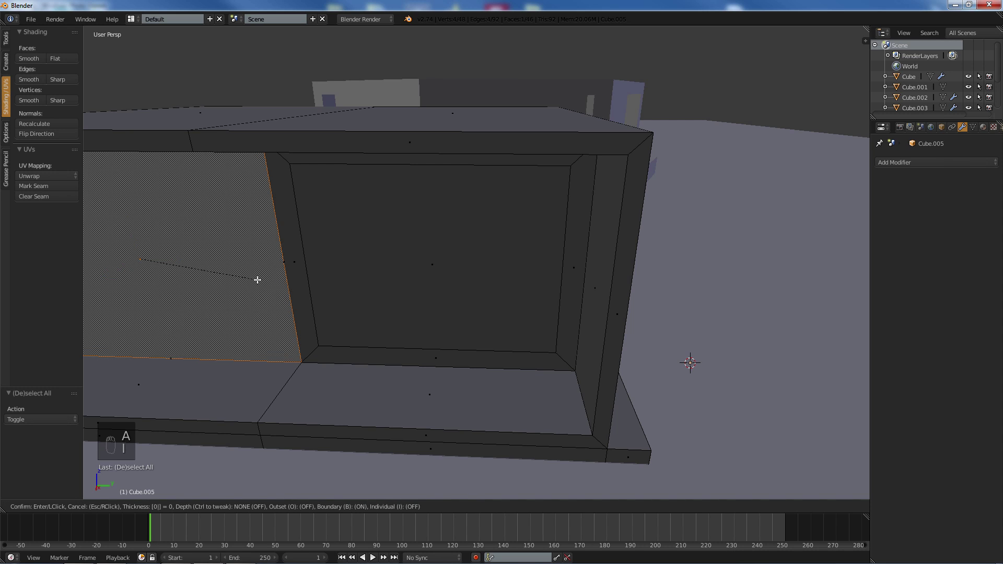
type("0.03")
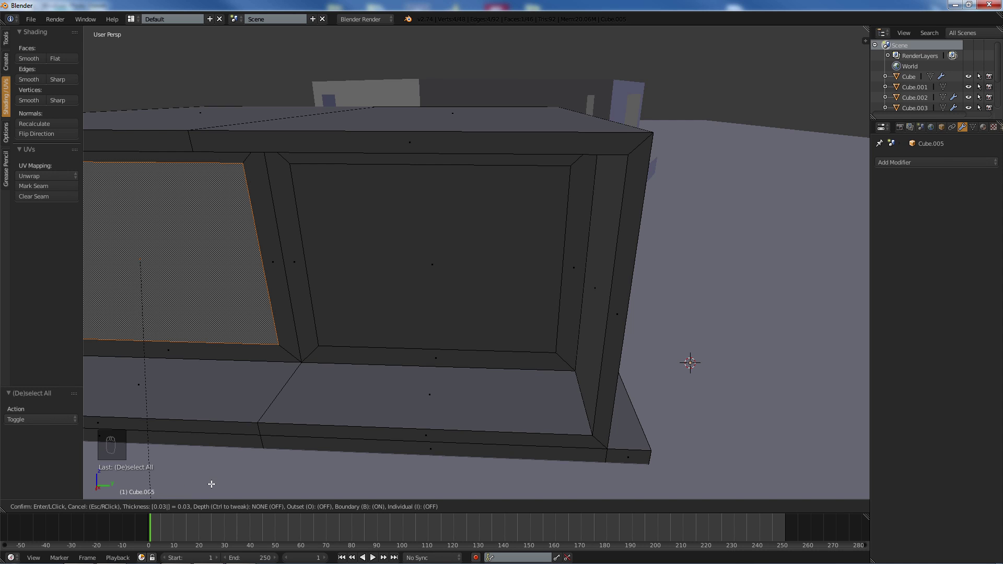
left_click(231, 426)
- Select both inset back panels together and extrude them about 0.045 deeper into the box along X
right_click(425, 255, "shift")
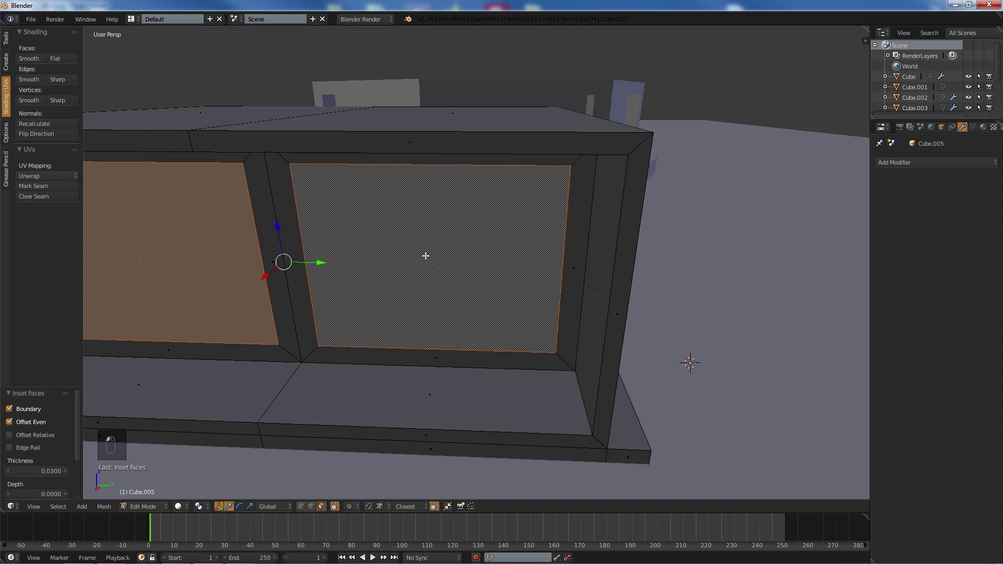
key("e")
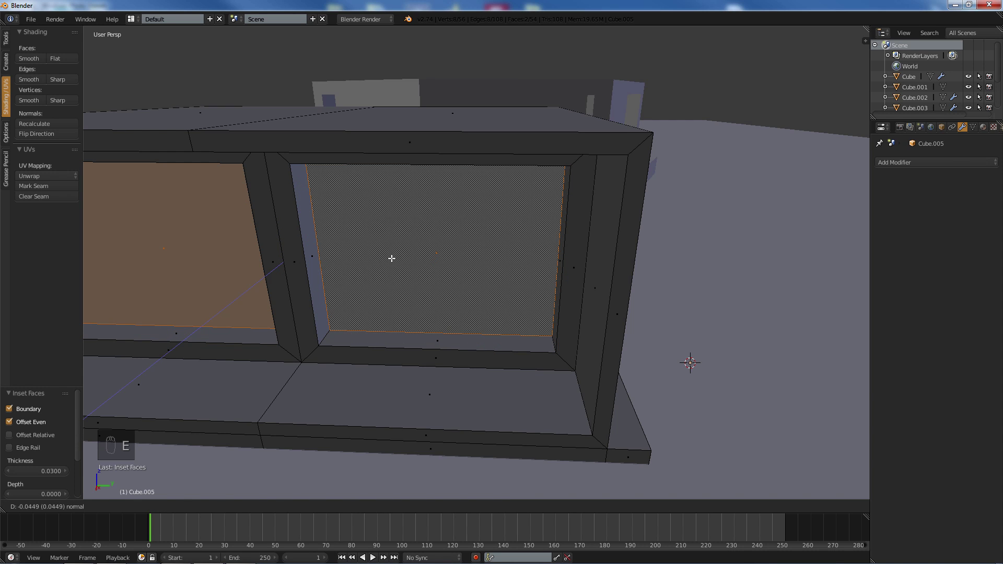
left_click(392, 258)
middle_click_drag(394, 258, 445, 258, "shift")
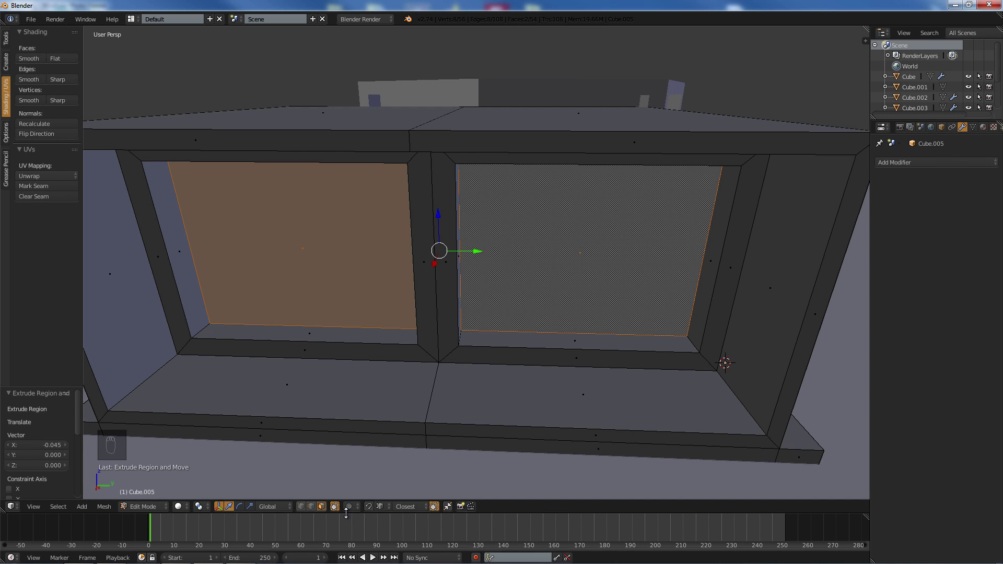
- Extrude the recess's two inner side walls in place and scale them to about 0.95 along Y
key("a")
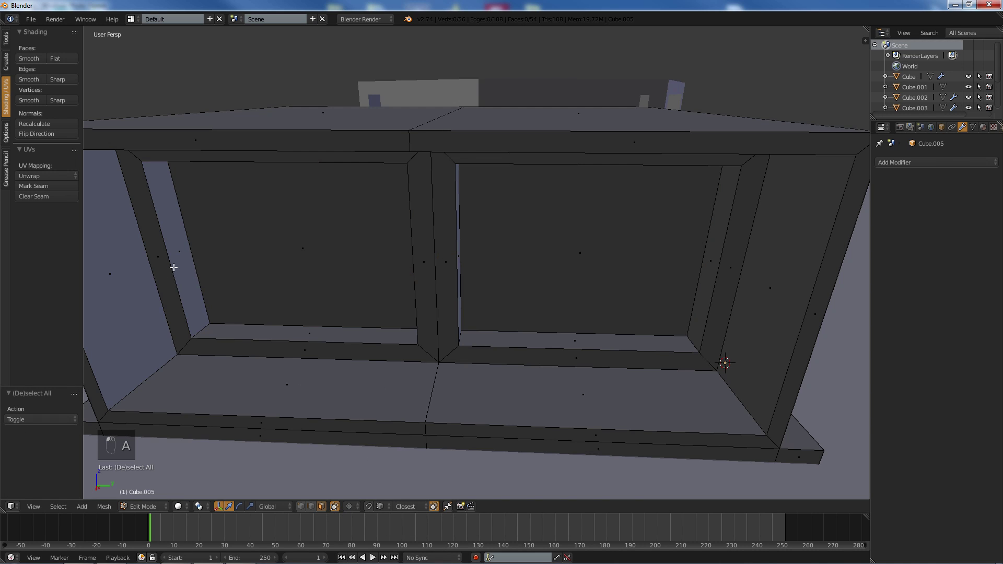
right_click(140, 290)
right_click(779, 314, "shift")
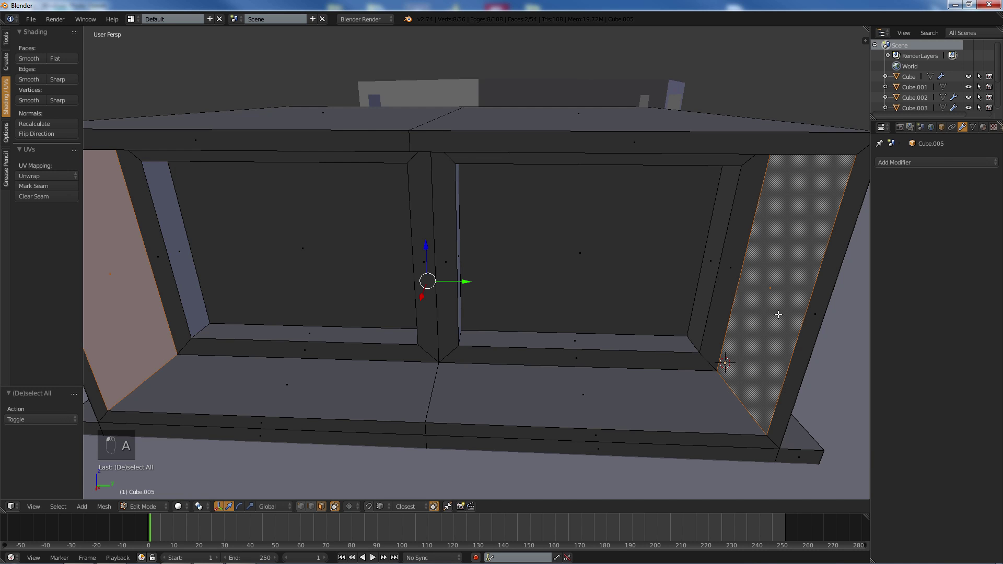
key("e")
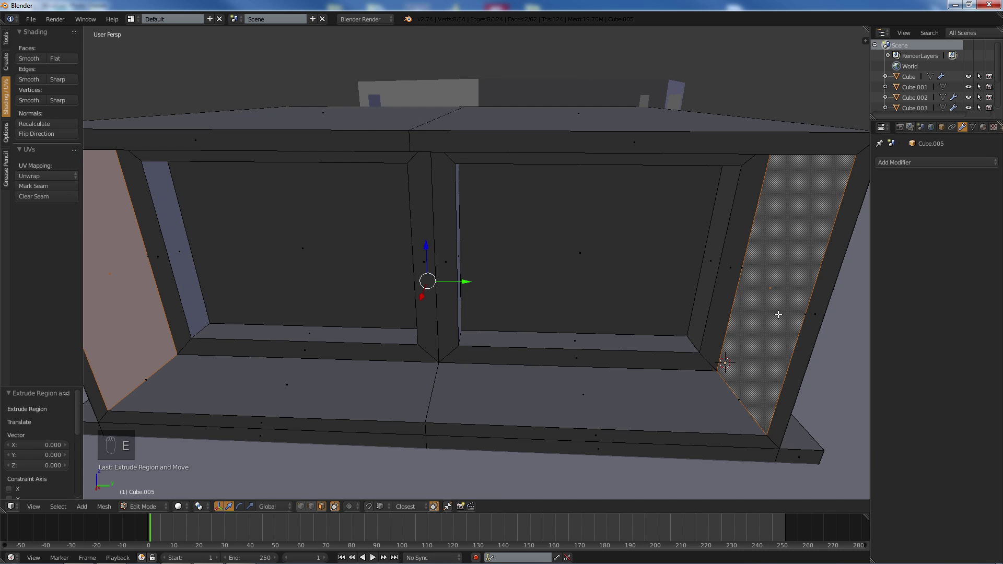
key("s")
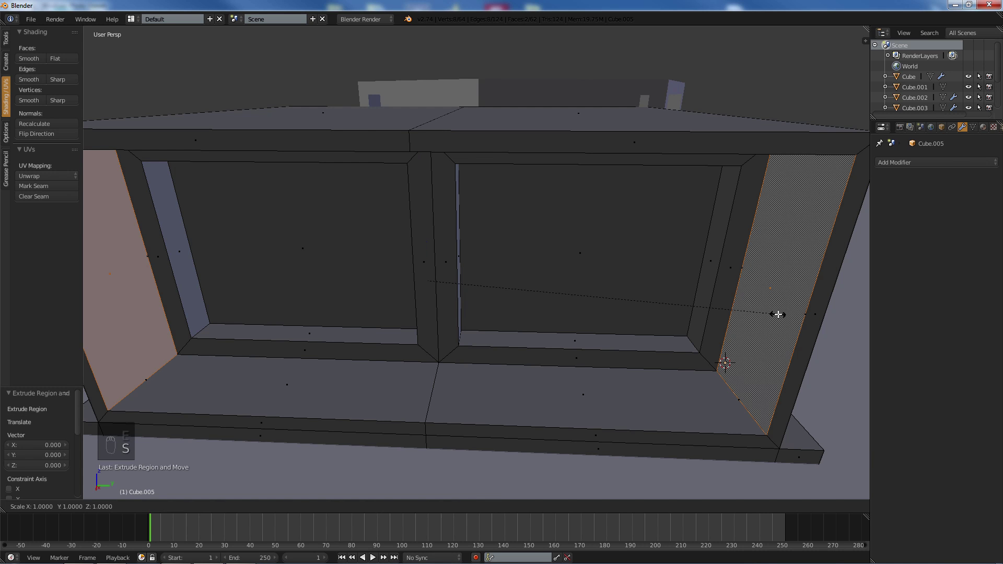
key("y")
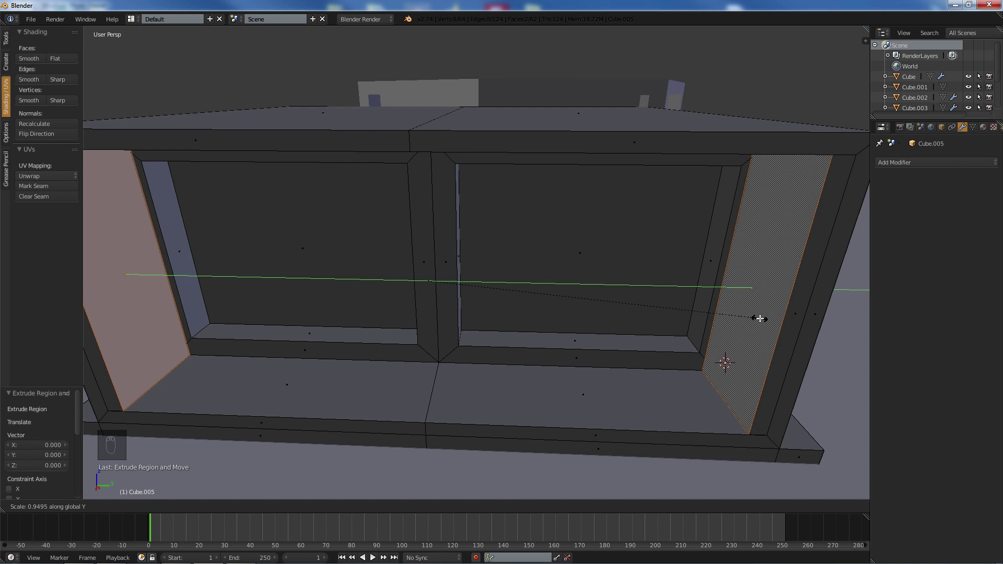
left_click(760, 319)
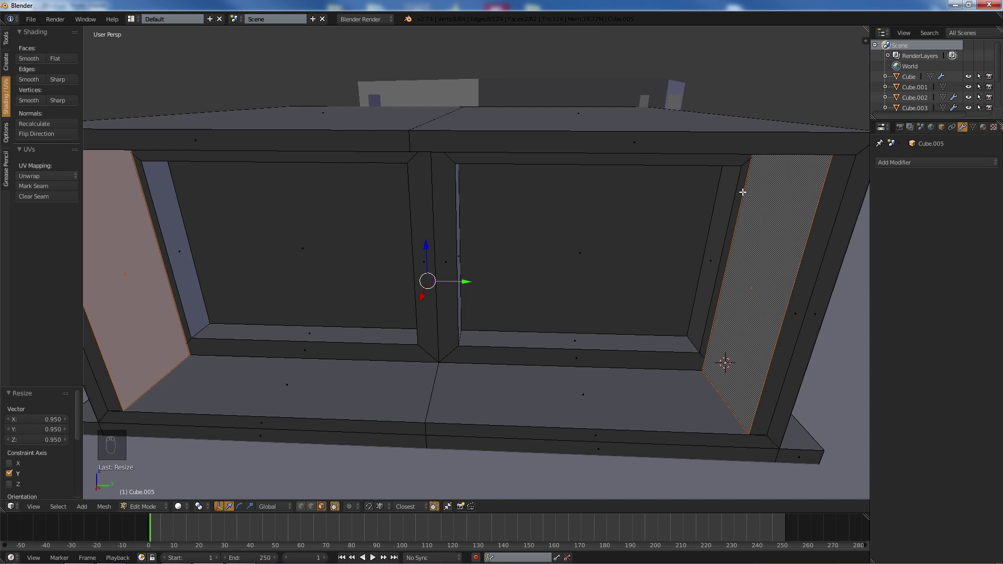
- Select the two narrow front strips beside the side walls and extrude them about 0.251 outward along X as side flaps
right_click(782, 373)
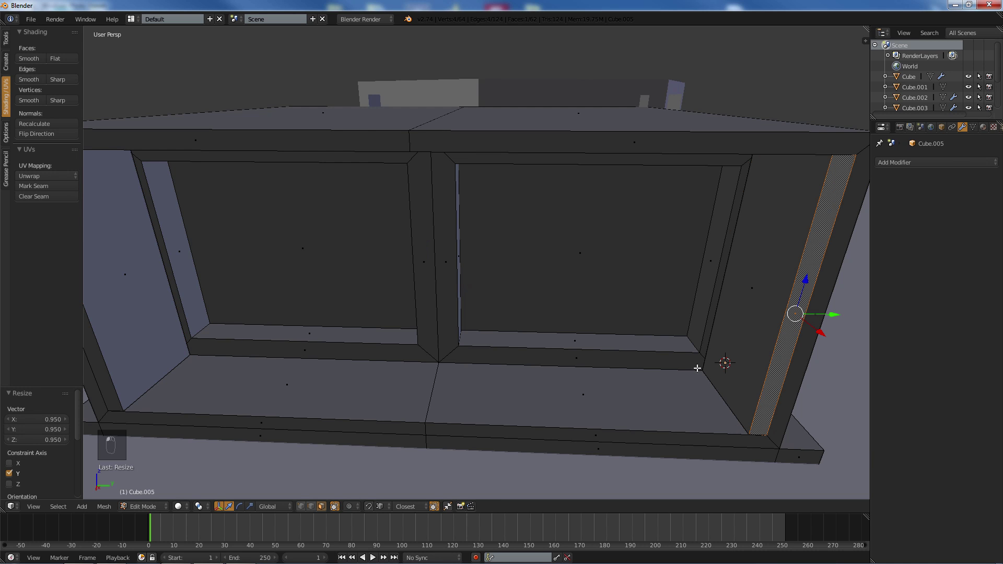
right_click(94, 359, "shift")
scroll(355, 327, "down", 6)
key("e")
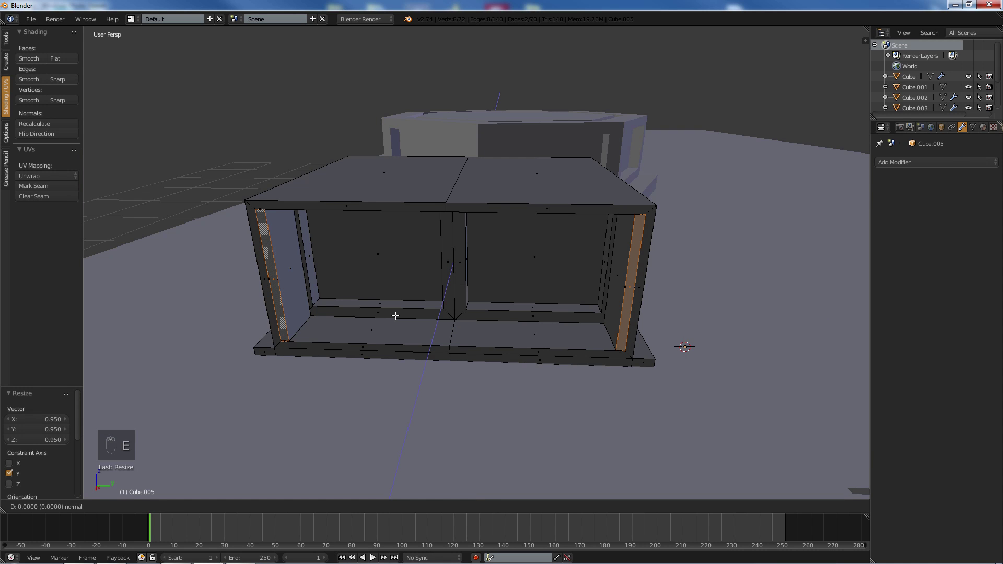
left_click(370, 372)
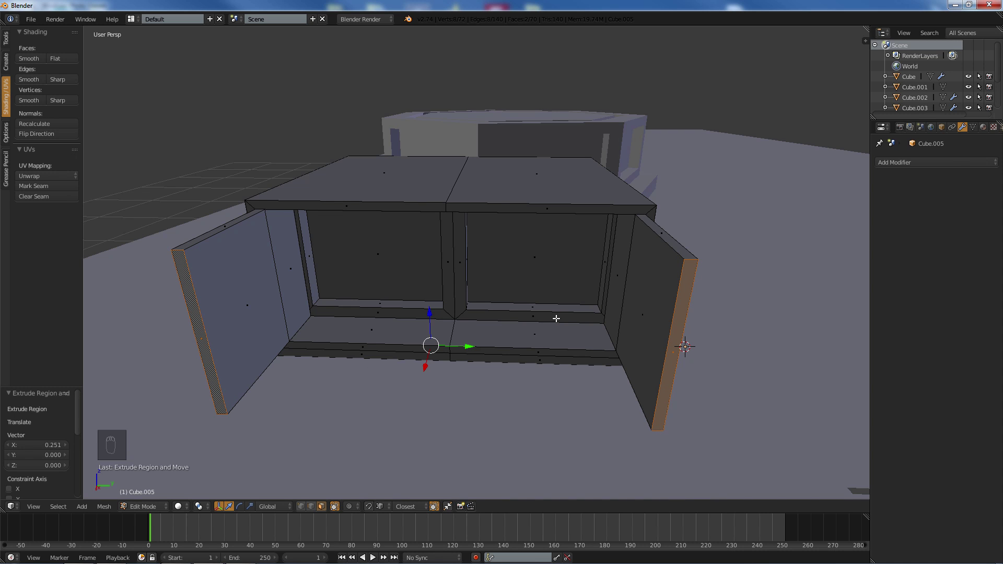
- Move the end faces of both side flaps about 0.018 farther out along X and return to Object Mode
middle_click_drag(555, 319, 522, 321)
scroll(522, 320, "down", 4)
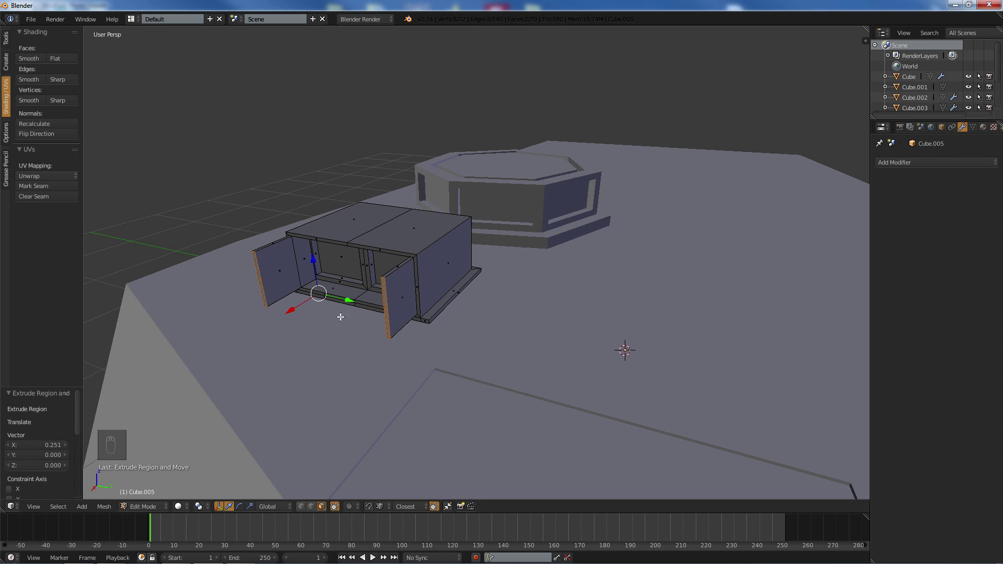
middle_click_drag(390, 290, 435, 299)
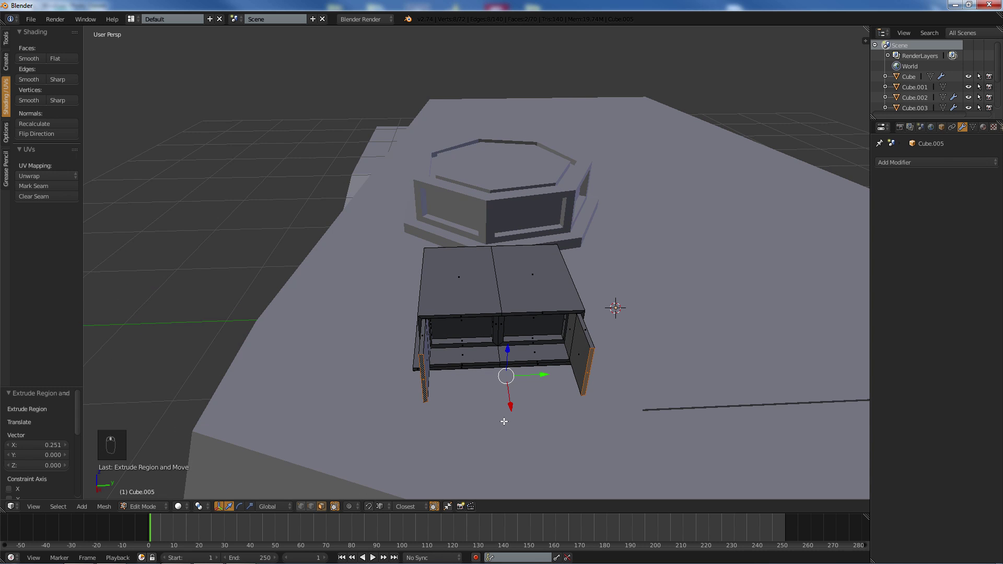
left_click_drag(511, 408, 513, 412)
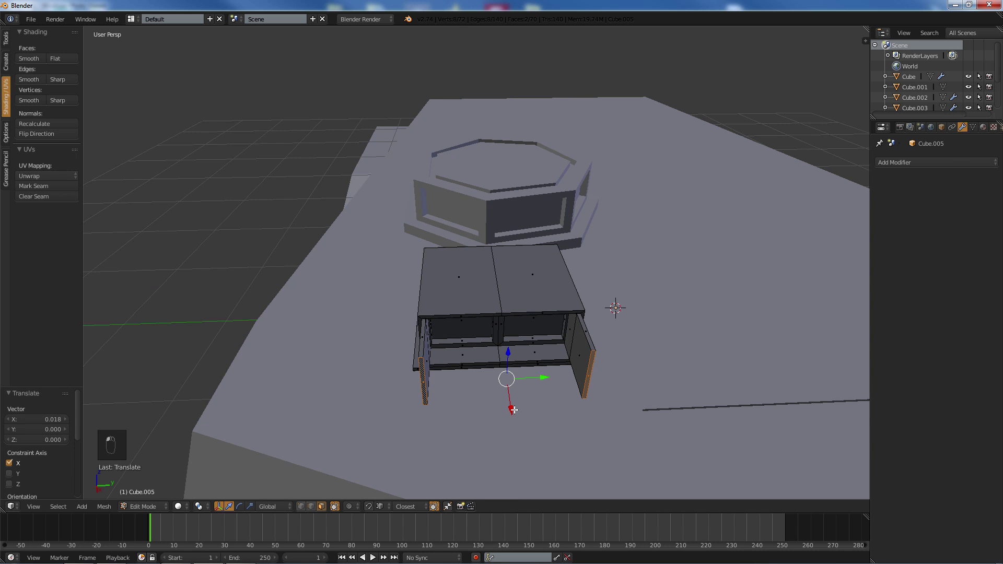
key("a")
scroll(601, 326, "down", 5)
key("Tab")
middle_click_drag(590, 327, 457, 289)
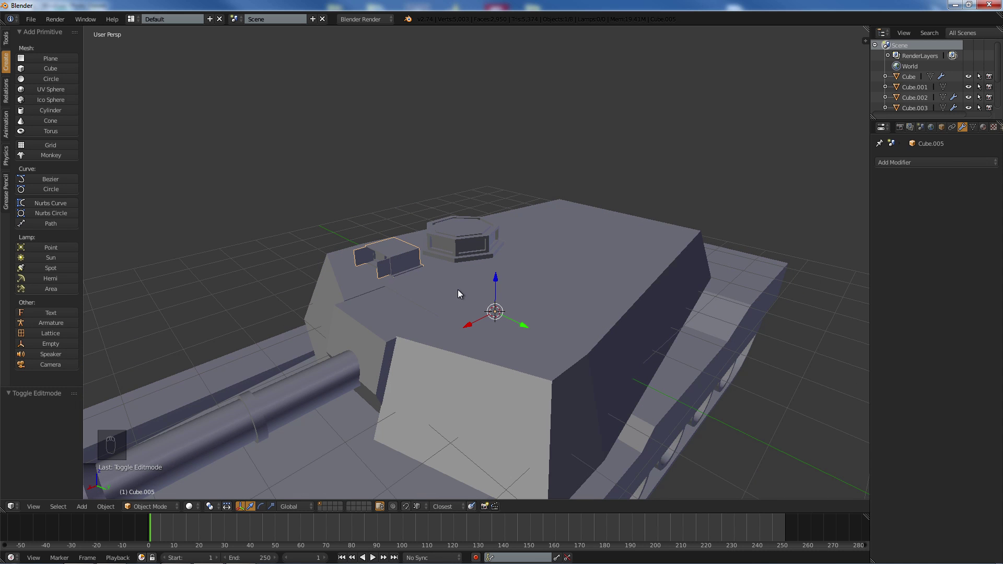
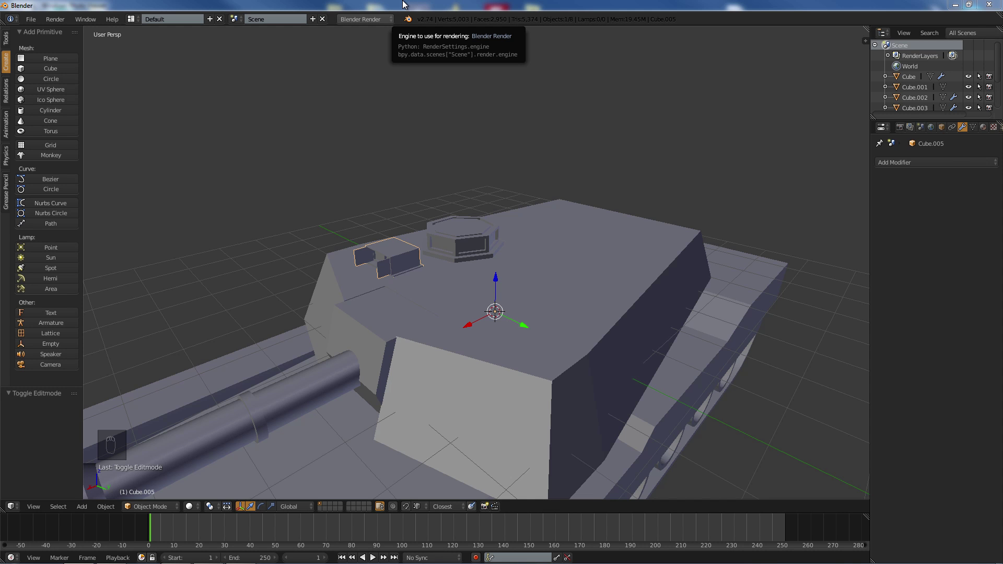
- Deselect the finished box and add a new cube with radius 1 at the scene origin
middle_click_drag(648, 274, 532, 284)
middle_click_drag(484, 261, 364, 291)
scroll(478, 259, "up", 1)
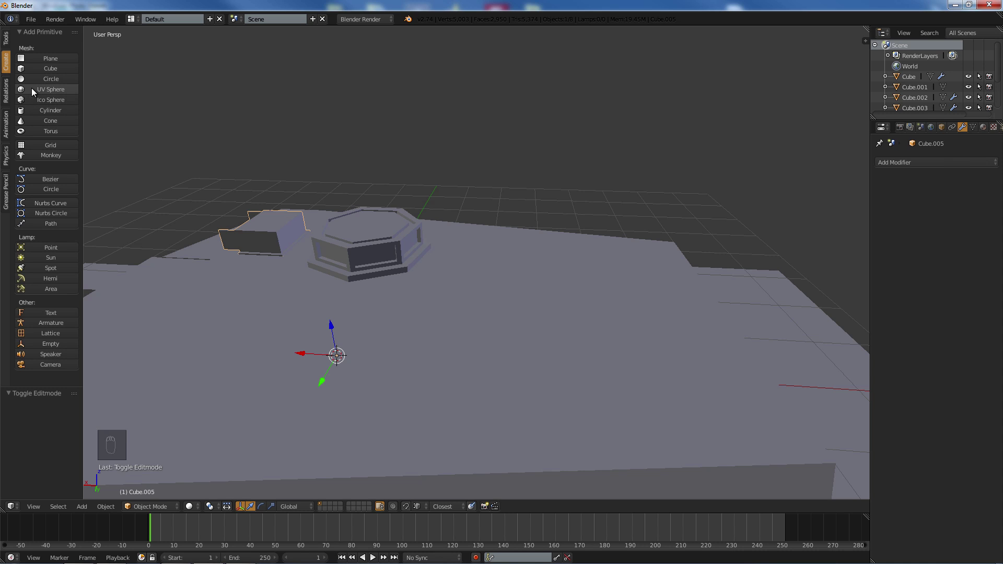
middle_click_drag(523, 289, 447, 263)
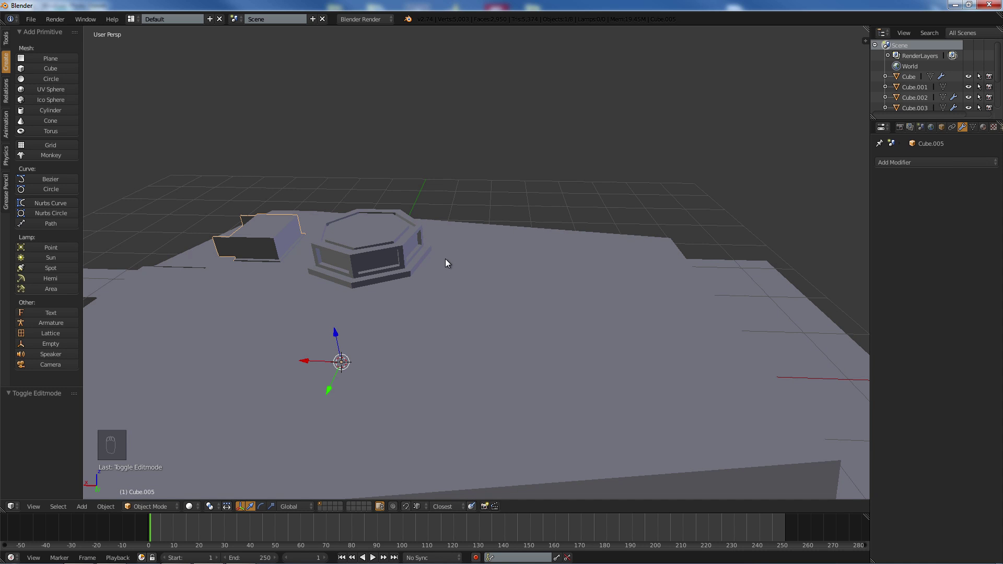
key("Tab")
key("Tab")
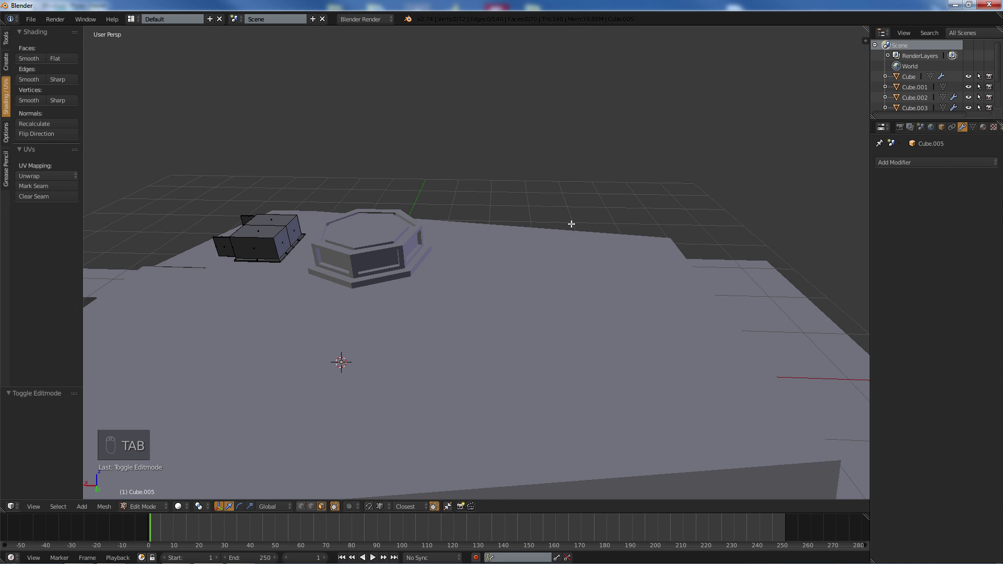
key("a")
key("a")
key("a")
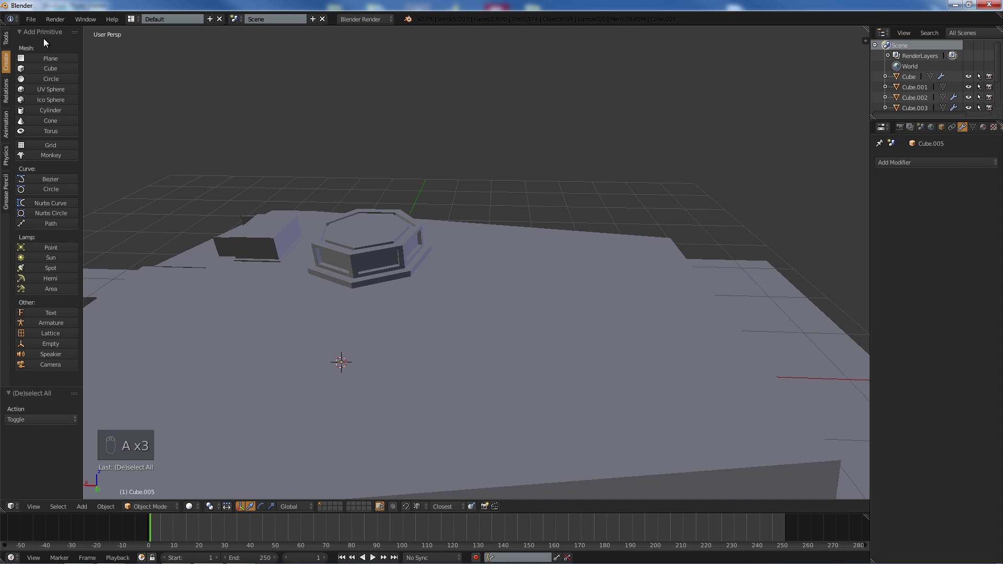
left_click(61, 71)
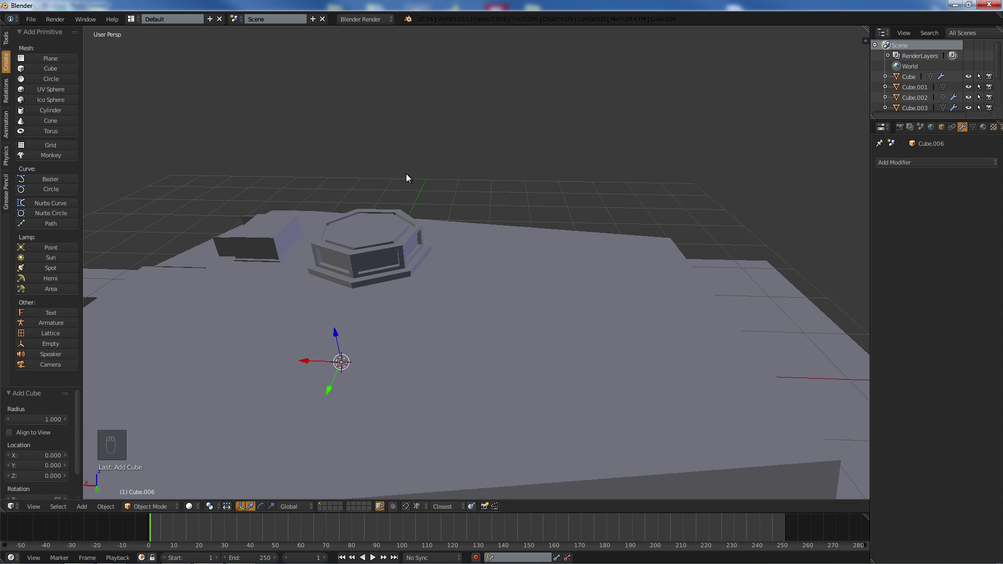
- In Edit Mode, select the new cube's whole mesh and raise it about 1.615 along Z above the turret roof
key("Tab")
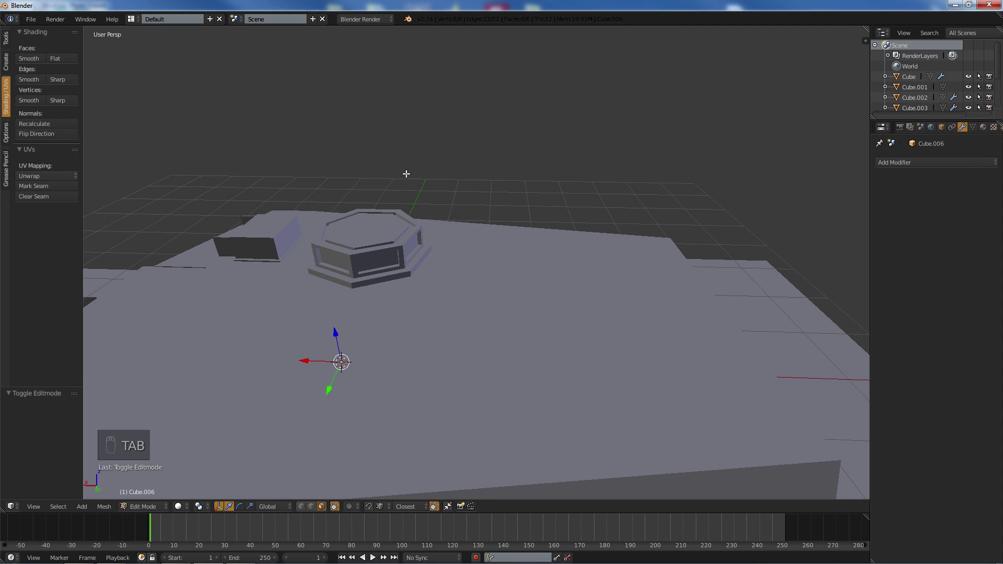
key("Tab")
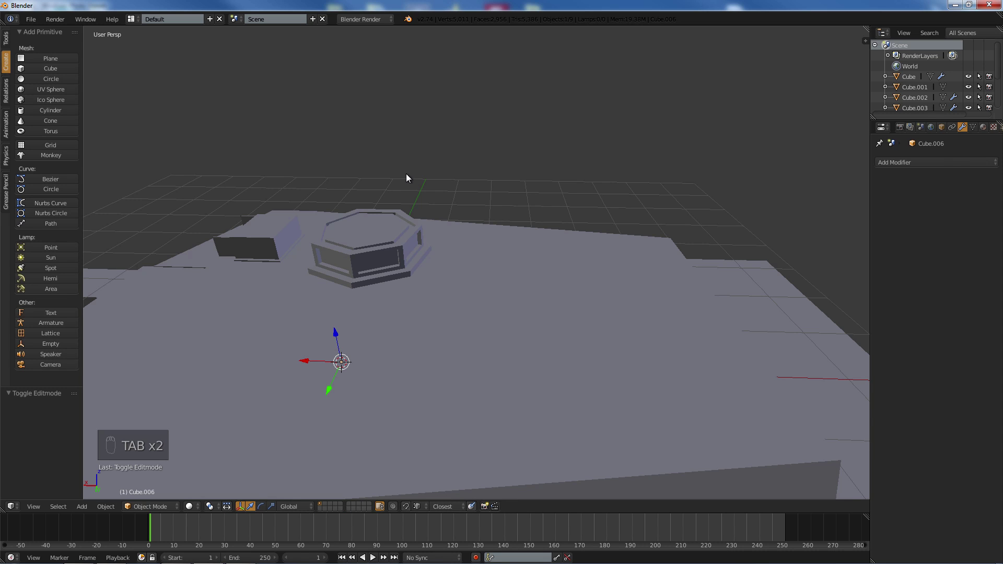
key("Tab")
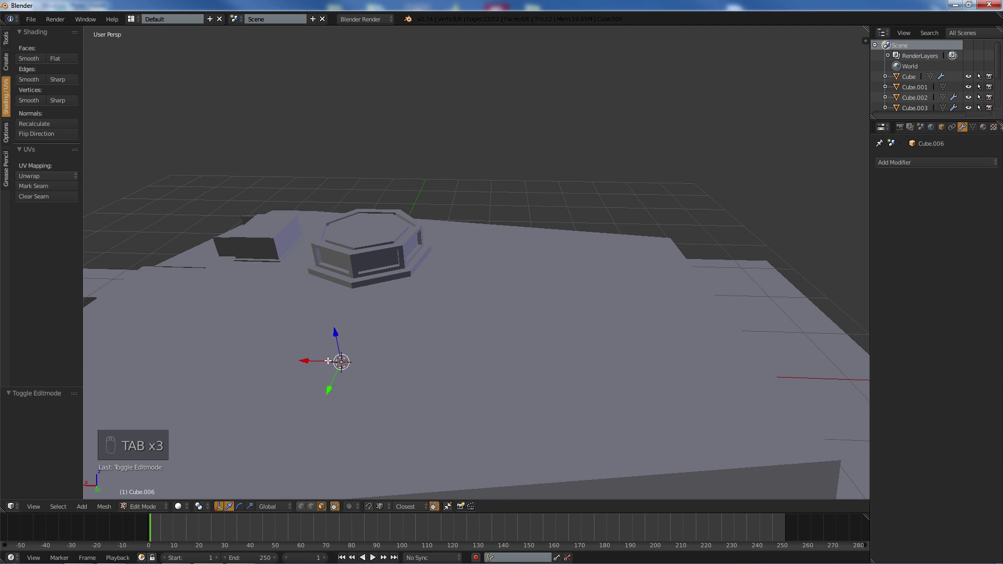
key("a")
key("a")
key("a")
key("a")
key("a")
key("a")
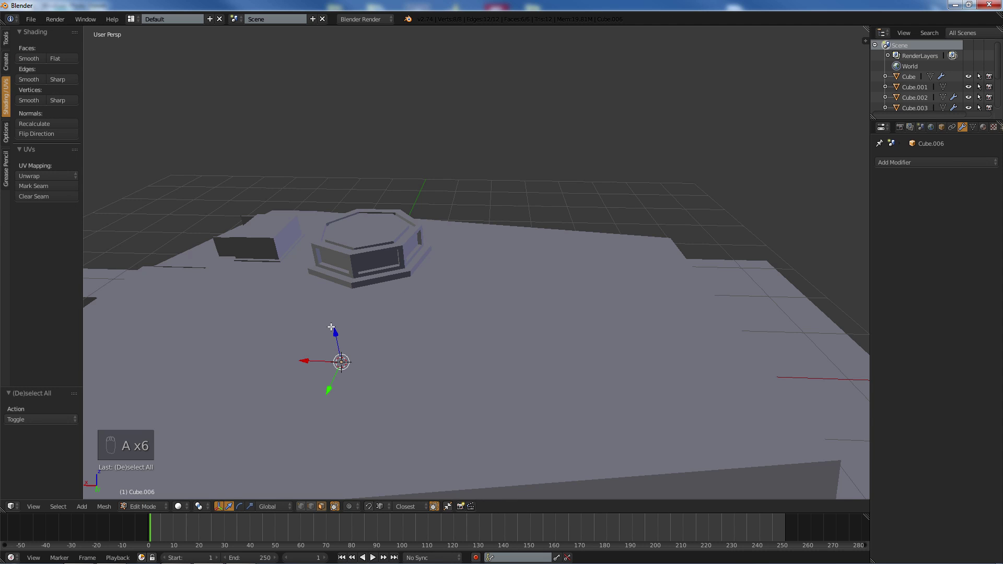
left_click_drag(329, 332, 312, 237)
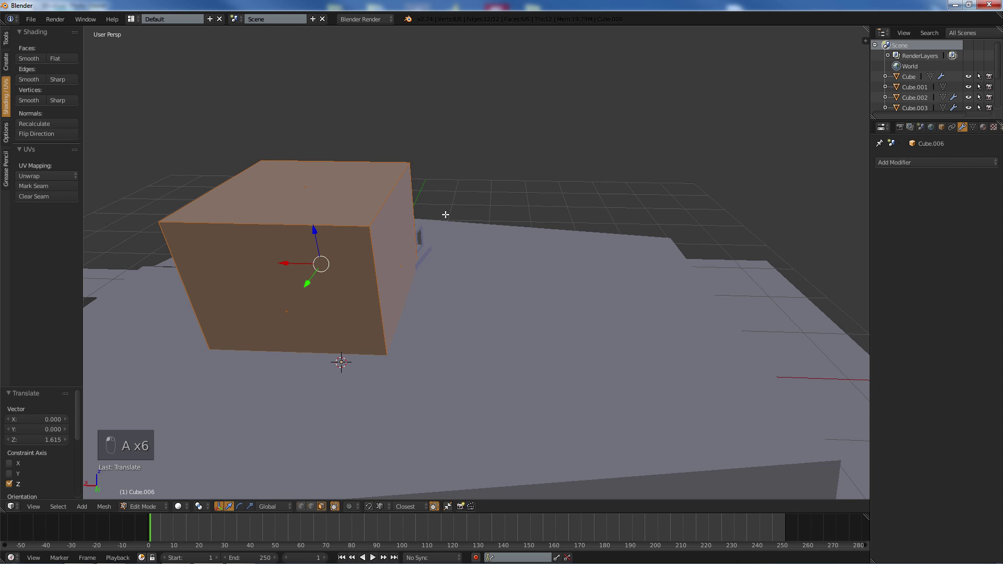
- Flatten the raised cube into a slab by scaling it to about 0.138 along Z
key("s")
key("z")
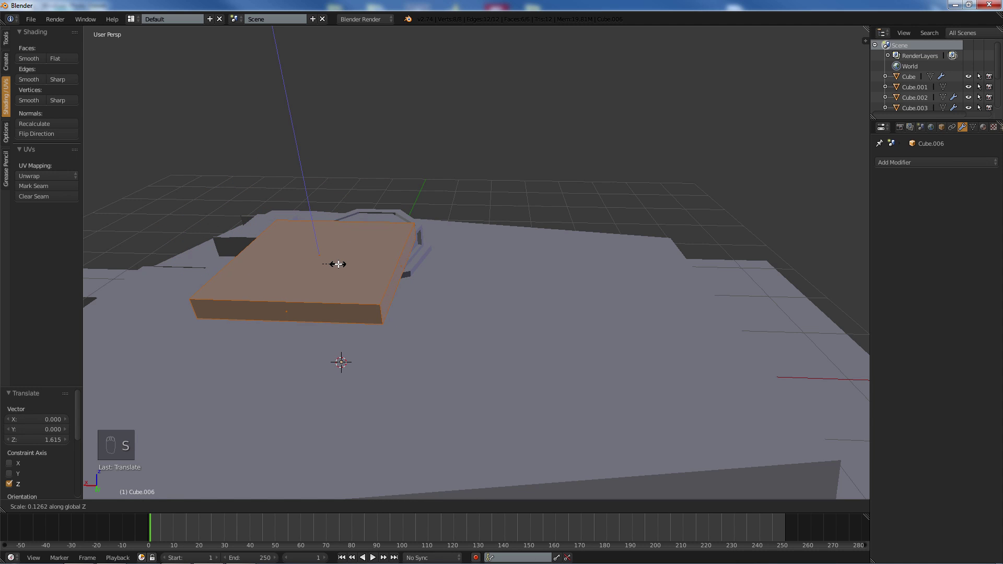
left_click(338, 264)
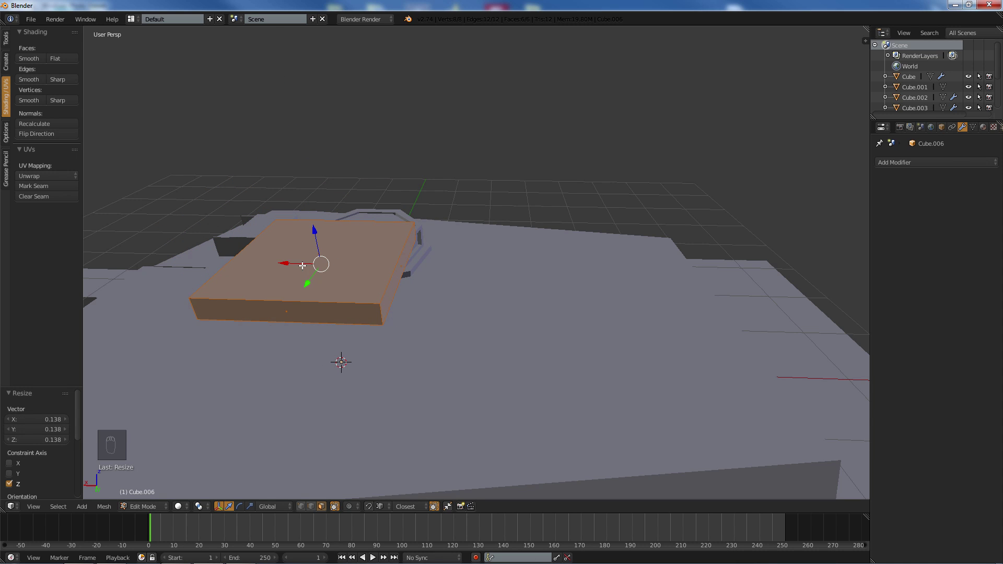
- Move the slab about -2.832 along X, lower it about 0.412 along Z onto the turret roof, and deselect it
left_click_drag(284, 264, 512, 264)
middle_click_drag(486, 240, 597, 249)
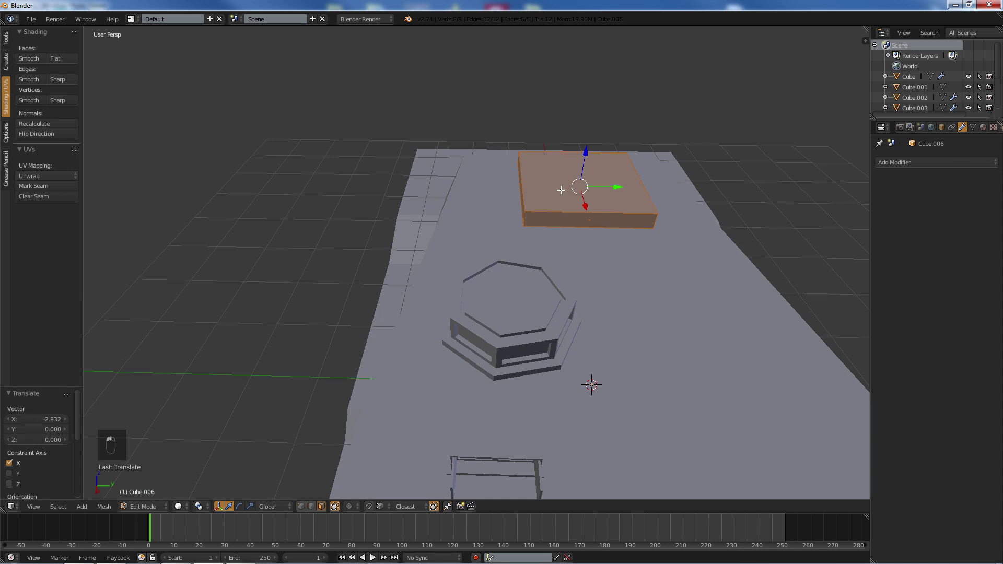
middle_click_drag(561, 189, 371, 216, "shift")
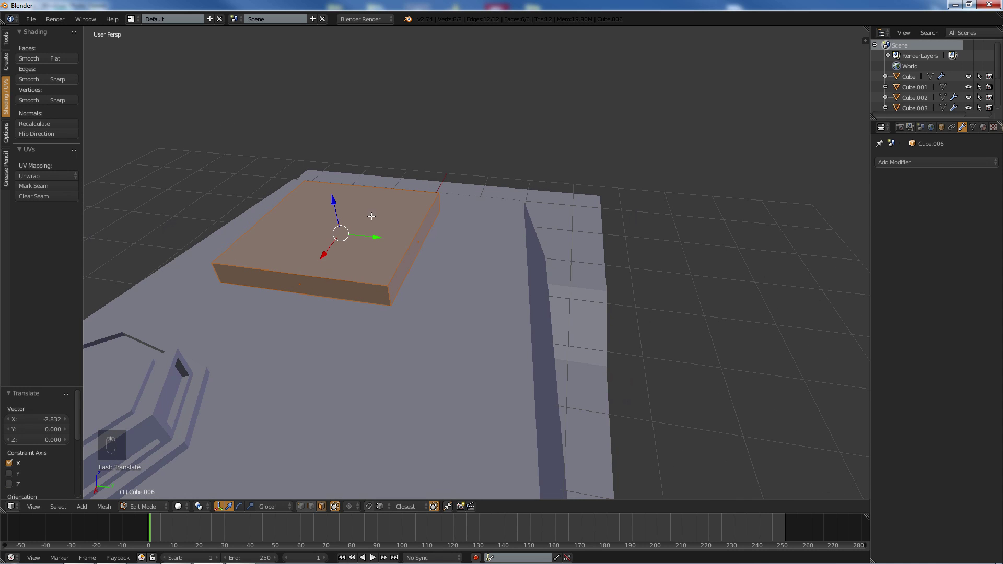
left_click_drag(333, 198, 338, 225)
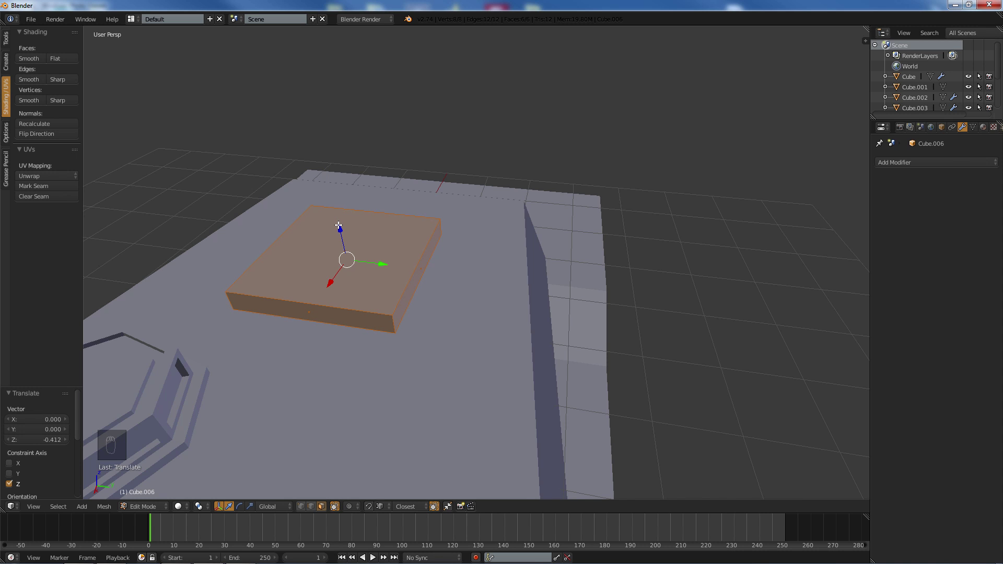
middle_click_drag(339, 226, 218, 231)
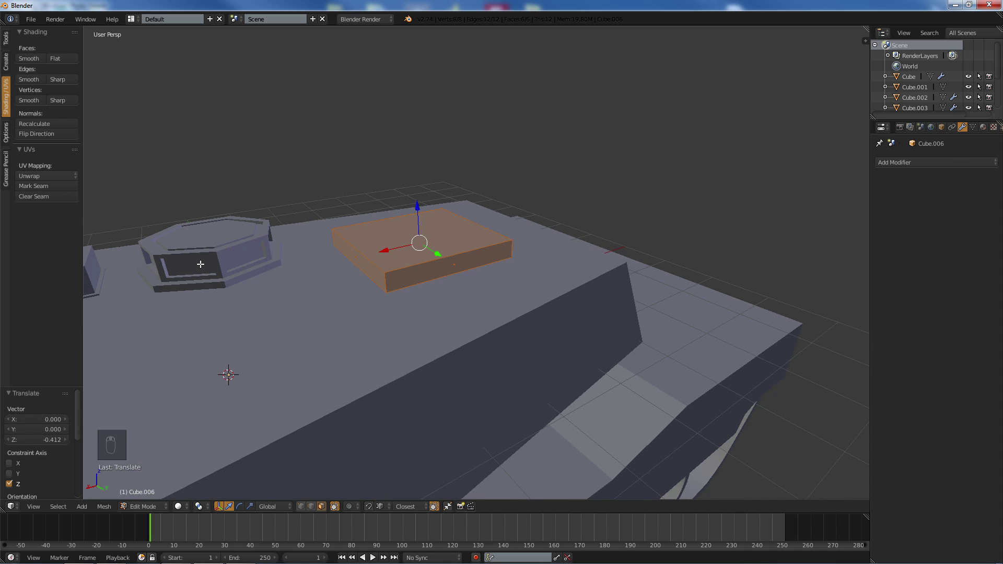
middle_click_drag(290, 252, 402, 288)
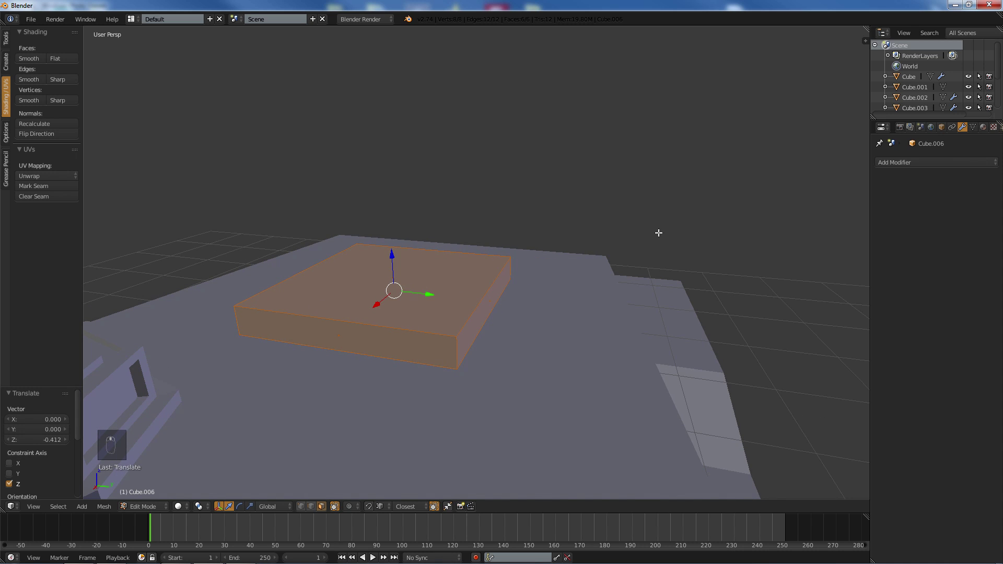
middle_click_drag(441, 246, 440, 255)
key("a")
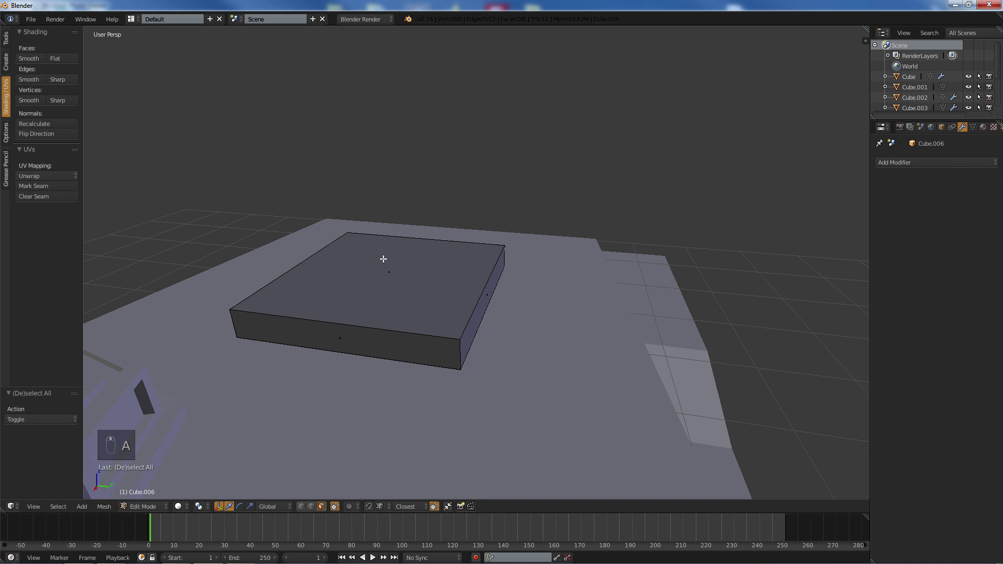
key("ctrl+r")
left_click(379, 335)
right_click(380, 338)
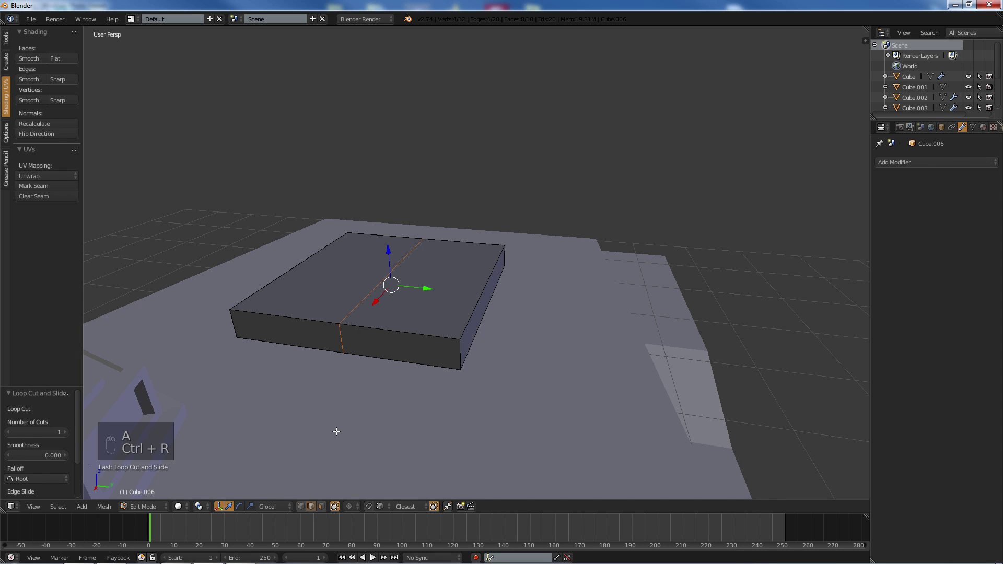
key("ctrl+z")
- Split the slab into two equal halves across Y with one centred loop cut, and deselect the new edges
key("ctrl+r")
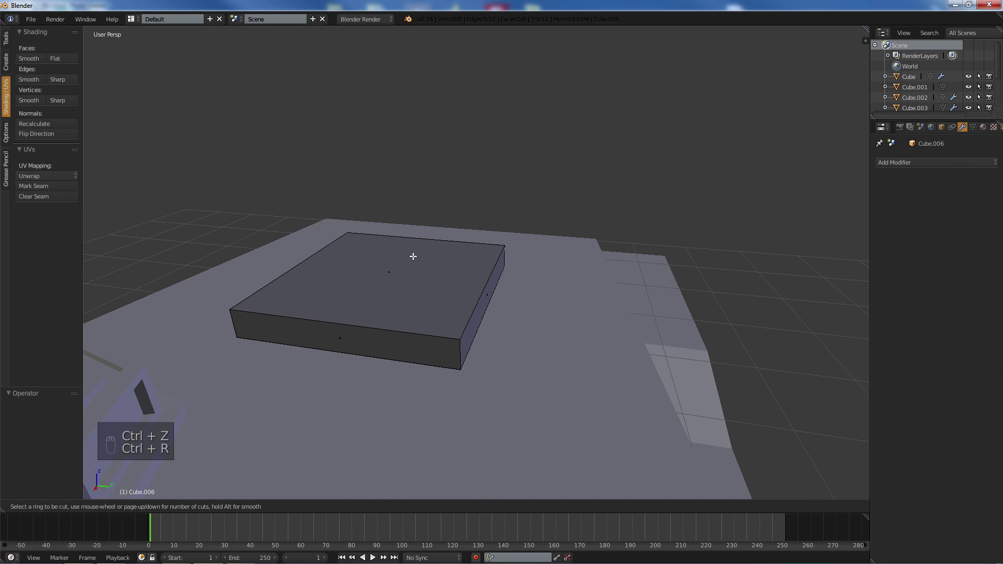
left_click(412, 237)
right_click(412, 237)
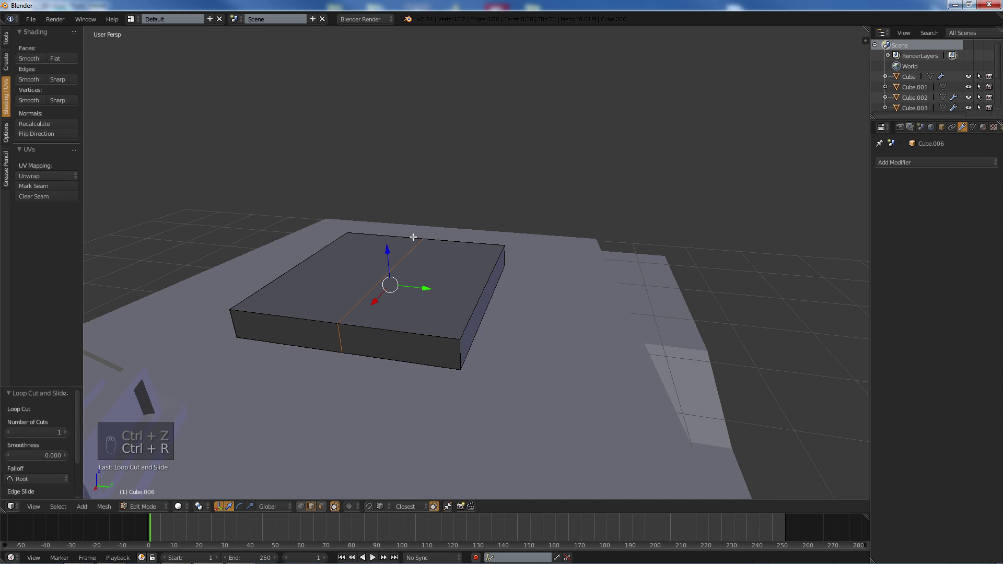
key("a")
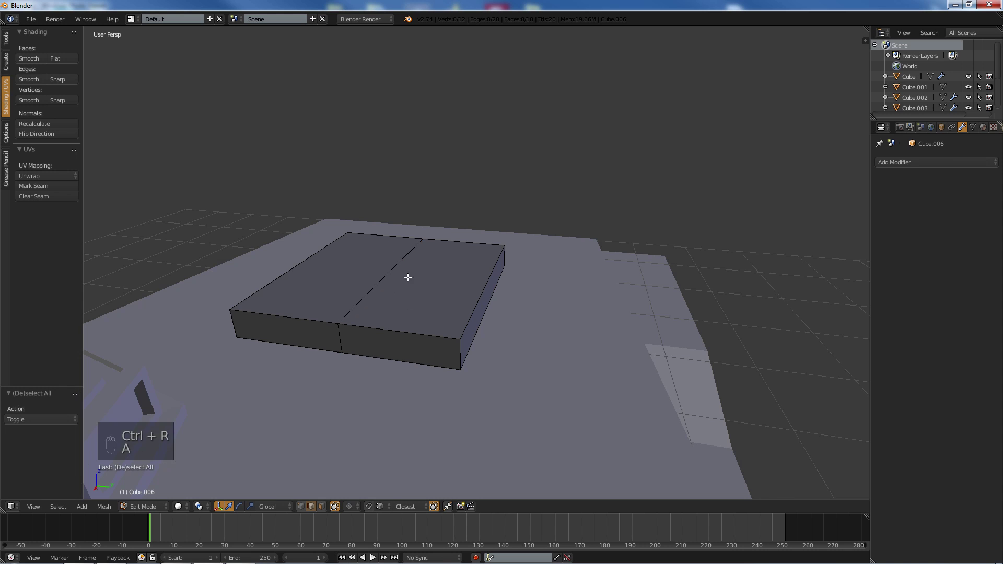
- Delete all faces of the slab's half on the positive Y side, including its outer side face
left_click(322, 506)
right_click(403, 335, "alt")
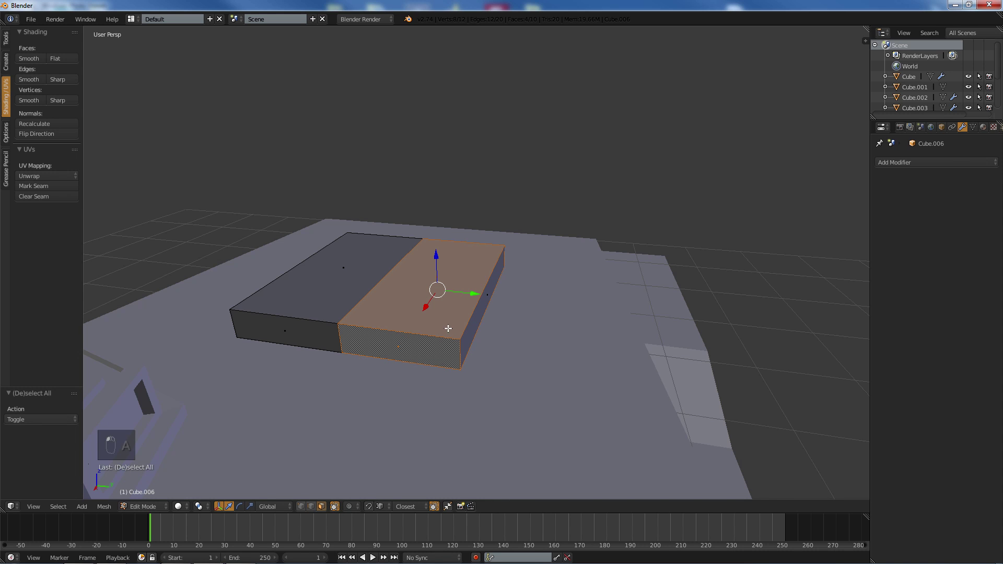
right_click(466, 332, "shift")
key("Delete")
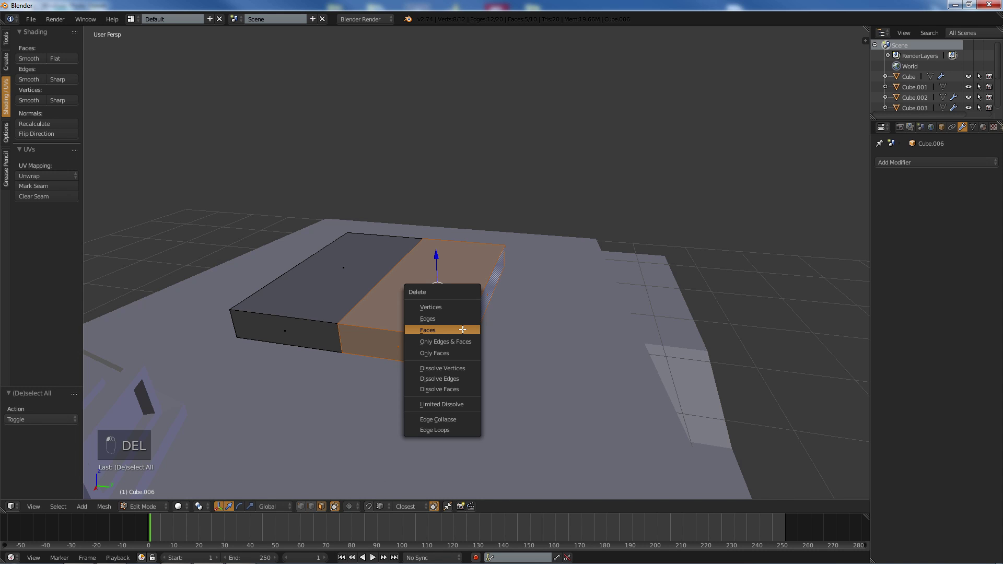
left_click(463, 329)
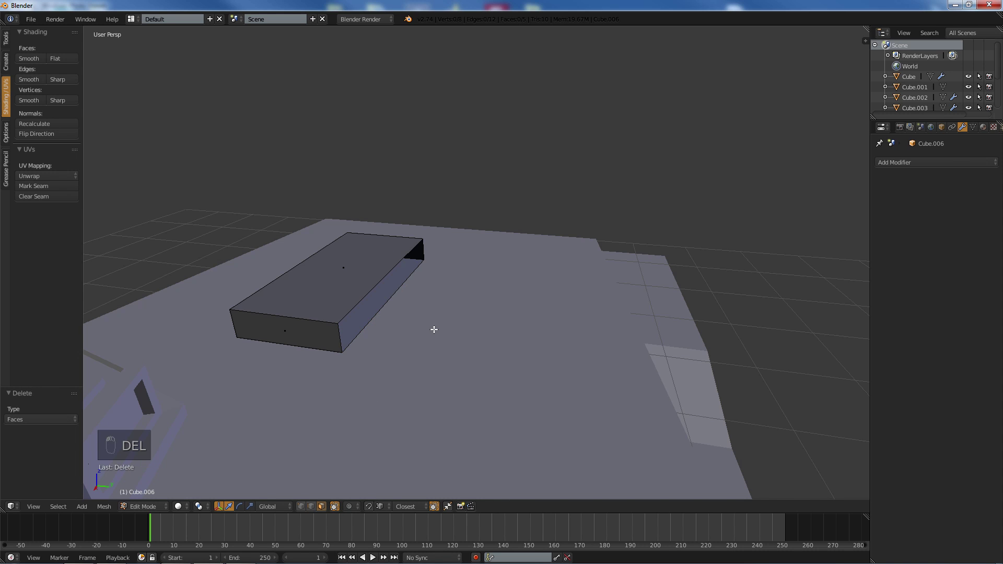
- Add a Mirror modifier to the half slab that mirrors only across Y, with Clipping enabled
left_click(888, 160)
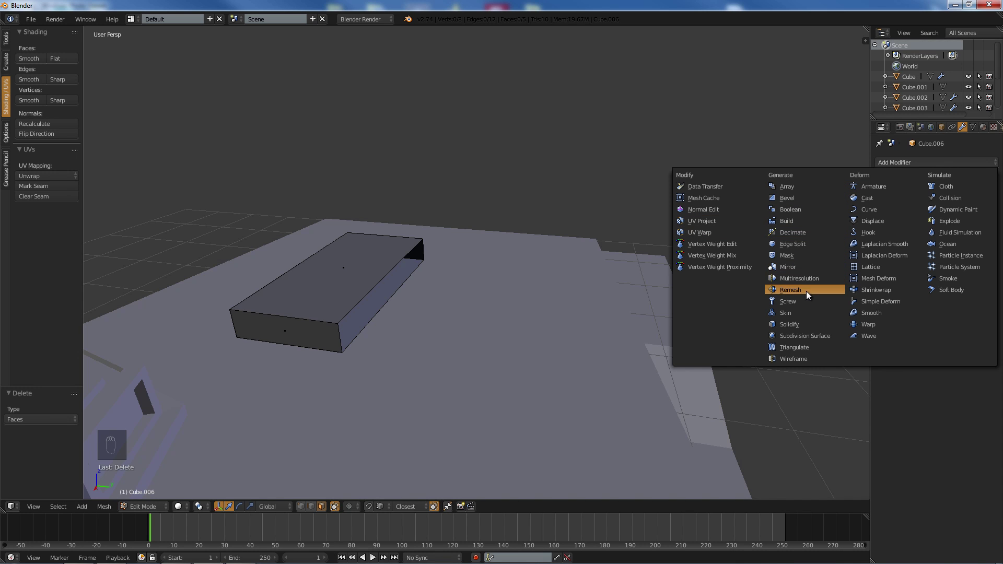
left_click(803, 268)
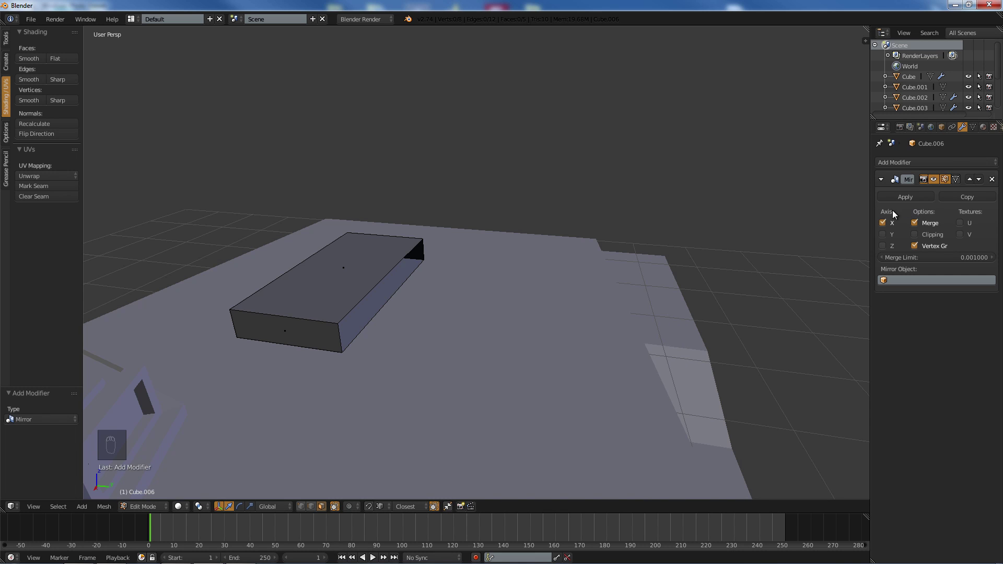
left_click(890, 232)
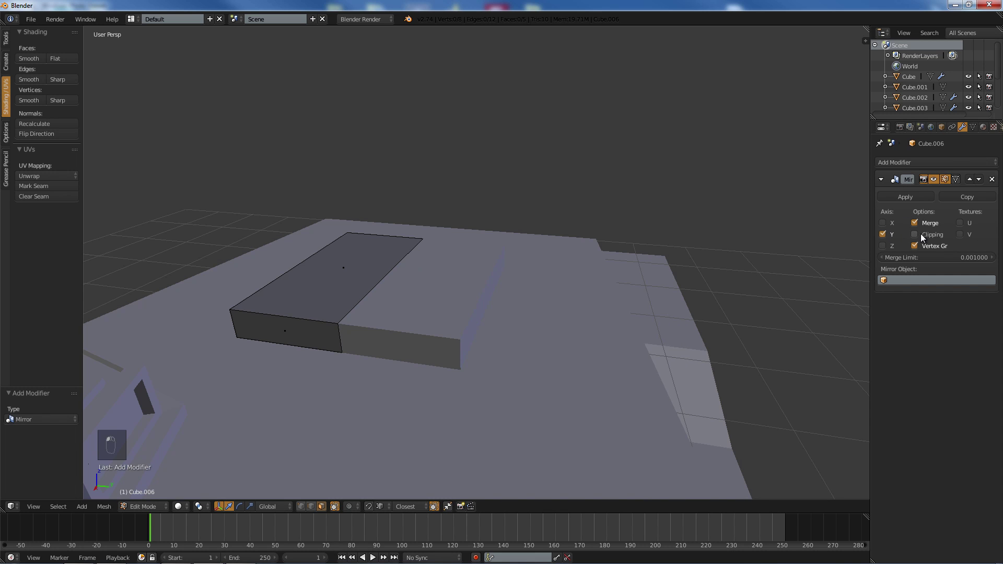
middle_click_drag(444, 284, 477, 287)
scroll(438, 294, "up", 3)
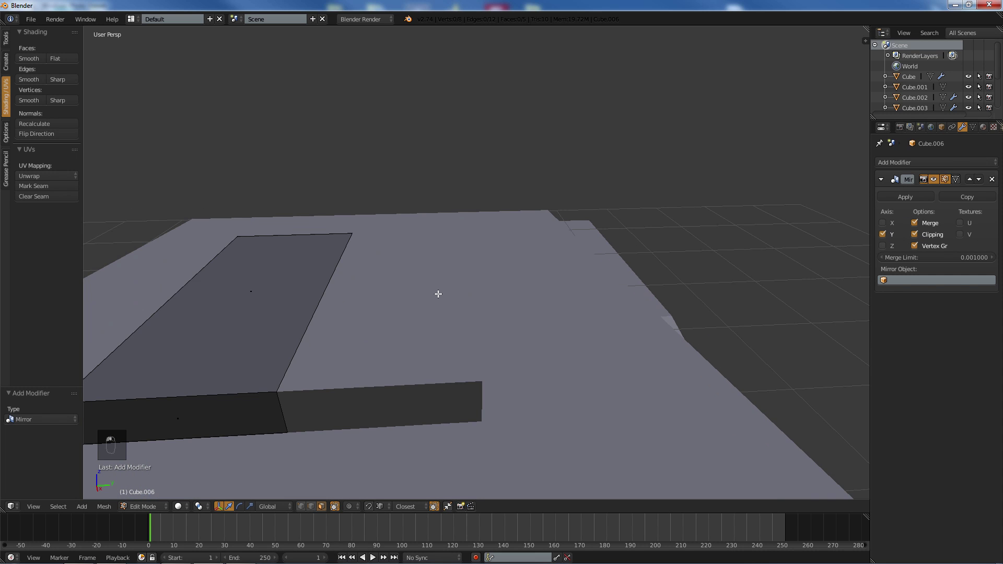
scroll(386, 294, "down", 5)
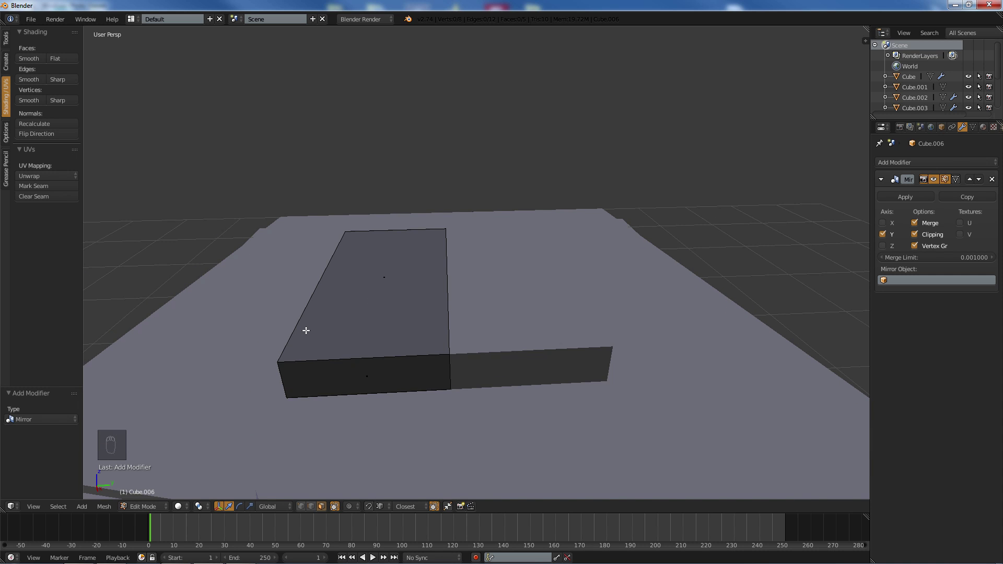
- Widen the mirrored slab by moving the outer side face of the modelled half outward along Y, and deselect it
middle_click_drag(322, 335, 349, 485)
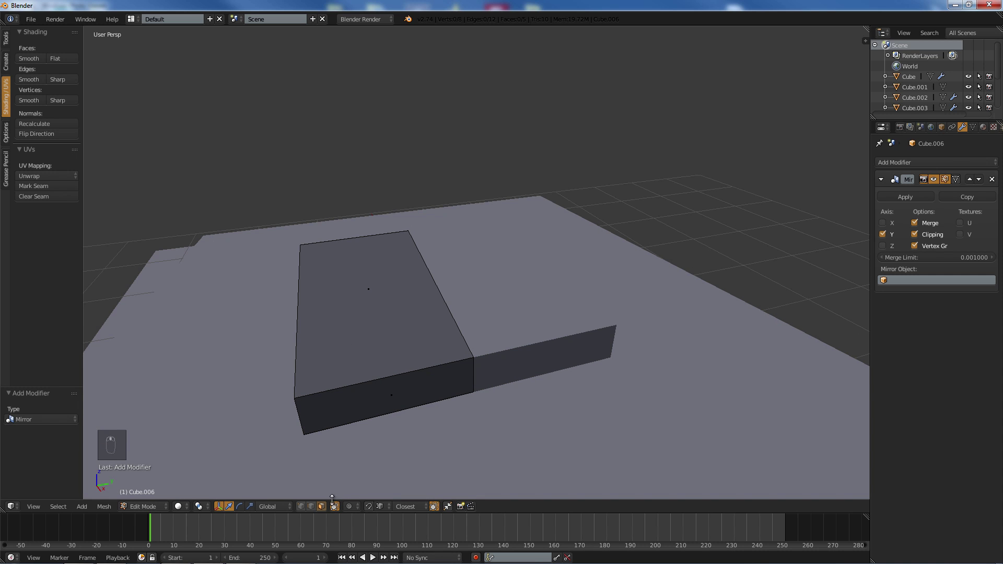
middle_click_drag(283, 400, 311, 374)
right_click(299, 380)
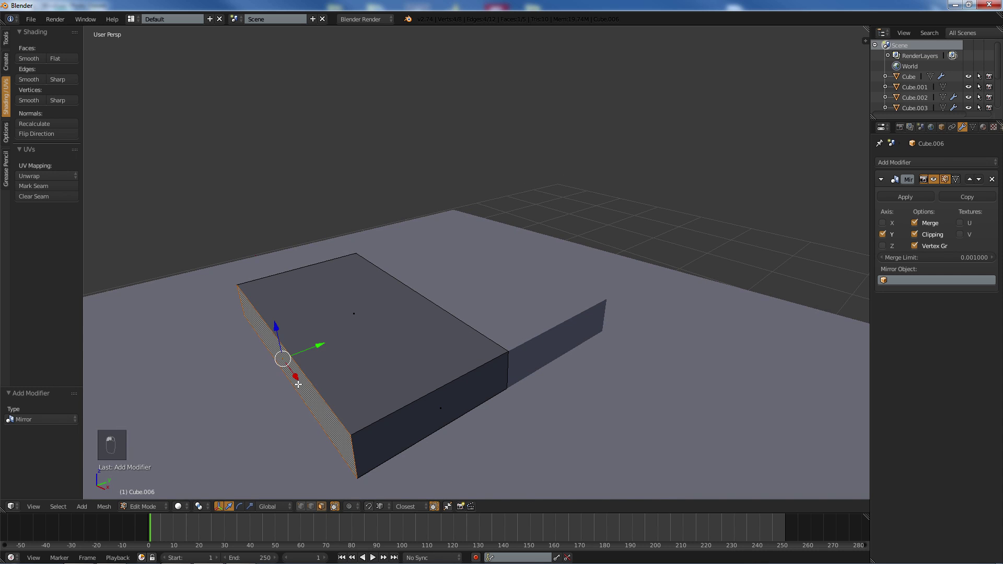
scroll(355, 322, "down", 3)
left_click_drag(401, 306, 329, 332)
middle_click_drag(539, 350, 450, 262)
key("a")
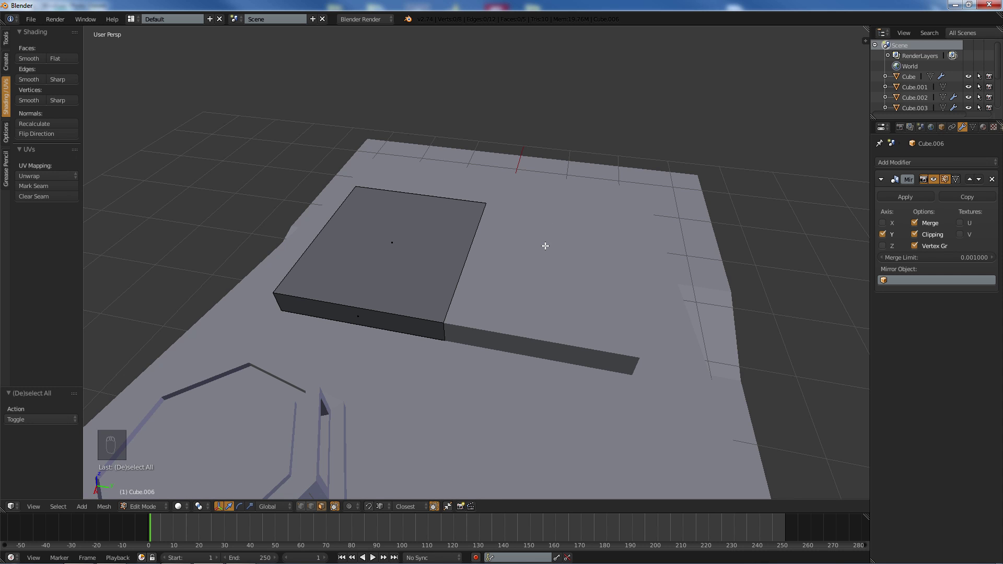
- Add a lengthwise loop cut close to the slab's mirror seam, slid about 0.8 toward the seam, and deselect it
middle_click_drag(439, 255, 582, 211)
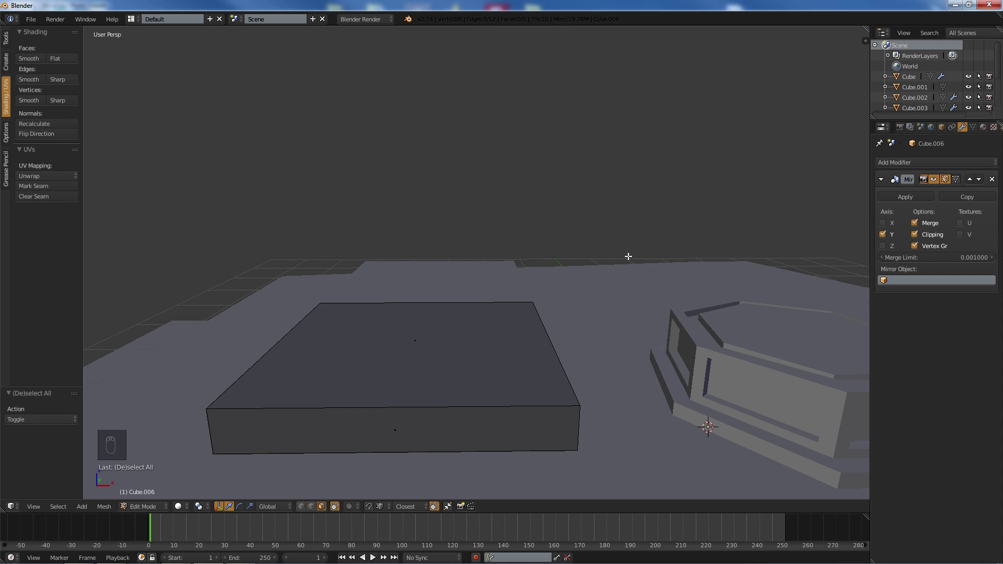
middle_click_drag(628, 257, 435, 301)
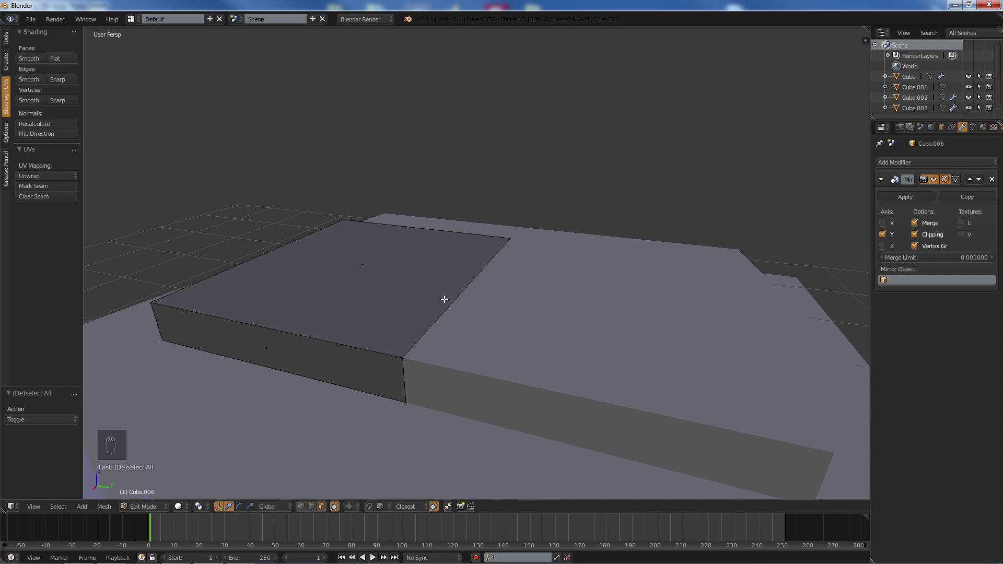
key("ctrl+r")
left_click(386, 351)
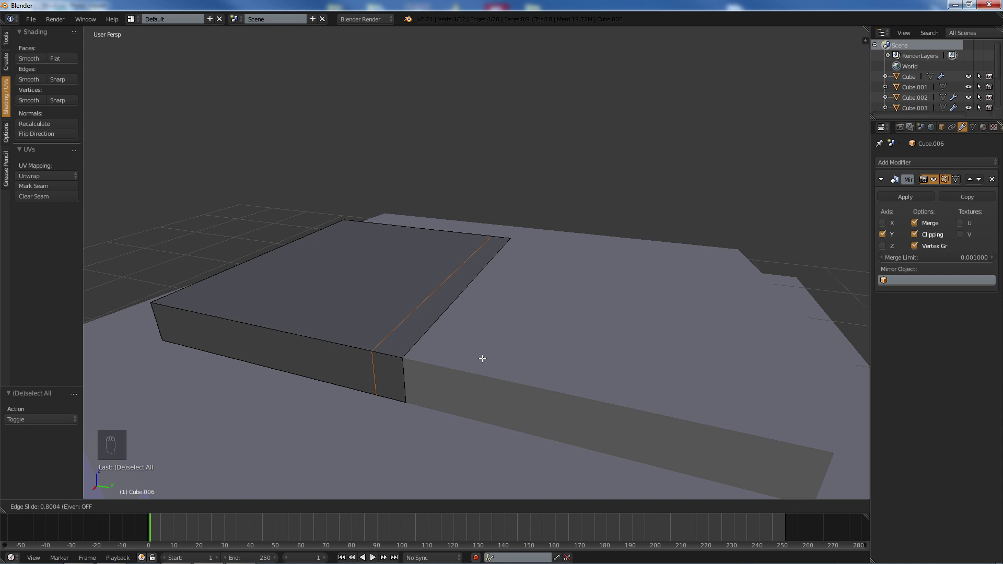
left_click(481, 358)
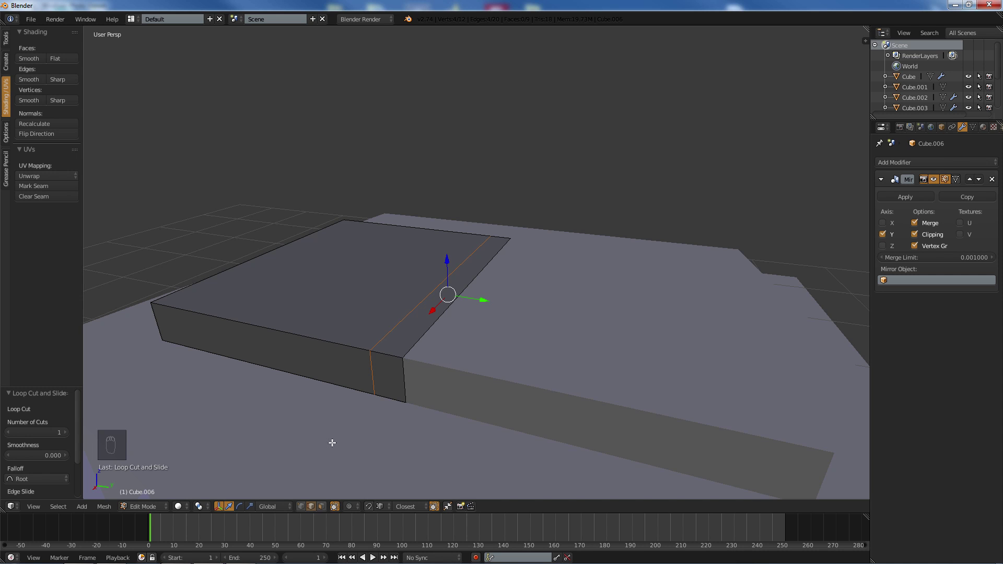
key("a")
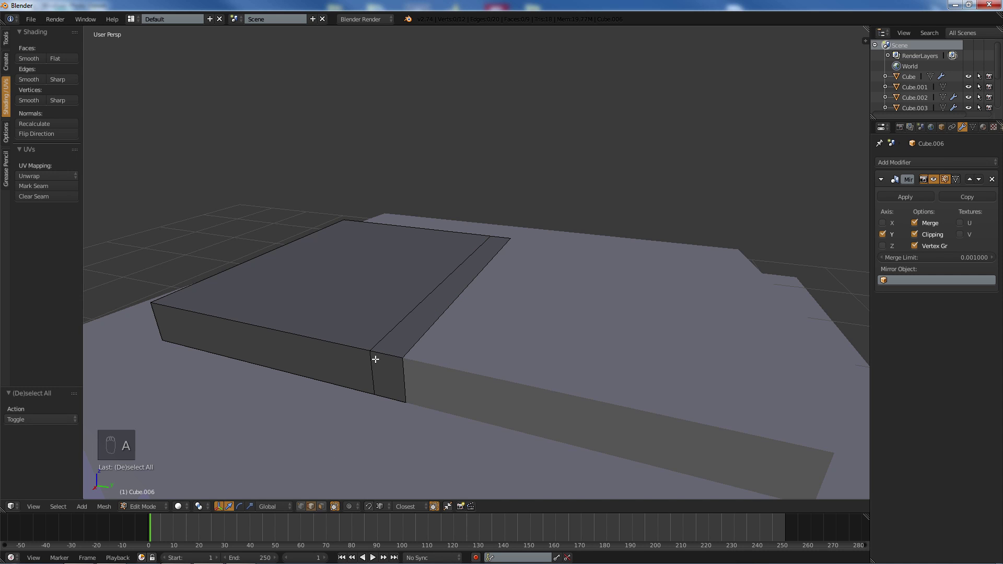
- Add a horizontal loop cut around the slab's sides, slid about 0.486 toward the top edge
key("ctrl+r")
left_click(365, 360)
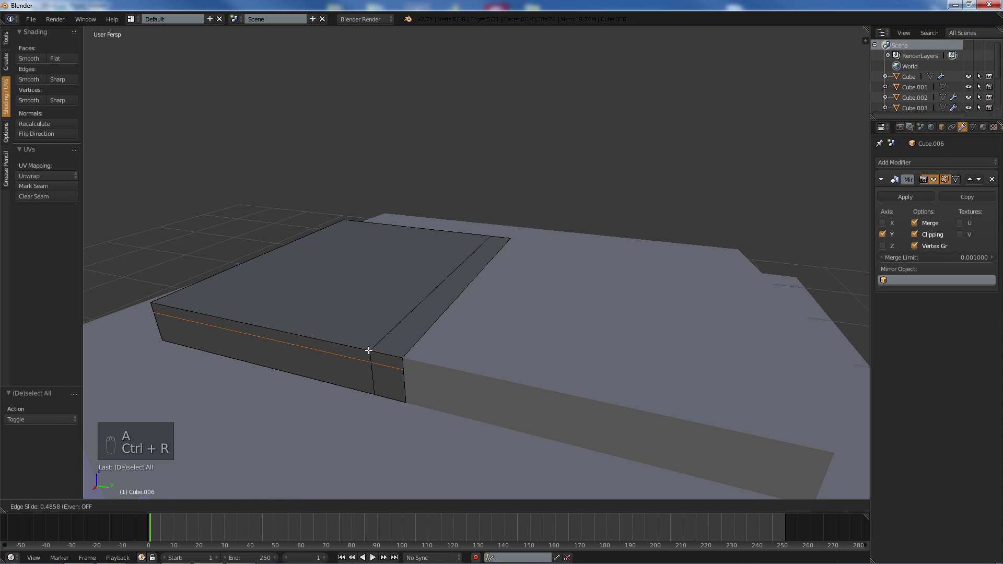
left_click(369, 351)
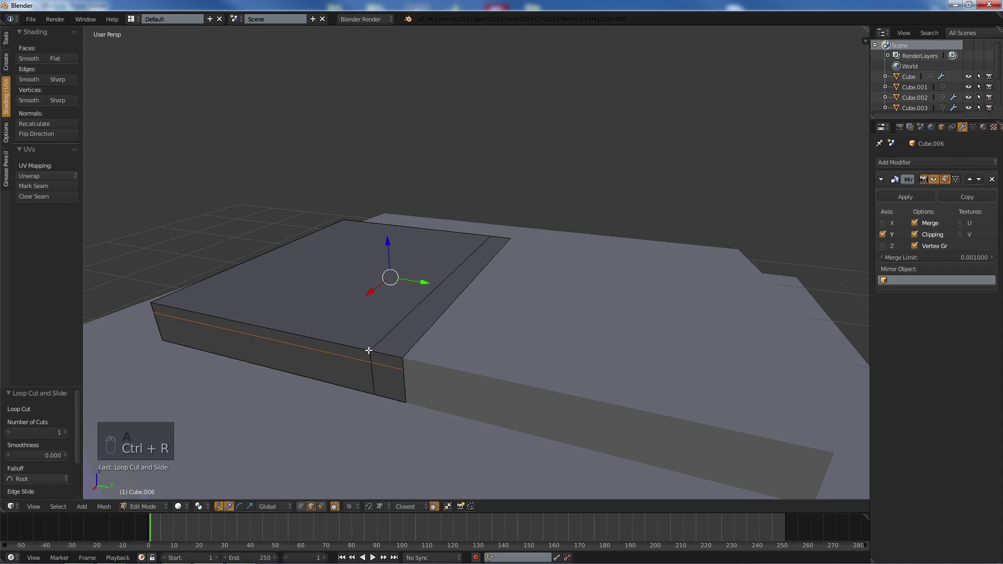
- Delete the narrow top strip beside the mirror seam and the small upper faces at both its ends to open a central groove
left_click(322, 507)
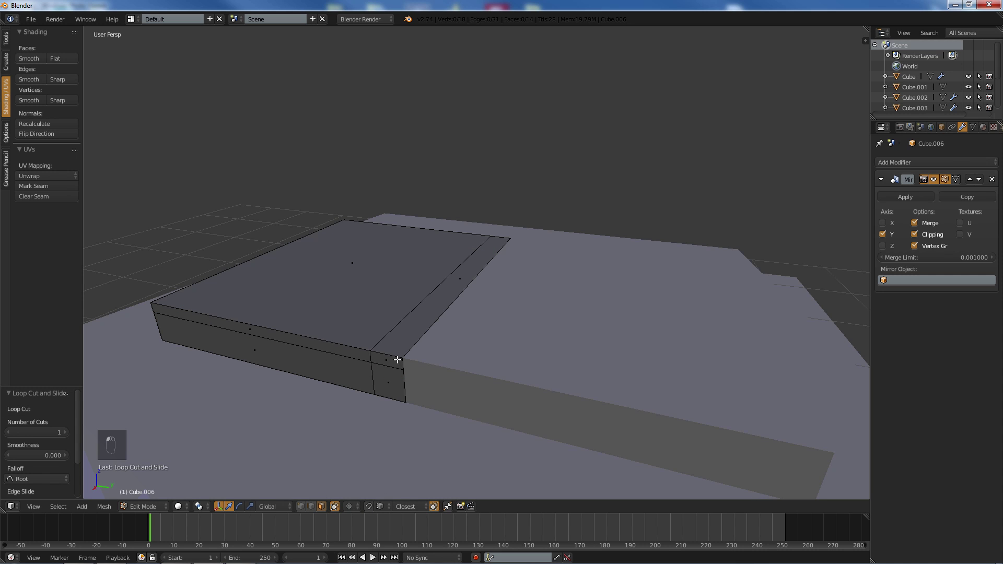
right_click(397, 360)
middle_click_drag(530, 320, 325, 305)
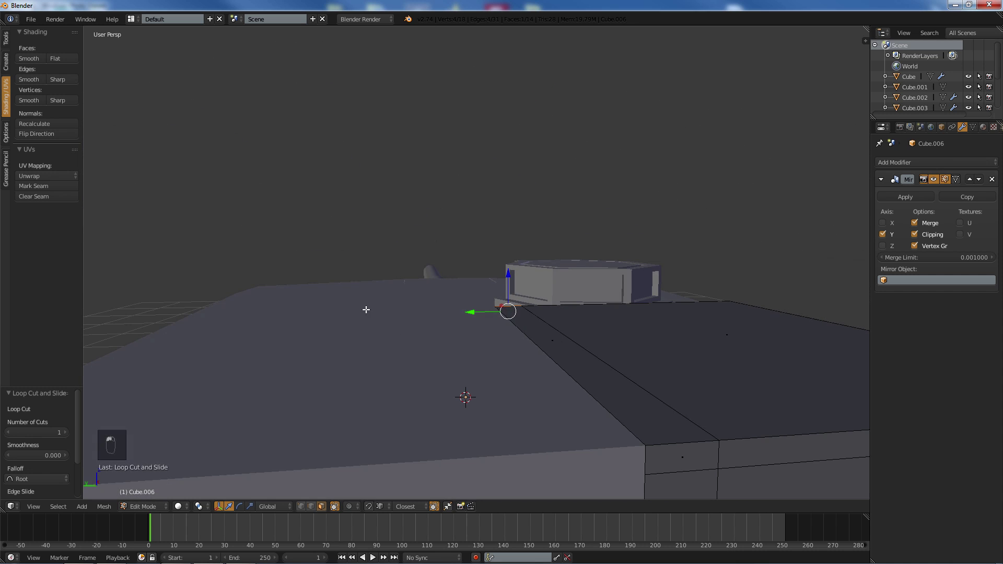
right_click(676, 457, "ctrl")
key("Delete")
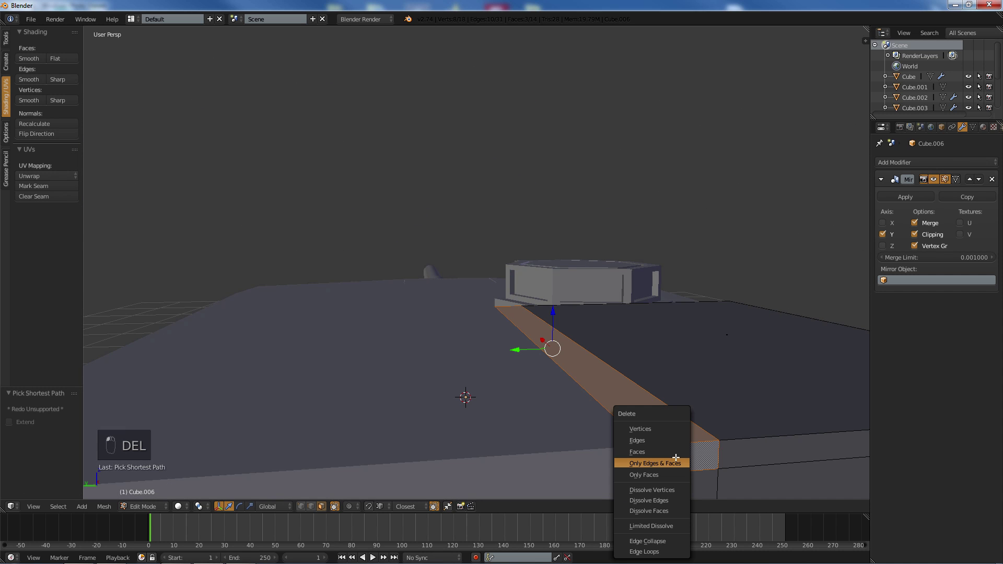
left_click(656, 452)
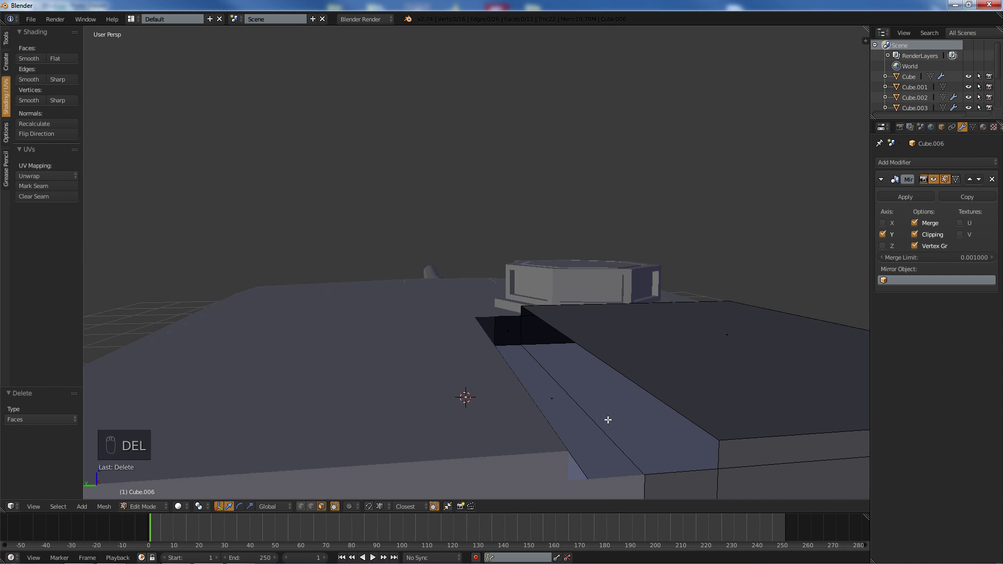
- Fill the groove's floor with a face between the short horizontal edges at its front and rear ends
middle_click_drag(608, 420, 554, 459)
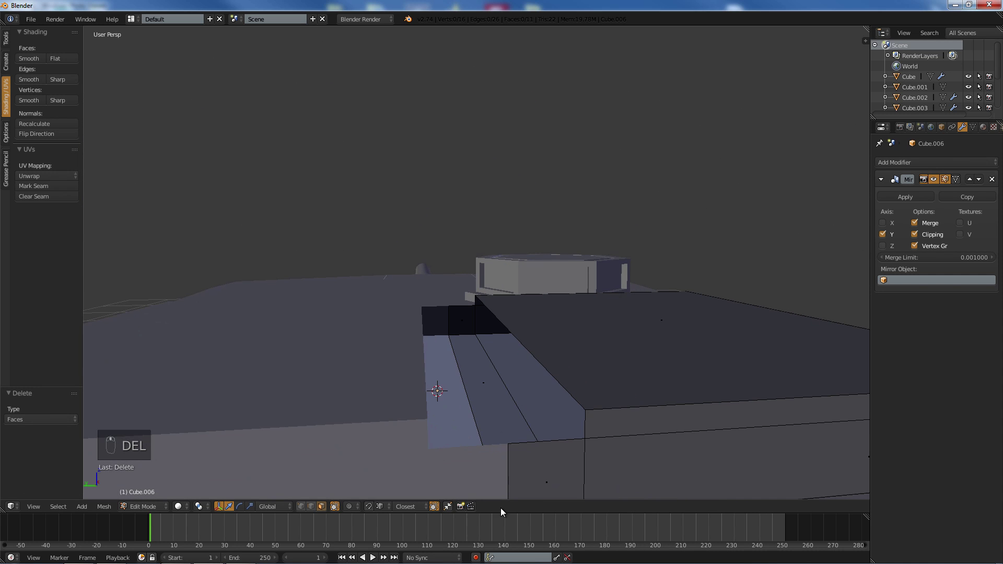
left_click(311, 506)
right_click(526, 446)
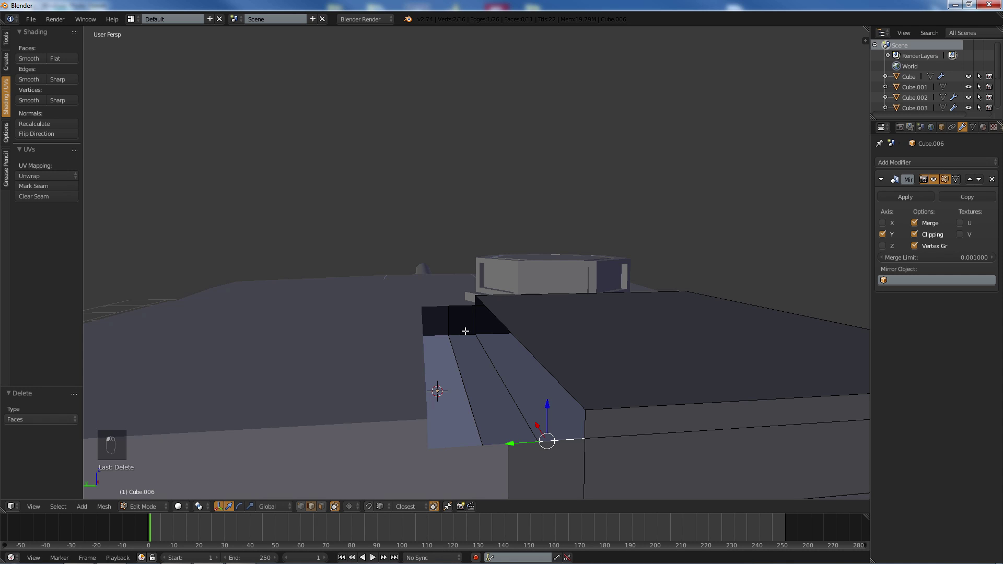
right_click(469, 308, "shift")
key("f")
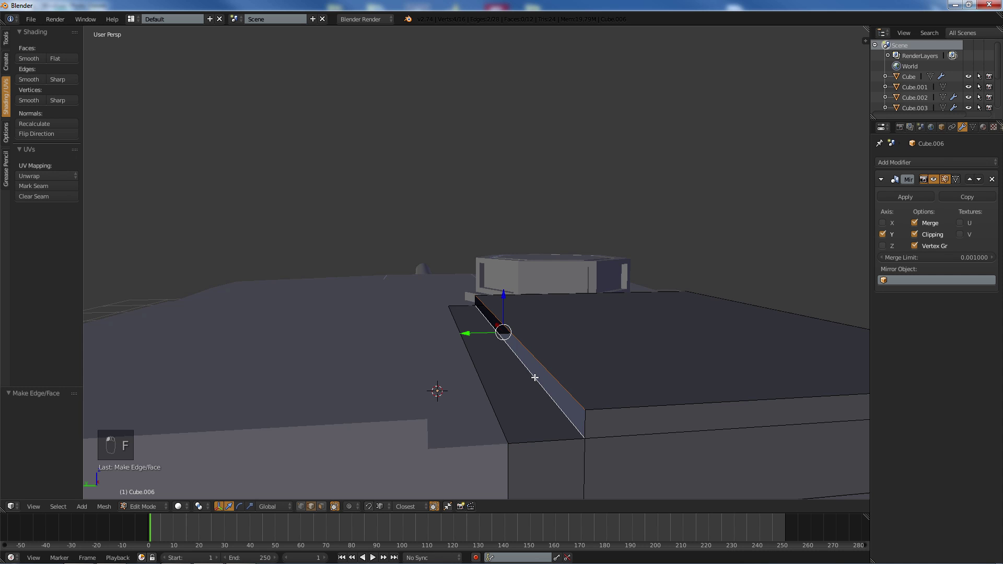
- Fill the groove's side wall with a face and scale the whole slab to about 0.84 along the X axis
key("f")
middle_click_drag(534, 377, 520, 313)
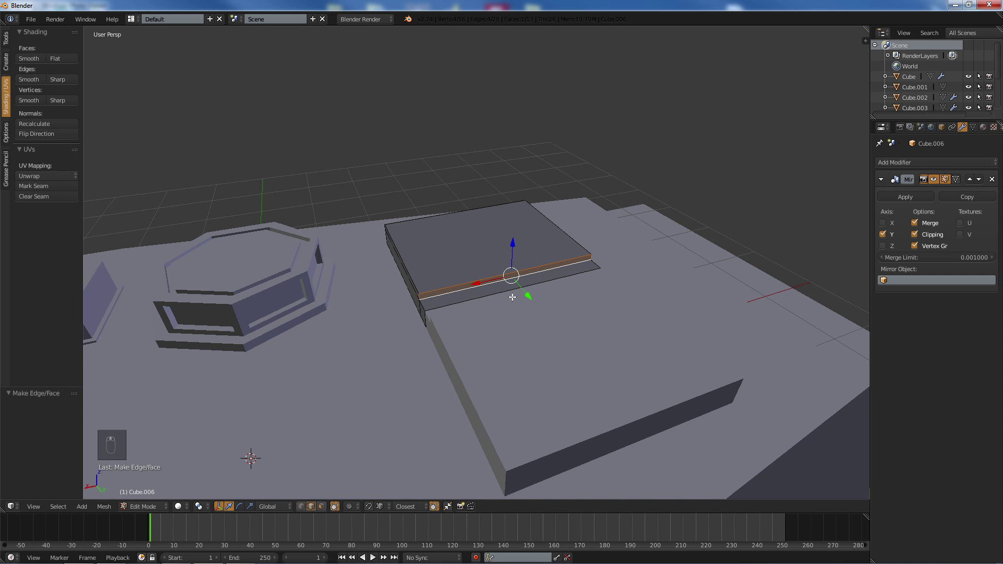
key("a")
key("a")
key("a")
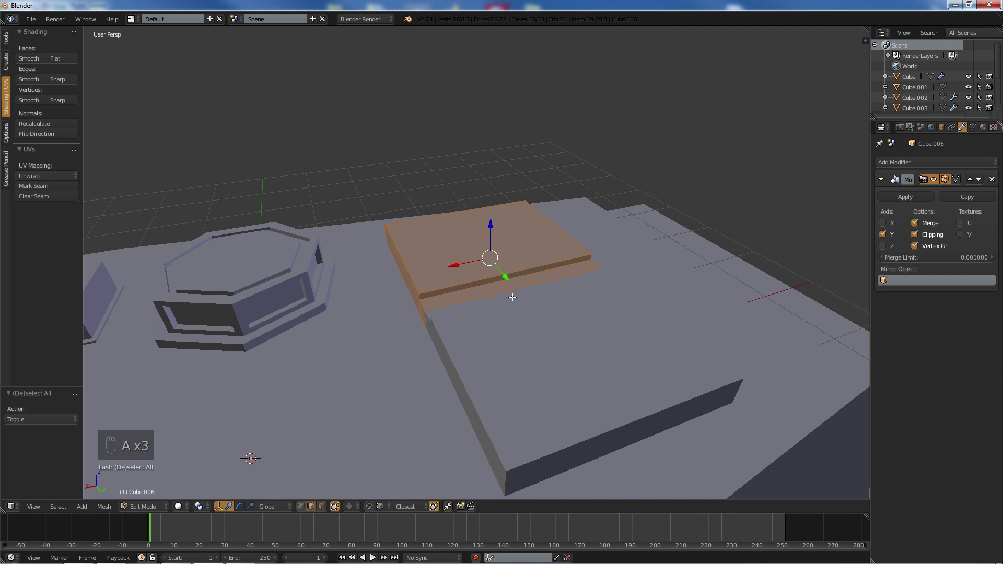
key("s")
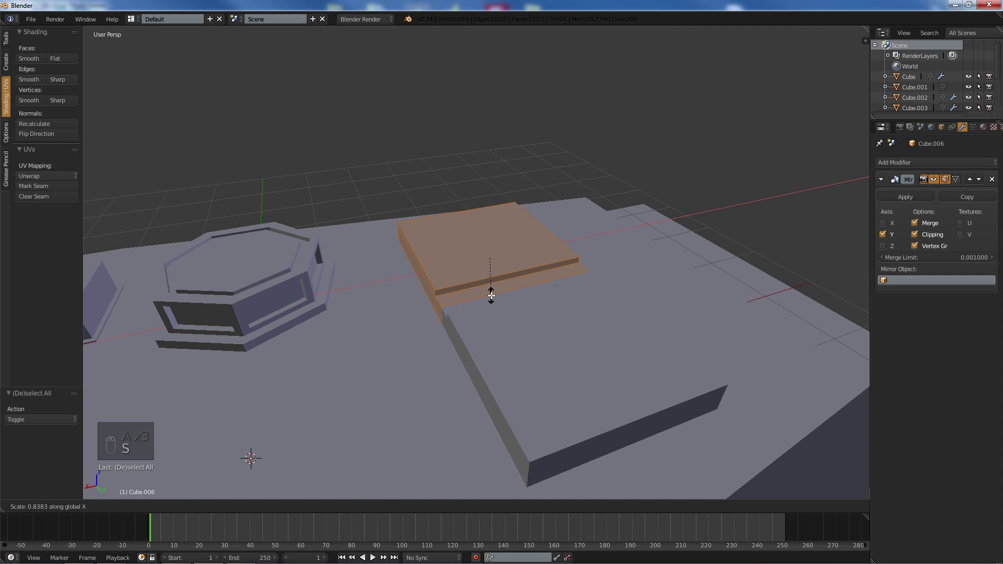
key("x")
left_click(445, 305)
mouse_move(447, 302)
middle_mouse_down()
mouse_move(347, 374)
mouse_move(475, 412)
mouse_move(461, 329)
mouse_move(524, 309)
mouse_move(474, 297)
mouse_move(515, 294)
mouse_move(462, 283)
middle_mouse_up()
- Flatten the slab by scaling its whole mesh to about 0.583 along the Z axis
key("Tab")
scroll(515, 293, "up", 5)
key("Tab")
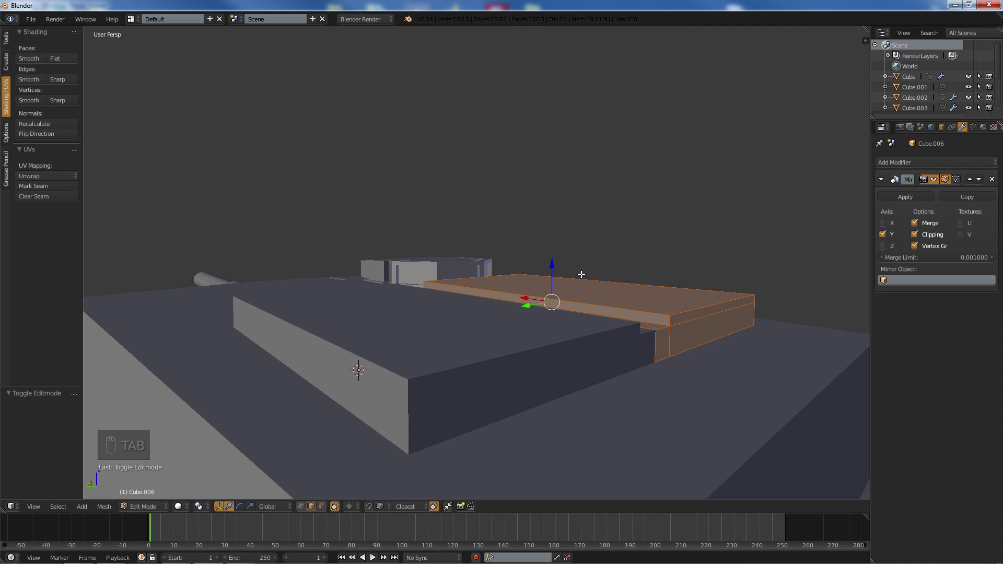
key("s")
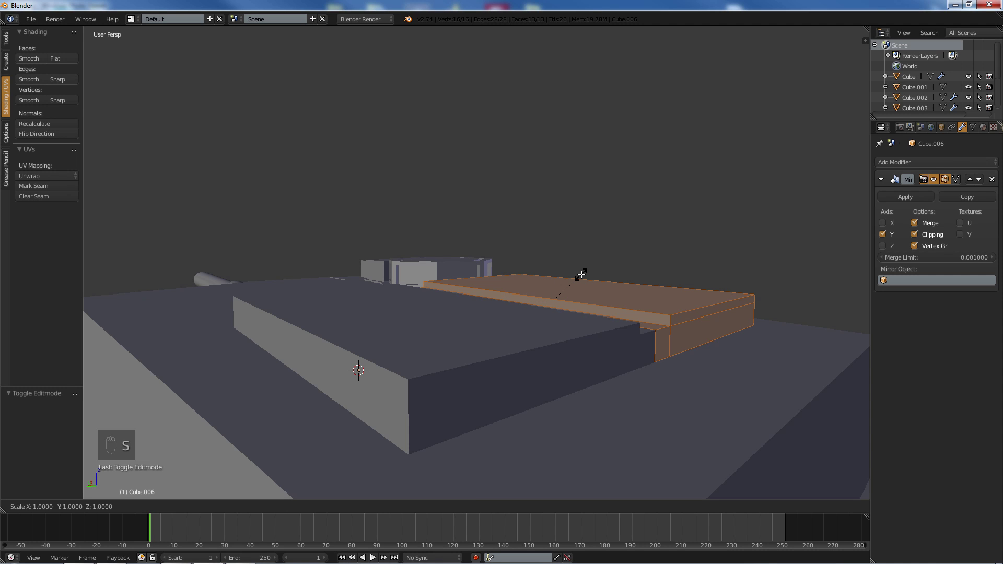
key("z")
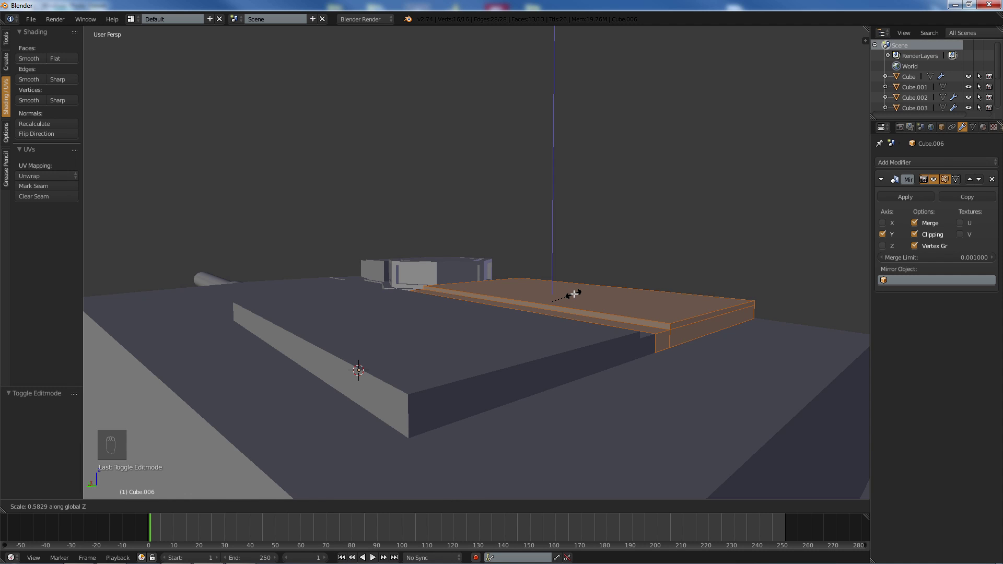
left_click(558, 275)
- Lower the slab about 0.119 along Z onto the turret roof, return to Object Mode and deselect it
key("g")
key("z")
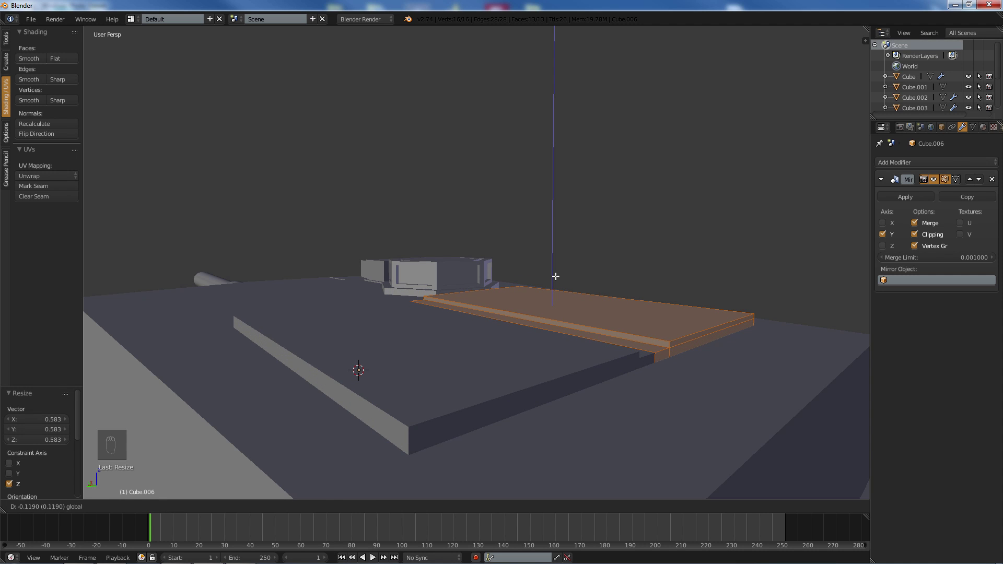
left_click(555, 275)
key("a")
middle_click_drag(416, 307, 410, 359)
key("Tab")
scroll(494, 328, "down", 5)
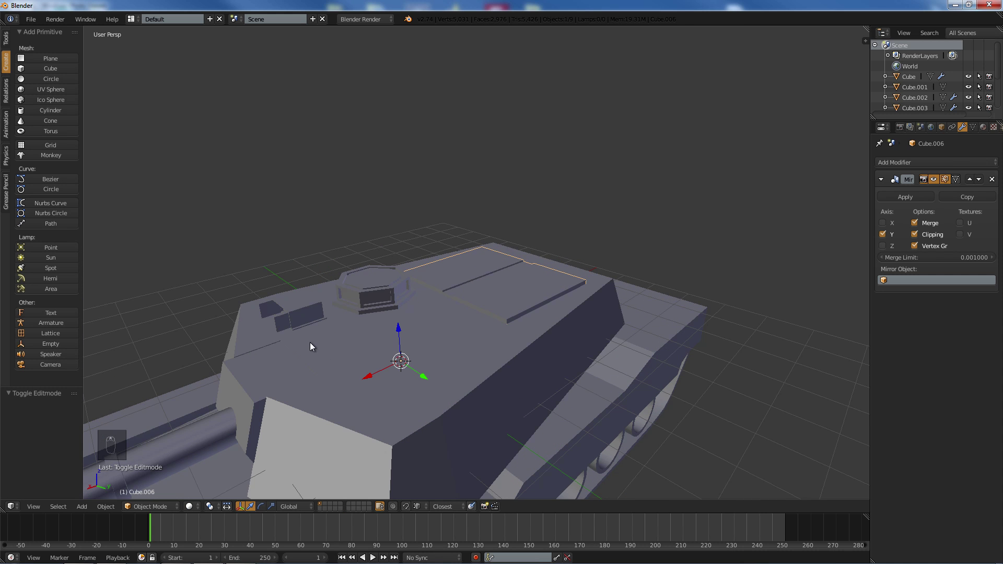
mouse_move(310, 343)
middle_mouse_down()
mouse_move(334, 357)
mouse_move(406, 340)
mouse_move(324, 351)
middle_mouse_up()
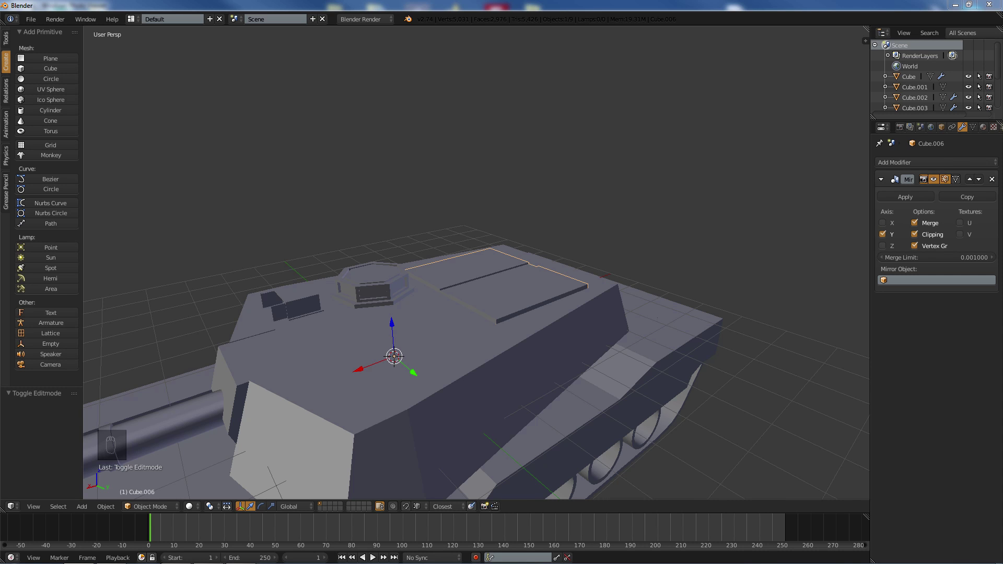
middle_click_drag(313, 228, 352, 228)
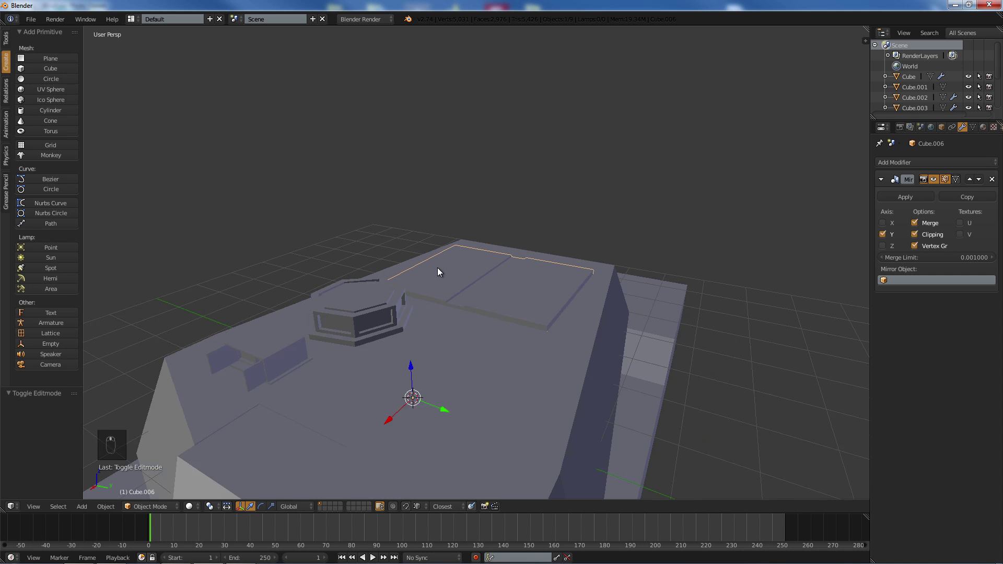
key("a")
- Add a cylinder with 32 vertices at the 3D cursor
middle_click_drag(433, 246, 400, 263)
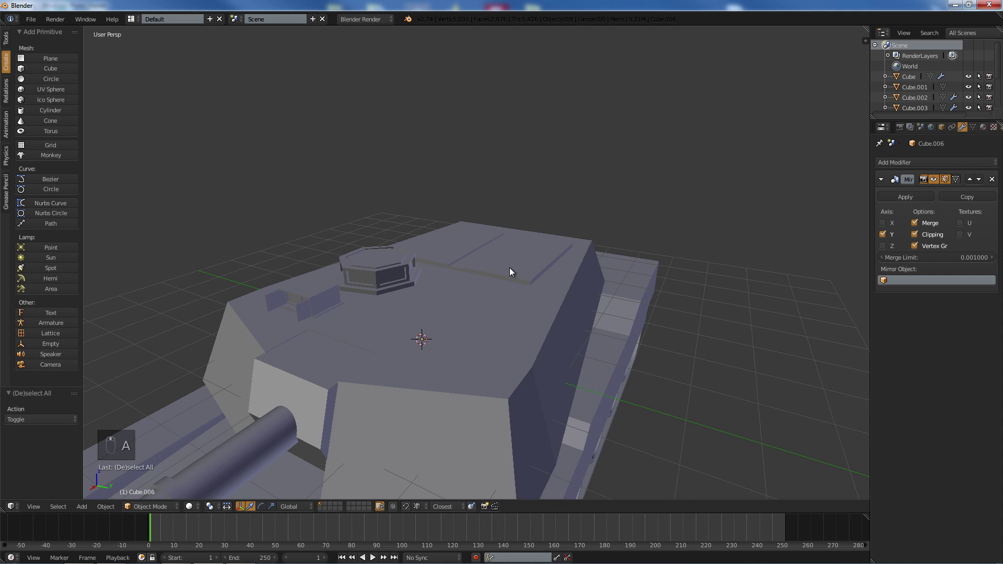
mouse_move(509, 269)
middle_mouse_down()
mouse_move(479, 293)
mouse_move(444, 265)
mouse_move(513, 286)
middle_mouse_up()
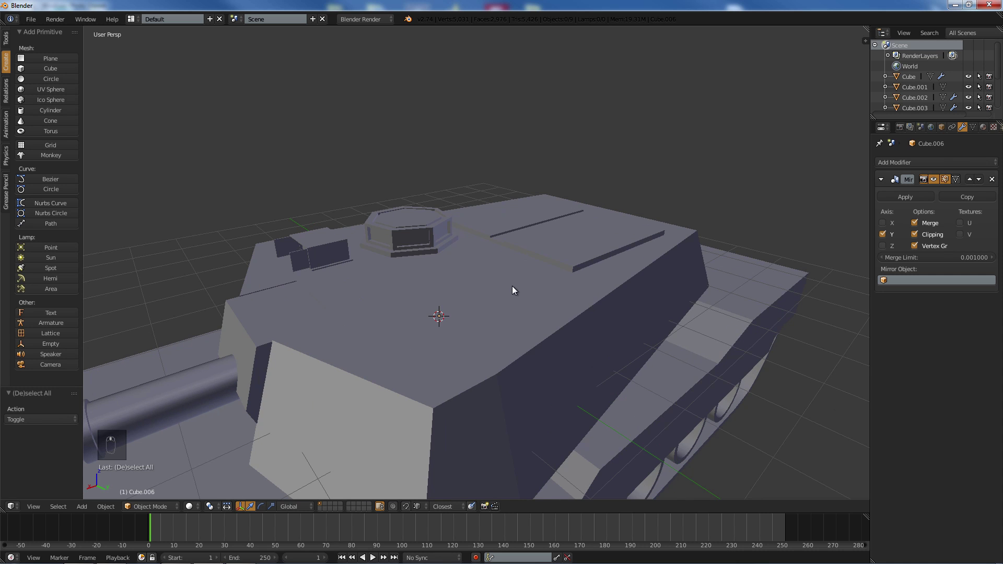
scroll(462, 304, "up", 3)
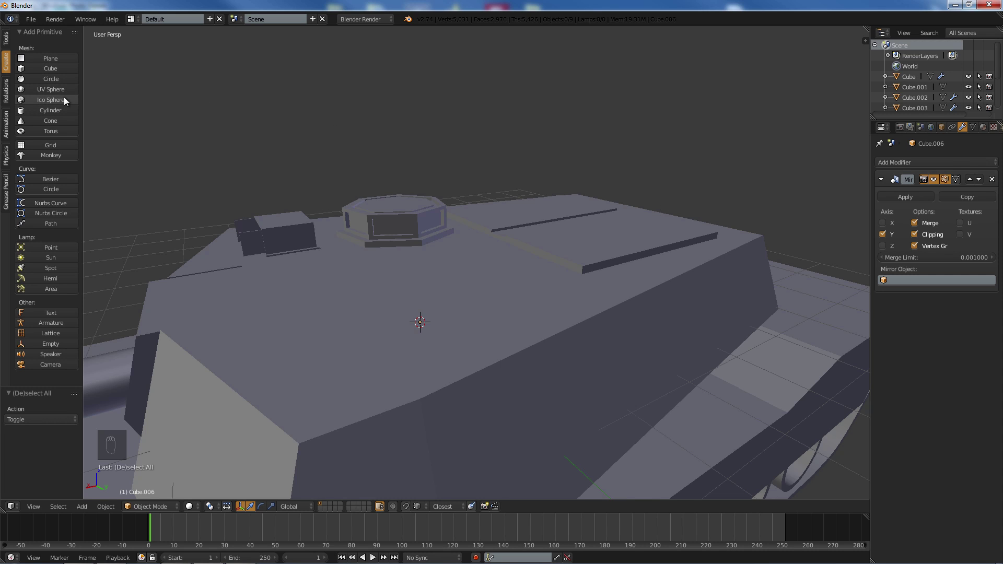
left_click(36, 110)
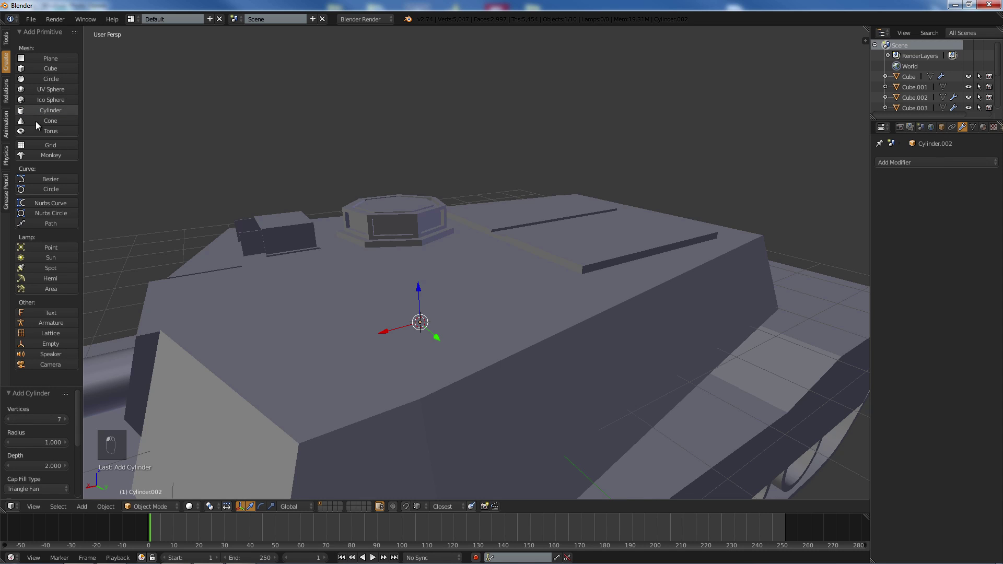
left_click(54, 415)
type("32")
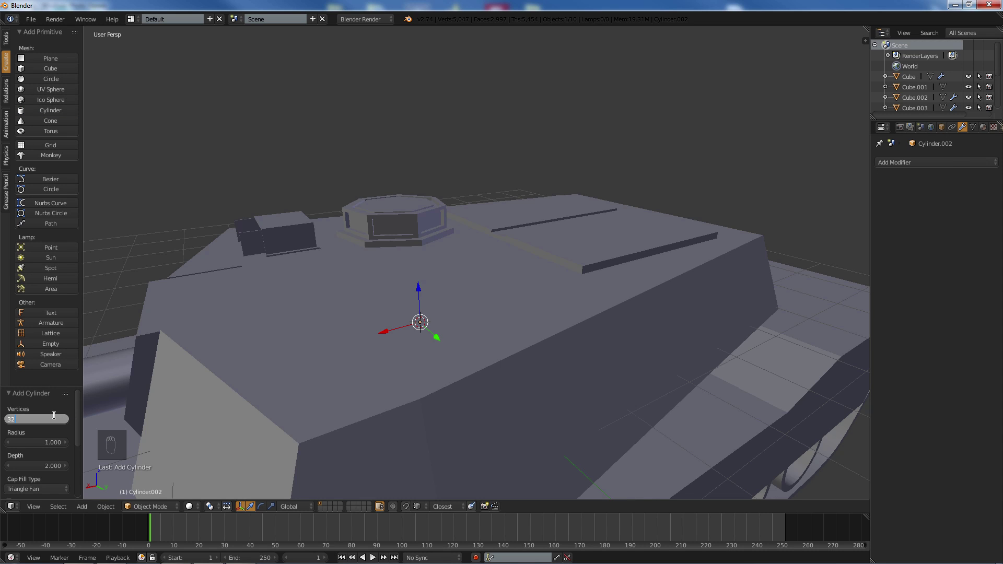
key("Return")
- In Edit Mode, raise the cylinder about 2.094 along Z above the roof and scale it uniformly to about 0.341
key("Tab")
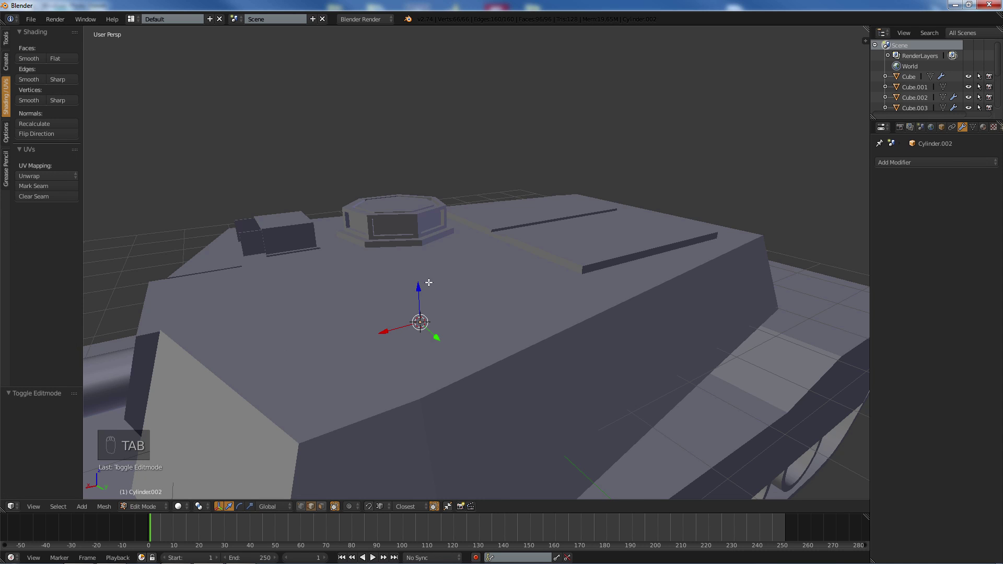
left_click_drag(418, 287, 405, 148)
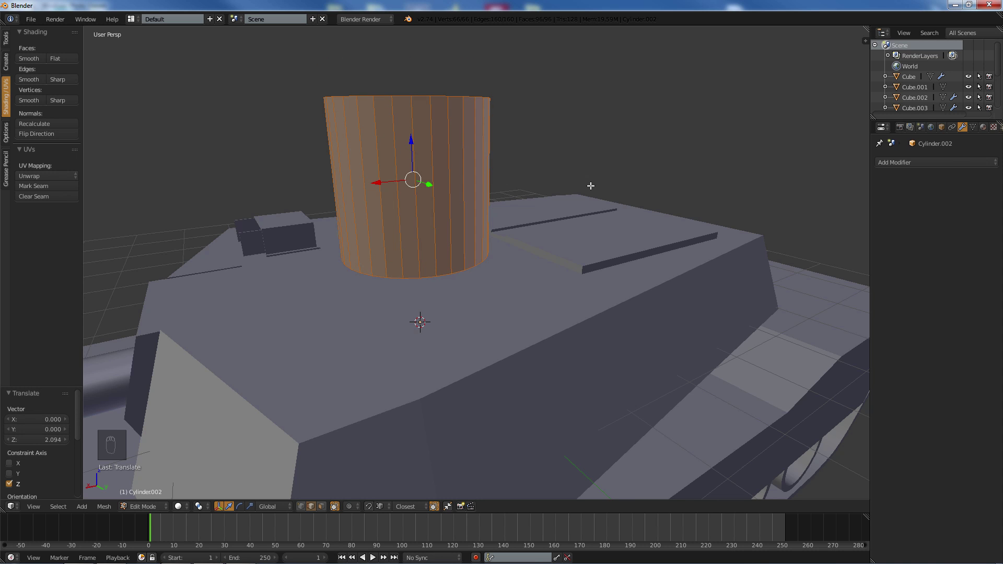
key("s")
left_click(468, 187)
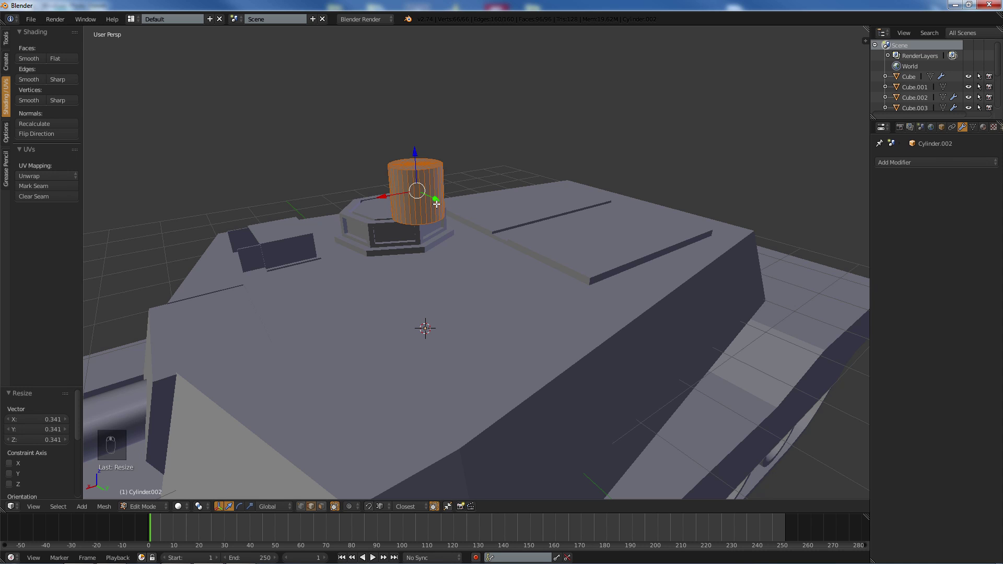
- Move the cylinder about 1.807 along Y away from the cupola and lower it about 0.672 along Z
key("g")
key("y")
left_click(485, 185)
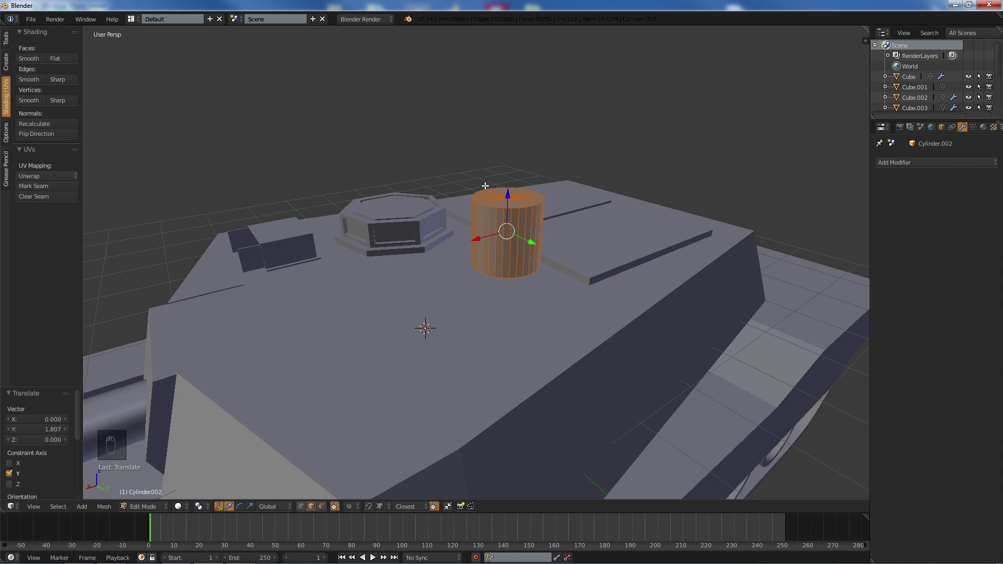
key("g")
key("z")
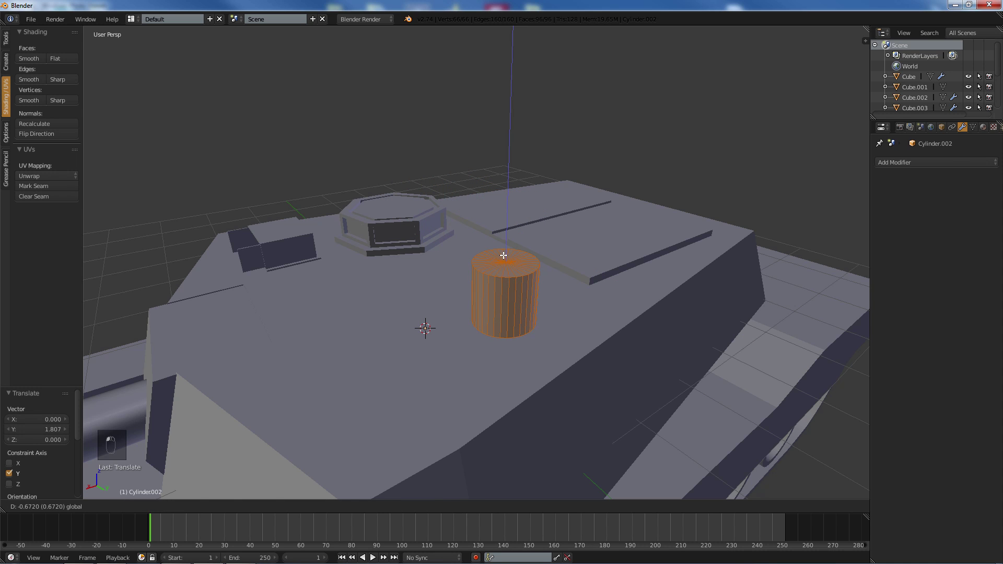
left_click(480, 312)
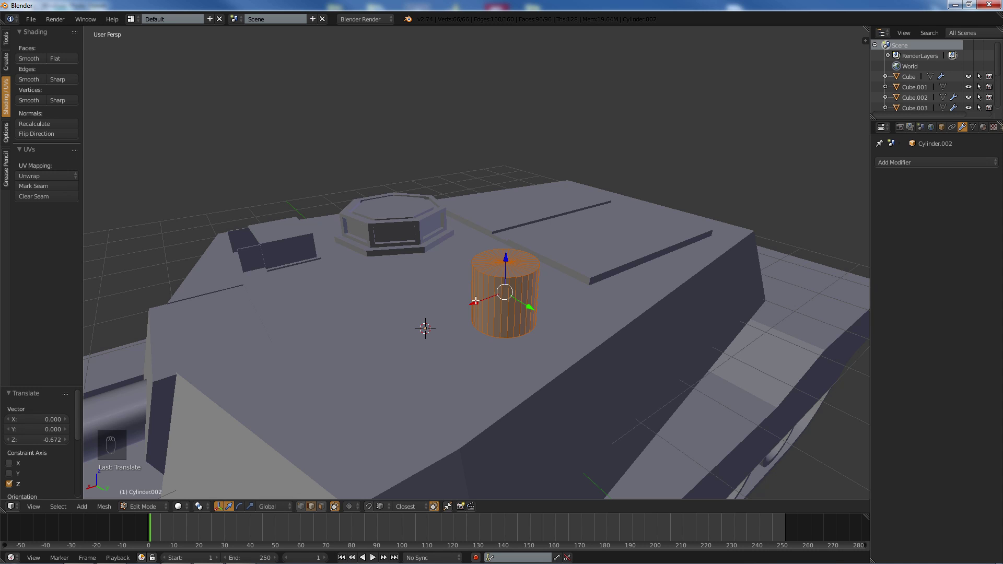
- Move the cylinder about 1.198 along X toward the turret's front and about 0.404 further along Y
key("g")
key("x")
left_click(398, 372)
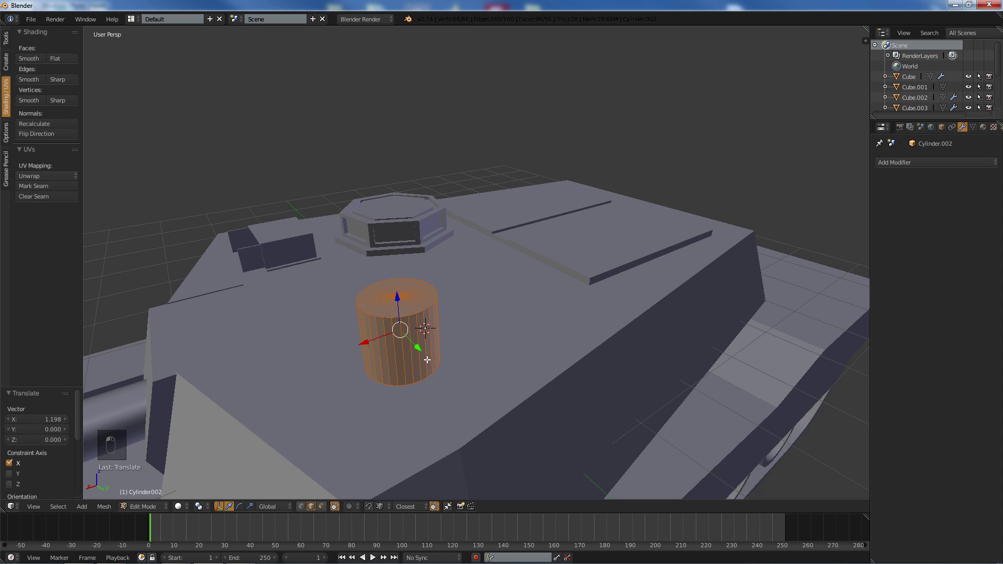
key("g")
key("y")
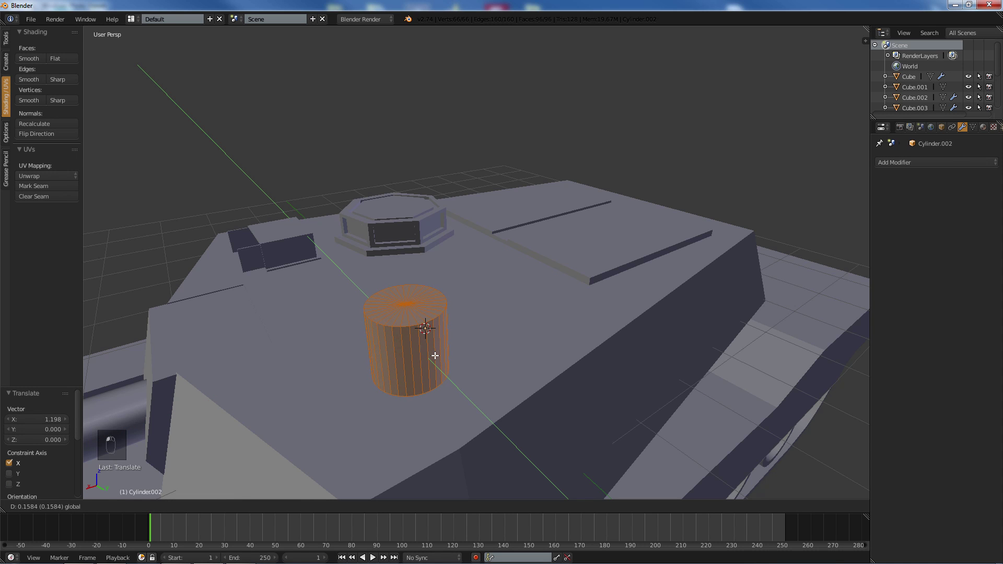
left_click(396, 371)
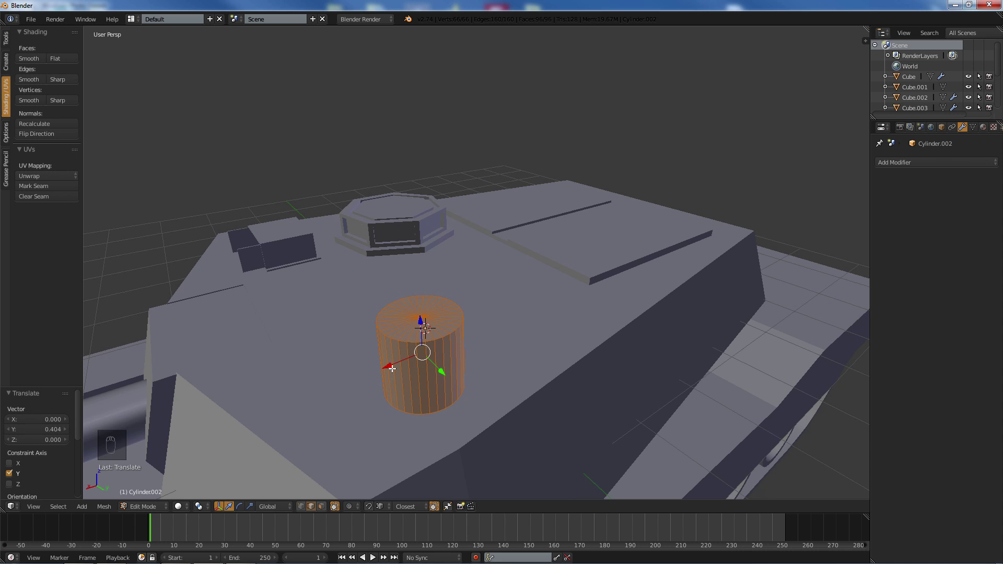
- Fine-tune the cylinder's position on the roof by about -0.094 in X, 0.123 in Y and -0.065 in Z
key("g")
key("x")
left_click(402, 364)
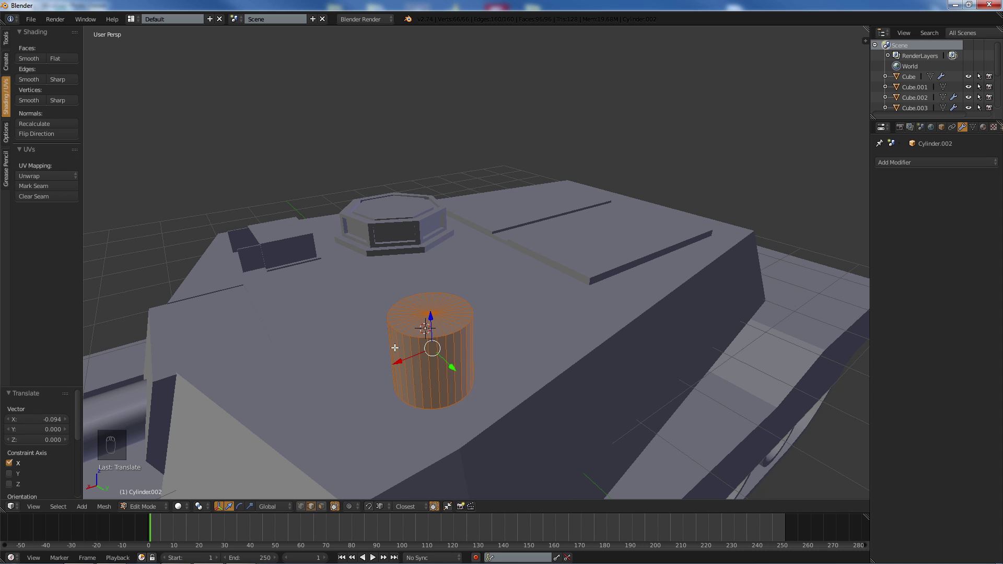
middle_click_drag(395, 348, 429, 304)
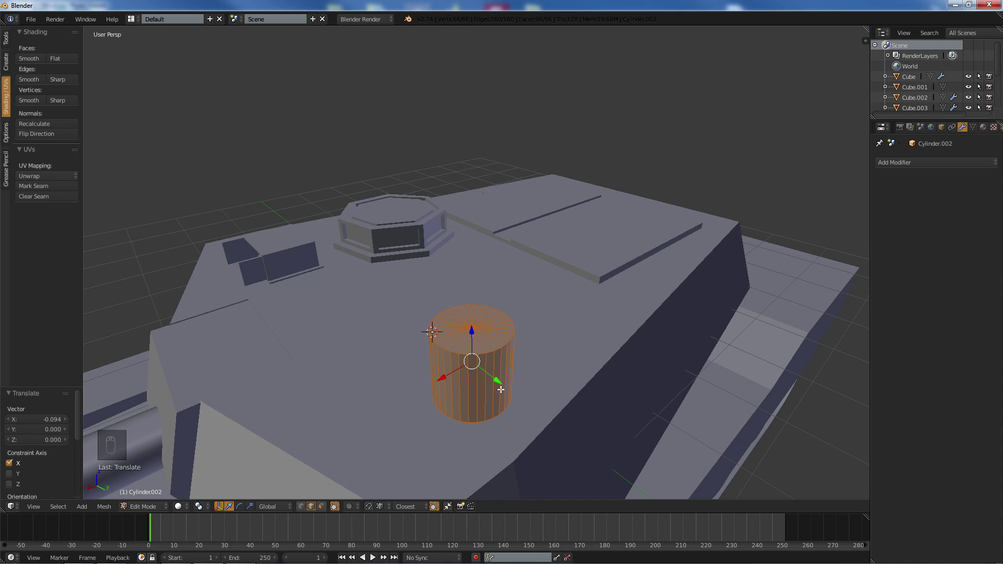
left_click_drag(499, 386, 514, 385)
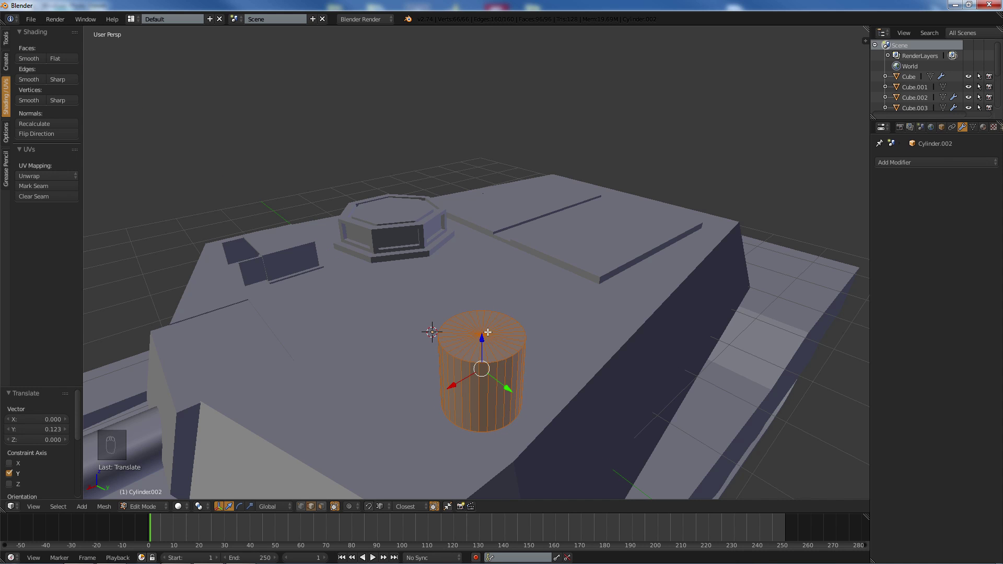
left_click_drag(479, 337, 471, 346)
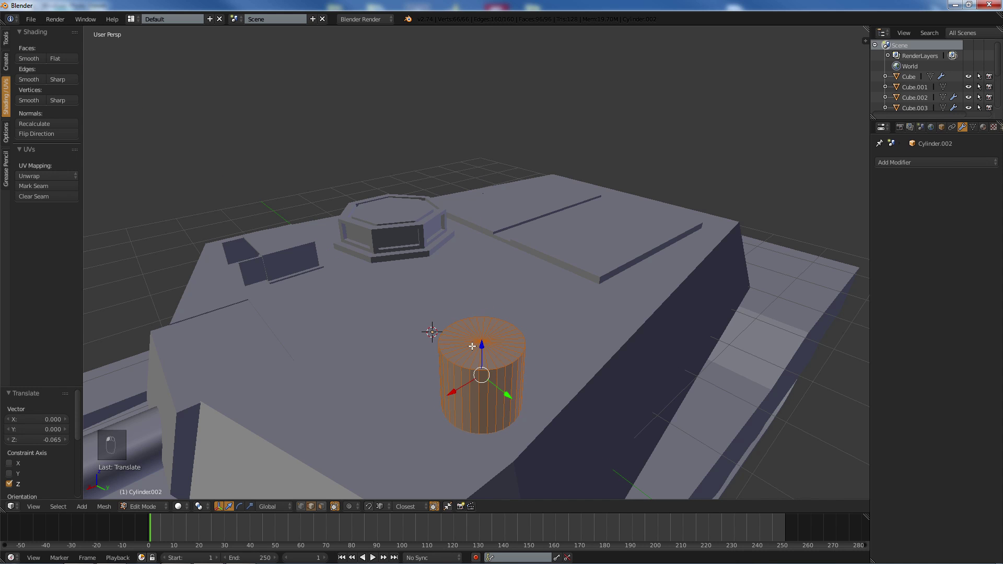
- Shade all the cylinder's faces smooth and add an Edge Split modifier to it
middle_click_drag(447, 327, 431, 233)
scroll(429, 270, "up", 5)
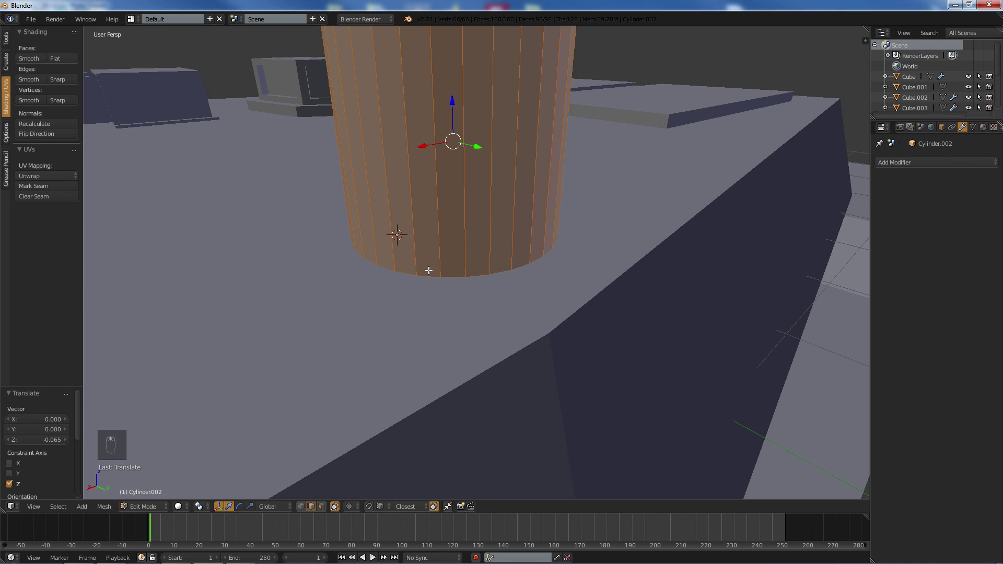
scroll(429, 270, "down", 3)
scroll(386, 274, "up", 2)
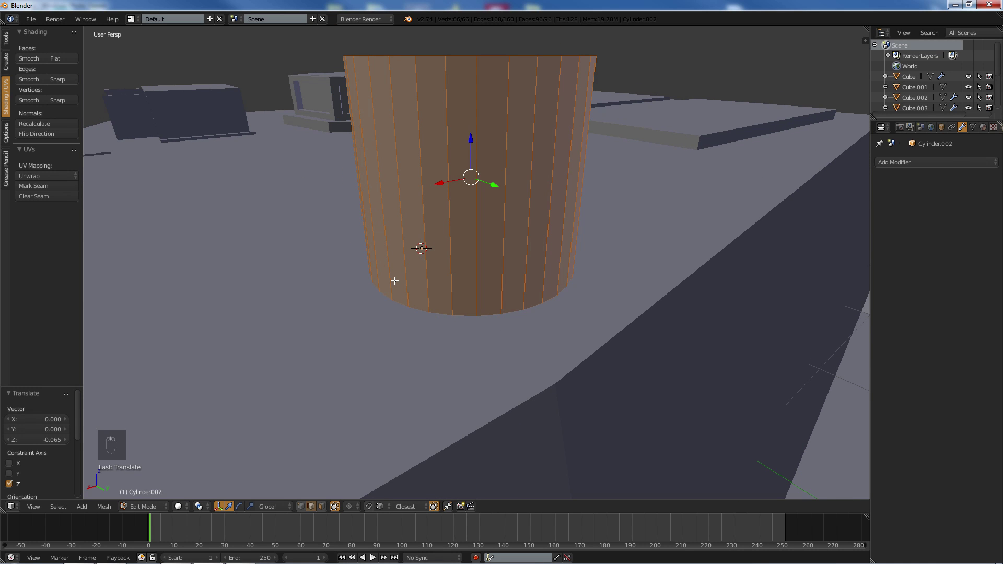
key("a")
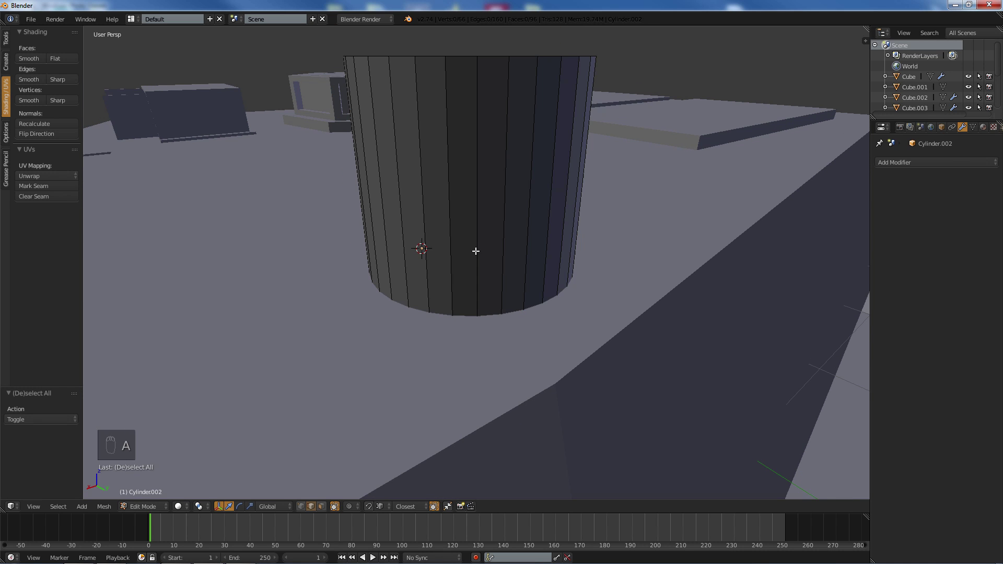
key("a")
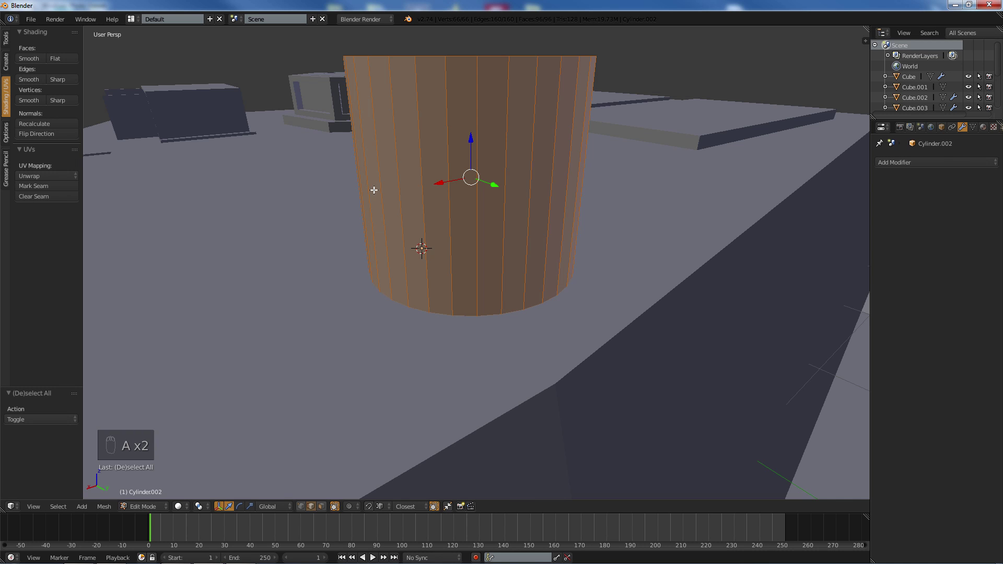
left_click(29, 58)
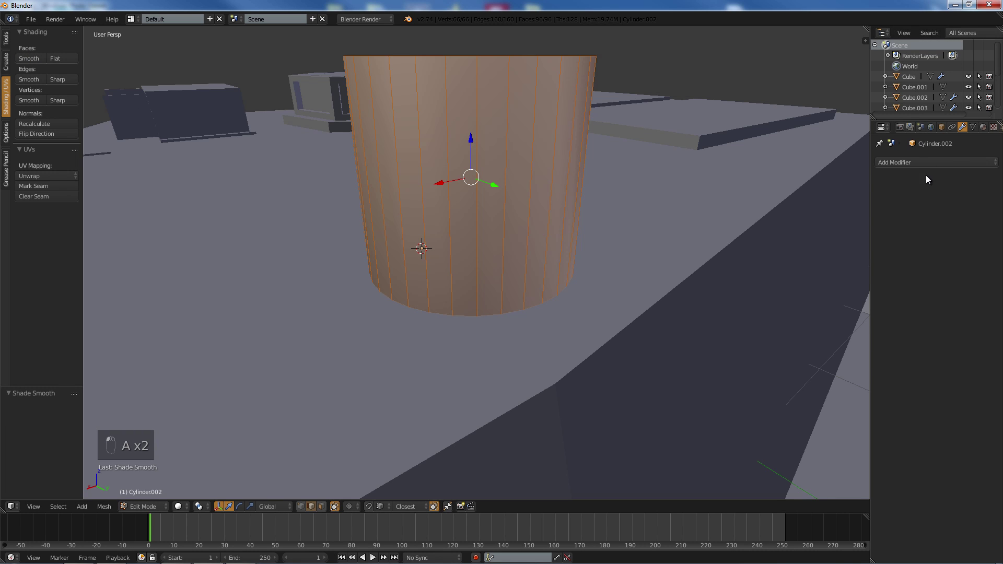
left_click(914, 162)
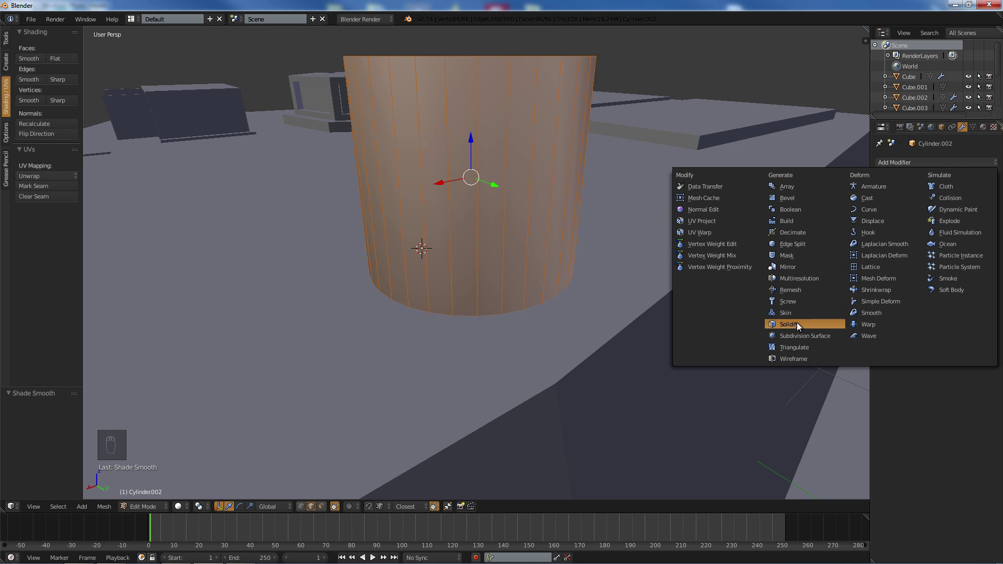
left_click(797, 243)
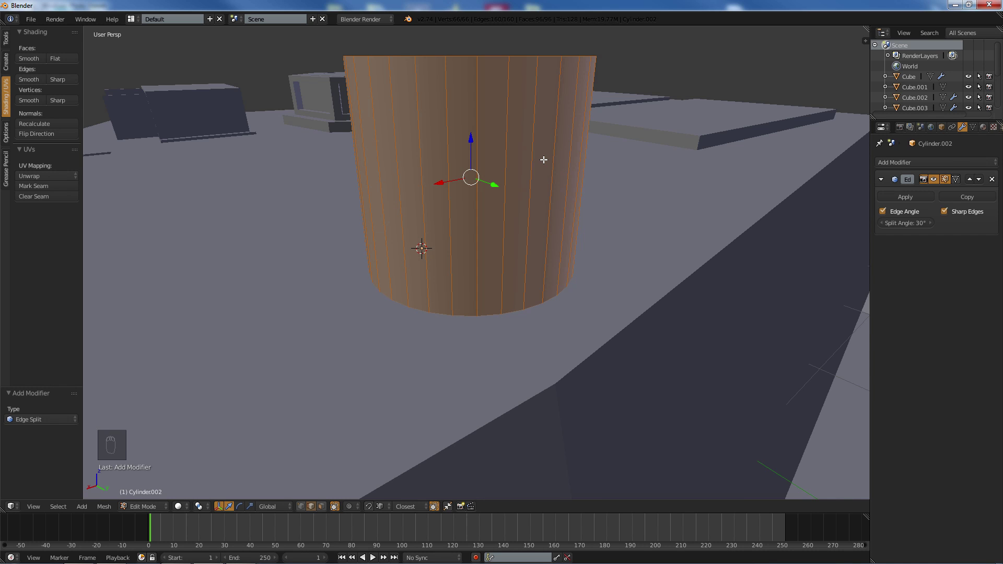
- Add one loop cut around the middle of the cylinder's side and a second midway between it and the base
key("a")
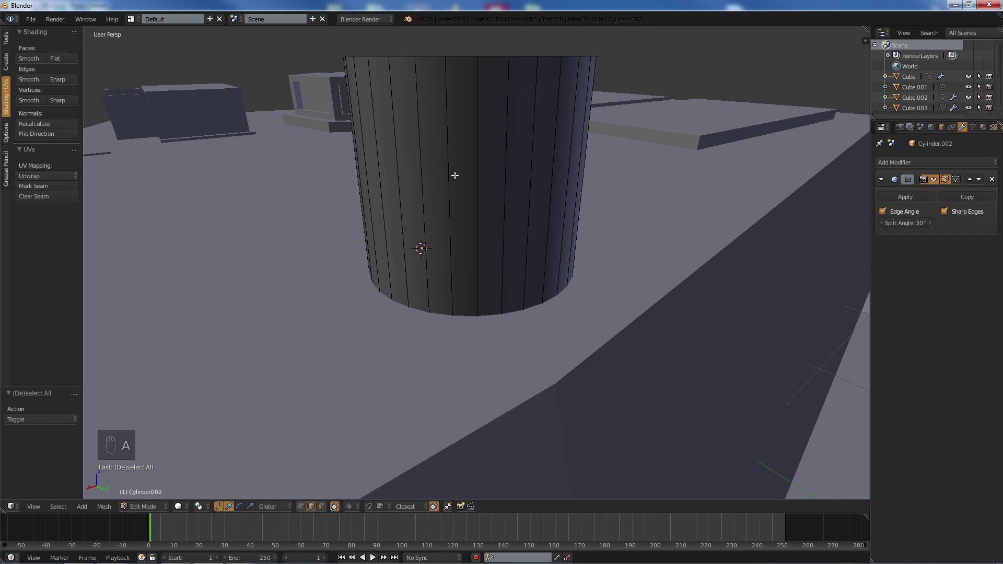
middle_click_drag(456, 174, 495, 210)
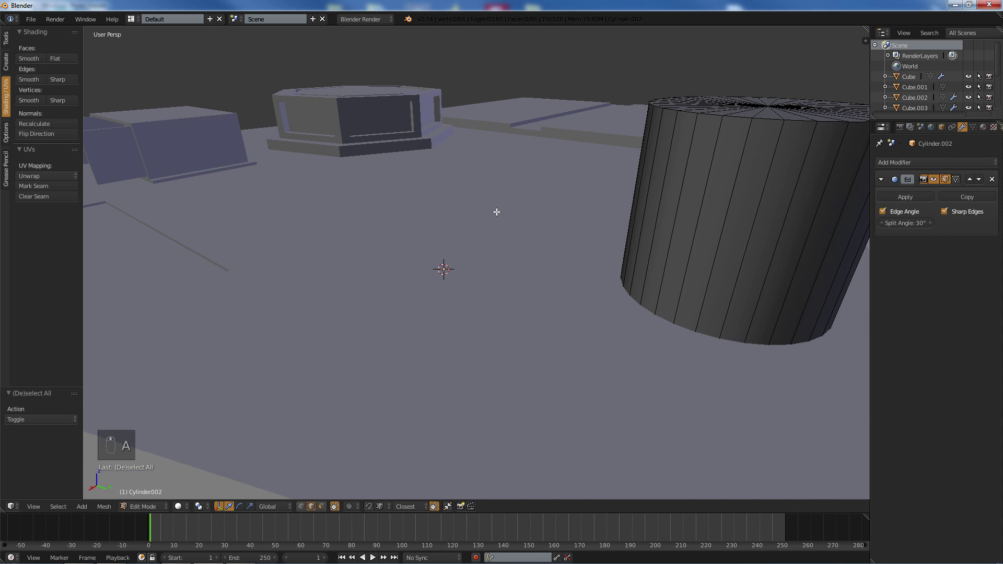
middle_click_drag(613, 192, 466, 224)
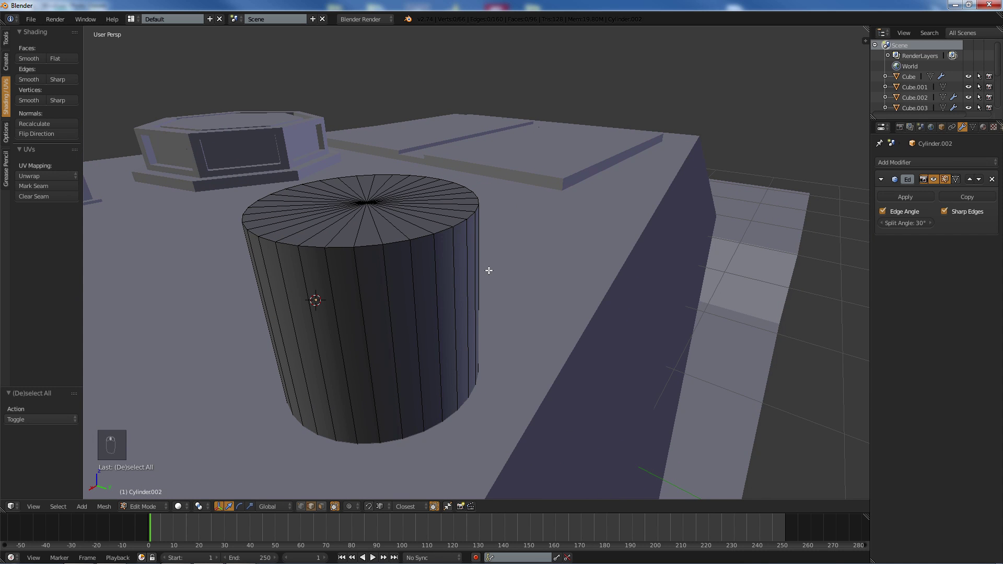
key("ctrl+r")
left_click(350, 347)
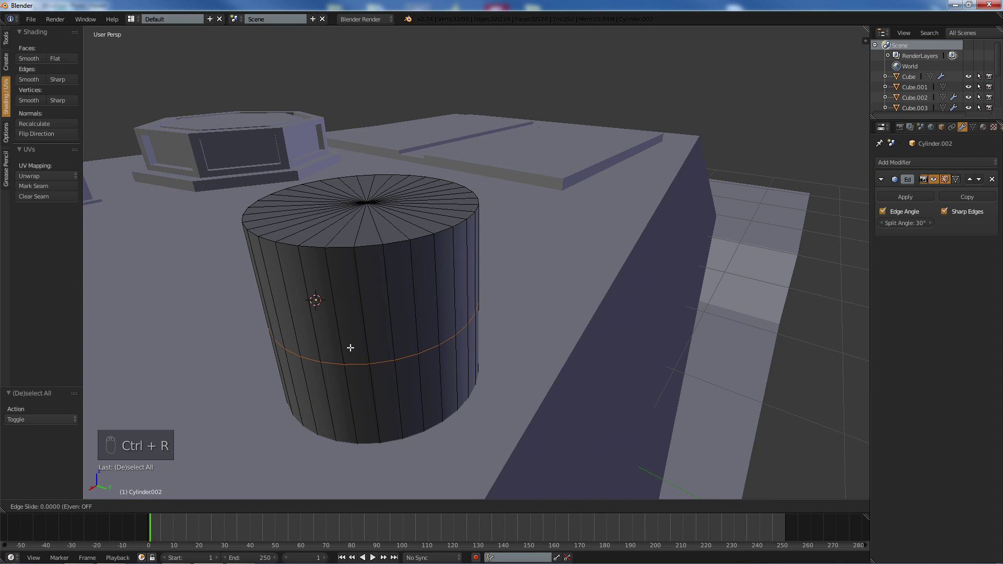
left_click(351, 347)
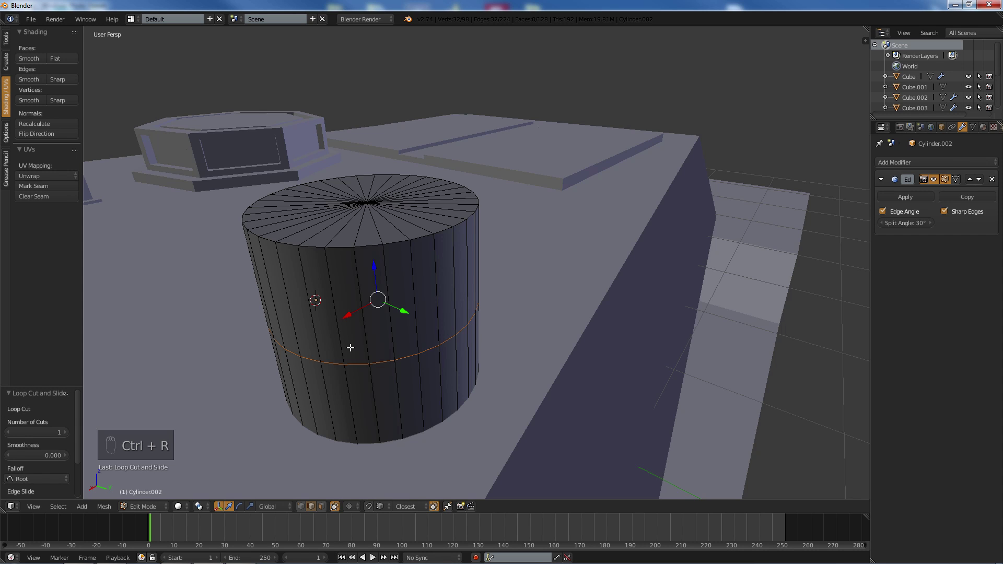
key("a")
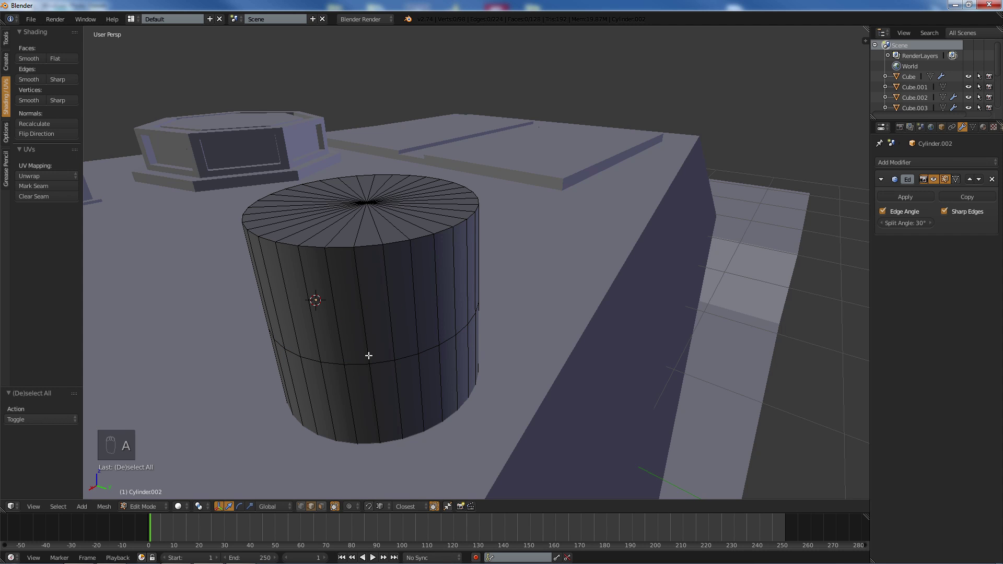
key("ctrl+r")
left_click(376, 402)
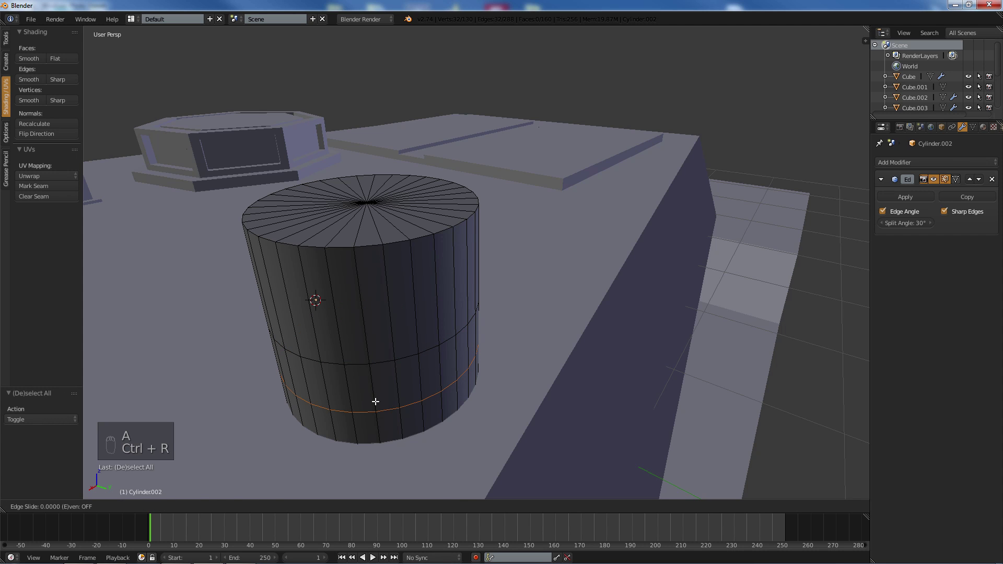
left_click(375, 402)
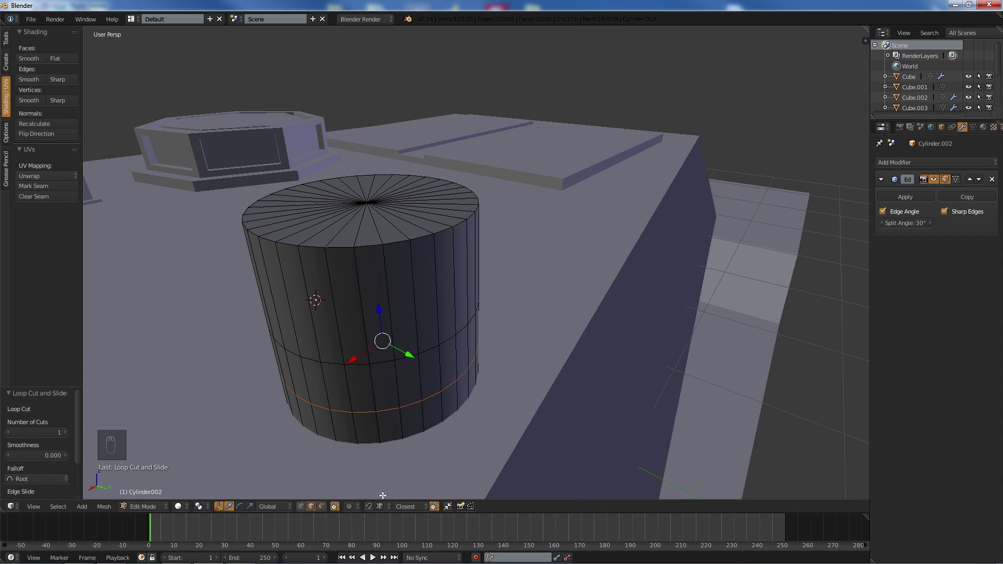
- Switch to face selection and select a run of adjacent faces in the cylinder's upper side band
left_click(322, 506)
mouse_move(409, 303)
middle_mouse_down()
mouse_move(394, 308)
mouse_move(419, 307)
mouse_move(411, 306)
middle_mouse_up()
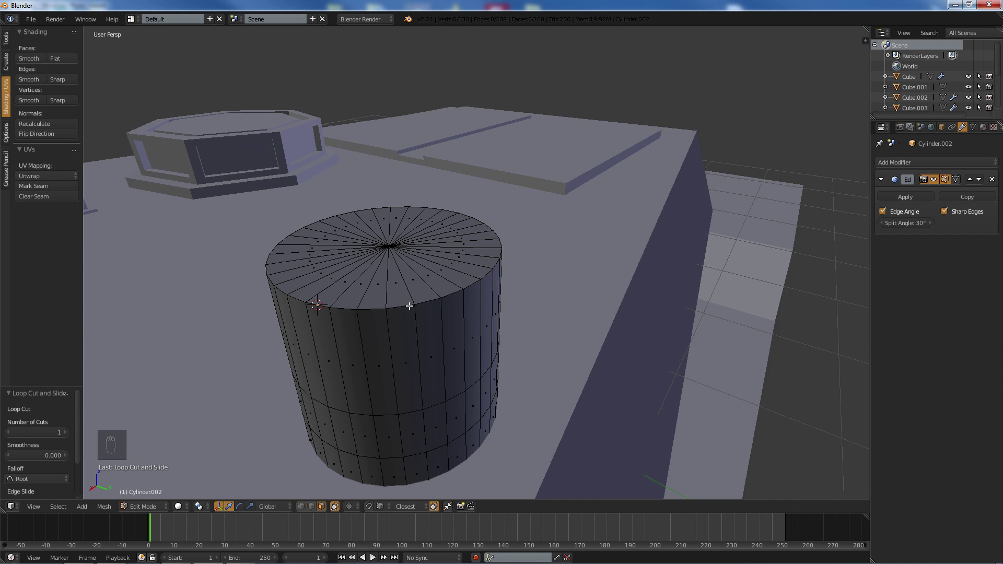
right_click(426, 327)
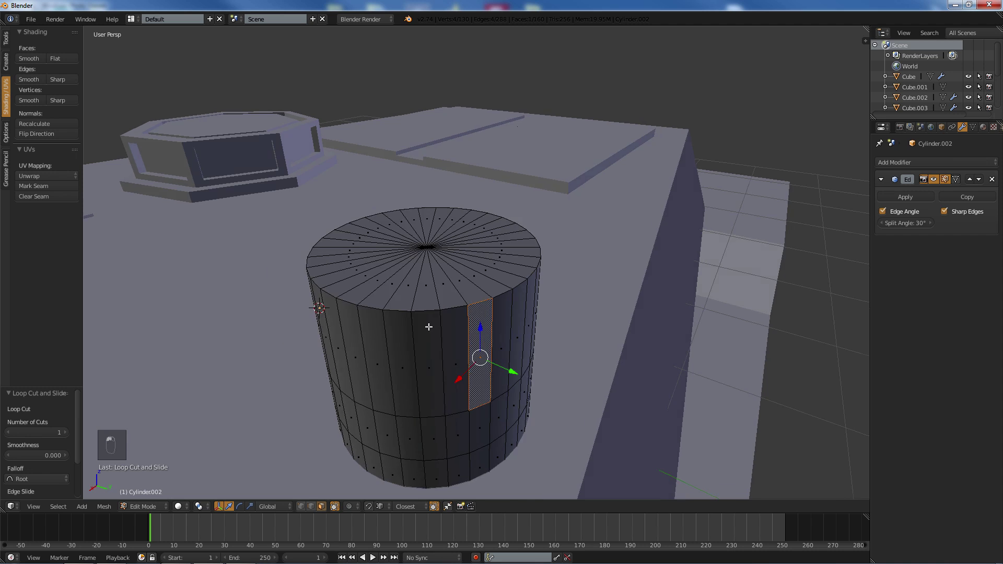
middle_click_drag(428, 329, 451, 325)
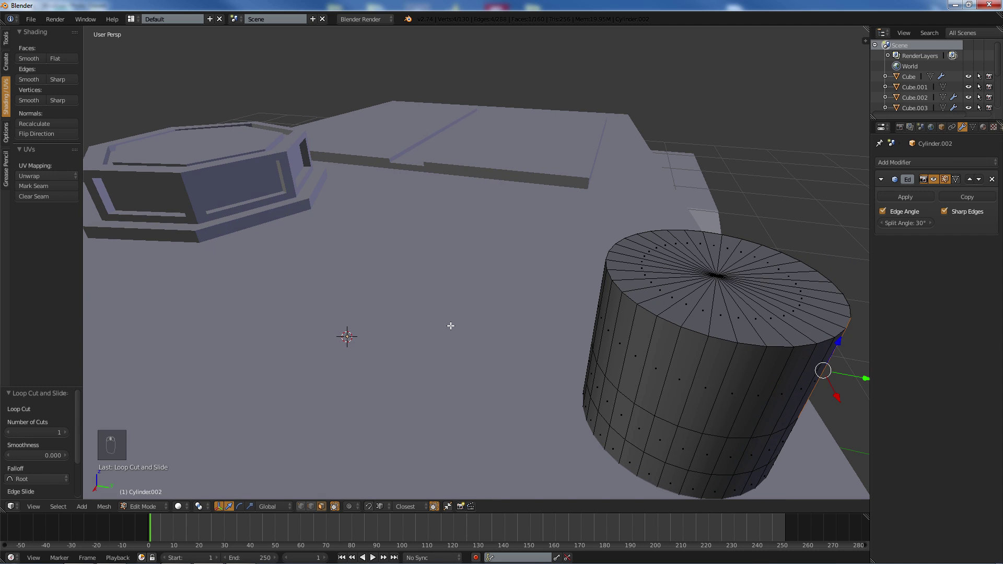
right_click(657, 371, "ctrl")
key("ctrl+z")
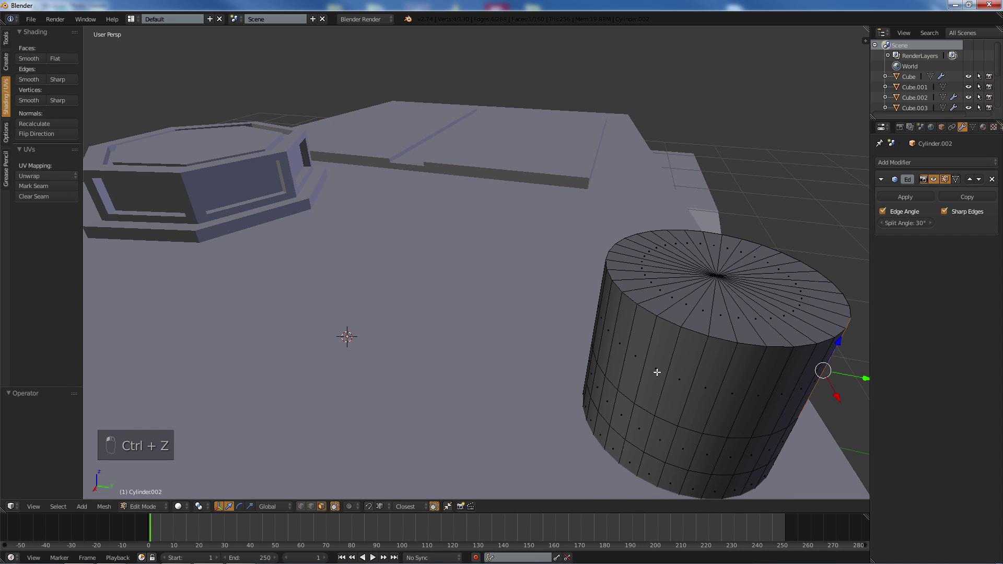
right_click(663, 369, "shift")
middle_click_drag(653, 344, 533, 356)
right_click(349, 267, "ctrl")
key("ctrl+z")
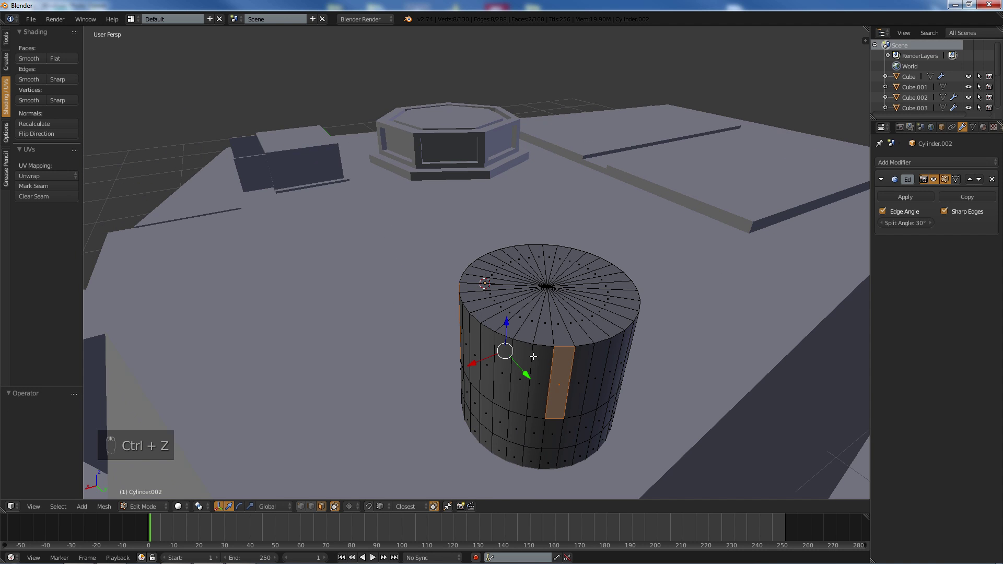
right_click(574, 368, "shift")
right_click(590, 365, "shift")
right_click(606, 361, "shift")
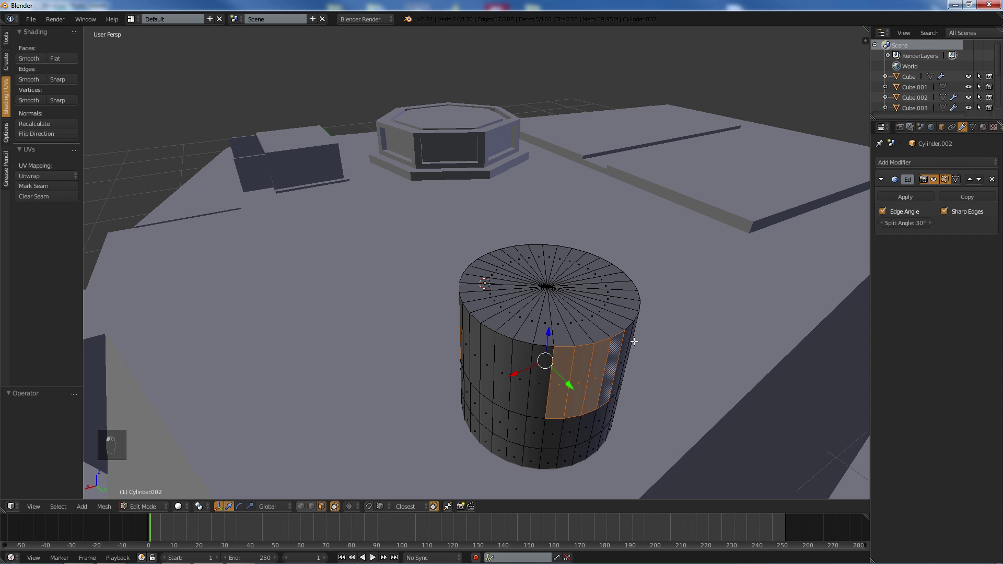
right_click(624, 340, "shift")
- Extend the upper-band face selection around the far side of the cylinder with shortest-path picks
middle_click_drag(623, 340, 509, 294)
right_click(141, 220, "ctrl")
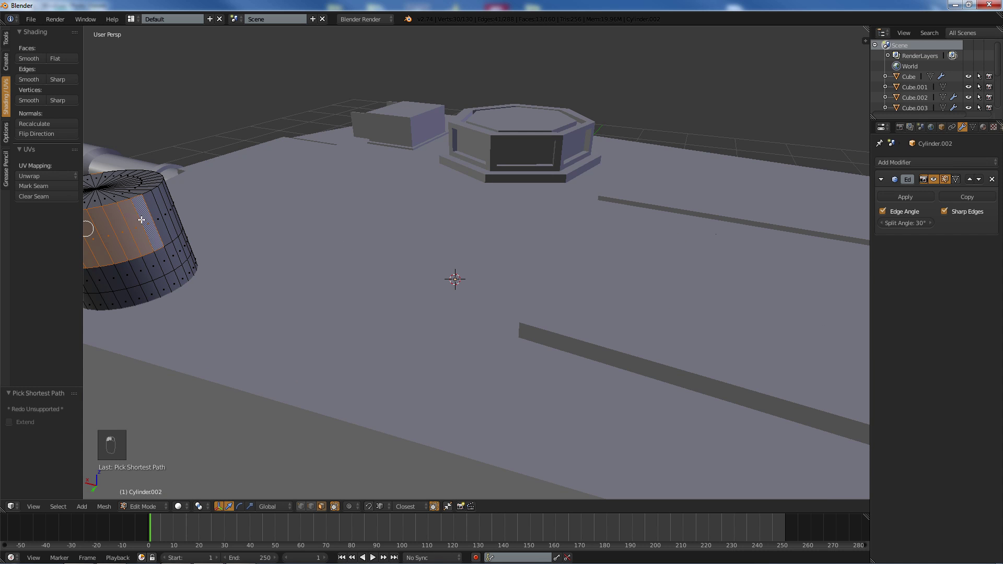
middle_click_drag(187, 190, 371, 153)
right_click(412, 330, "ctrl")
right_click(355, 222, "ctrl")
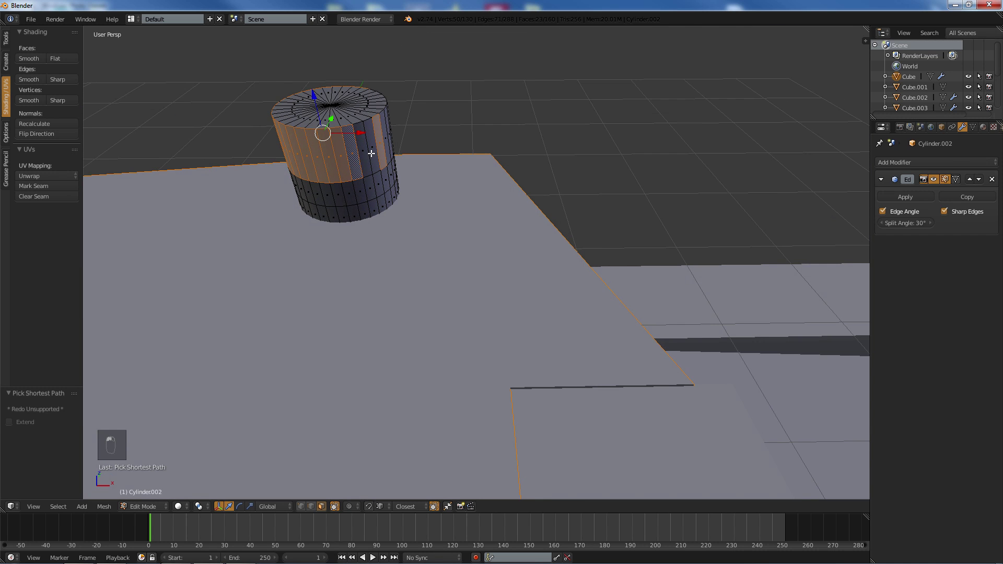
right_click(374, 150, "ctrl")
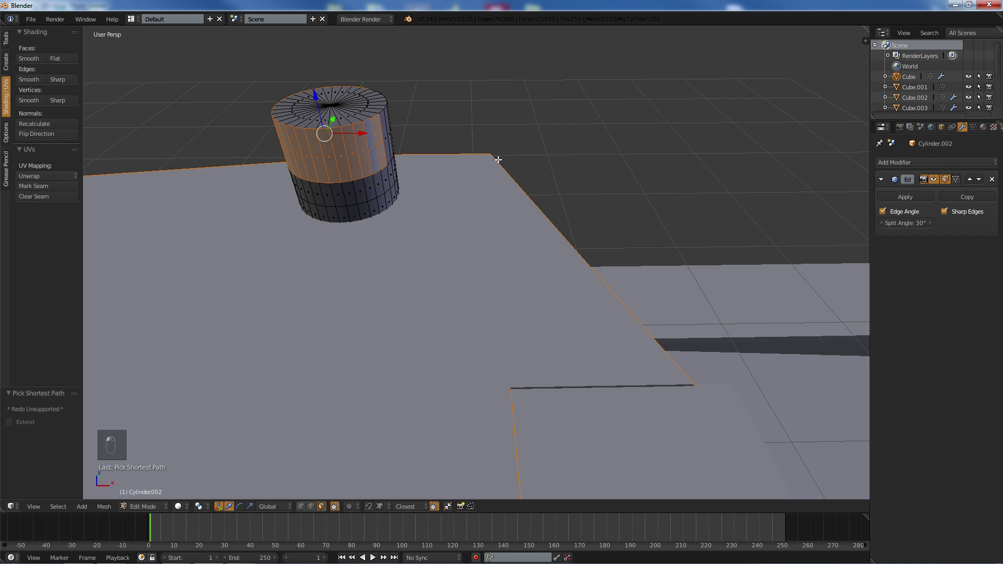
middle_click_drag(498, 158, 461, 168)
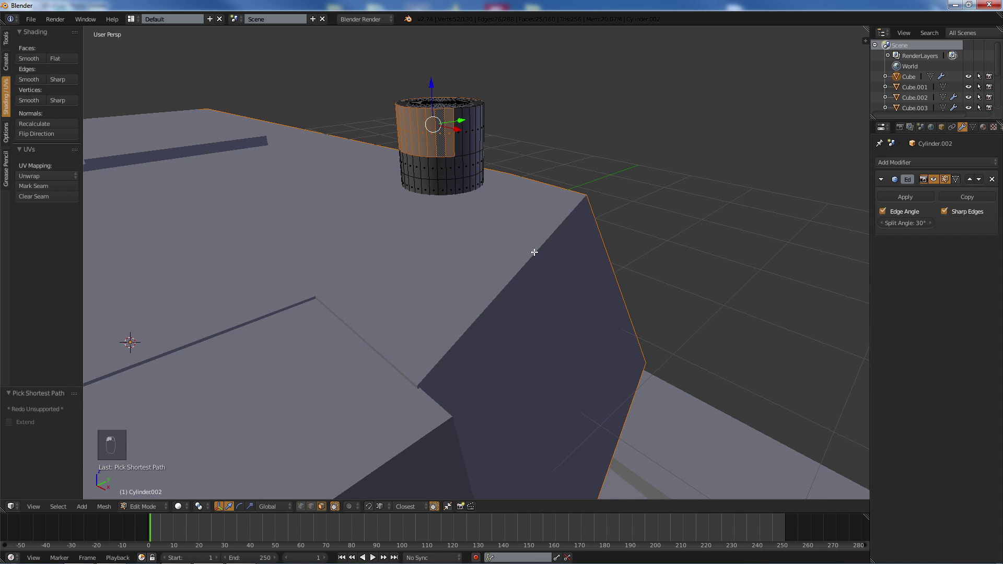
- Complete the upper-band selection on both sides, leaving five adjacent faces unselected, and scale the selected faces to 0.777
middle_click_drag(506, 163, 544, 201)
scroll(634, 196, "up", 3)
scroll(543, 201, "up", 3)
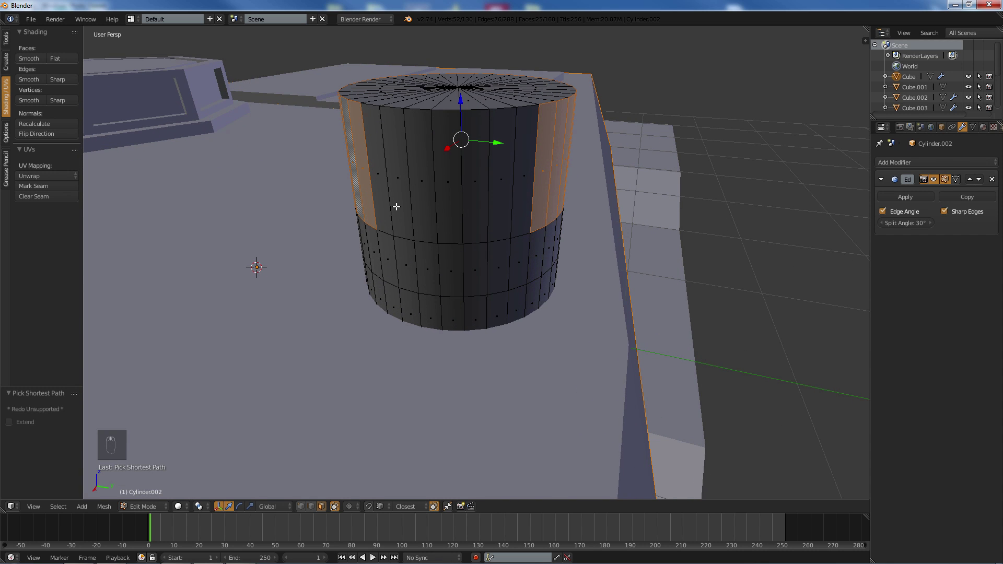
left_click(381, 208, "ctrl")
left_click(523, 185, "ctrl")
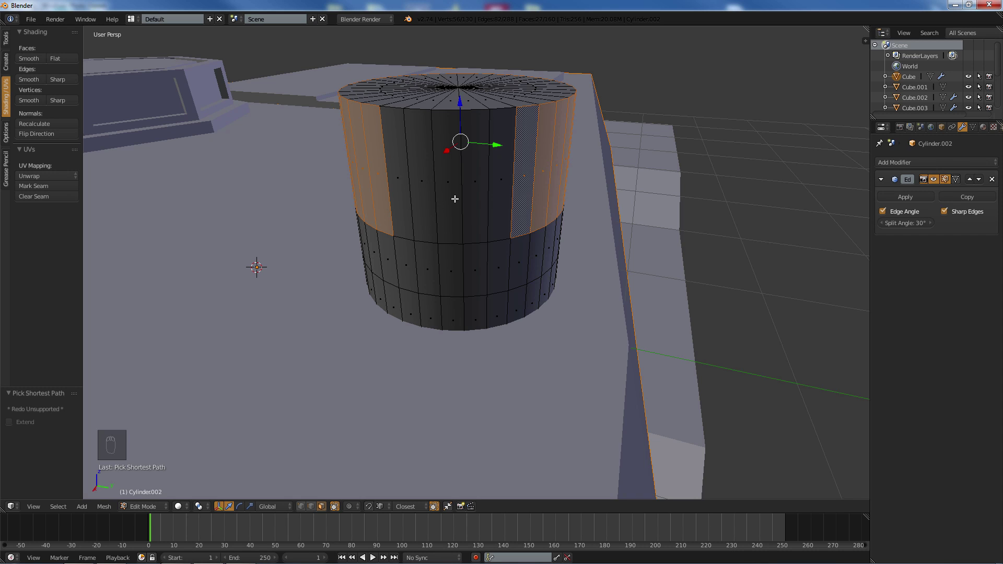
left_click(508, 175, "ctrl")
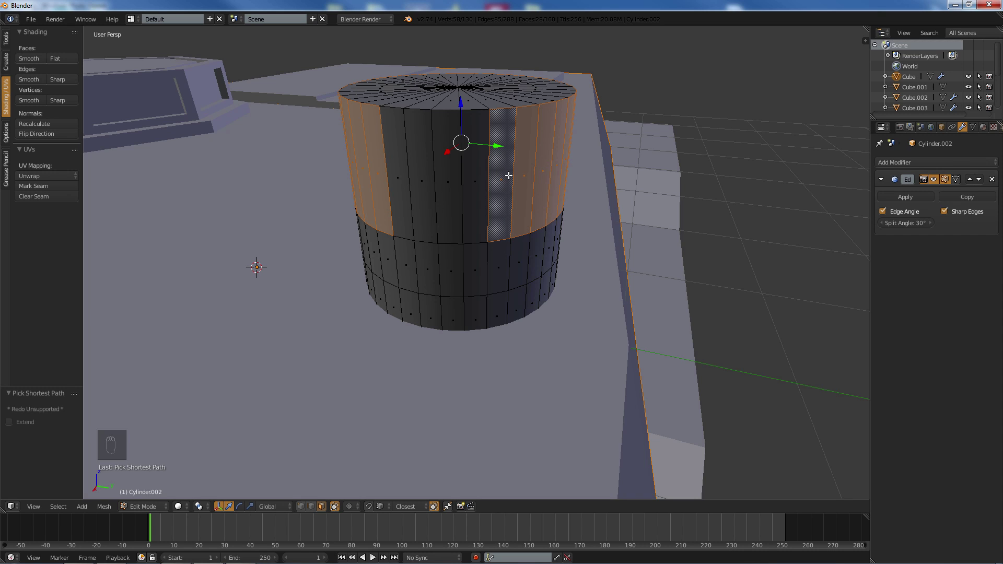
left_click(508, 175, "shift")
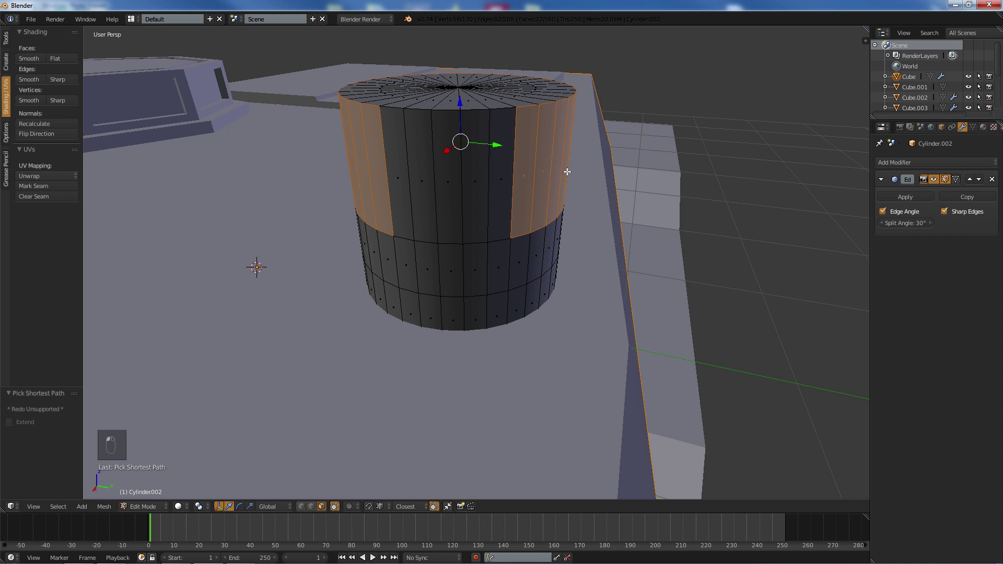
middle_click_drag(567, 173, 338, 187)
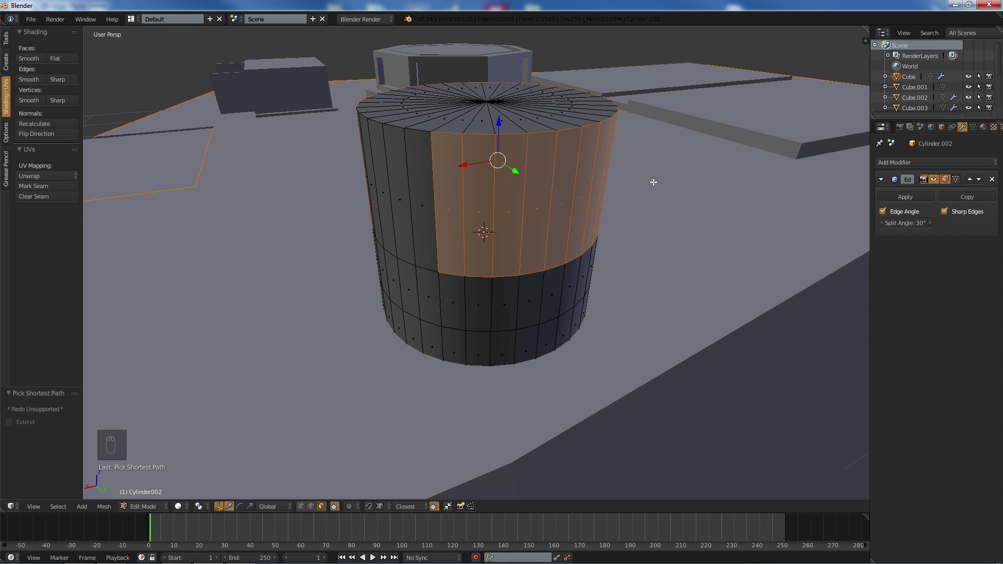
key("s")
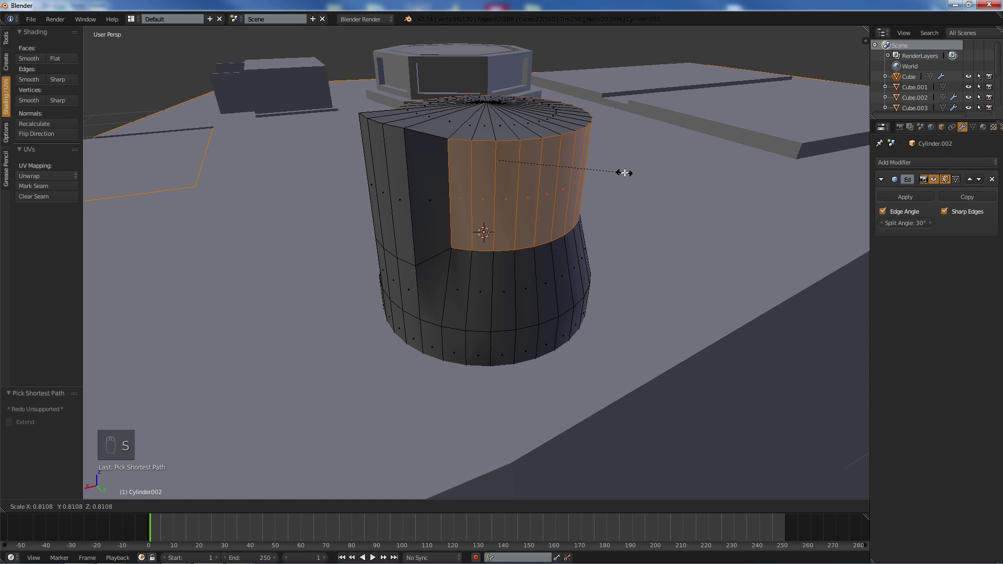
left_click(617, 170)
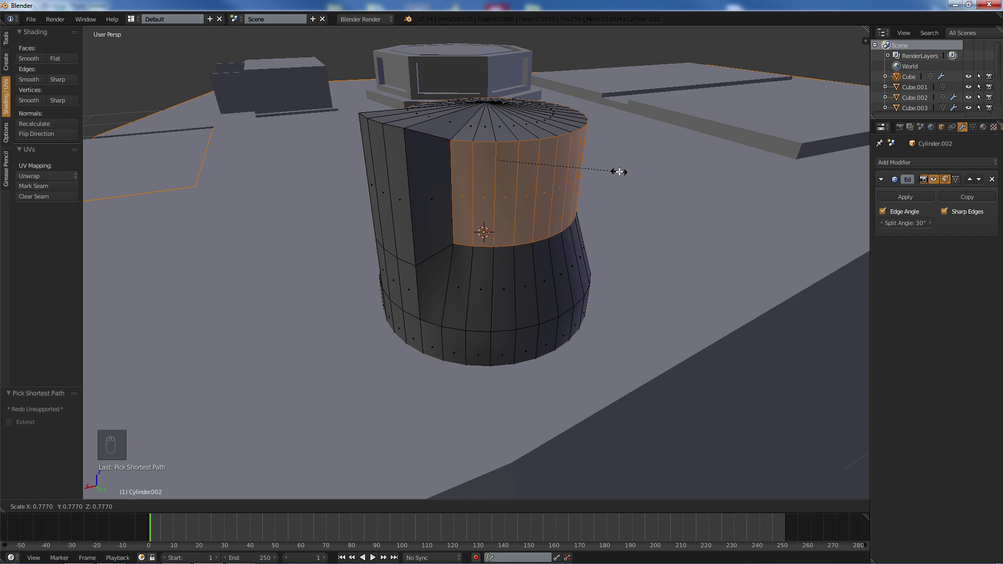
- Select the scaled section's top rim vertices and, with snapping enabled, raise them 0.038 along Z level with the unscaled part's top
middle_click_drag(504, 166, 431, 405)
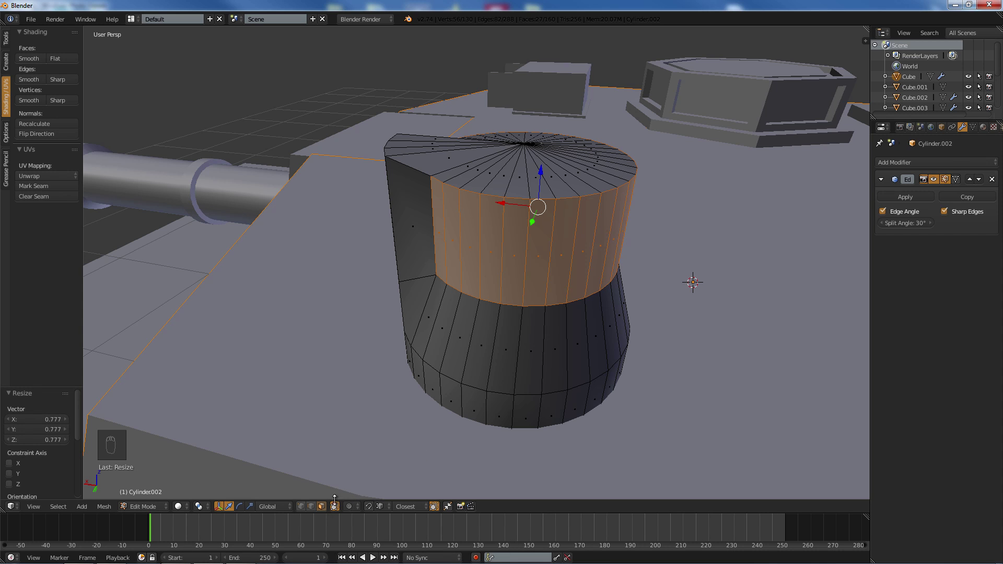
left_click(305, 508)
right_click(434, 175)
middle_click_drag(671, 155, 573, 252)
right_click(636, 344, "ctrl")
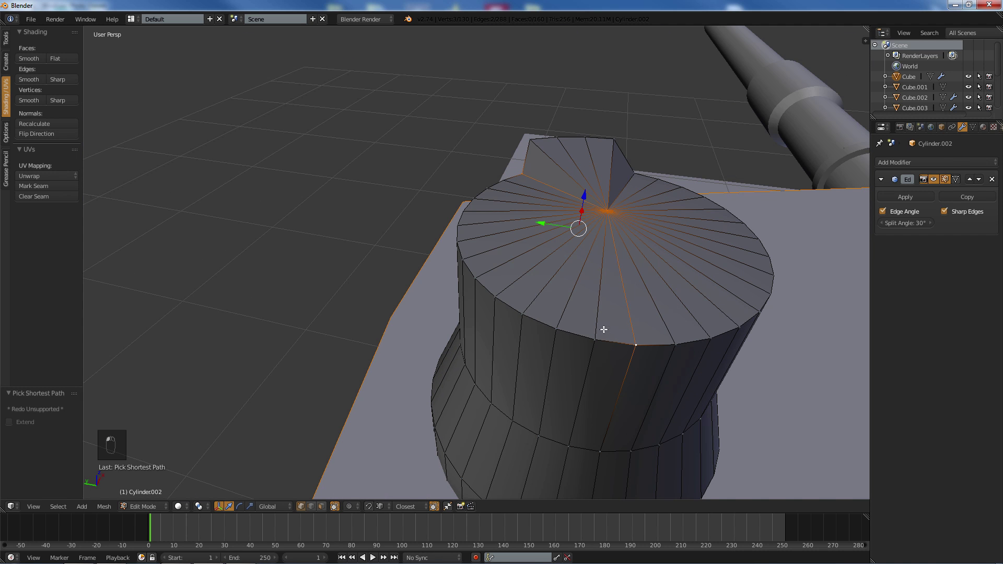
key("ctrl+z")
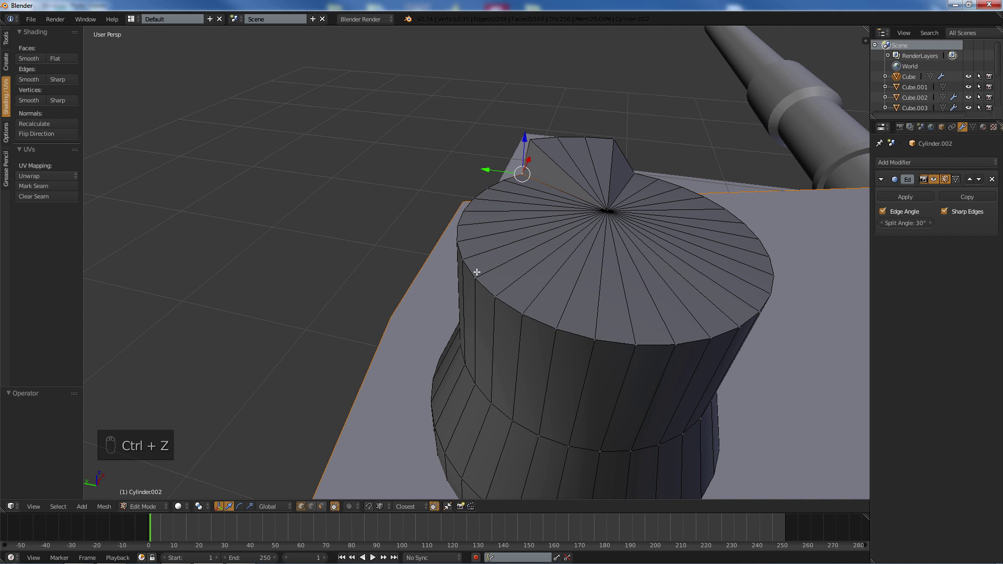
right_click(477, 273, "ctrl")
right_click(675, 344, "ctrl")
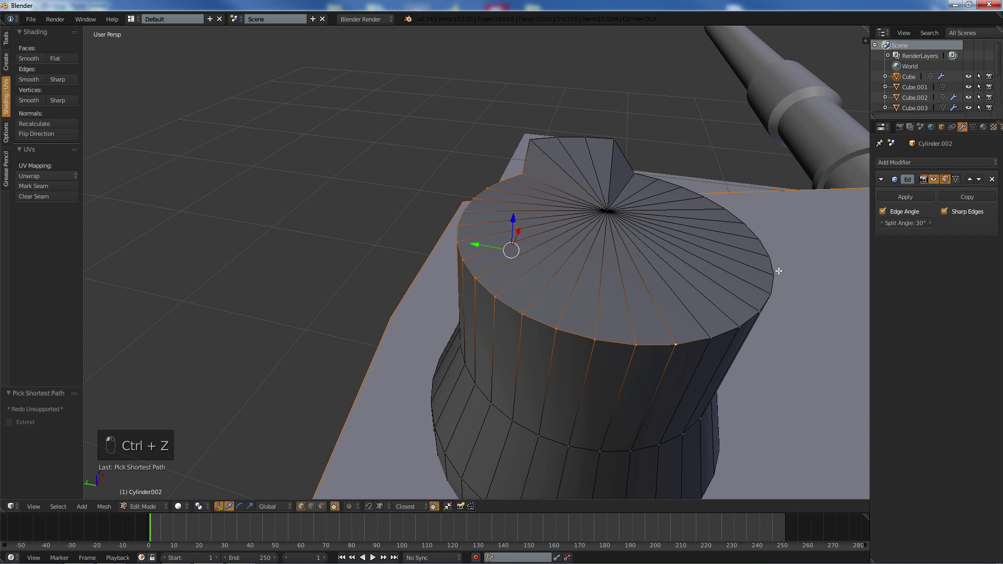
right_click(709, 198, "ctrl")
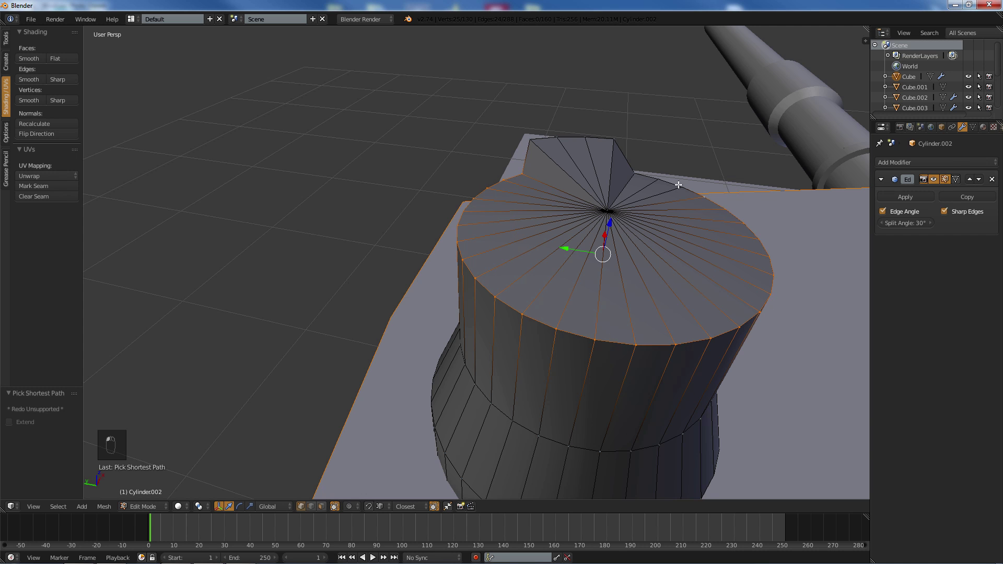
right_click(635, 171, "ctrl")
middle_click_drag(568, 177, 564, 365)
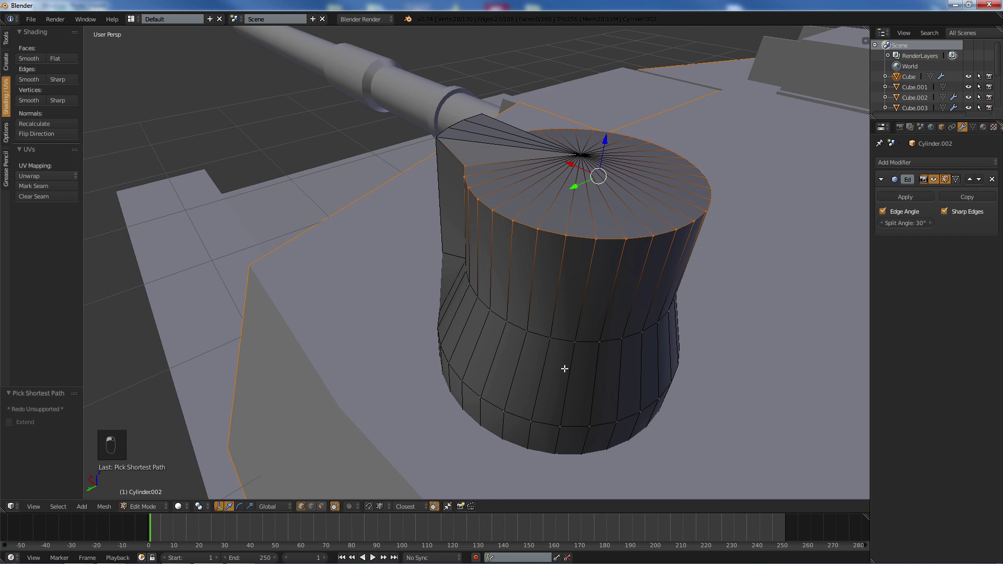
left_click(369, 507)
left_click_drag(604, 138, 453, 126)
middle_click_drag(454, 126, 608, 91)
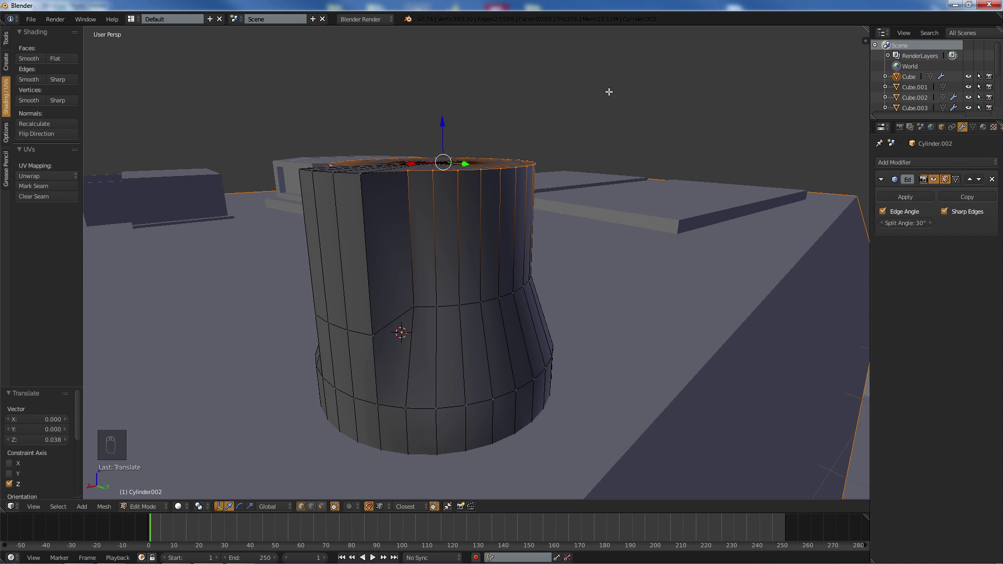
- Select the complete edge loop above the cylinder's base and raise it 0.104 along Z
middle_click_drag(571, 116, 457, 280)
key("a")
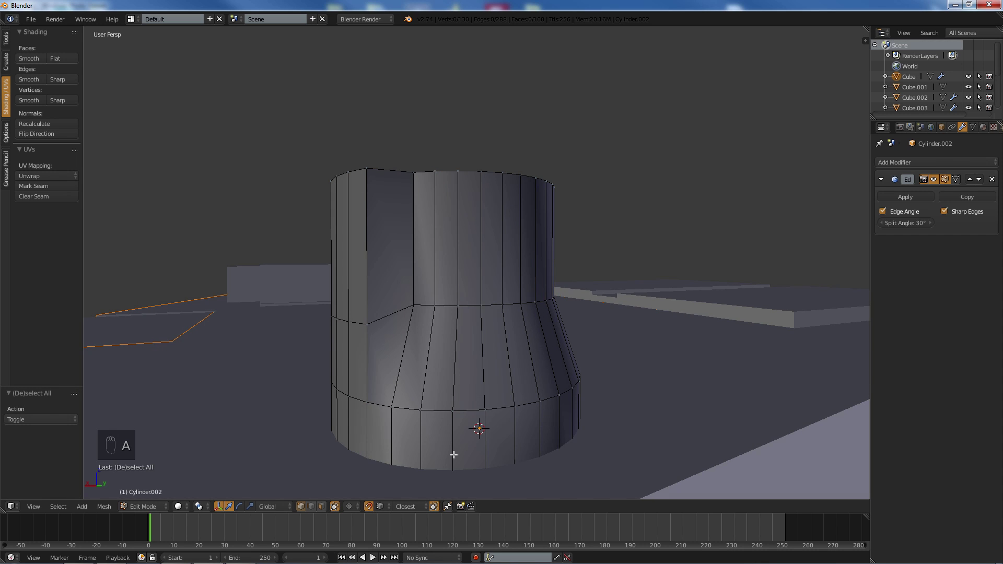
right_click(444, 402, "alt")
left_click_drag(460, 330, 454, 310)
key("ctrl+z")
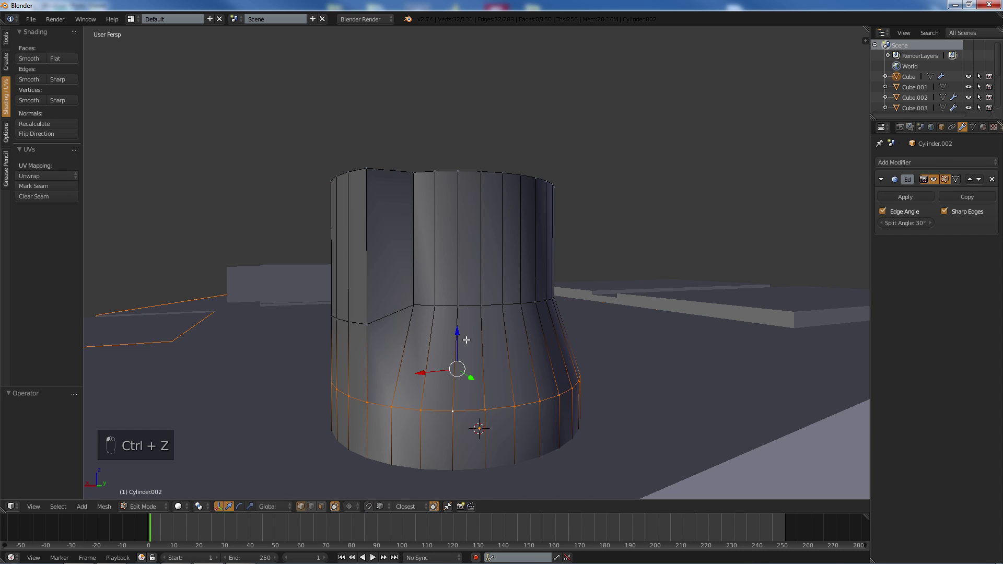
left_click_drag(460, 331, 454, 293)
middle_click_drag(454, 293, 499, 324)
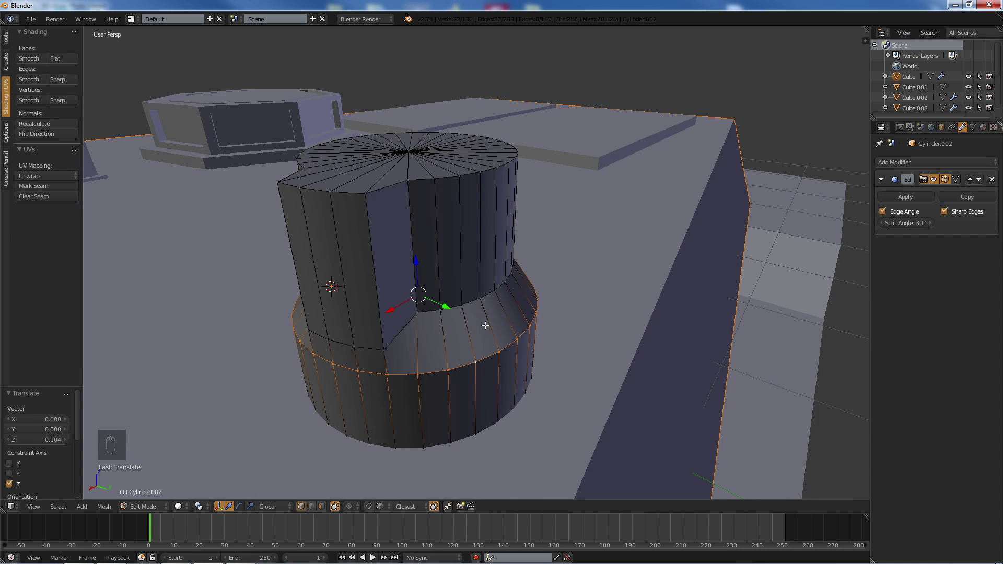
- Try to realign the inner corner edge of the cylinder's recess along Y and X with snapping enabled
middle_click_drag(409, 295, 449, 286)
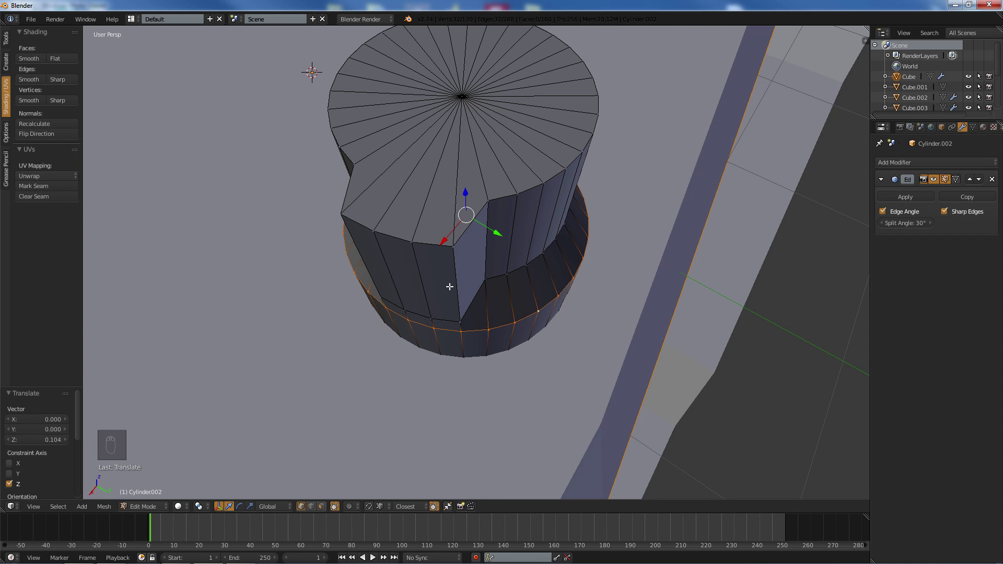
right_click(478, 207)
right_click(487, 282, "shift")
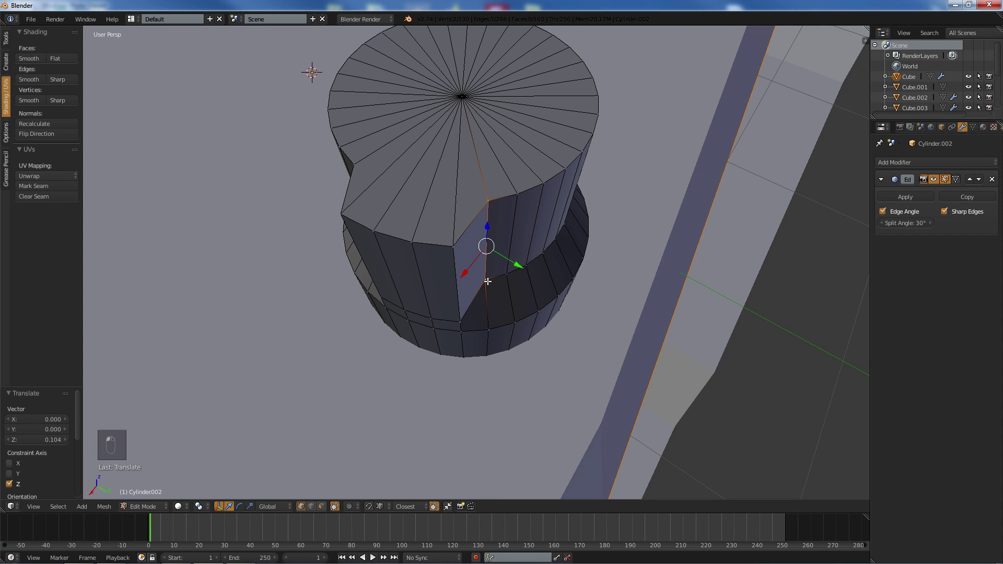
middle_click_drag(396, 230, 366, 233)
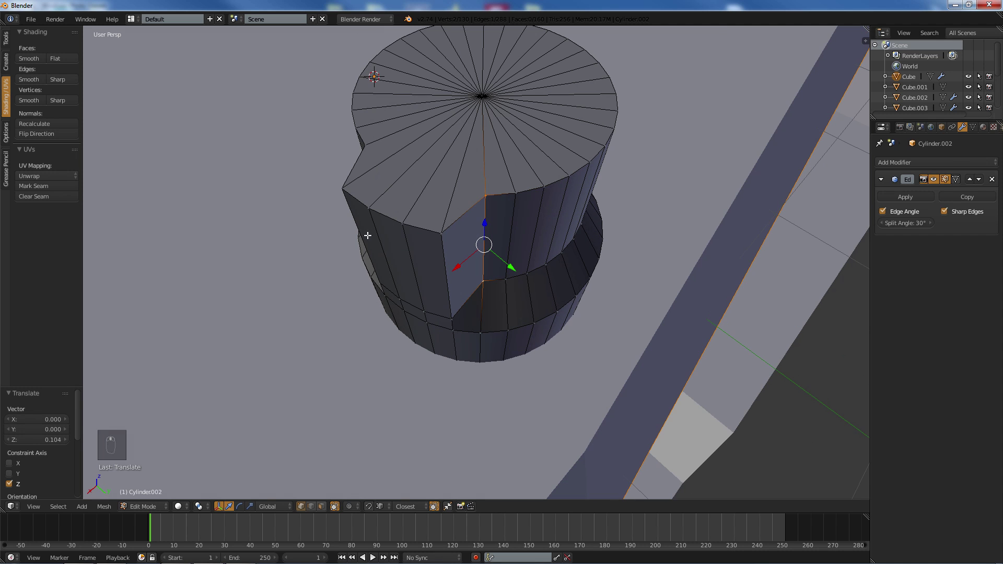
left_click(365, 506)
left_click_drag(507, 267, 440, 231)
middle_click_drag(440, 232, 546, 266)
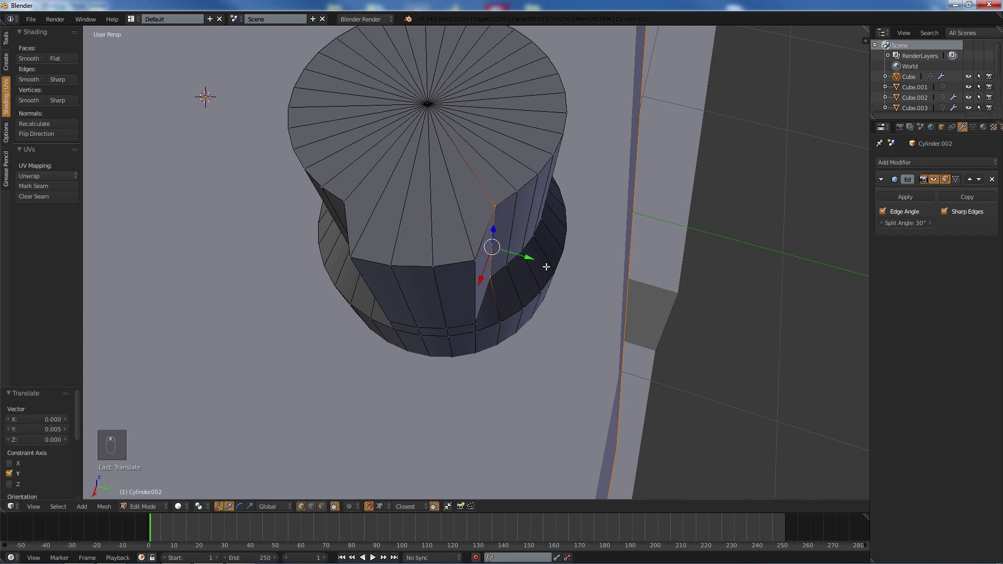
key("g")
left_click(466, 263)
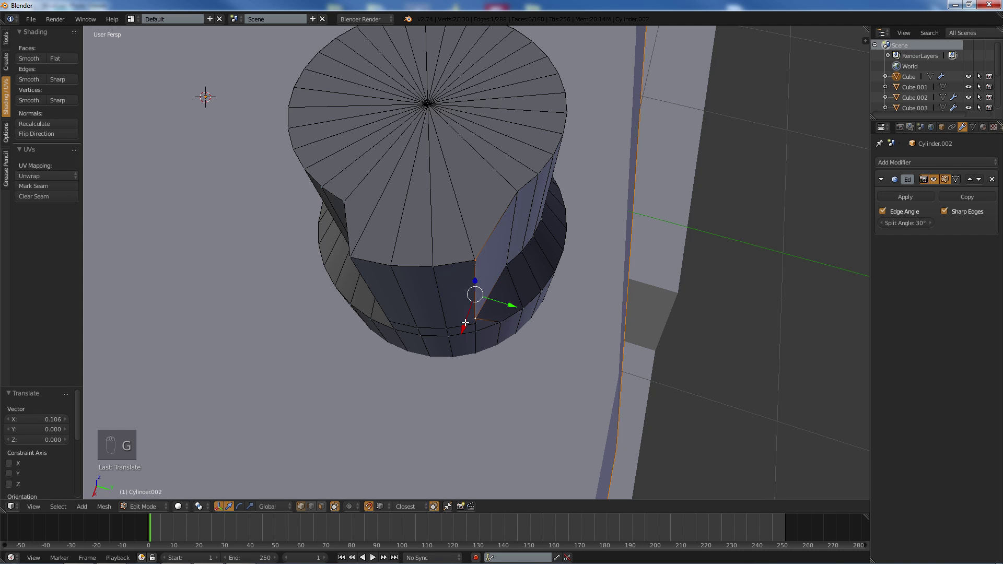
key("g")
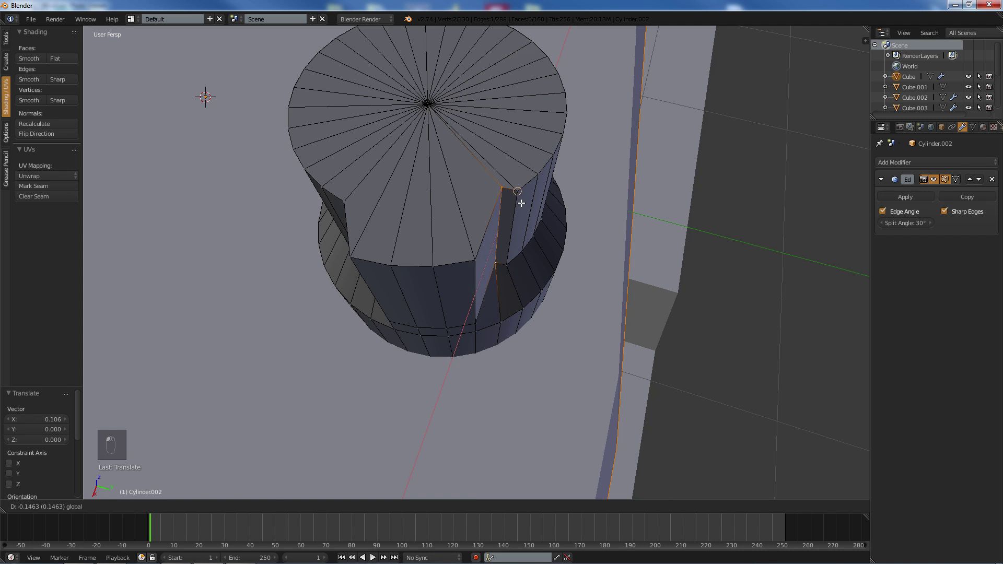
left_click(519, 195)
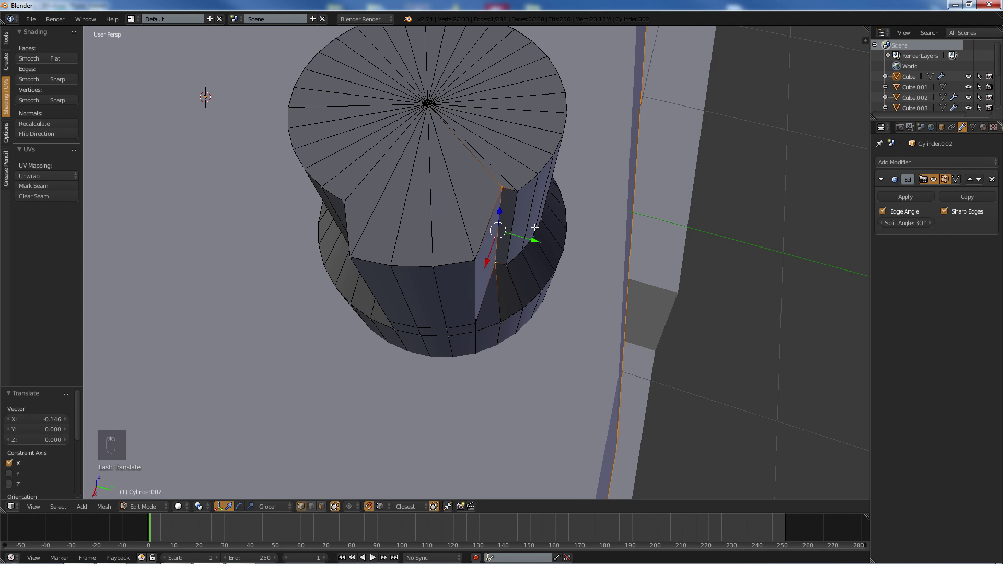
- Undo the moves made to the recess's inner corner edge
middle_click_drag(535, 227, 524, 224)
key("ctrl+z")
key("ctrl+z")
key("ctrl+z")
key("ctrl+z")
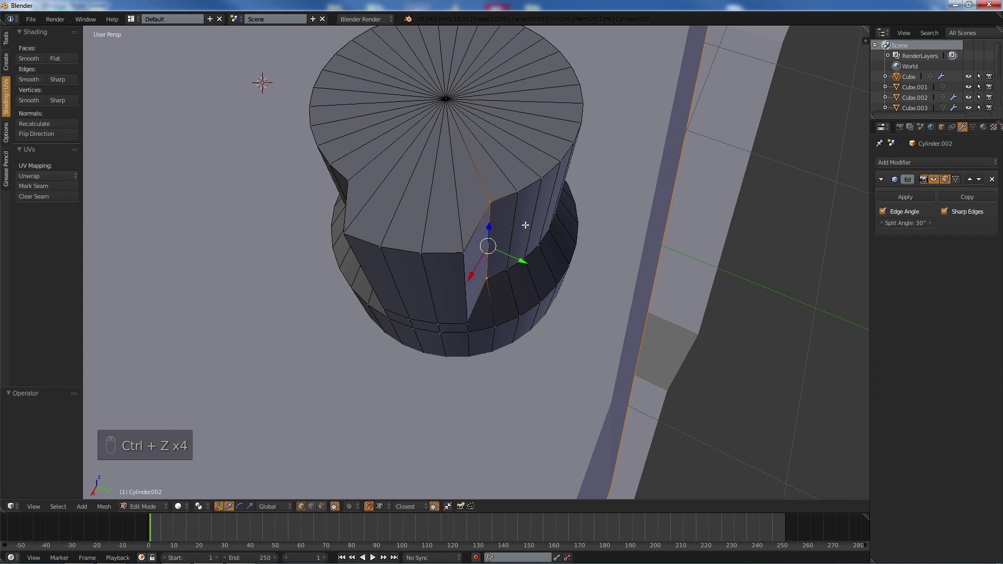
- Select the three tall outer faces of the cylinder's protruding upper section and inset them by about 0.011
key("a")
middle_click_drag(509, 240, 347, 327)
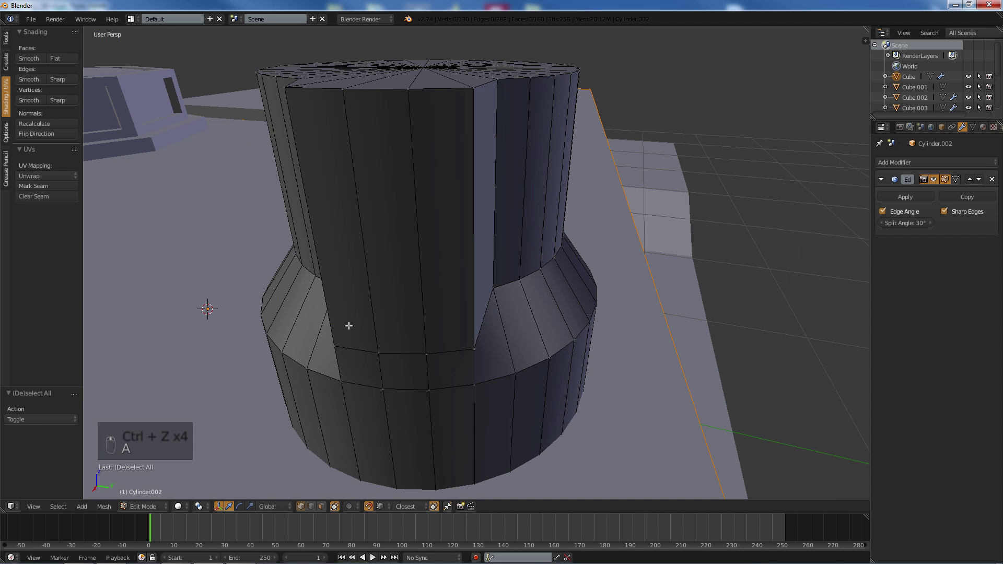
left_click(321, 506)
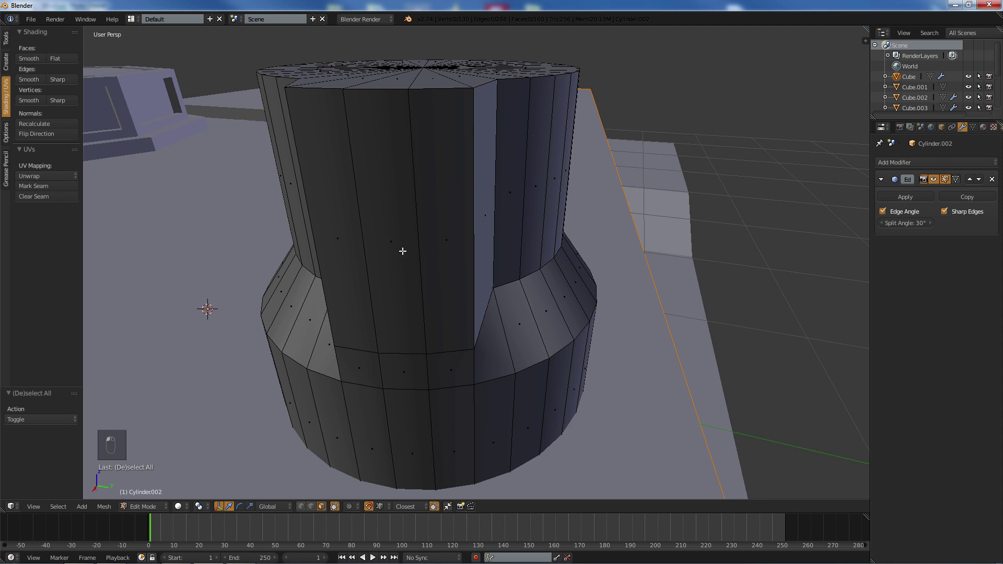
right_click(438, 222)
right_click(332, 185, "ctrl")
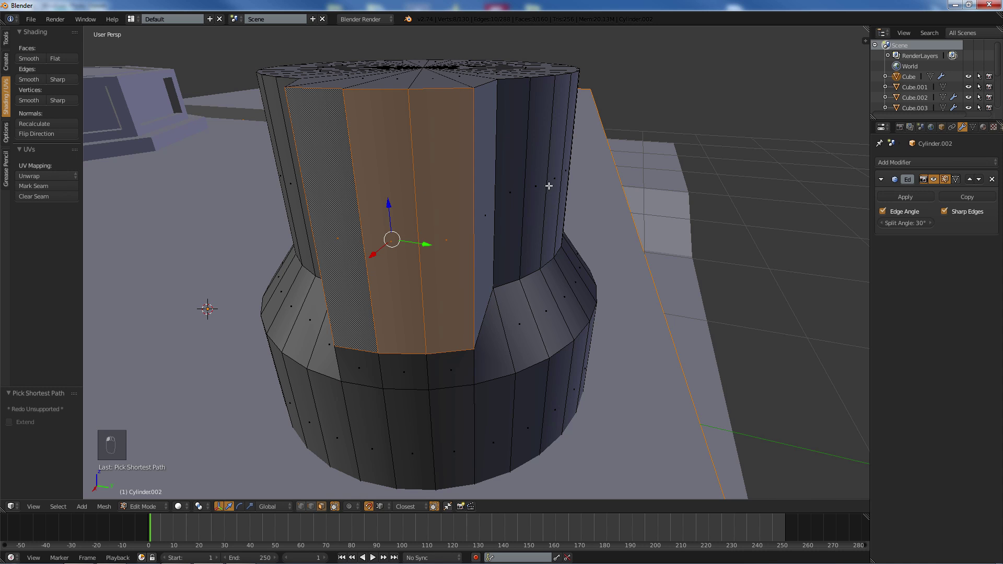
key("i")
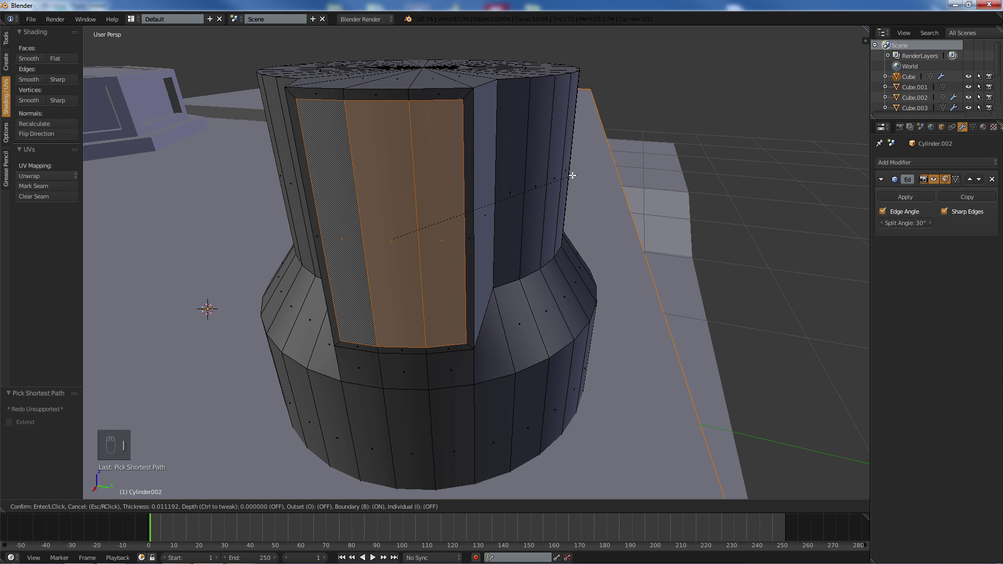
left_click(571, 175)
key("e")
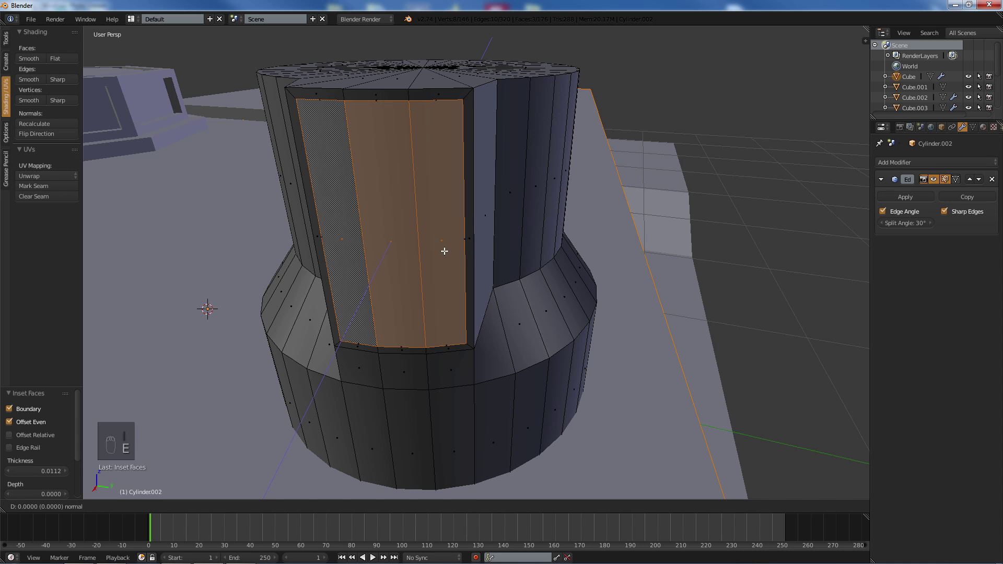
left_click(458, 249)
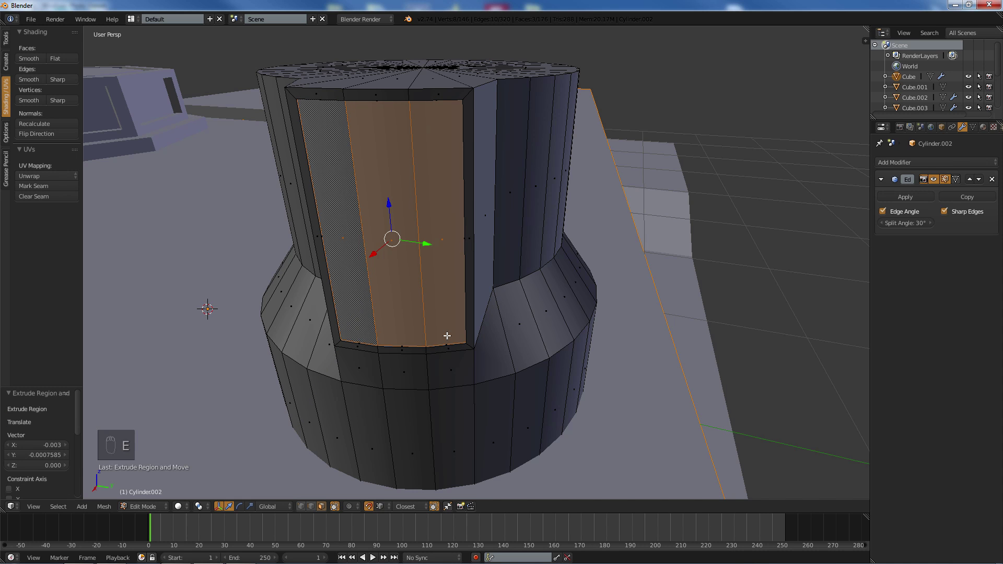
key("ctrl+z")
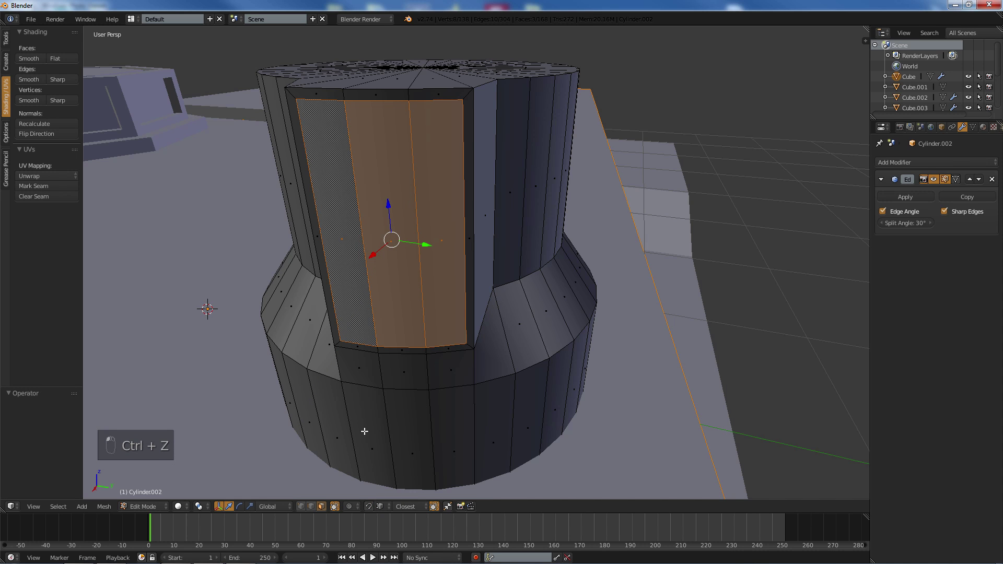
- Extrude the three inset faces inward by about 0.04 to form a recessed window, with snapping disabled, and clear the selection
key("e")
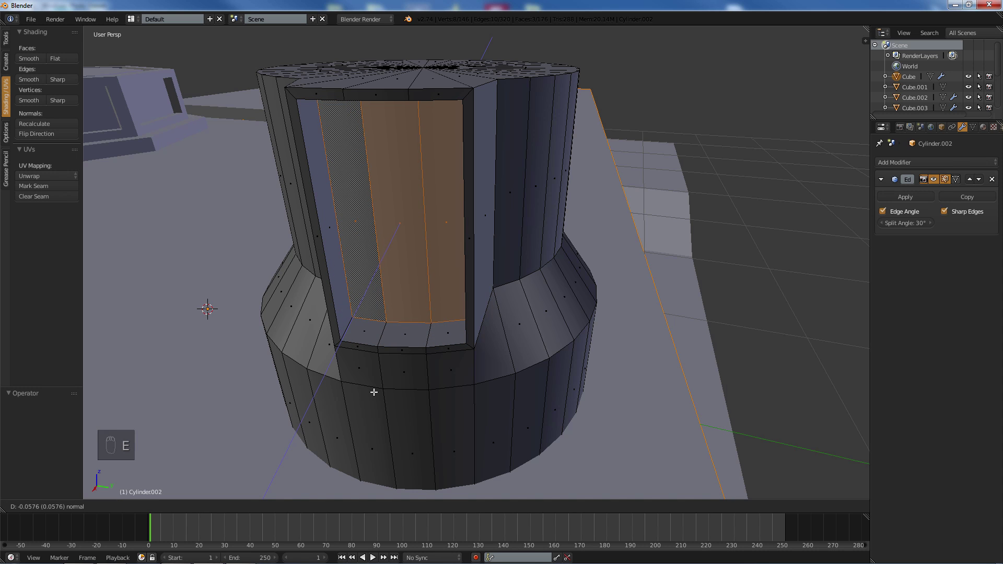
left_click(373, 393)
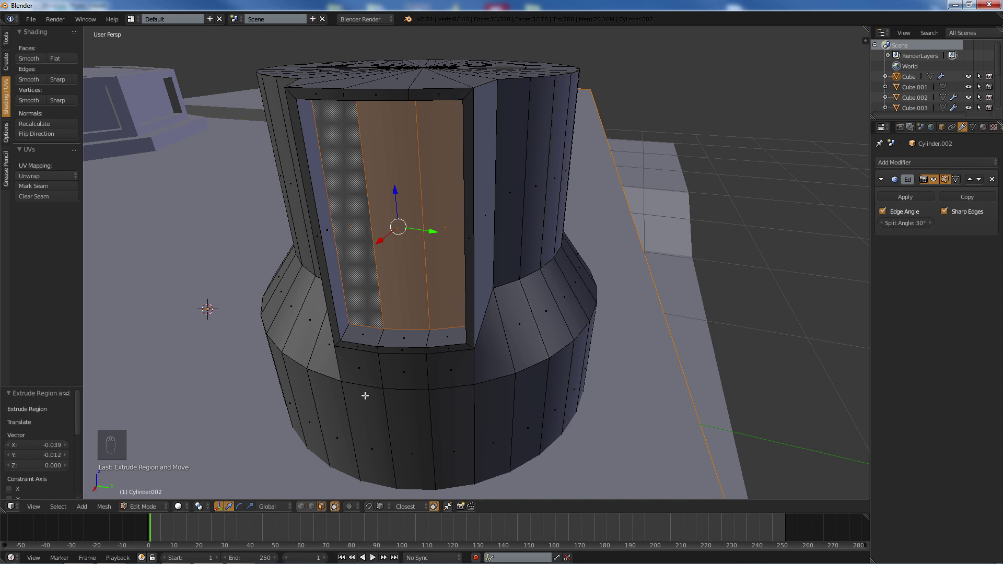
middle_click_drag(364, 396, 416, 292)
scroll(357, 290, "down", 3)
scroll(416, 293, "up", 4)
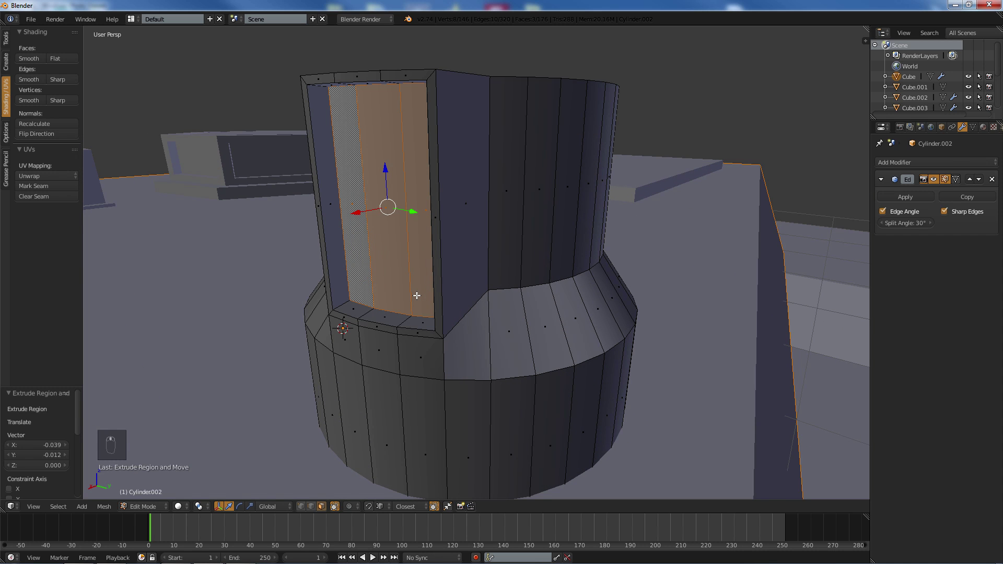
key("a")
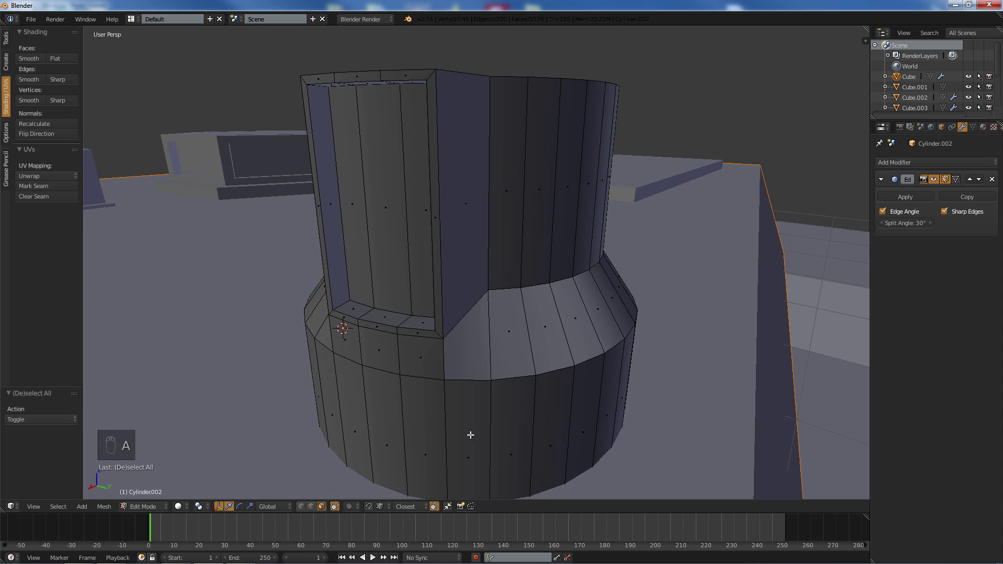
- Cut two closely spaced edge loops around the lower part of the cylinder's base
key("ctrl+r")
left_click(489, 430)
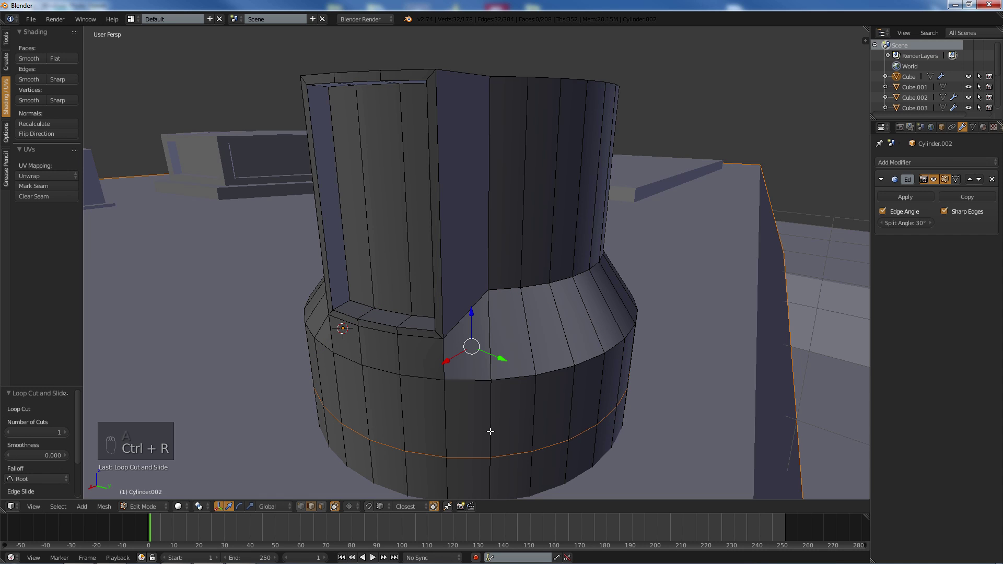
key("a")
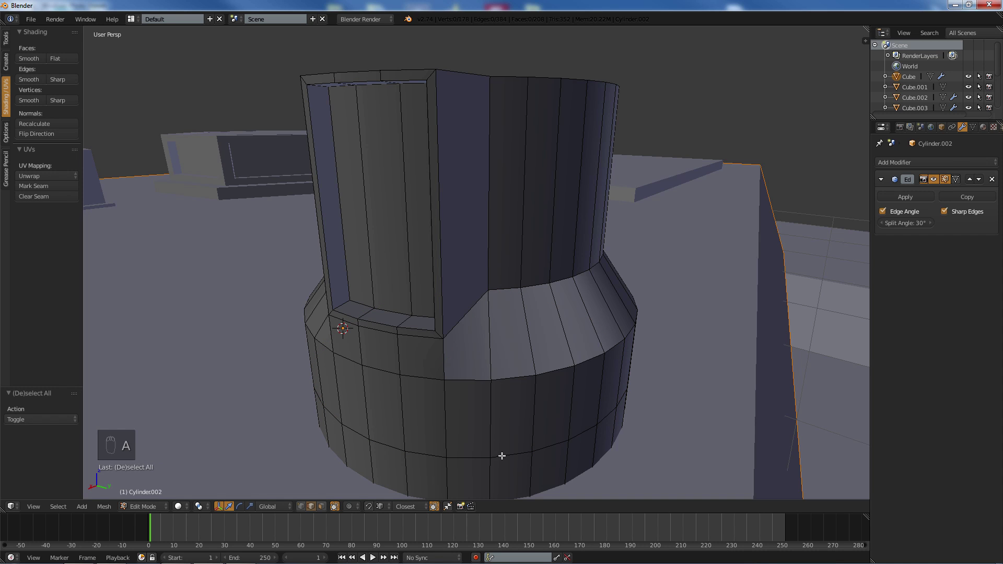
key("ctrl+r")
left_click(491, 477)
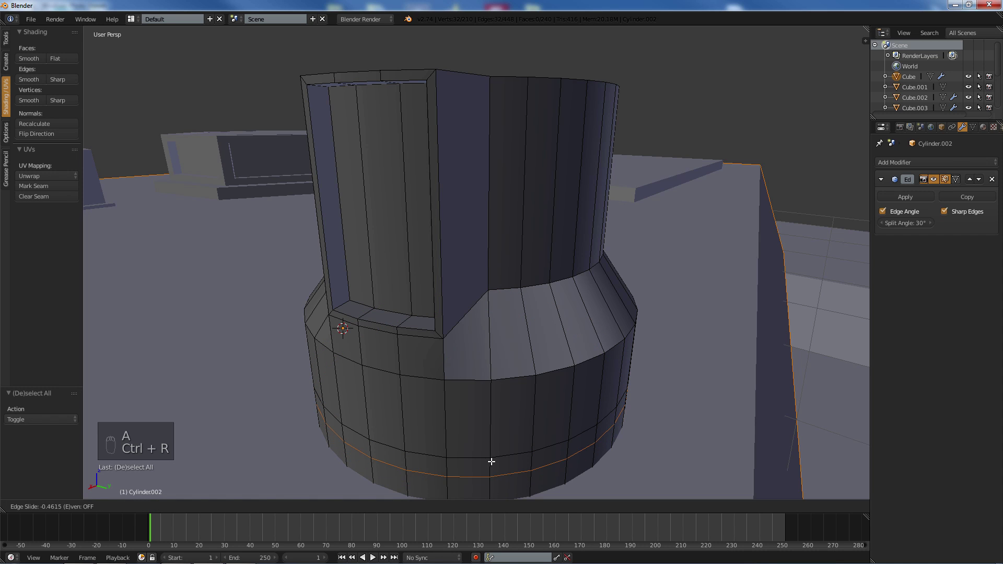
left_click(489, 461)
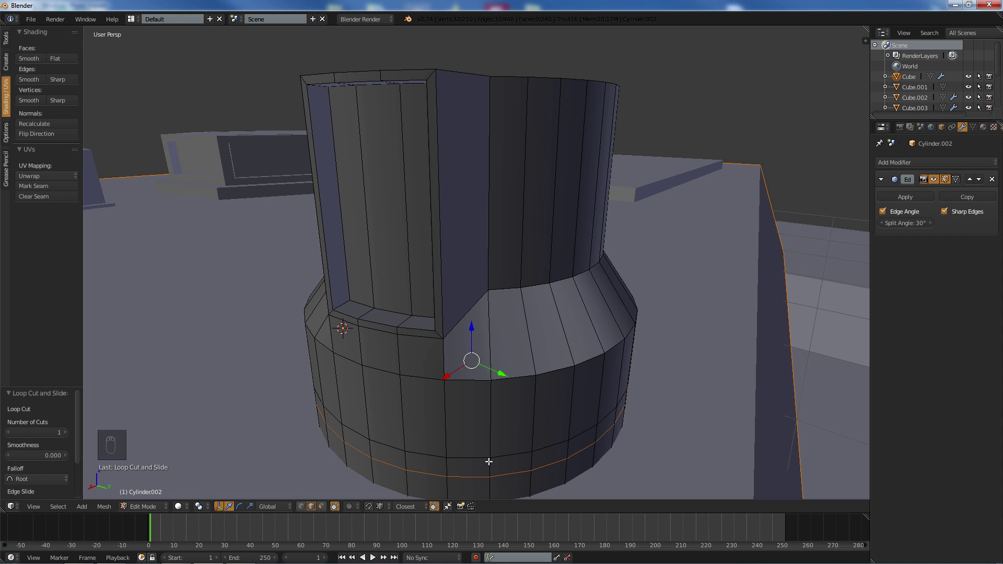
key("a")
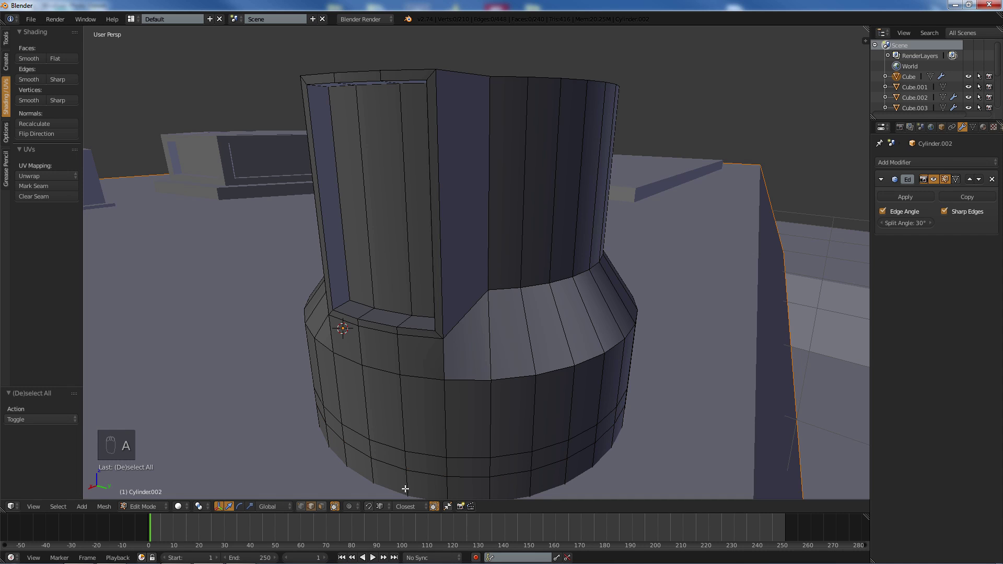
- Select the narrow face band between the two new loops, extrude it in place and scale it to 1.05
left_click(321, 506)
left_click(406, 462, "alt")
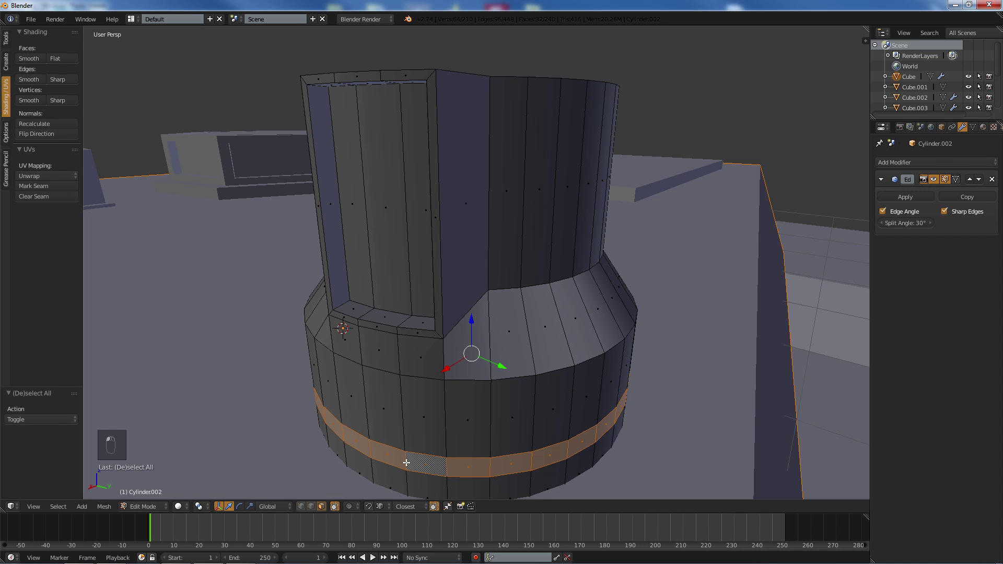
key("e")
right_click(407, 462)
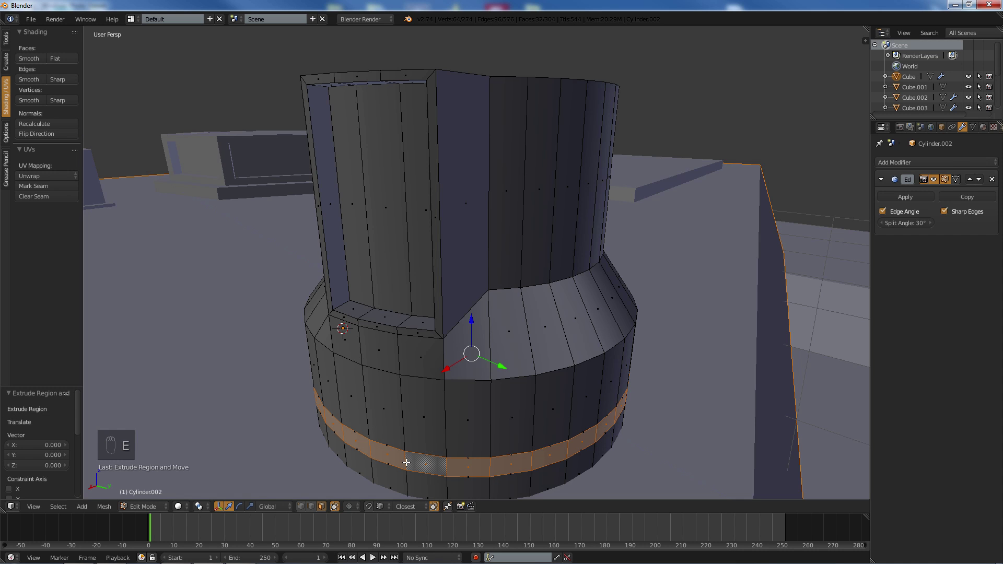
key("s")
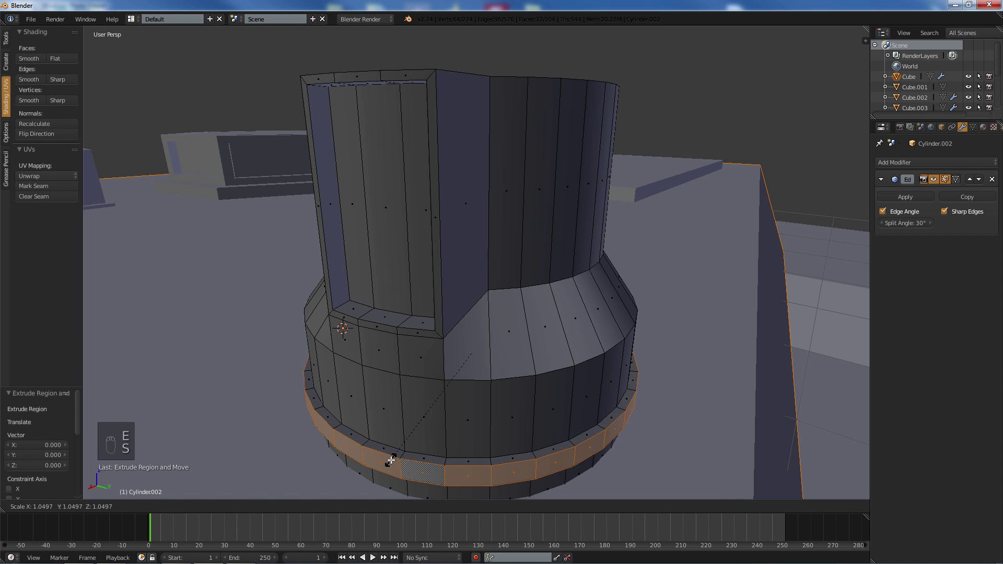
left_click(391, 460)
- Scale the protruding ring down slightly along Z and clear the selection
middle_click_drag(390, 428, 376, 382)
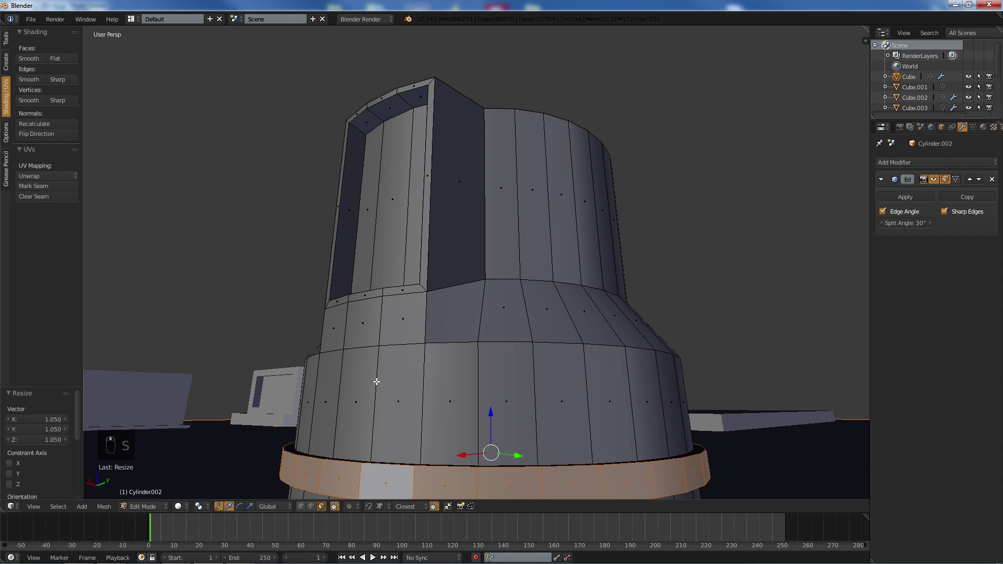
key("s")
key("z")
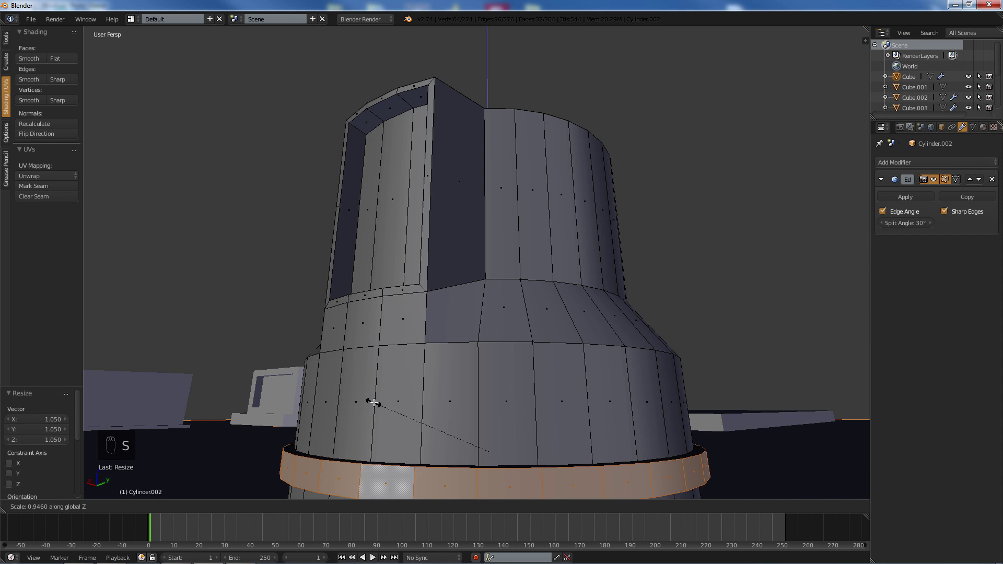
left_click(373, 411)
middle_click_drag(372, 410, 368, 427)
key("a")
- Return to Object Mode and examine the finished round fitting on the turret roof against the whole tank from several angles
scroll(365, 329, "down", 5)
middle_click_drag(365, 329, 564, 335)
scroll(564, 335, "down", 5)
key("Tab")
middle_click_drag(466, 341, 365, 345)
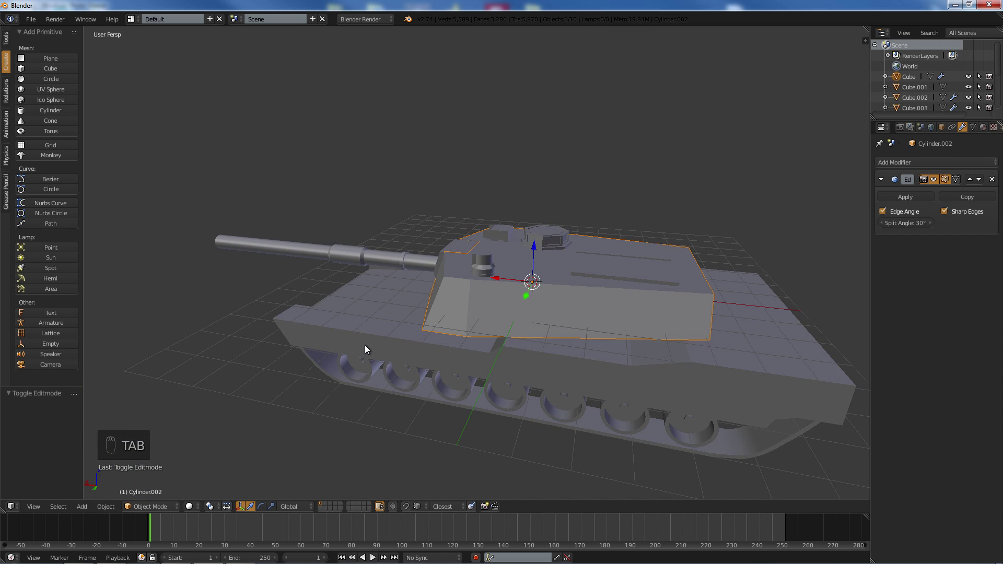
scroll(365, 345, "up", 4)
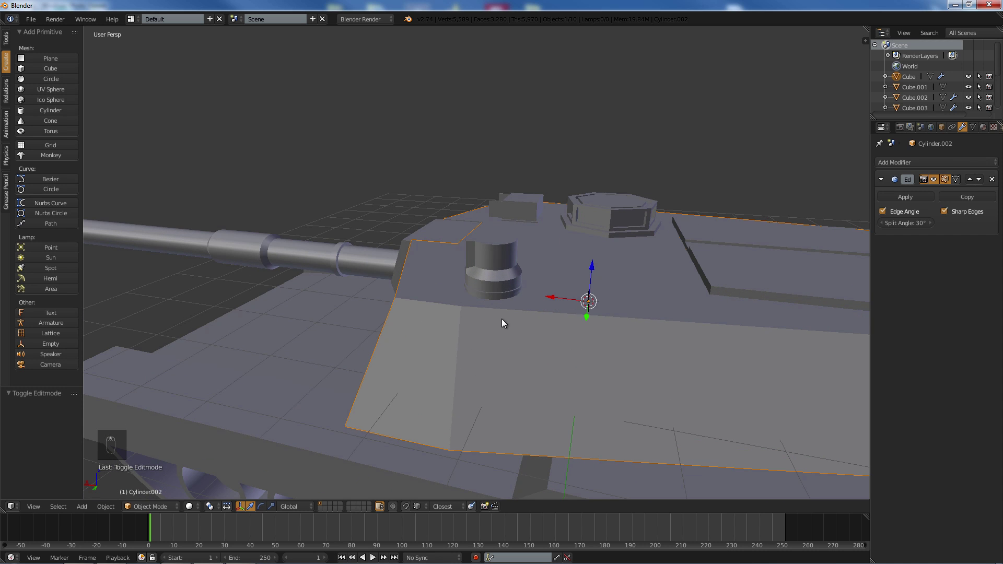
scroll(437, 329, "down", 5)
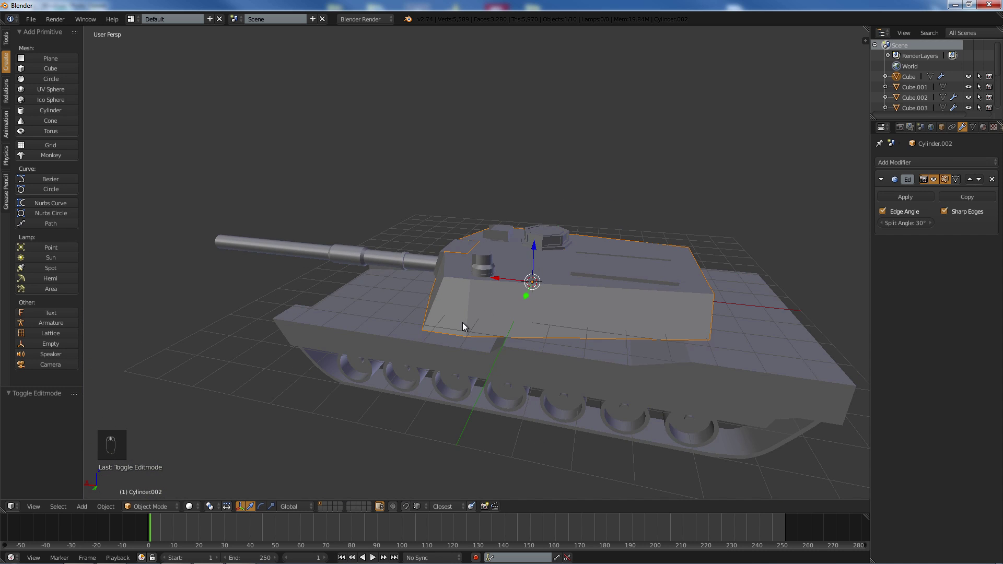
scroll(463, 325, "up", 3)
middle_click_drag(528, 305, 409, 340)
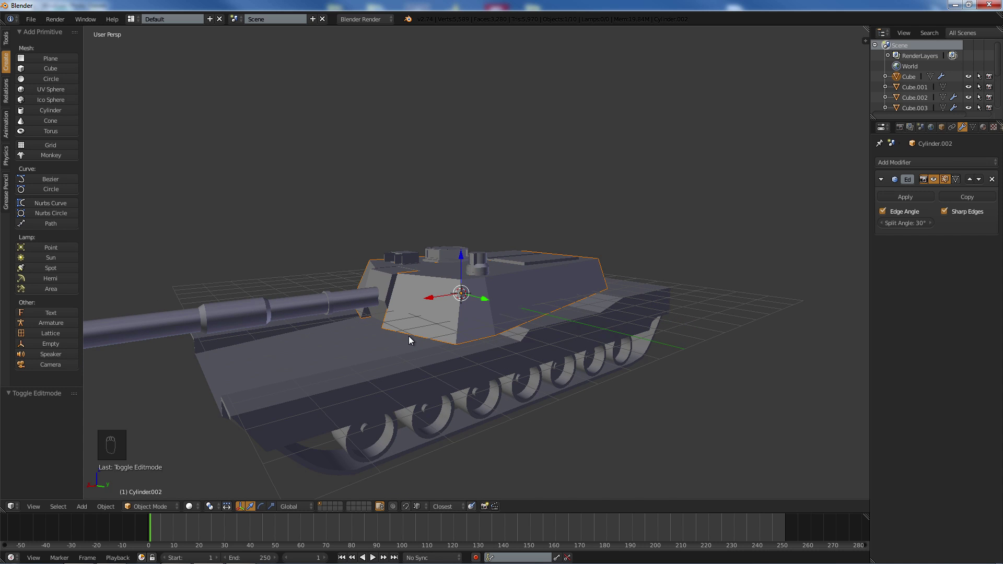